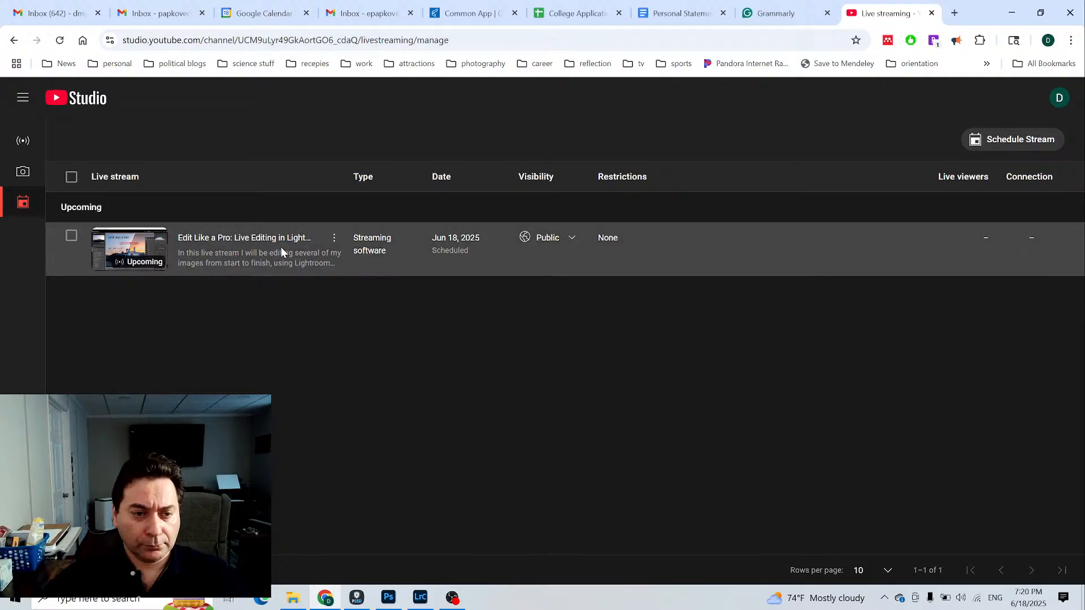
Open the "Edit Like a Pro" live stream, unmute its preview, and pop the chat out into a smaller window.
click(269, 239)
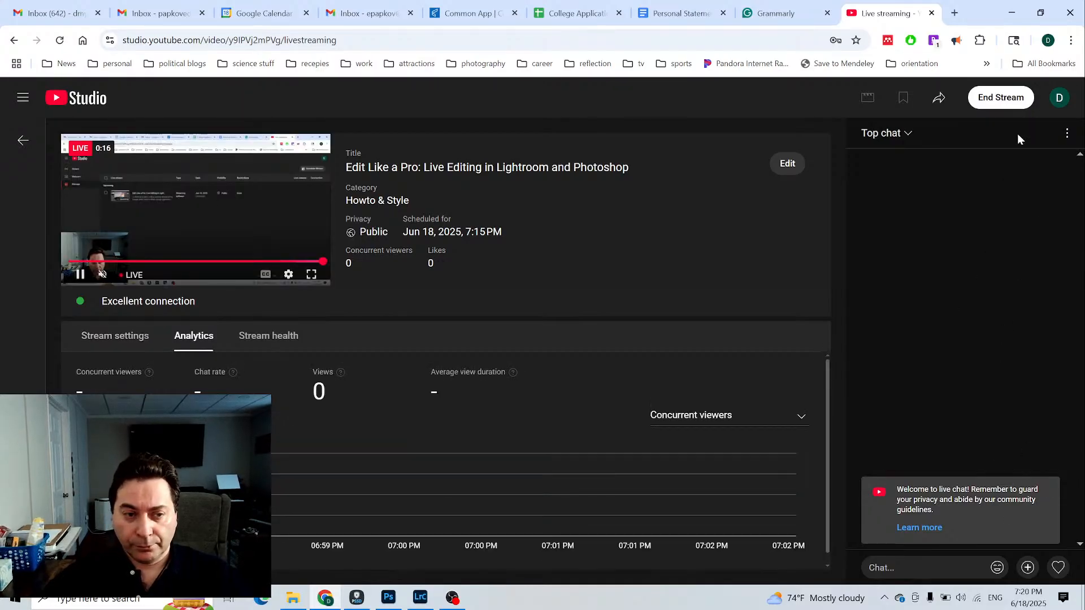
click(101, 276)
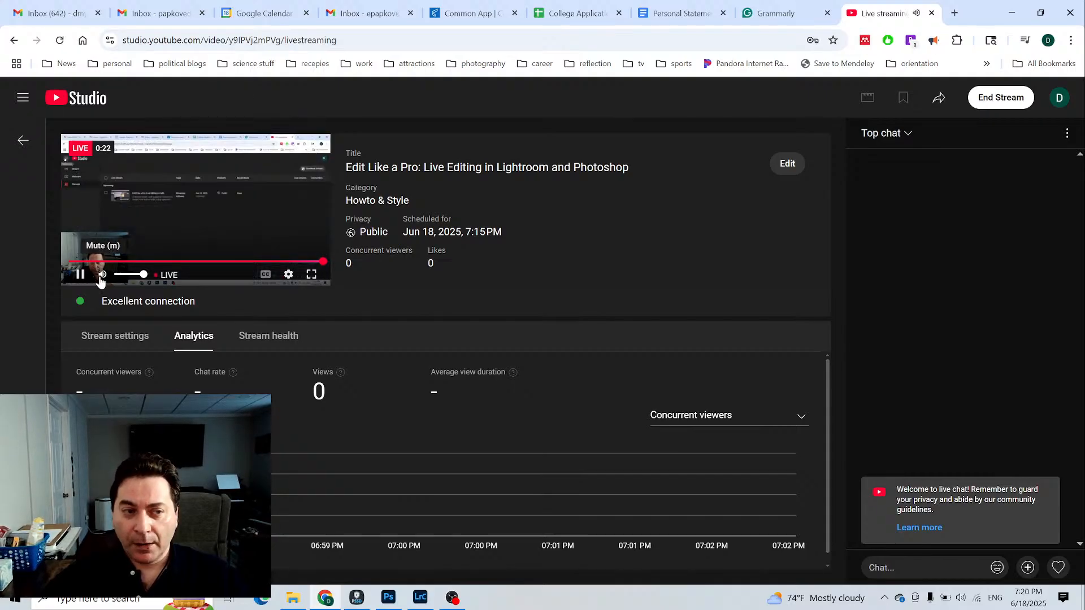
click(1068, 133)
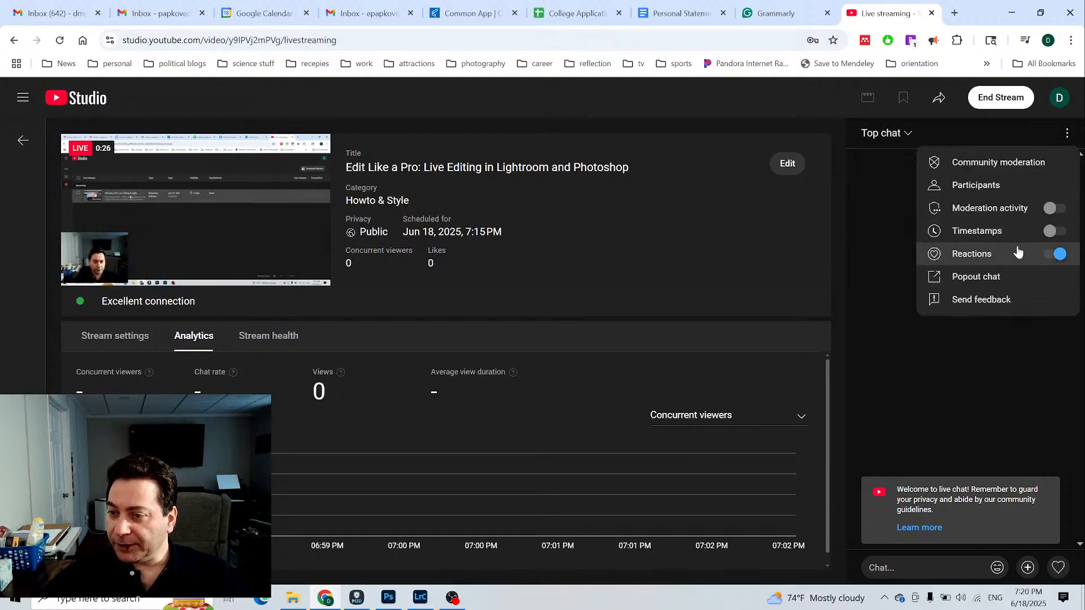
click(990, 278)
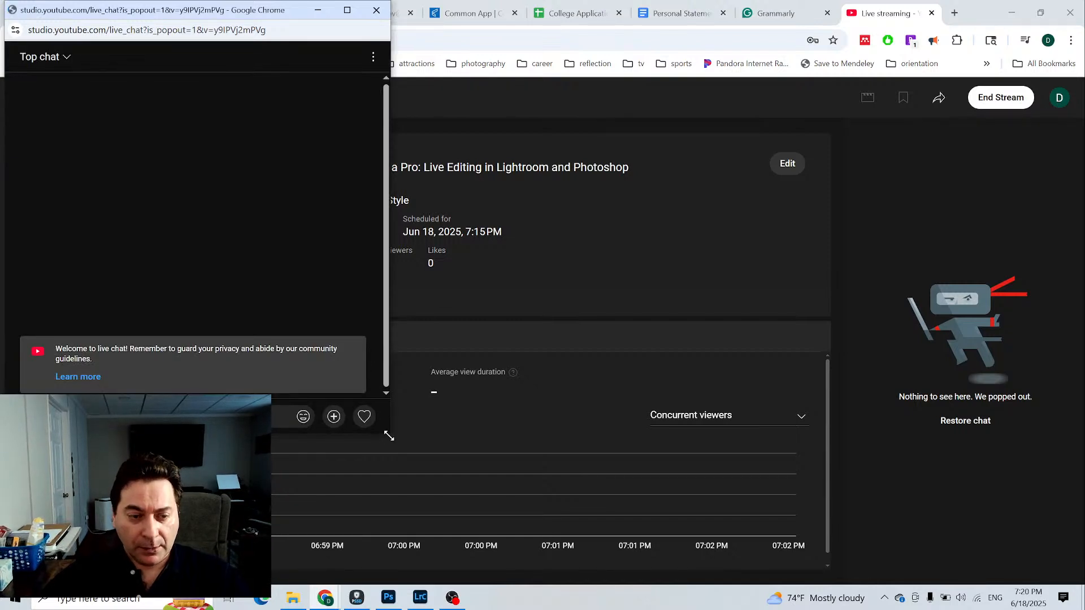
drag(389, 436, 362, 421)
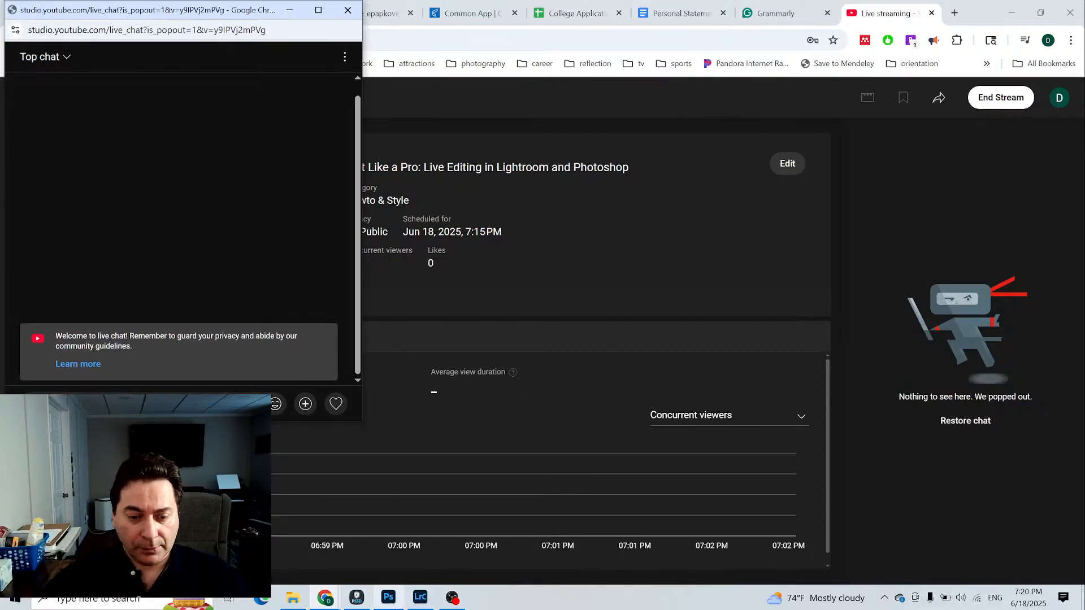
Switch to Lightroom Classic, restore its window from full size, and narrow it and the chat window to fit side by side.
click(420, 597)
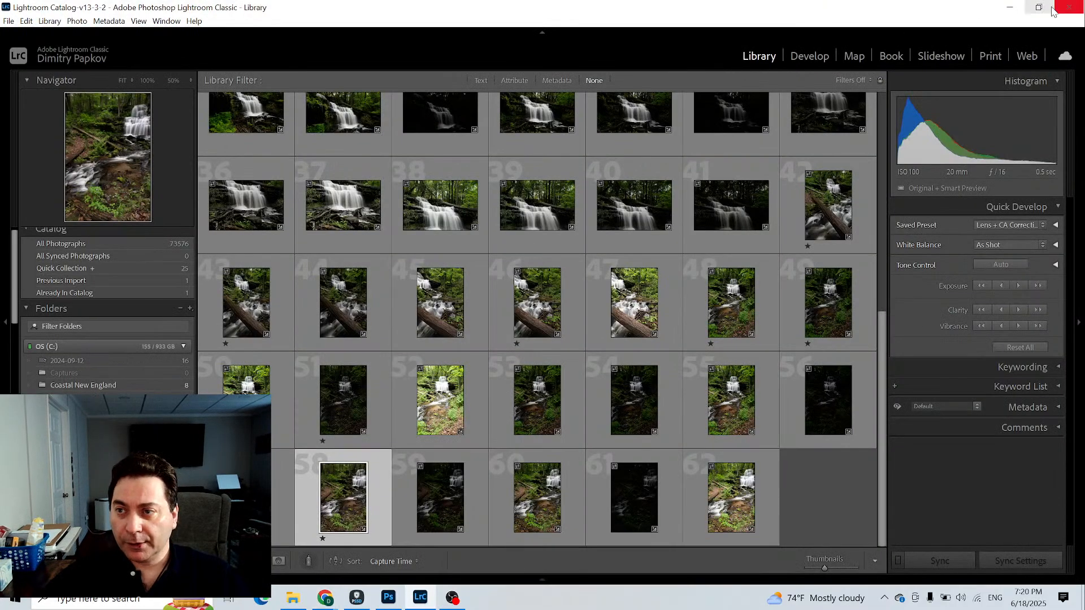
click(1039, 6)
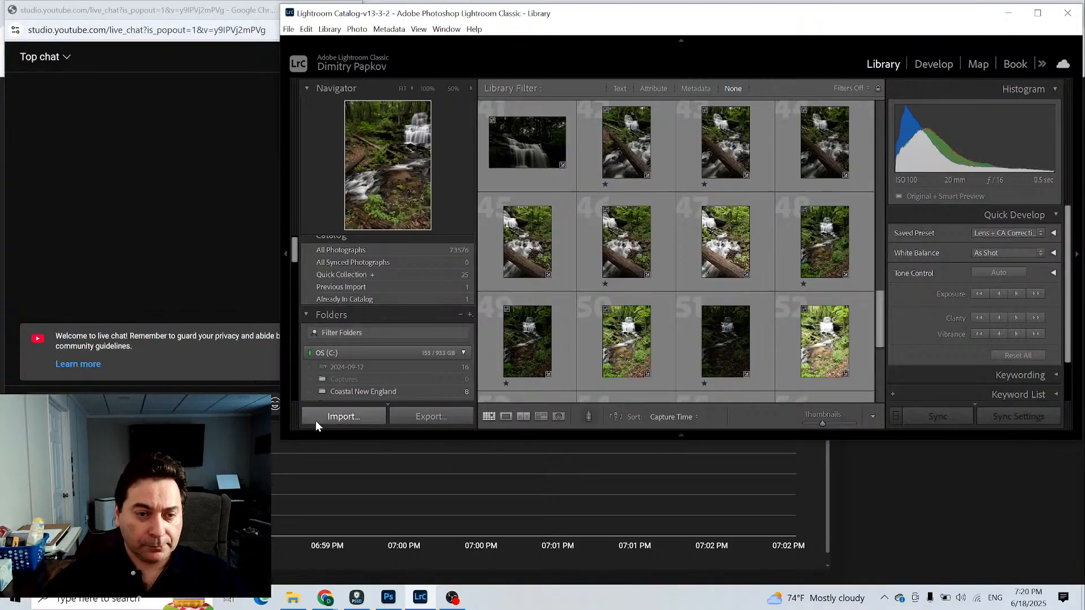
drag(281, 221, 322, 222)
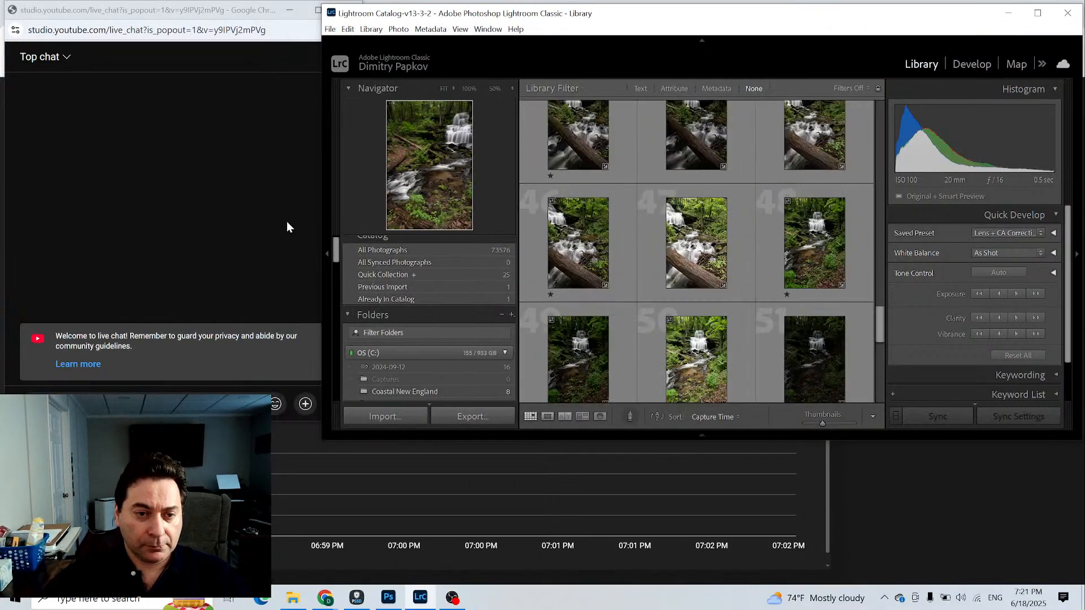
click(286, 227)
drag(362, 229, 328, 229)
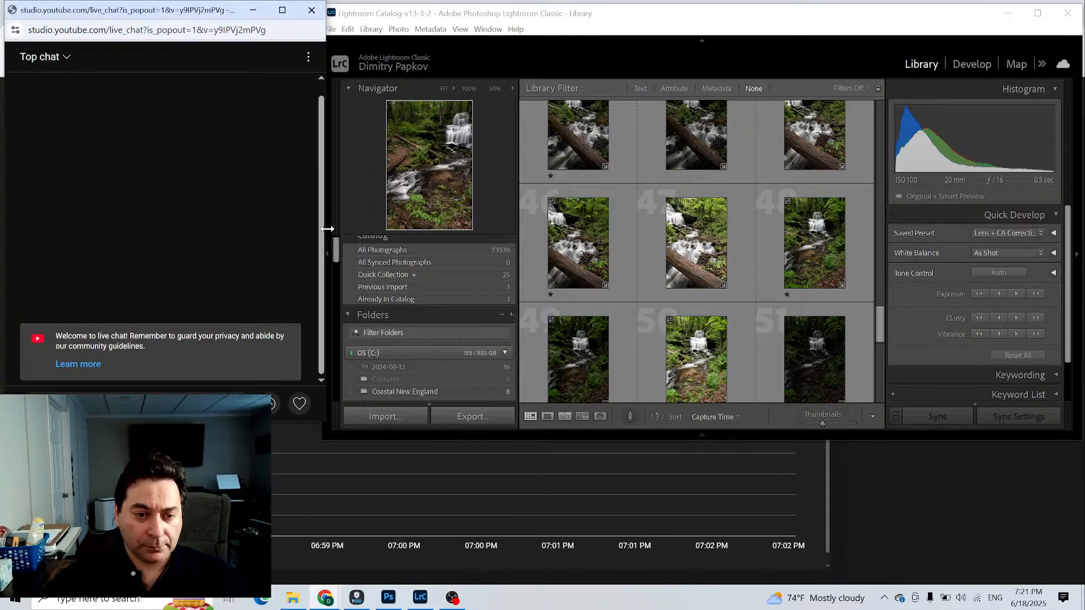
Extend the Lightroom window down to the taskbar and hide the Navigator and Folders panel.
click(582, 435)
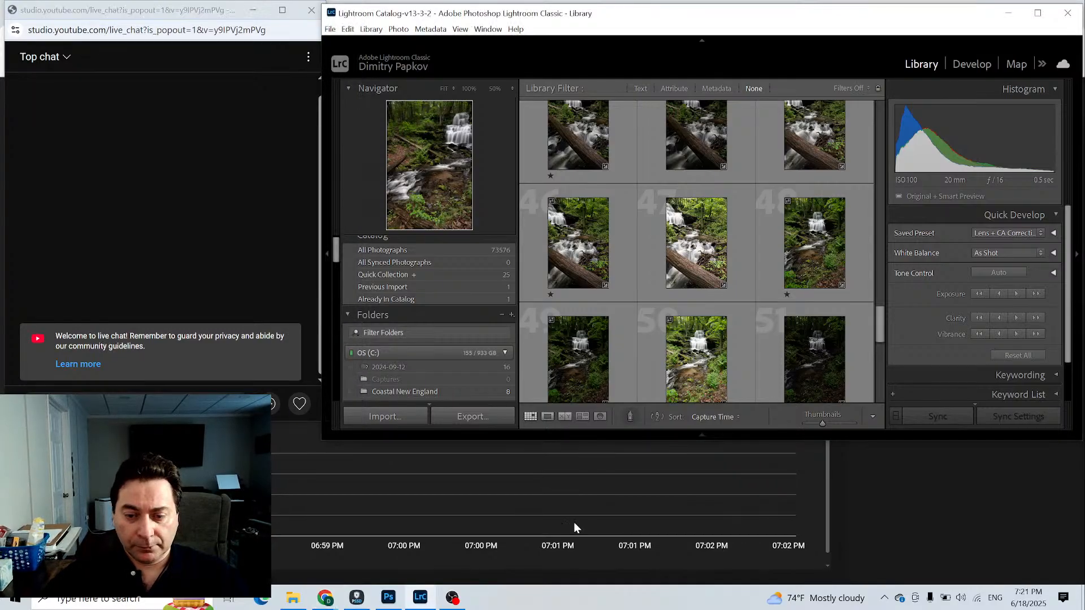
drag(587, 438, 639, 519)
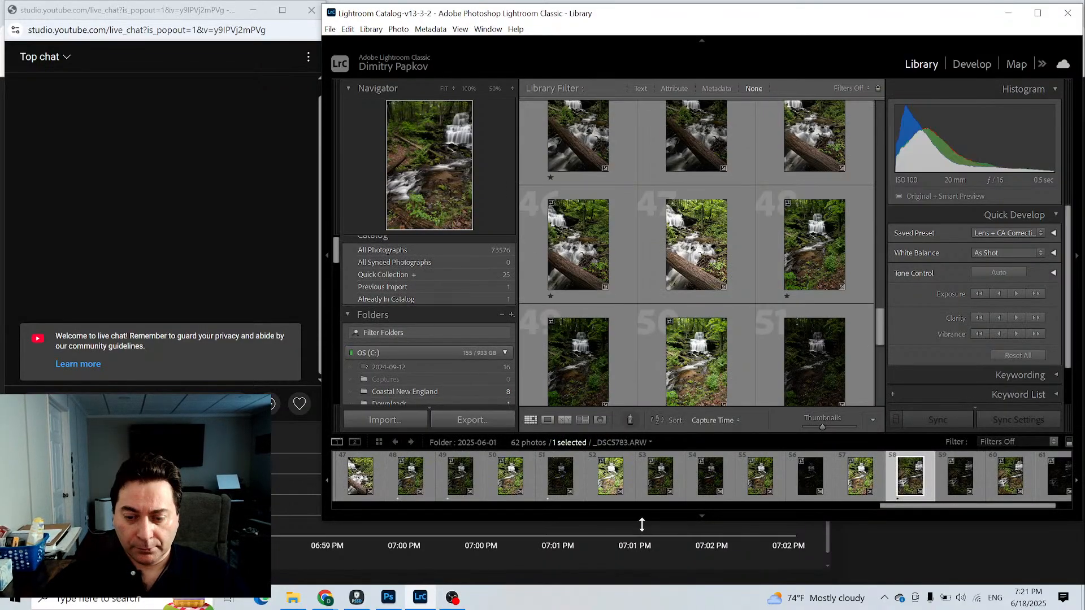
drag(641, 524, 647, 591)
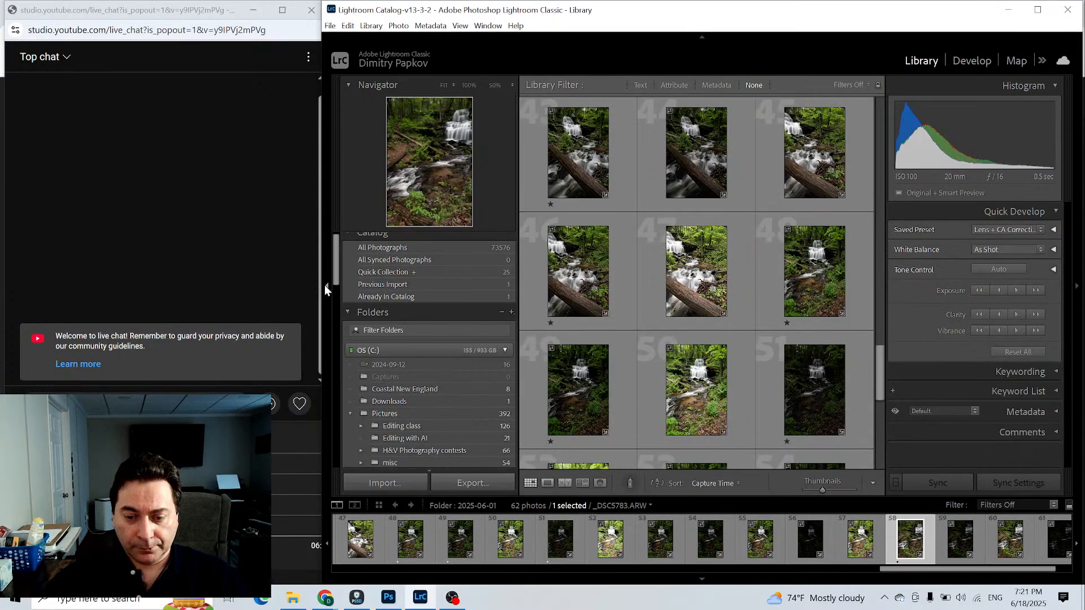
click(324, 285)
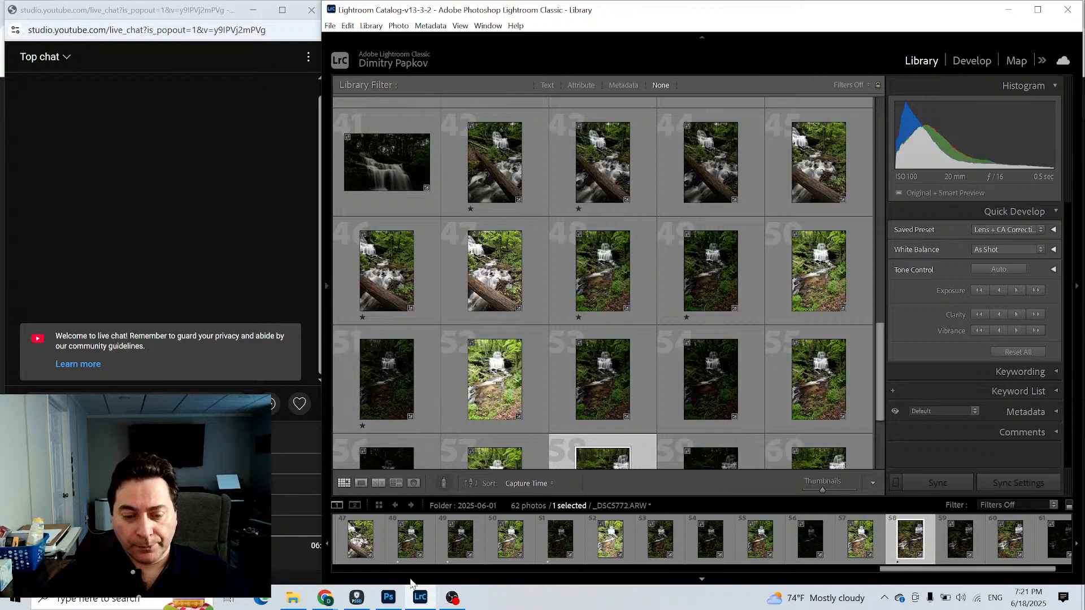
Switch to Photoshop, restore its window from full size, narrow it to fit beside the chat window, and minimize it.
click(388, 598)
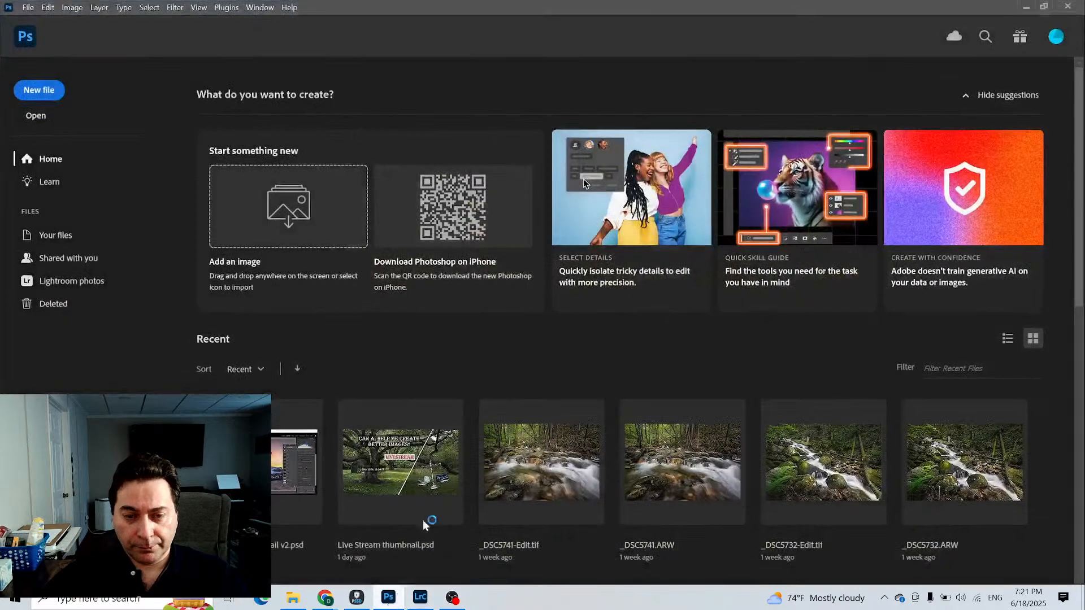
click(1045, 7)
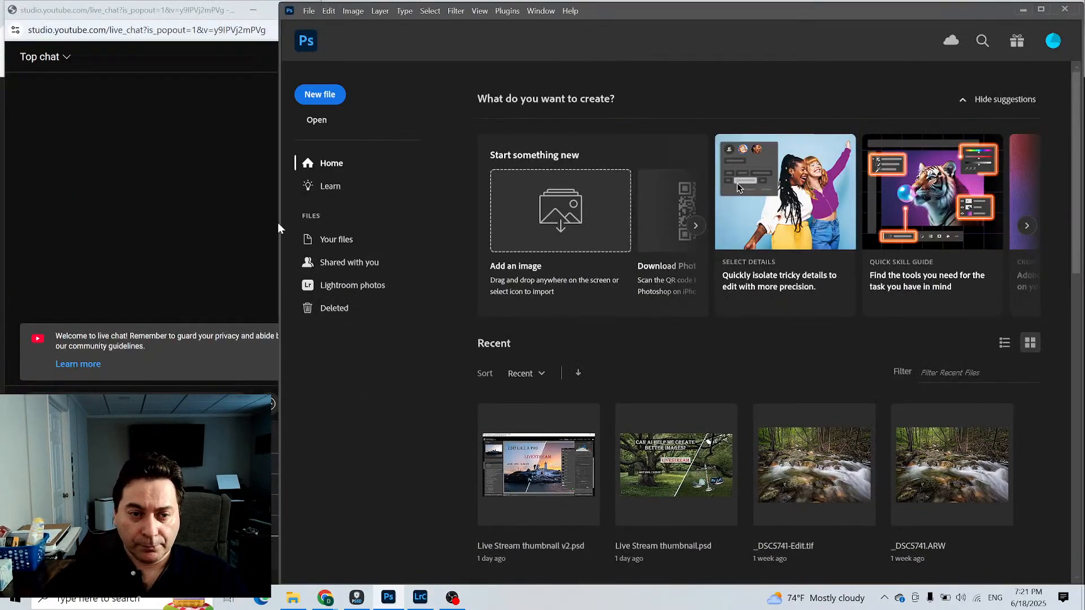
drag(279, 228, 327, 236)
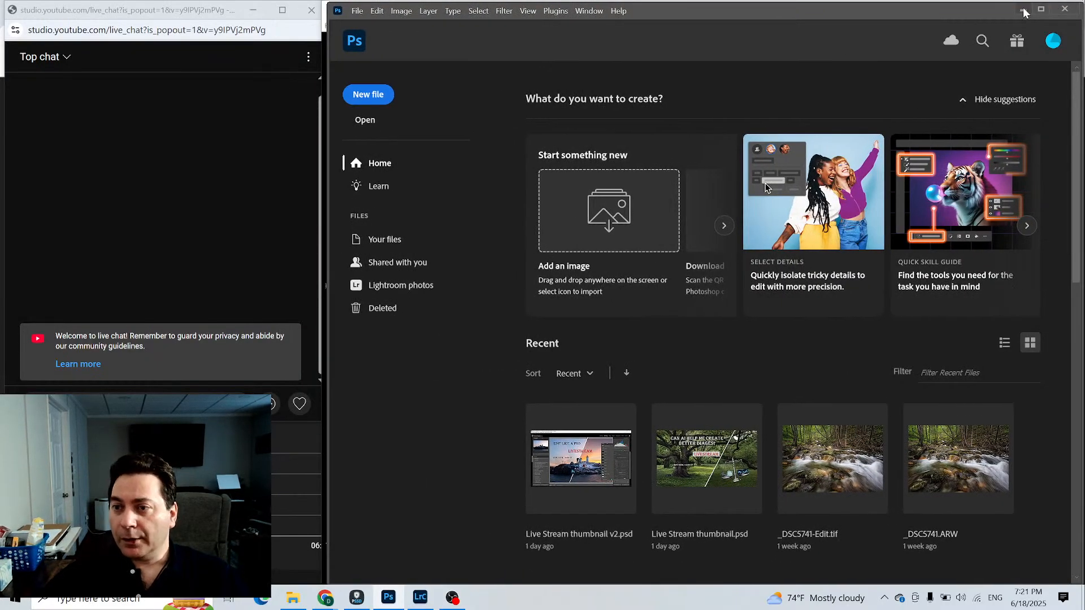
click(1023, 11)
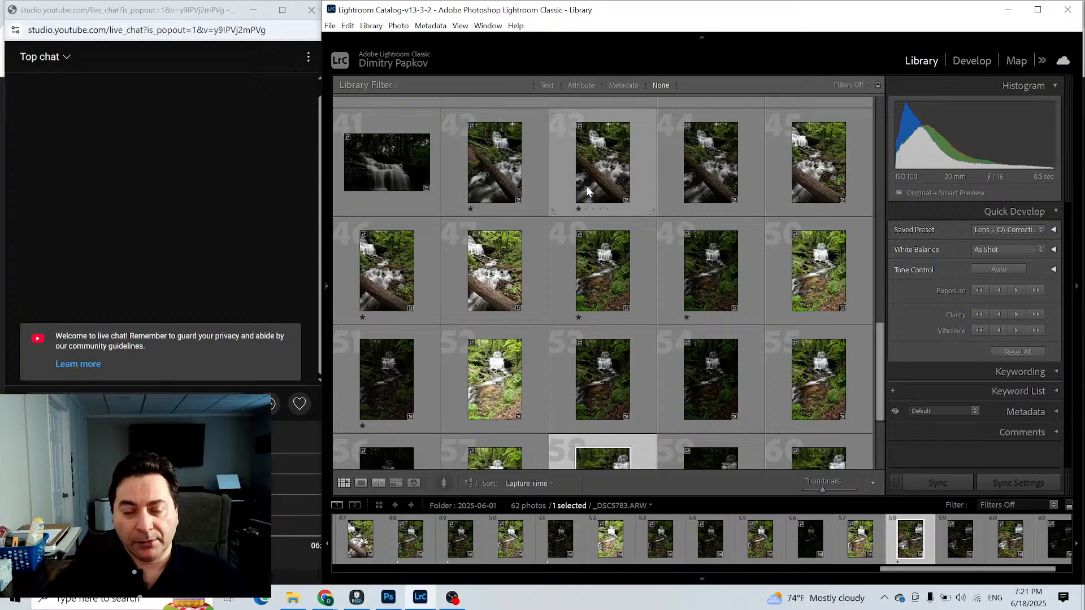
Select waterfall photos 42, 43 and 46 and start a Panorama Photo Merge with them.
click(534, 188)
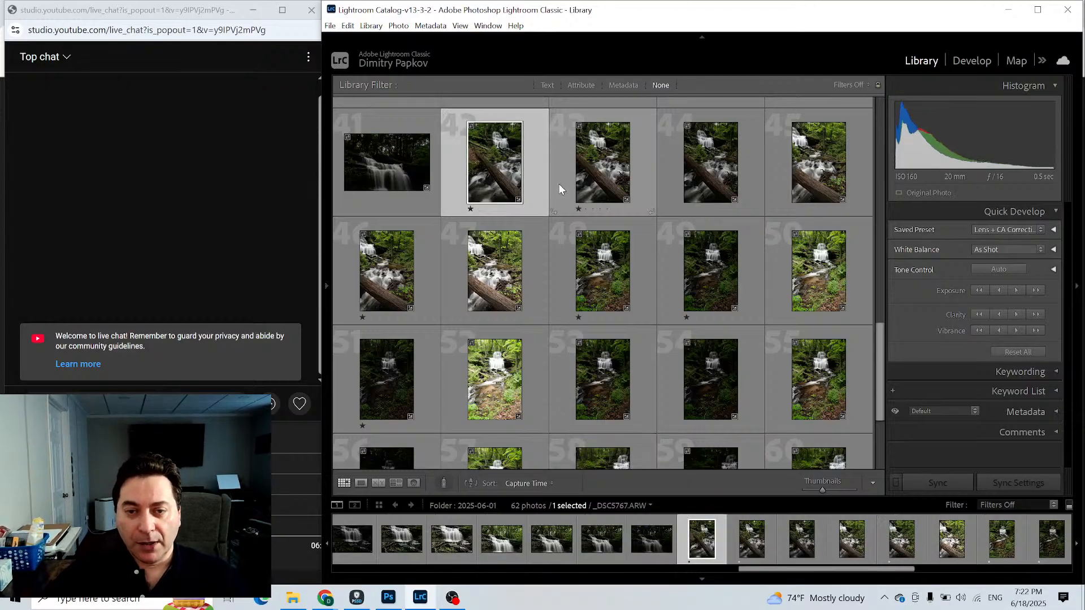
ctrl+click(558, 184)
ctrl+click(425, 284)
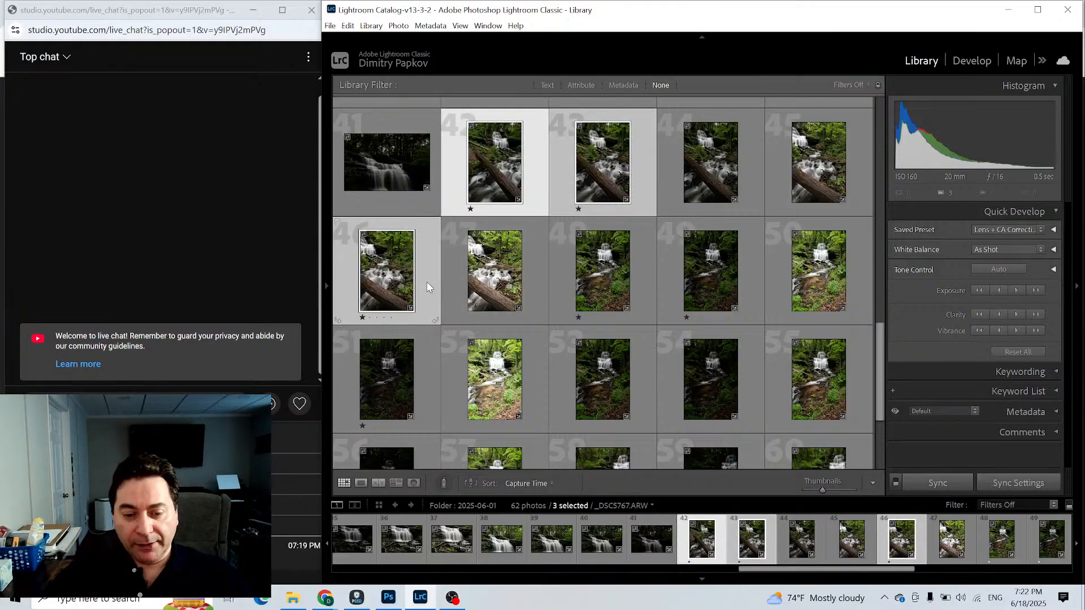
right_click(427, 287)
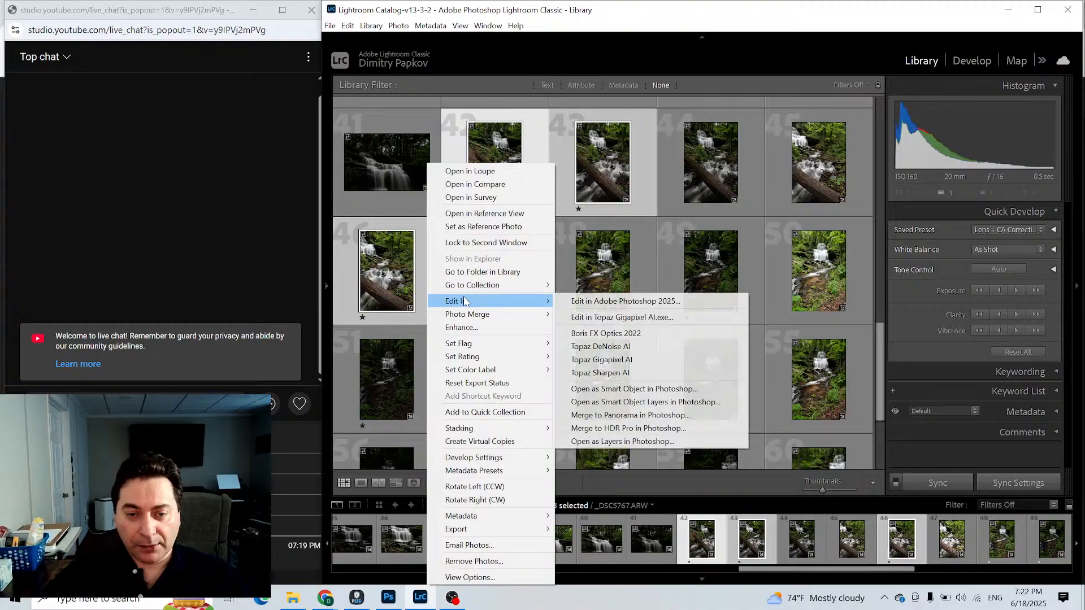
mouse_move(486, 317)
click(598, 329)
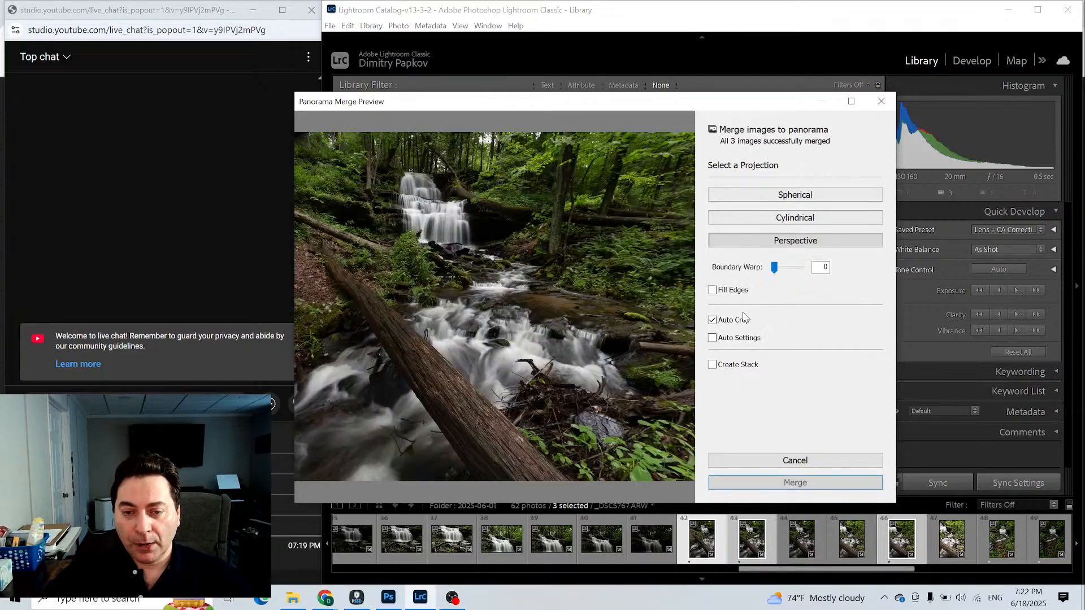
Turn off Auto Crop for the panorama and examine the uncropped preview's lower and upper areas up close.
click(735, 321)
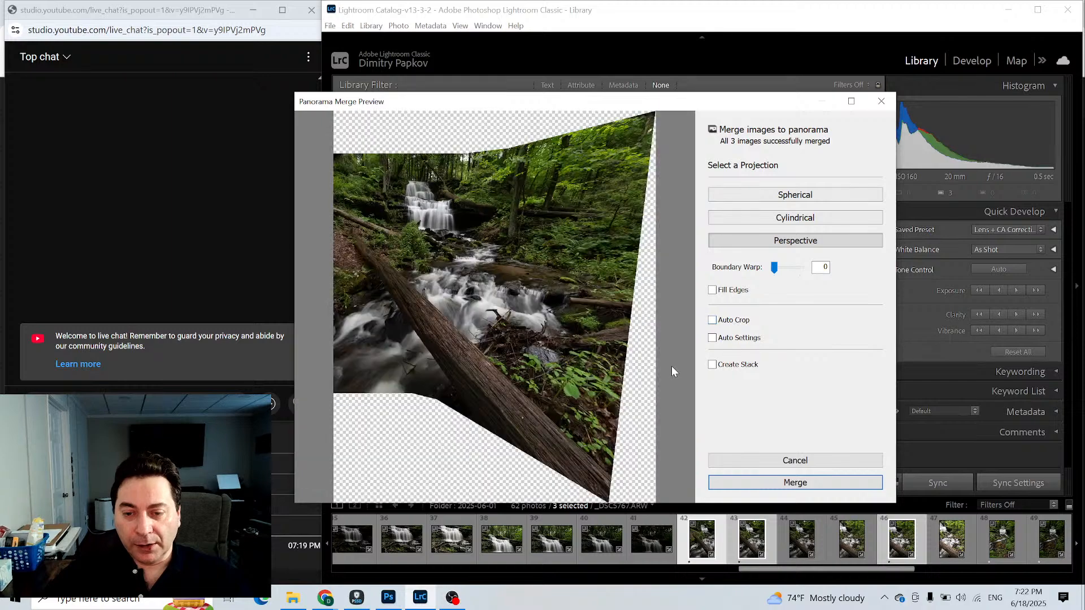
click(589, 405)
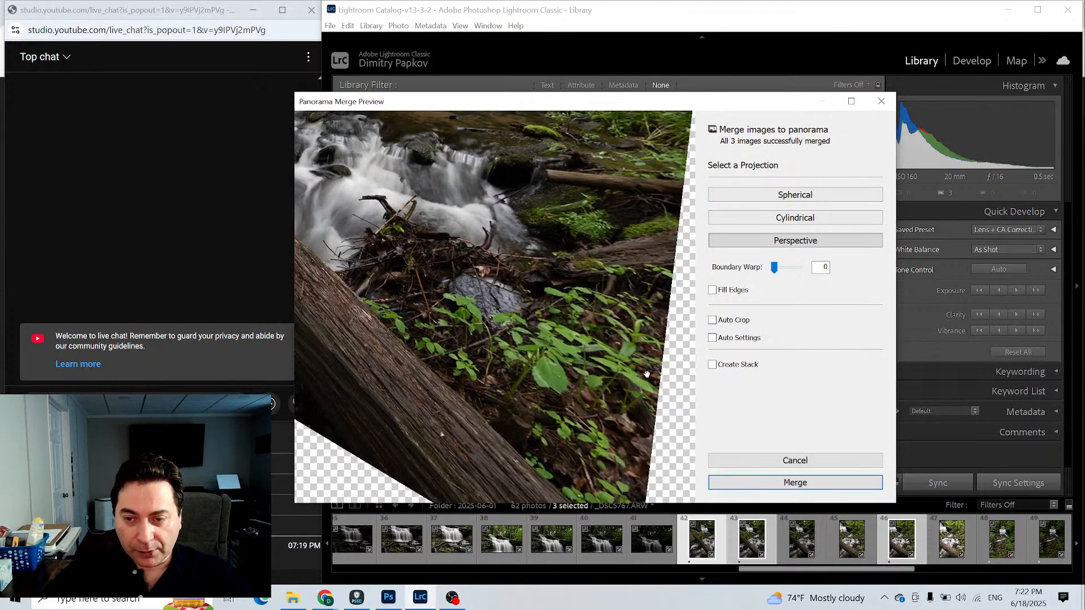
drag(577, 206, 593, 379)
click(535, 318)
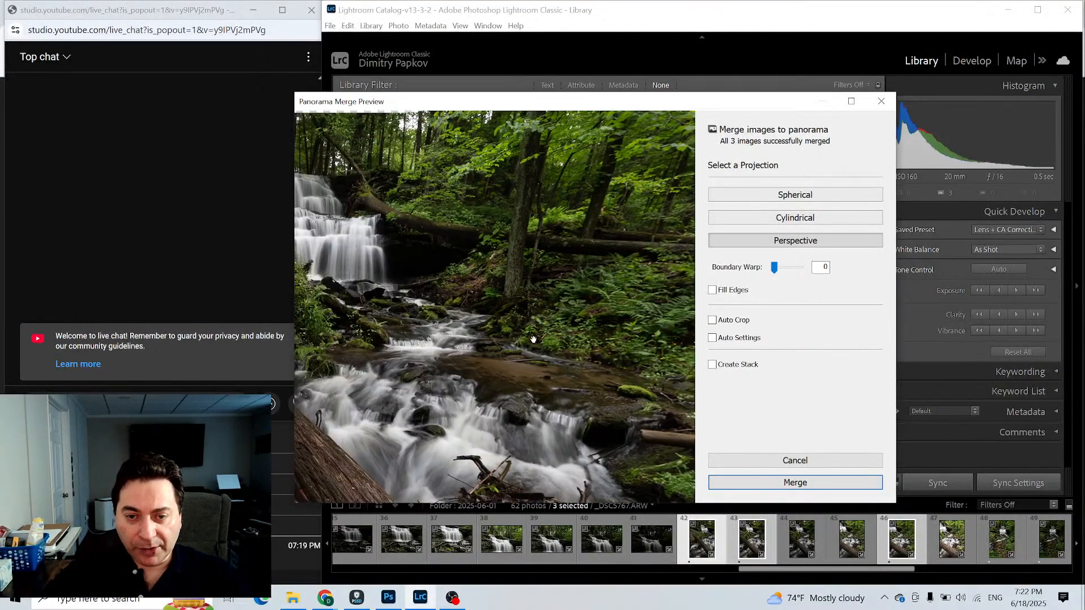
click(556, 331)
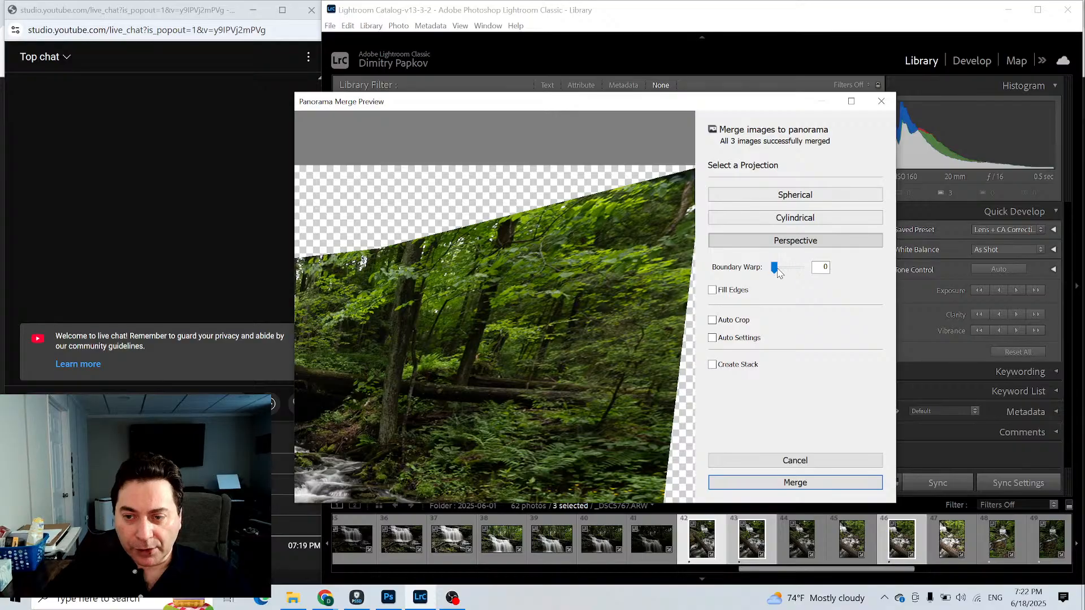
Try the Cylindrical projection with Boundary Warp at 75 and 64, checking the upper edge of the preview.
drag(775, 272, 778, 272)
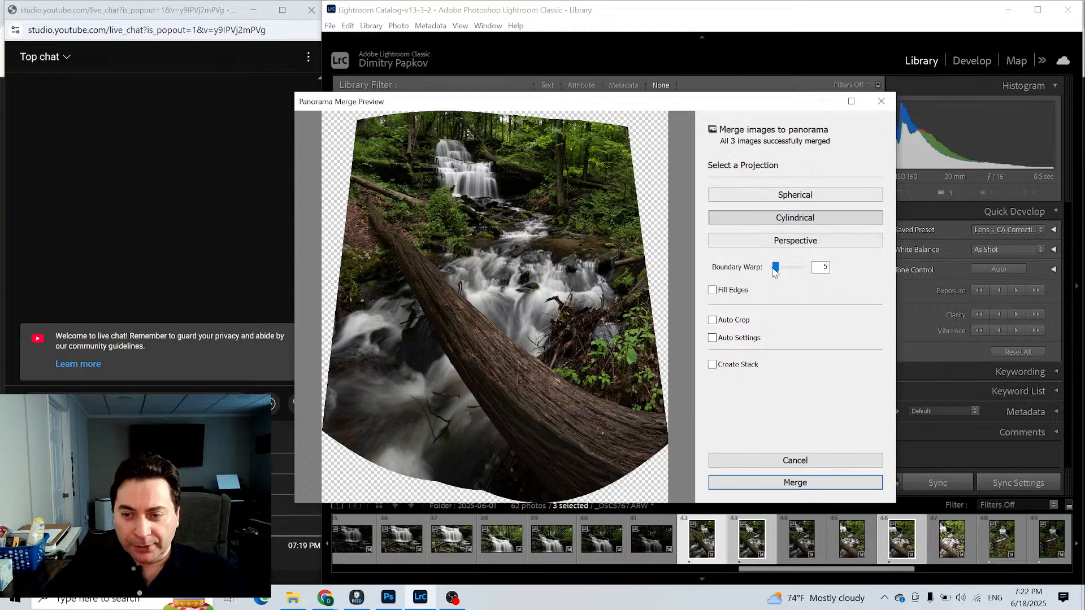
drag(776, 269, 795, 270)
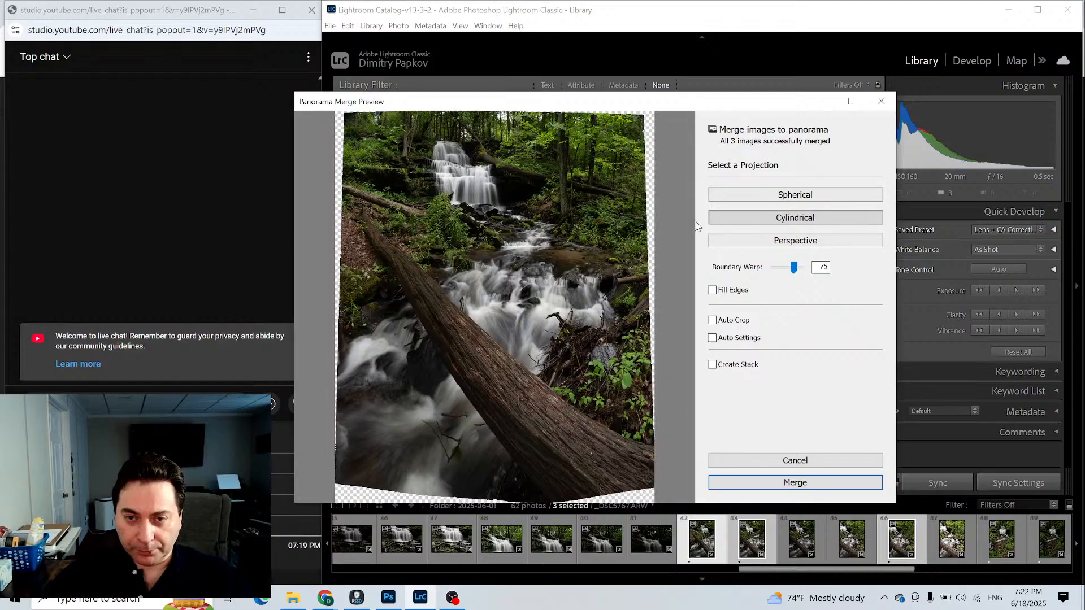
click(635, 126)
drag(619, 146, 613, 224)
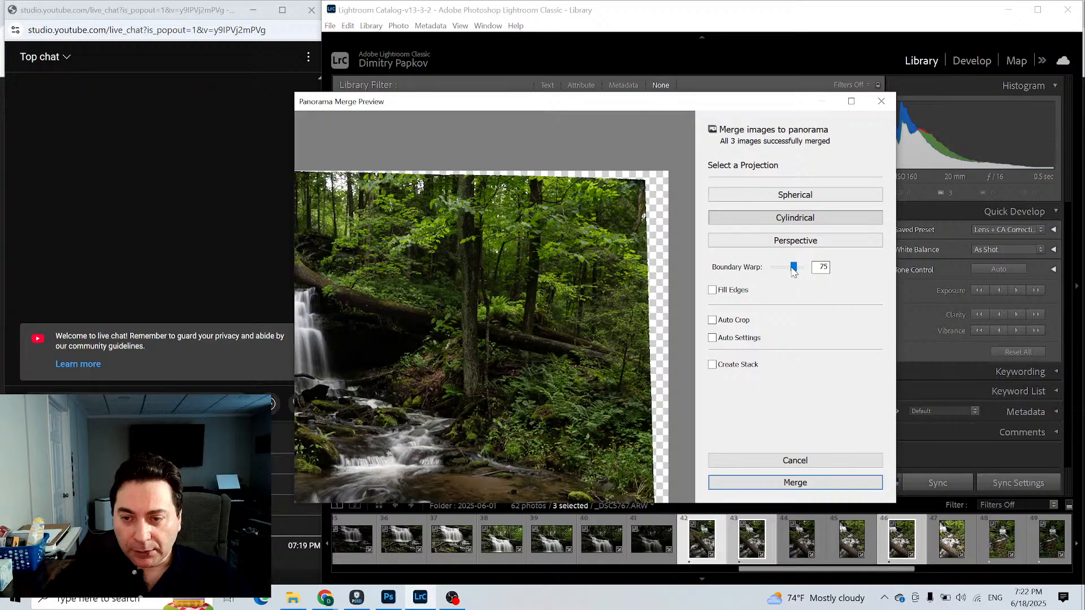
mouse_move(795, 270)
mouse_down()
mouse_move(769, 273)
mouse_move(792, 272)
mouse_up()
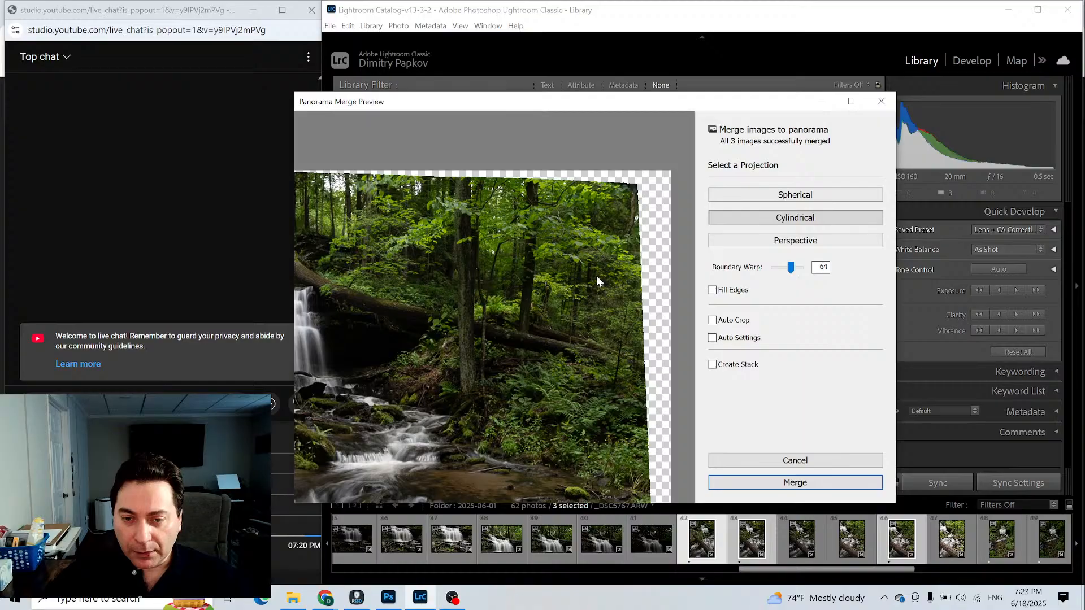
Compare the Perspective projection at Boundary Warp 0 and set the Boundary Warp to 48.
click(752, 241)
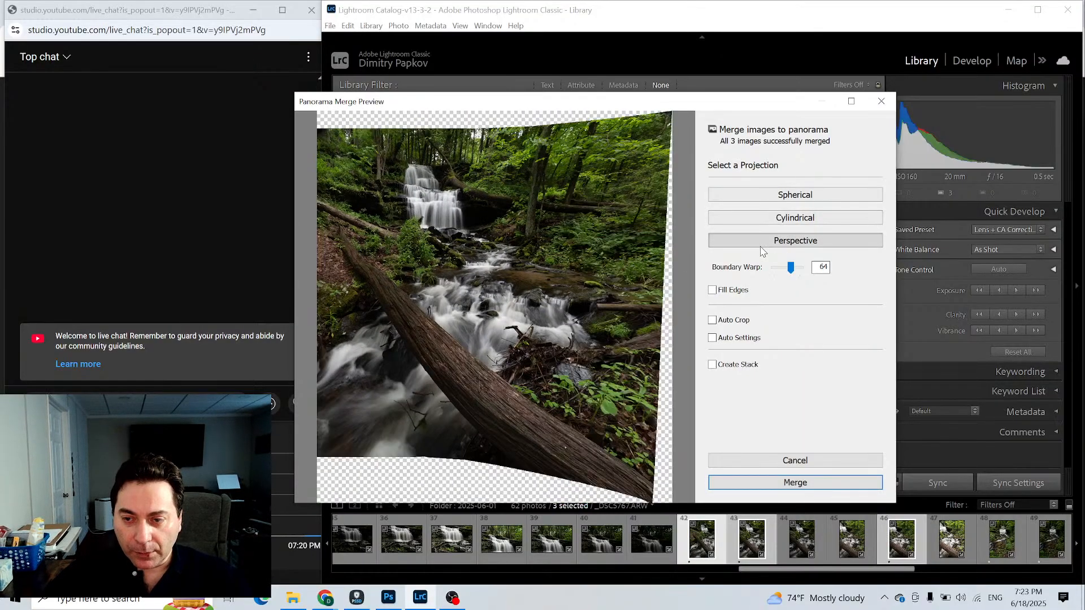
drag(790, 268, 730, 269)
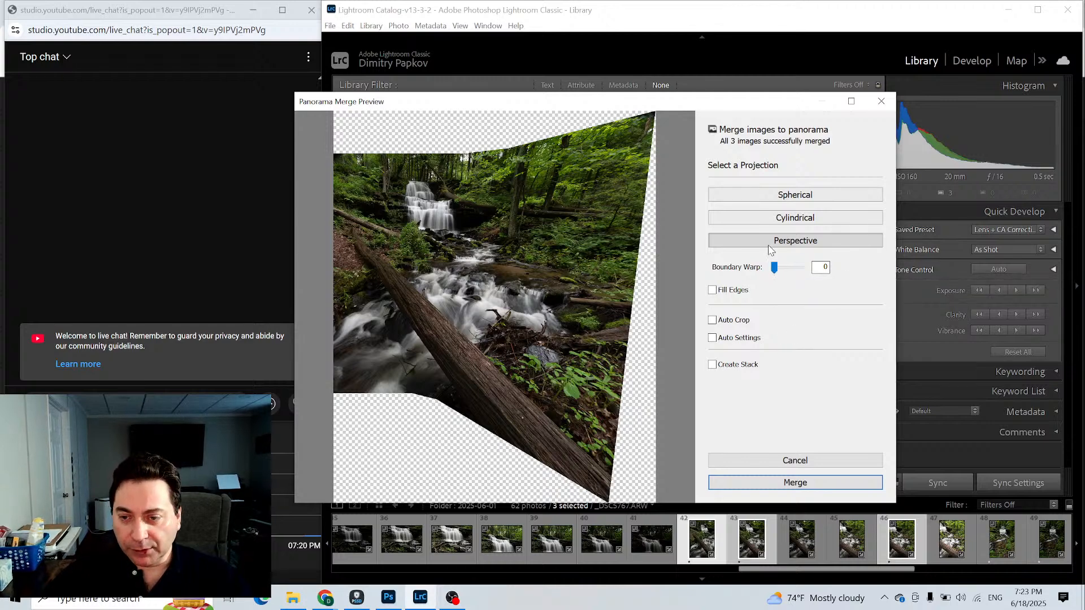
drag(774, 269, 787, 273)
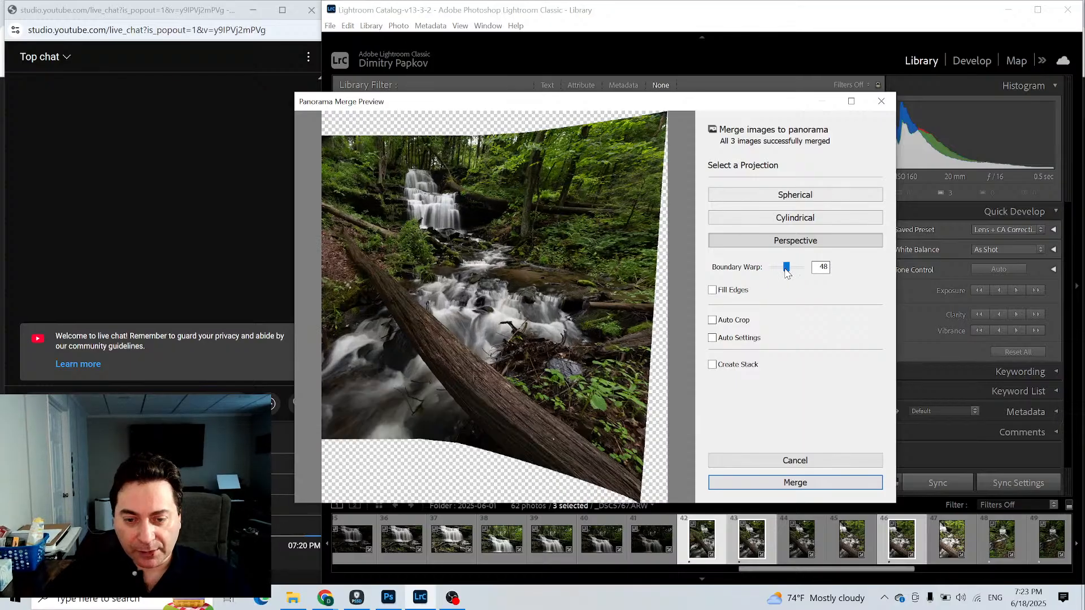
Examine the warped panorama's log and forest areas up close and switch the projection to Cylindrical.
click(601, 277)
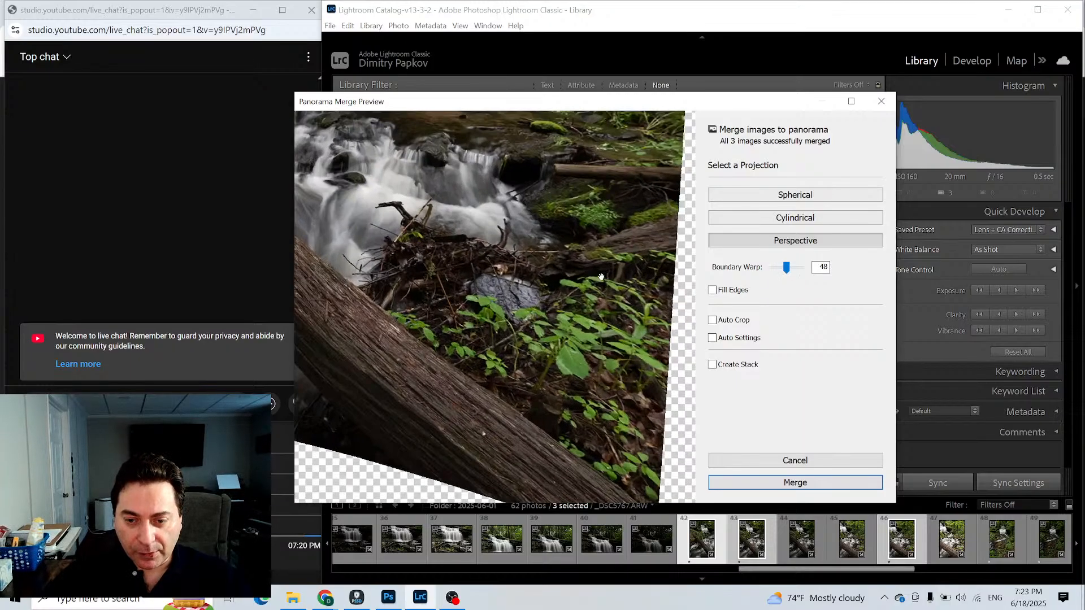
click(602, 278)
click(626, 156)
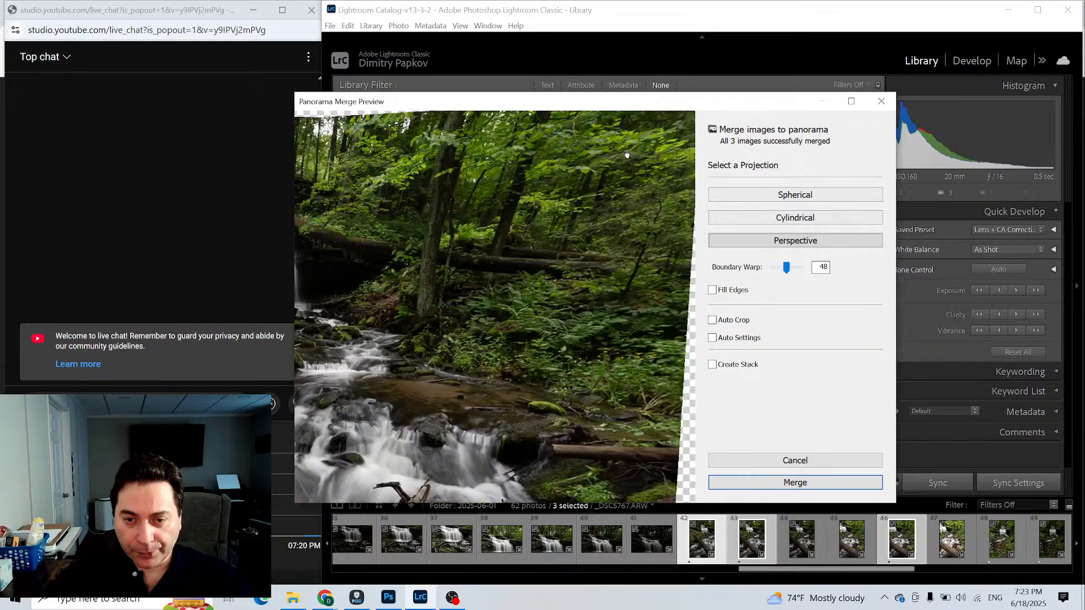
click(627, 156)
click(800, 221)
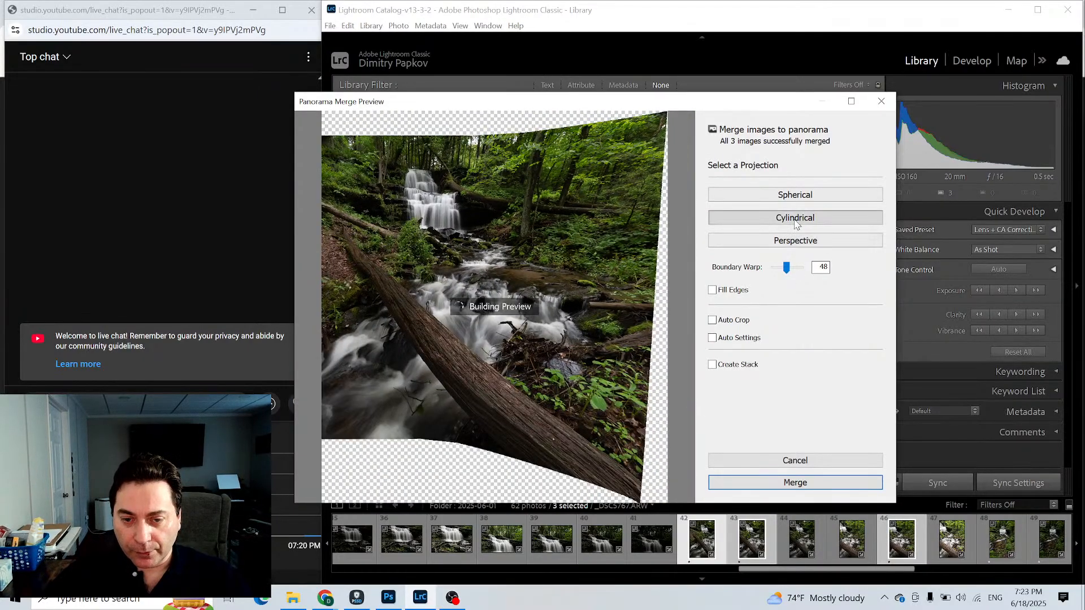
Try a Boundary Warp of 100 on the Cylindrical panorama, inspect the preview up close across its areas, and discard the merge.
drag(786, 268, 800, 268)
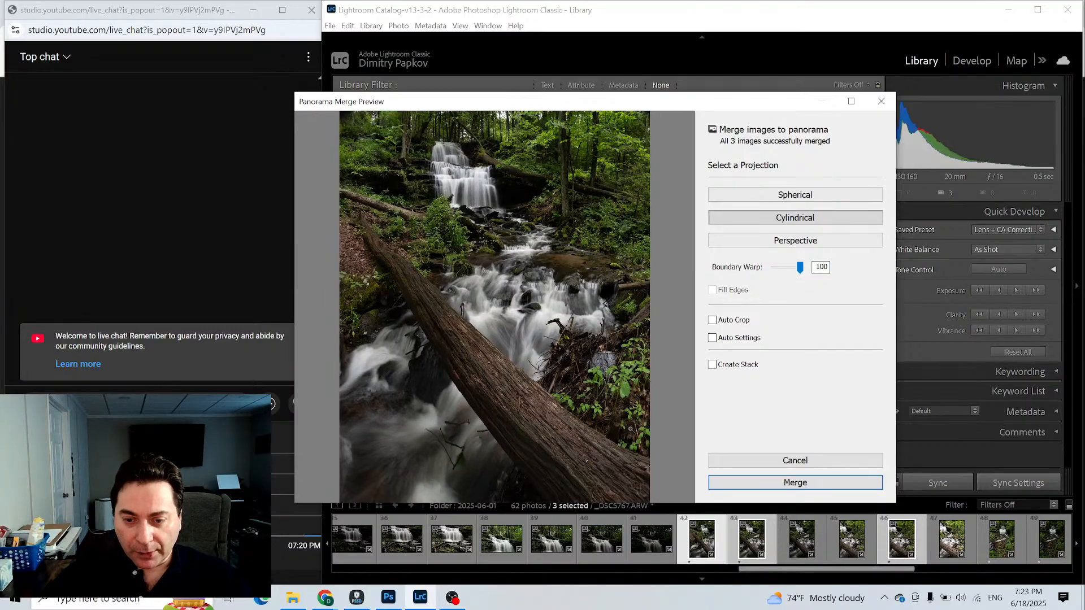
click(625, 400)
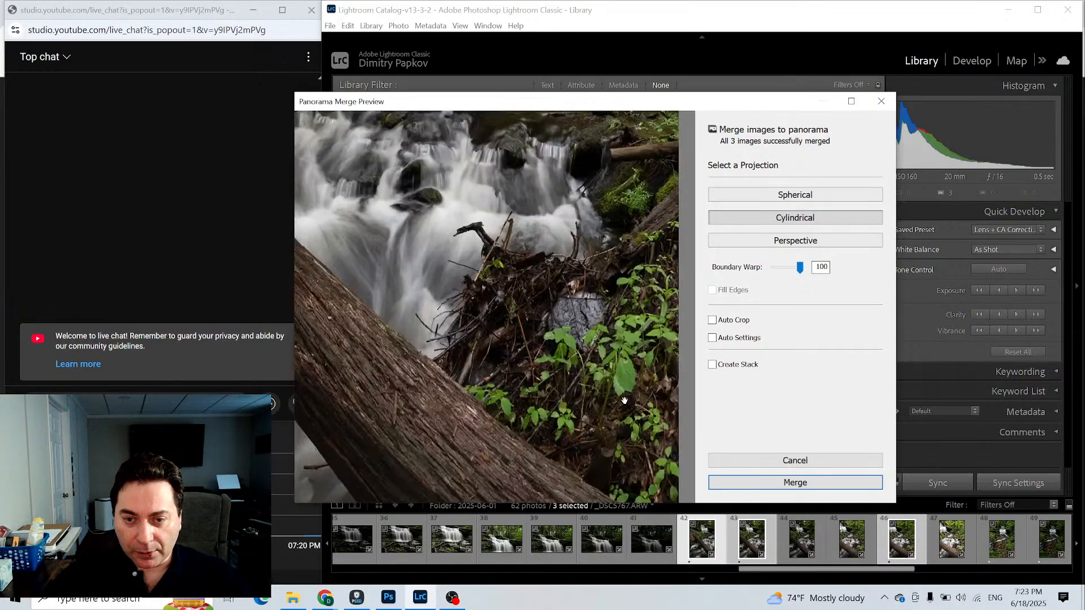
drag(621, 164, 588, 339)
drag(596, 199, 597, 375)
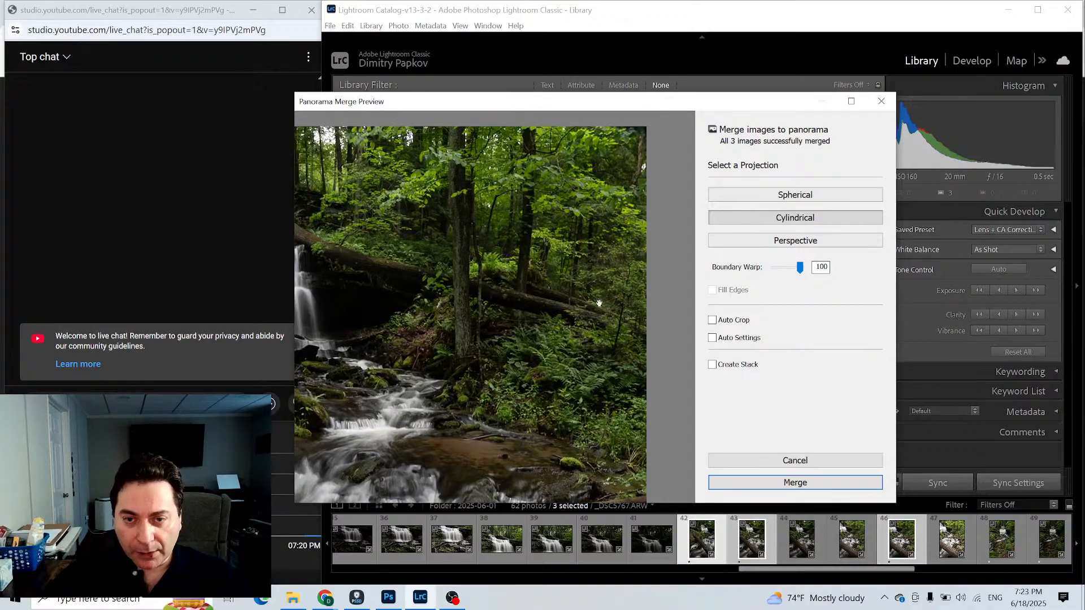
drag(590, 222, 557, 273)
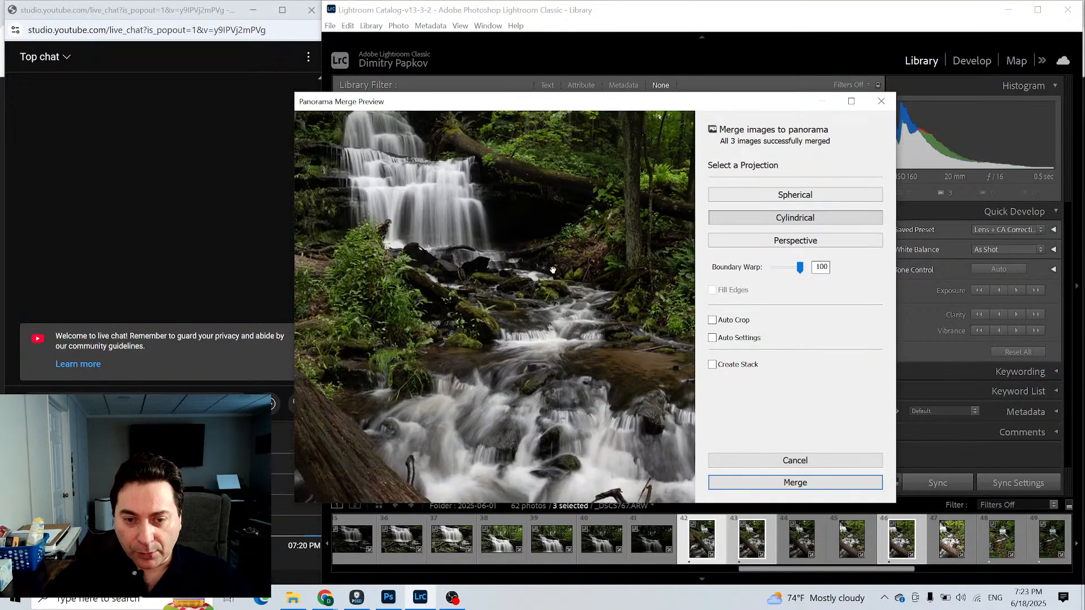
click(544, 278)
click(339, 145)
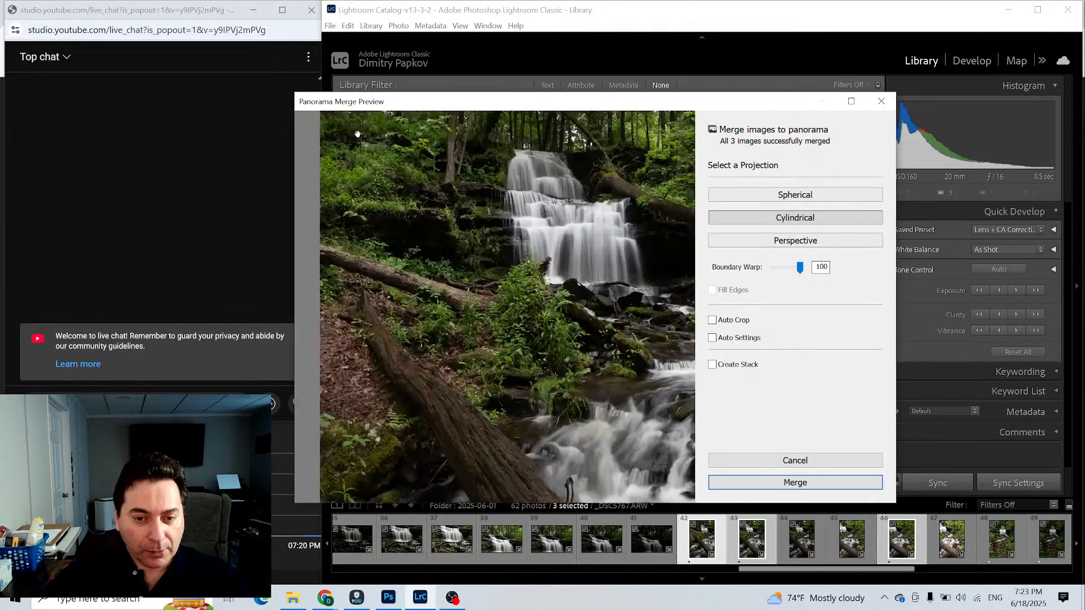
click(357, 134)
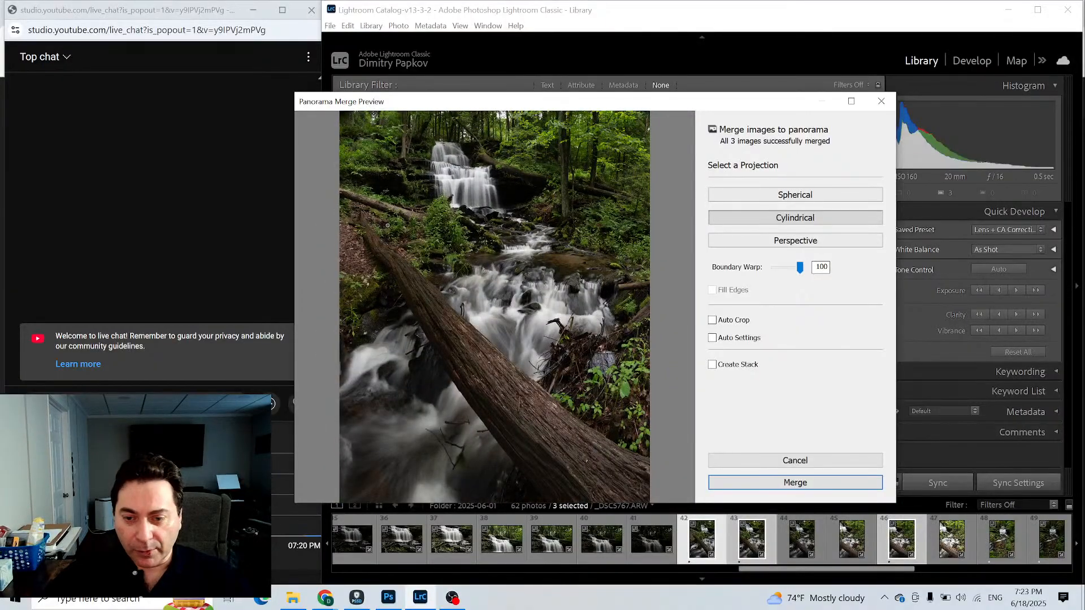
click(614, 358)
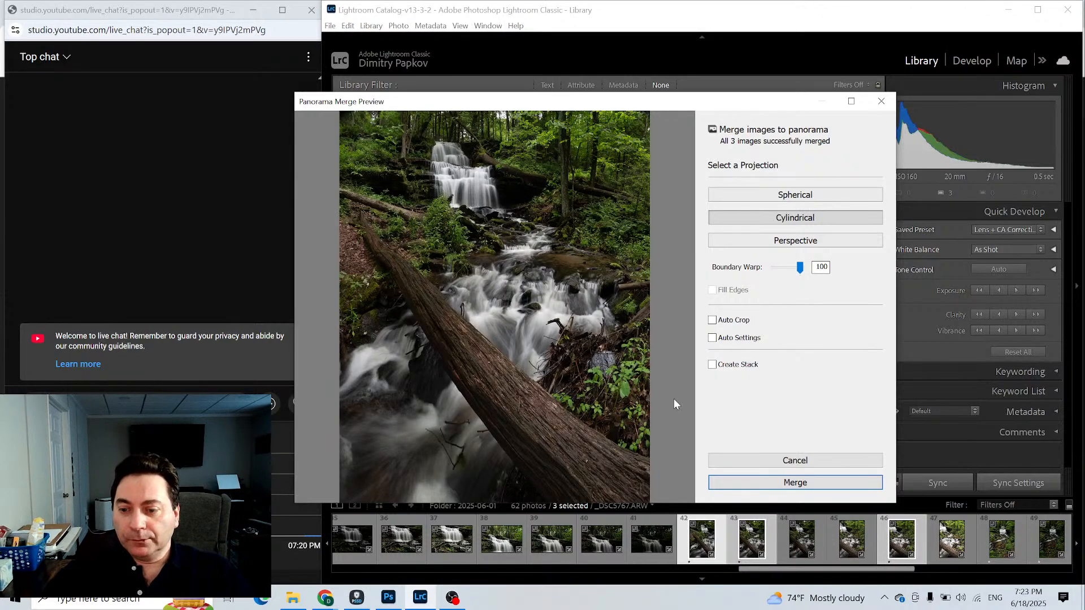
click(752, 460)
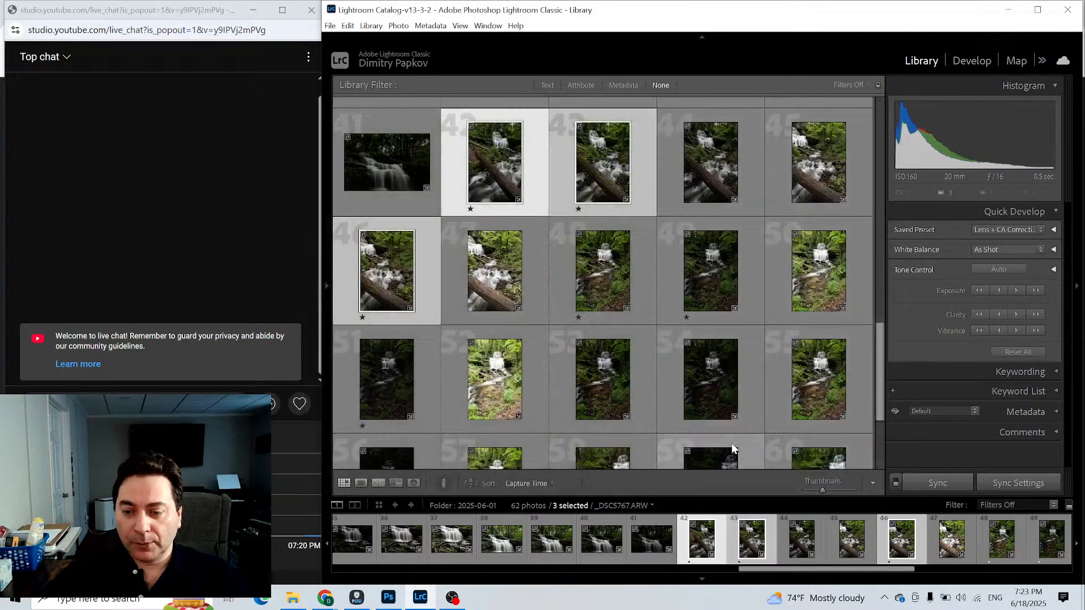
Start a panorama Photo Merge using only the two adjacent starred waterfall photos, numbers 42 and 43 in the grid.
click(530, 182)
ctrl+click(648, 187)
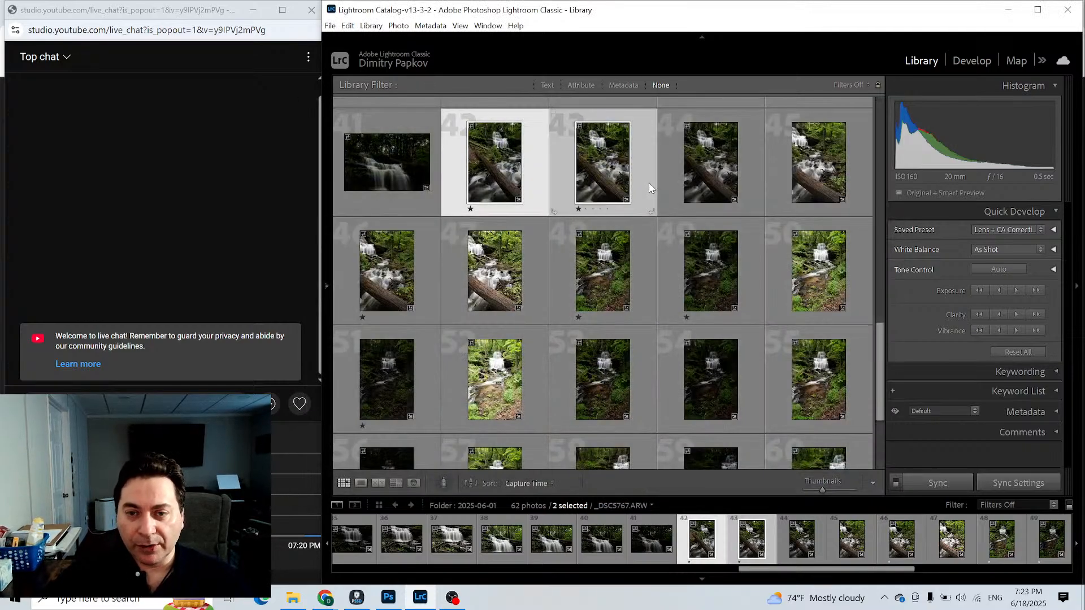
right_click(648, 187)
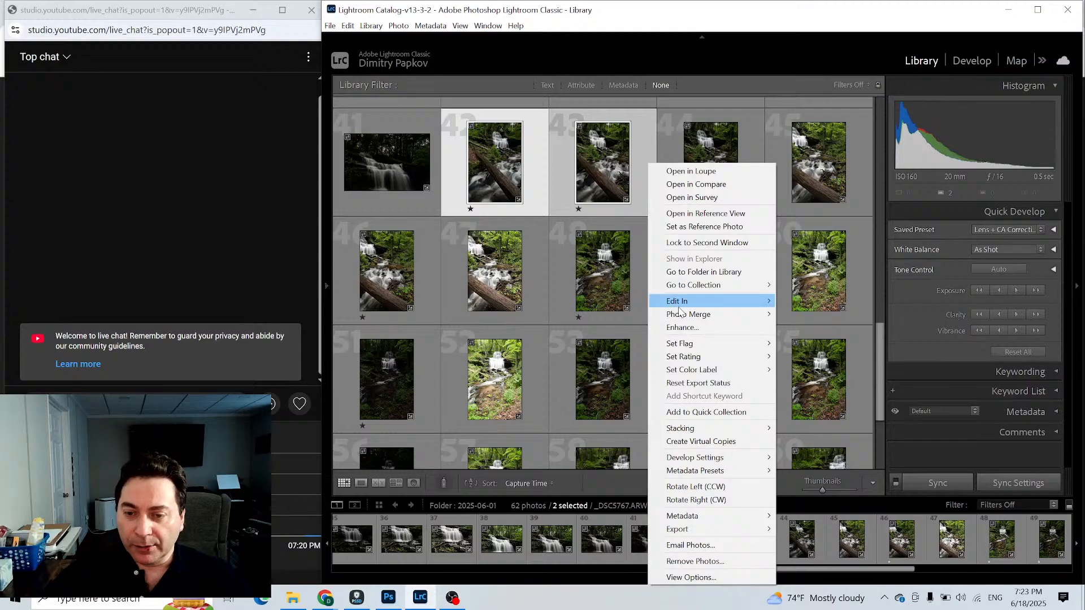
mouse_move(692, 317)
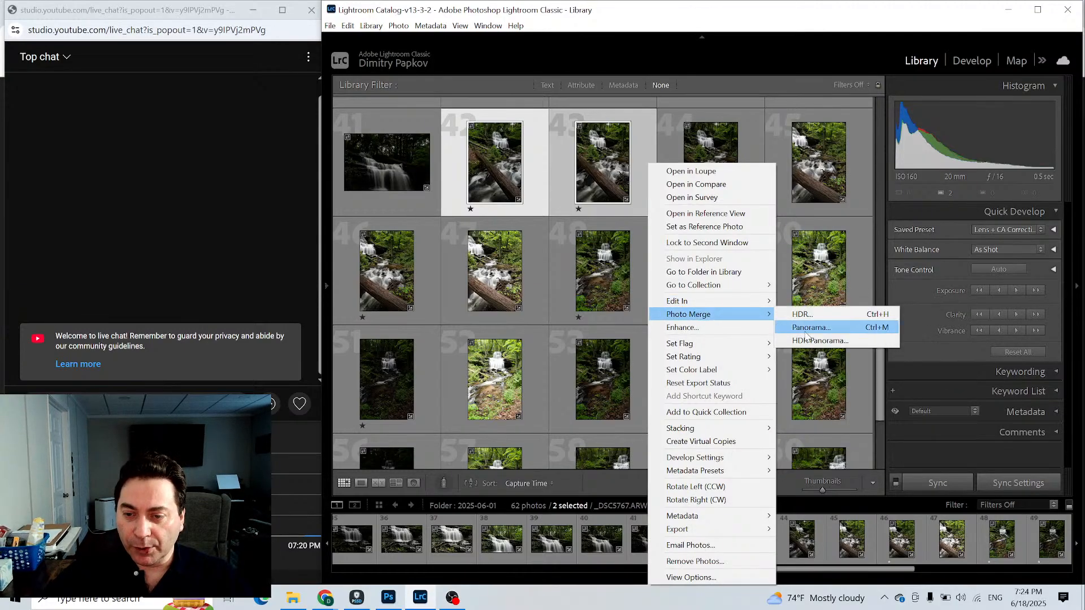
click(810, 327)
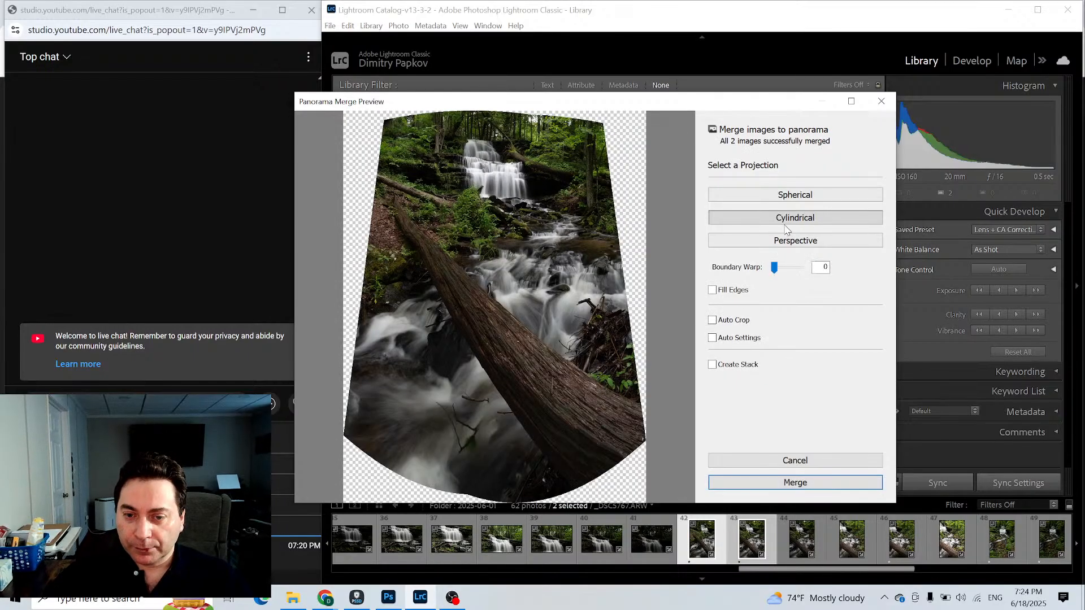
Set the two-photo panorama to the Perspective projection and examine its outer edge and log area up close.
click(784, 242)
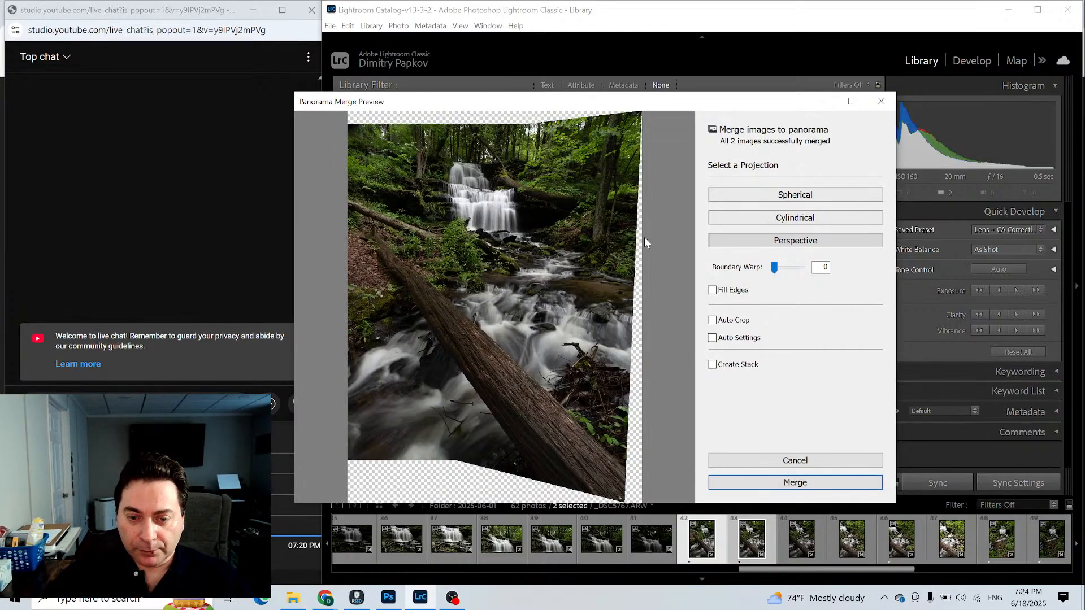
click(630, 131)
drag(594, 187, 529, 173)
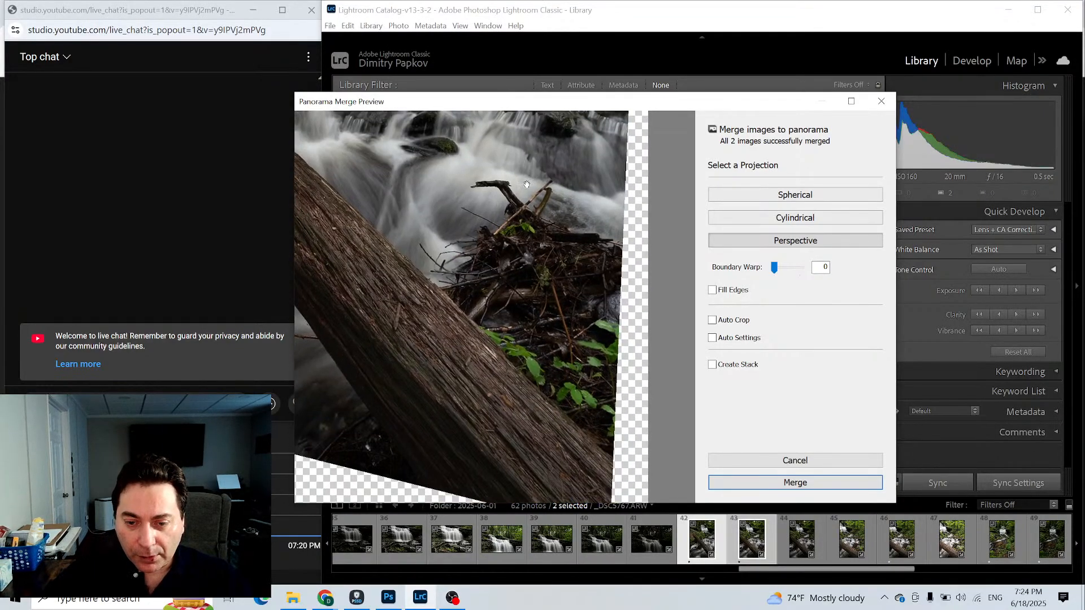
click(527, 184)
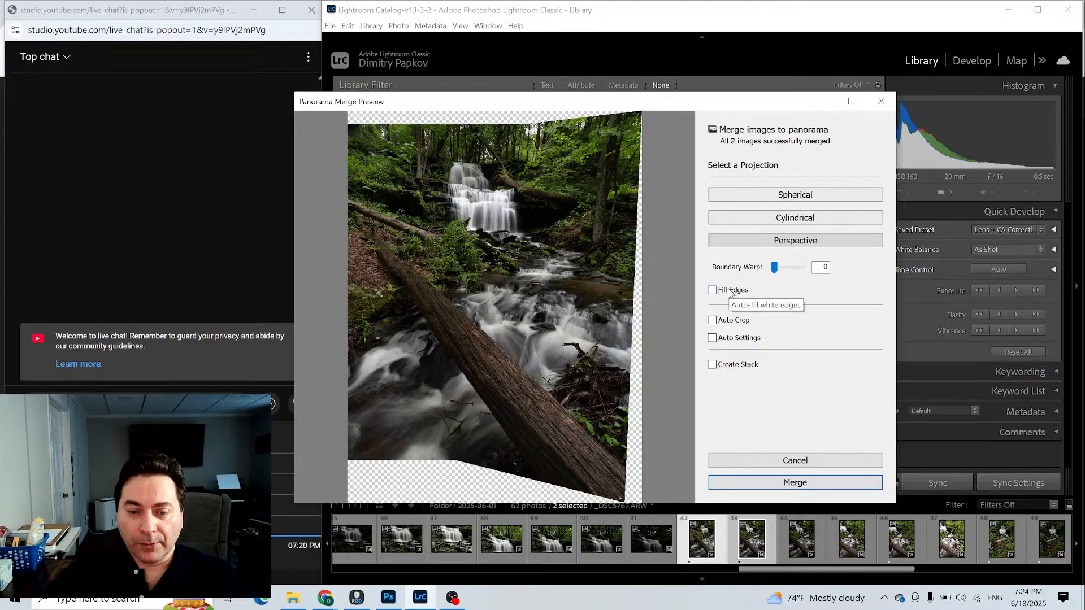
Compare the two-photo panorama with and without Auto Crop, leave Auto Crop enabled, and merge the photos.
click(726, 321)
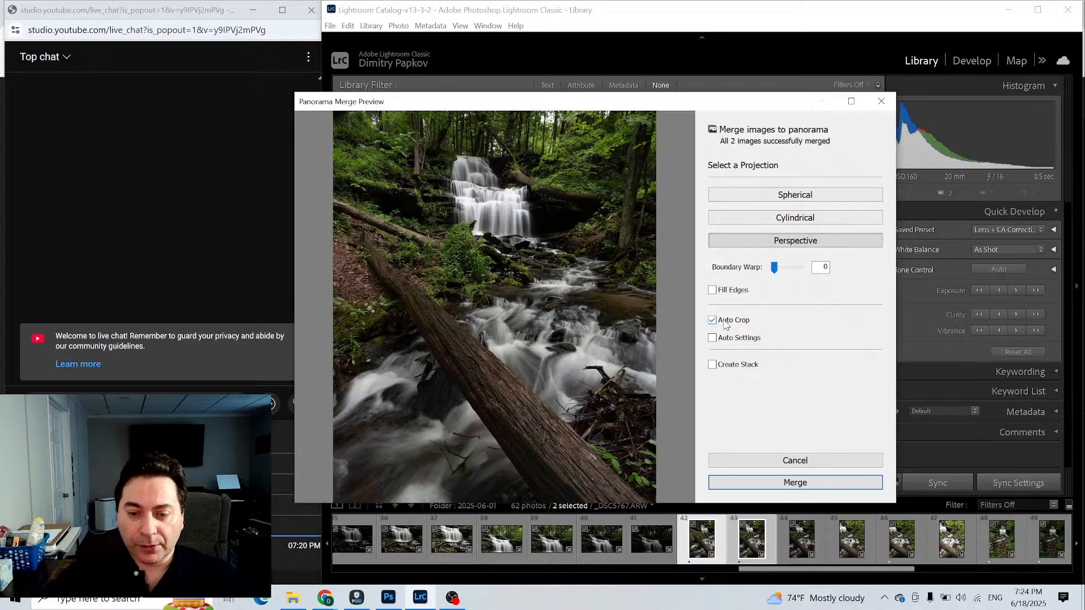
click(726, 322)
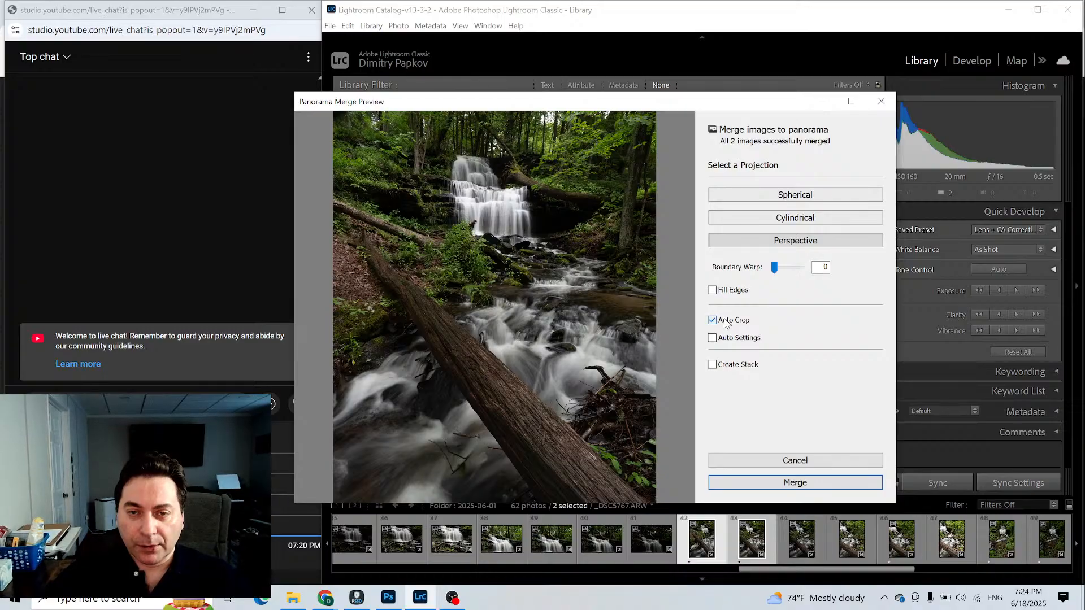
click(727, 323)
click(726, 322)
click(727, 322)
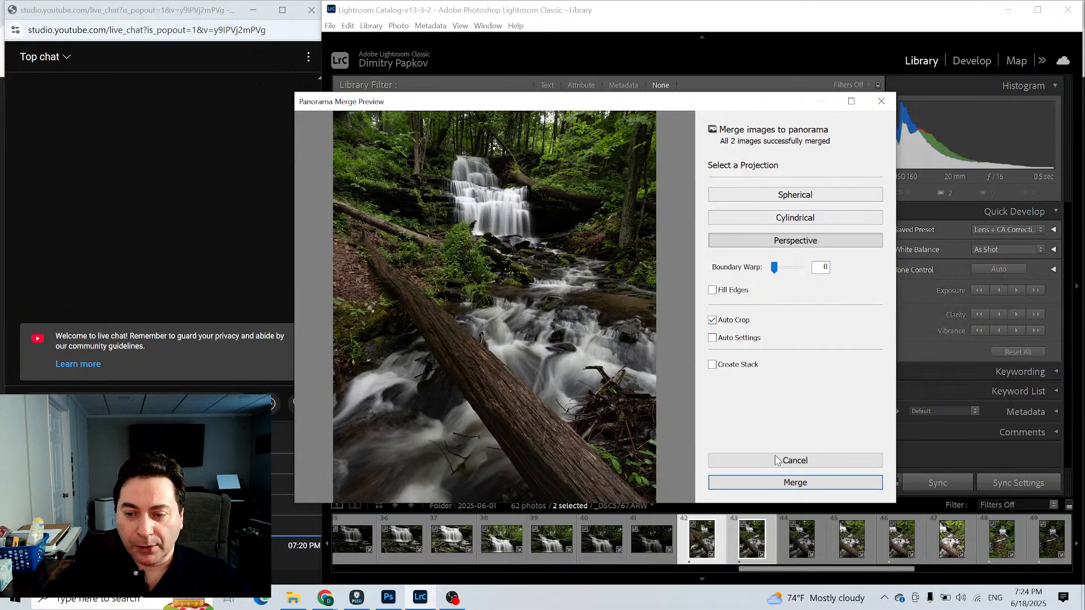
click(782, 487)
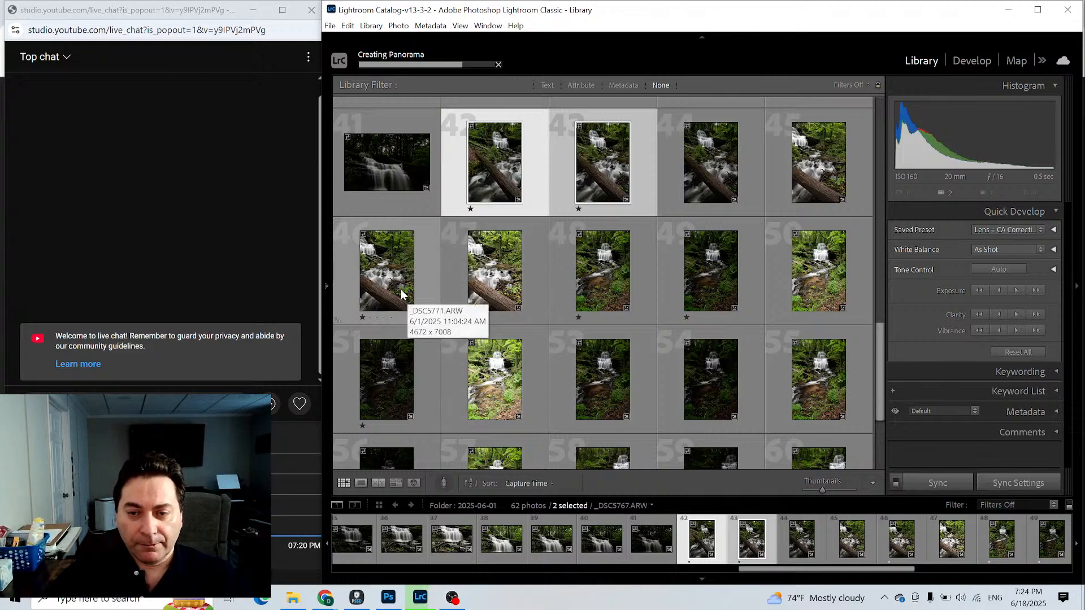
View _DSC5771.ARW and the merged _DSC5767-Pano.dng at full-window size, returning to the thumbnail grid after each.
double_click(419, 280)
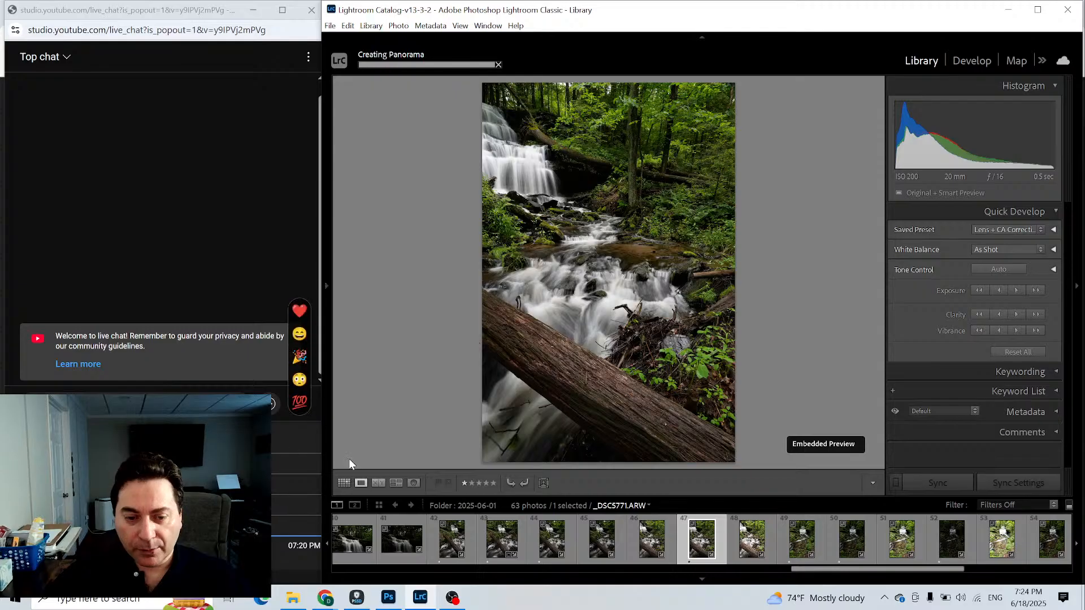
click(343, 482)
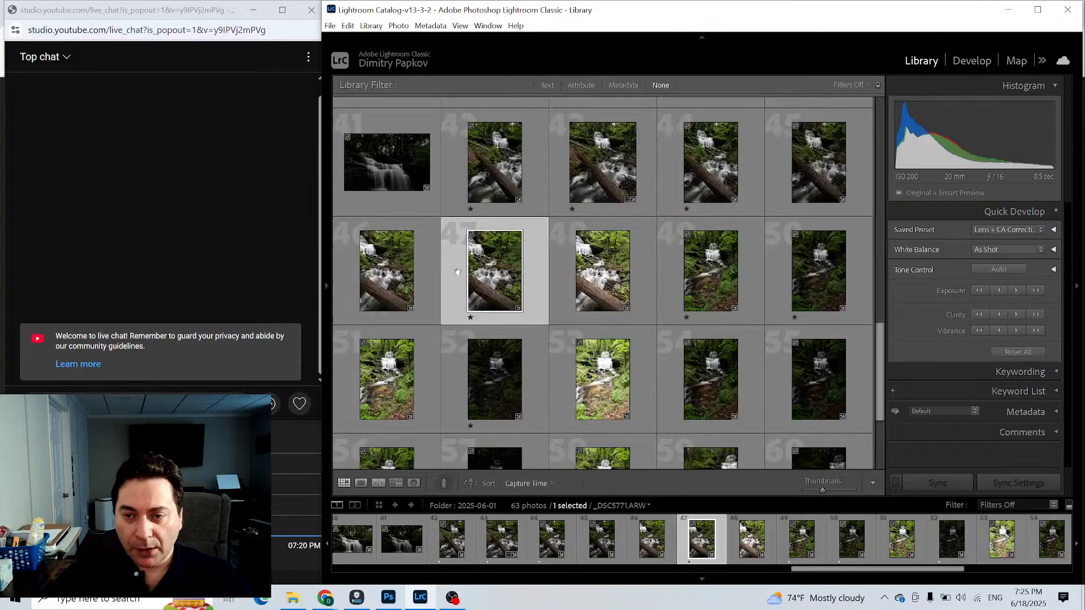
click(648, 171)
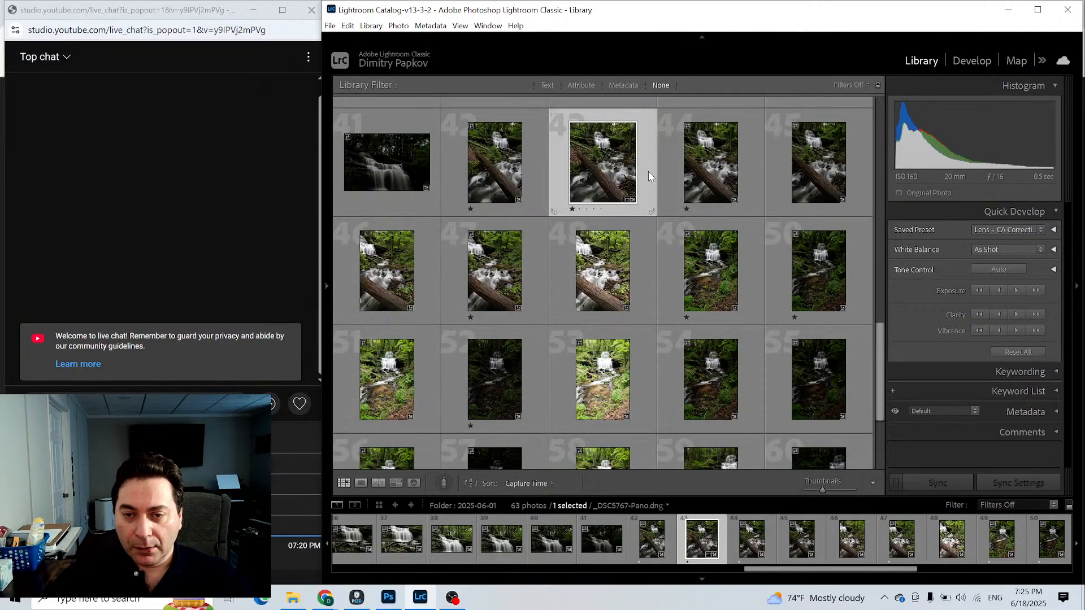
double_click(649, 172)
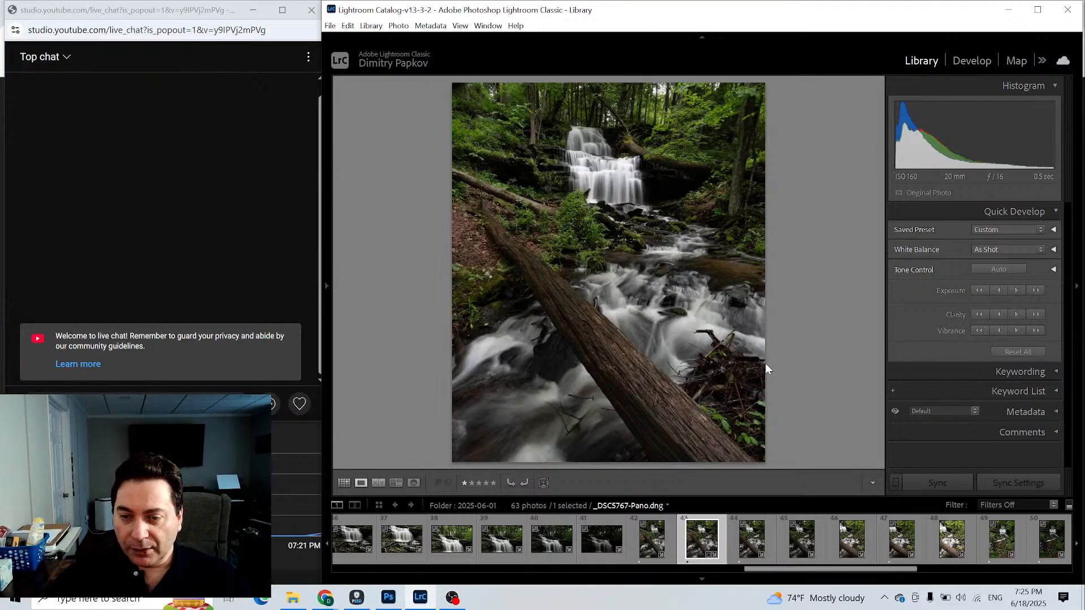
click(345, 483)
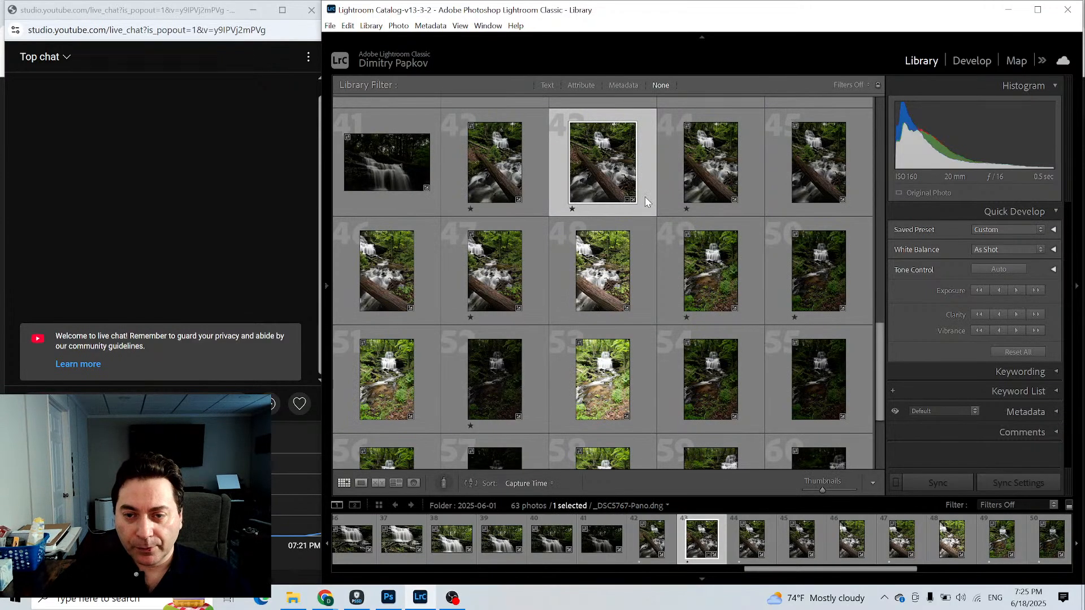
Select the three starred source photos, numbers 42, 44 and 47 in the grid, and start a panorama Photo Merge with them.
click(495, 166)
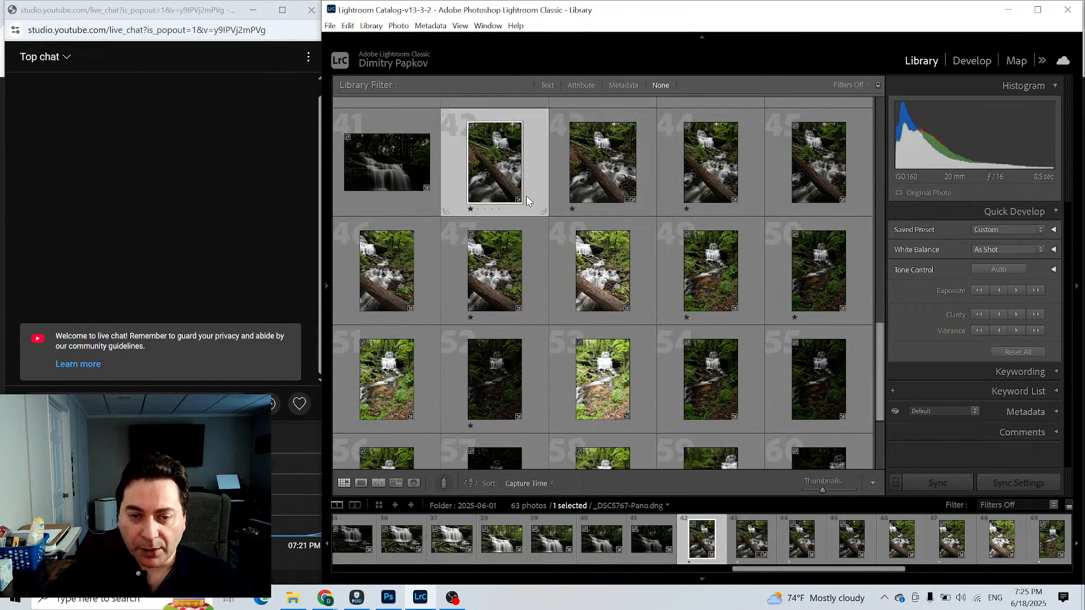
ctrl+click(749, 181)
right_click(452, 297)
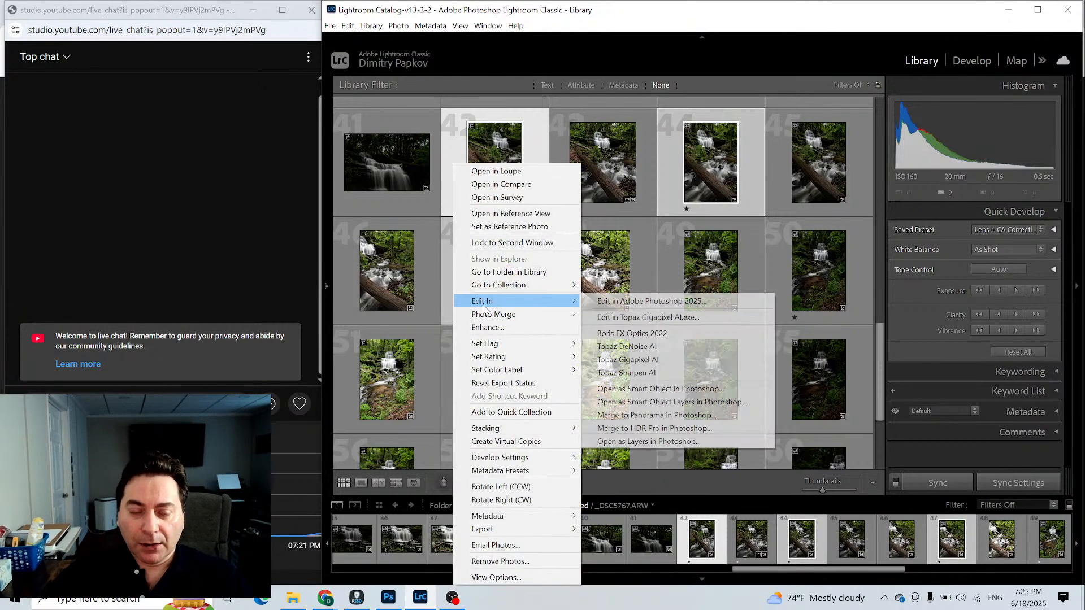
mouse_move(528, 321)
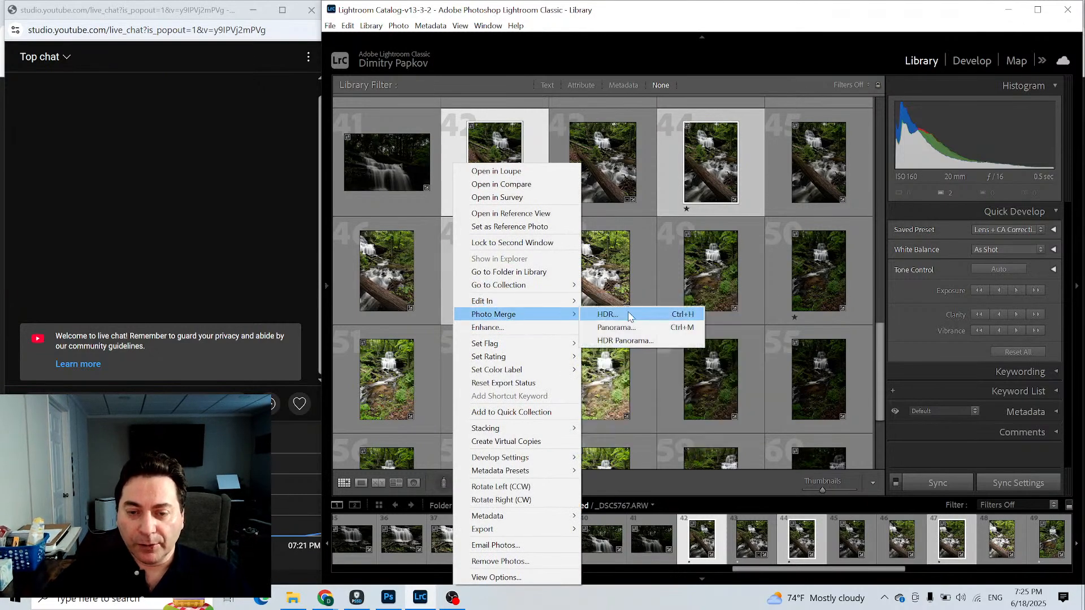
click(626, 325)
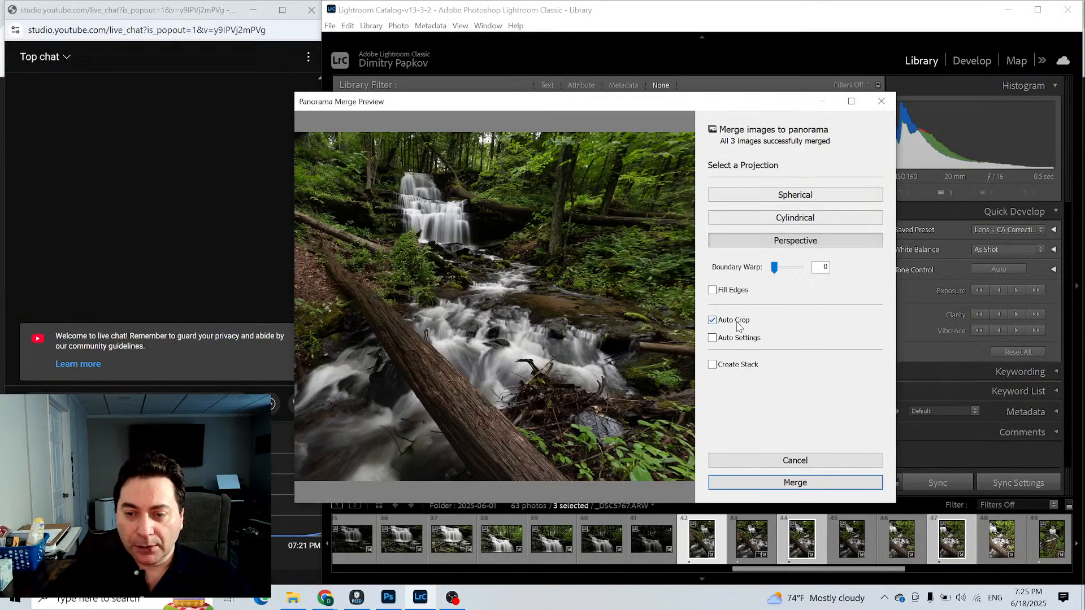
Compare the three-photo panorama with and without Auto Crop, leaving Auto Crop turned off.
click(740, 326)
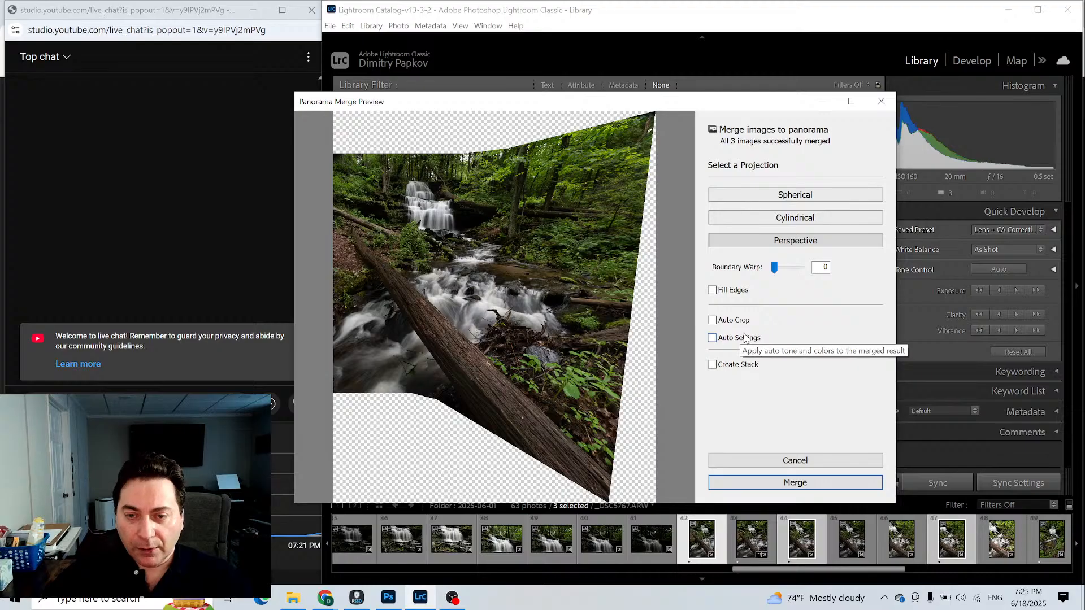
click(722, 321)
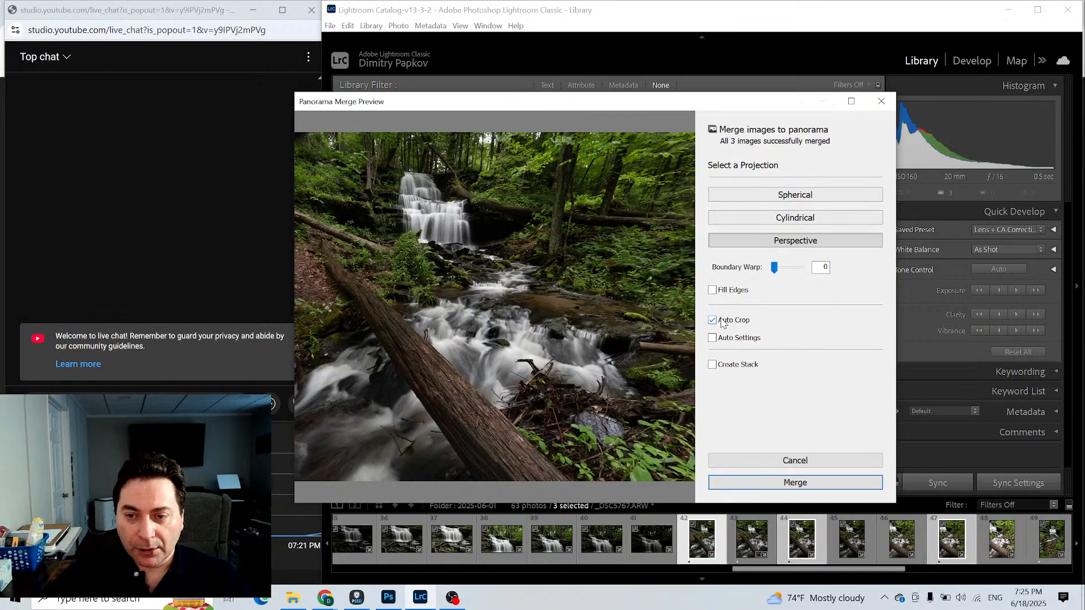
click(721, 321)
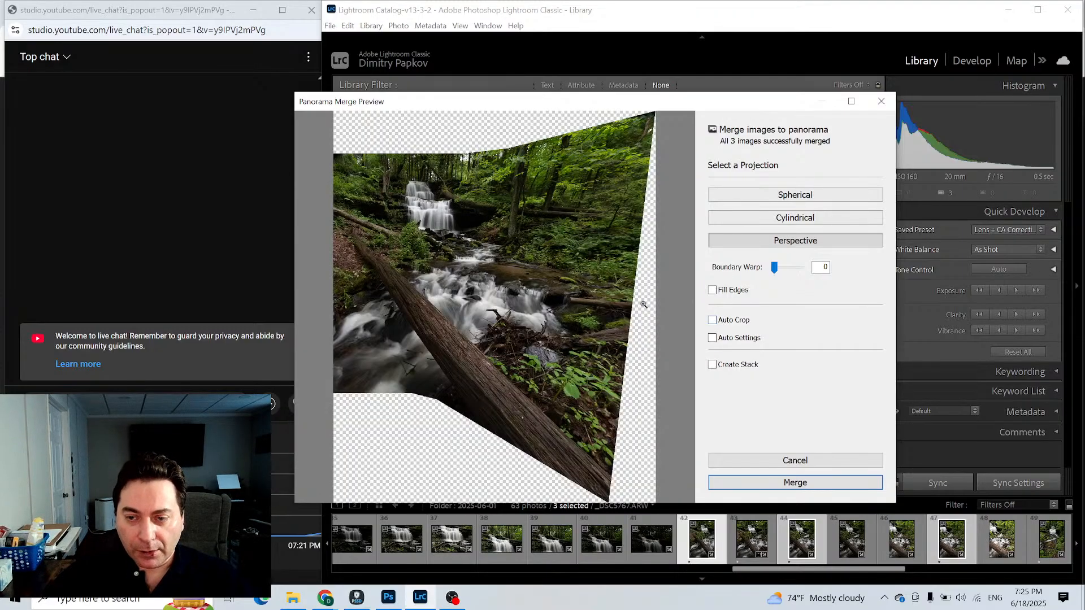
Compare the Cylindrical projection with Perspective, keep Perspective, and examine the driftwood and rapids up close.
click(787, 220)
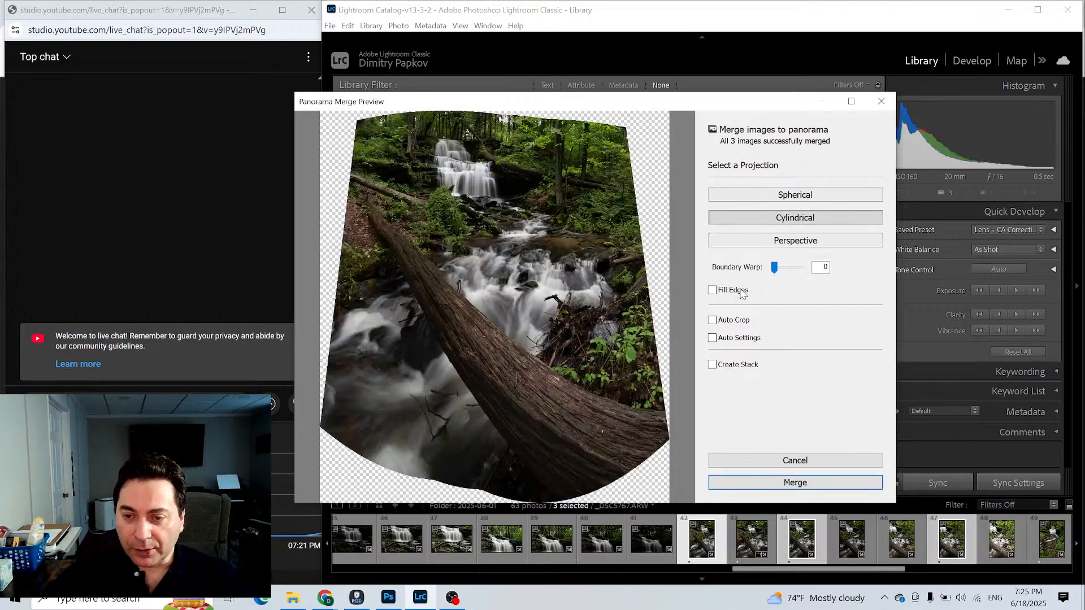
click(777, 243)
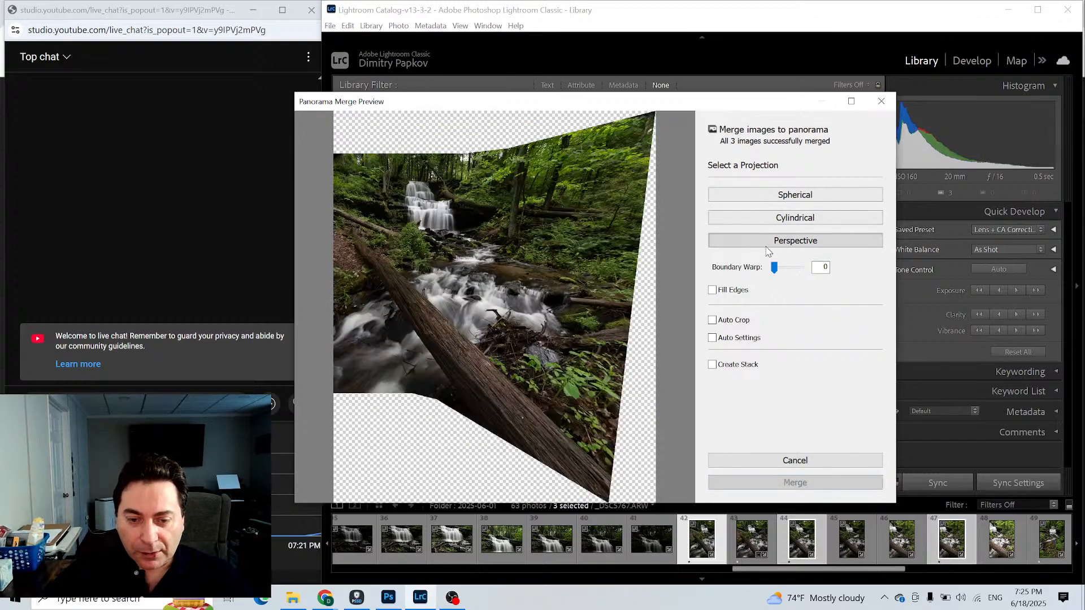
click(550, 364)
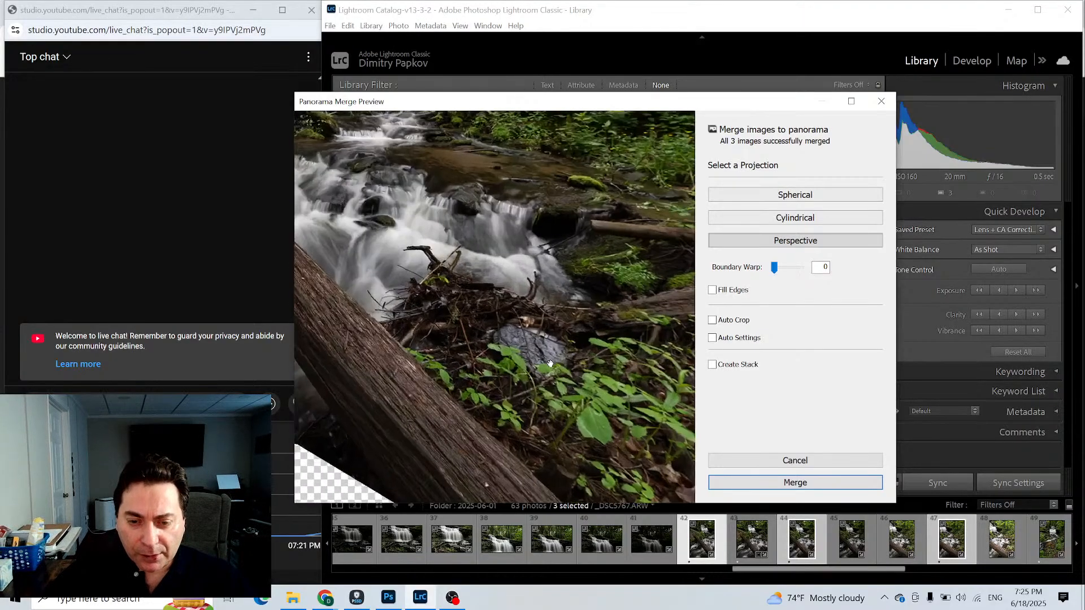
click(550, 357)
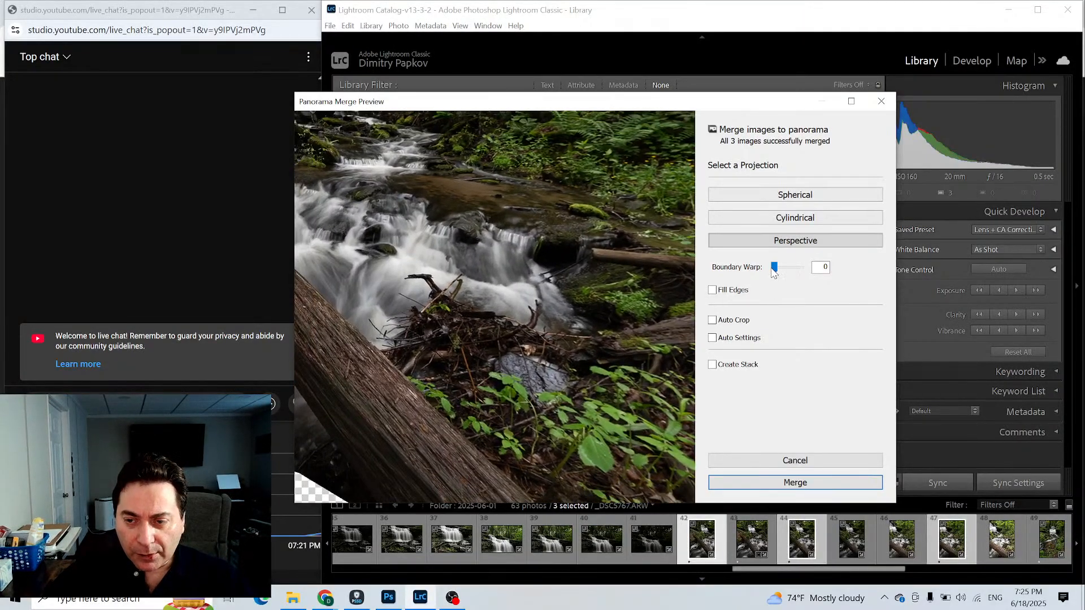
Try Boundary Warp values of 49 and 18 on the three-photo panorama, and return the warp to 0.
mouse_move(774, 267)
mouse_down()
mouse_move(801, 269)
mouse_move(779, 276)
mouse_up()
click(589, 337)
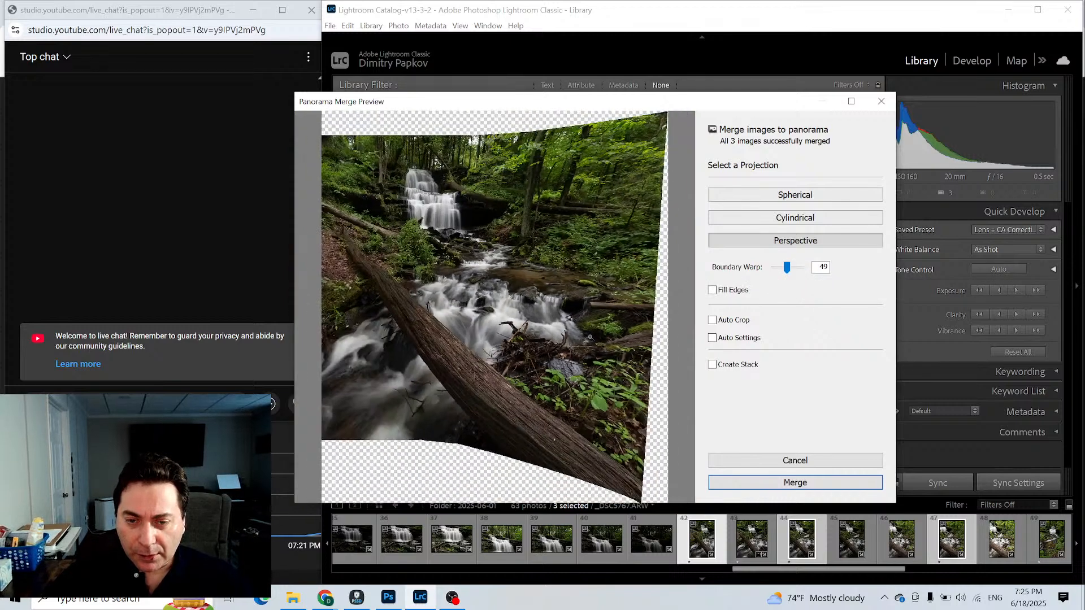
drag(786, 268, 781, 271)
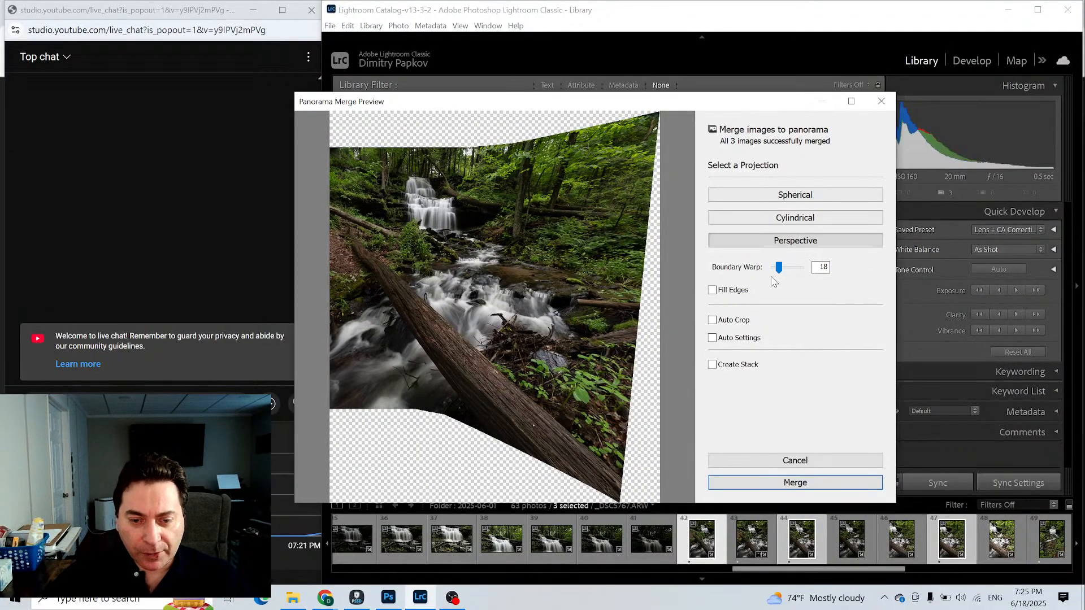
drag(780, 273, 723, 274)
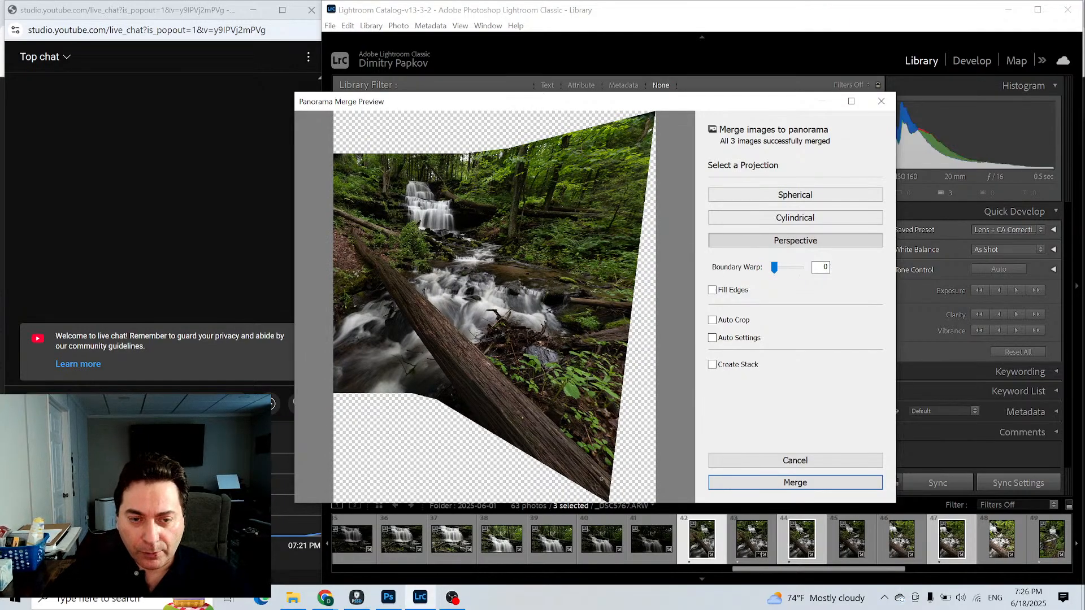
Examine the driftwood, the slanted right edge and the upper forest of the unwarped three-photo panorama up close.
click(586, 385)
drag(586, 384, 565, 402)
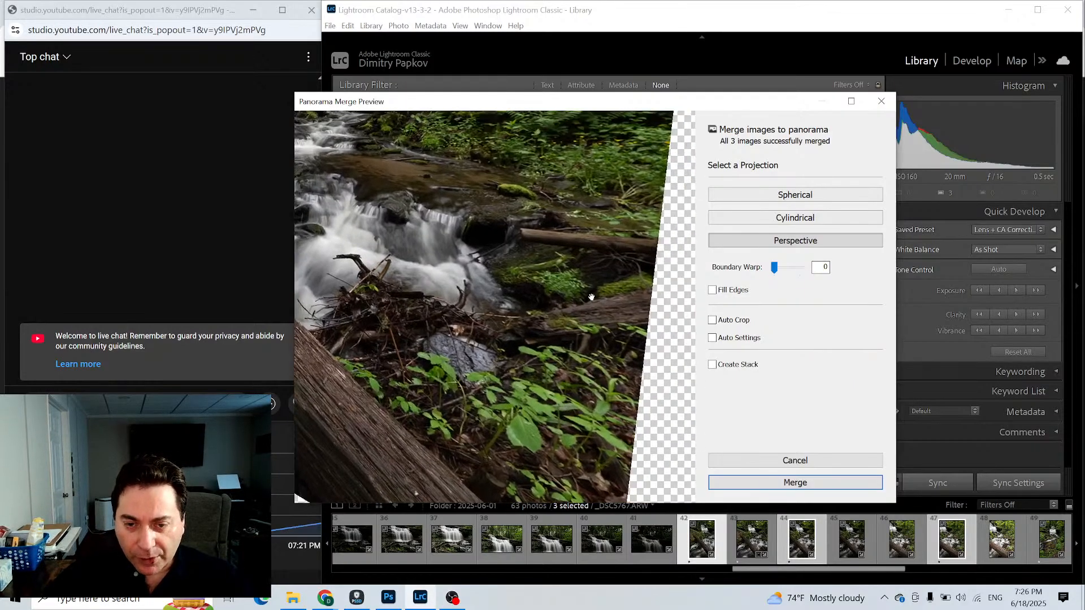
drag(591, 297, 564, 380)
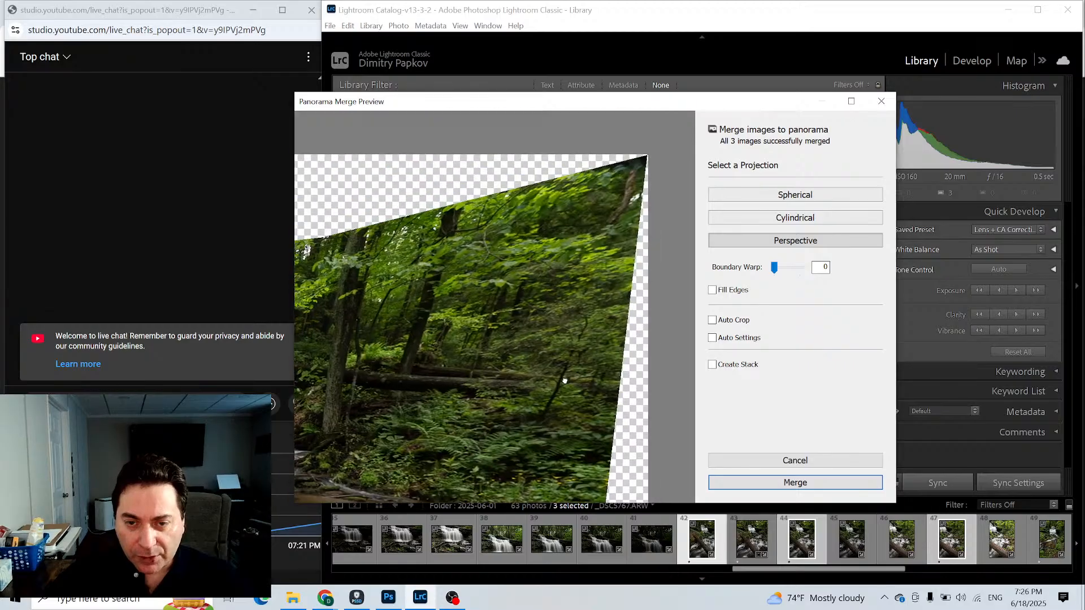
click(560, 293)
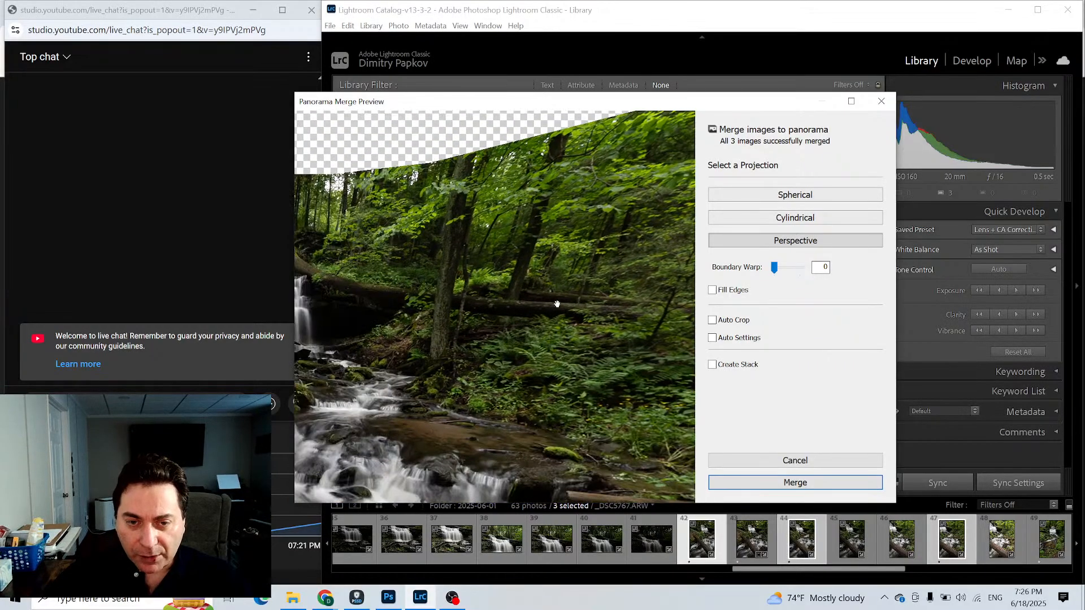
drag(557, 362, 569, 296)
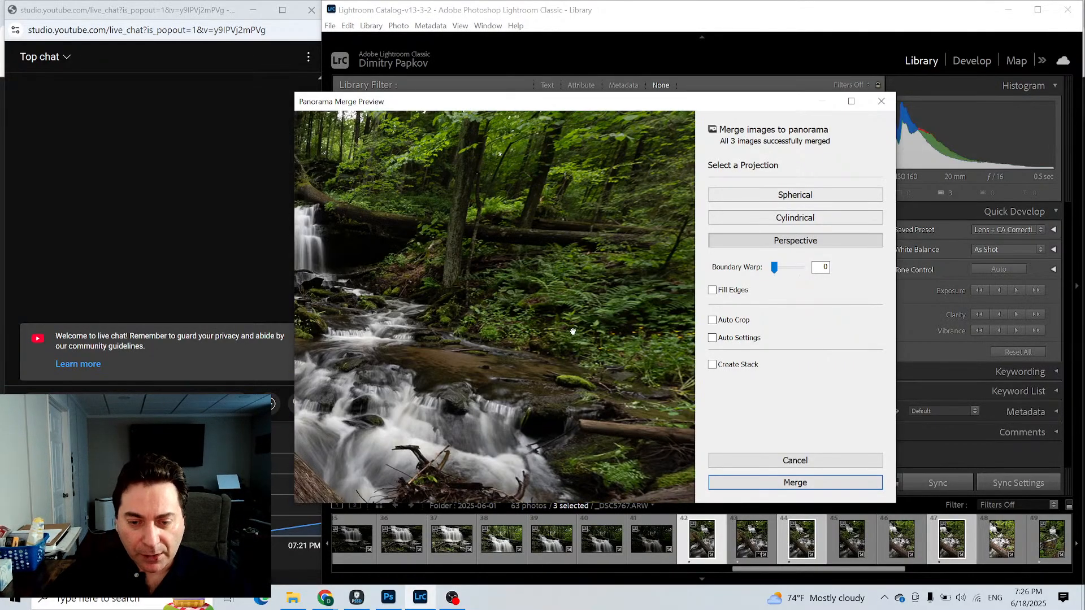
Try Boundary Warp at 100, inspect the fallen log in the foreground, and cancel the three-photo merge.
drag(775, 267, 799, 267)
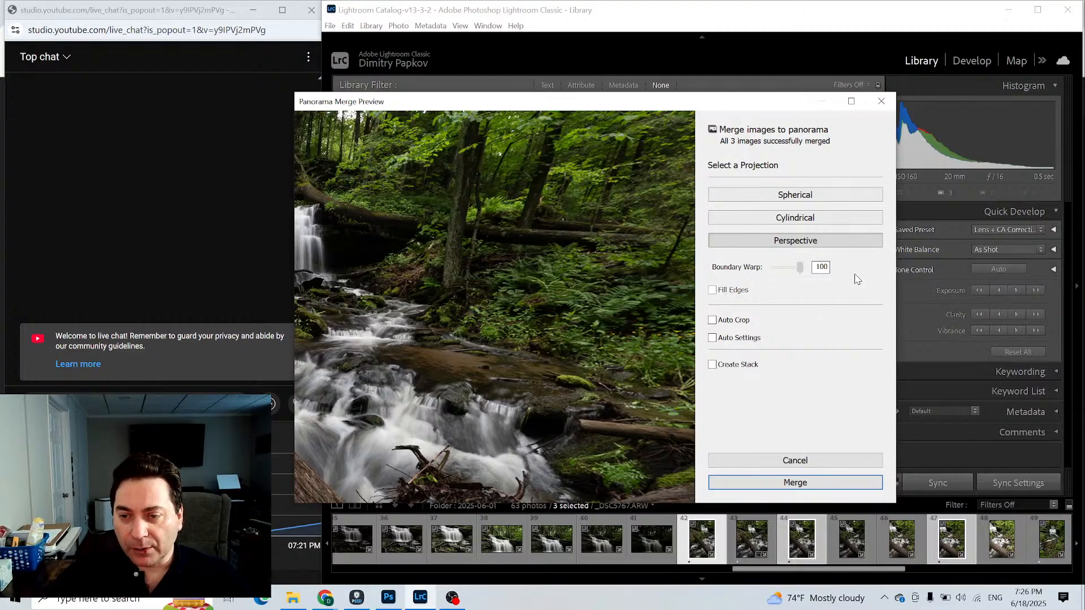
drag(622, 324, 566, 214)
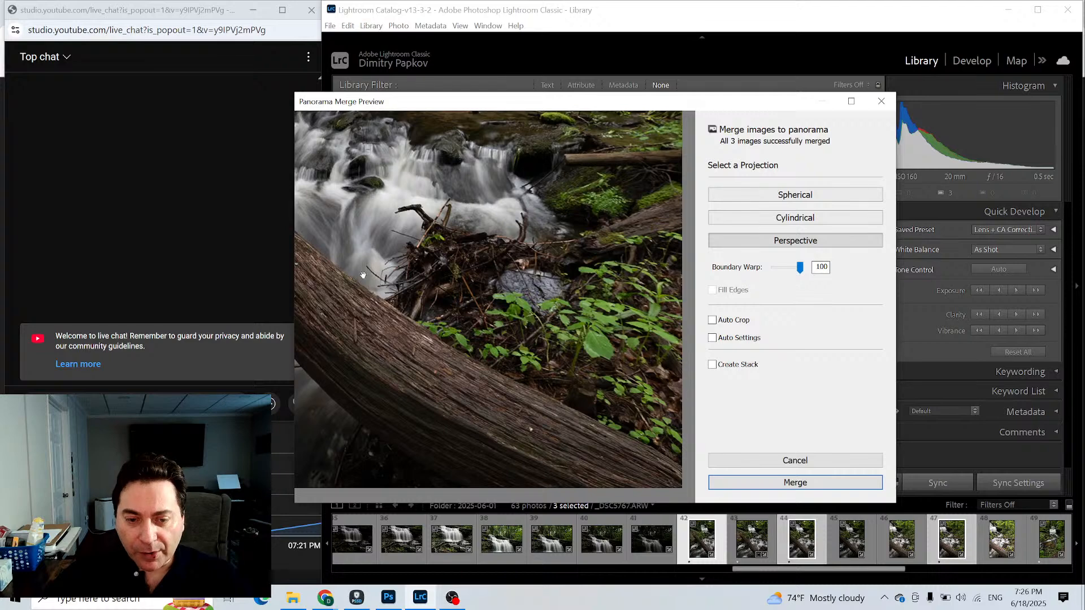
click(773, 463)
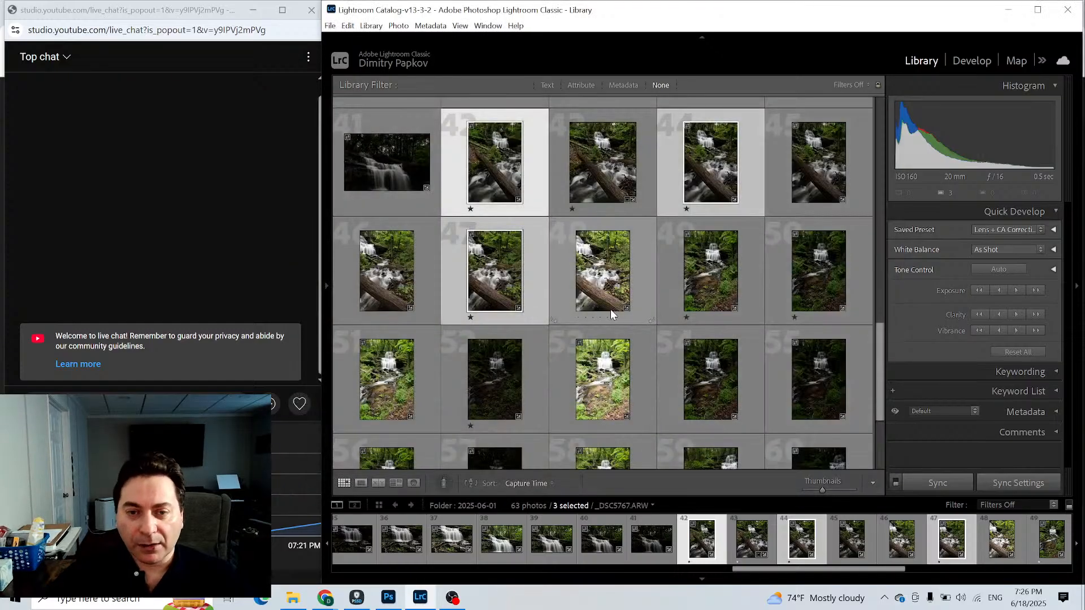
Give the merged _DSC5767-Pano.dng a two-star rating and open it in the Develop module.
click(653, 181)
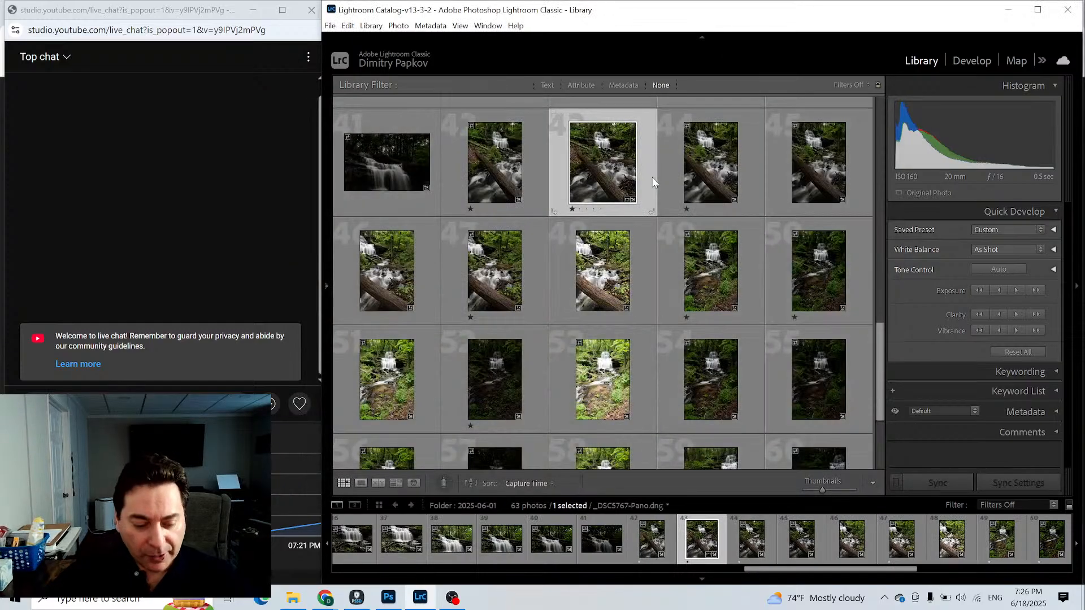
key(2)
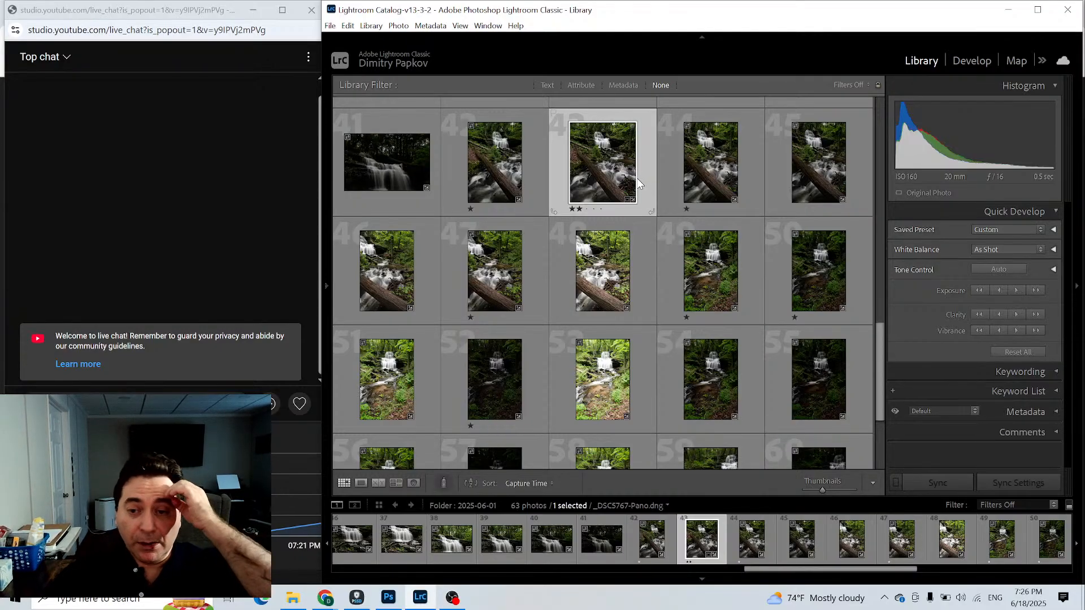
click(966, 61)
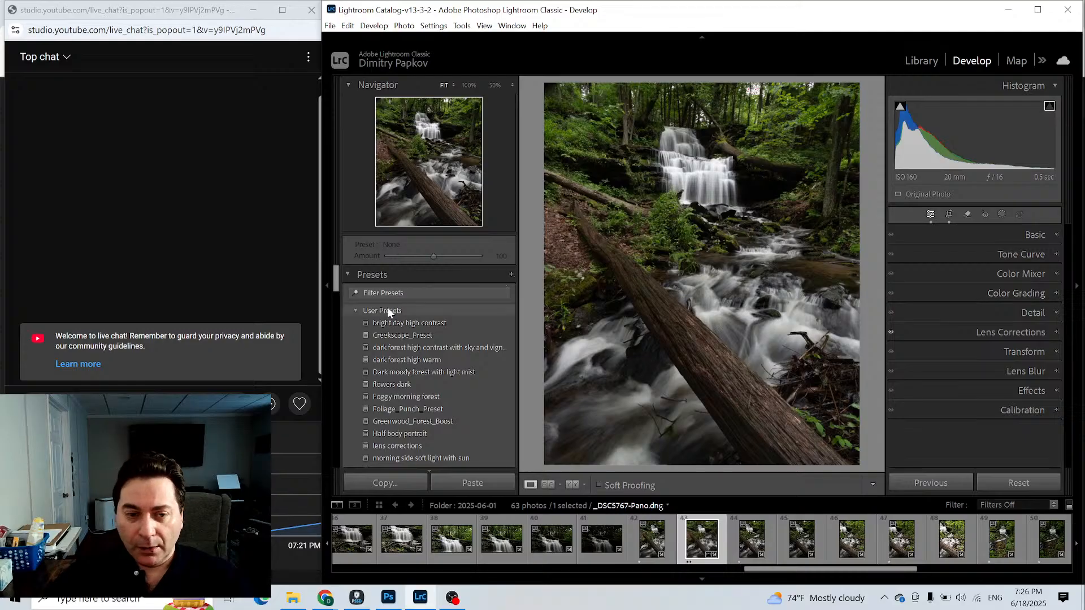
Hide the presets and navigator to enlarge the photo, and apply the Adaptive Color profile to the panorama.
click(327, 284)
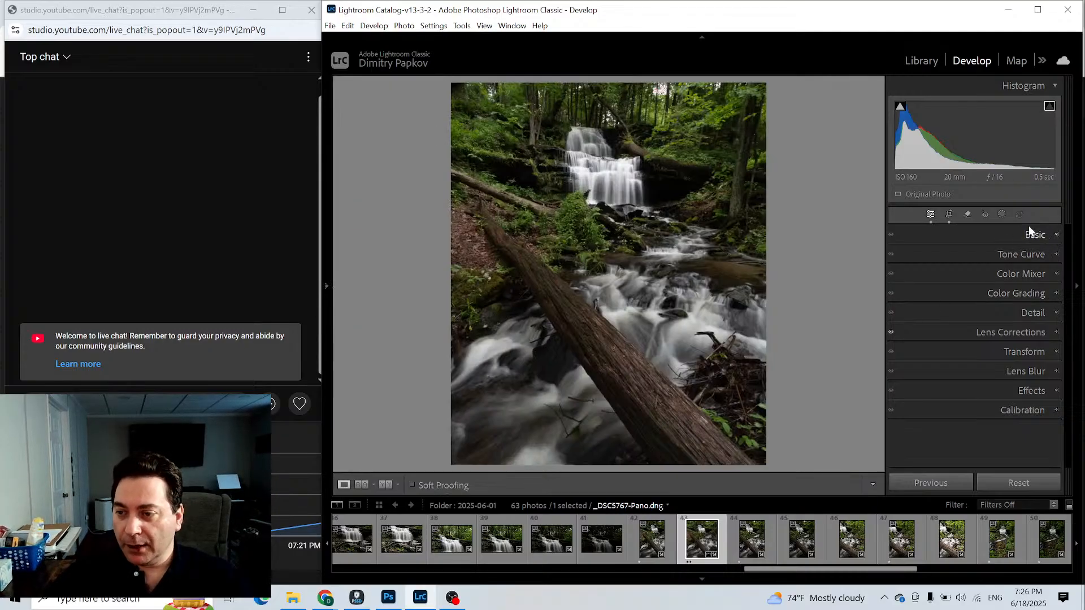
click(1057, 235)
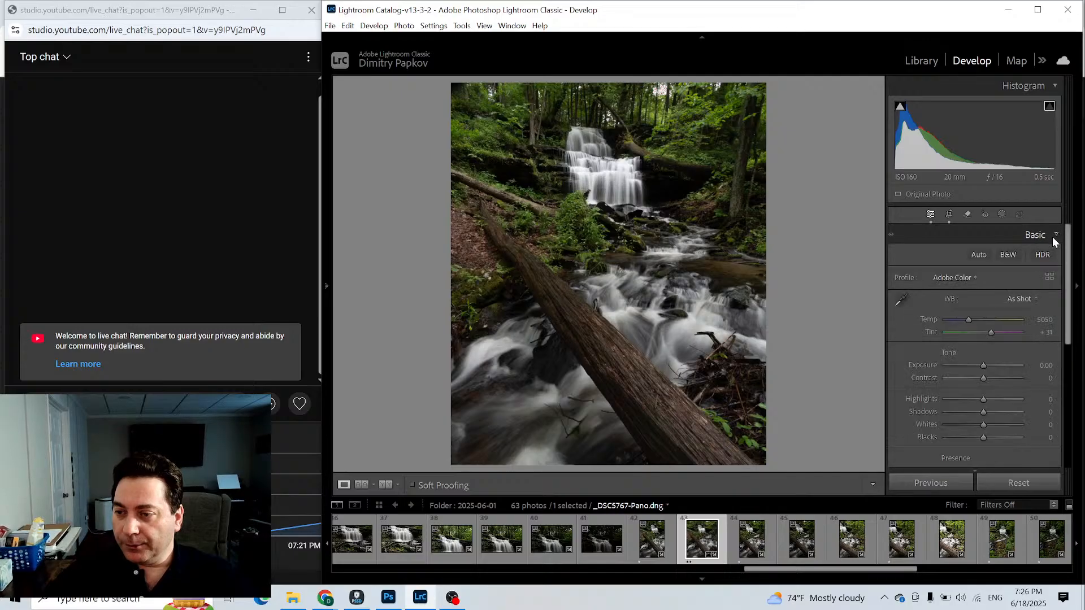
click(1051, 276)
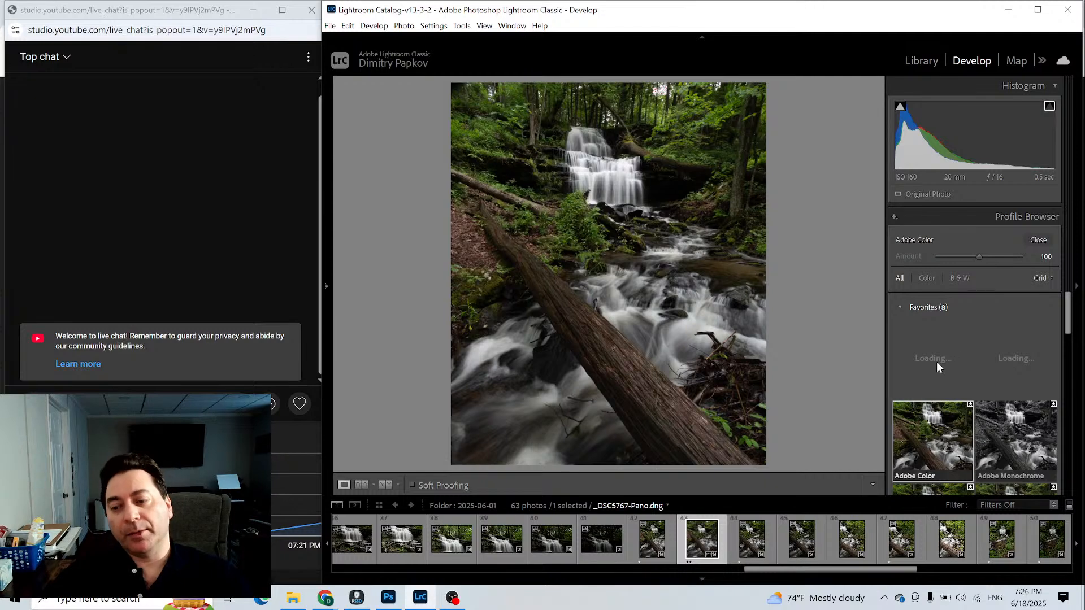
click(930, 379)
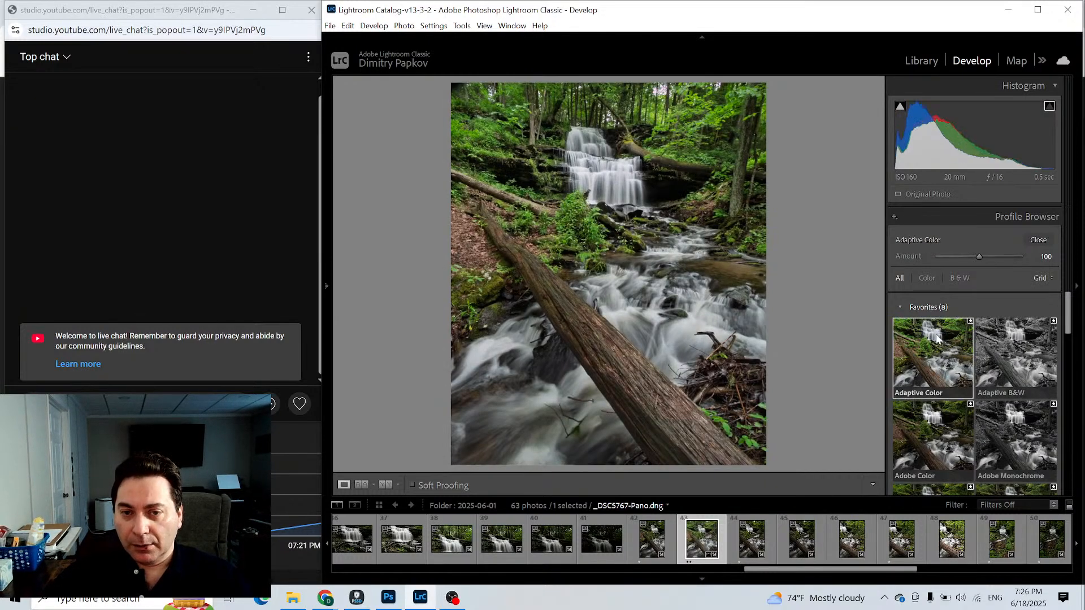
Inspect the trees and foliage along the upper part of the panorama up close, and return to the full view.
click(522, 112)
drag(521, 117, 662, 311)
drag(530, 270, 542, 226)
drag(854, 372, 741, 281)
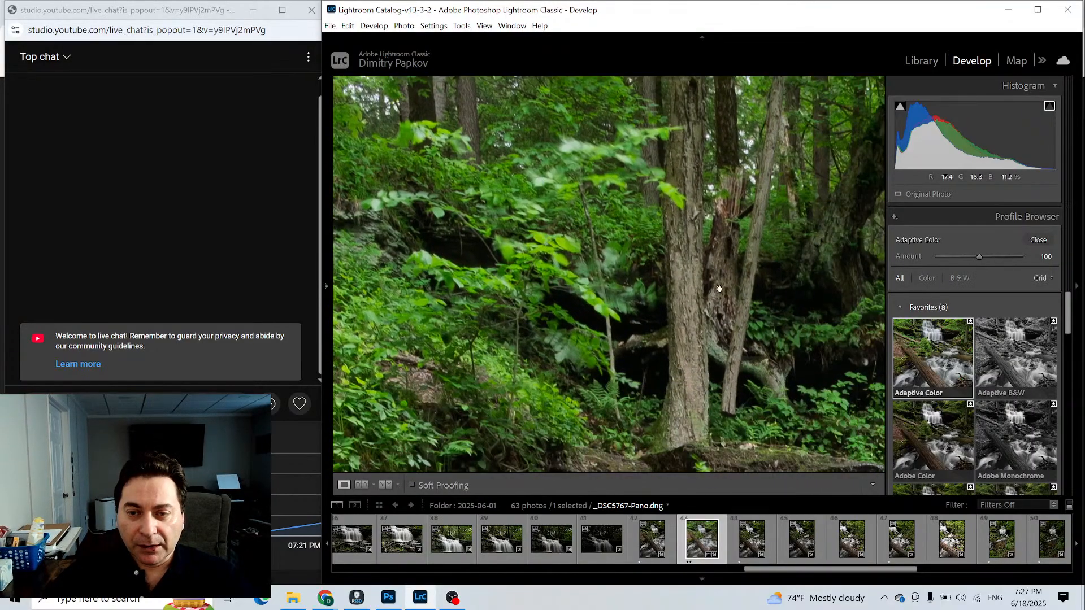
drag(684, 245, 489, 246)
drag(848, 265, 514, 272)
drag(672, 274, 455, 275)
drag(839, 246, 612, 364)
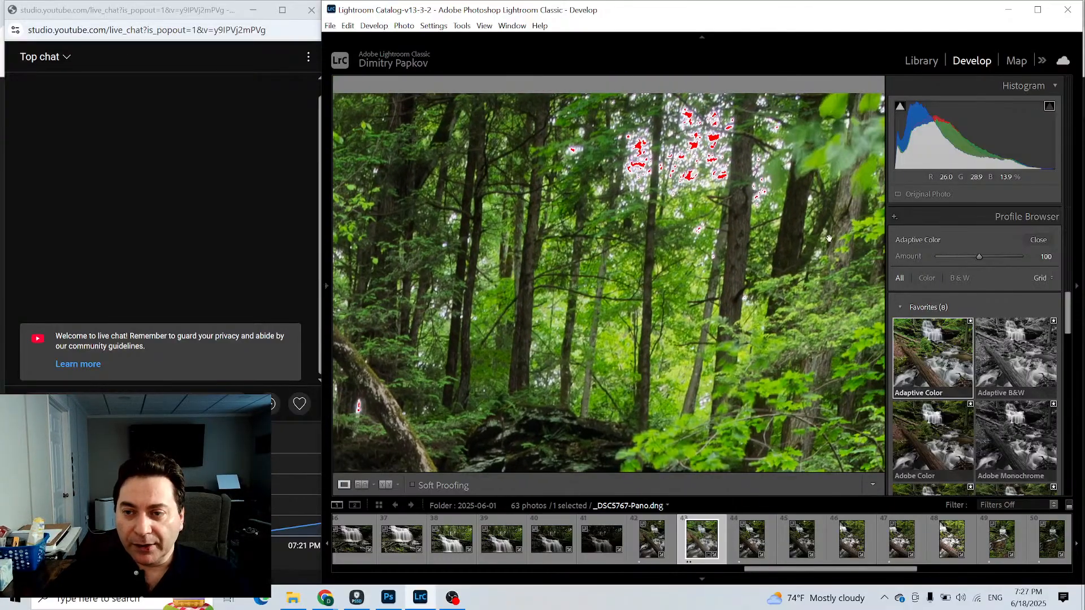
drag(829, 239, 666, 227)
drag(839, 151, 712, 240)
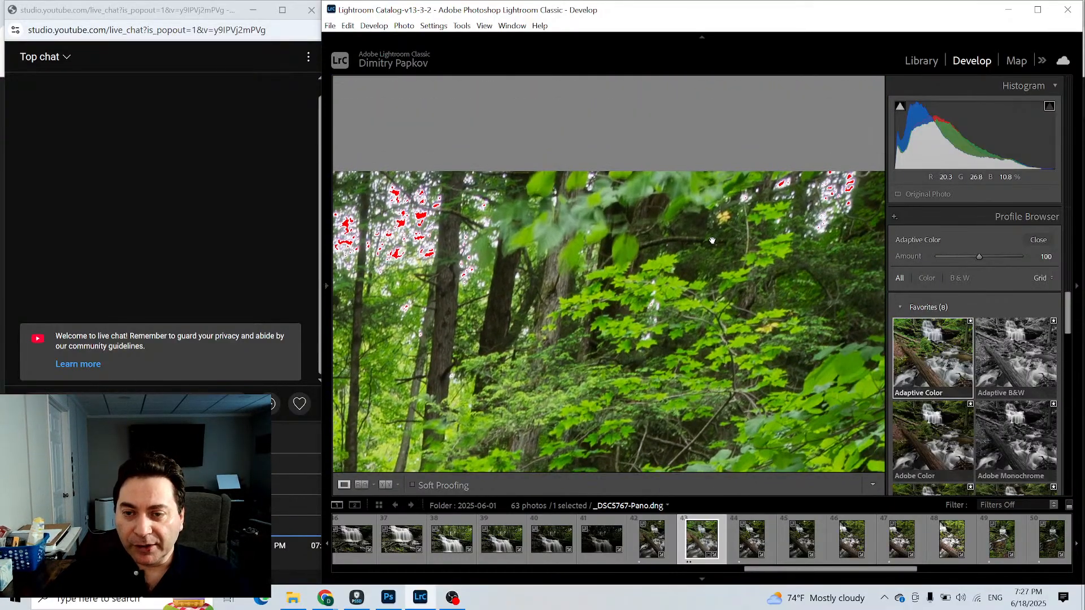
click(708, 248)
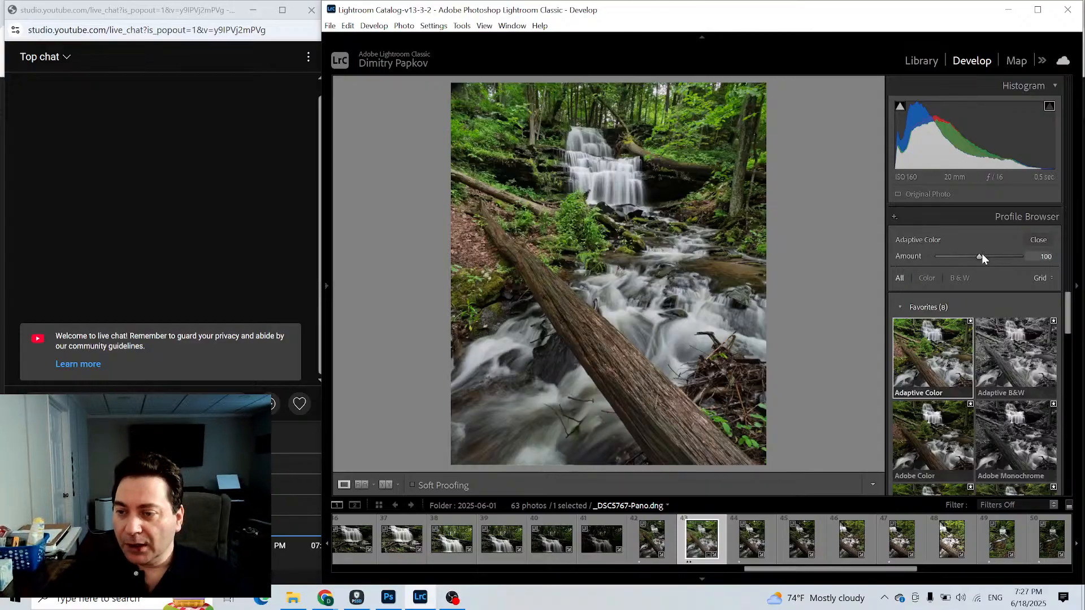
Reduce the Adaptive Color profile amount to 66 and close the profile browser.
drag(981, 255, 964, 259)
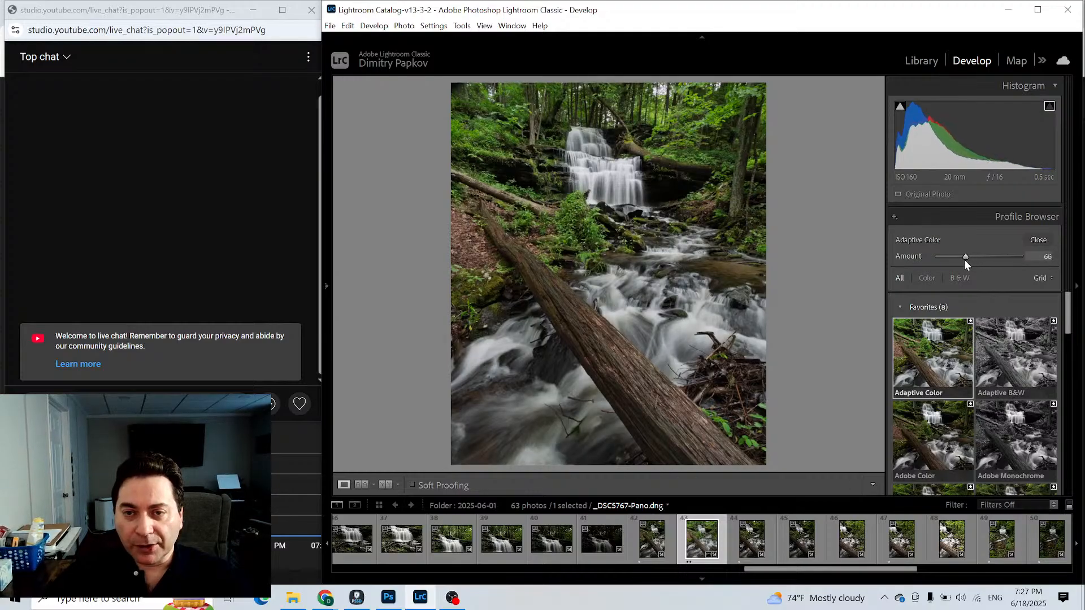
click(1039, 240)
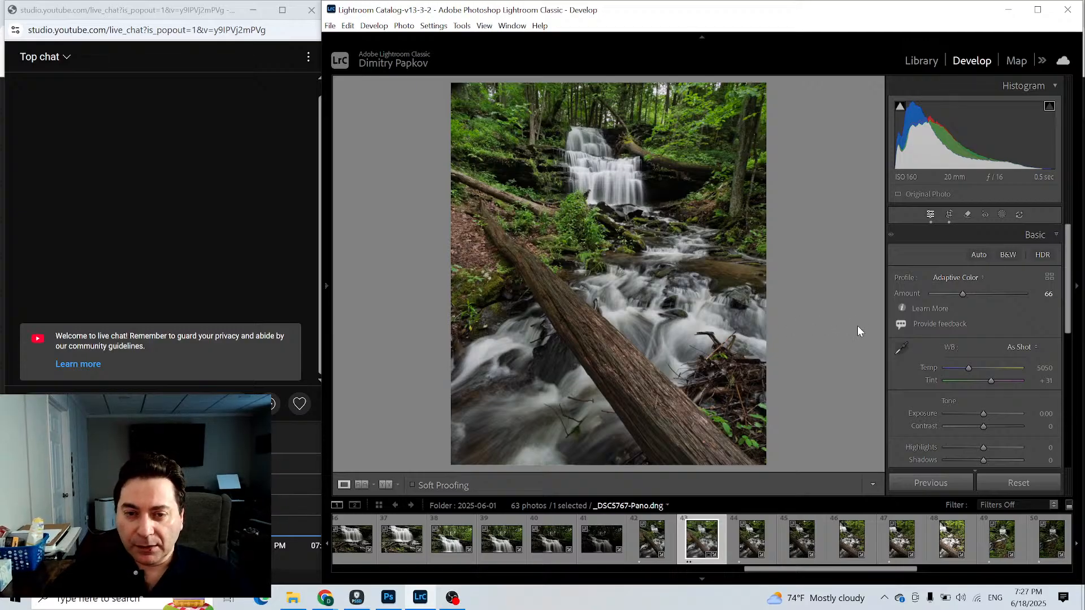
Look at the available mask types, return to the global adjustments, and set Shadows to +39.
click(1001, 215)
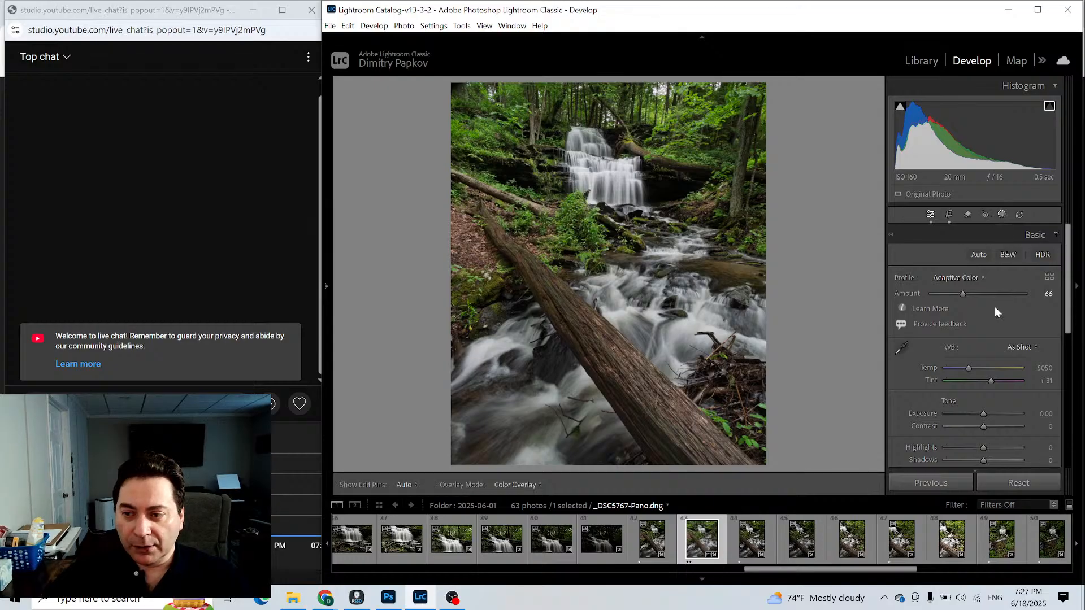
click(930, 217)
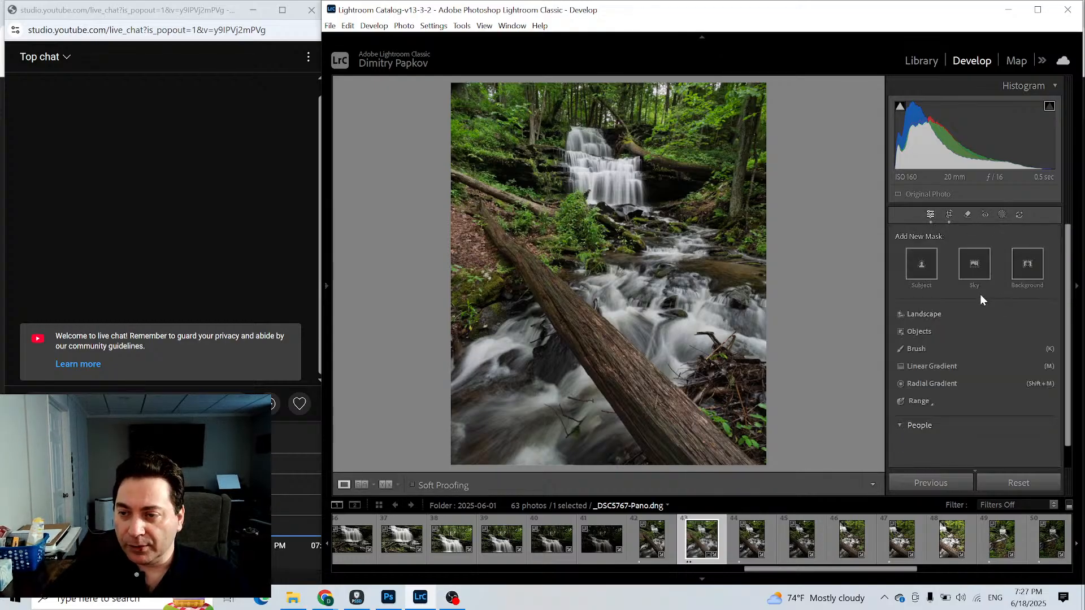
scroll(968, 401, down, 2)
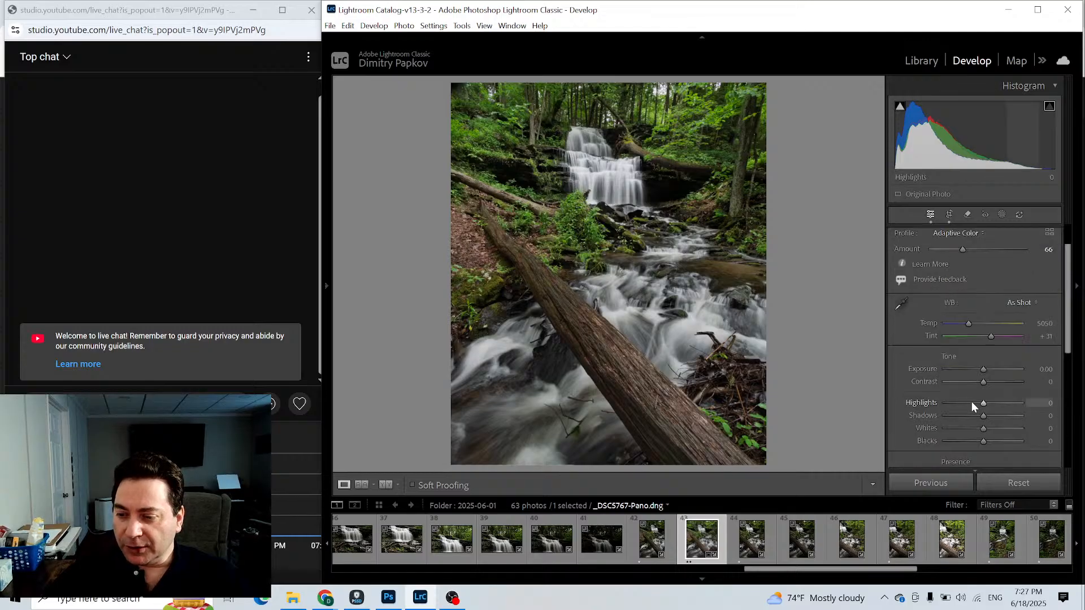
drag(984, 416, 1008, 419)
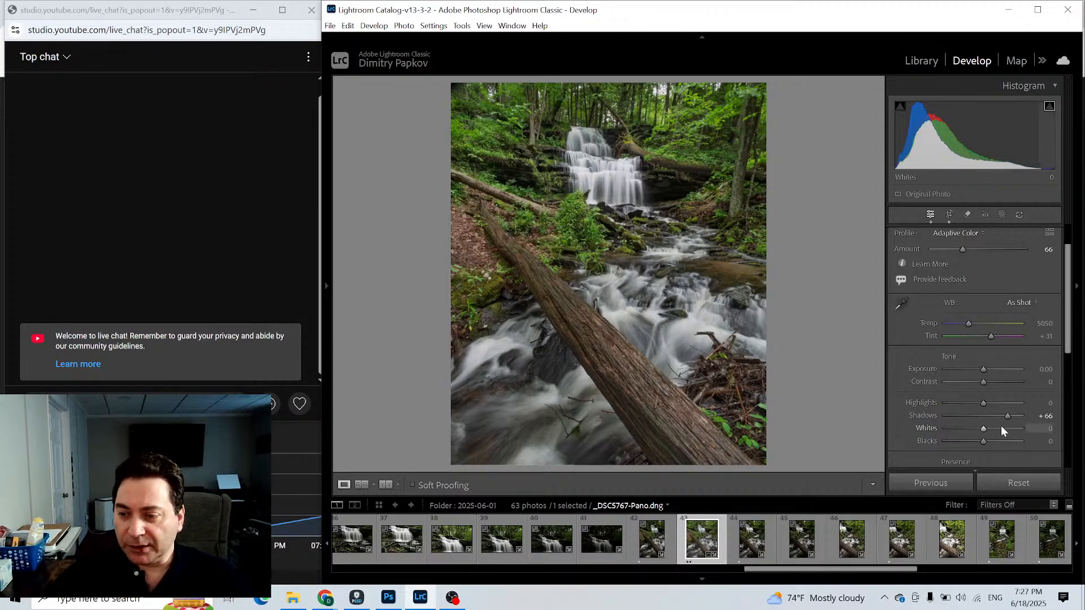
drag(1007, 415, 998, 415)
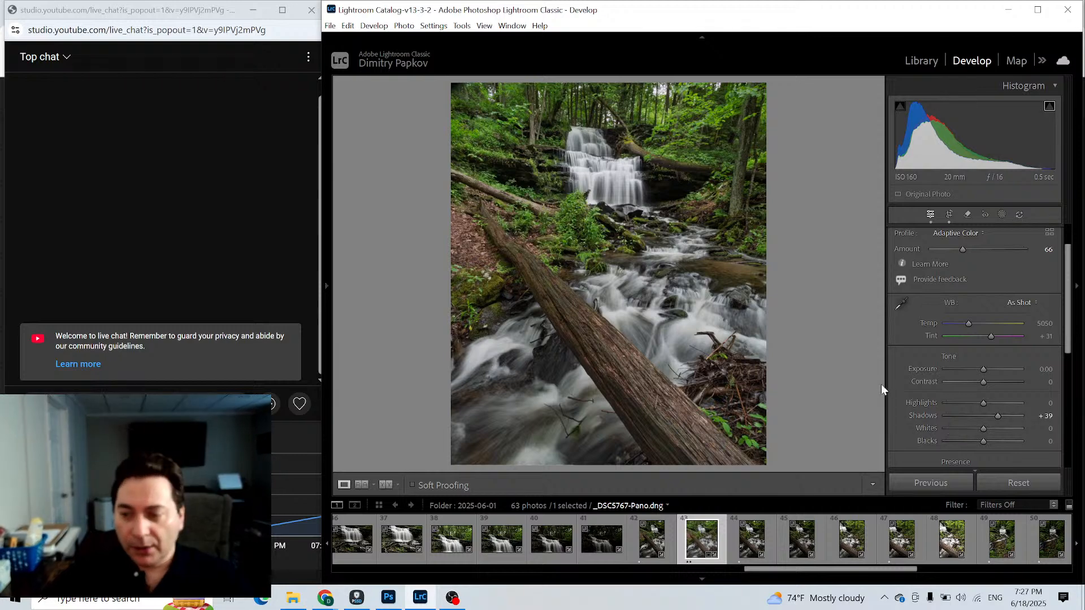
Set Texture to +18, Clarity to +19, Dehaze to +20 and Saturation to about -10.
scroll(909, 390, down, 3)
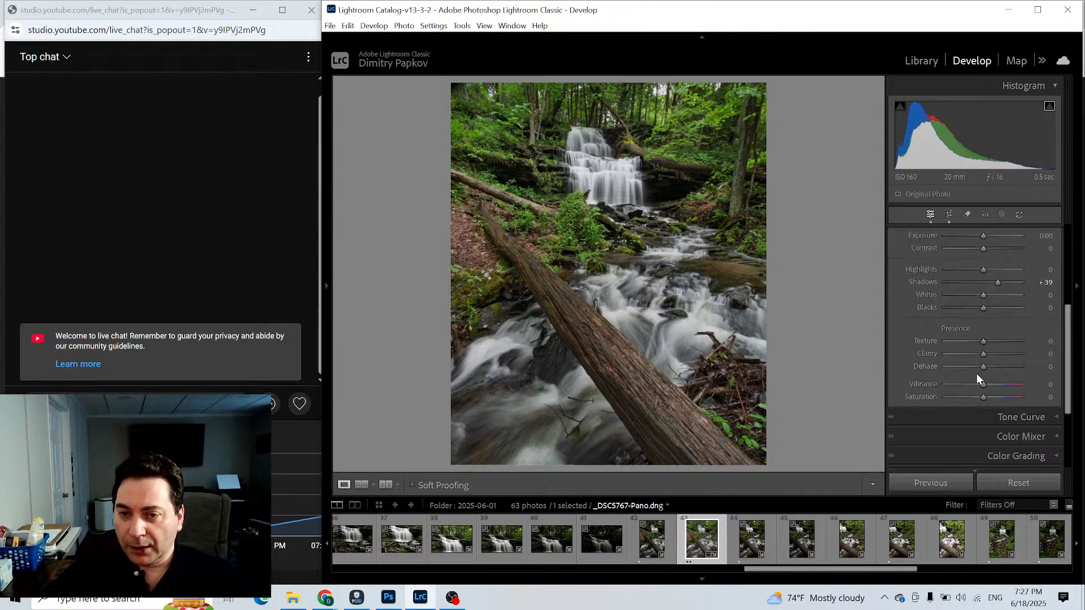
drag(983, 341, 991, 371)
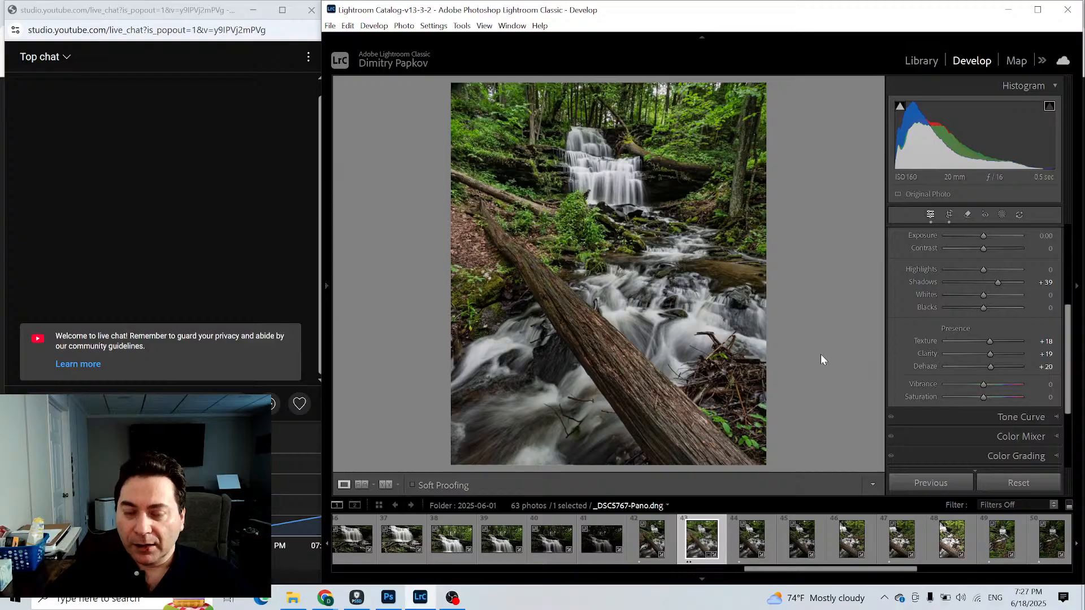
drag(981, 397, 973, 395)
click(979, 399)
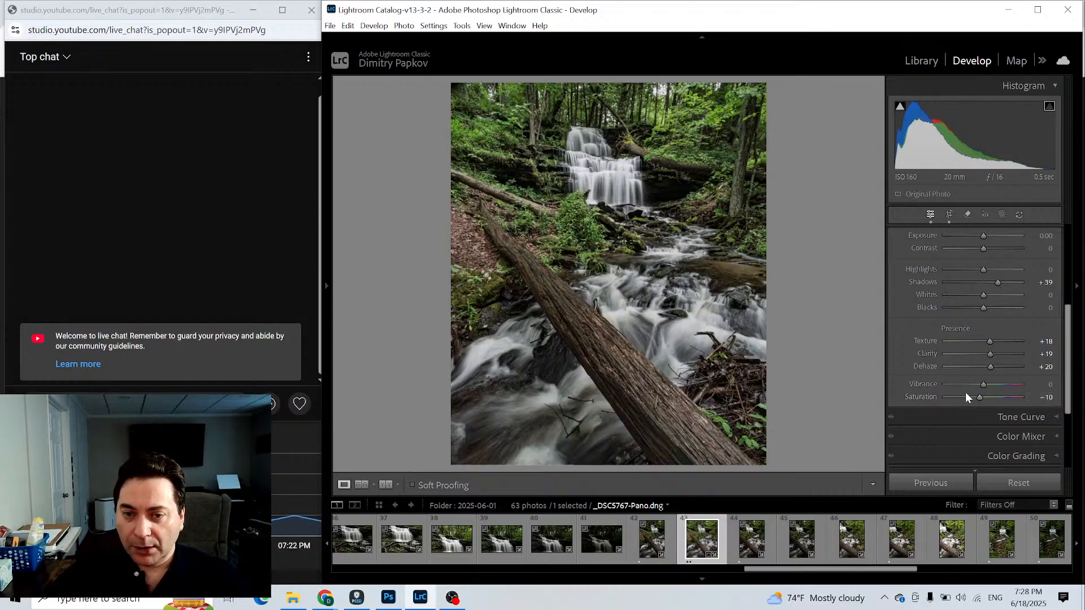
drag(978, 399, 977, 397)
Try a white balance sampled from the photo with the White Balance Selector, and undo it.
scroll(935, 339, up, 5)
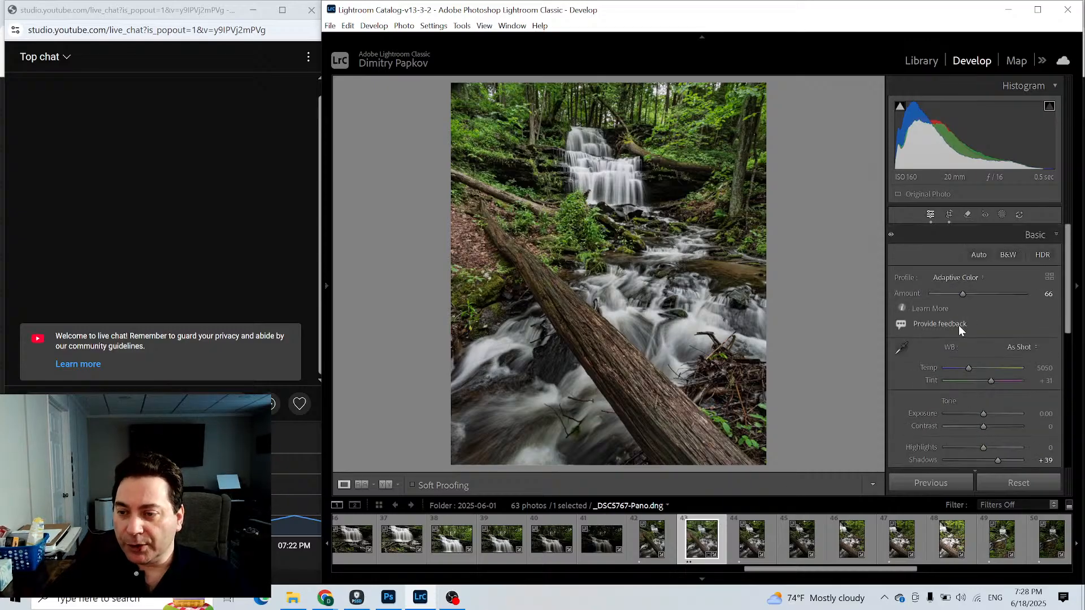
click(902, 347)
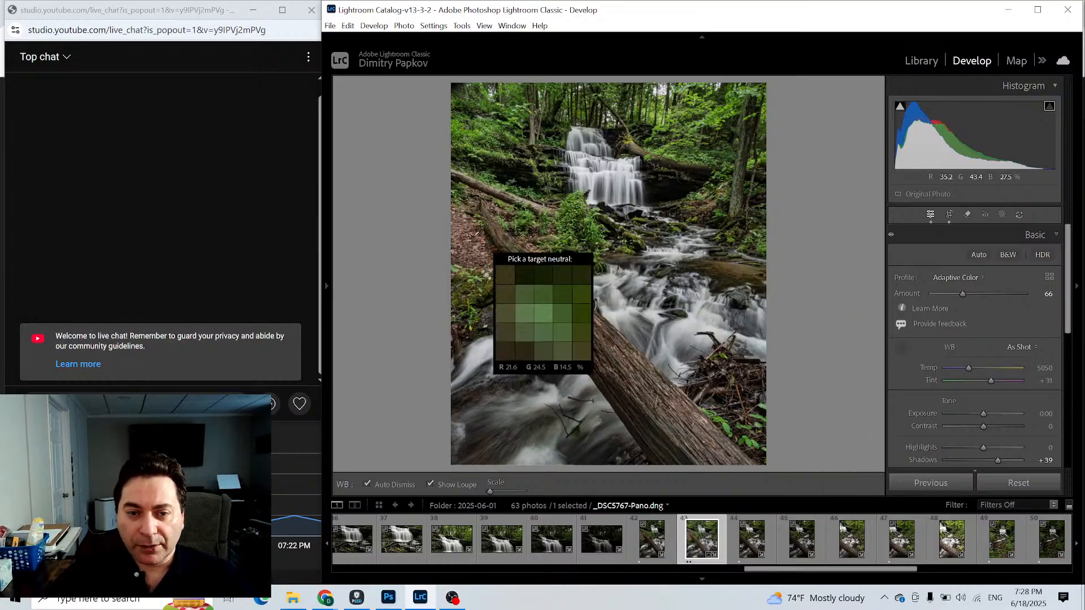
key(Escape)
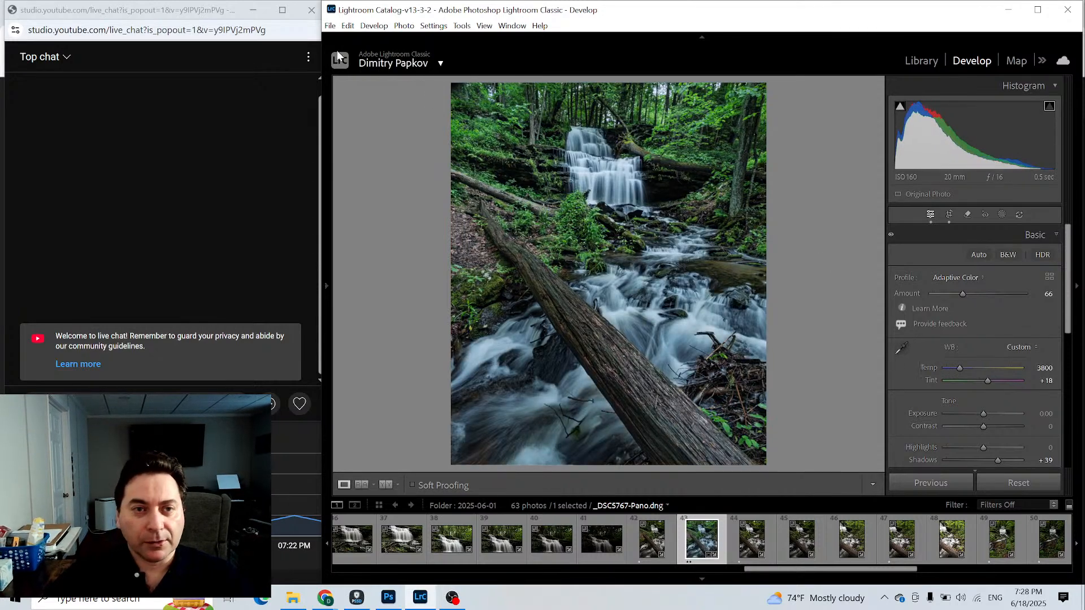
click(348, 25)
click(390, 39)
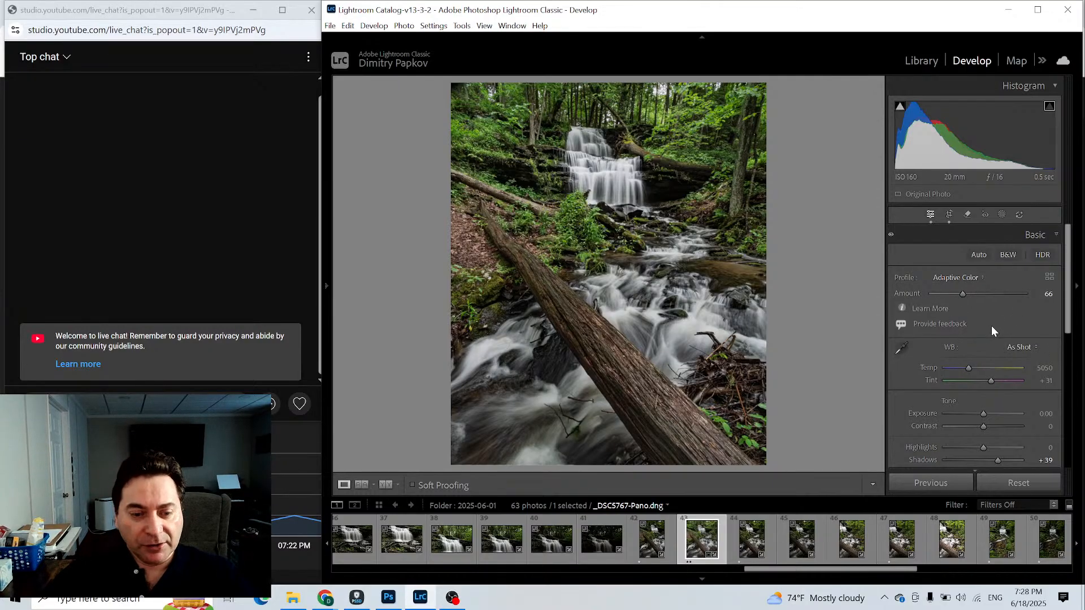
Lower the Shadows adjustment of the waterfall panorama to +27.
scroll(967, 362, down, 2)
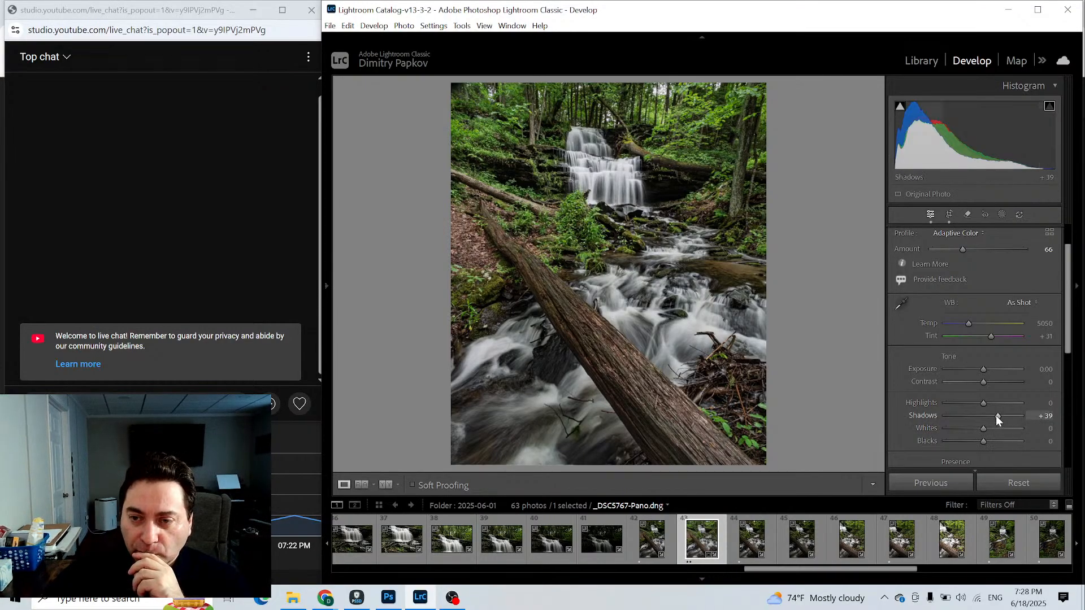
drag(995, 415, 987, 415)
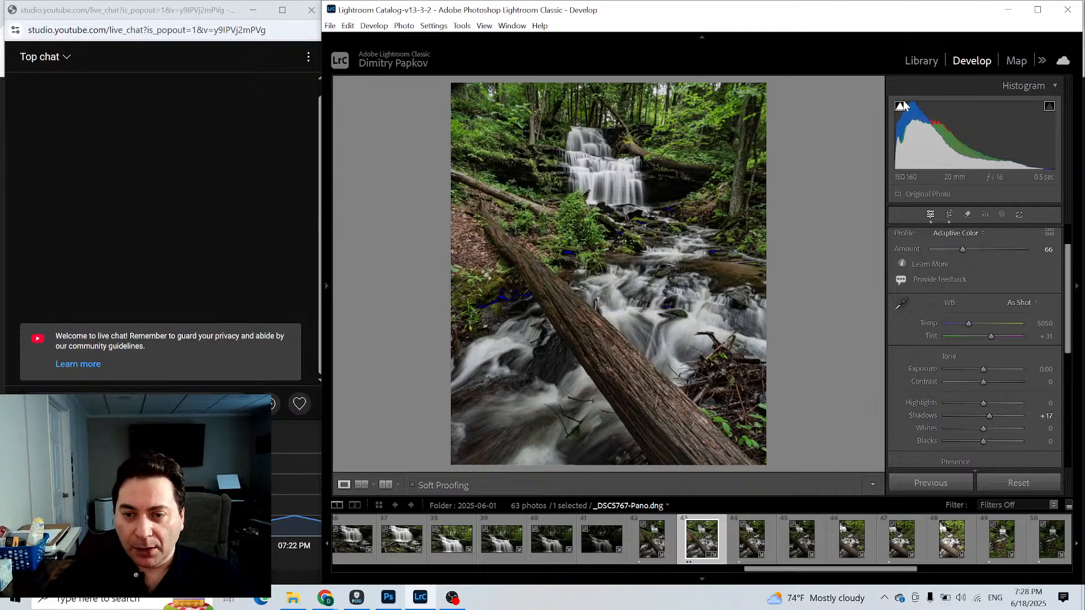
mouse_move(901, 107)
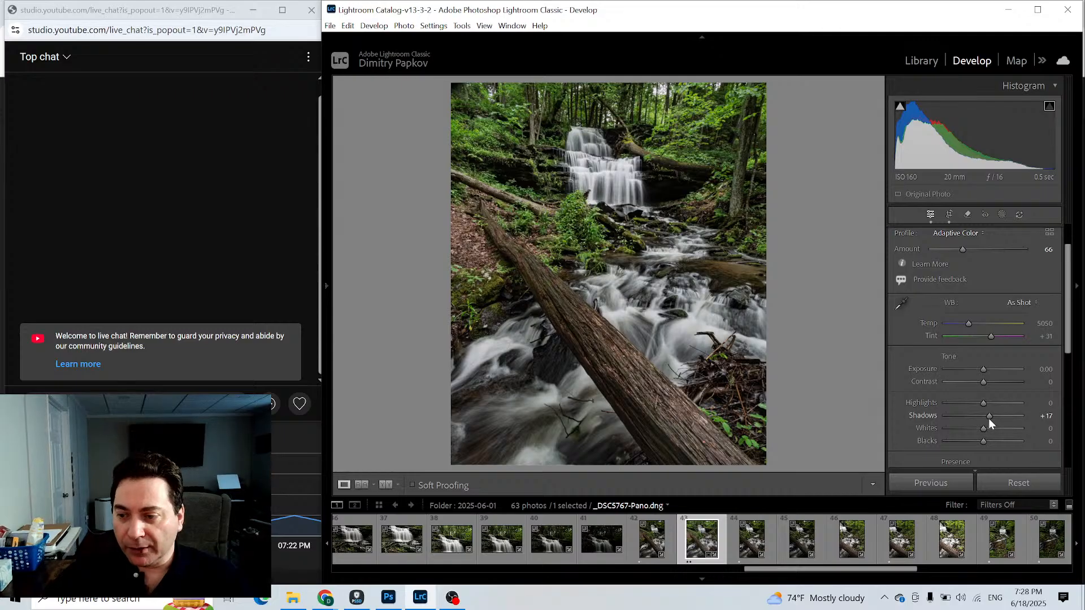
drag(989, 416, 993, 416)
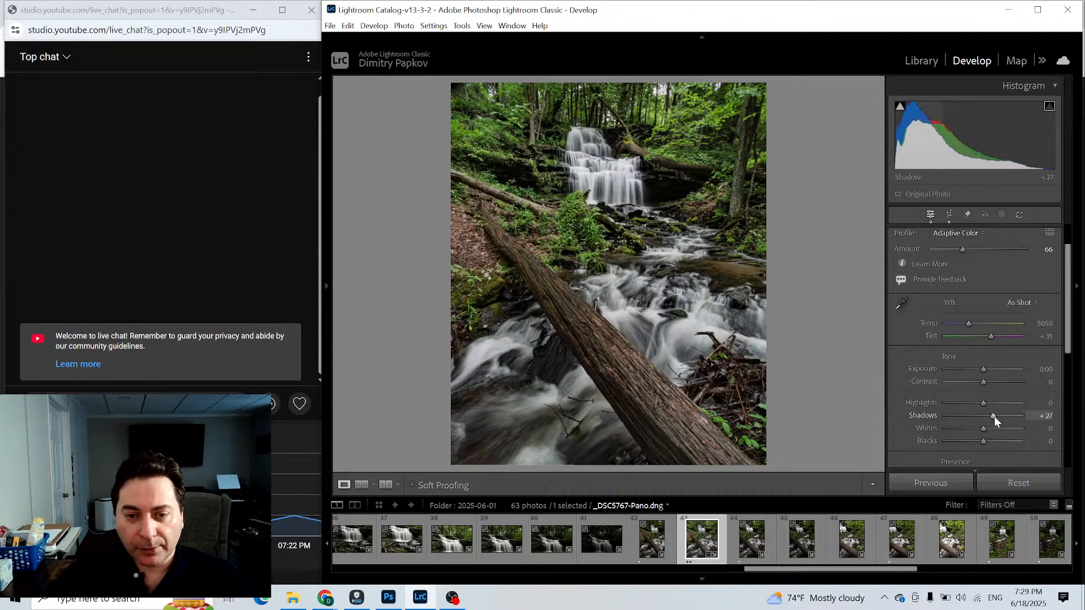
Add two anchor points in the shadow range of the Tone Curve and lift the black point to an output of 7.
scroll(997, 395, down, 5)
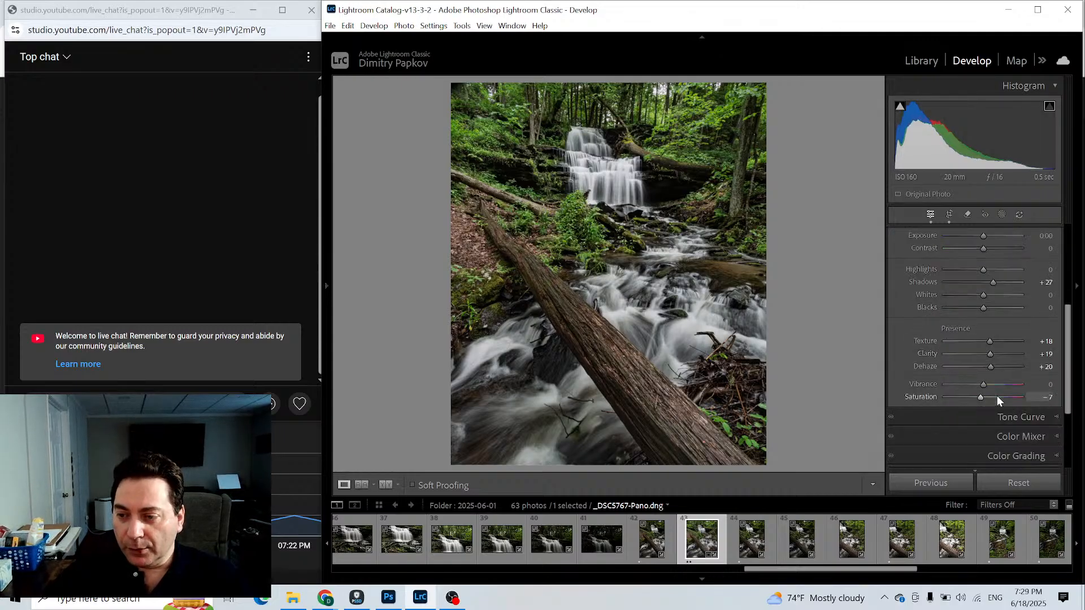
click(1020, 373)
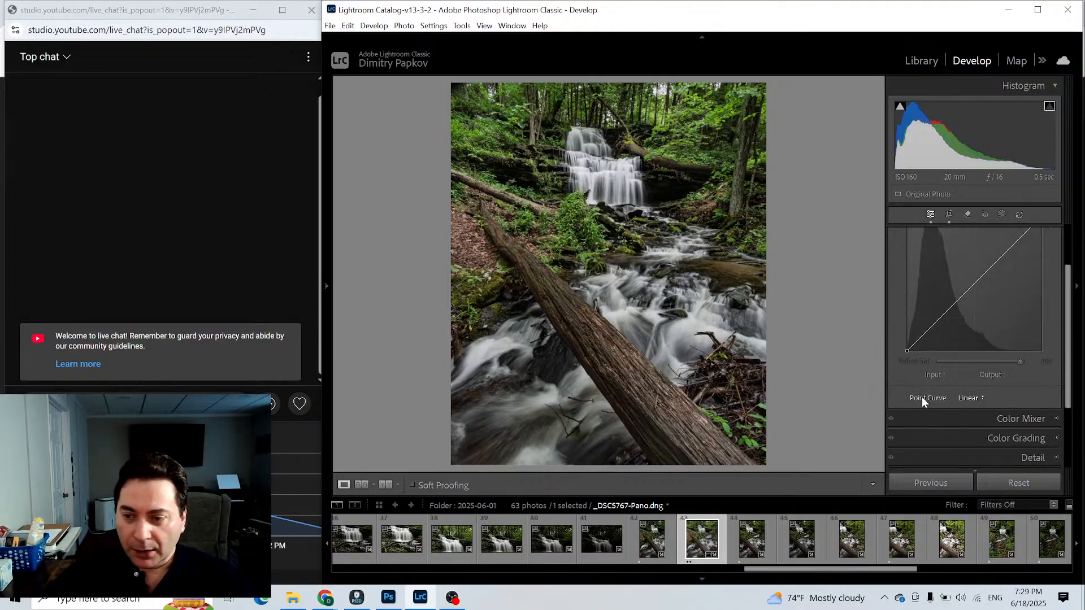
click(925, 333)
click(940, 320)
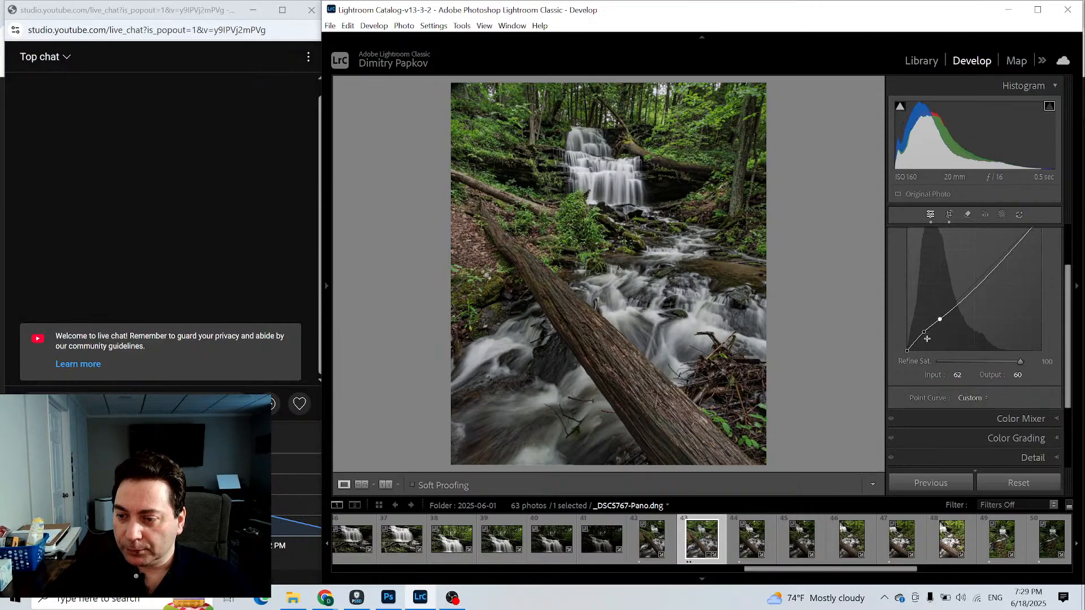
click(923, 333)
drag(923, 334, 936, 324)
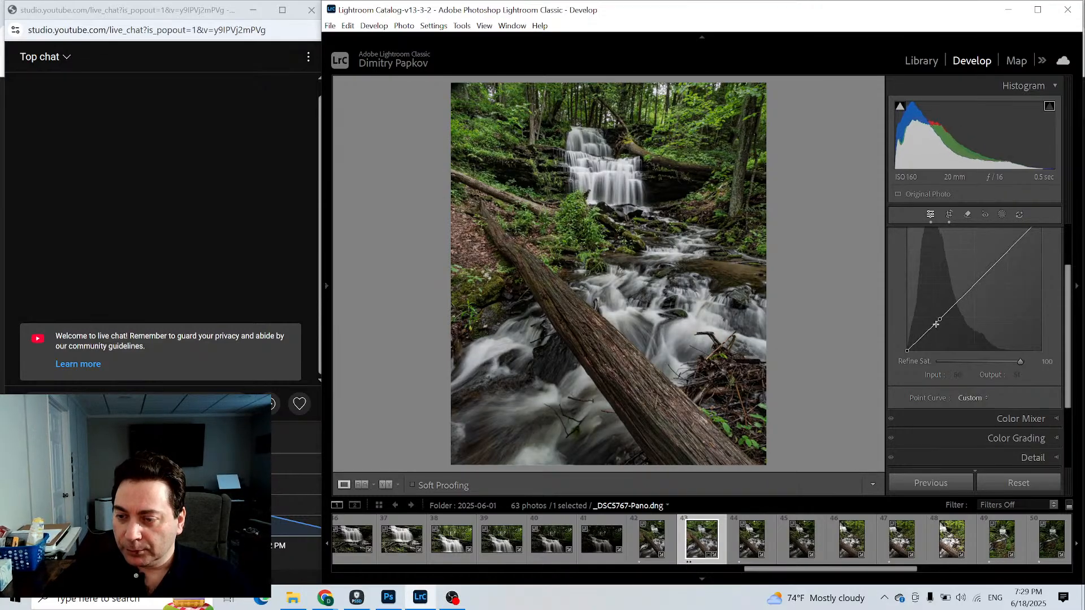
click(924, 333)
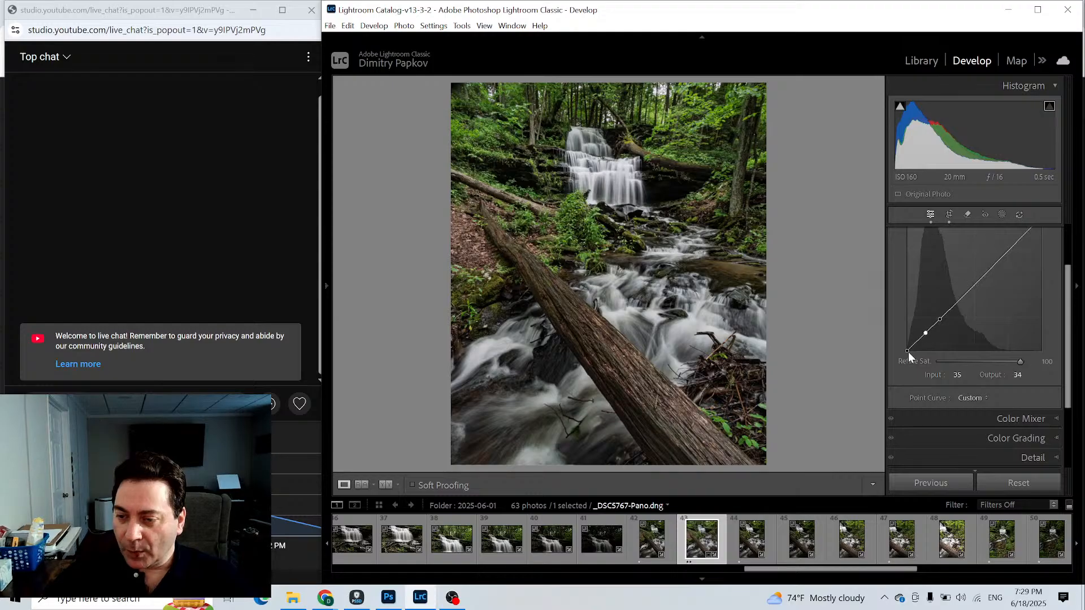
drag(908, 350, 907, 347)
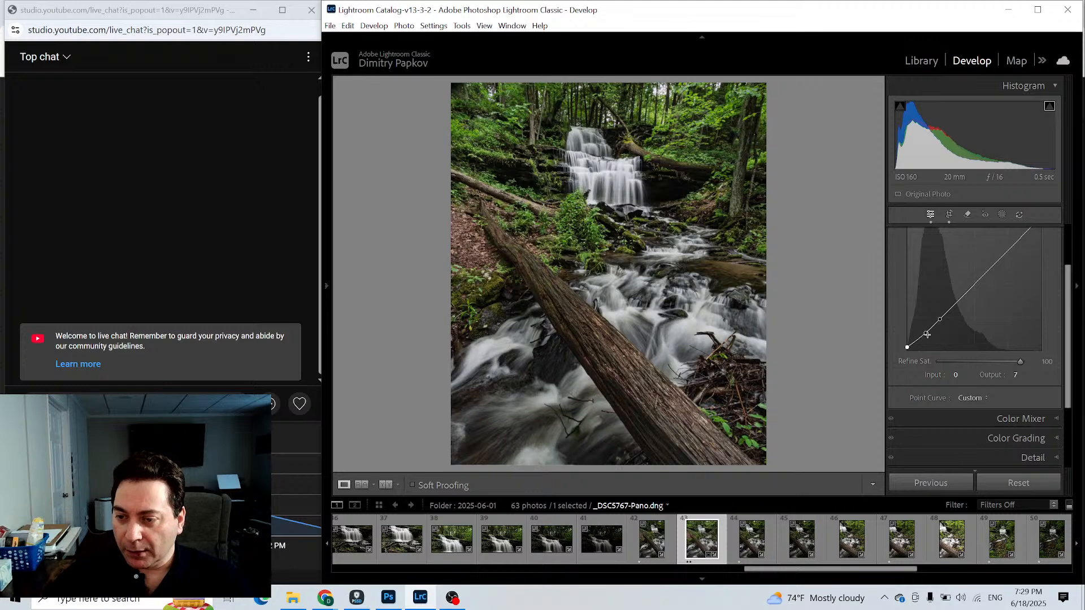
Add midtone and highlight anchor points to the Tone Curve, set the white point's output to 250, and collapse the curve section.
click(975, 283)
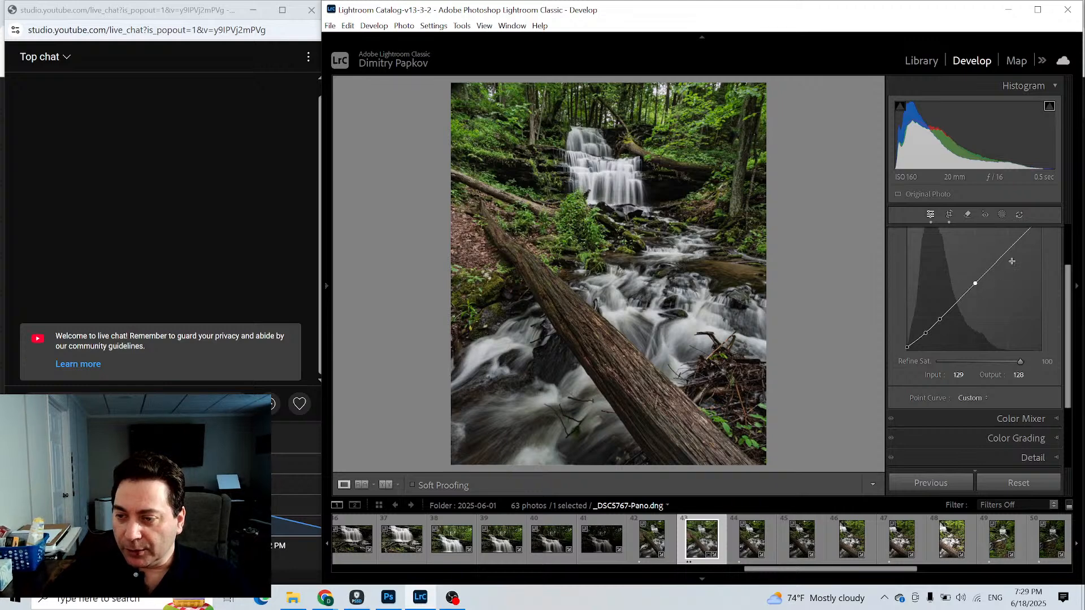
click(1009, 251)
scroll(1025, 307, up, 2)
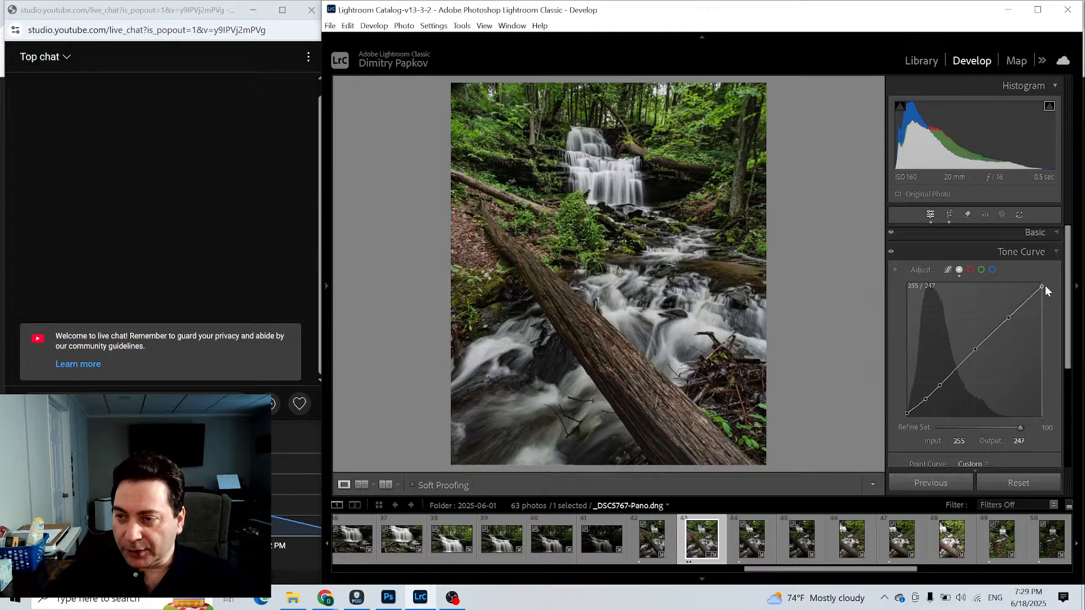
drag(1045, 286, 1042, 284)
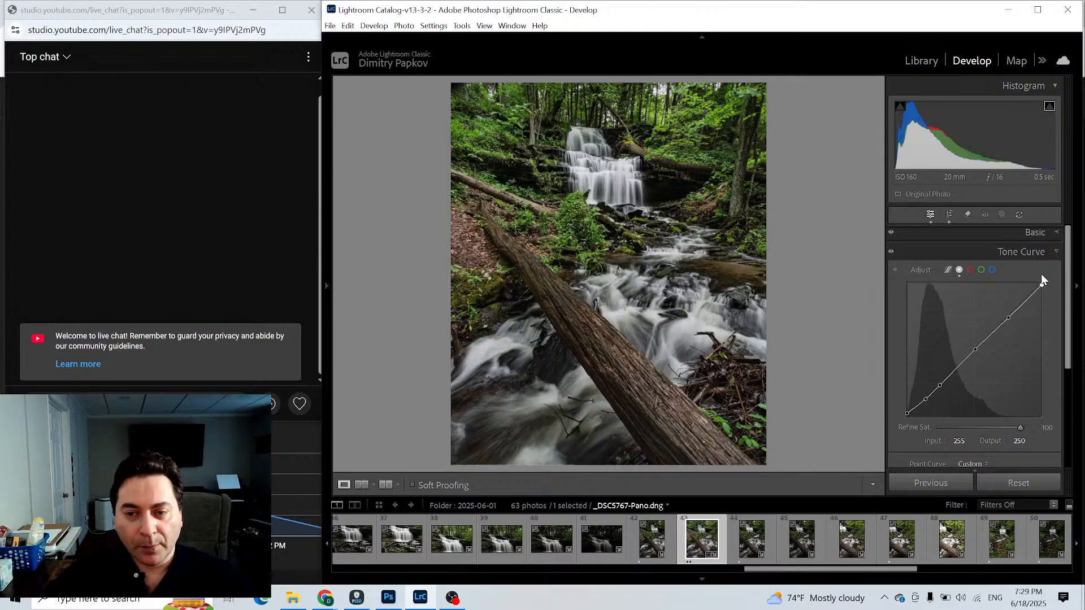
click(1055, 249)
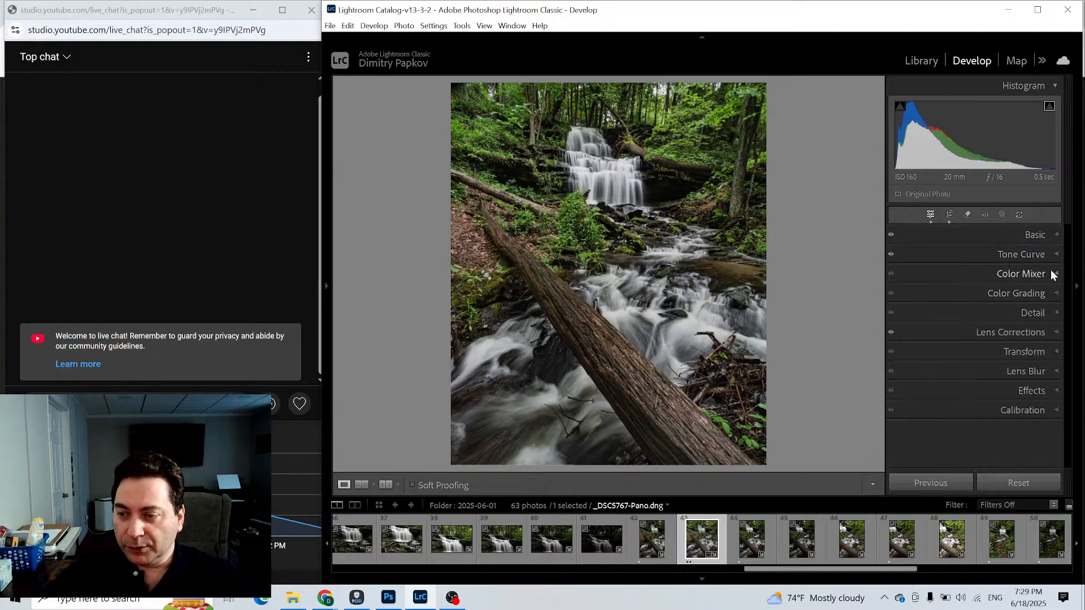
In the Color Mixer, set luminance to -23 for Green, +25 for Yellow and +3 for Orange.
click(1054, 270)
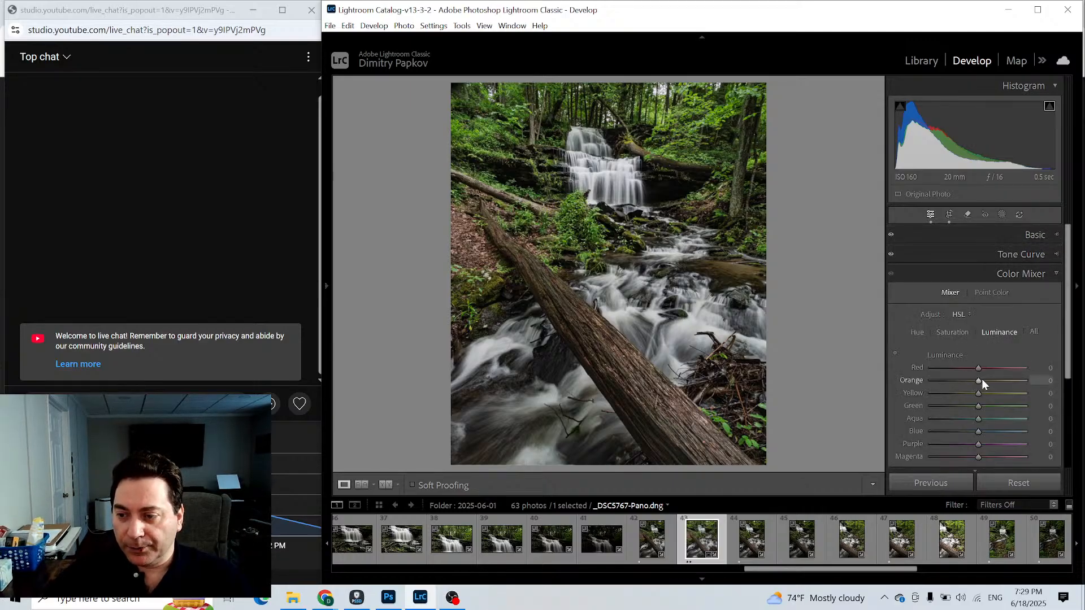
scroll(994, 389, down, 1)
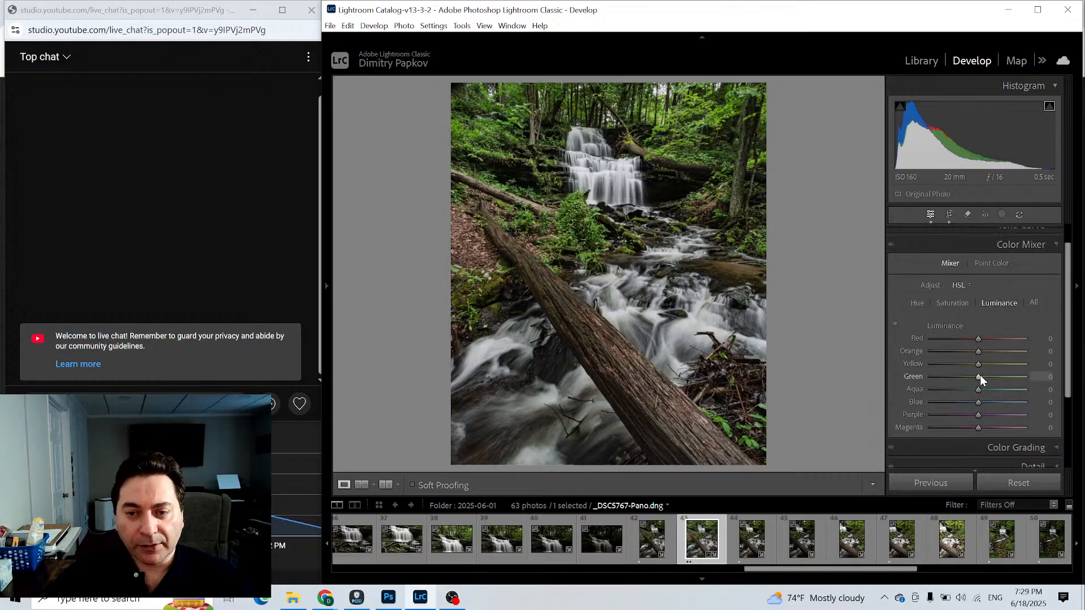
drag(980, 376, 1081, 378)
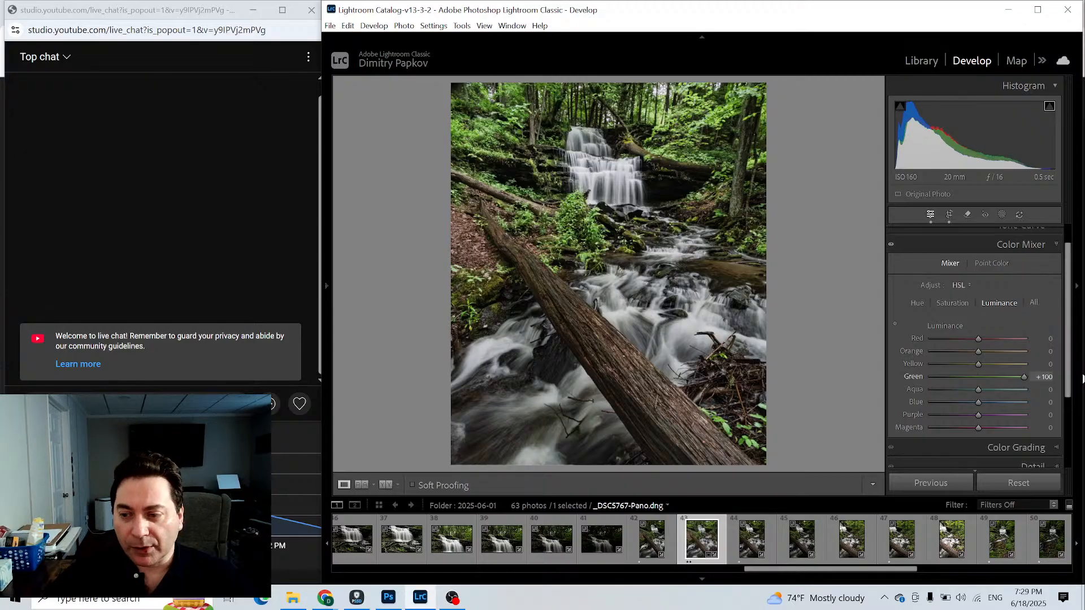
drag(934, 378, 992, 375)
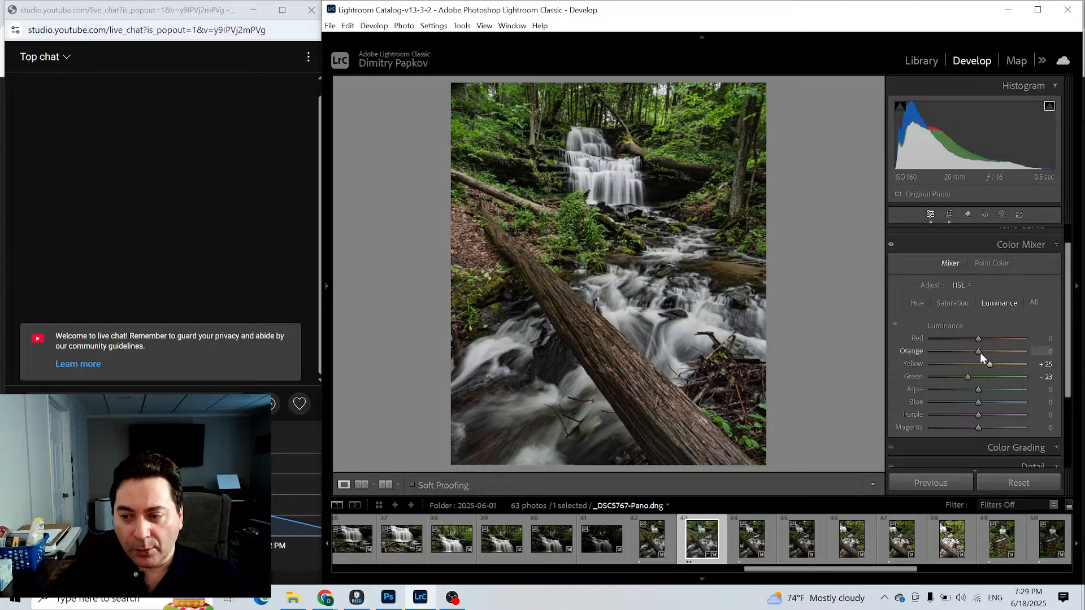
drag(980, 351, 1027, 391)
Try extreme Aqua luminance values and reset Aqua to 0, and set Blue luminance to -2.
drag(942, 391, 908, 387)
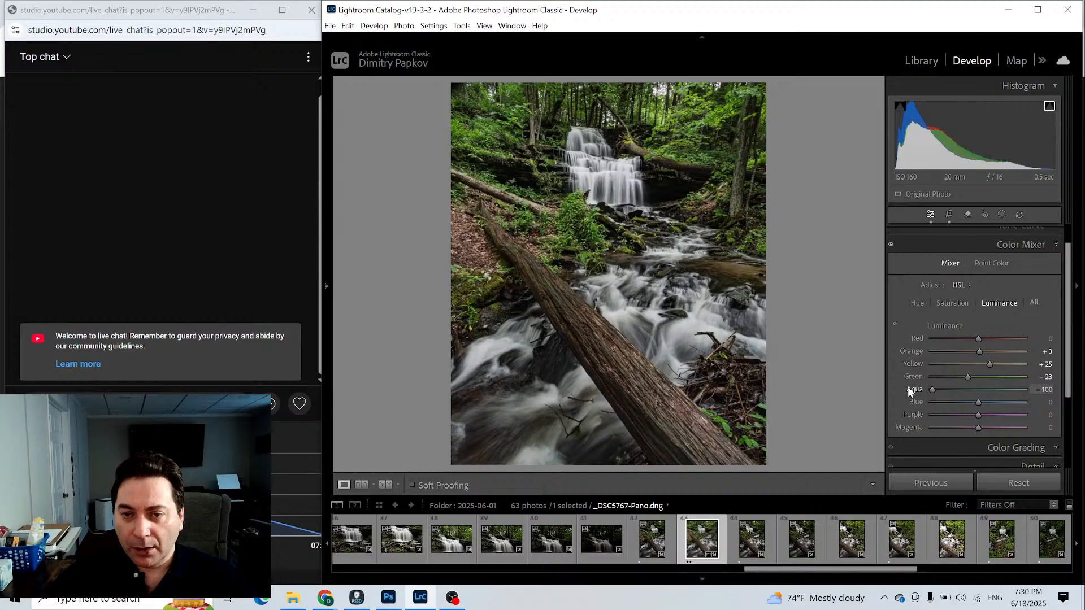
double_click(888, 392)
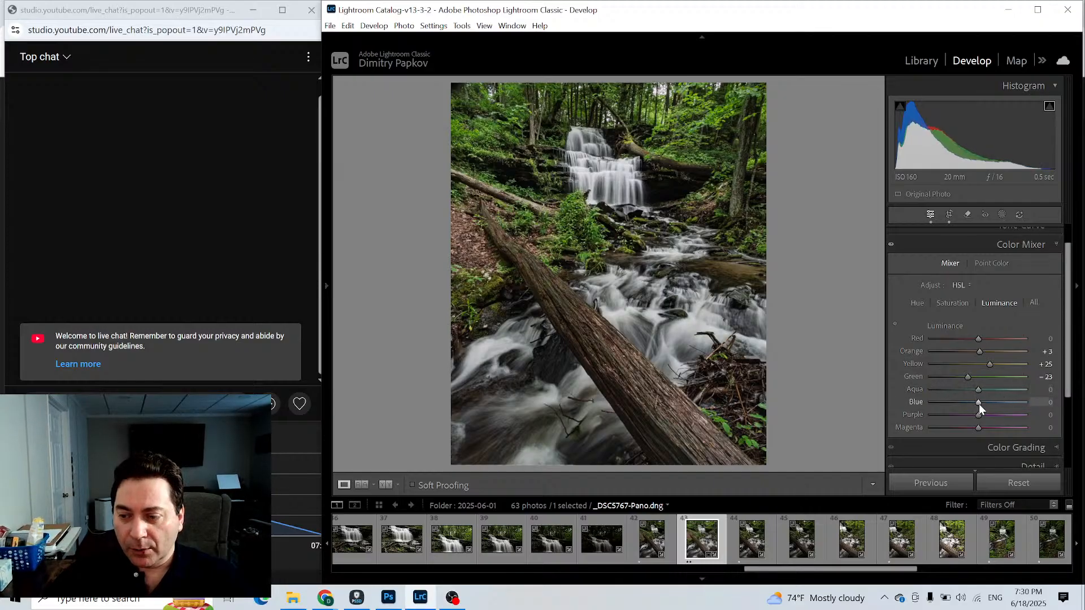
drag(978, 404, 1023, 403)
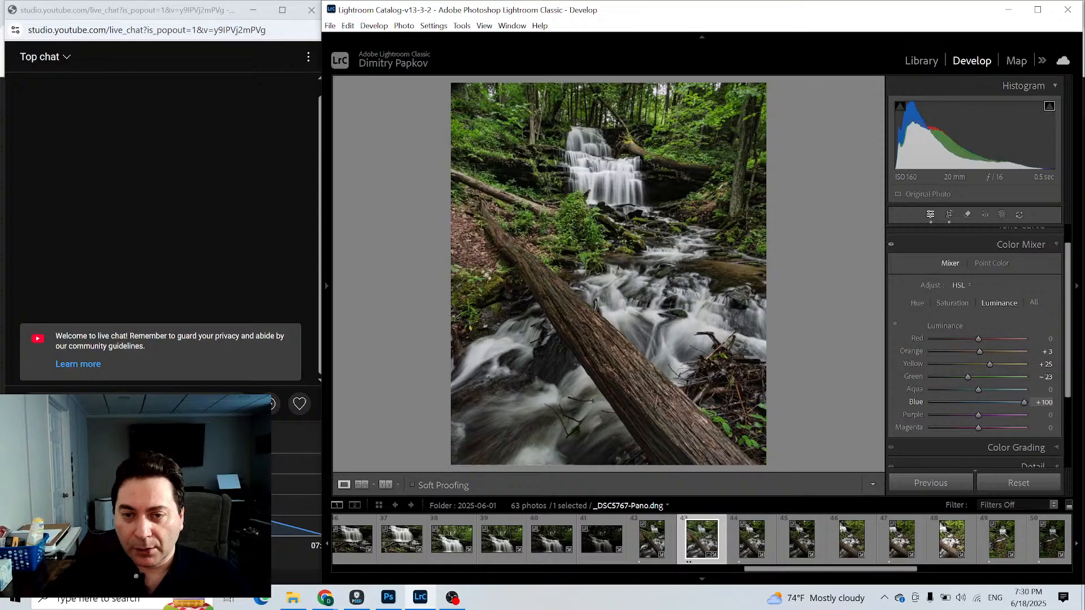
drag(945, 406, 977, 408)
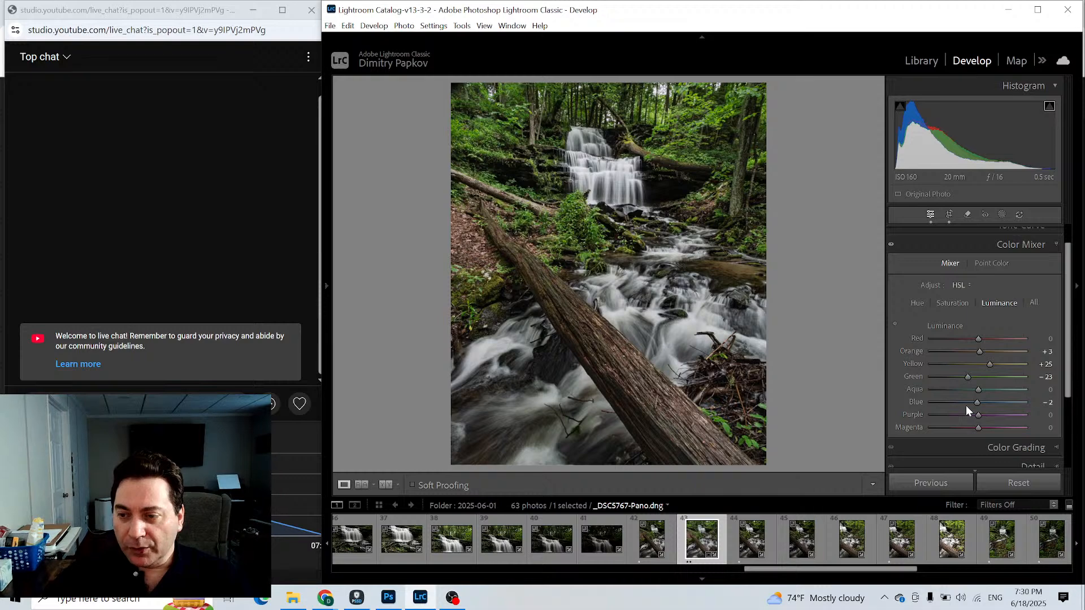
Set Color Mixer saturation to +17 for Yellow and +19 for Orange, and try a Red luminance change before resetting it.
click(946, 303)
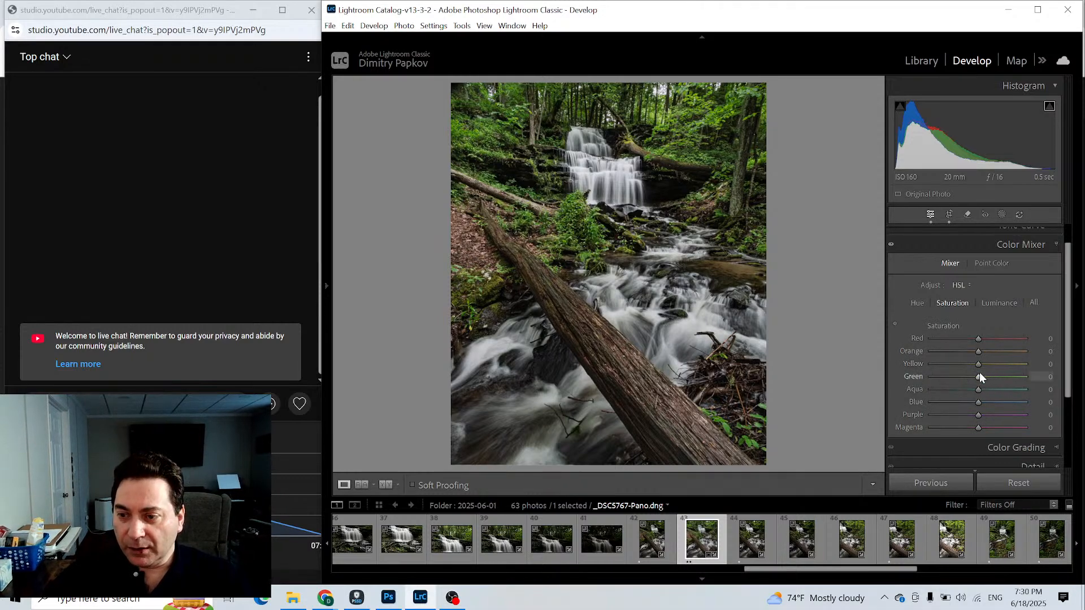
drag(977, 364, 985, 352)
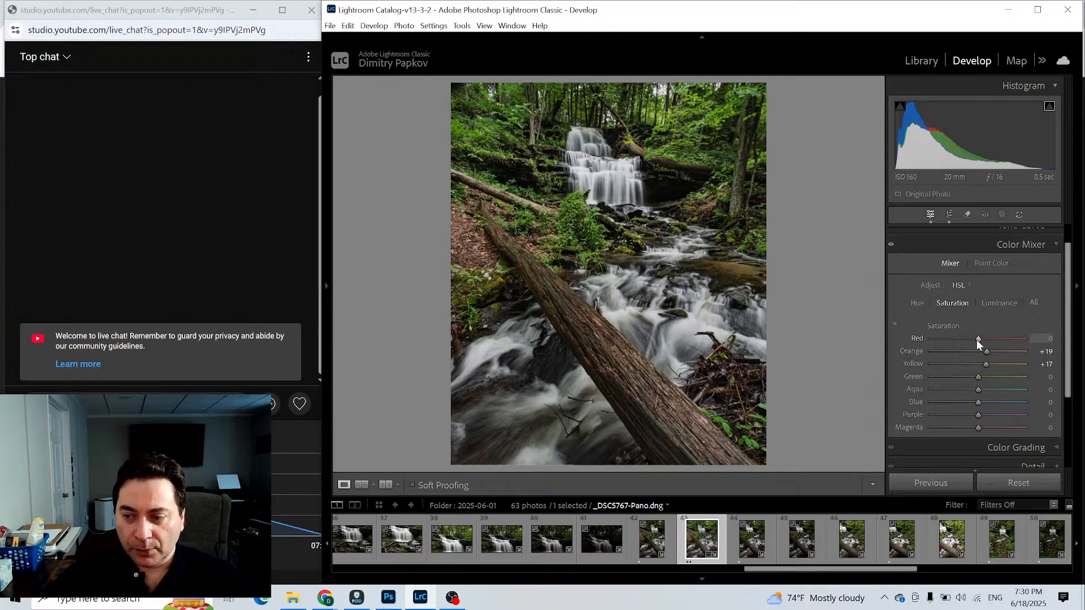
click(990, 308)
mouse_move(980, 341)
mouse_down()
mouse_move(1005, 335)
mouse_move(795, 344)
mouse_move(1078, 352)
mouse_move(952, 352)
mouse_move(972, 340)
mouse_up()
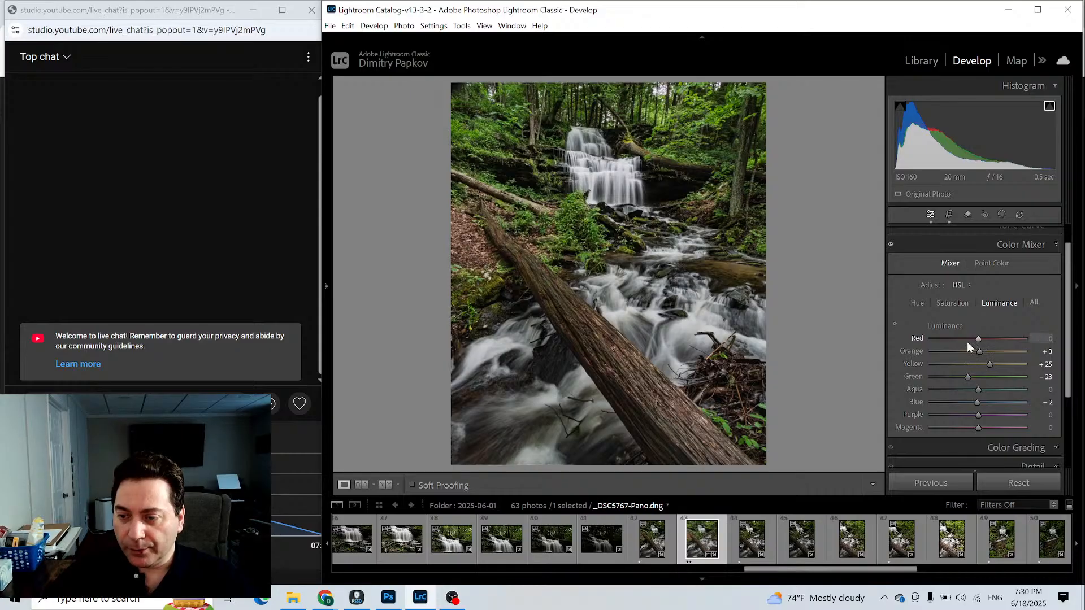
double_click(967, 341)
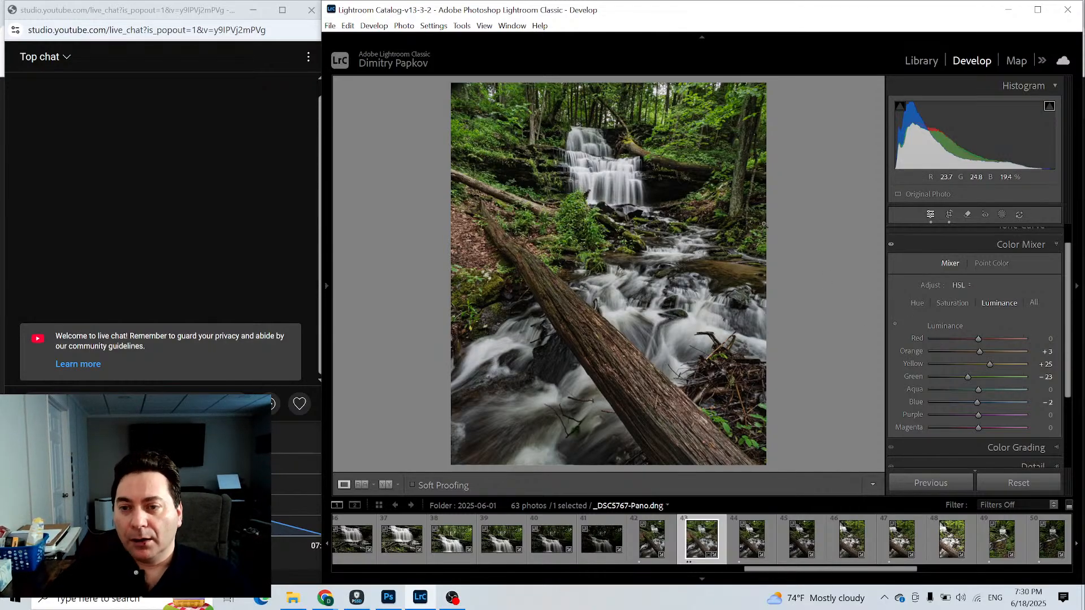
Start a new brush mask for local adjustments on the upper waterfall.
click(624, 183)
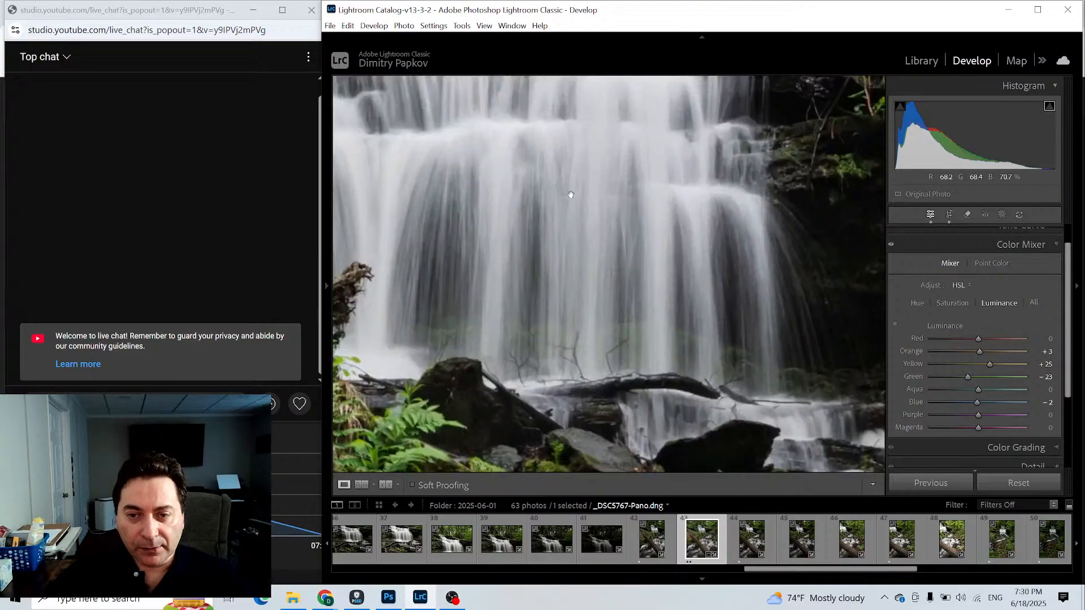
drag(569, 192, 471, 172)
click(327, 285)
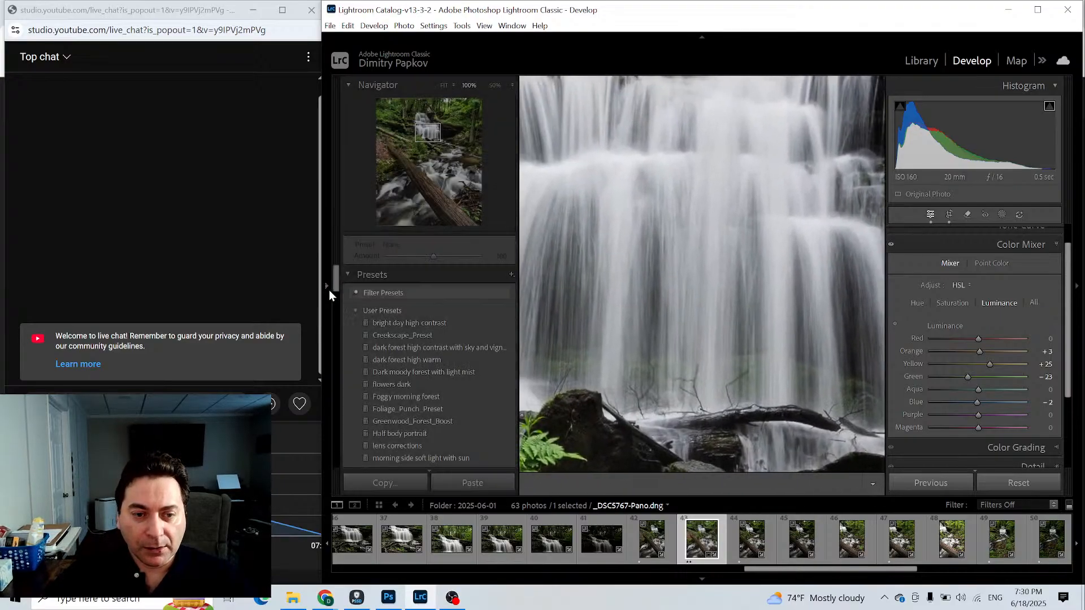
click(493, 85)
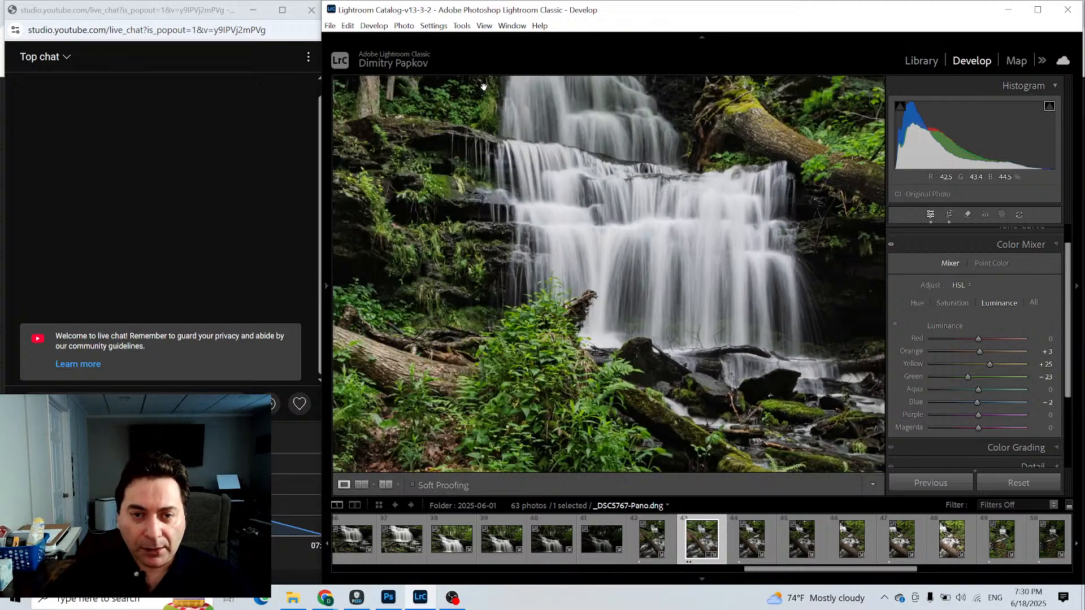
drag(586, 185, 595, 241)
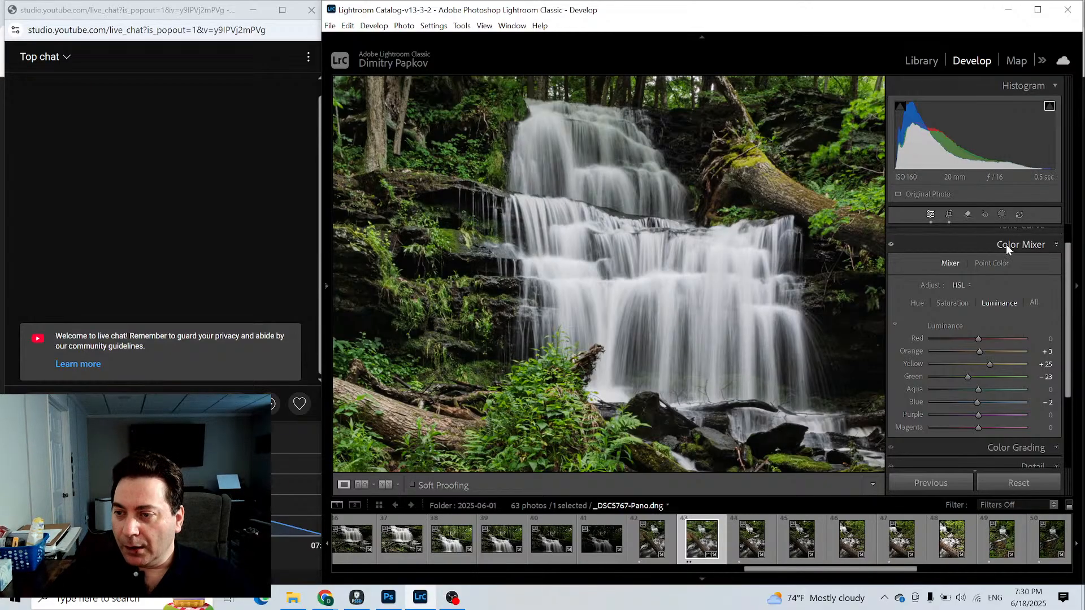
click(1002, 214)
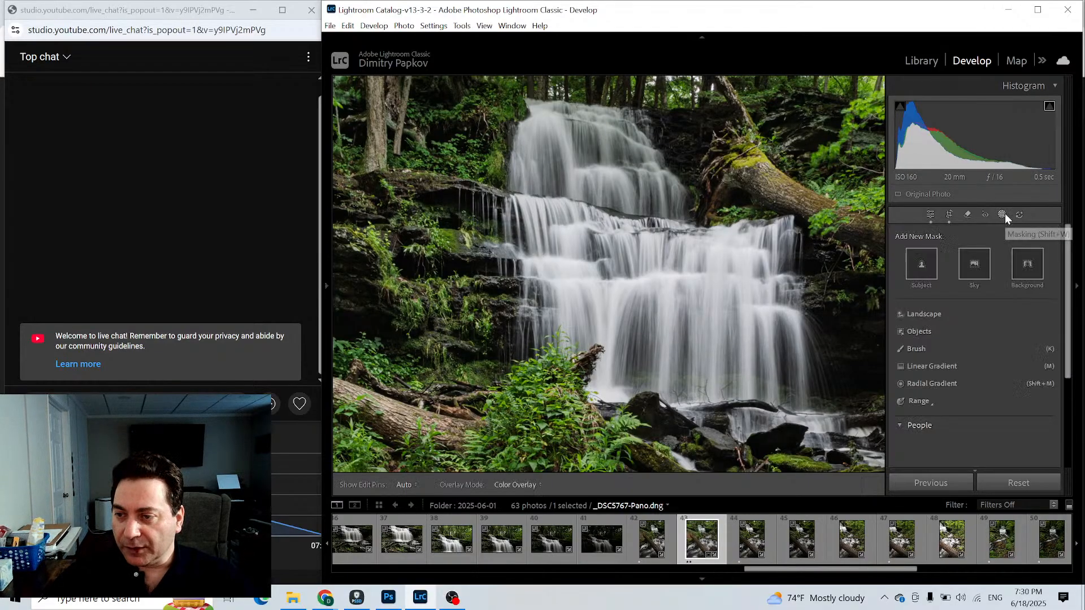
click(911, 353)
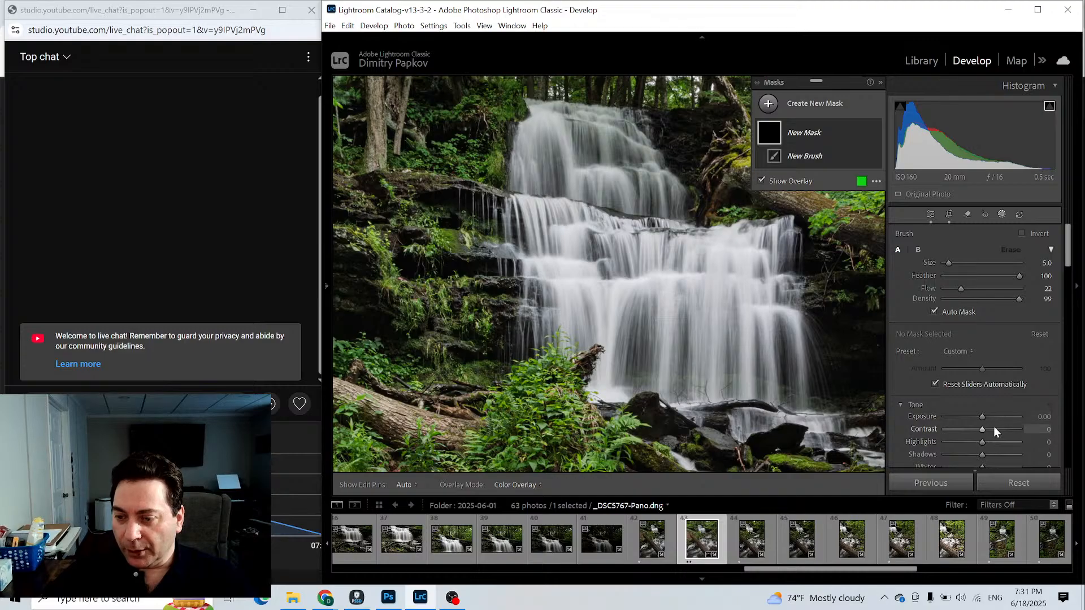
Hide the mask overlay and set the new brush's Highlights to -26 and Texture to 17.
scroll(992, 425, down, 2)
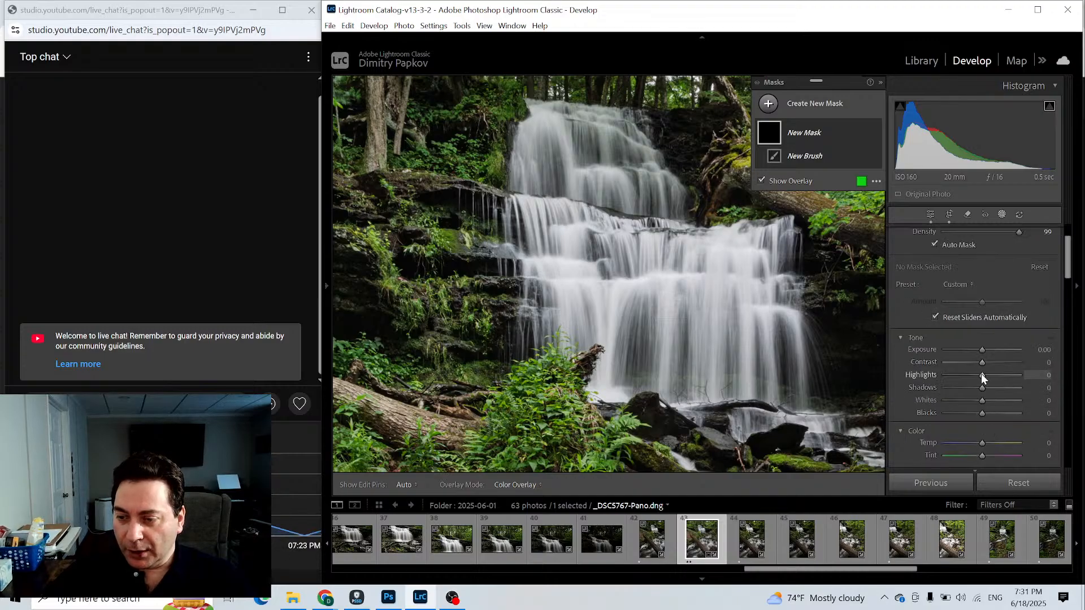
key(o)
drag(982, 374, 972, 374)
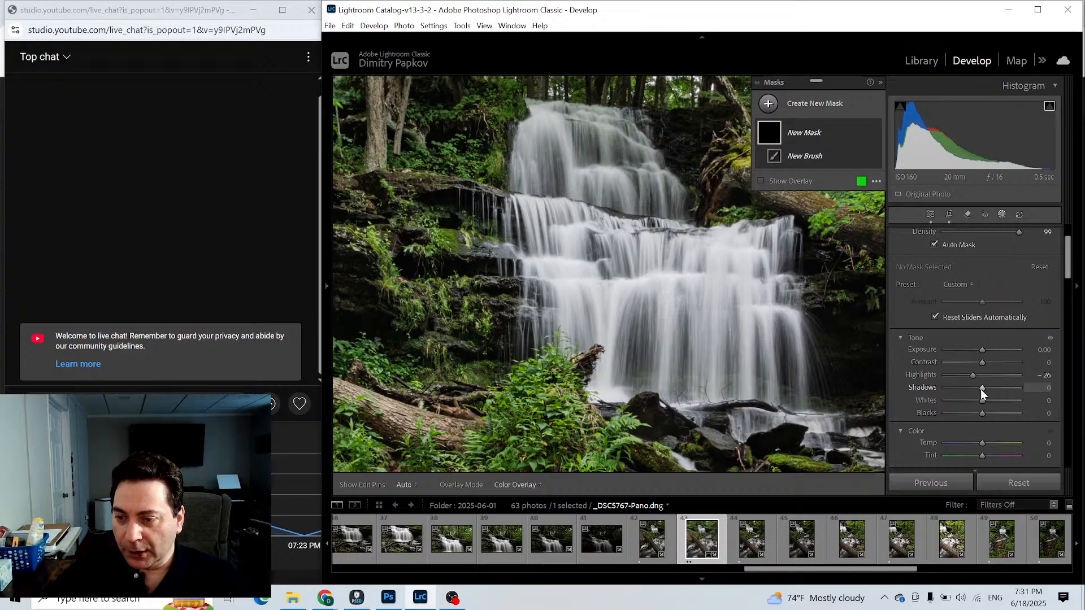
scroll(981, 388, down, 10)
scroll(984, 391, down, 8)
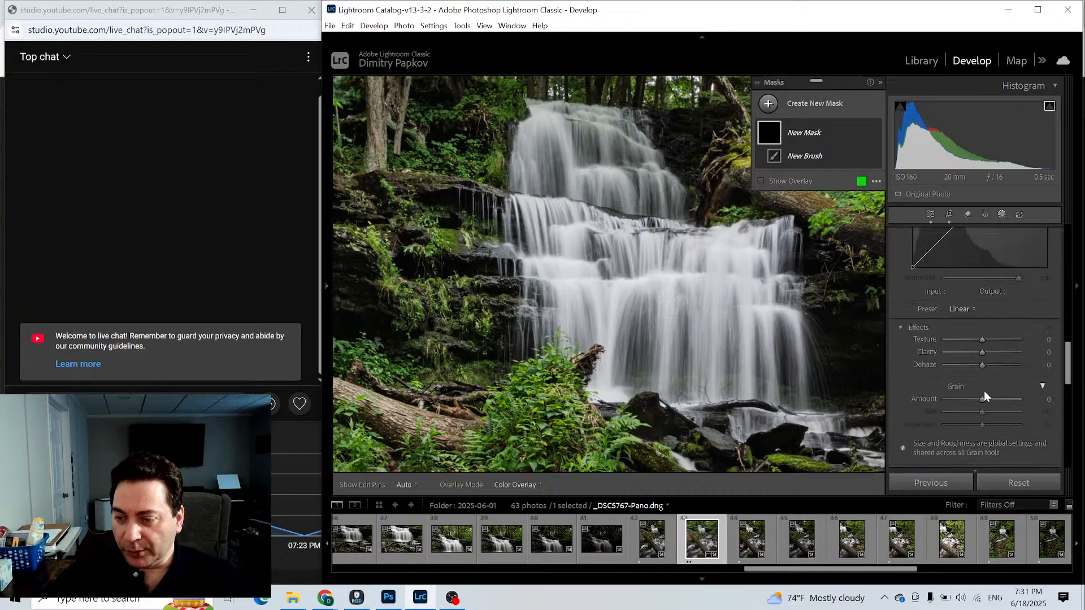
scroll(969, 349, up, 3)
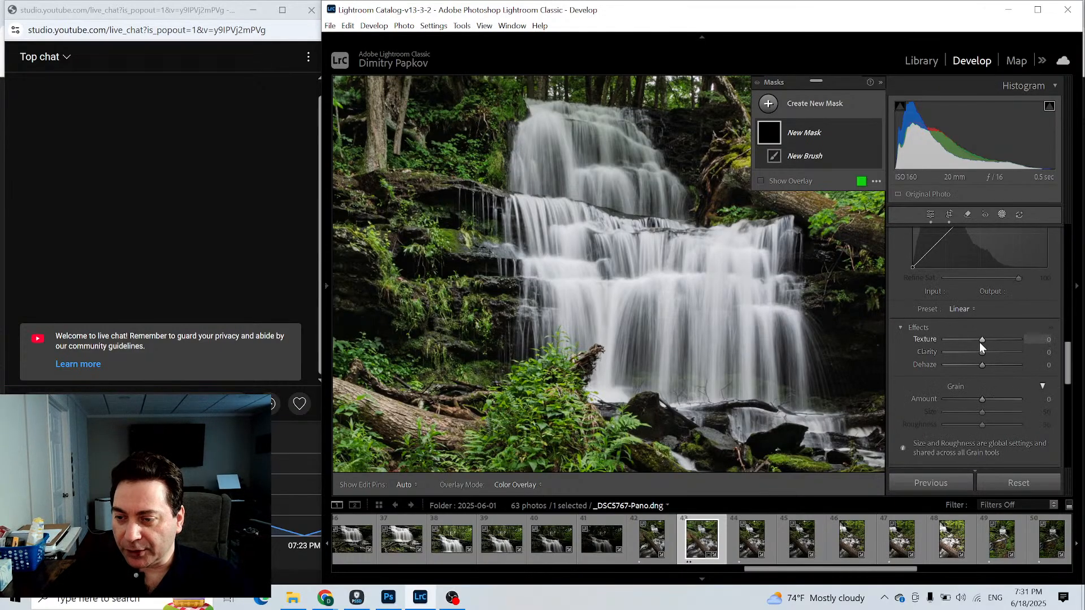
drag(978, 340, 986, 340)
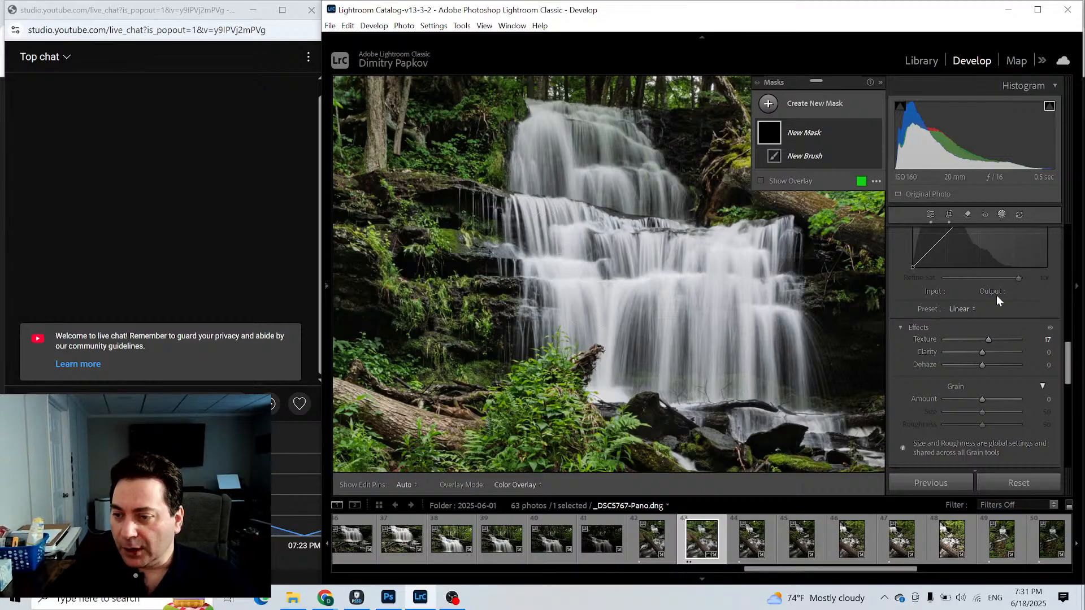
scroll(988, 305, up, 6)
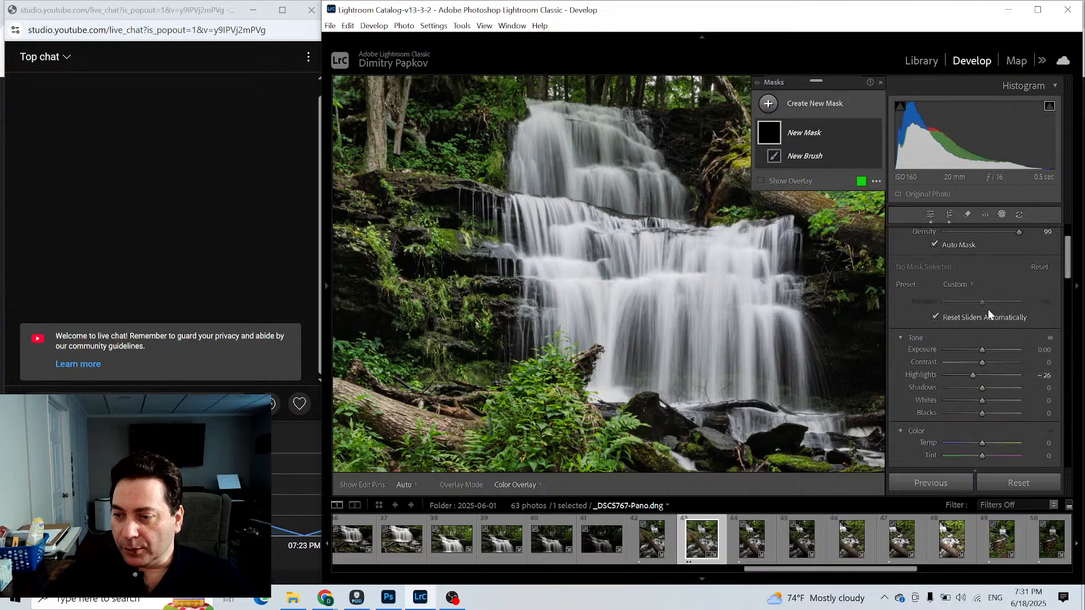
Turn off Auto Mask and brush over the flowing water in the waterfall's lower tier.
click(948, 244)
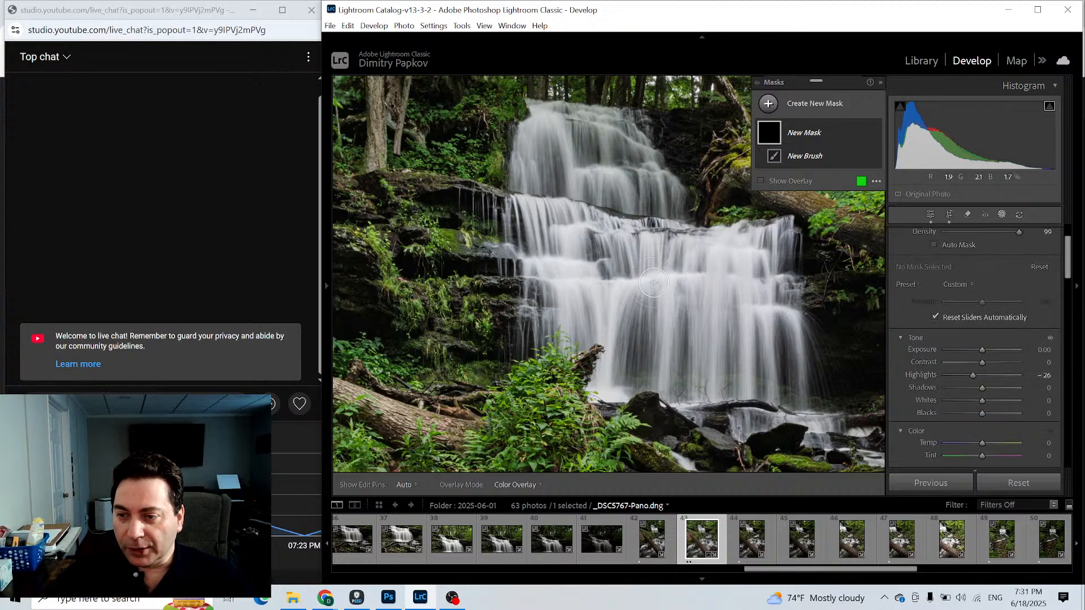
key(h)
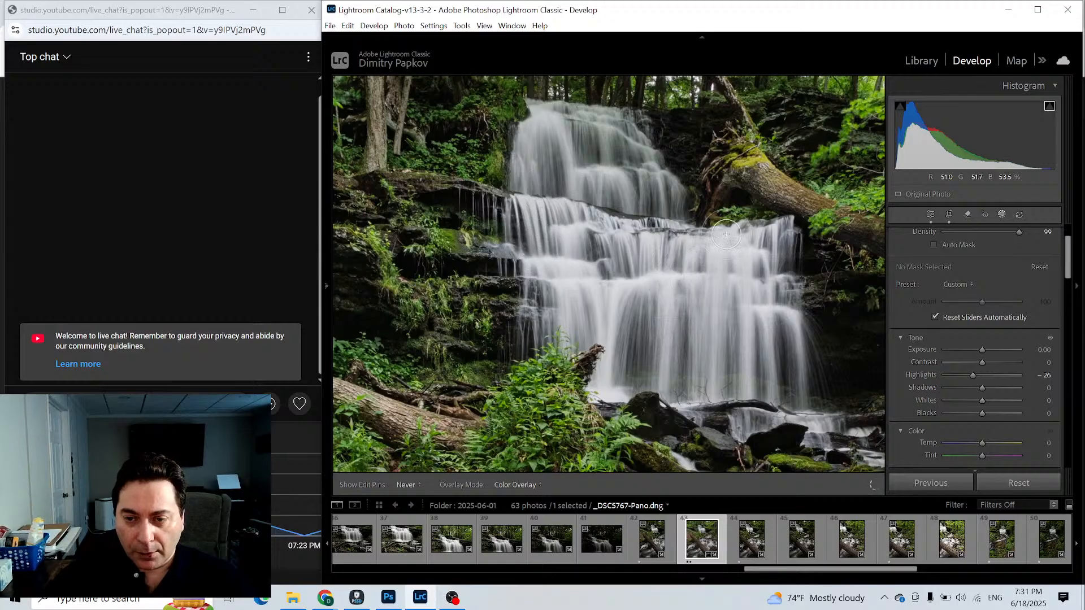
drag(756, 224, 752, 267)
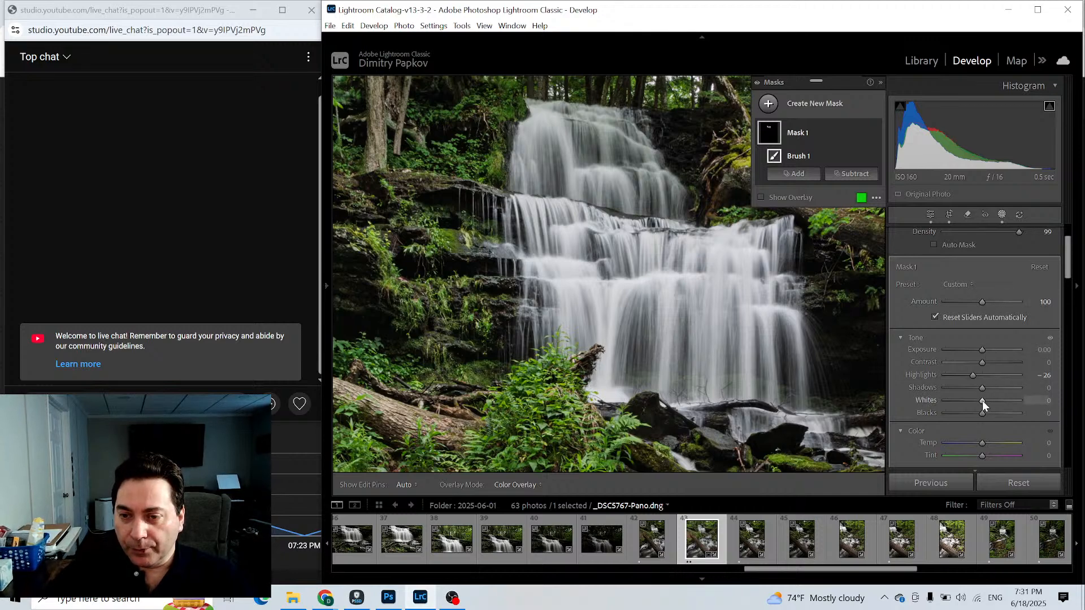
key(h)
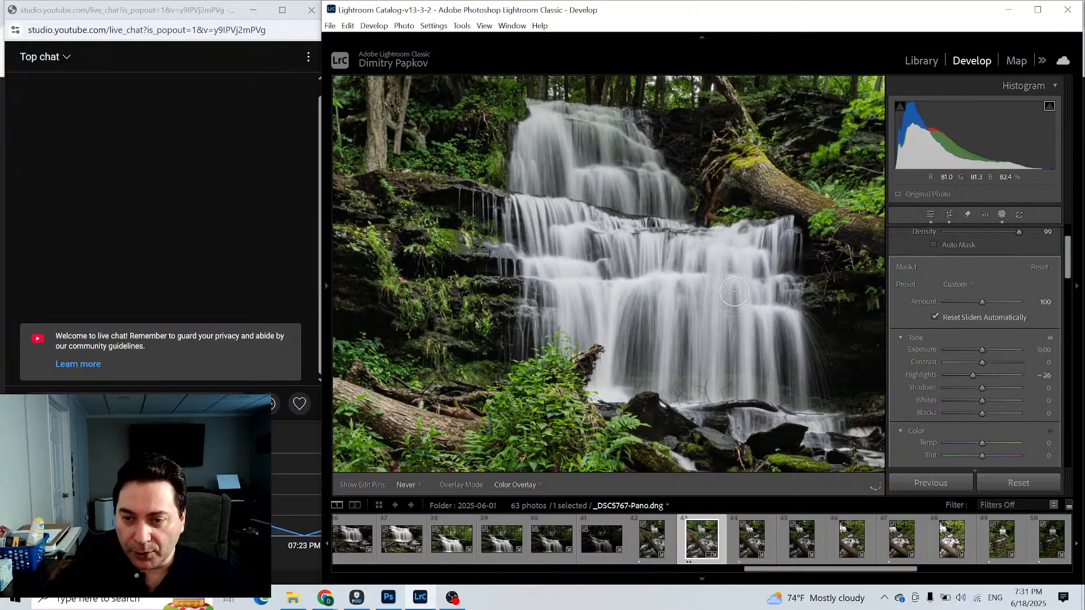
key(h)
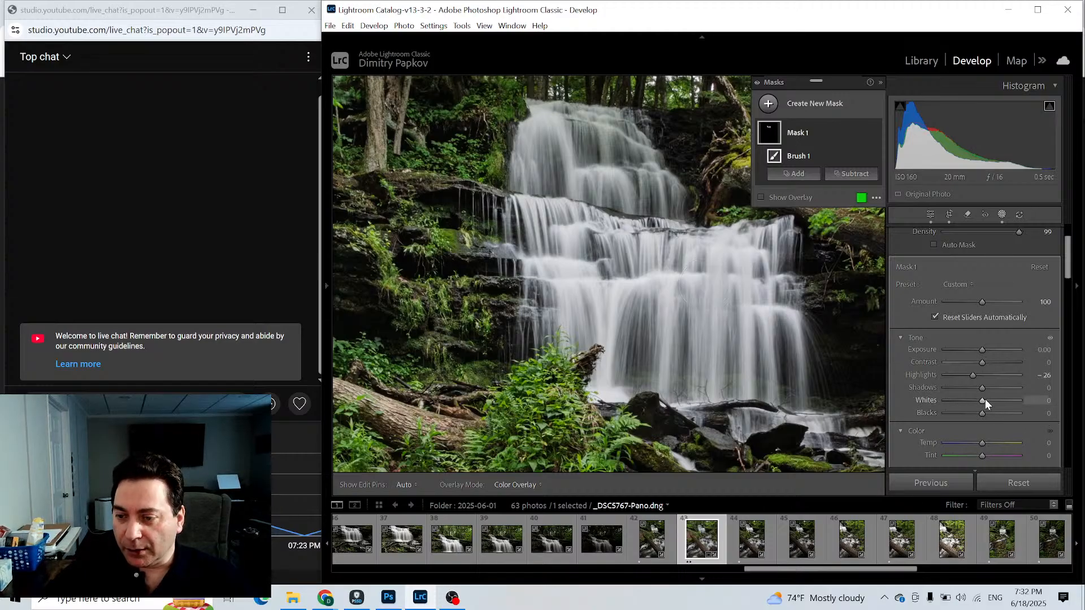
Set the waterfall brush mask's Whites to 10, Highlights to -31, Texture to 29 and Clarity to 21.
drag(981, 402, 984, 401)
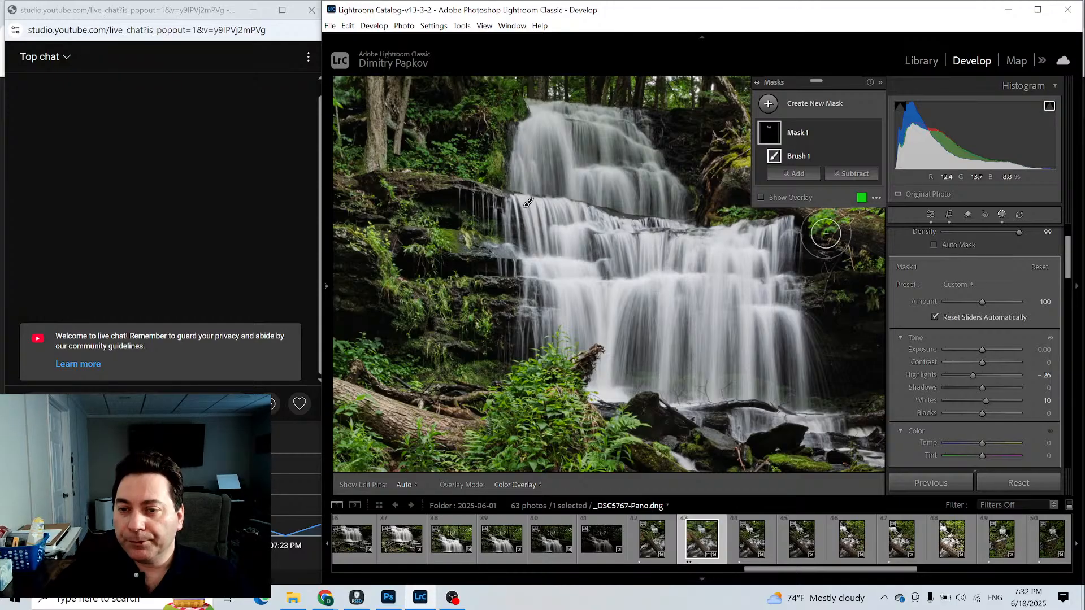
drag(971, 375, 969, 375)
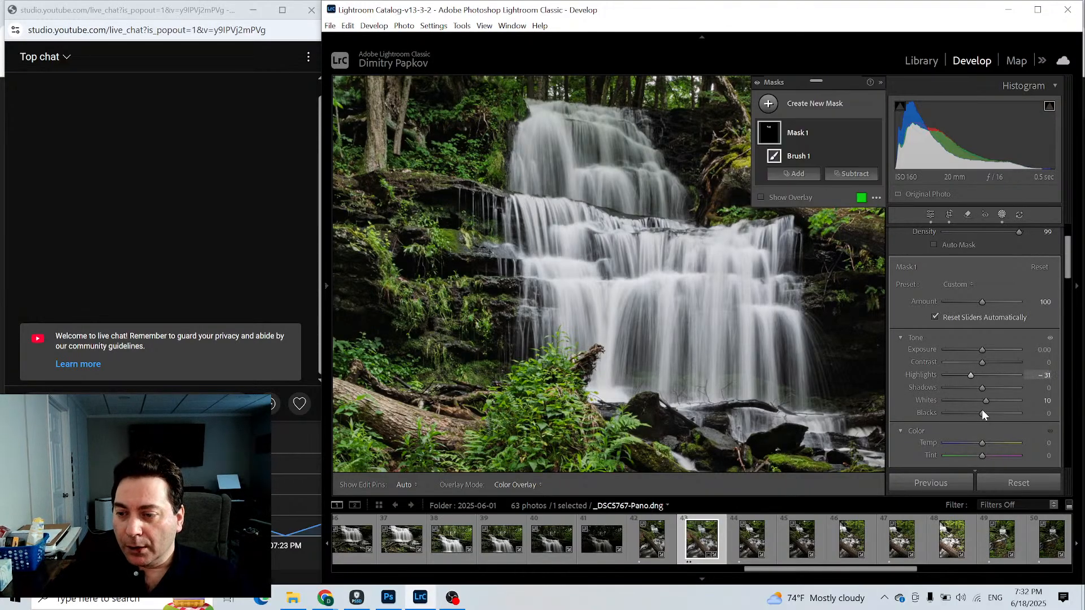
scroll(981, 409, down, 5)
scroll(981, 413, down, 10)
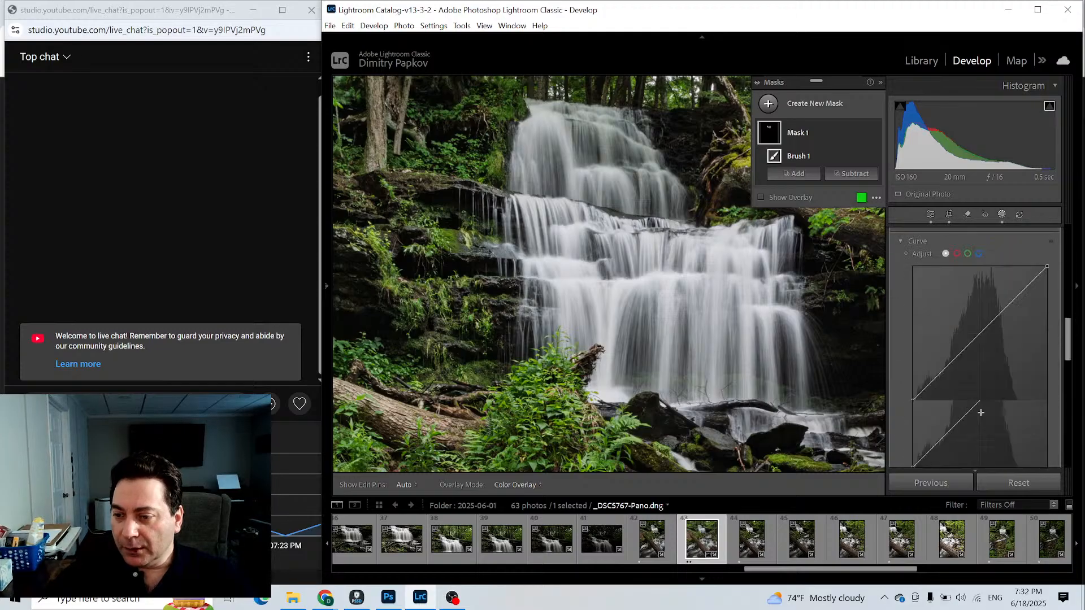
scroll(985, 408, up, 3)
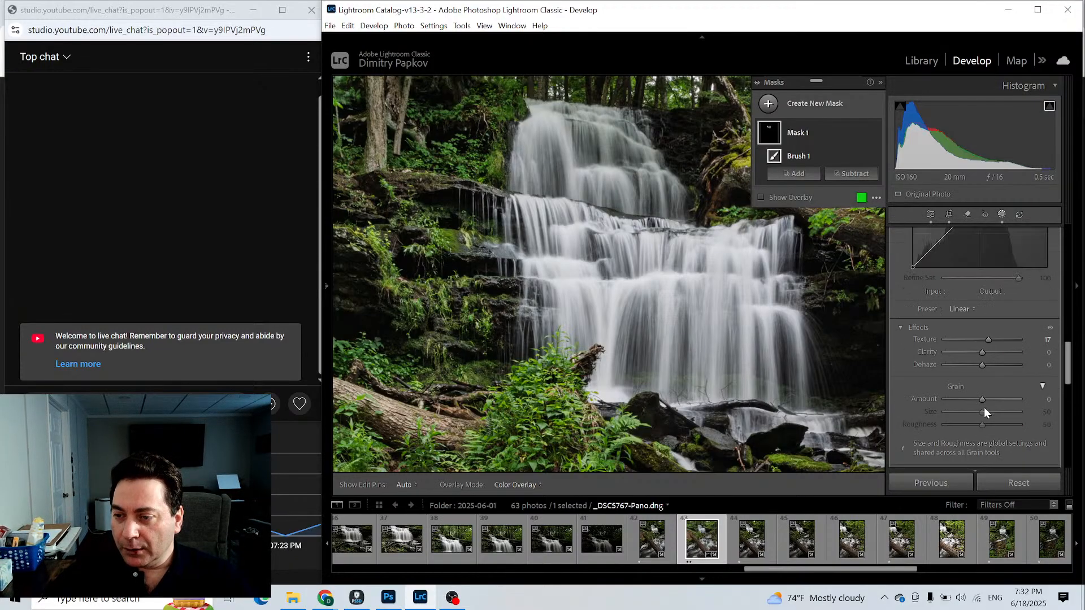
mouse_move(988, 338)
mouse_down()
mouse_move(1005, 338)
mouse_move(978, 340)
mouse_move(1009, 341)
mouse_move(988, 350)
mouse_up()
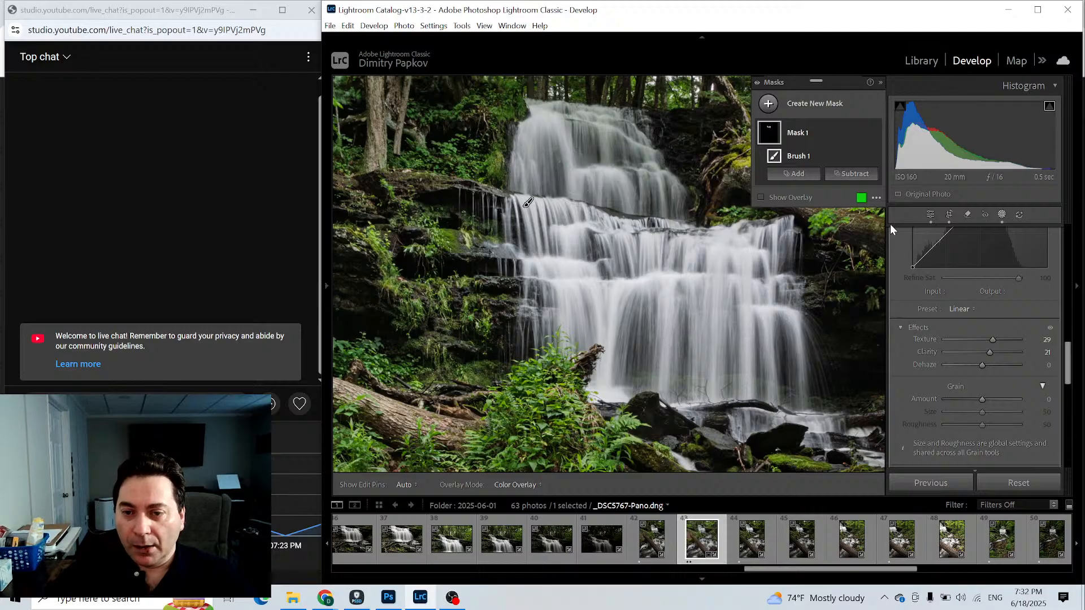
Create a radial gradient mask over the upper waterfall and stretch it to cover the whole upper tier and its surrounding trees.
click(770, 106)
click(837, 273)
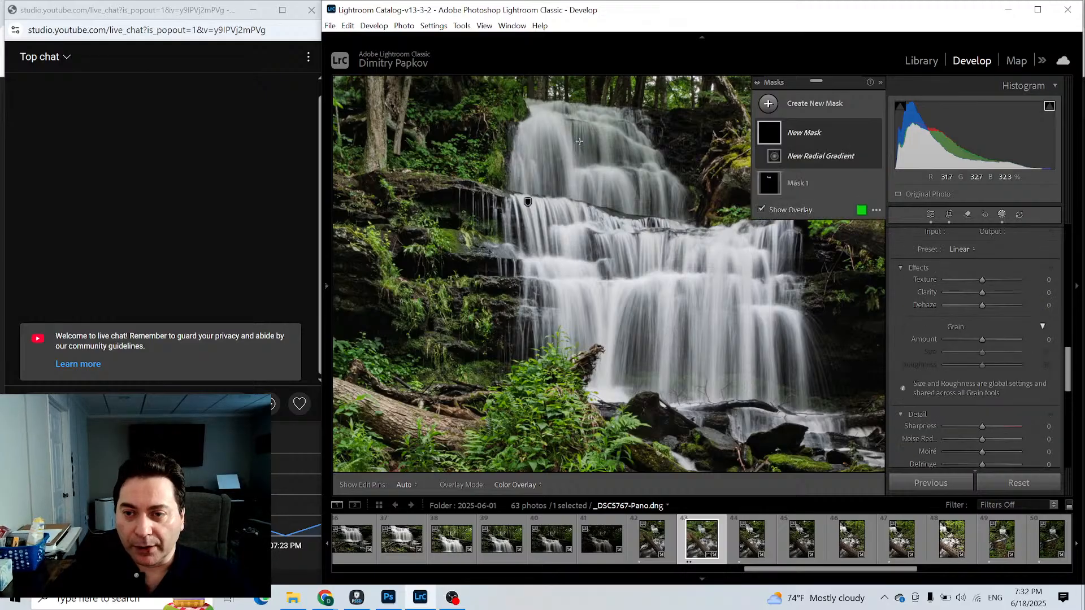
drag(564, 131, 639, 195)
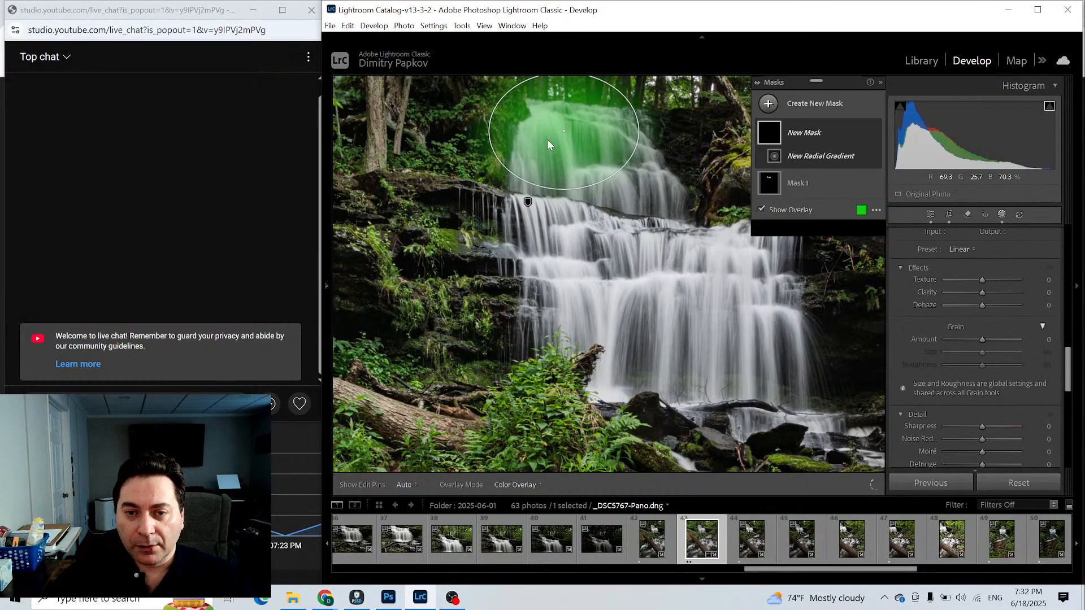
drag(564, 141, 563, 164)
drag(638, 131, 689, 142)
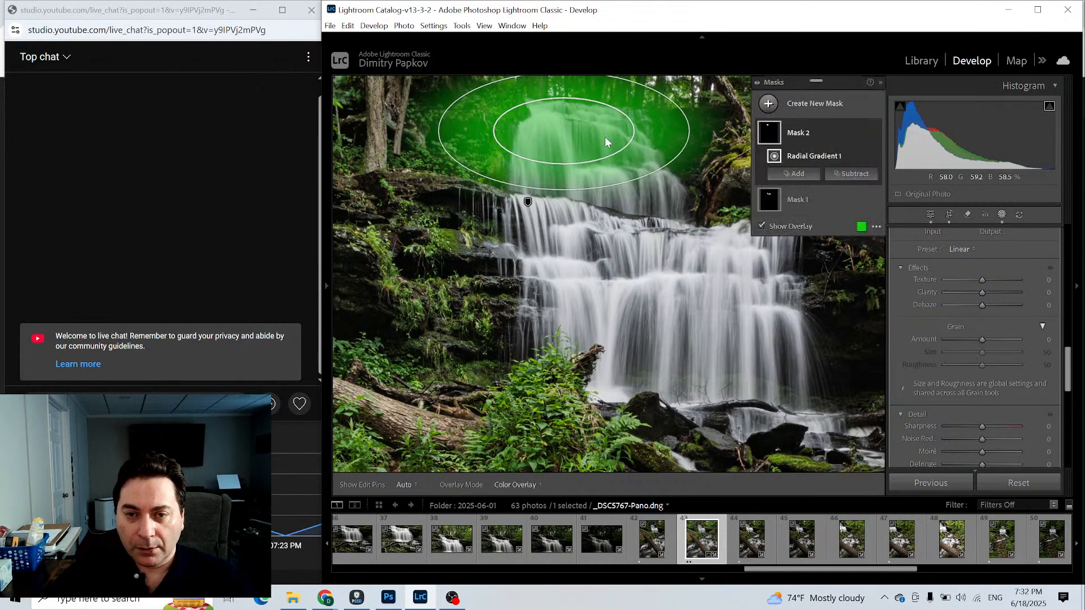
drag(579, 136, 615, 152)
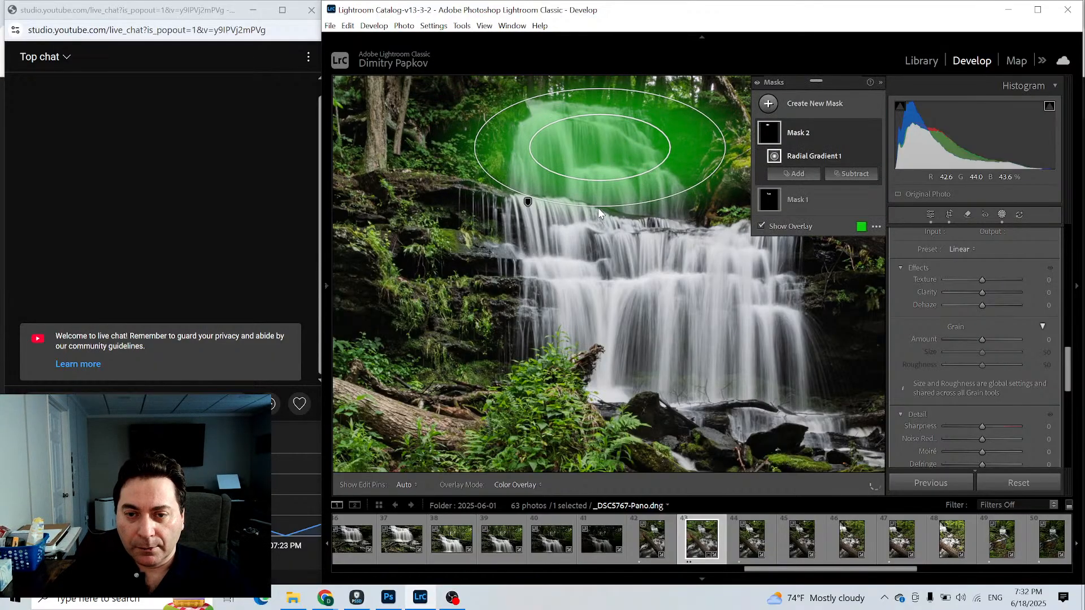
drag(599, 206, 590, 241)
Move the Masks panel away from the upper waterfall to clear the area around the radial gradient.
mouse_move(330, 289)
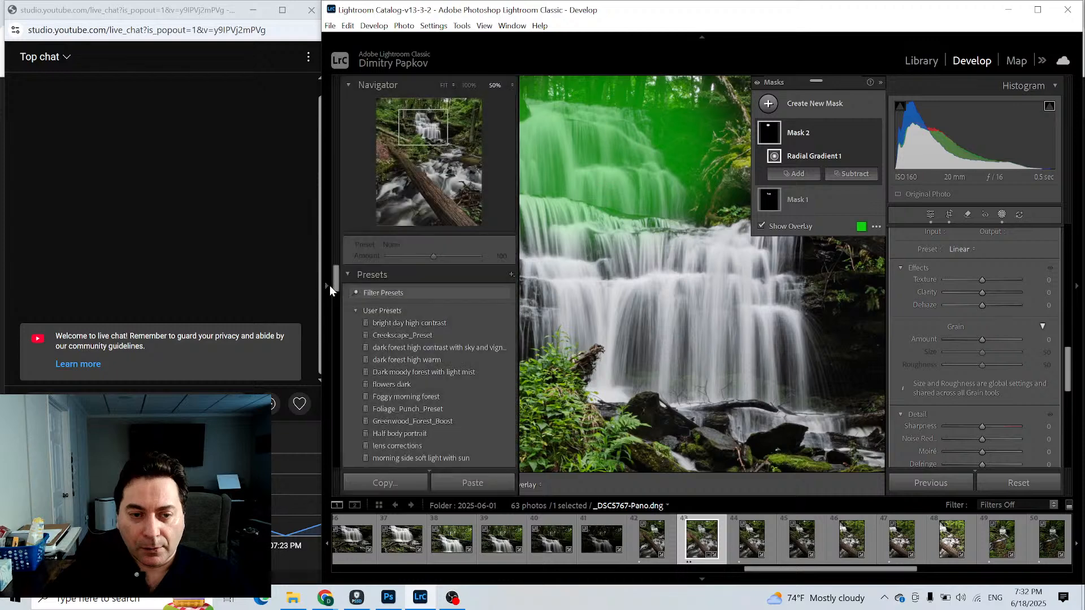
drag(421, 136, 427, 131)
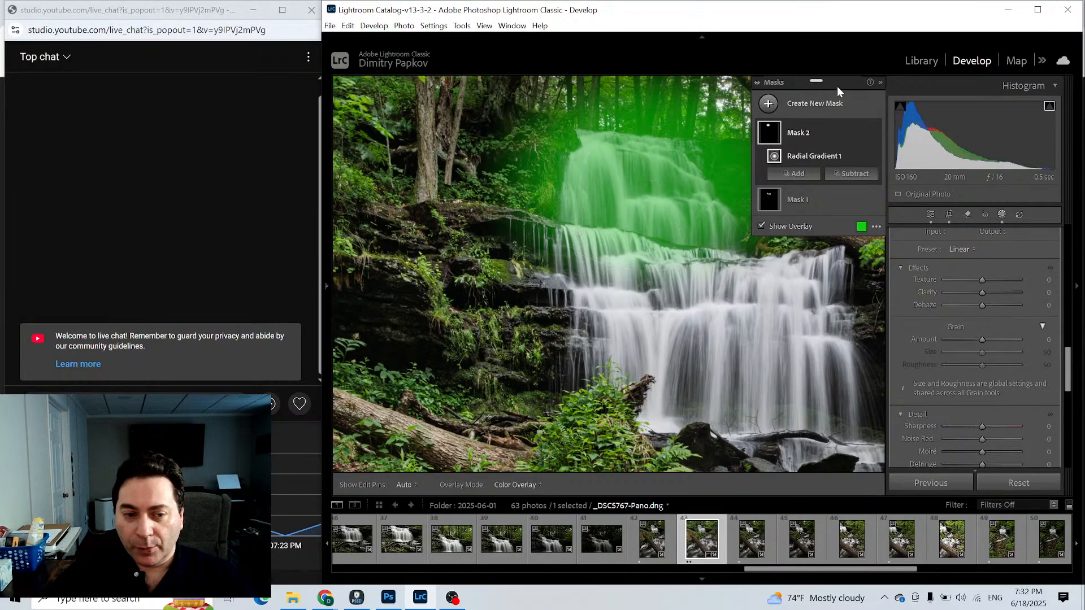
drag(836, 85, 352, 376)
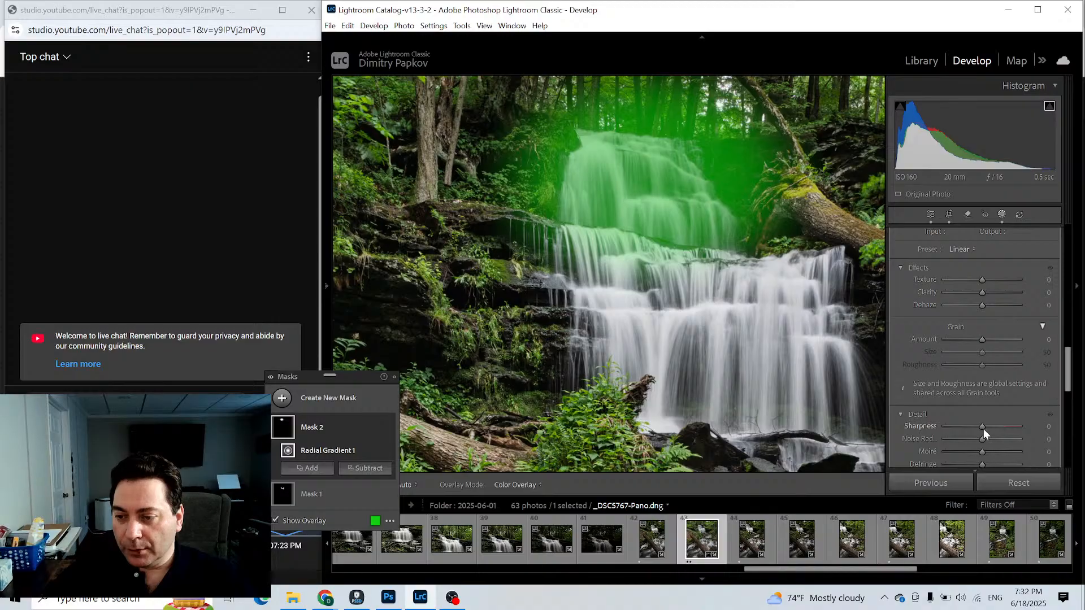
Set the radial gradient mask's Exposure to 0.88, Highlights to -17, Shadows to 44 and Texture to 28.
scroll(961, 315, up, 3)
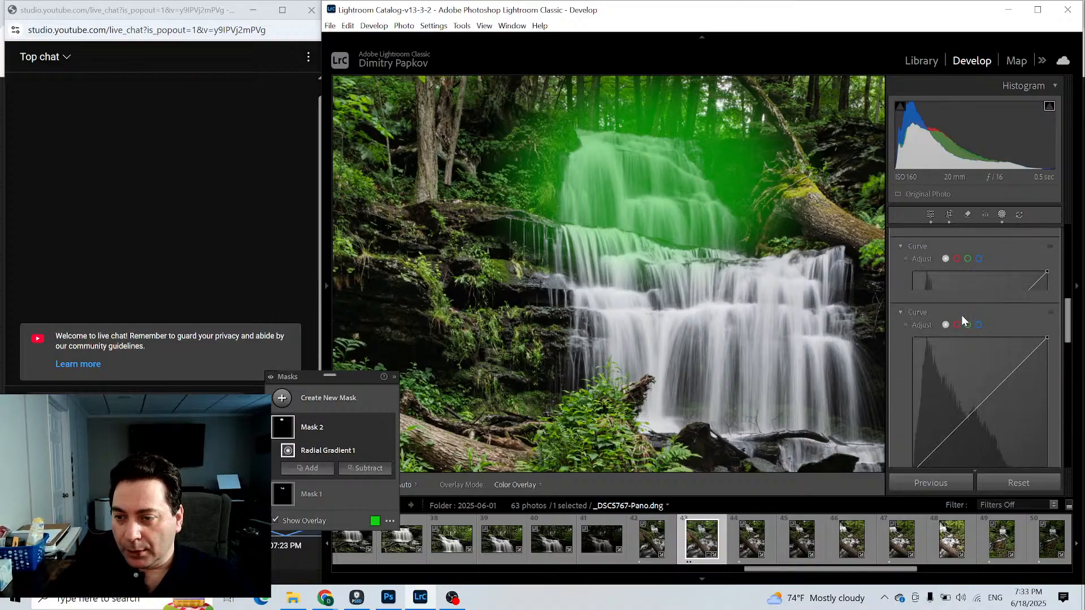
scroll(965, 318, up, 5)
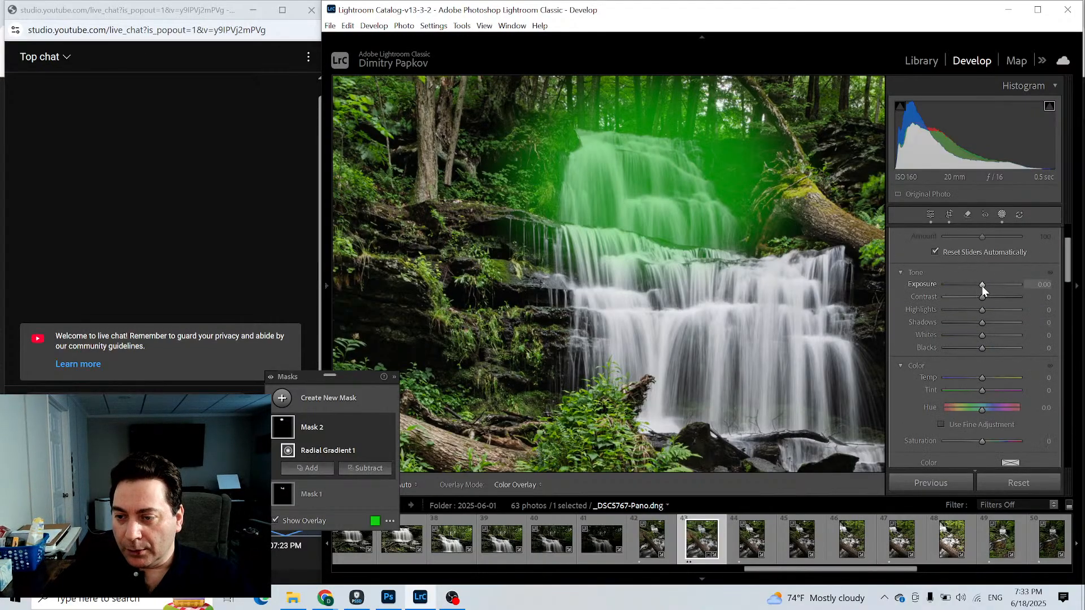
drag(981, 286, 973, 310)
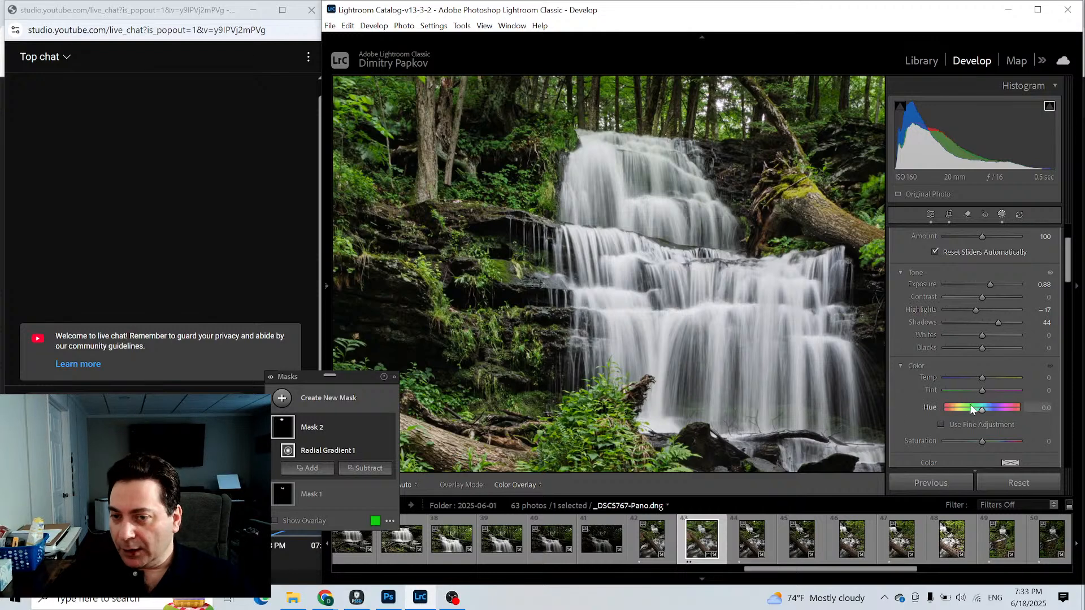
scroll(977, 399, down, 3)
scroll(978, 398, down, 10)
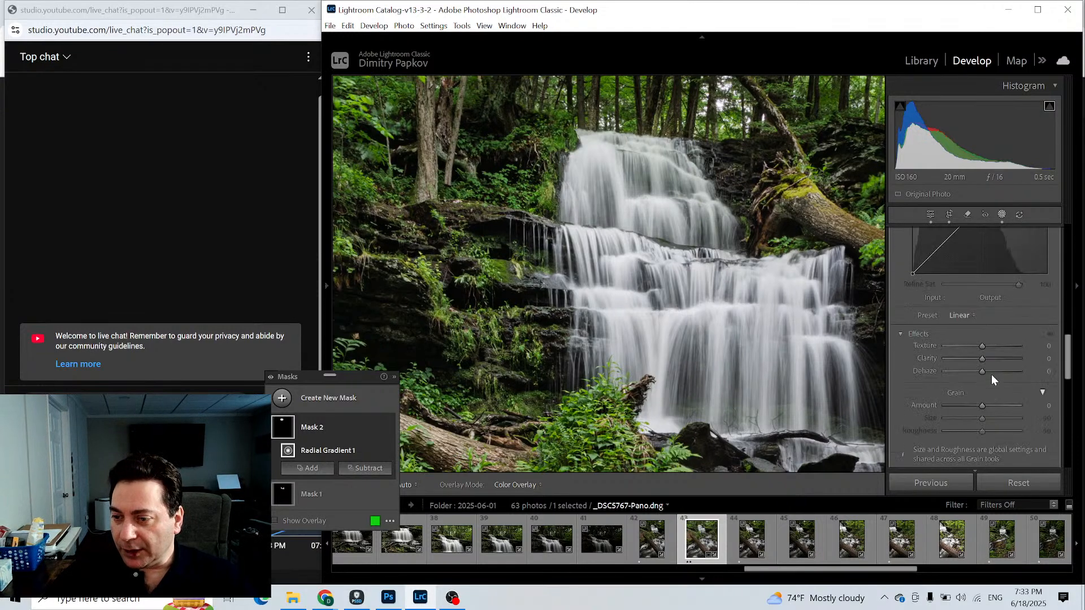
drag(982, 346, 991, 347)
Reselect the waterfall brush mask and extend its painting over the upper tier and more of the lower cascade.
mouse_move(286, 493)
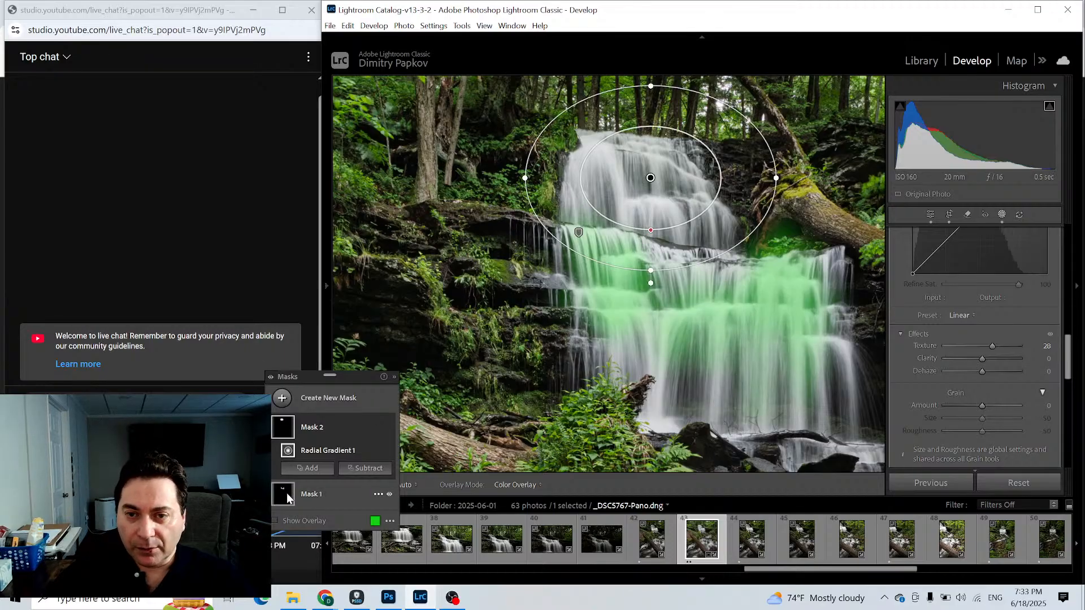
click(286, 491)
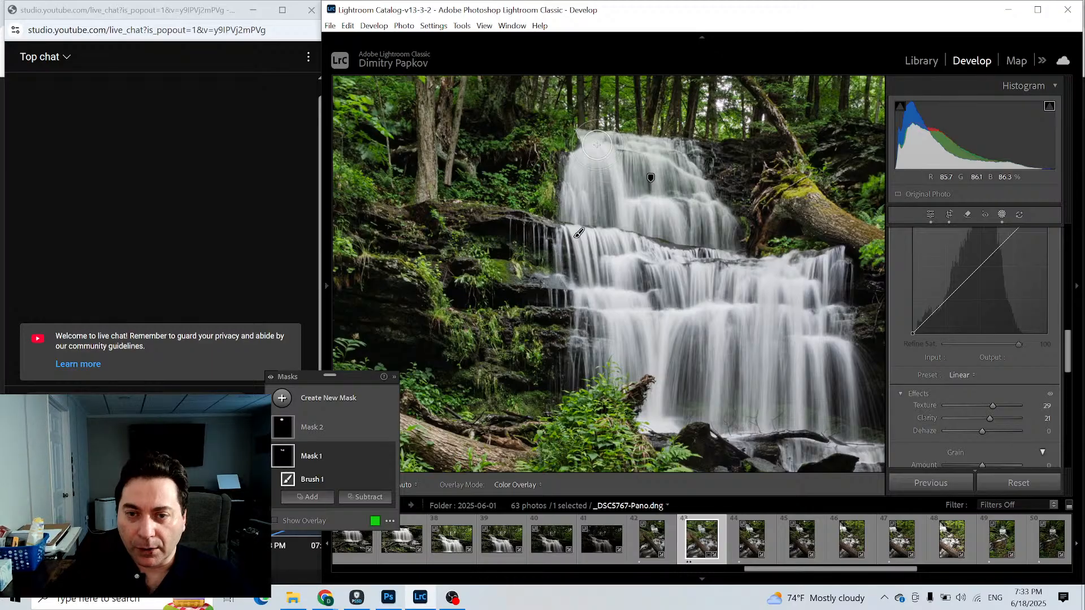
mouse_move(576, 156)
mouse_down()
mouse_move(602, 149)
mouse_move(579, 134)
mouse_move(604, 176)
mouse_move(585, 137)
mouse_move(603, 144)
mouse_move(584, 172)
mouse_move(595, 137)
mouse_move(615, 150)
mouse_move(591, 130)
mouse_move(635, 211)
mouse_move(634, 197)
mouse_move(643, 217)
mouse_move(660, 207)
mouse_move(617, 157)
mouse_move(640, 150)
mouse_move(618, 148)
mouse_move(596, 173)
mouse_move(563, 174)
mouse_move(597, 153)
mouse_move(632, 159)
mouse_move(675, 202)
mouse_move(695, 248)
mouse_move(693, 236)
mouse_move(626, 340)
mouse_move(606, 319)
mouse_move(617, 287)
mouse_move(626, 299)
mouse_move(614, 261)
mouse_move(614, 299)
mouse_move(614, 281)
mouse_move(604, 291)
mouse_move(643, 293)
mouse_up()
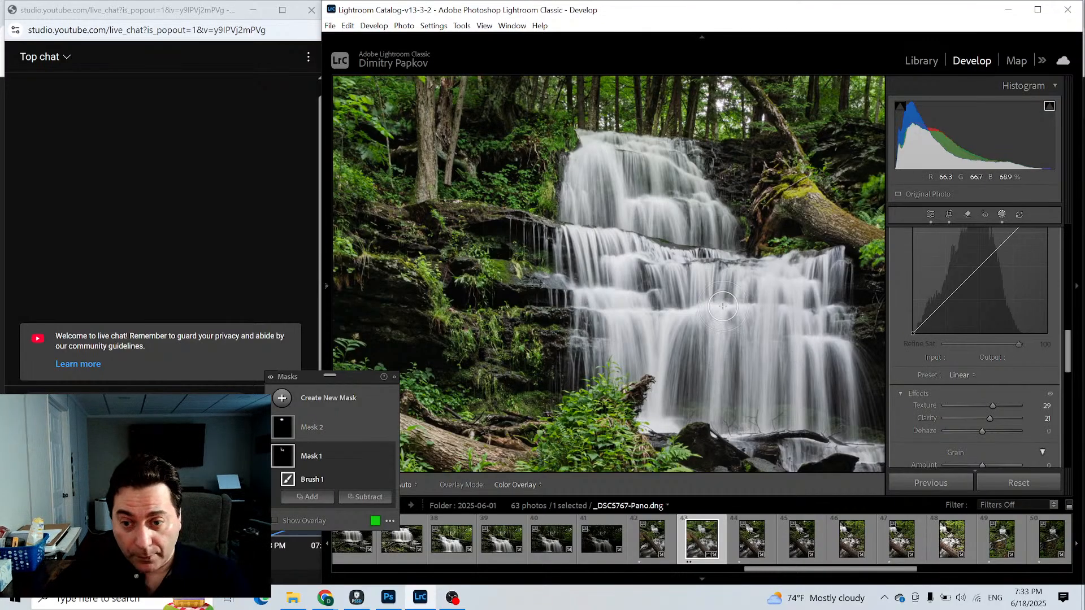
mouse_move(720, 338)
mouse_down()
mouse_move(807, 247)
mouse_move(797, 253)
mouse_move(809, 291)
mouse_move(777, 291)
mouse_move(787, 323)
mouse_up()
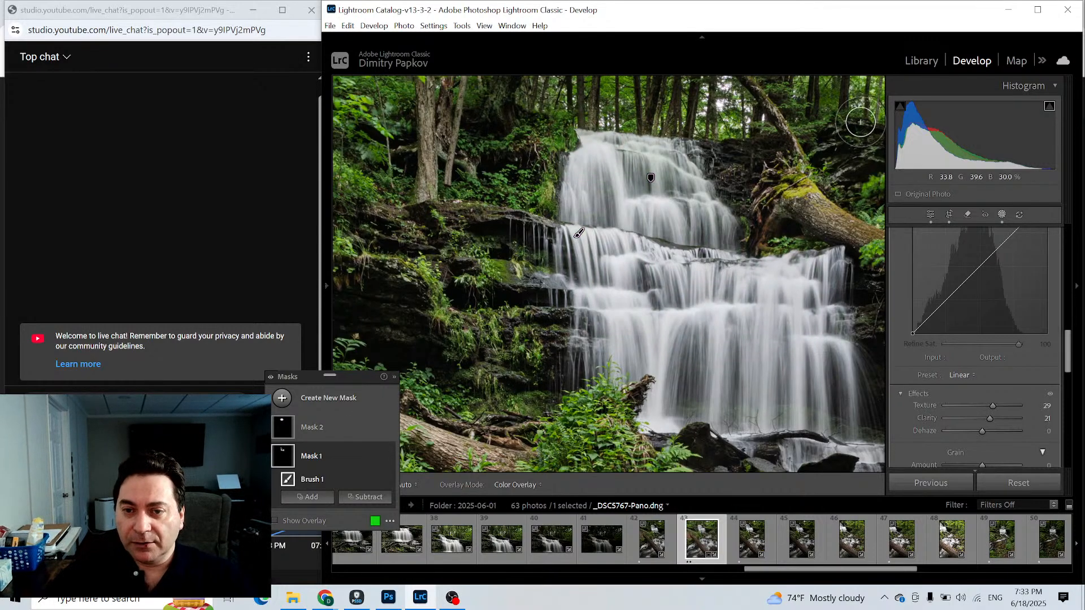
key(h)
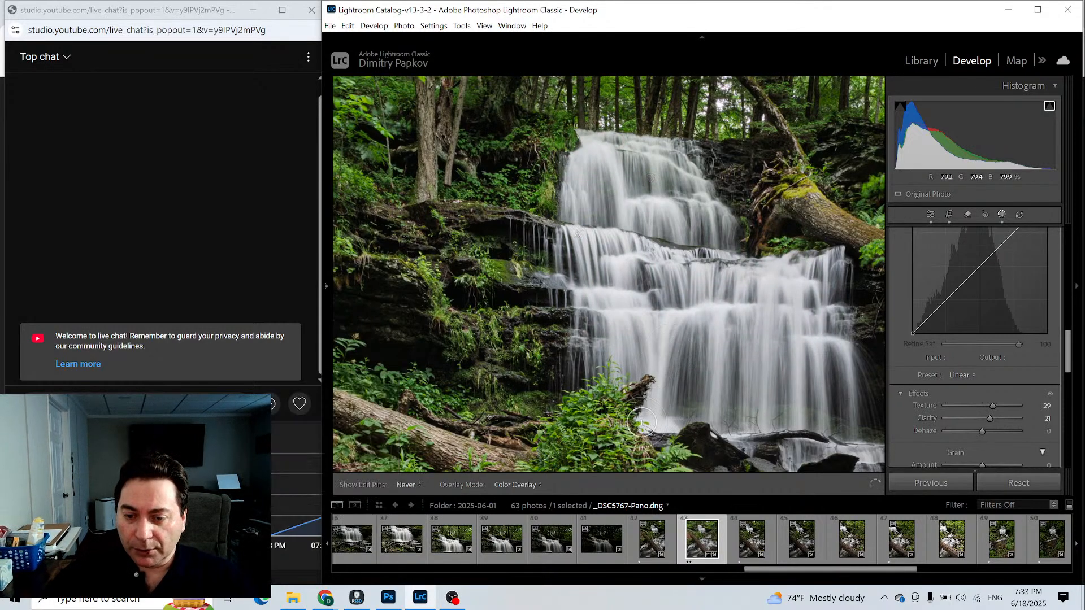
key(h)
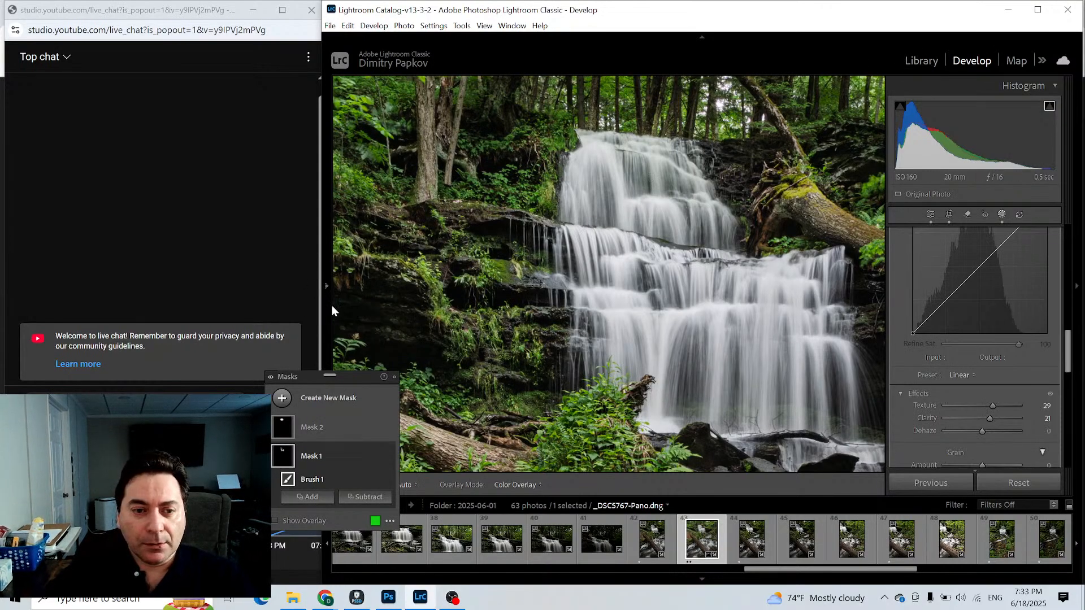
click(326, 283)
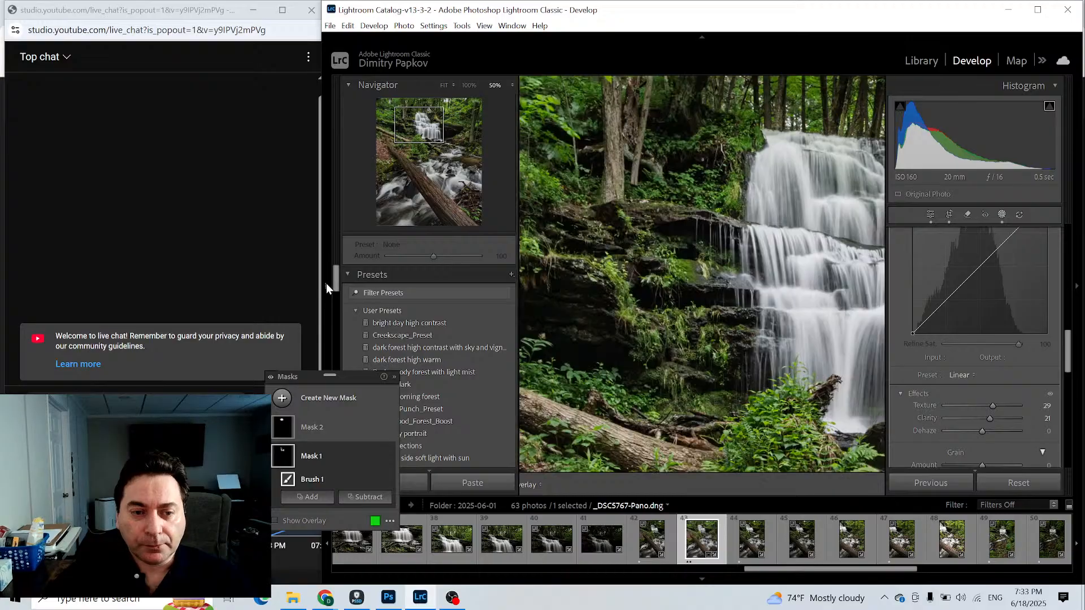
click(444, 86)
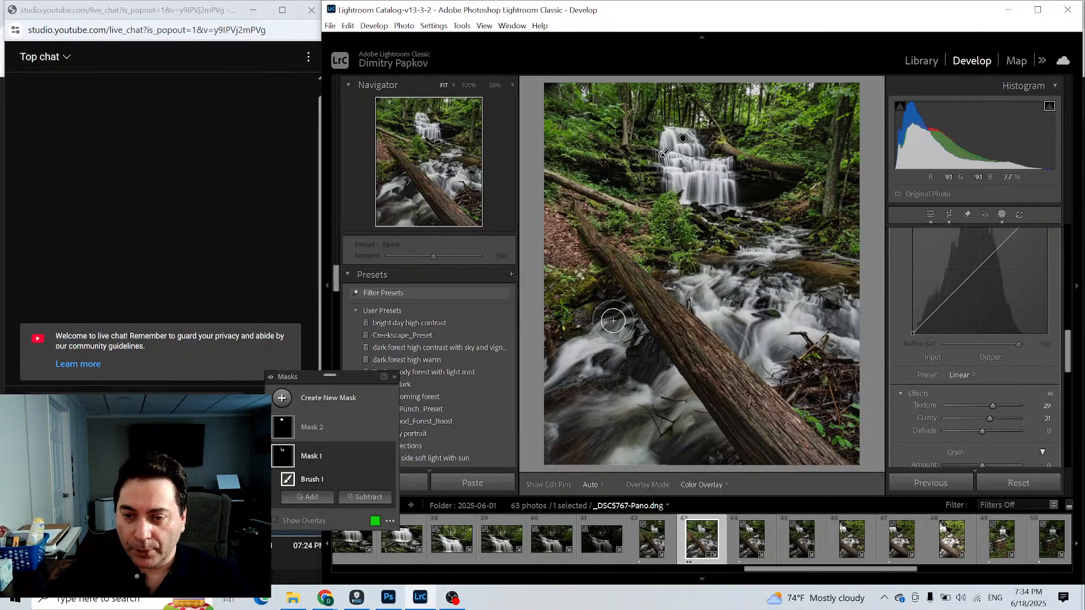
Create a radial gradient mask over the lower cascade and reshape it into a wide ellipse extending past the photo's sides and lower edge.
click(281, 399)
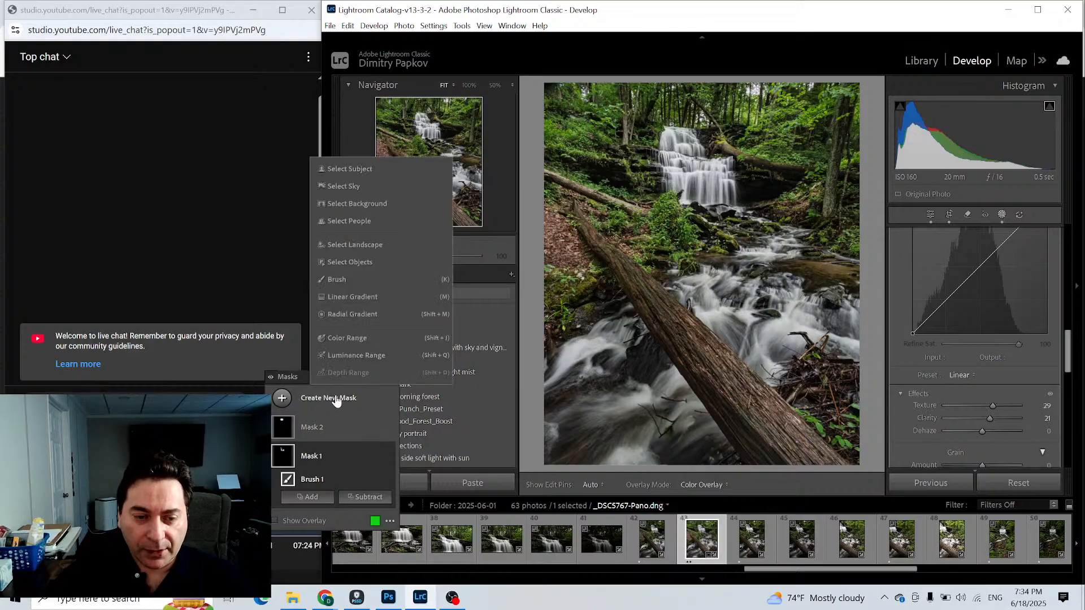
click(344, 314)
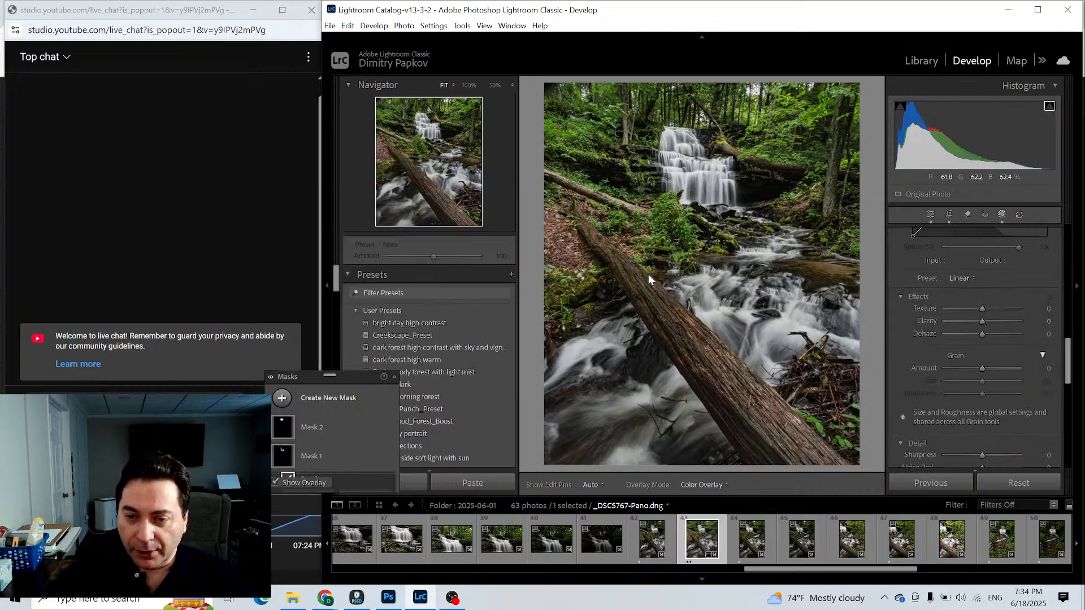
drag(701, 325, 827, 415)
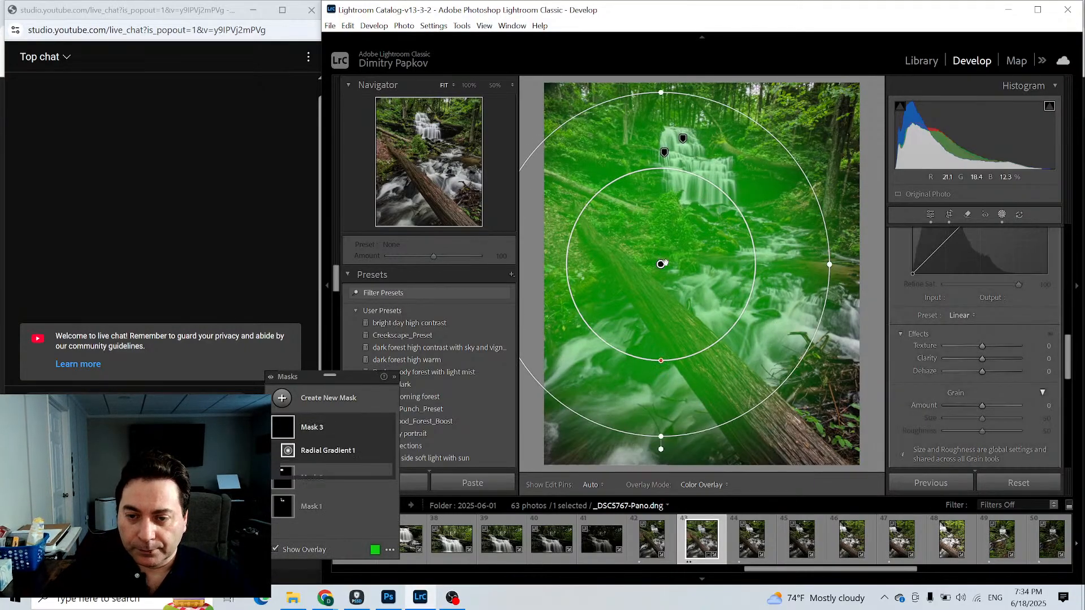
drag(661, 260, 718, 337)
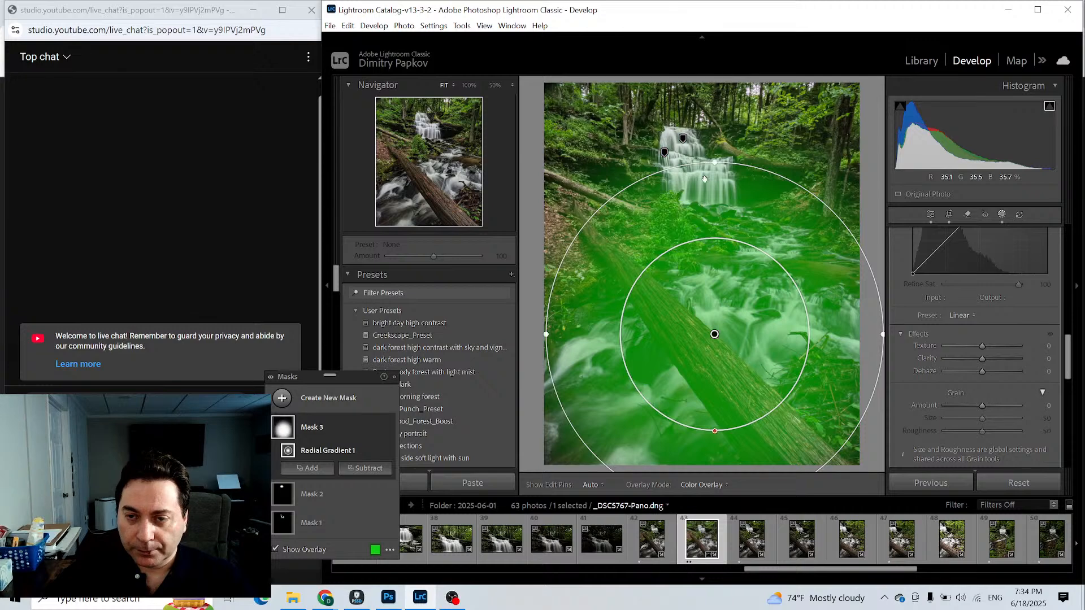
drag(713, 164, 715, 191)
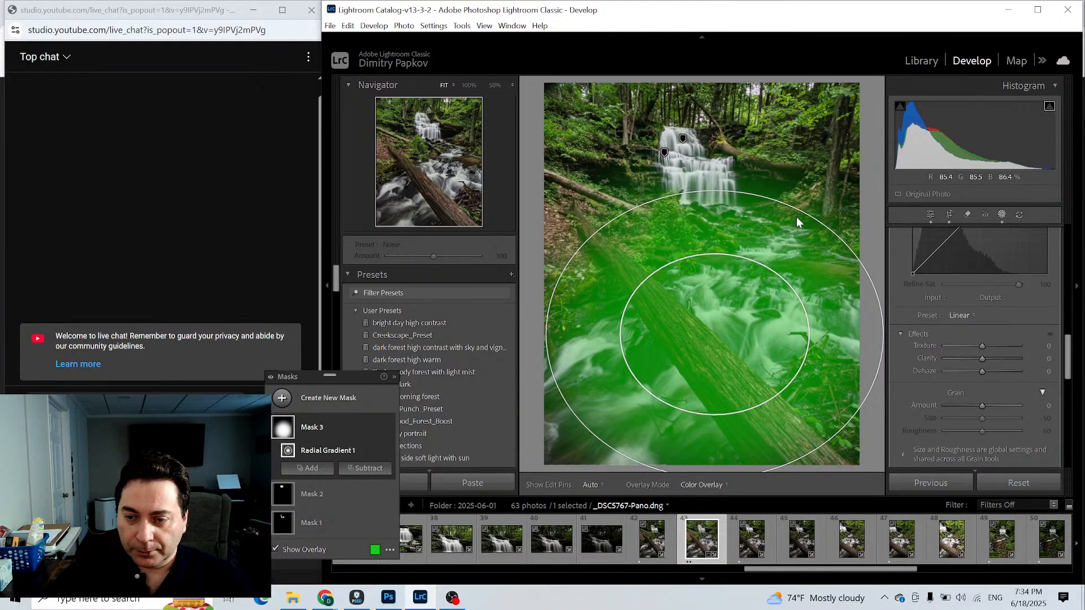
drag(716, 415, 715, 423)
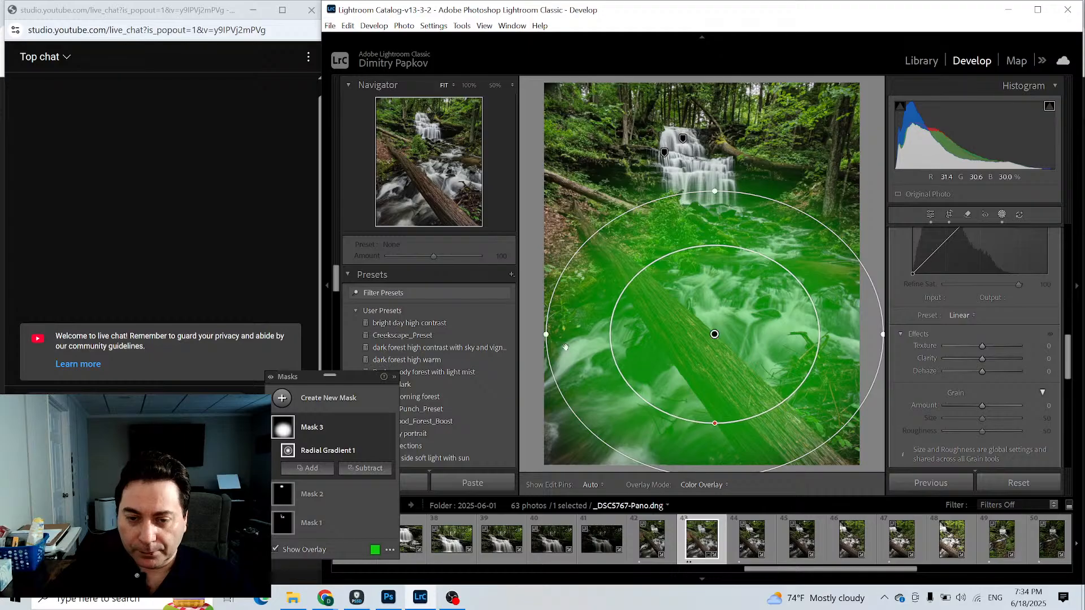
click(511, 84)
click(489, 100)
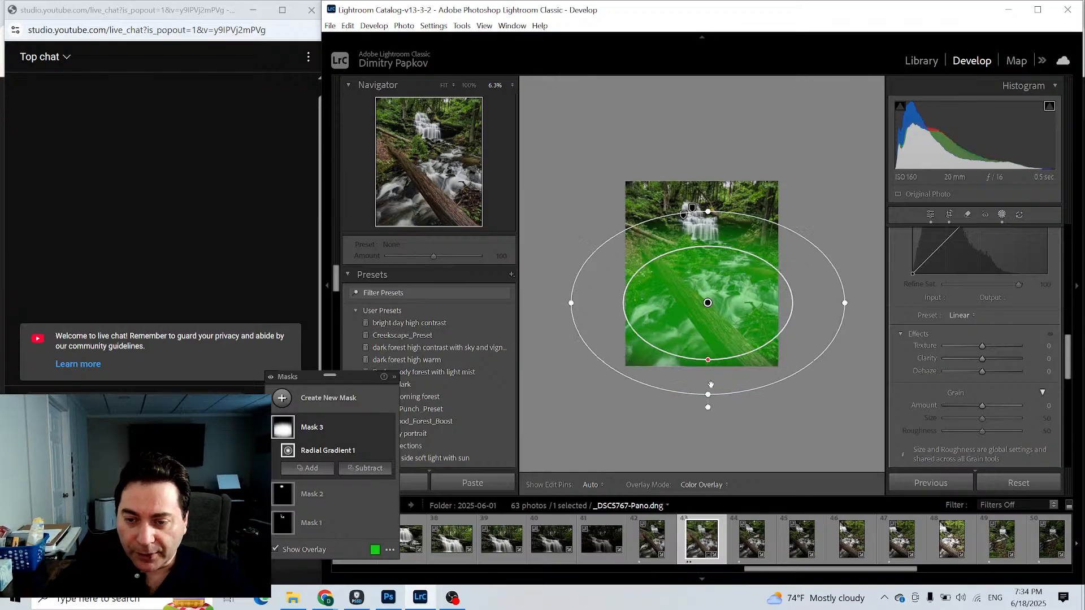
Intersect the lower cascade's radial gradient mask with a landscape selection of Water.
click(326, 287)
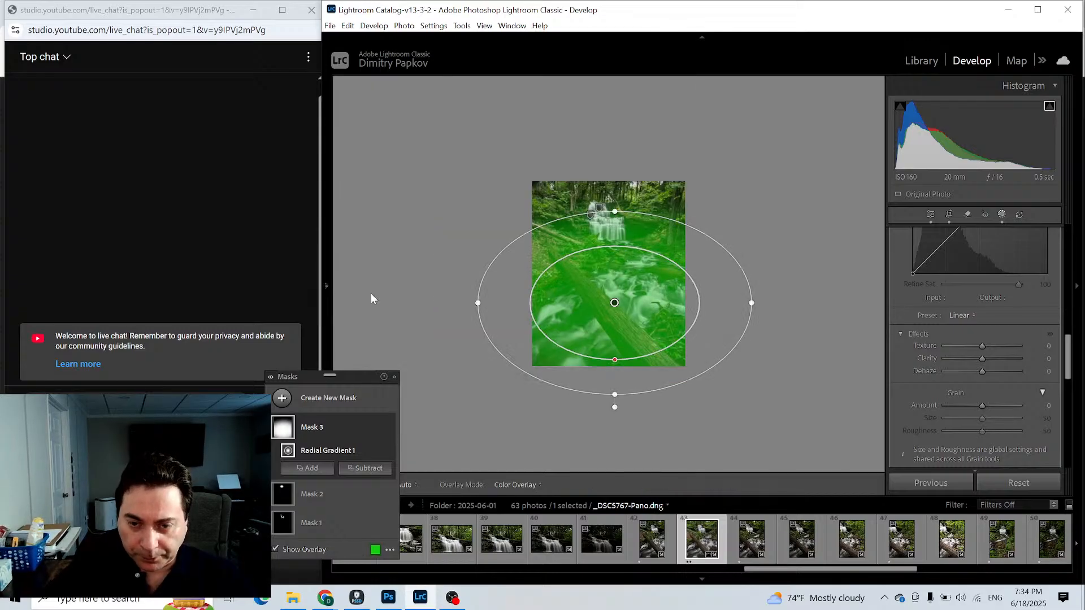
right_click(277, 438)
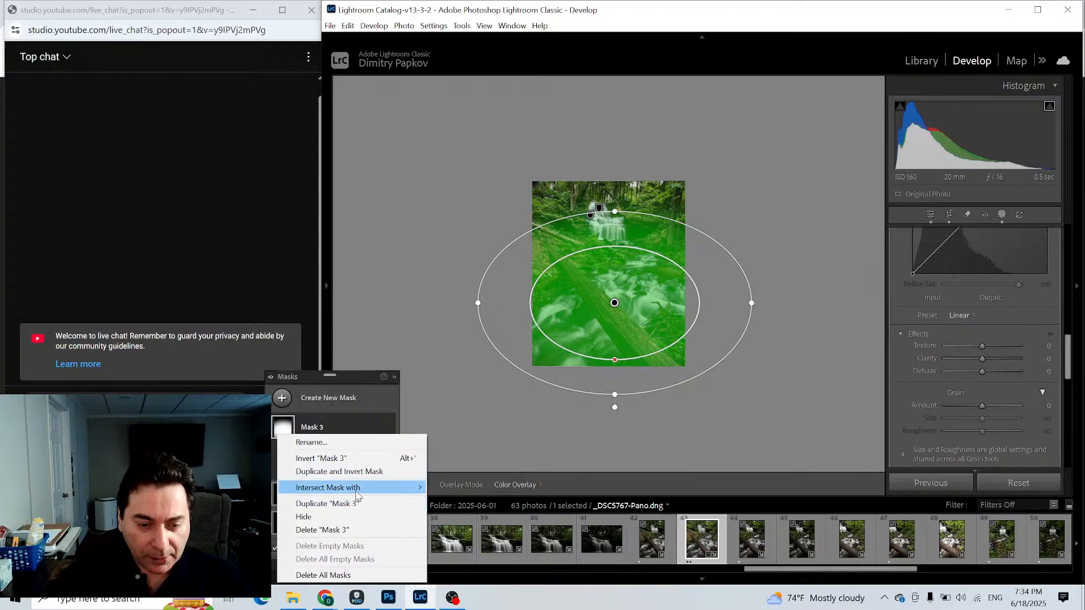
mouse_move(358, 490)
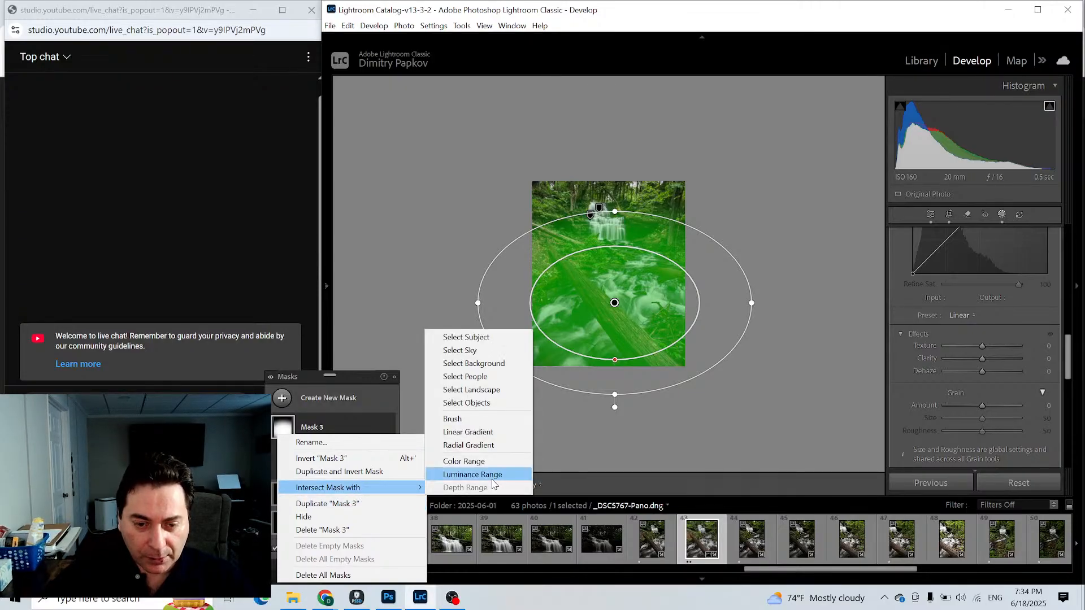
click(496, 388)
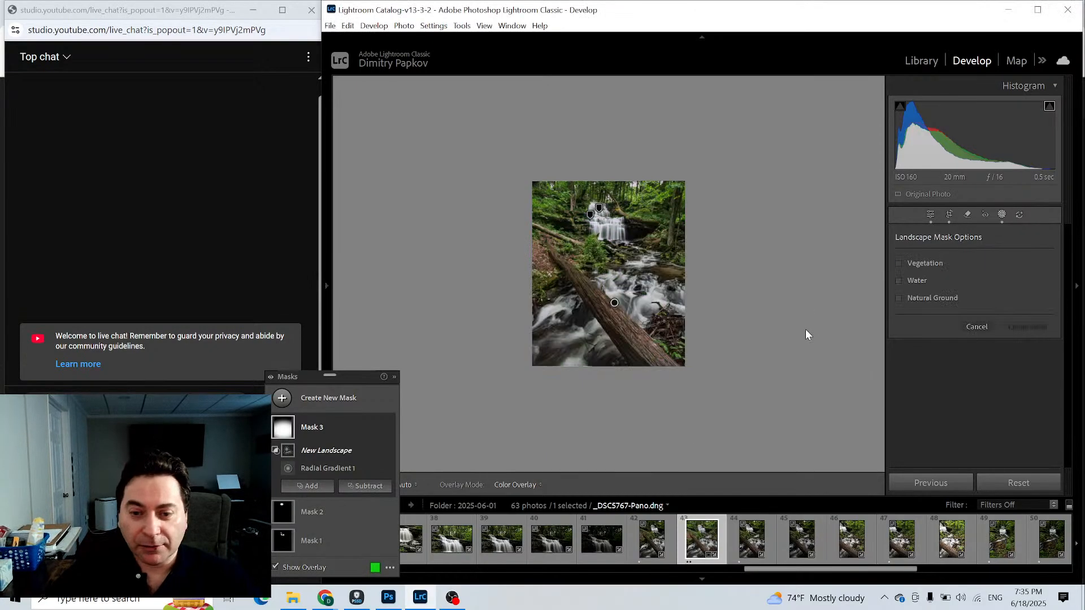
click(912, 279)
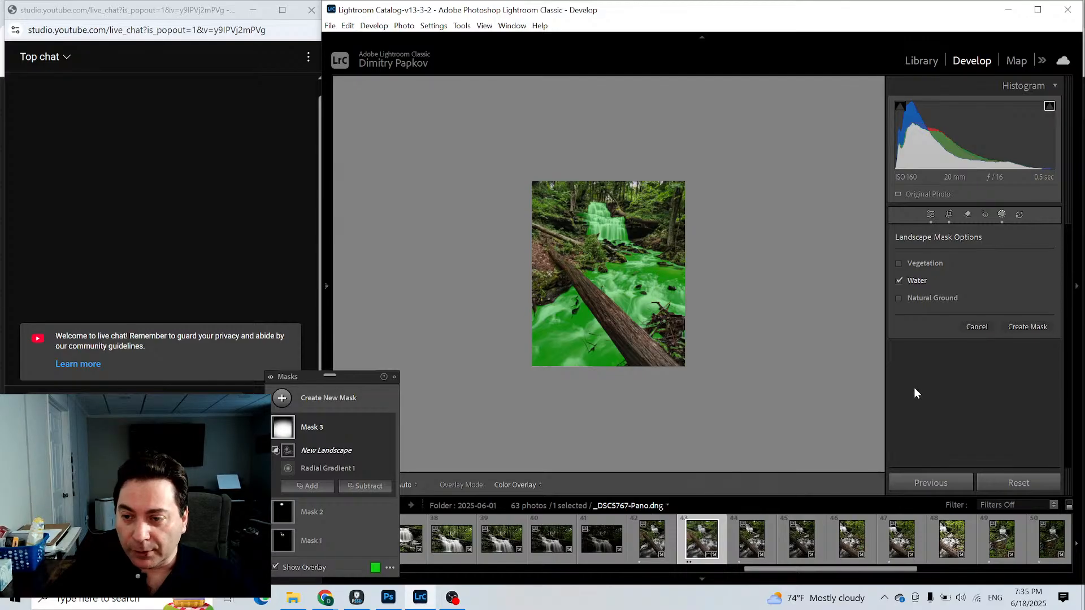
click(1028, 328)
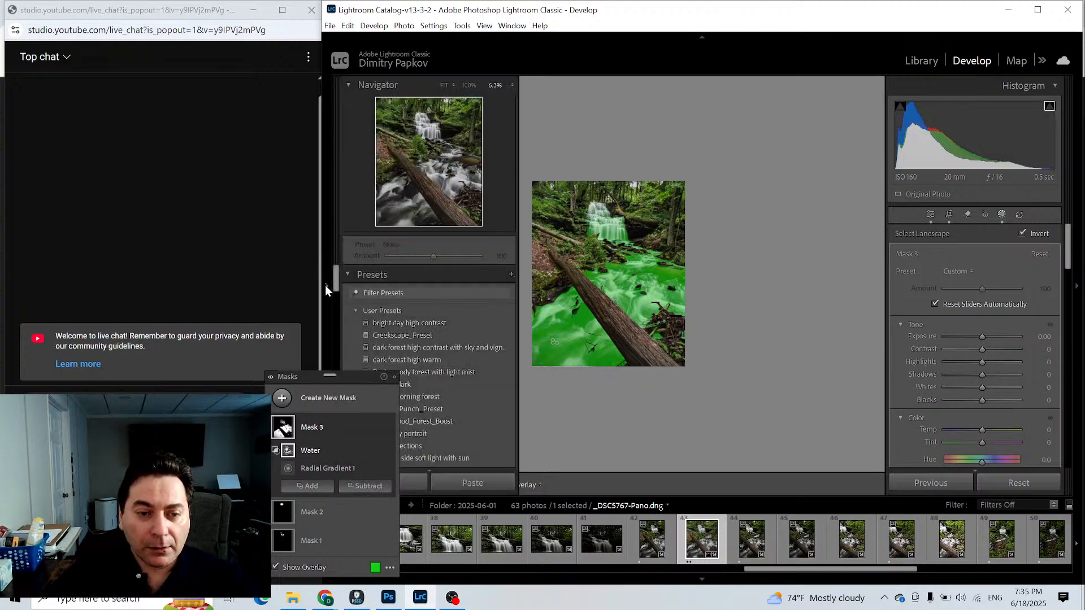
mouse_move(327, 286)
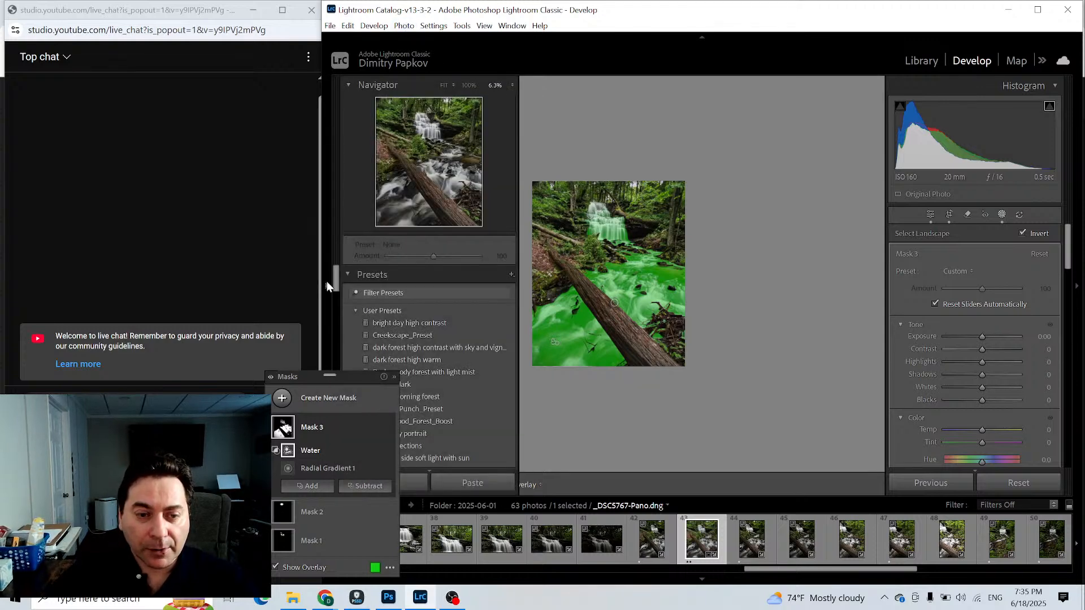
click(443, 86)
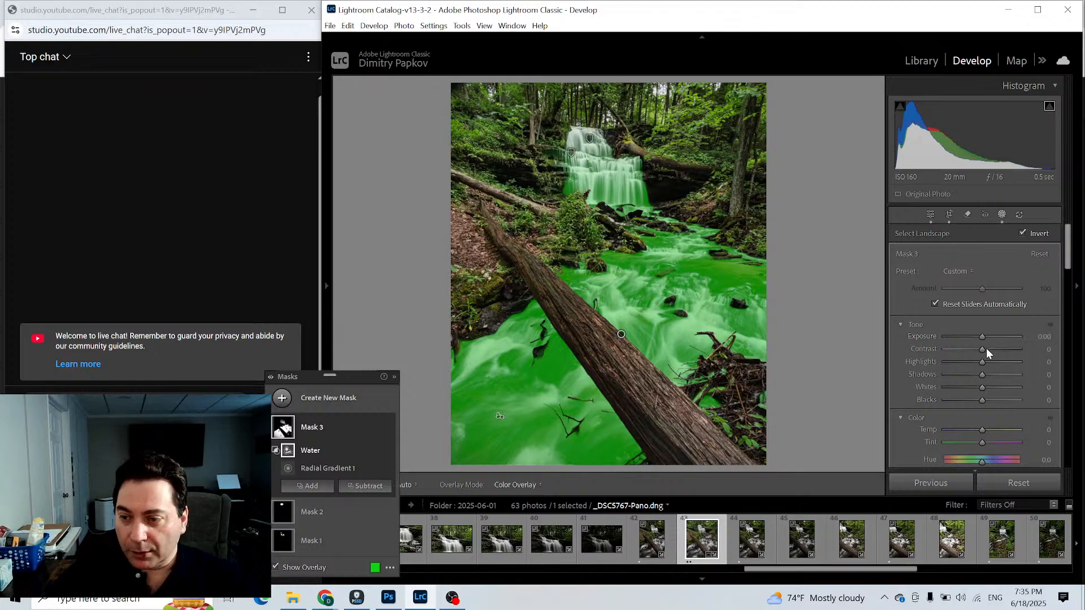
Subtract the upper waterfall and the stream just beneath it from the lower water mask with a brush at Flow 100.
click(365, 486)
click(372, 374)
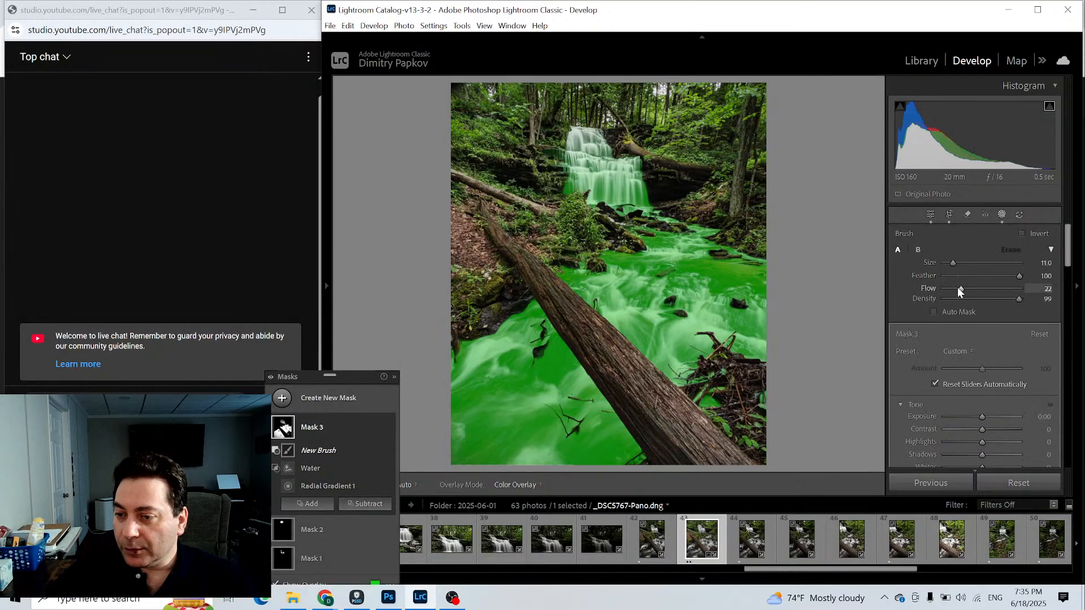
drag(960, 288, 1075, 295)
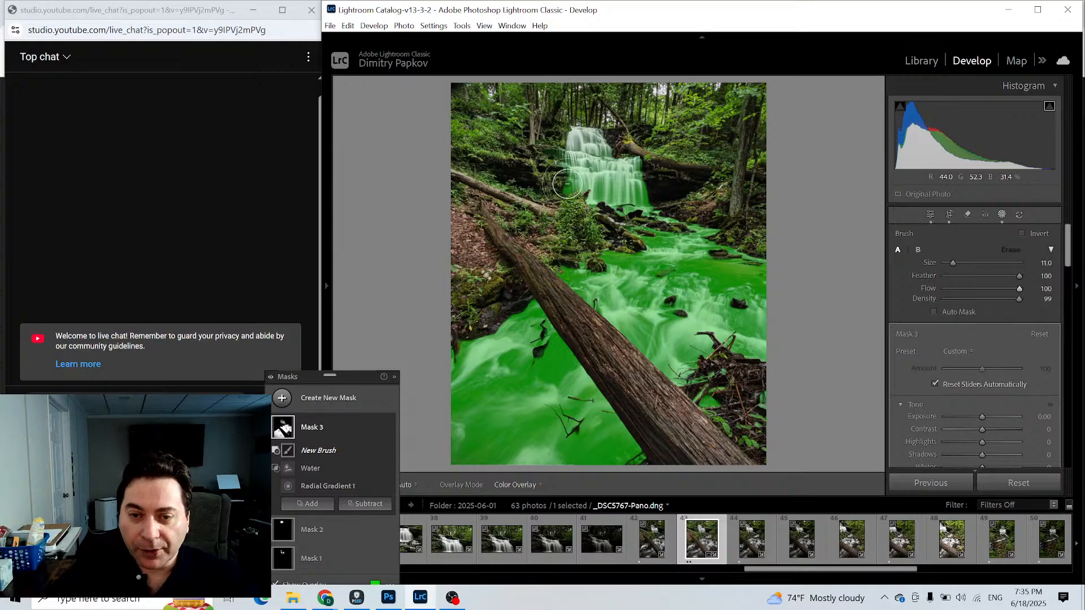
mouse_move(557, 187)
mouse_down()
mouse_move(661, 194)
mouse_move(562, 202)
mouse_move(642, 205)
mouse_move(627, 225)
mouse_move(683, 232)
mouse_move(646, 243)
mouse_up()
mouse_move(720, 229)
mouse_down()
mouse_move(712, 241)
mouse_move(792, 255)
mouse_up()
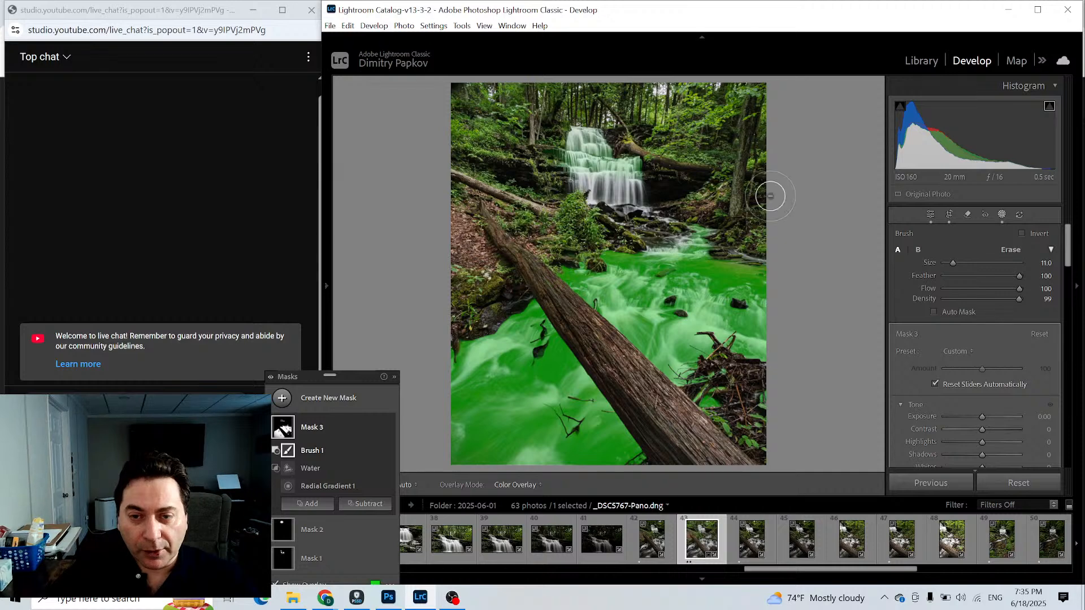
mouse_move(613, 160)
mouse_down()
mouse_move(590, 129)
mouse_move(533, 123)
mouse_move(560, 149)
mouse_up()
click(287, 430)
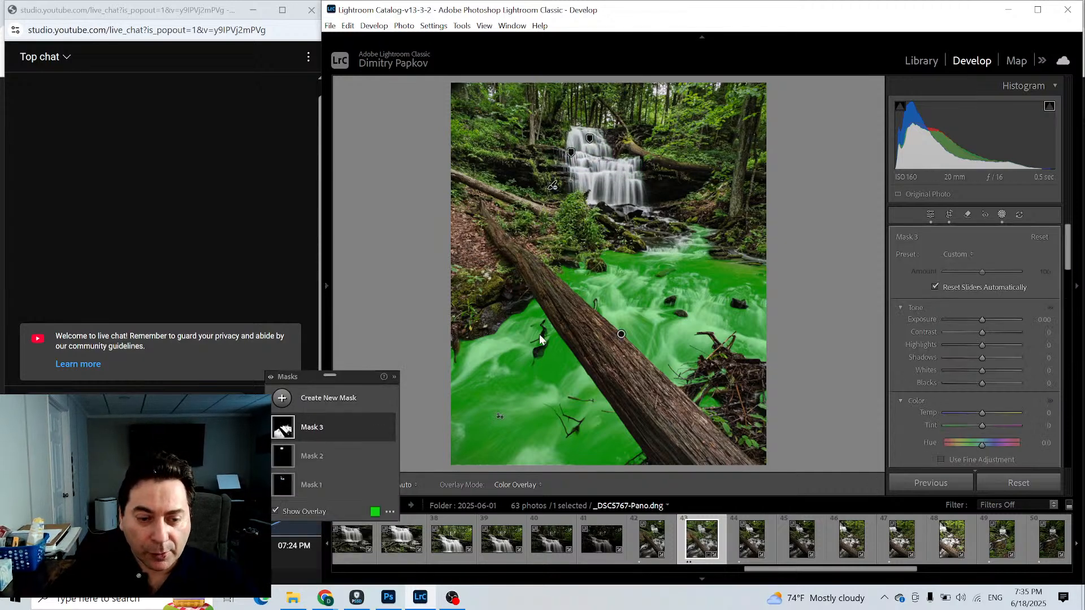
Set the lower water mask's Exposure to 0.23, Texture to 30 and Clarity to 2, and raise its Whites slightly.
drag(981, 321, 983, 321)
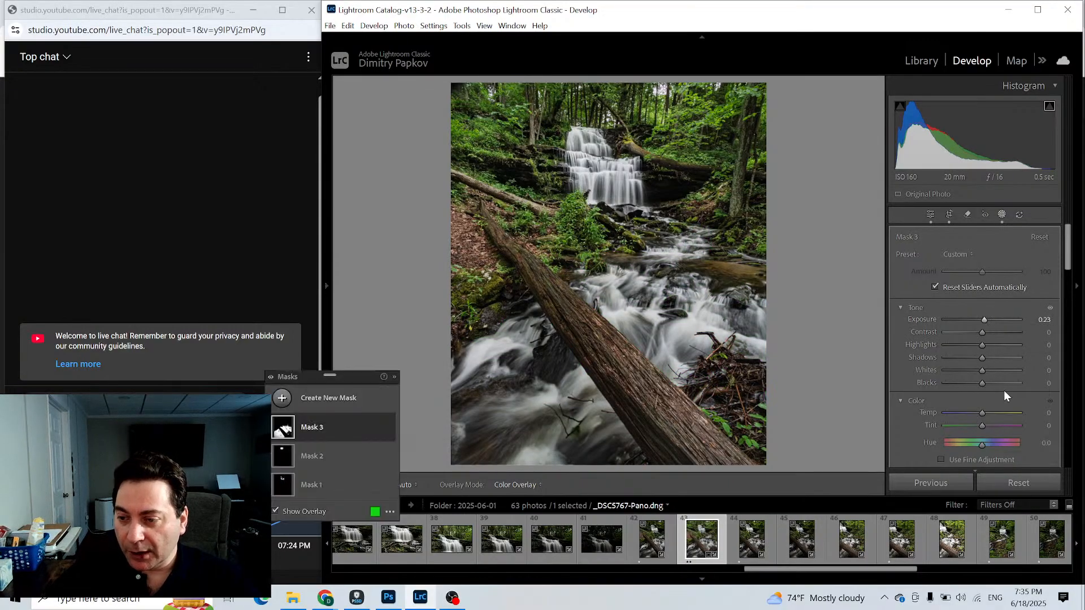
mouse_move(983, 370)
mouse_down()
mouse_move(974, 344)
mouse_move(989, 369)
mouse_up()
scroll(971, 416, down, 6)
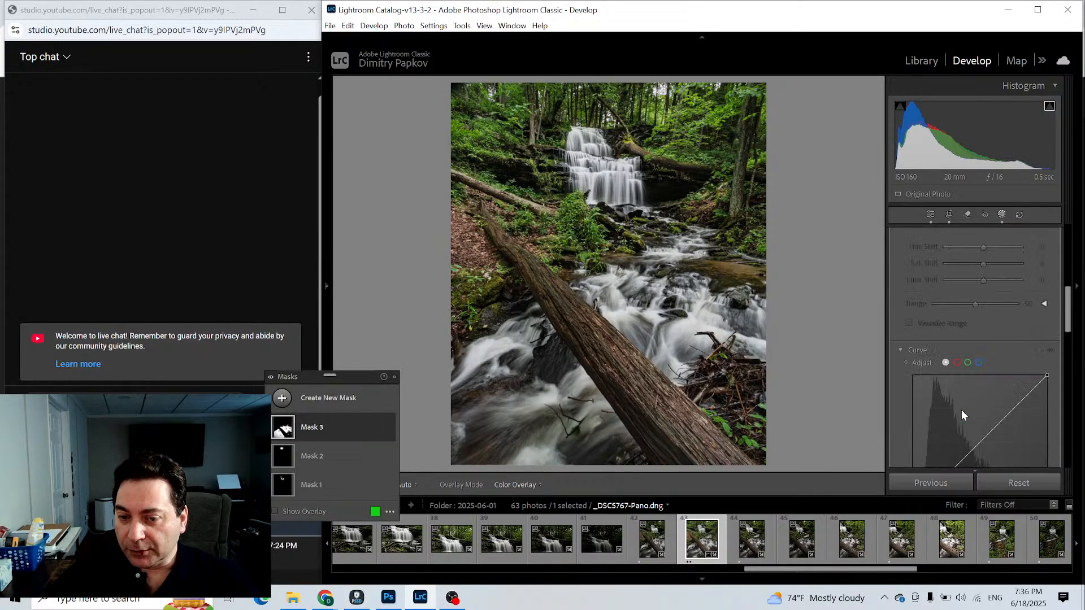
scroll(961, 407, down, 4)
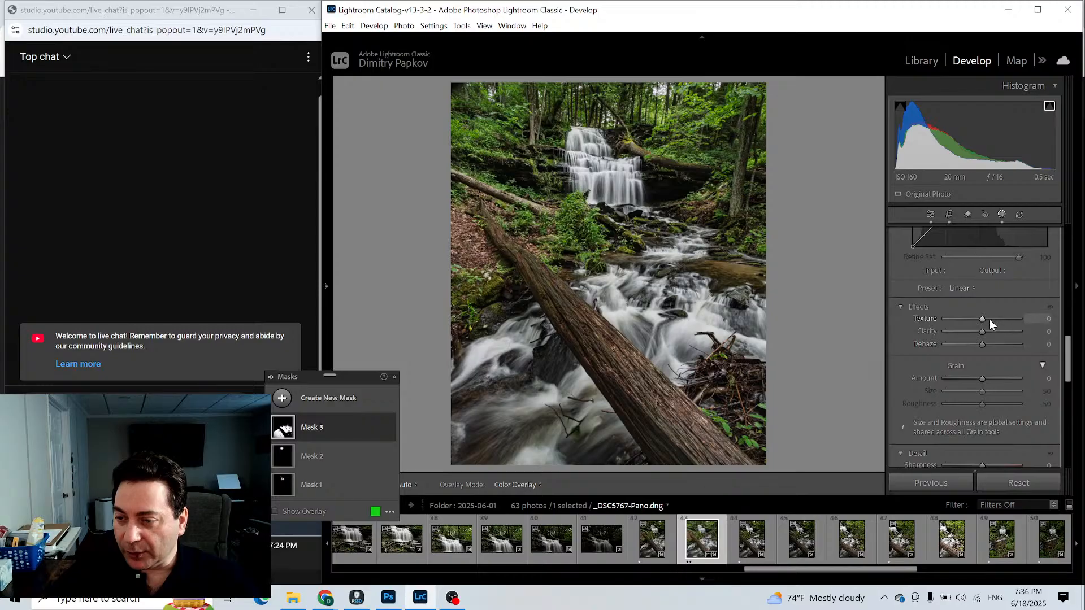
drag(982, 319, 982, 345)
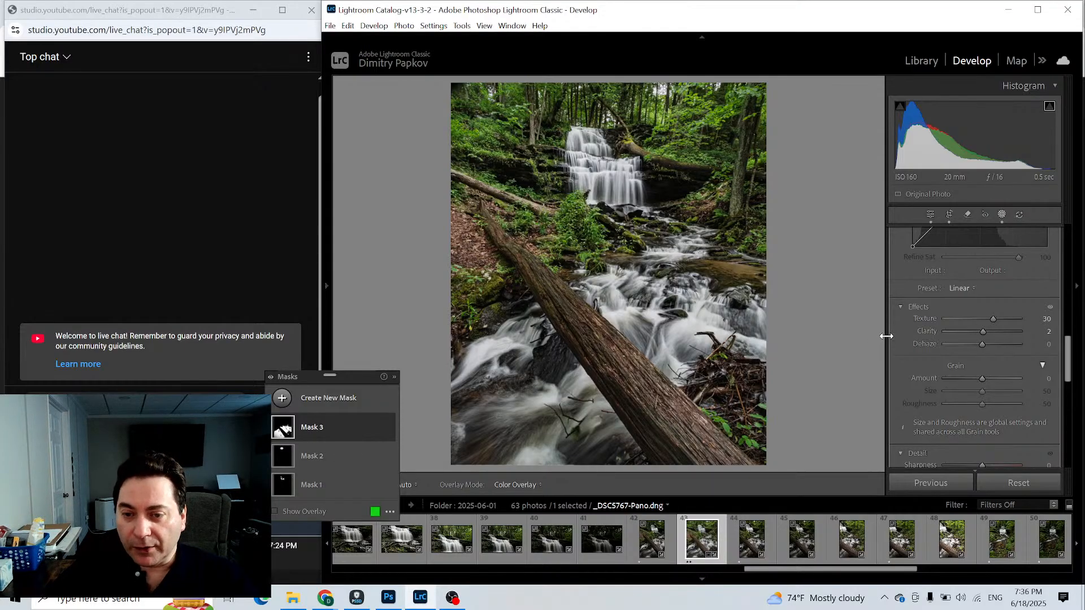
Reselect the waterfall brush mask and paint it over the lower cascade's rapids on both sides of the log.
click(282, 488)
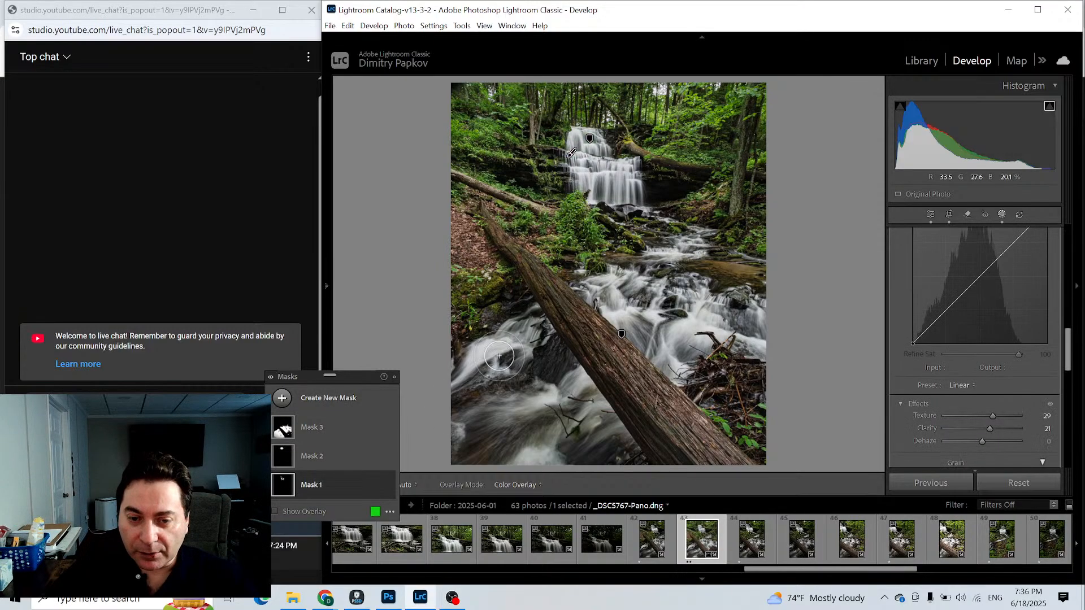
key(h)
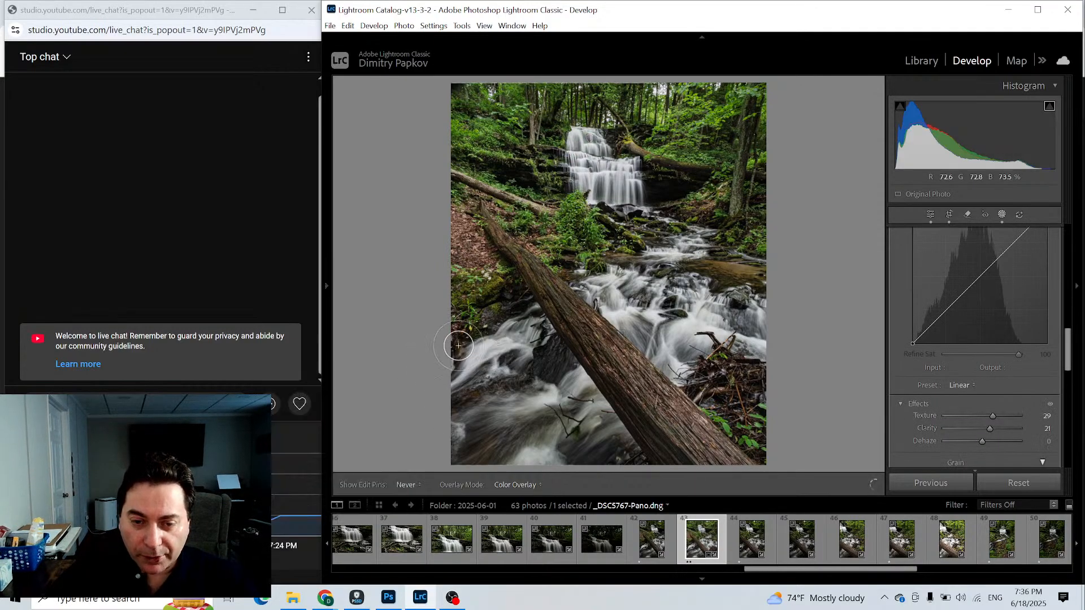
key(h)
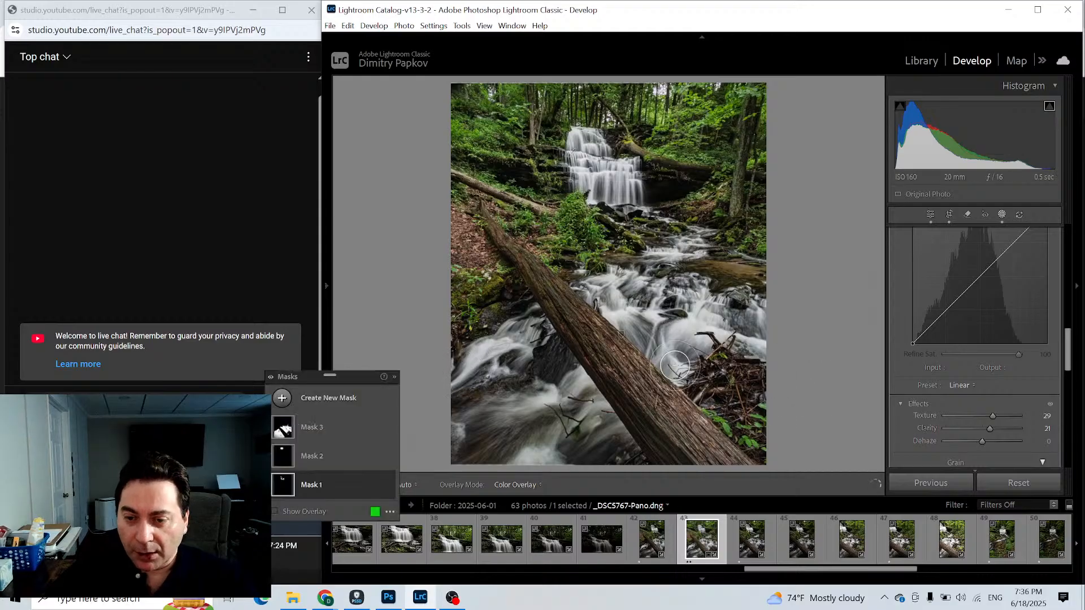
key(h)
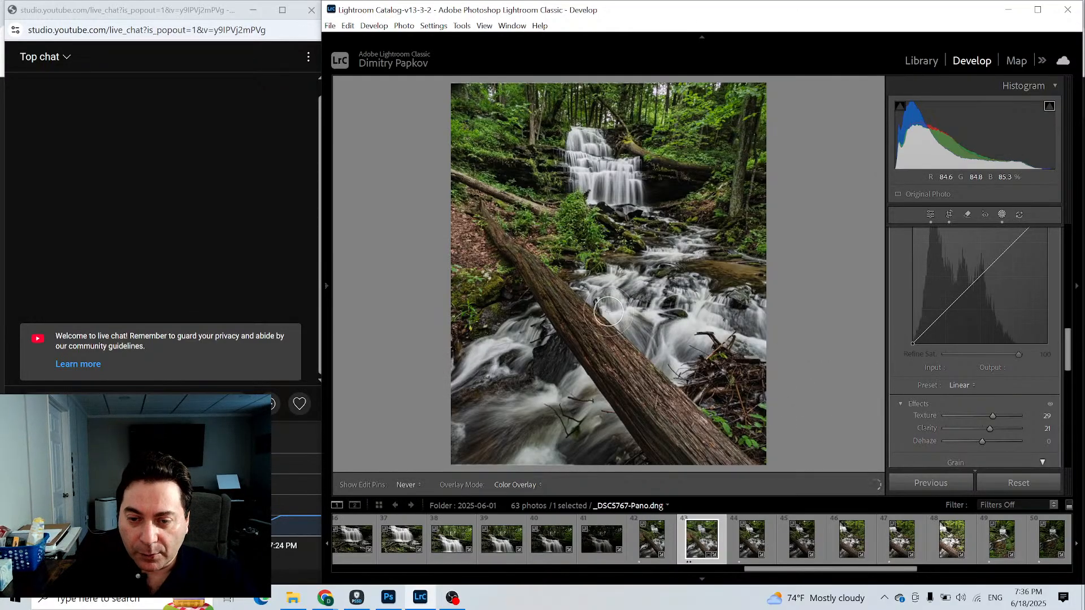
key(h)
key(h)
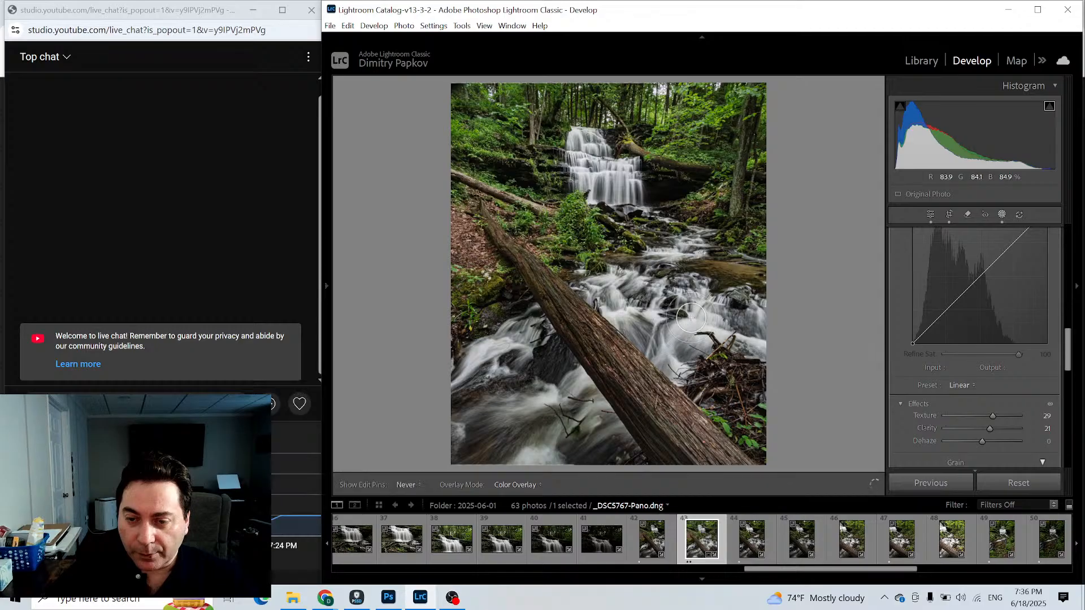
key(h)
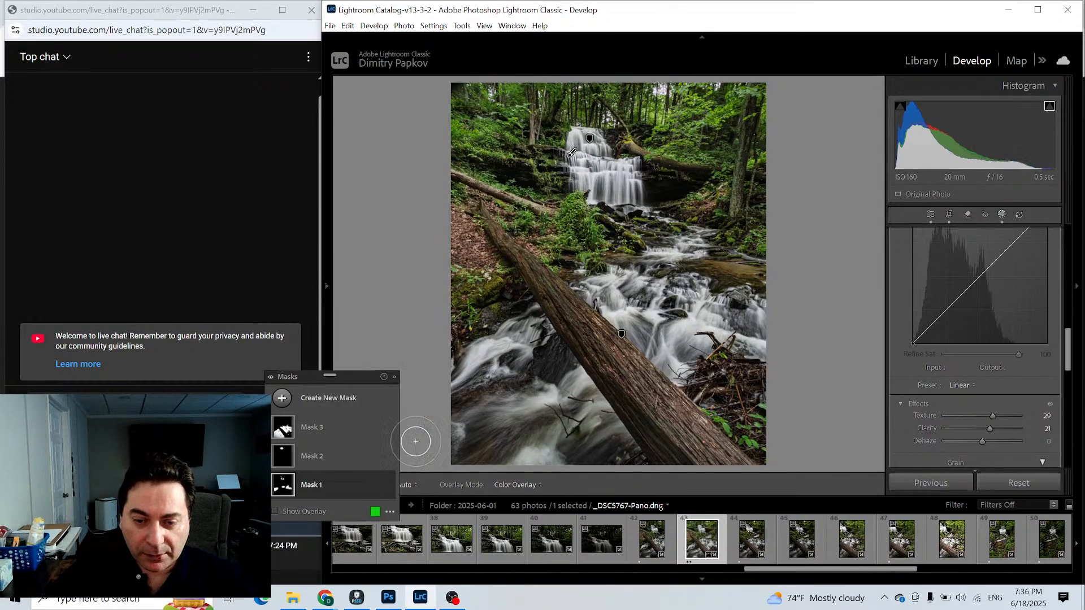
Create a brush mask with Contrast 13 and Whites 26, and paint it over the foreground water to the left of the log.
click(282, 399)
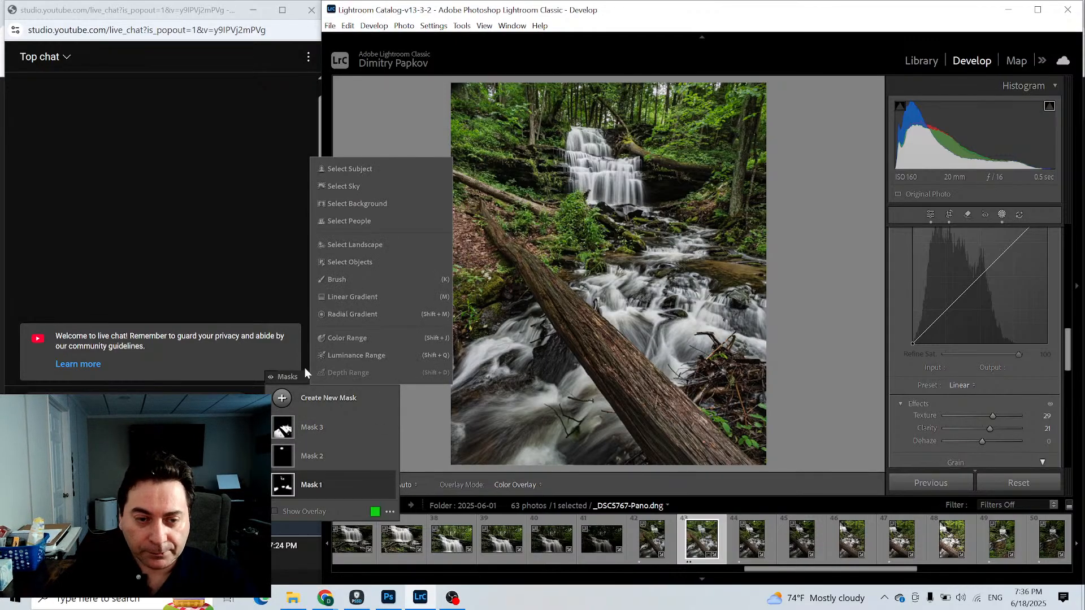
click(333, 283)
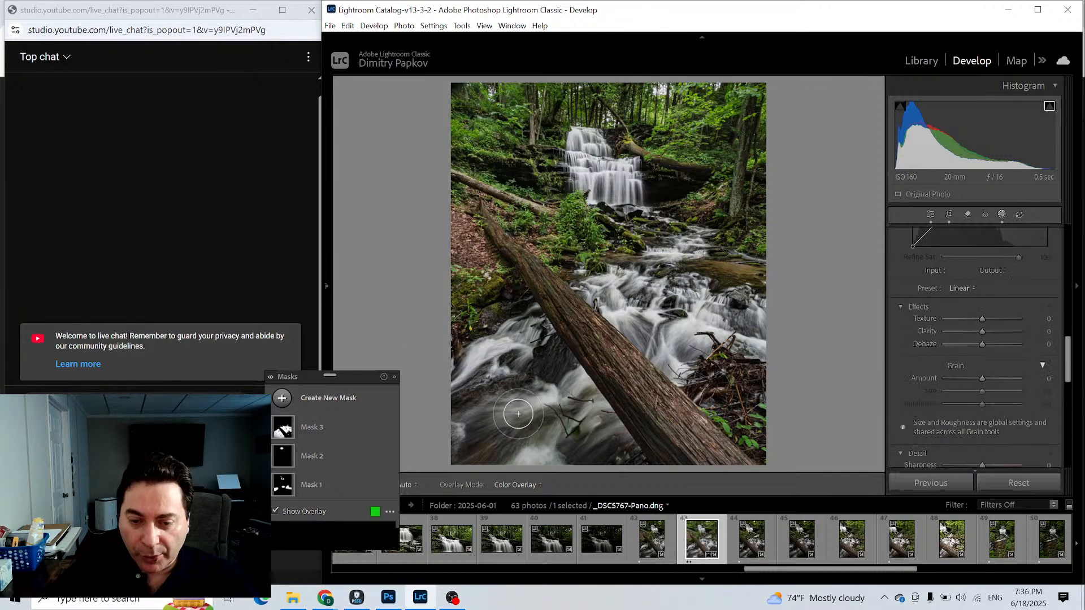
scroll(953, 352, up, 5)
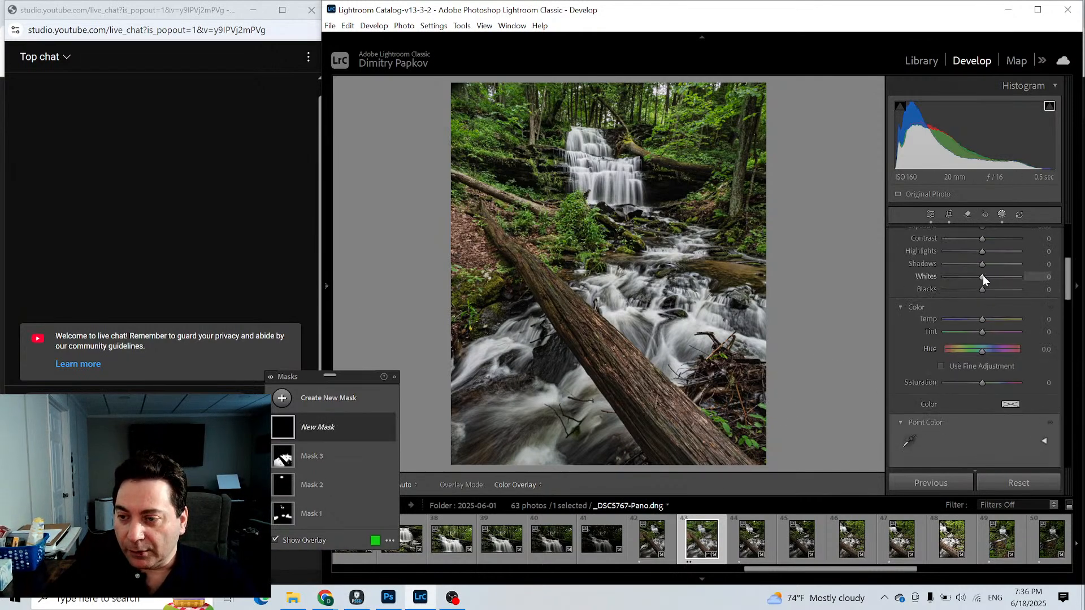
drag(982, 276, 986, 305)
scroll(971, 298, up, 2)
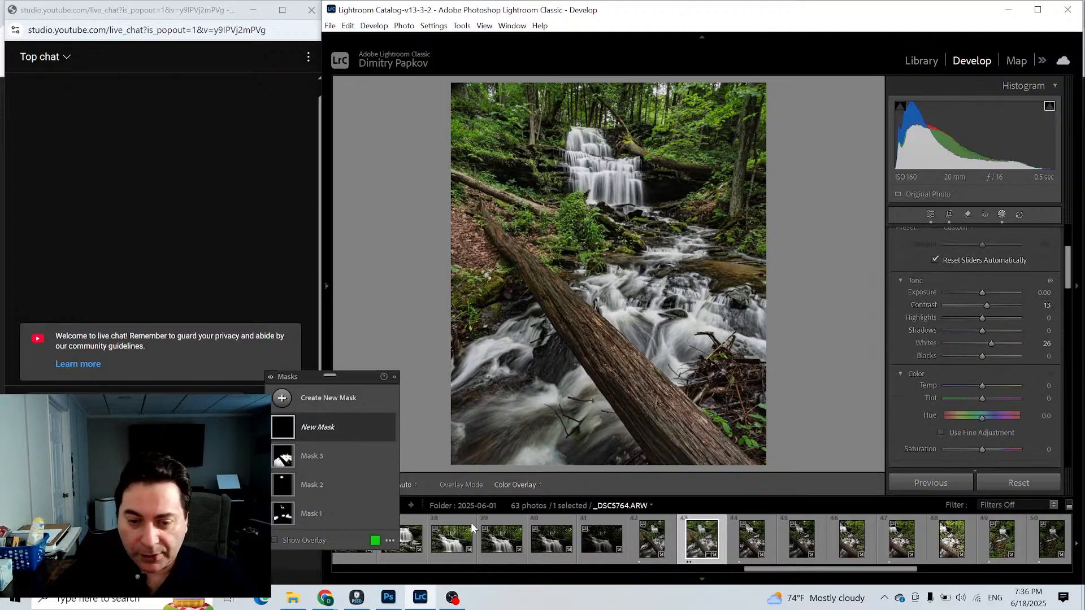
key(h)
mouse_move(547, 424)
mouse_down()
mouse_move(468, 457)
mouse_move(533, 419)
mouse_move(499, 456)
mouse_move(500, 440)
mouse_move(443, 429)
mouse_move(506, 418)
mouse_move(446, 441)
mouse_move(521, 436)
mouse_up()
key(h)
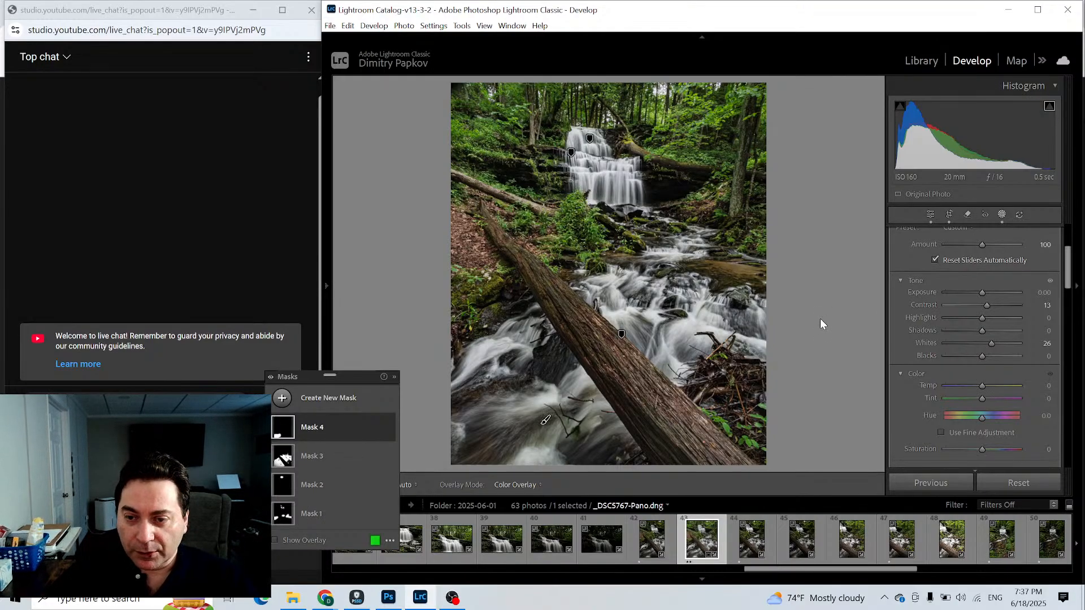
Create a radial gradient mask over the middle stream below the waterfall, with Exposure 0.28 and Highlights -16.
click(283, 399)
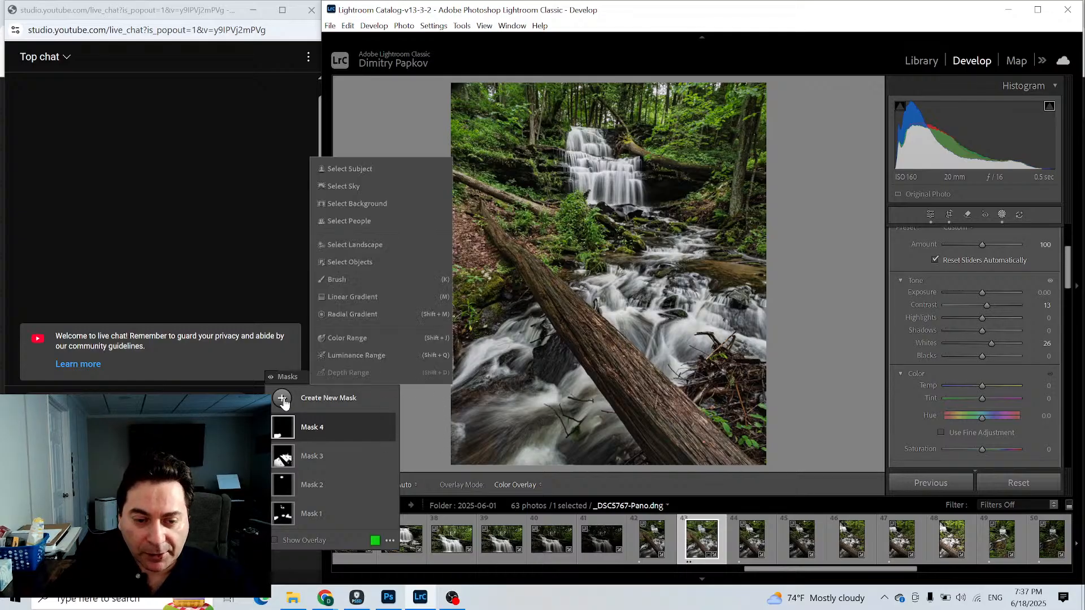
click(344, 313)
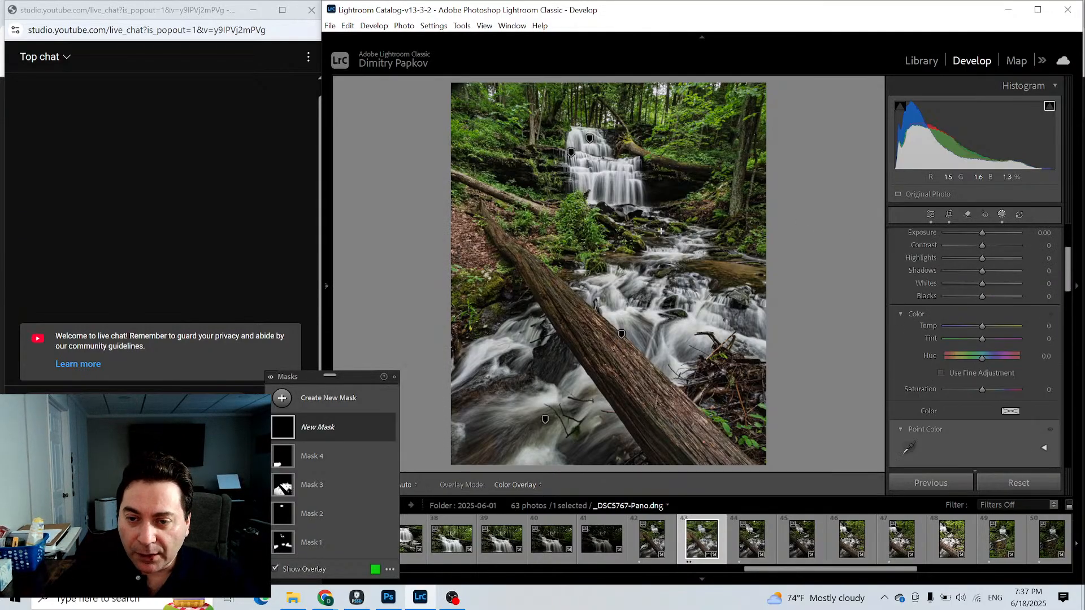
drag(660, 230, 708, 268)
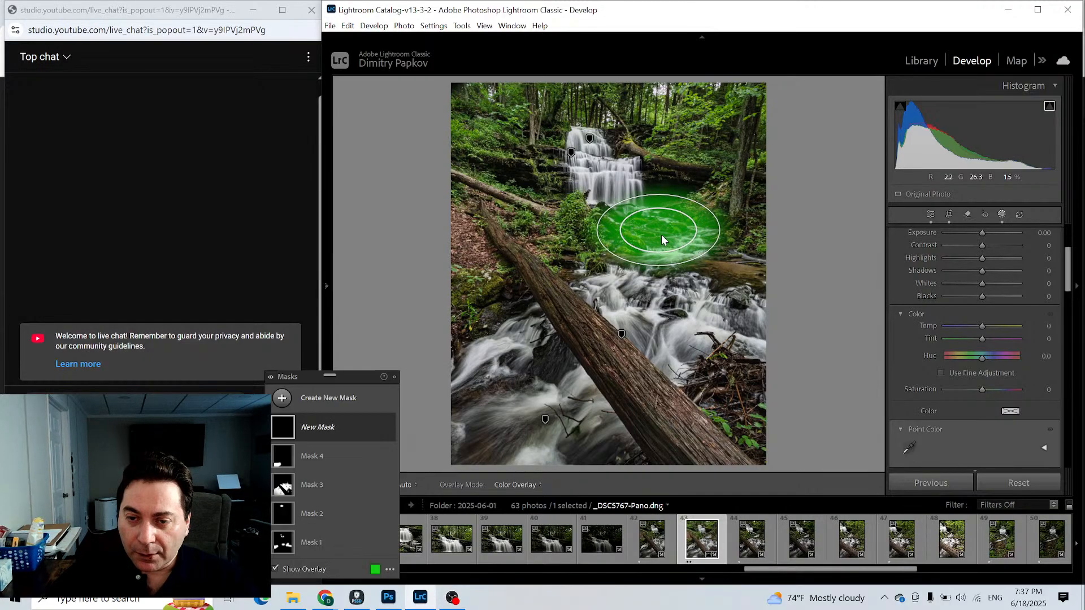
drag(661, 236, 681, 248)
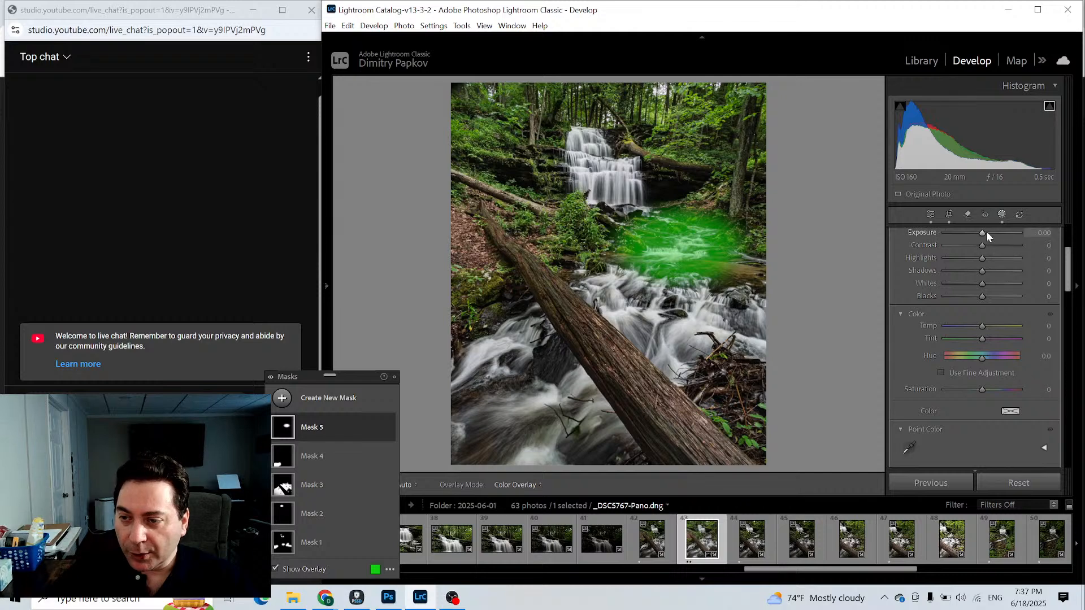
drag(983, 232, 973, 259)
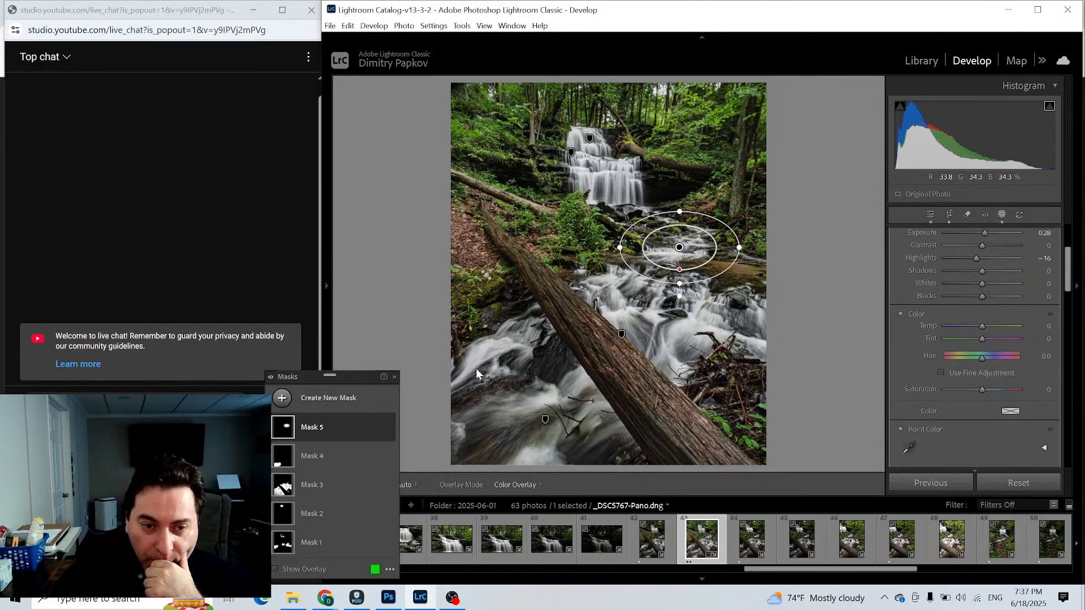
click(282, 397)
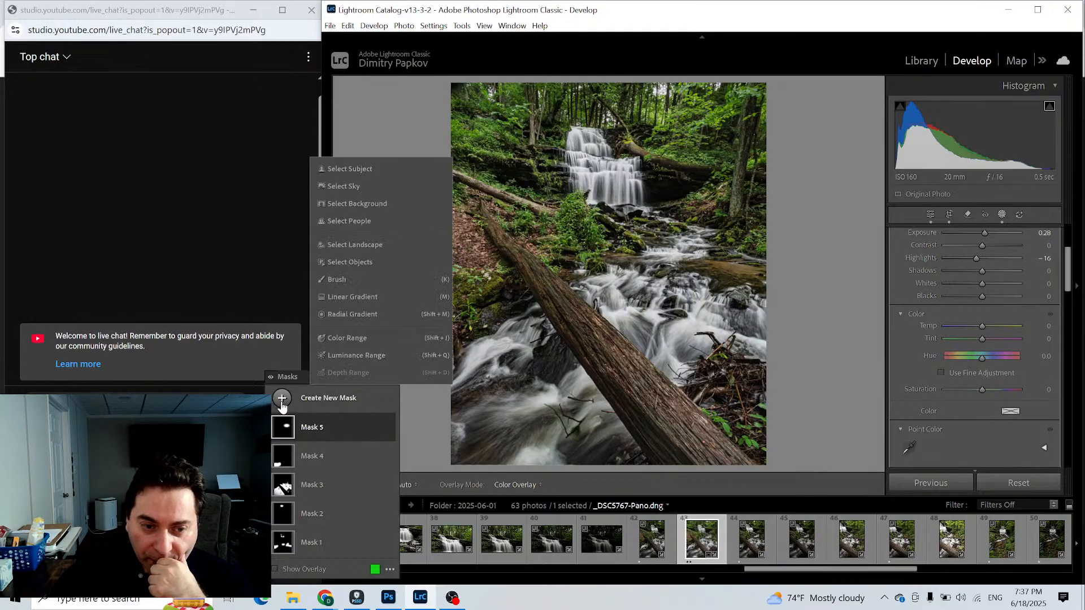
click(342, 314)
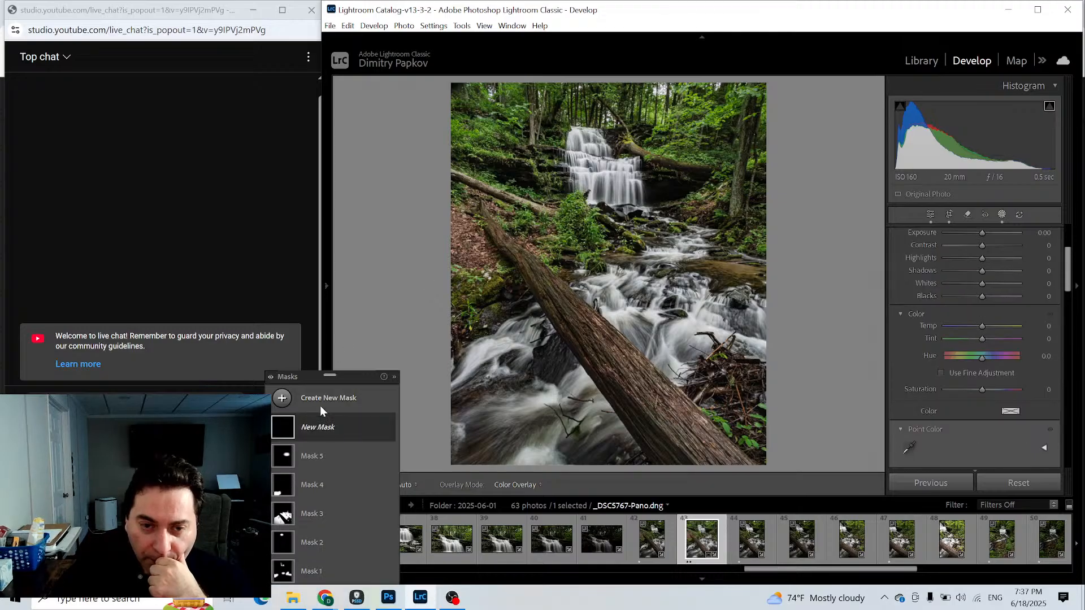
drag(508, 179, 606, 254)
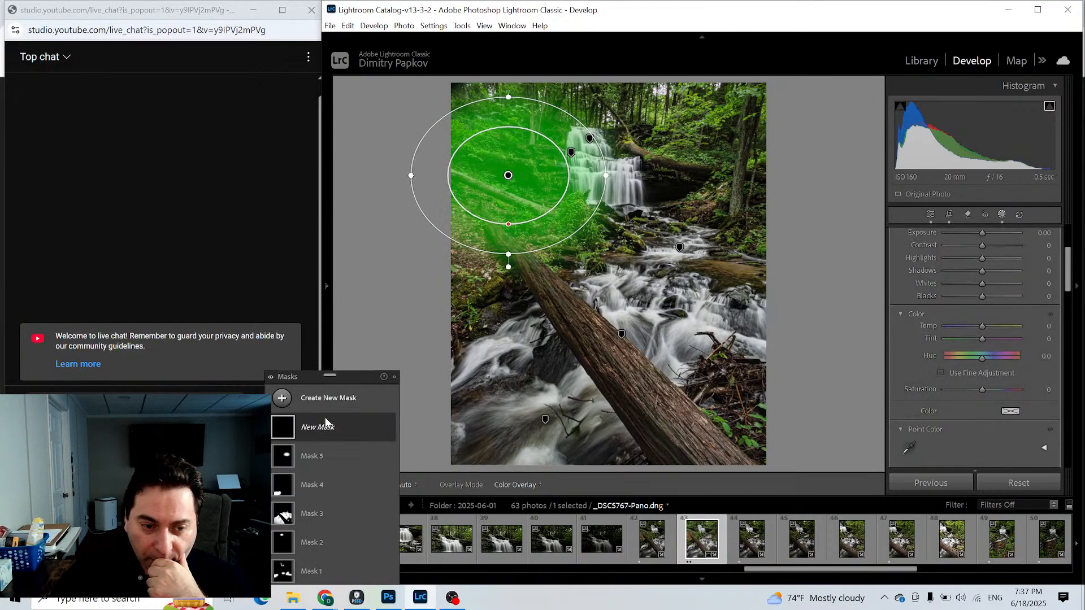
right_click(286, 432)
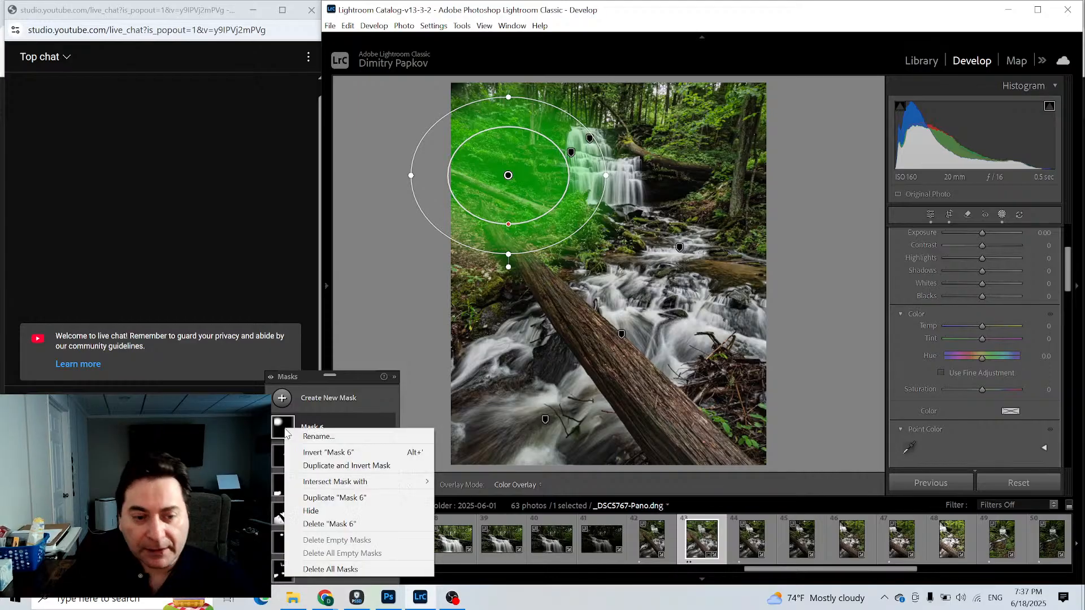
click(338, 524)
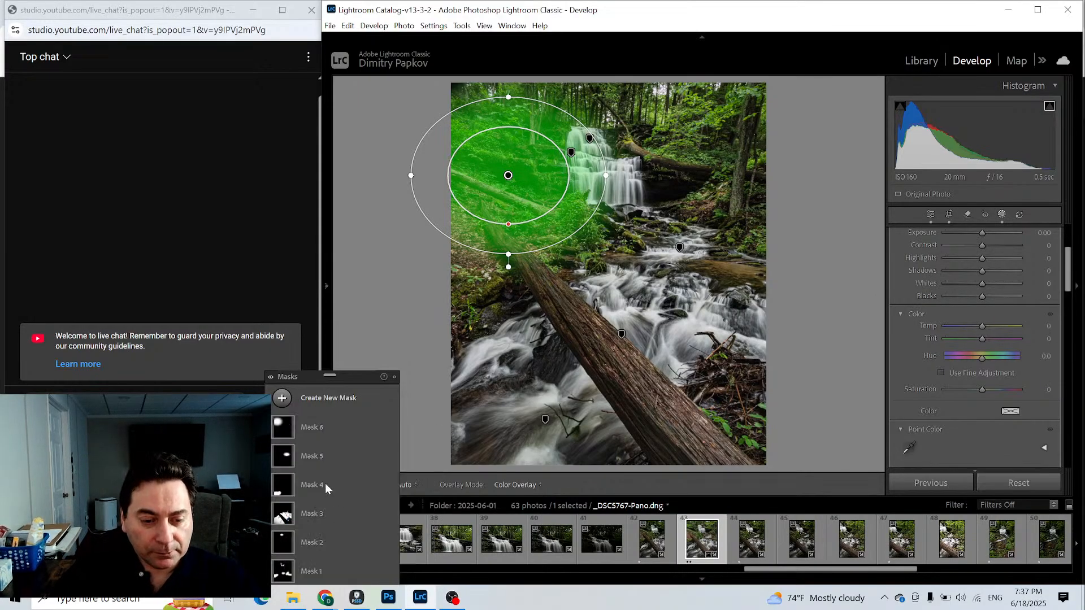
Create a linear gradient mask over the upper photo, fading from near its top edge down to the lower cascade.
click(298, 401)
click(355, 297)
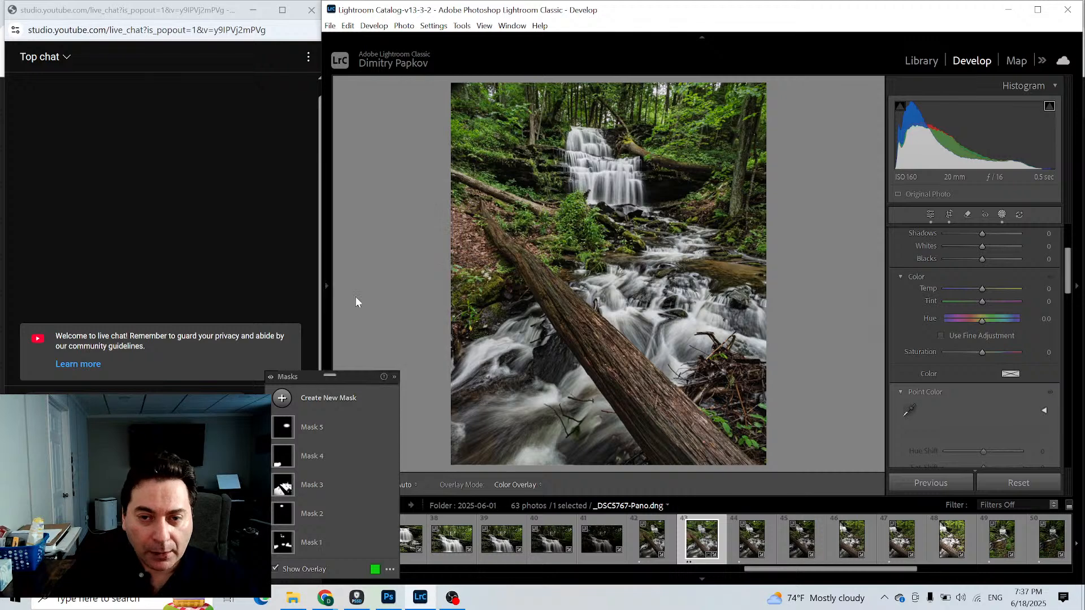
drag(600, 99, 596, 334)
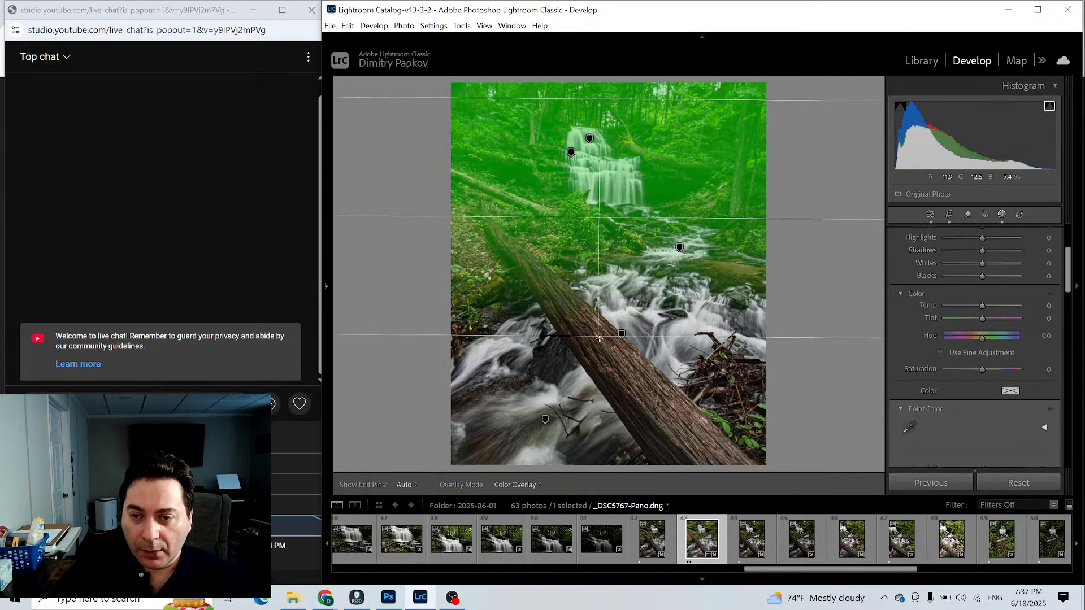
Set the upper linear gradient's Dehaze to -24 and Clarity to 34.
scroll(995, 392, down, 6)
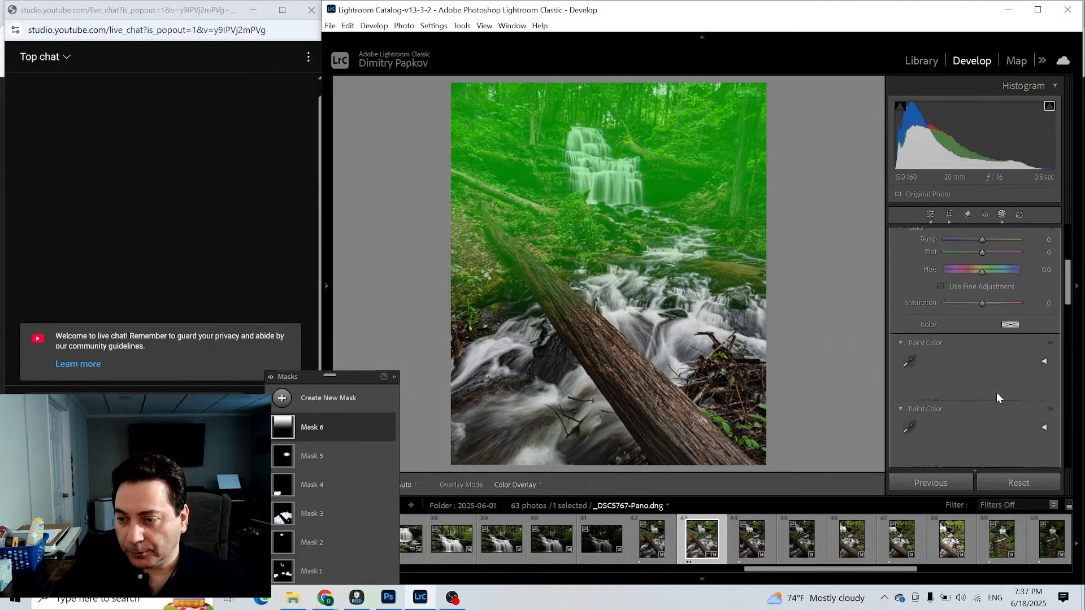
scroll(996, 392, down, 2)
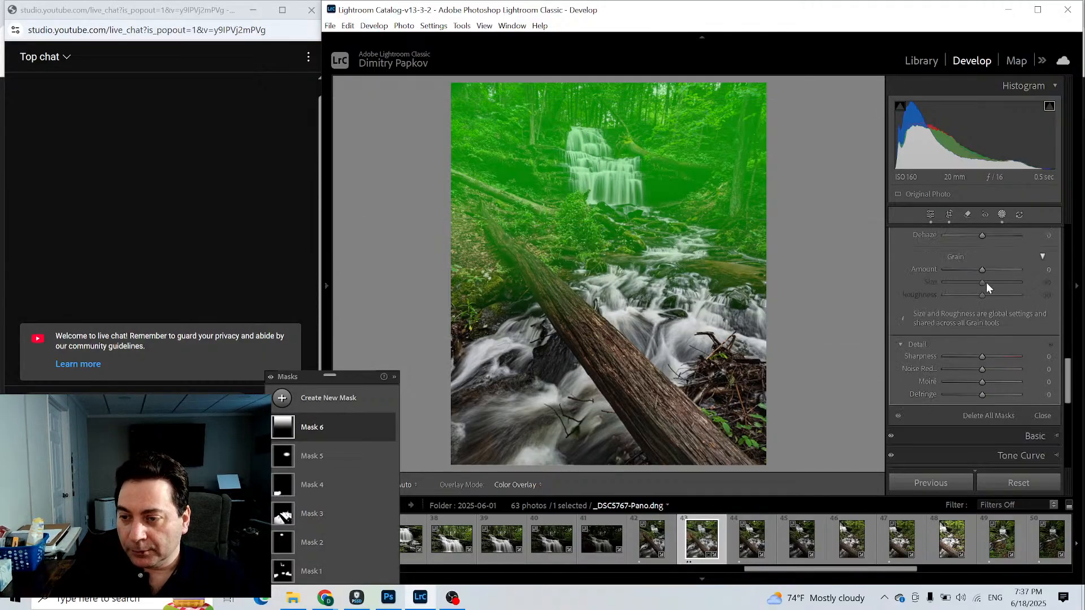
drag(983, 235, 971, 235)
scroll(995, 293, up, 10)
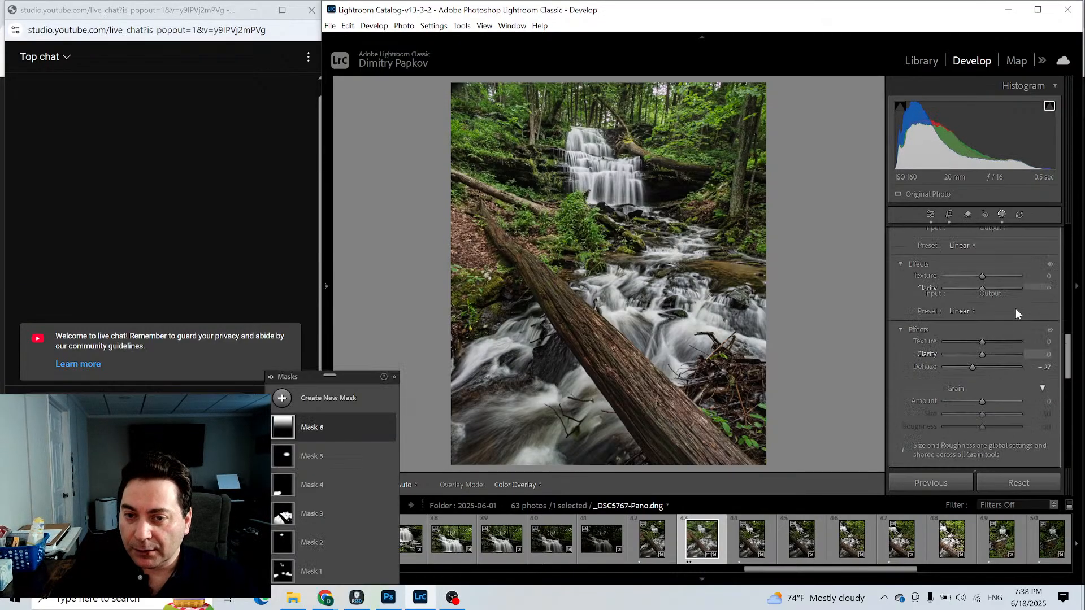
scroll(983, 358, down, 12)
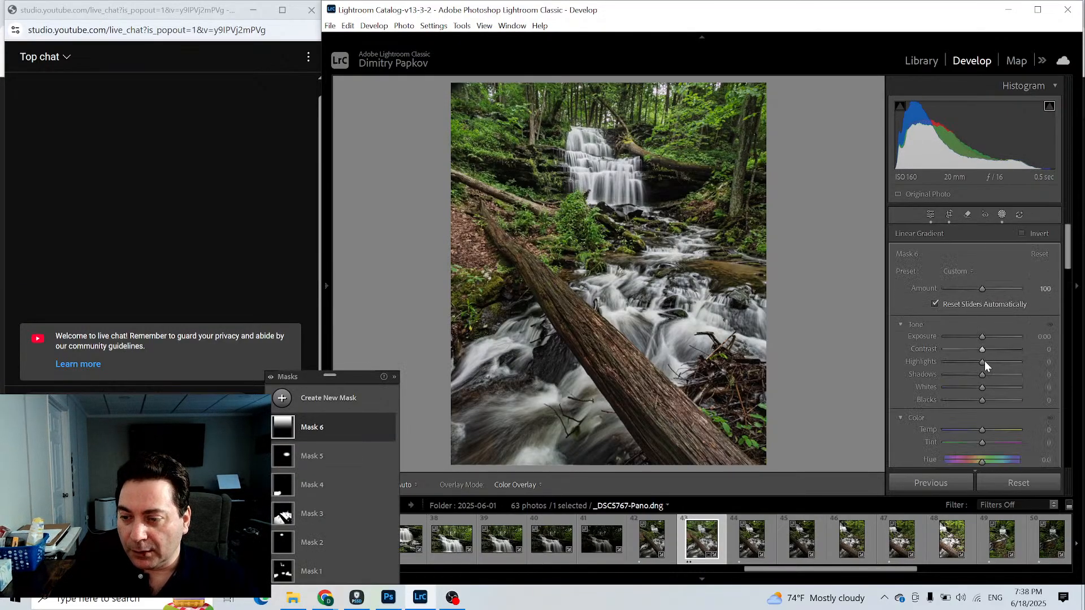
scroll(985, 366, up, 2)
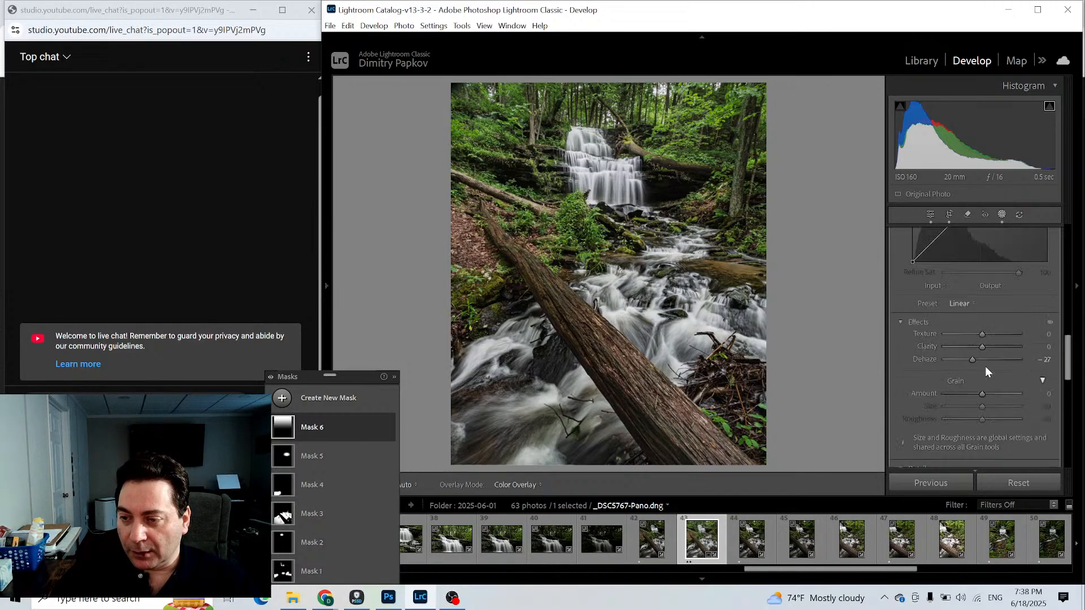
drag(968, 361, 995, 346)
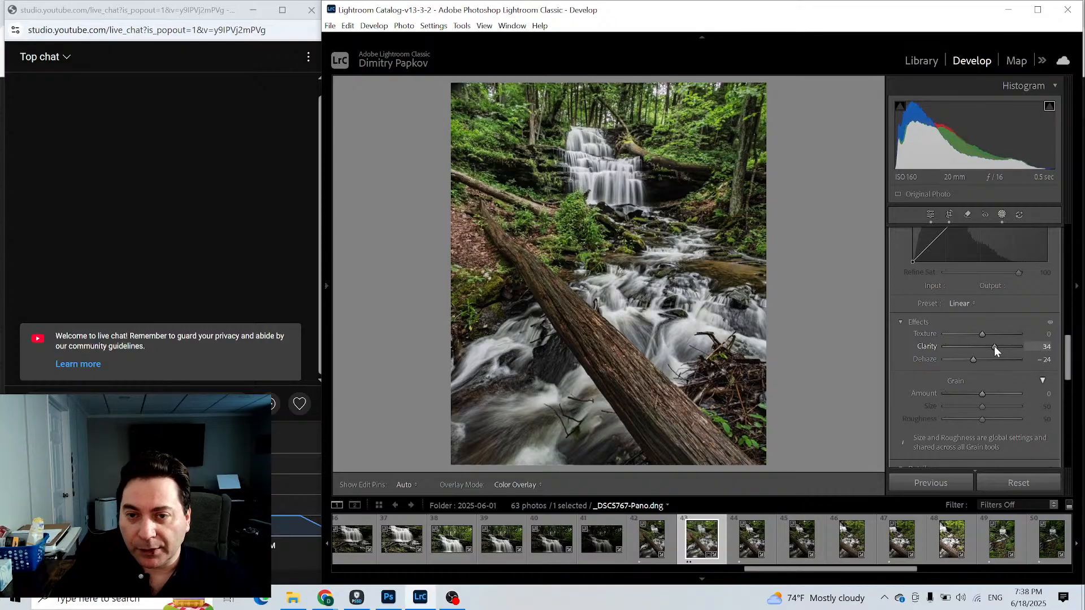
Set the upper linear gradient's Highlights to -22 and Exposure to 0.14, and reduce the mask's Amount to 81.
scroll(988, 373, up, 10)
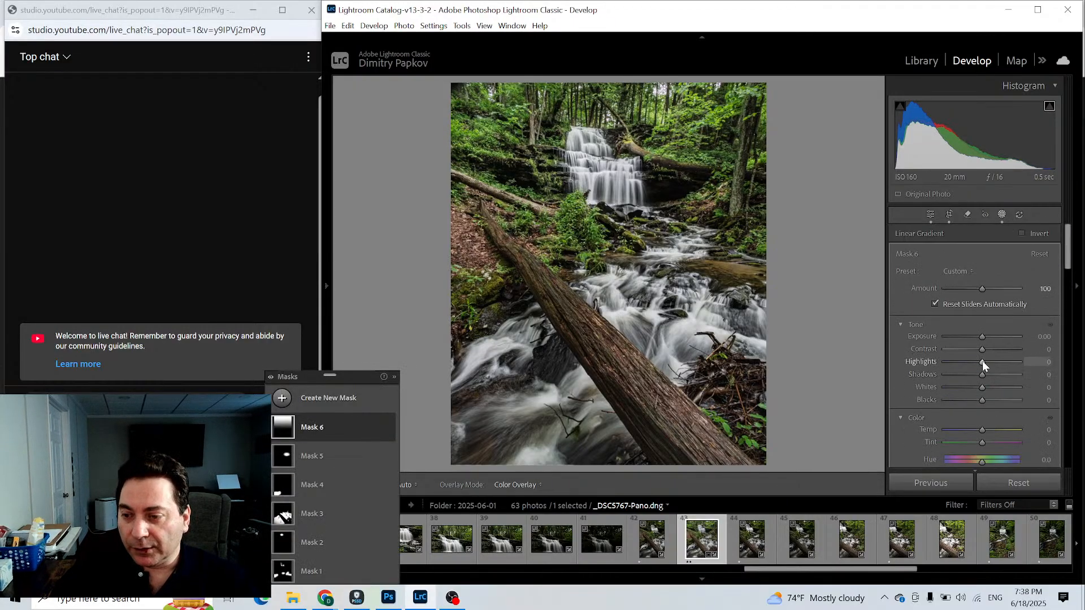
drag(982, 362, 983, 338)
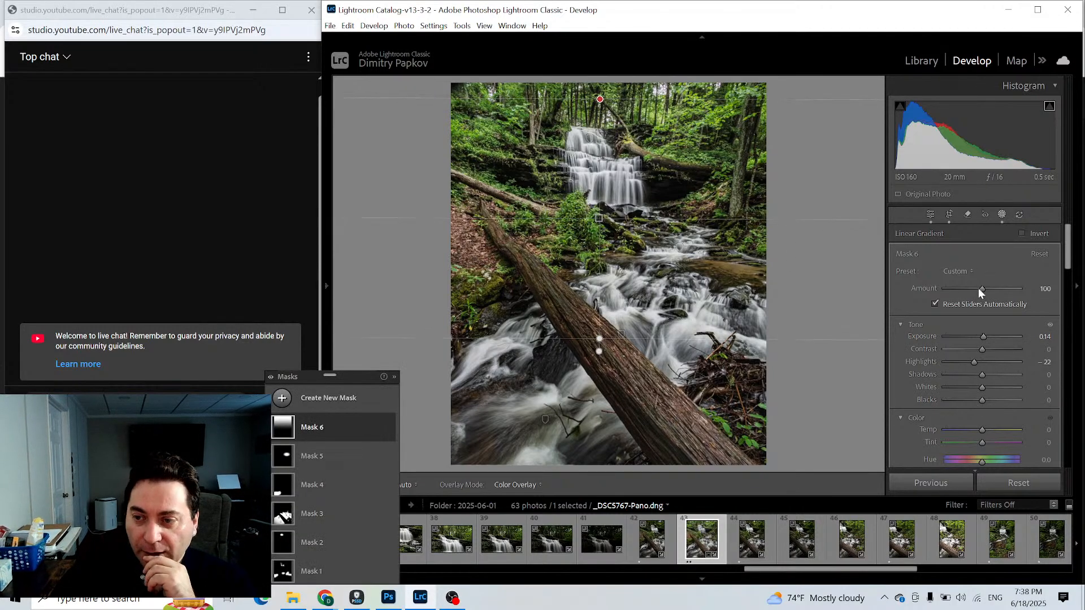
drag(982, 289, 975, 289)
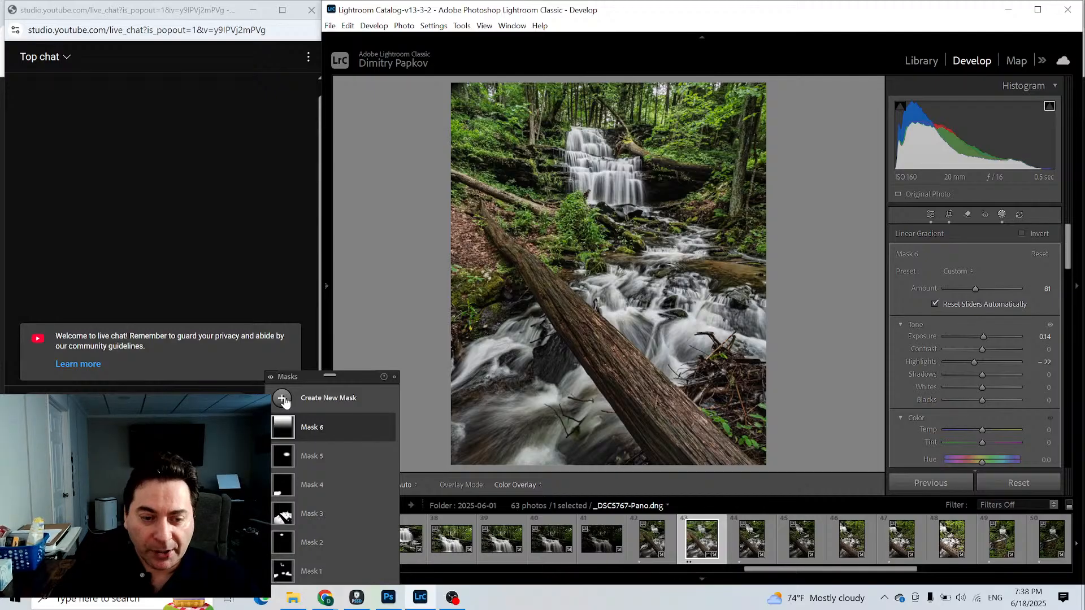
Create a linear gradient mask rising from the foreground water to the top of the lower cascade, and set its Exposure to -0.42.
click(308, 410)
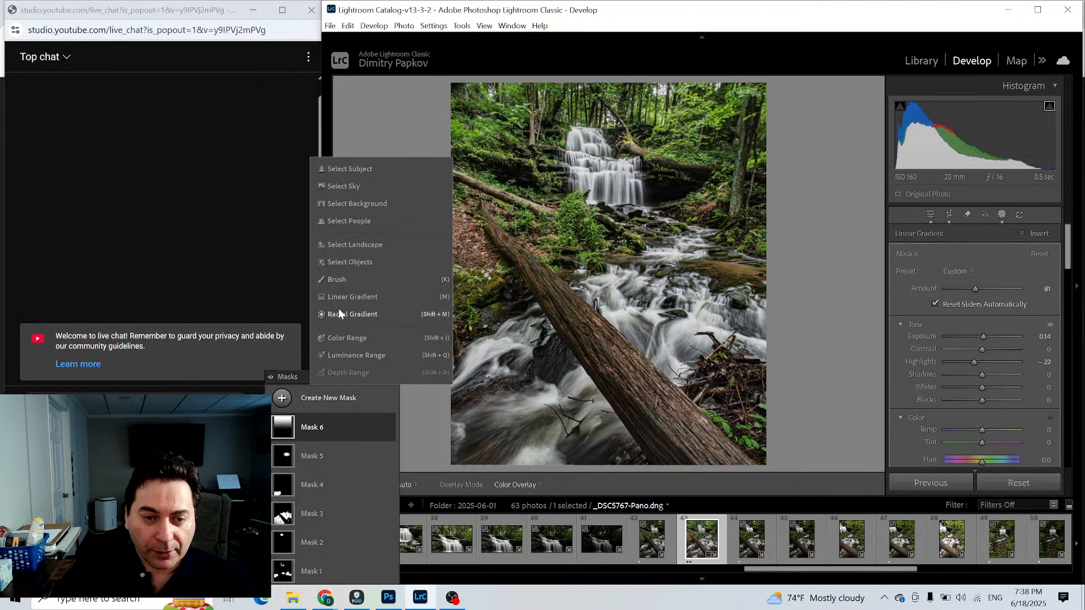
click(344, 301)
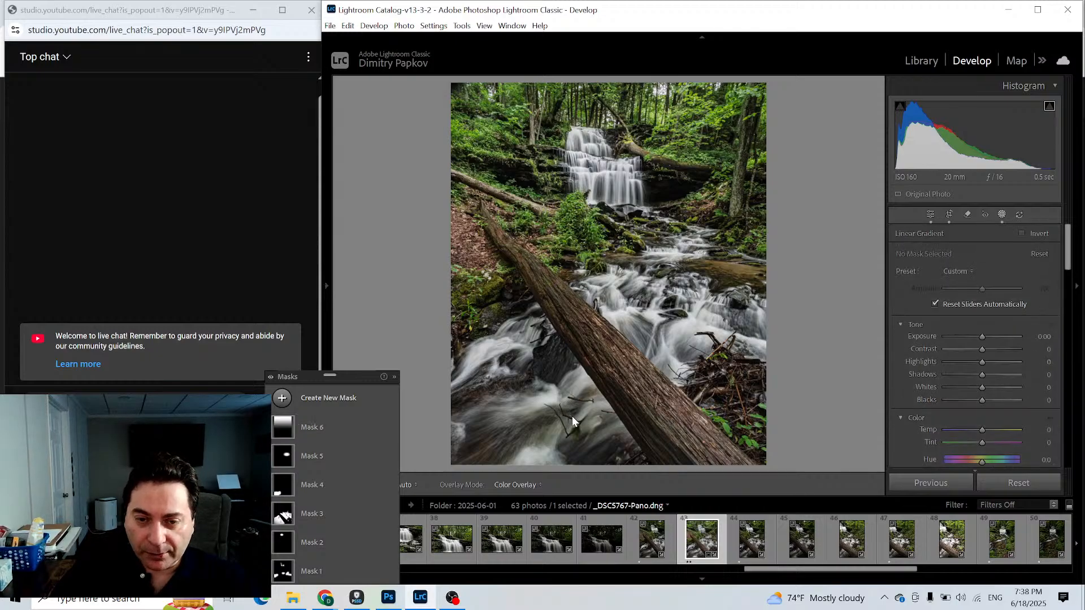
drag(591, 421, 593, 289)
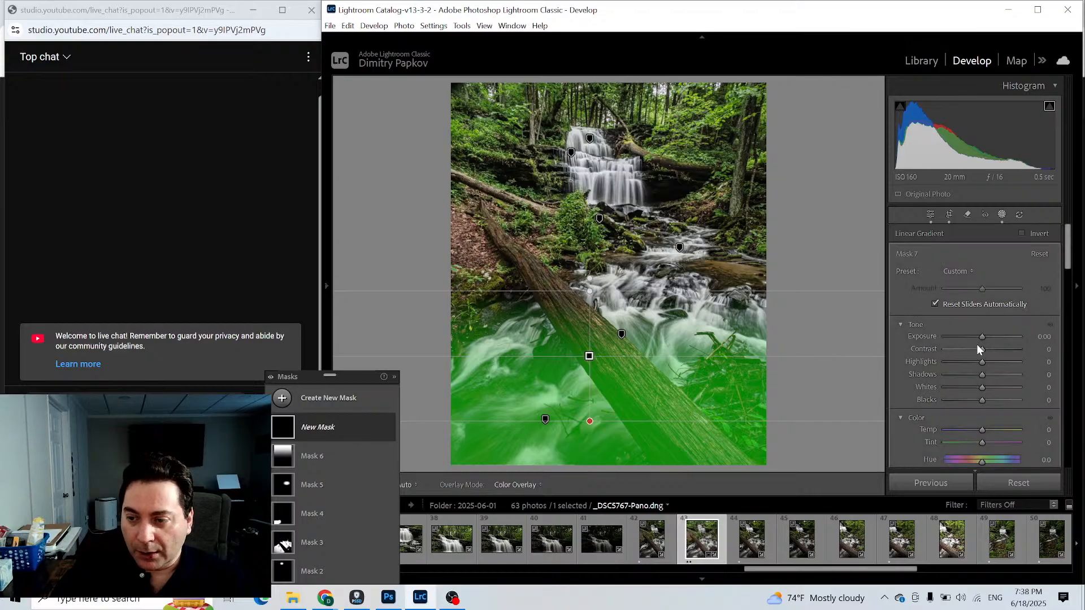
drag(982, 337, 978, 332)
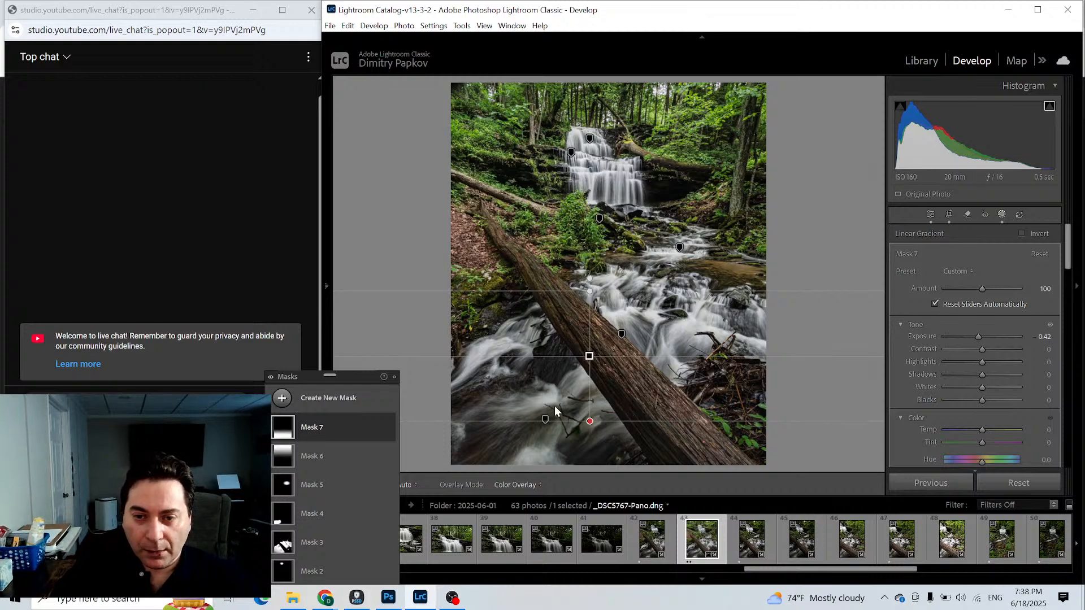
Create a landscape mask of the Water area and cool it to Temp -7.
click(282, 398)
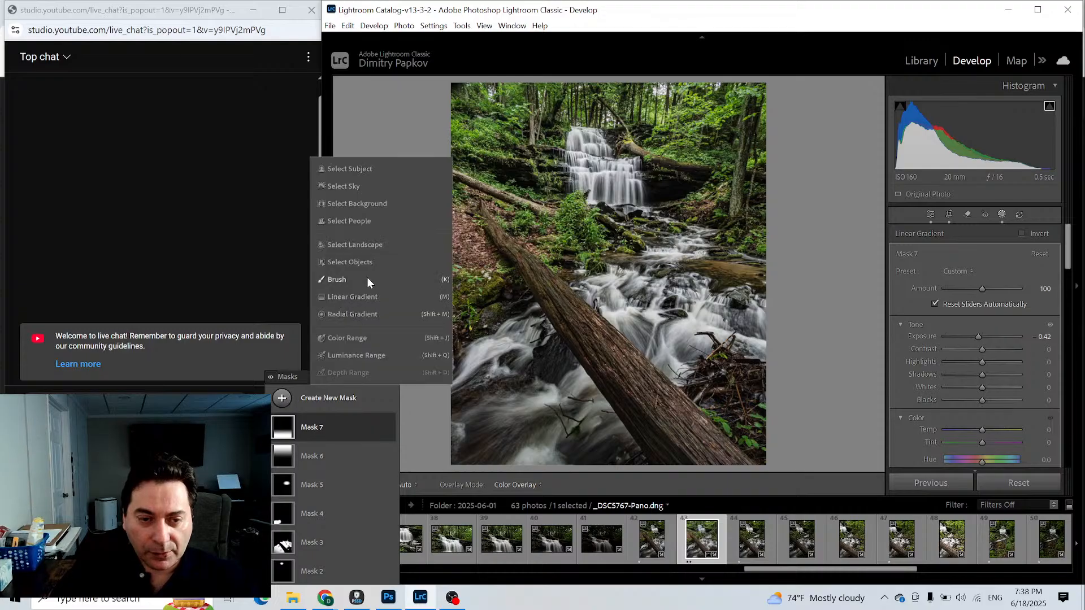
click(360, 245)
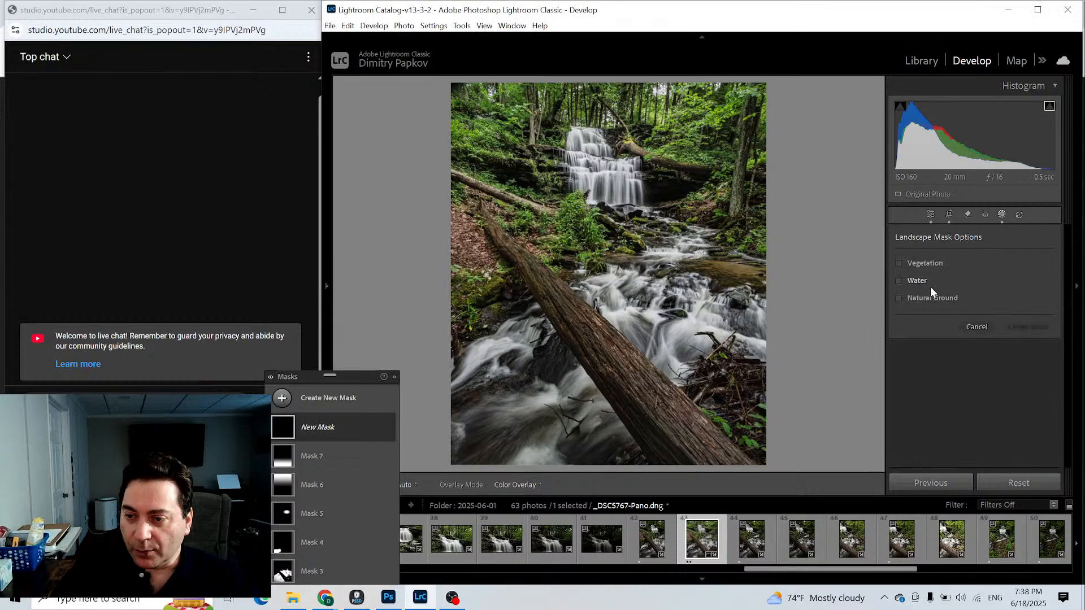
click(916, 279)
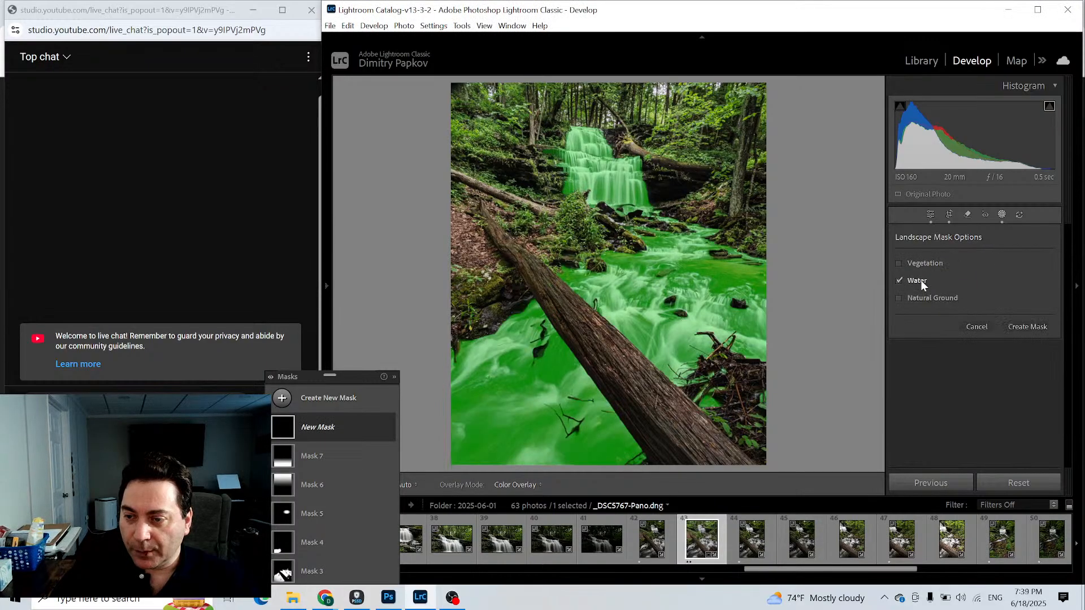
click(1010, 327)
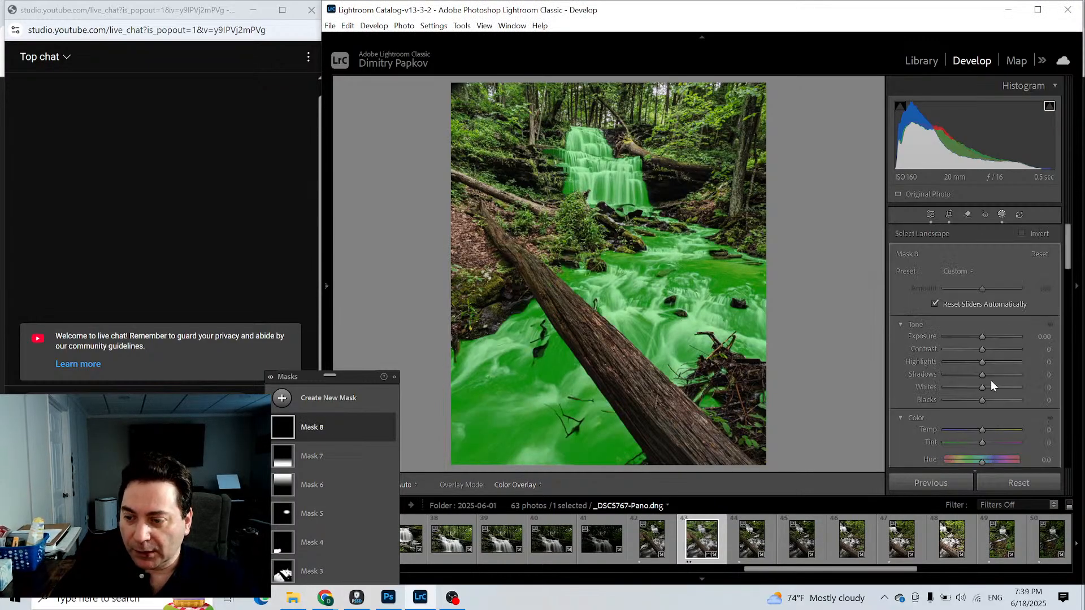
click(982, 430)
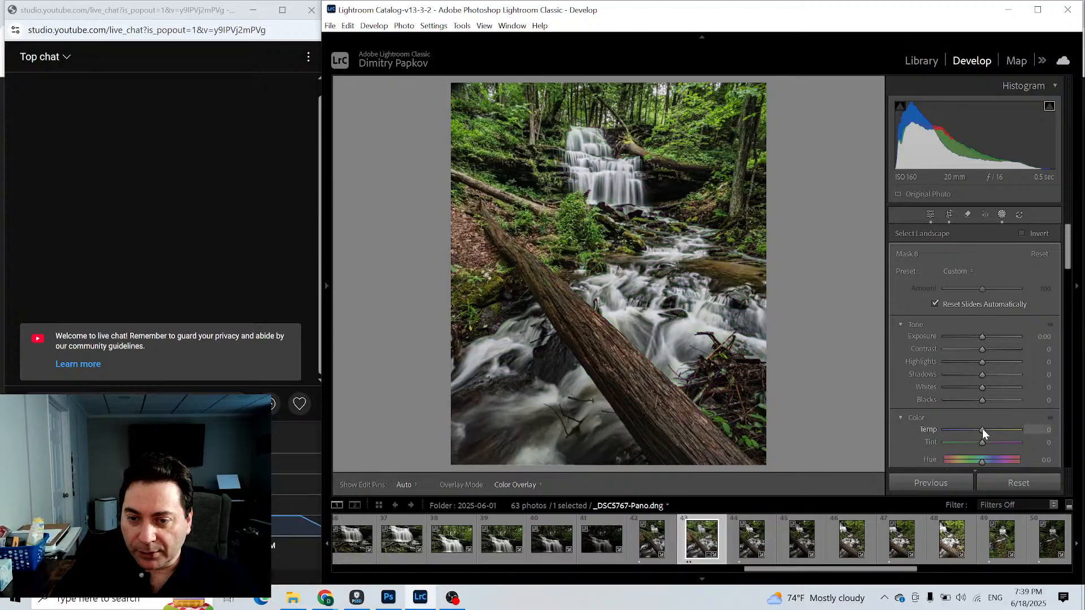
drag(981, 429, 981, 428)
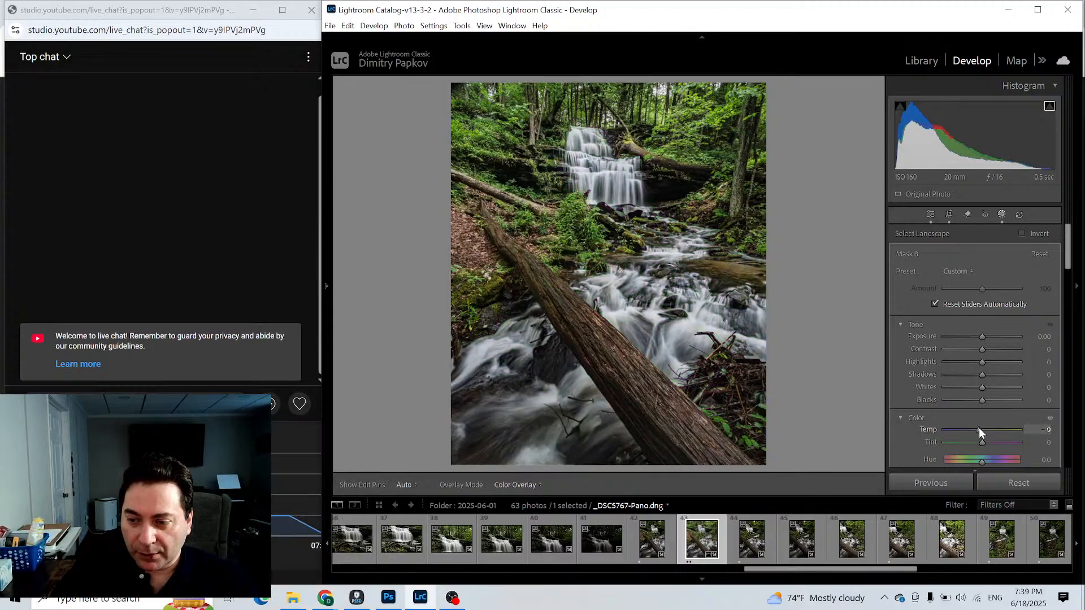
drag(978, 427, 980, 428)
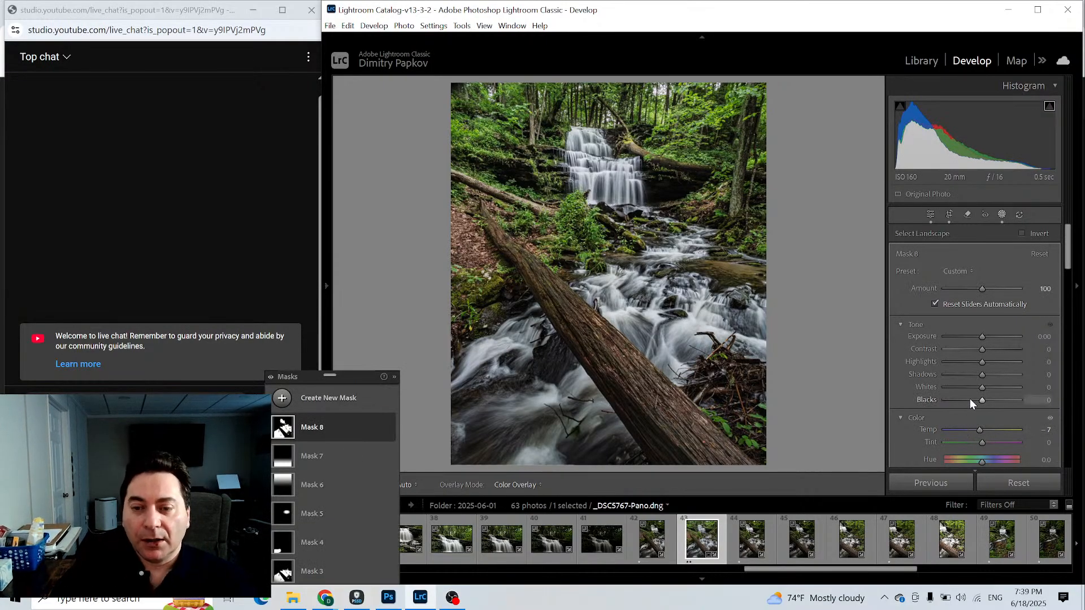
Create a landscape mask of the Vegetation area and warm it to Temp 6.
click(283, 400)
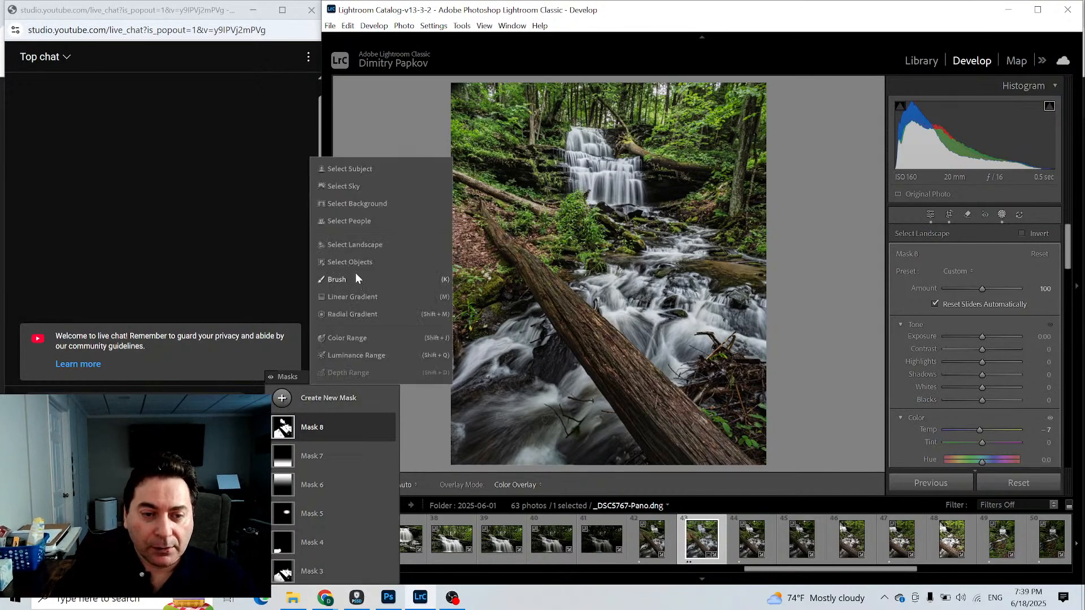
click(355, 245)
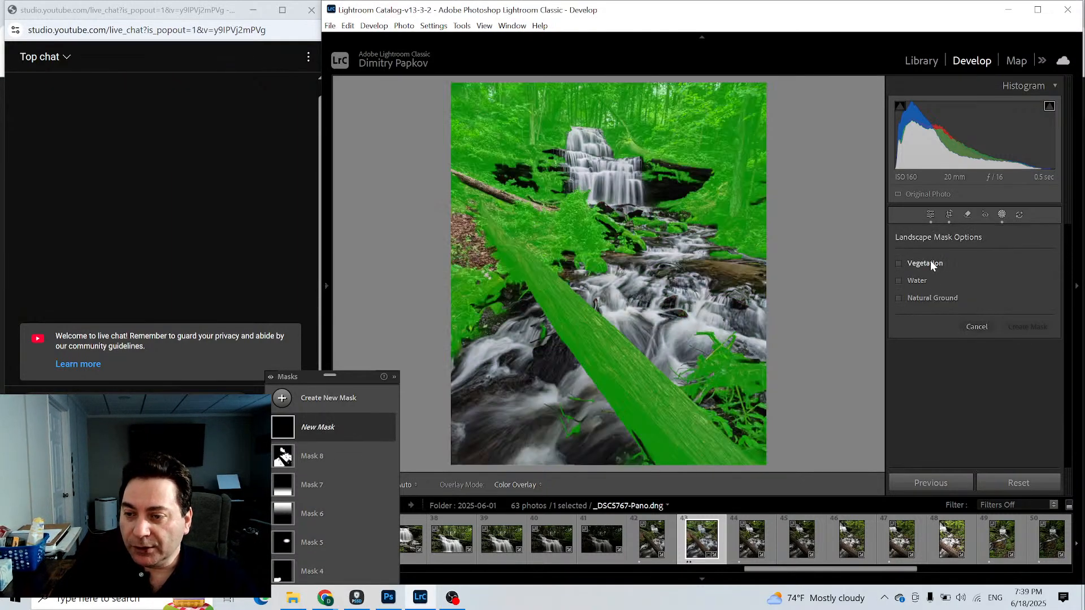
click(931, 265)
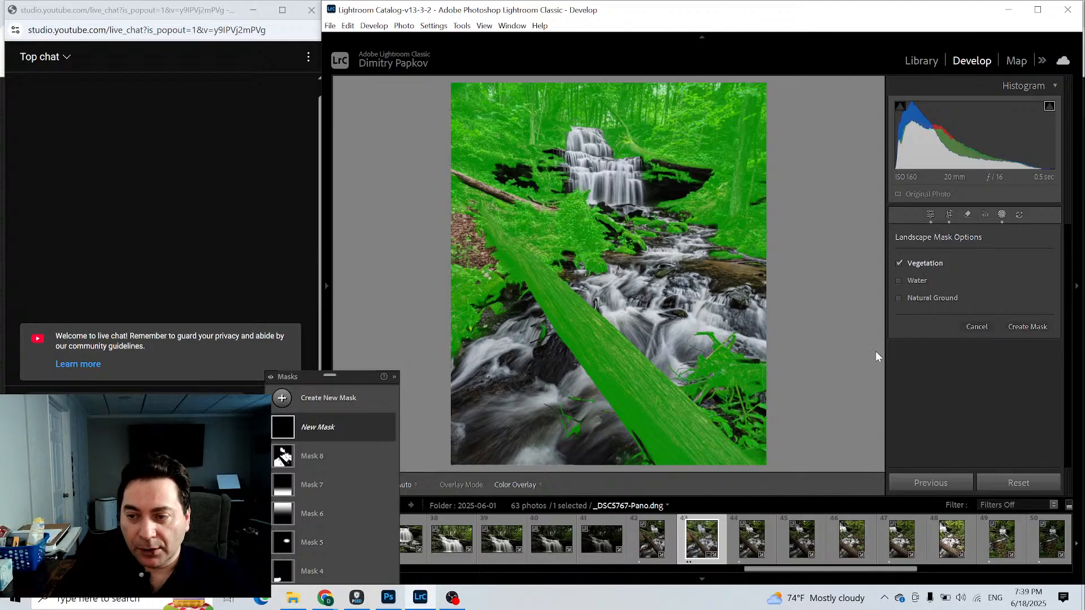
click(1019, 327)
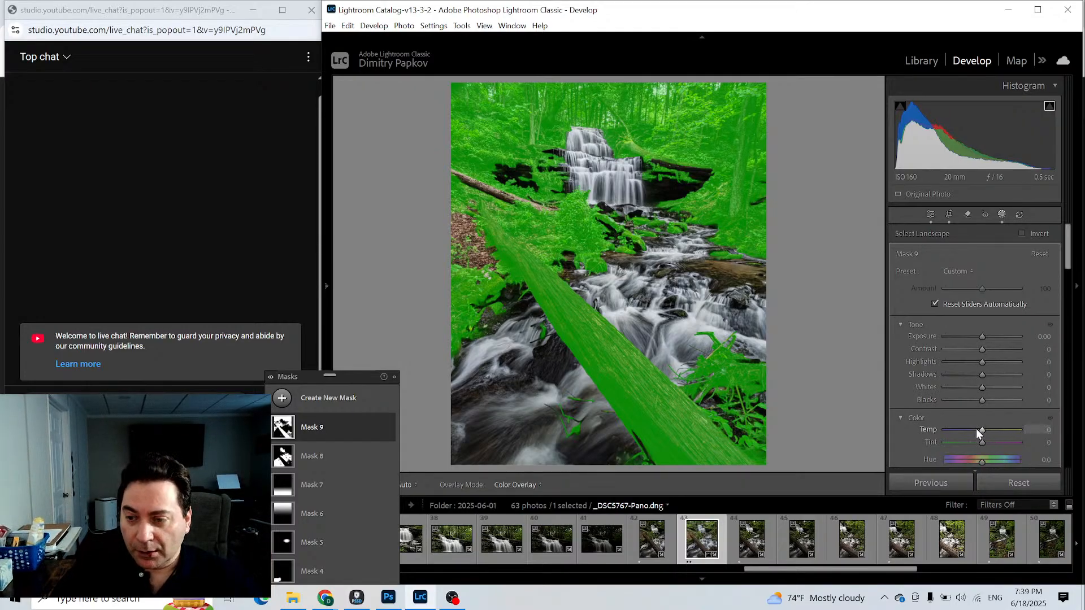
drag(983, 429, 986, 428)
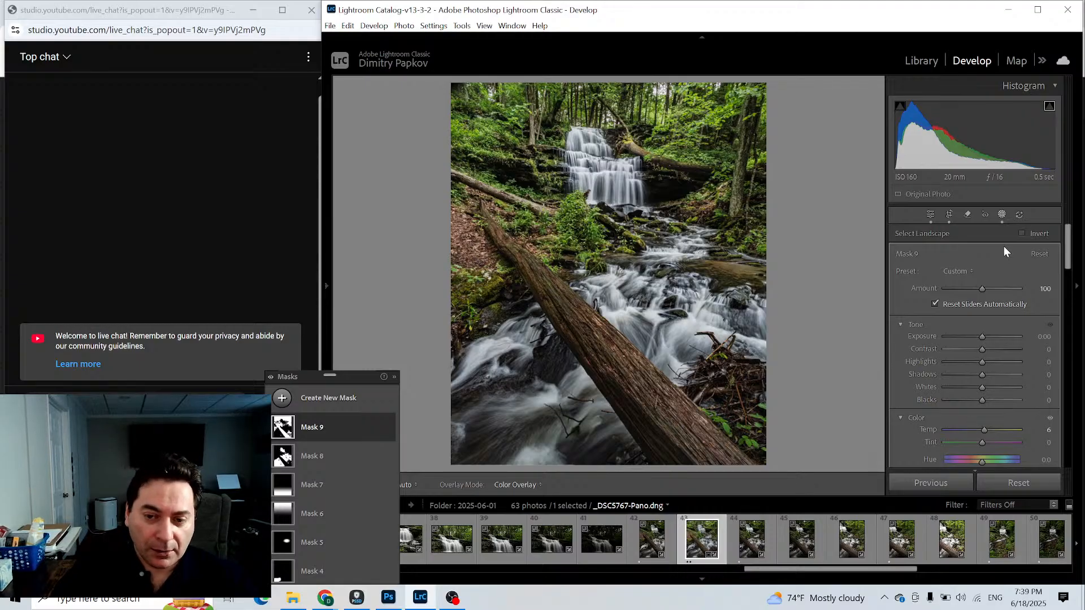
Create an object mask of the large fallen log by brushing over its full length.
click(281, 405)
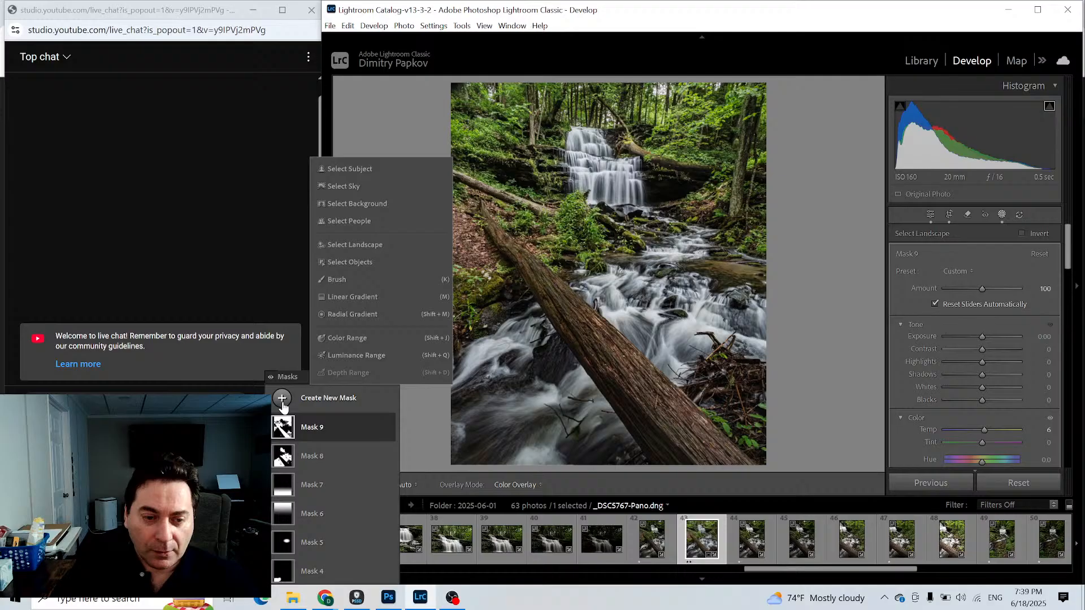
click(343, 263)
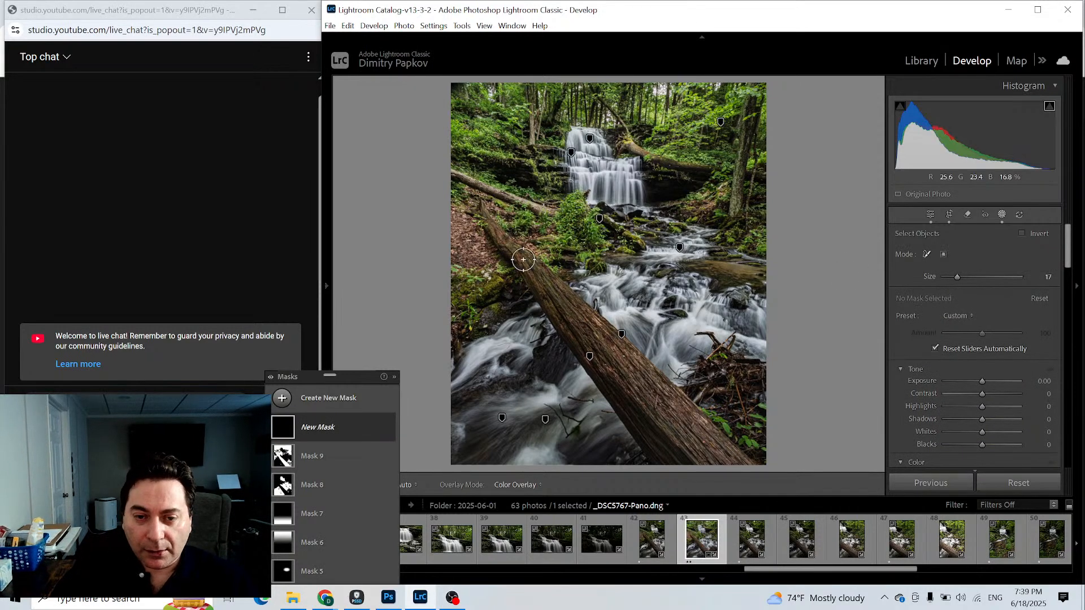
mouse_move(478, 204)
mouse_down()
mouse_move(544, 273)
mouse_move(549, 284)
mouse_move(529, 264)
mouse_move(662, 461)
mouse_move(747, 476)
mouse_move(591, 328)
mouse_up()
mouse_move(550, 275)
mouse_down()
mouse_move(635, 345)
mouse_move(711, 432)
mouse_up()
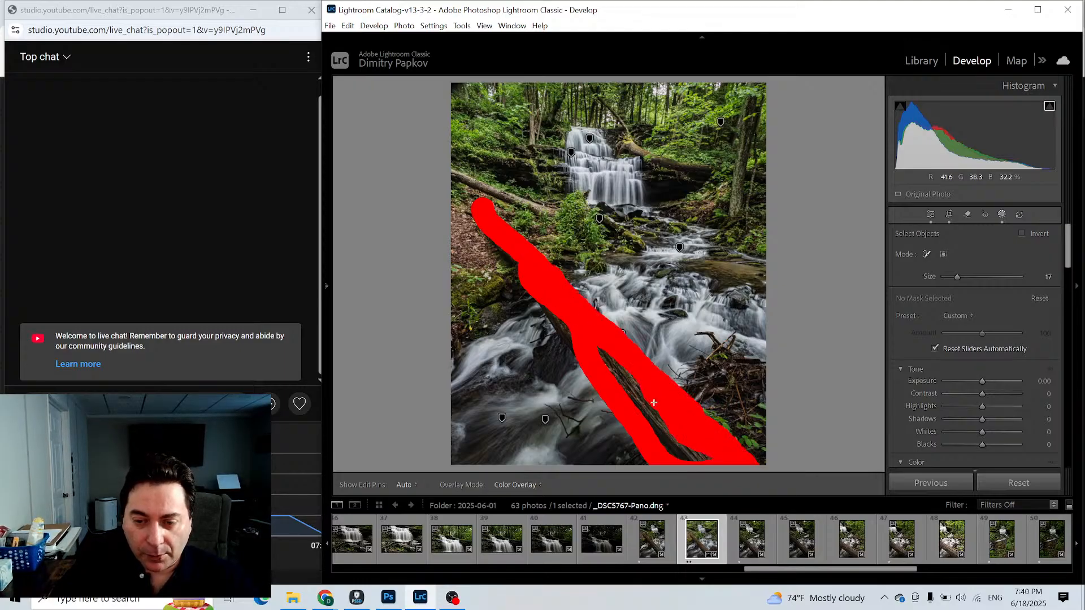
mouse_move(654, 403)
mouse_down()
mouse_move(599, 341)
mouse_move(682, 463)
mouse_move(689, 454)
mouse_up()
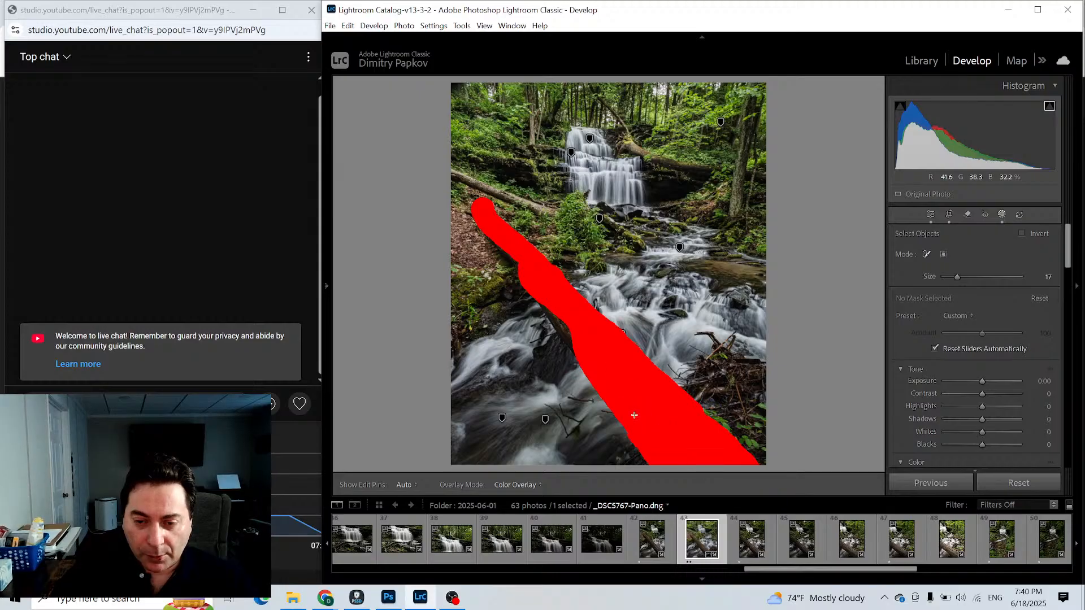
drag(634, 415, 543, 297)
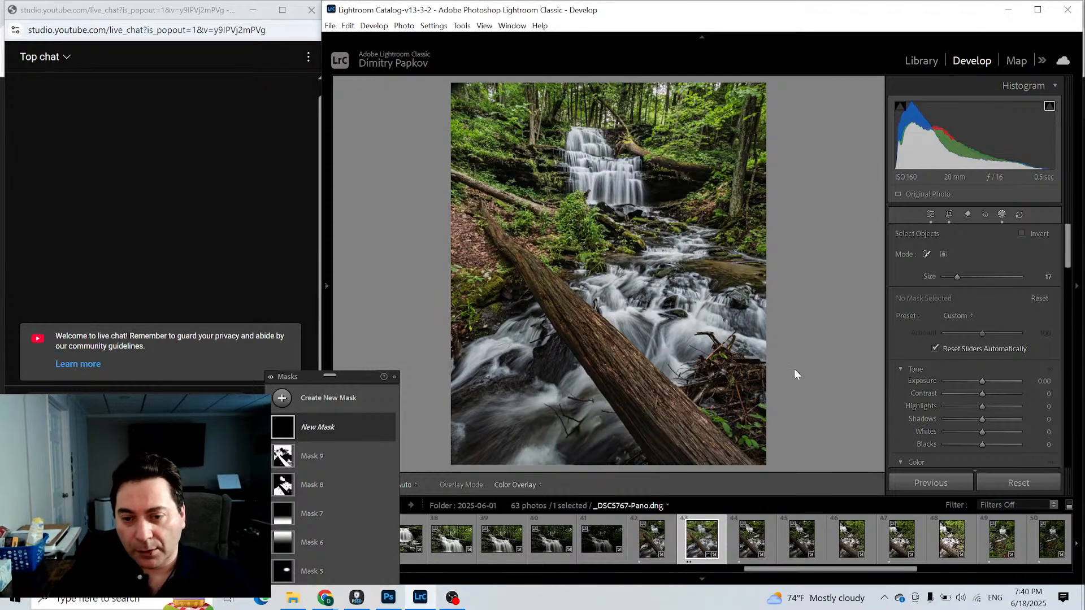
Set the log mask's Exposure to 0.28, Contrast to 12, Whites to 12, Texture to 26 and Clarity to 14.
drag(978, 336, 985, 349)
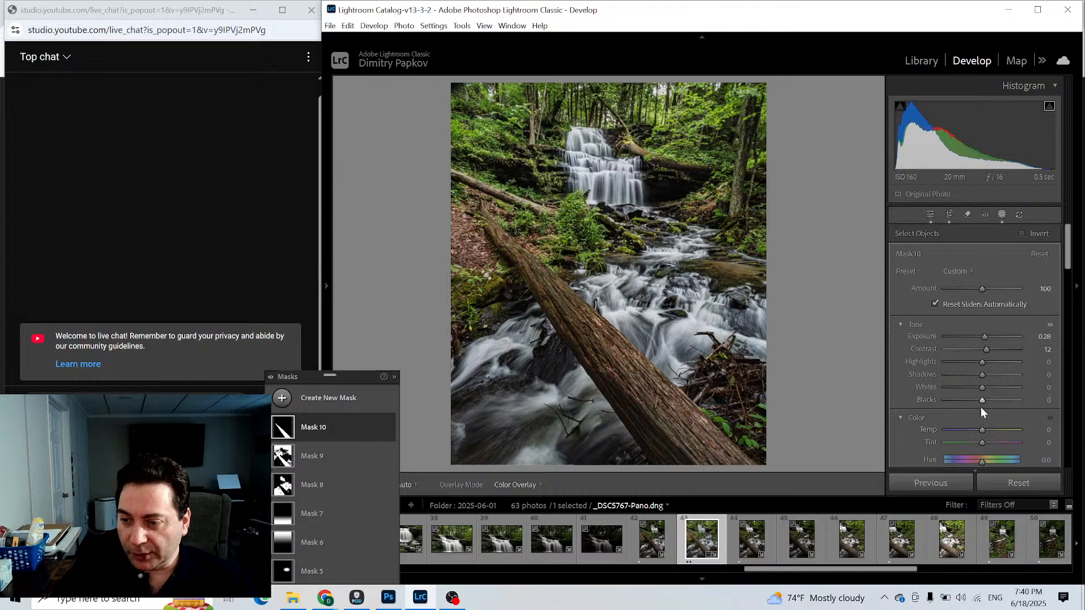
drag(982, 400, 987, 388)
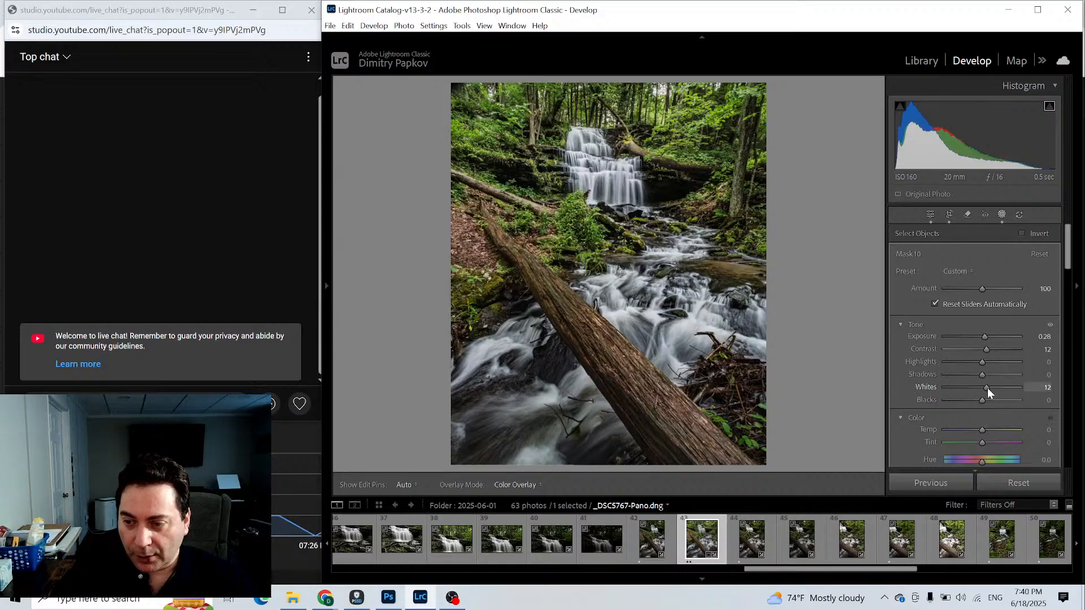
scroll(965, 419, down, 5)
scroll(960, 397, down, 5)
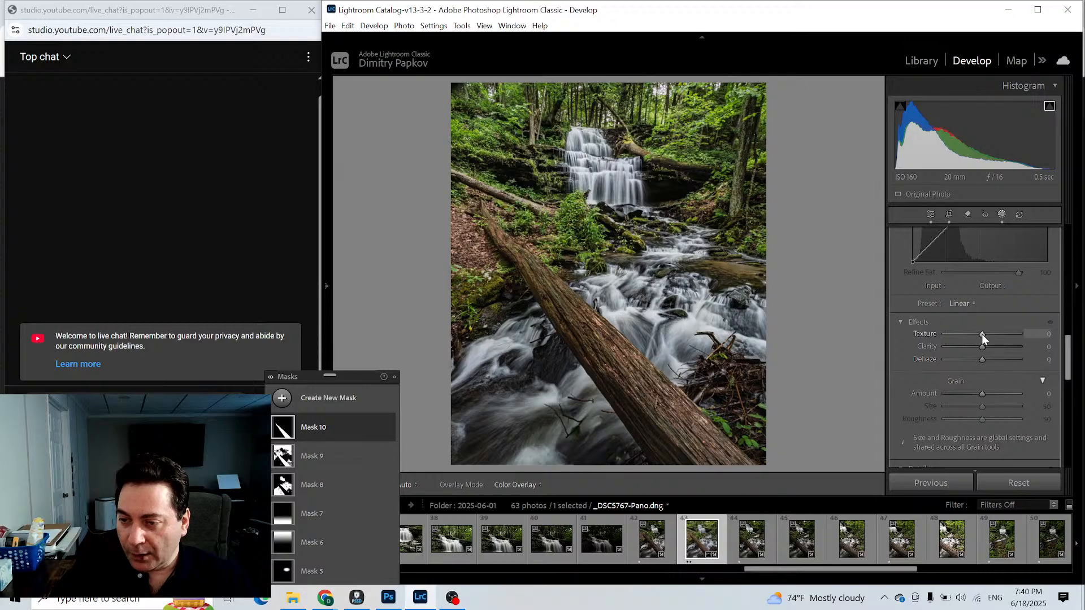
drag(982, 334, 987, 349)
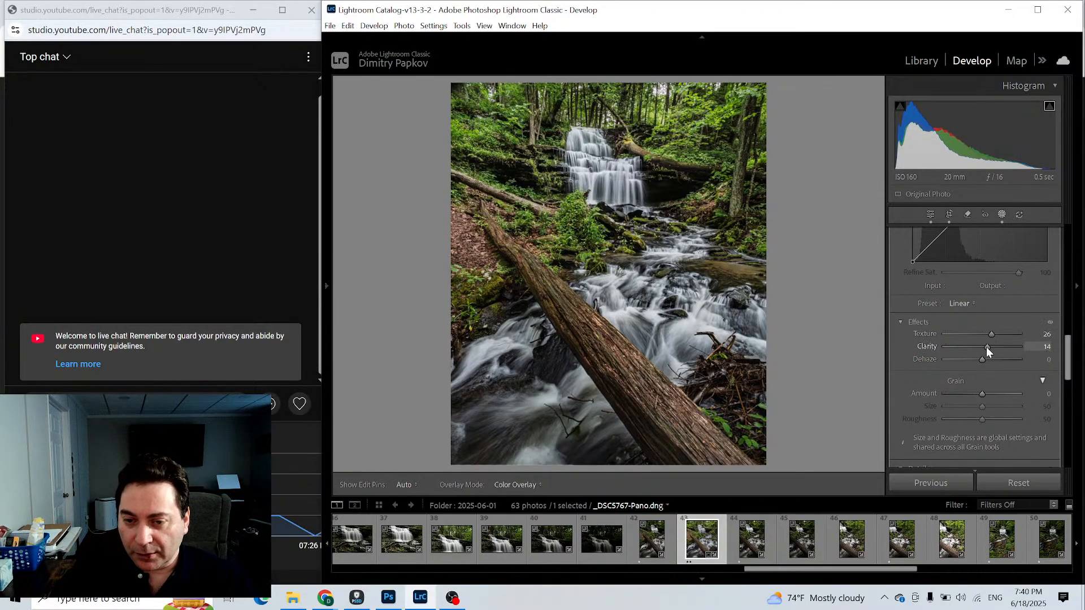
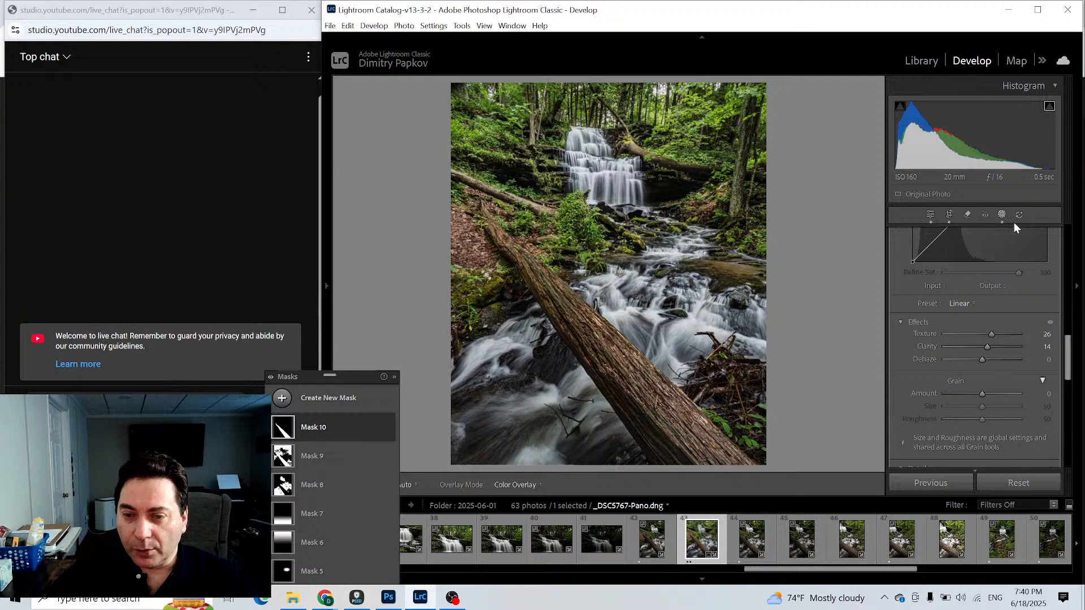
Create an inverted radial gradient mask centred on the photo, extending past its edges, and set its Exposure to -0.88.
click(283, 399)
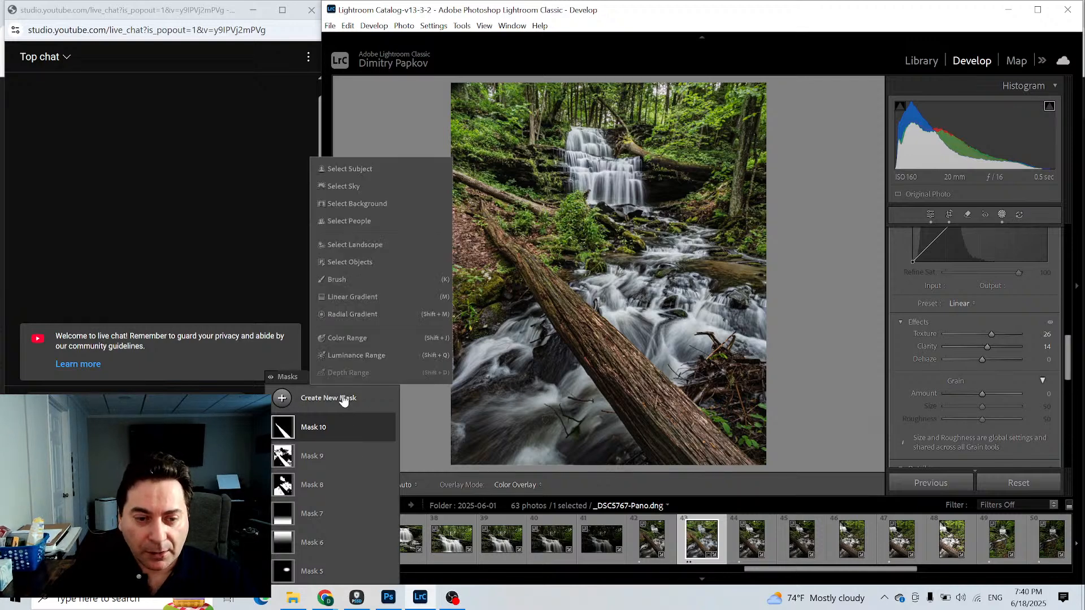
click(342, 314)
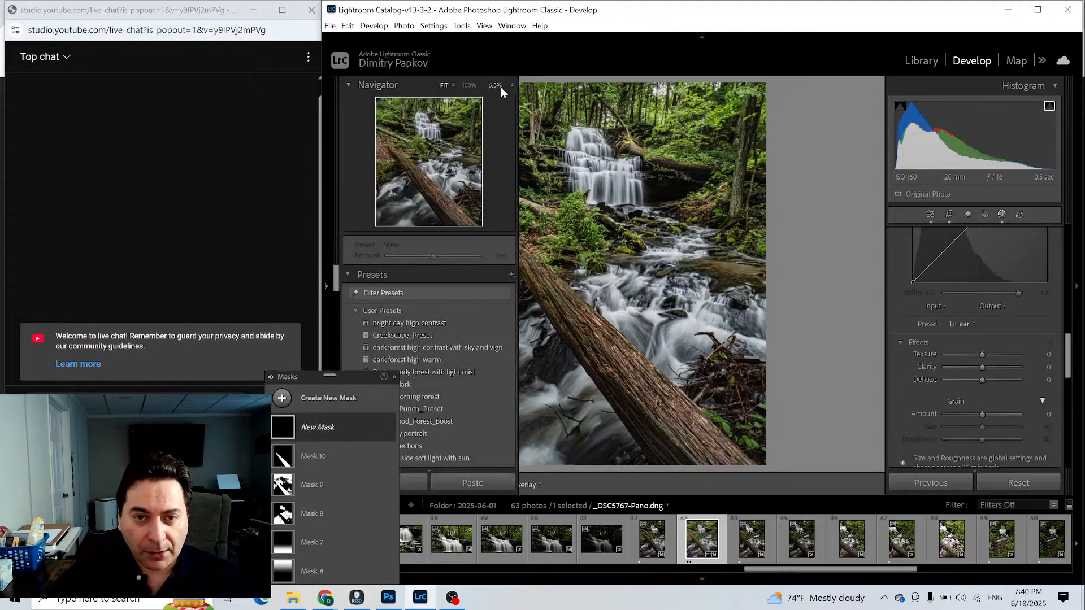
click(493, 84)
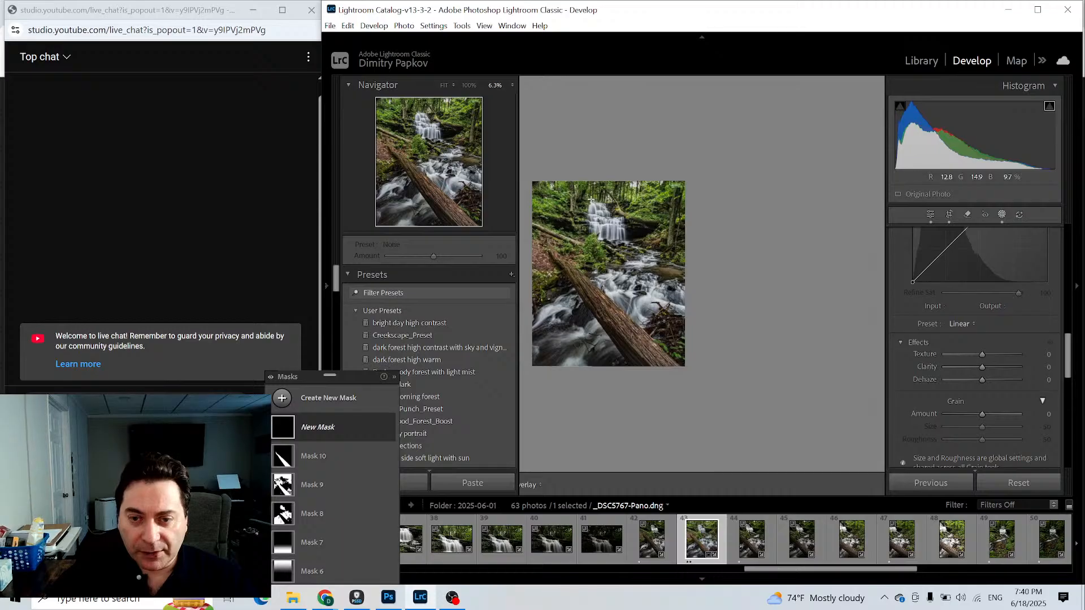
drag(685, 291, 701, 341)
drag(597, 209, 613, 276)
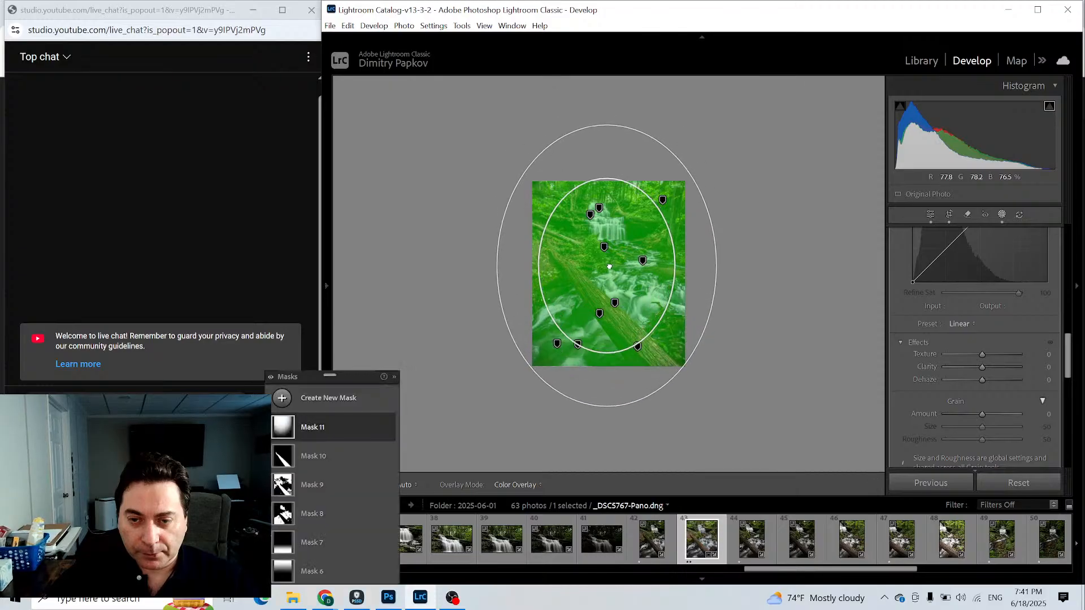
drag(601, 406, 603, 389)
drag(618, 274, 617, 273)
scroll(1047, 295, up, 4)
scroll(1046, 300, up, 5)
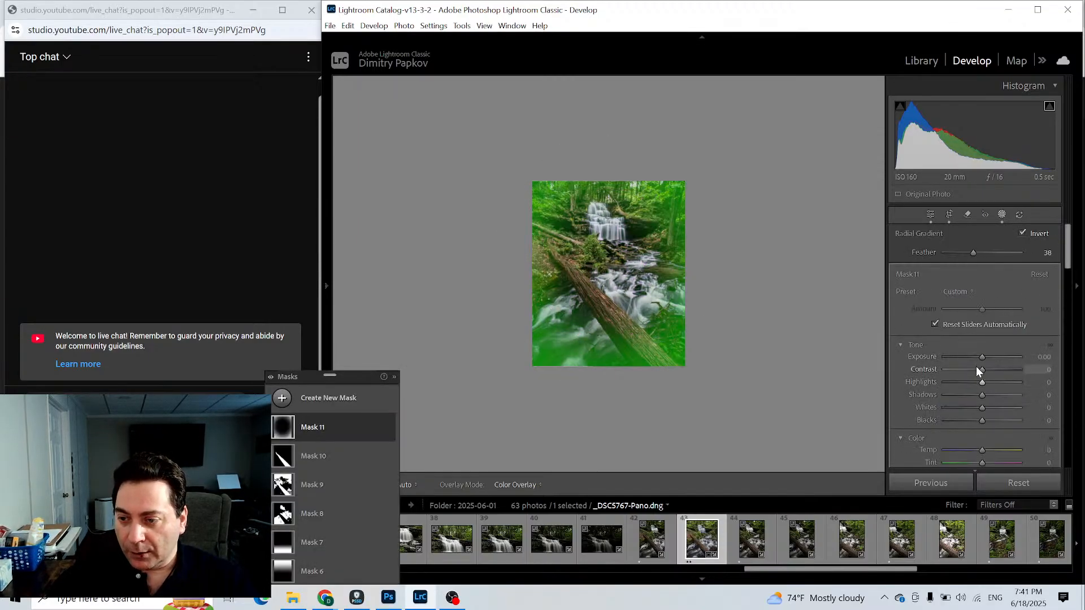
drag(981, 357, 971, 357)
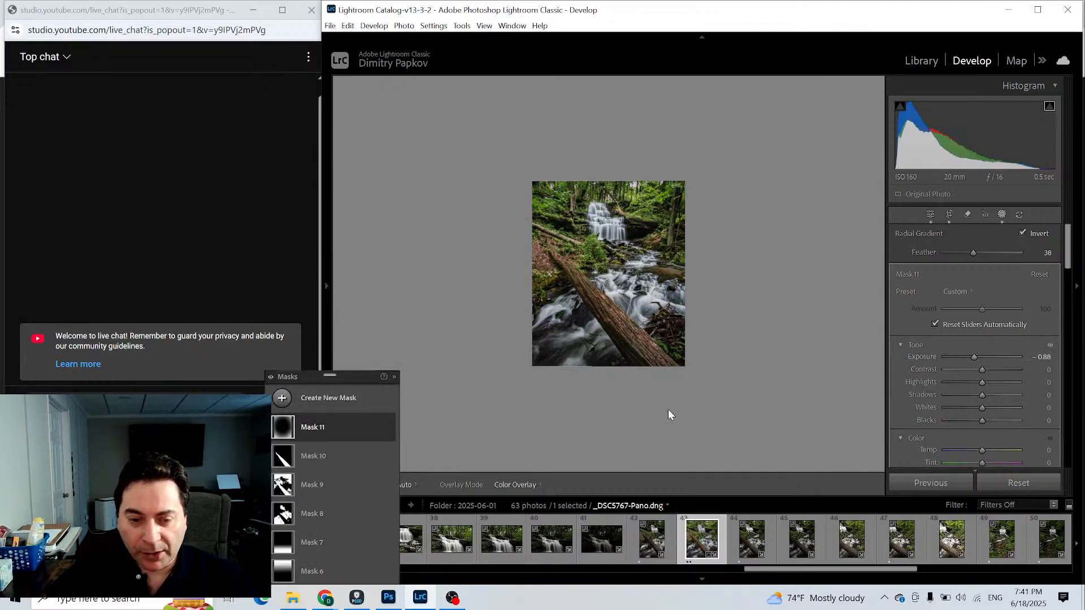
Raise the Exposure of the foreground water's linear gradient (Mask 7) to -0.19.
click(282, 547)
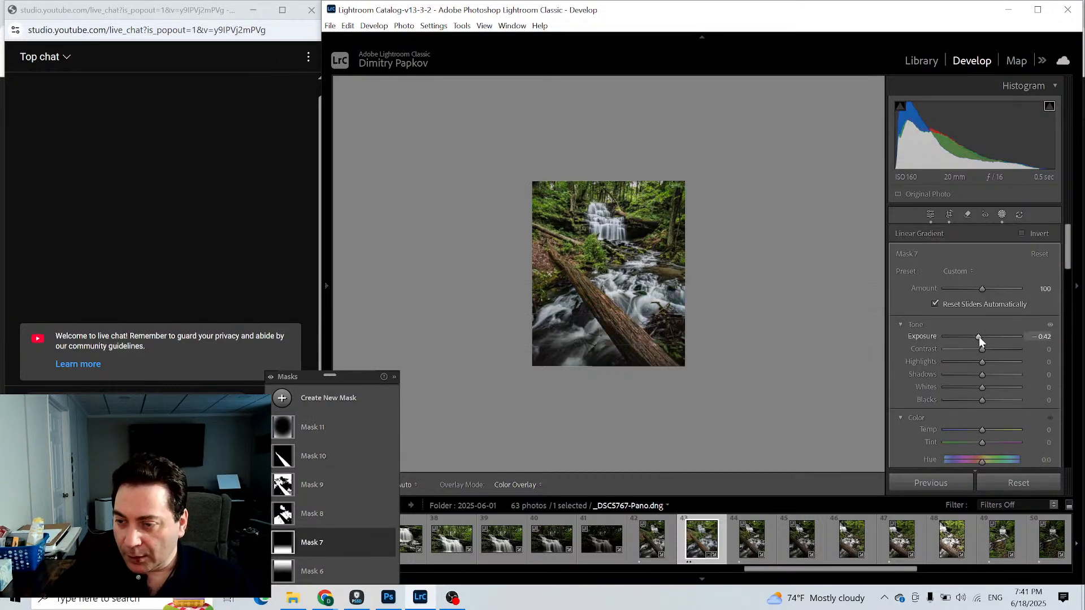
drag(979, 337, 981, 338)
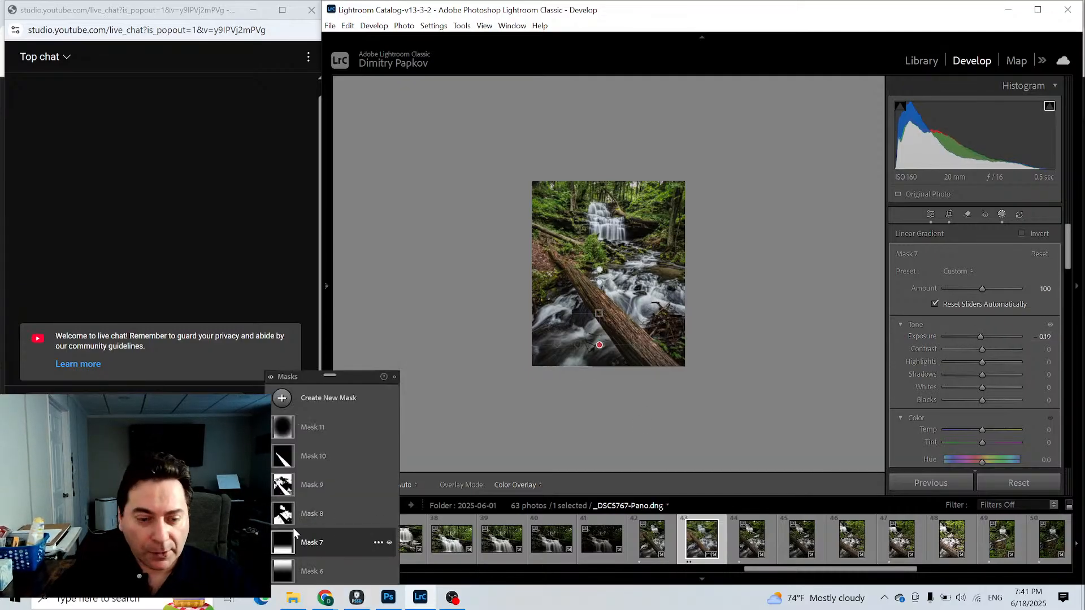
Reshape the inverted radial gradient into a taller oval set slightly lower in the photo, and set its Exposure to -1.67.
click(286, 421)
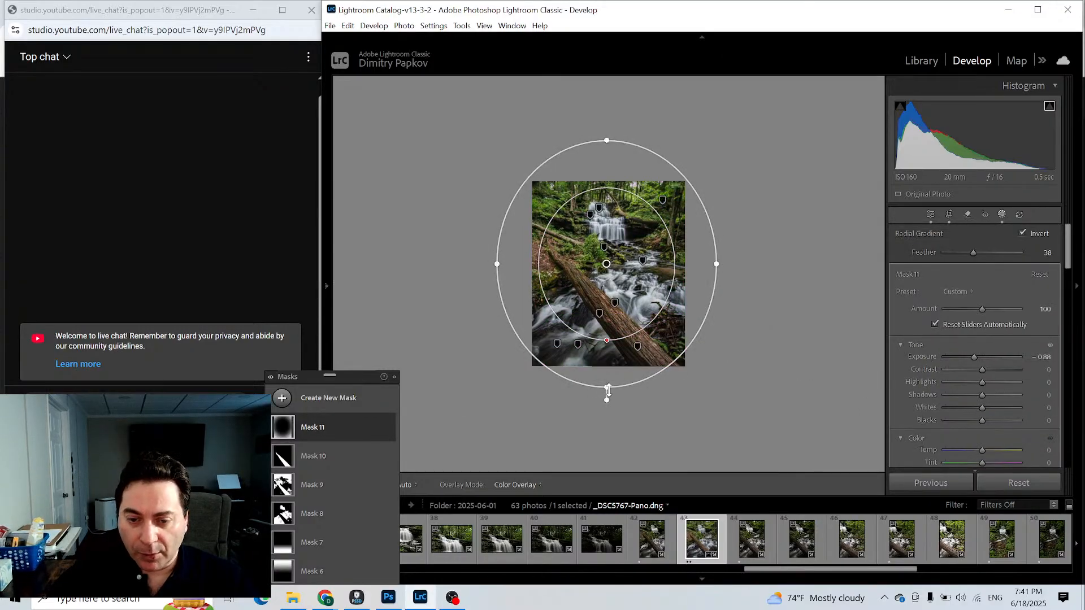
drag(607, 389, 605, 445)
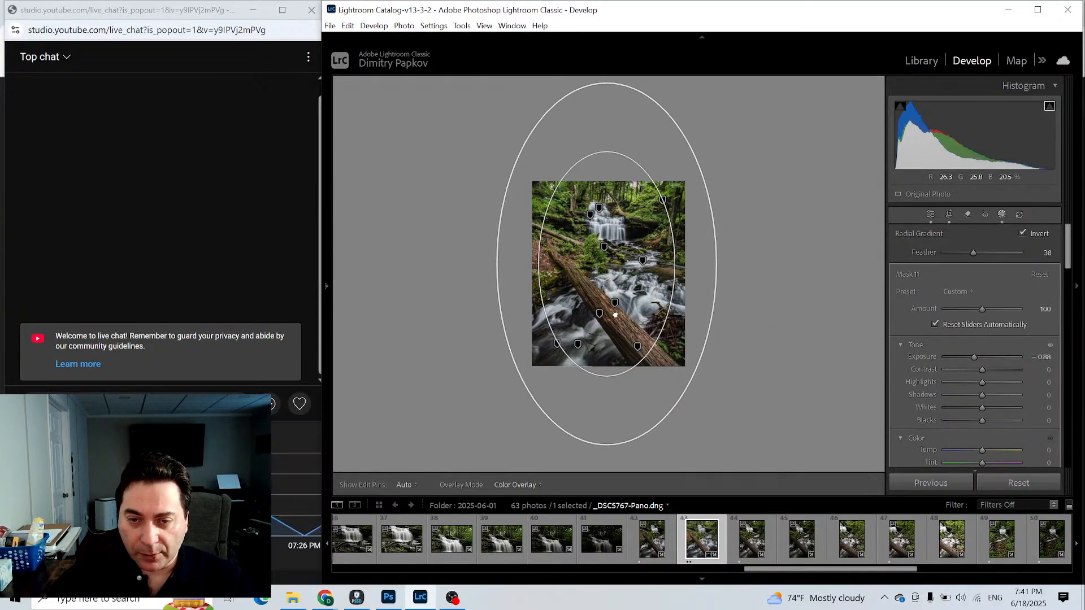
drag(608, 271, 615, 308)
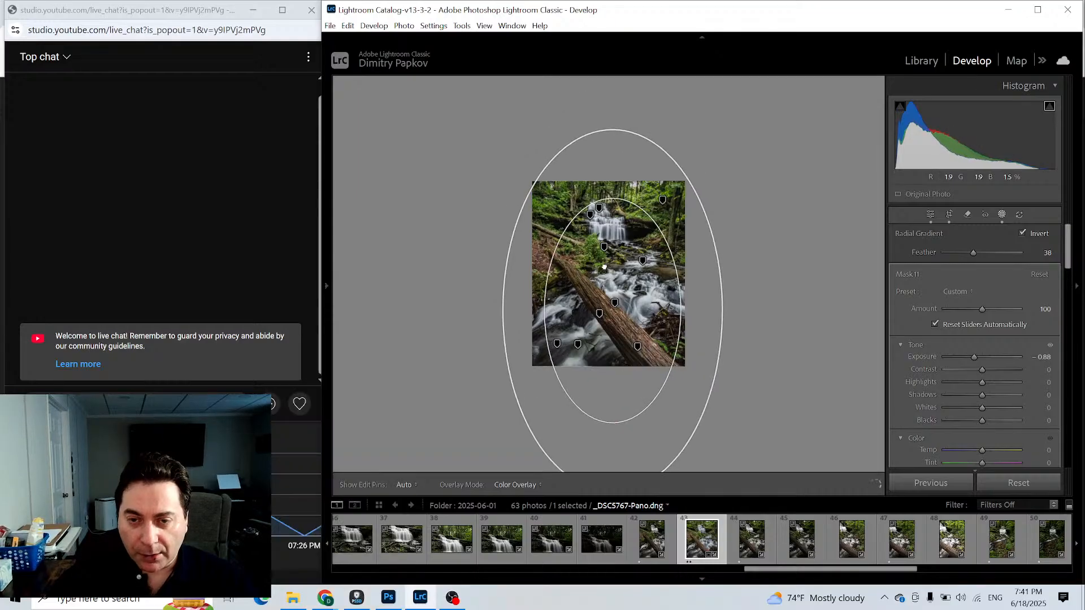
drag(604, 267, 601, 258)
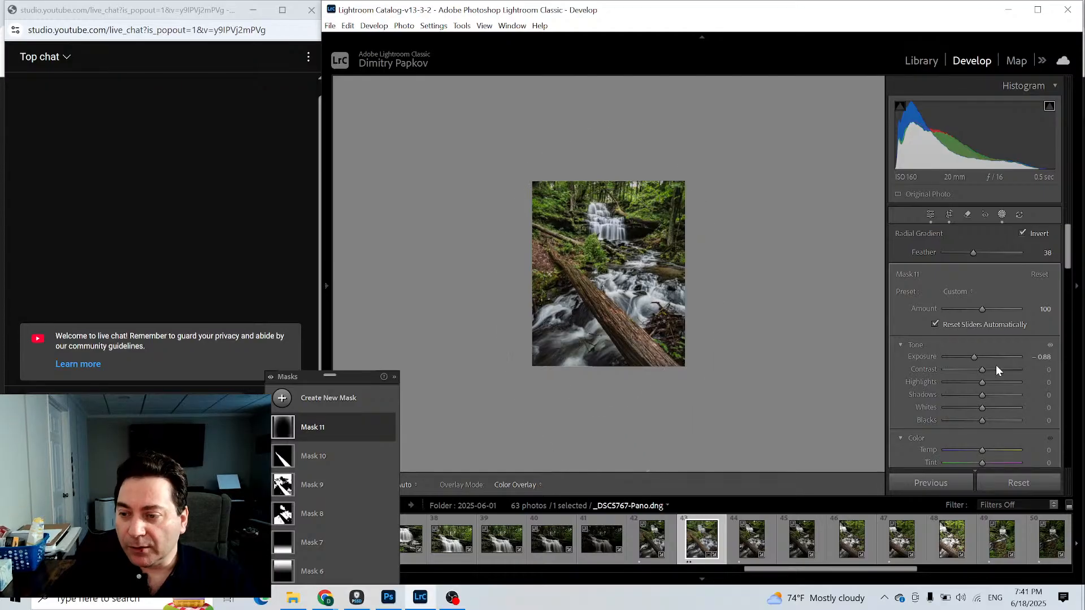
drag(974, 357, 967, 357)
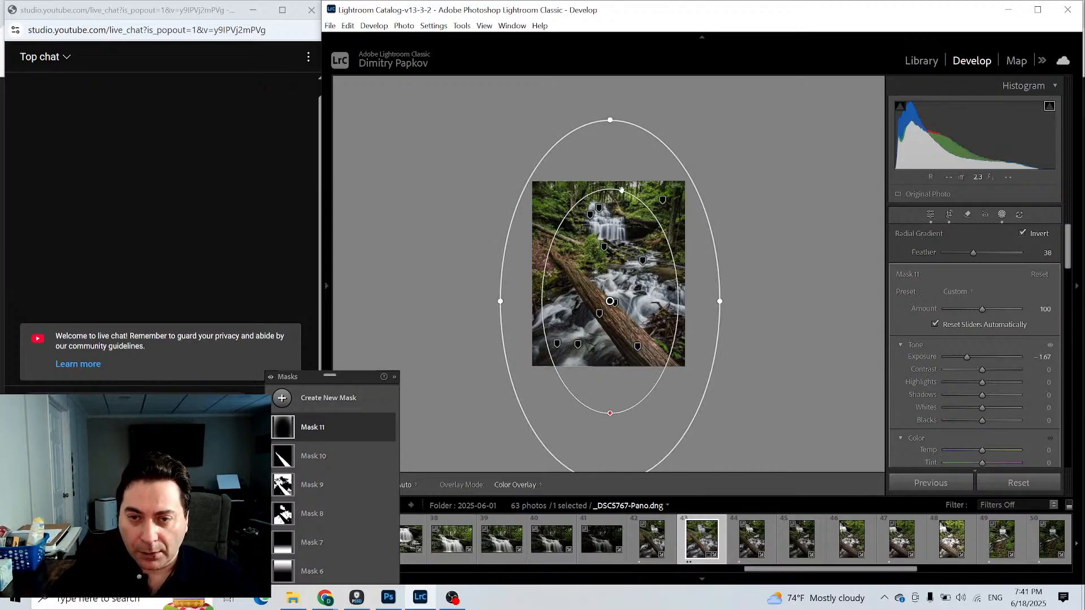
drag(610, 120, 617, 145)
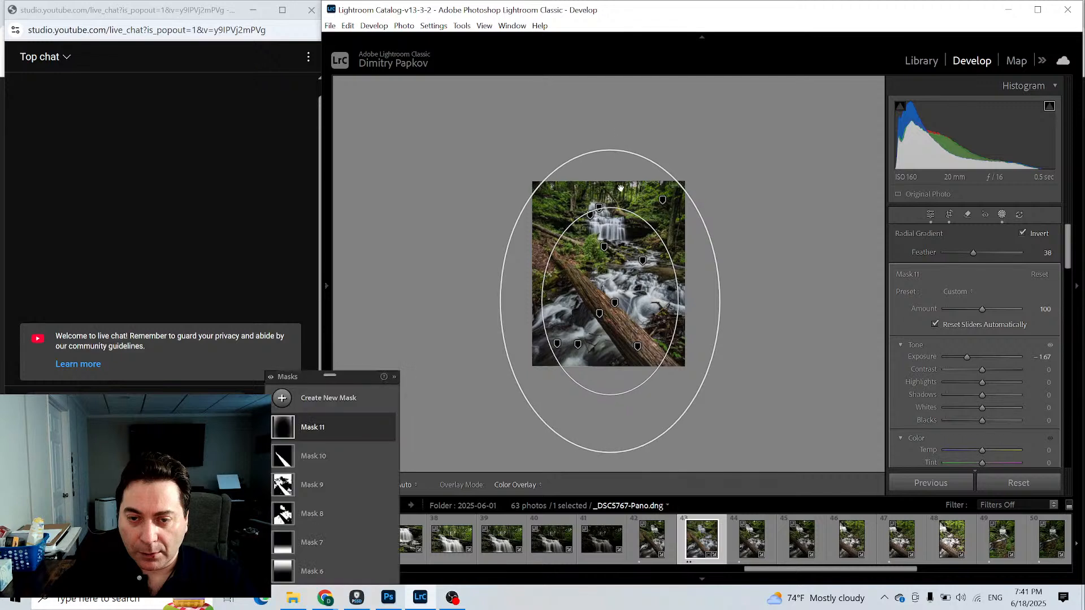
drag(600, 293, 598, 277)
click(1020, 232)
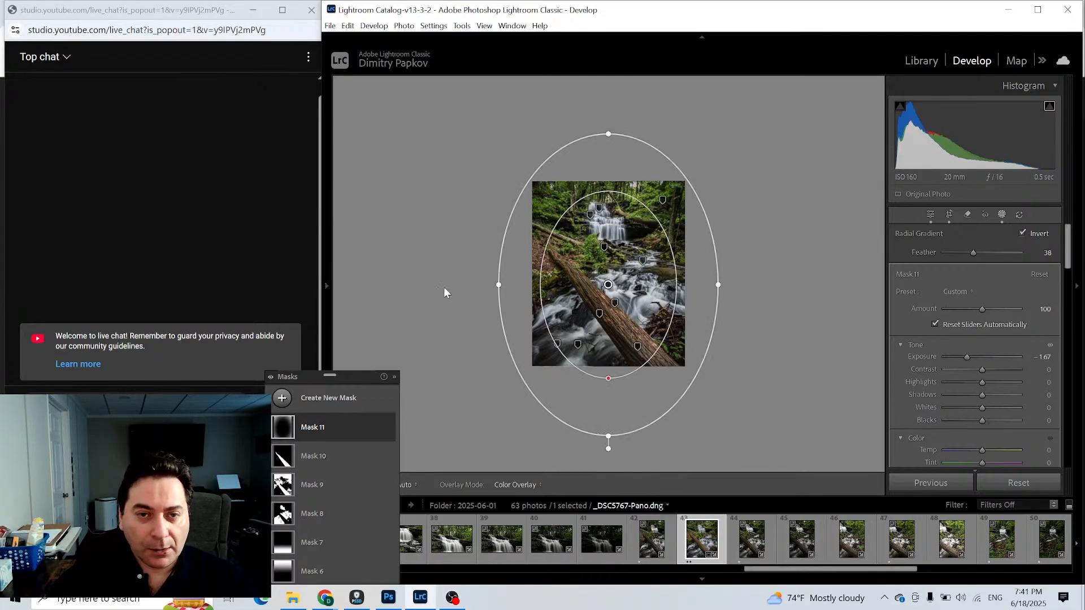
Create a brush mask with Flow 26 and Shadows 23, and paint it over the dark areas on both sides of the waterfall.
click(325, 284)
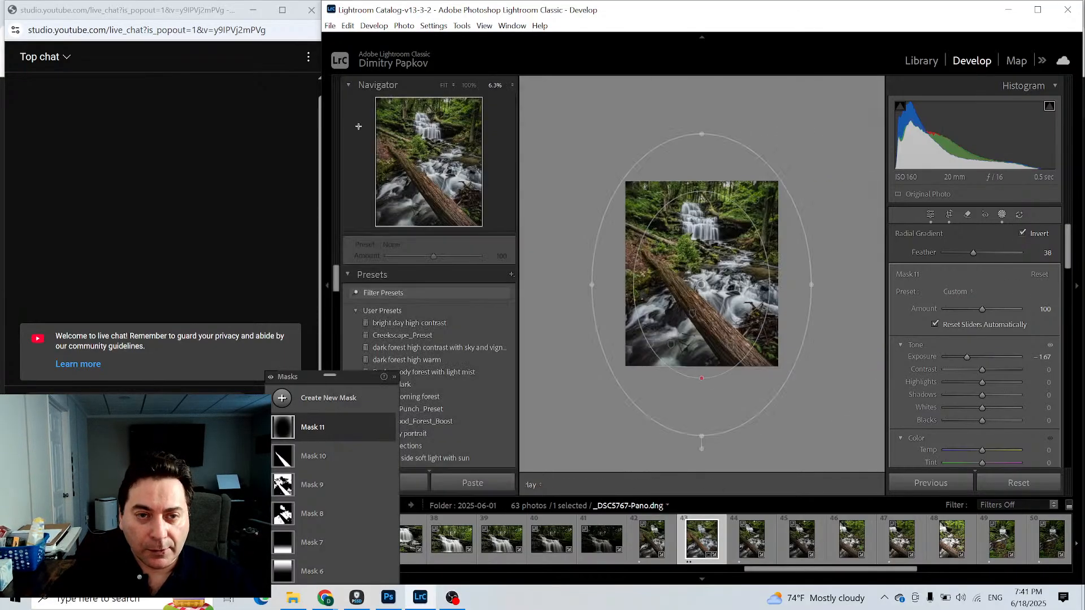
click(439, 84)
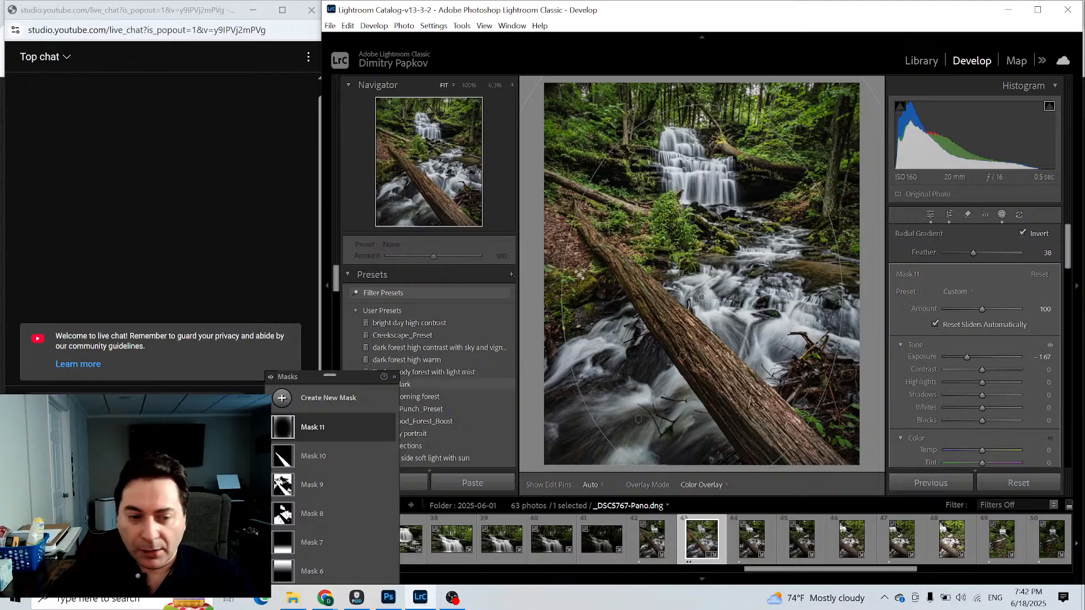
click(282, 399)
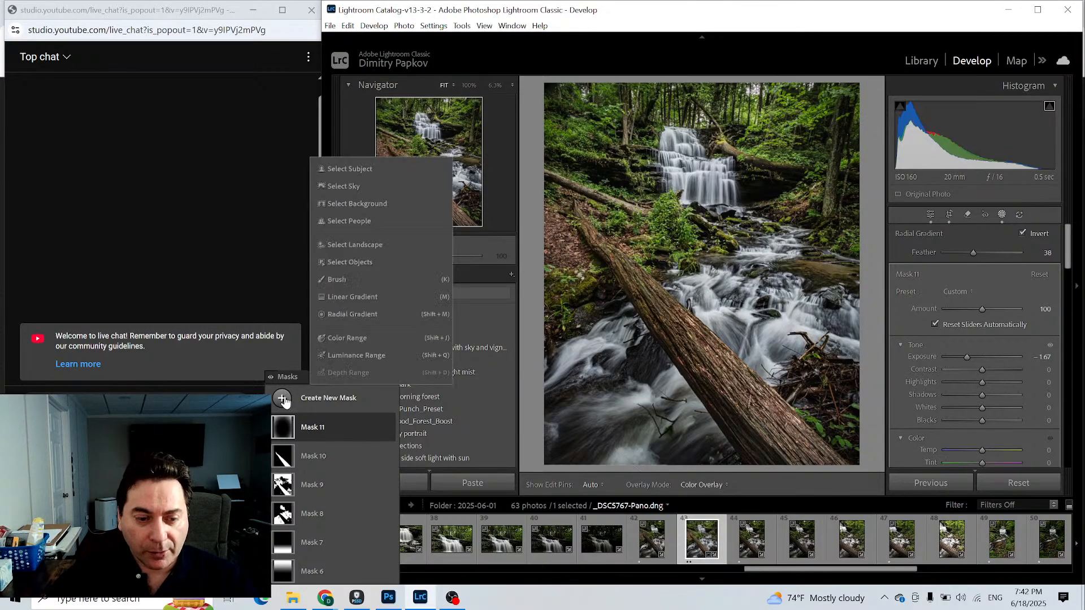
click(337, 280)
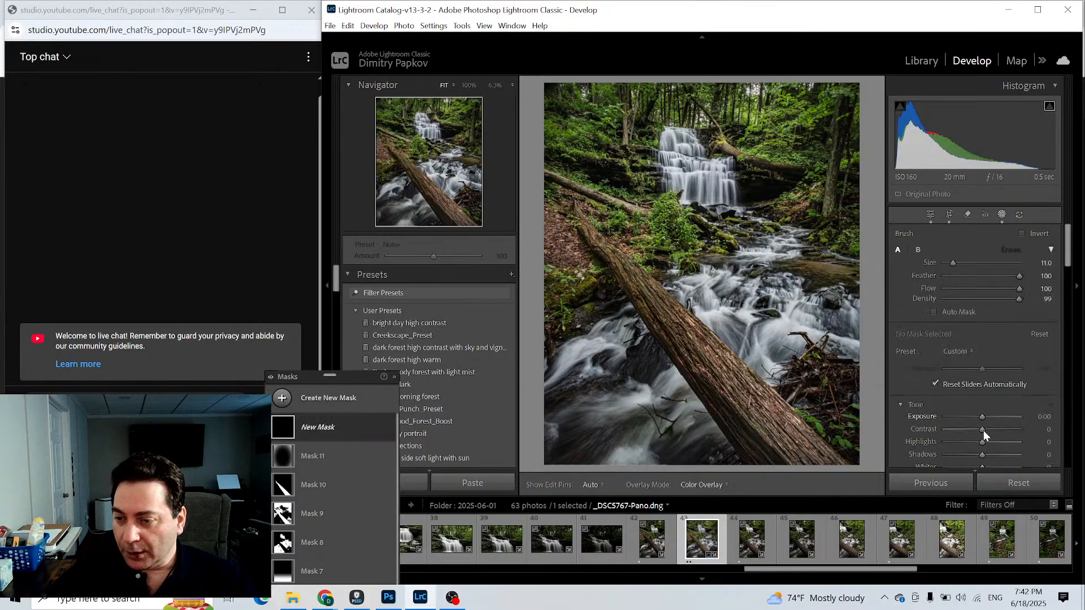
drag(982, 454, 991, 454)
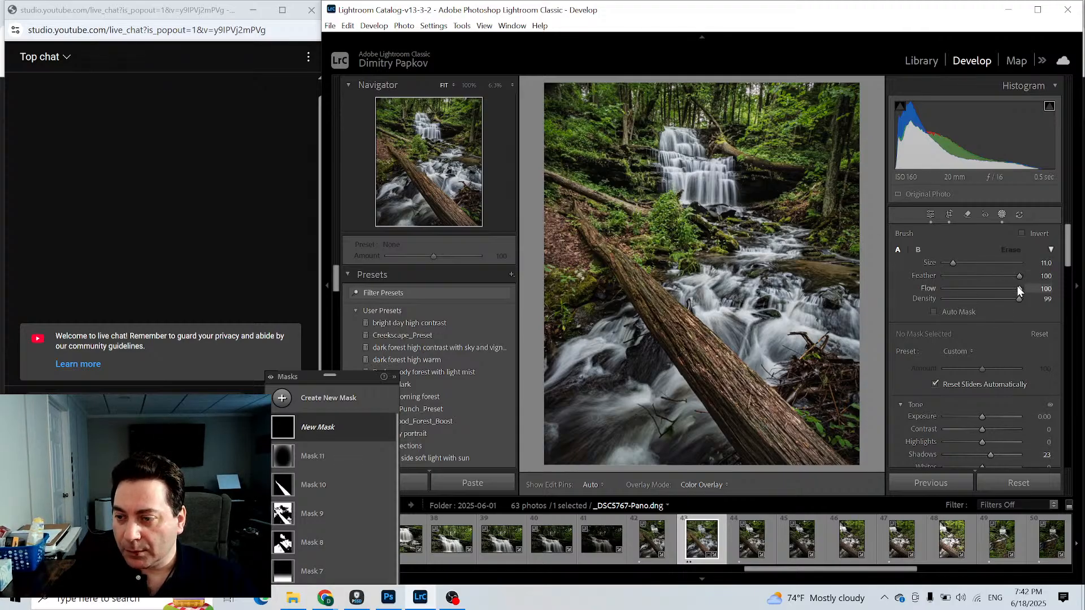
drag(1018, 289, 964, 294)
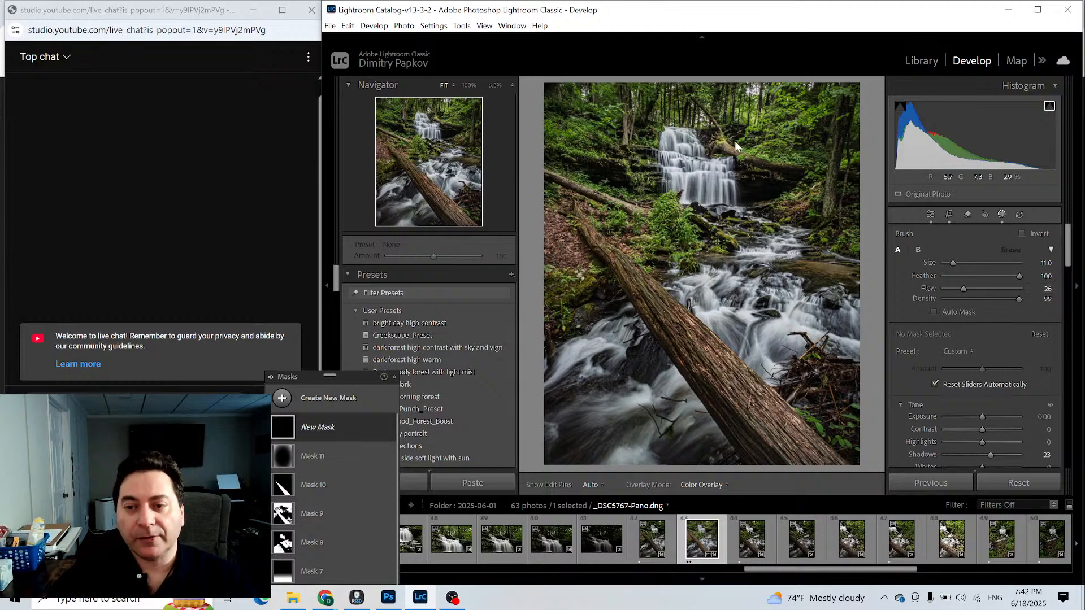
mouse_move(785, 189)
mouse_down()
mouse_move(710, 196)
mouse_move(751, 205)
mouse_move(760, 189)
mouse_move(743, 210)
mouse_move(780, 180)
mouse_move(840, 189)
mouse_up()
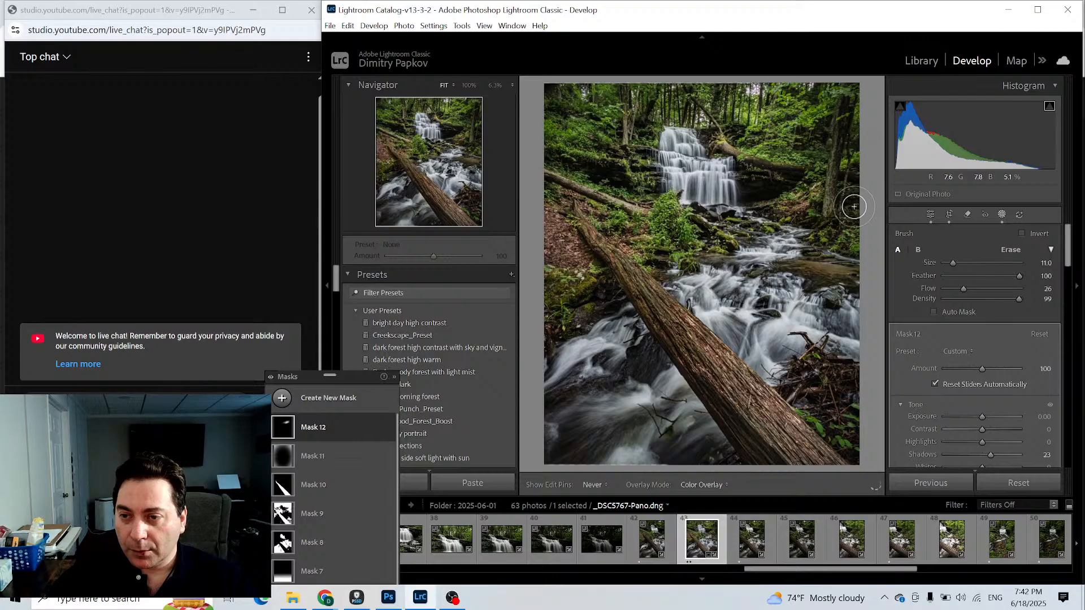
mouse_move(757, 204)
mouse_down()
mouse_move(779, 188)
mouse_move(751, 202)
mouse_move(770, 198)
mouse_move(759, 191)
mouse_up()
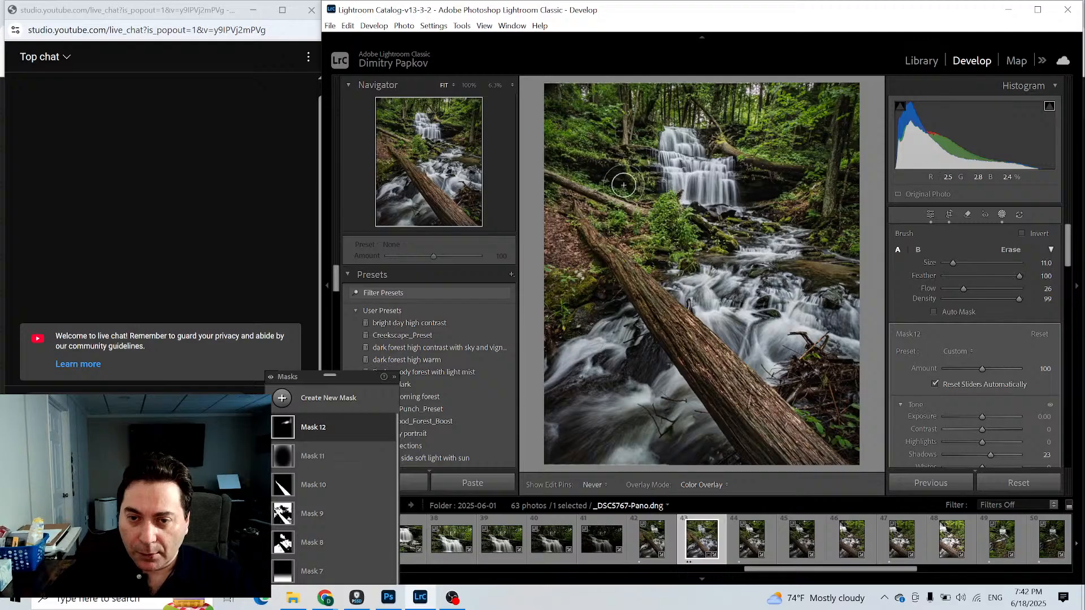
key(h)
key(h)
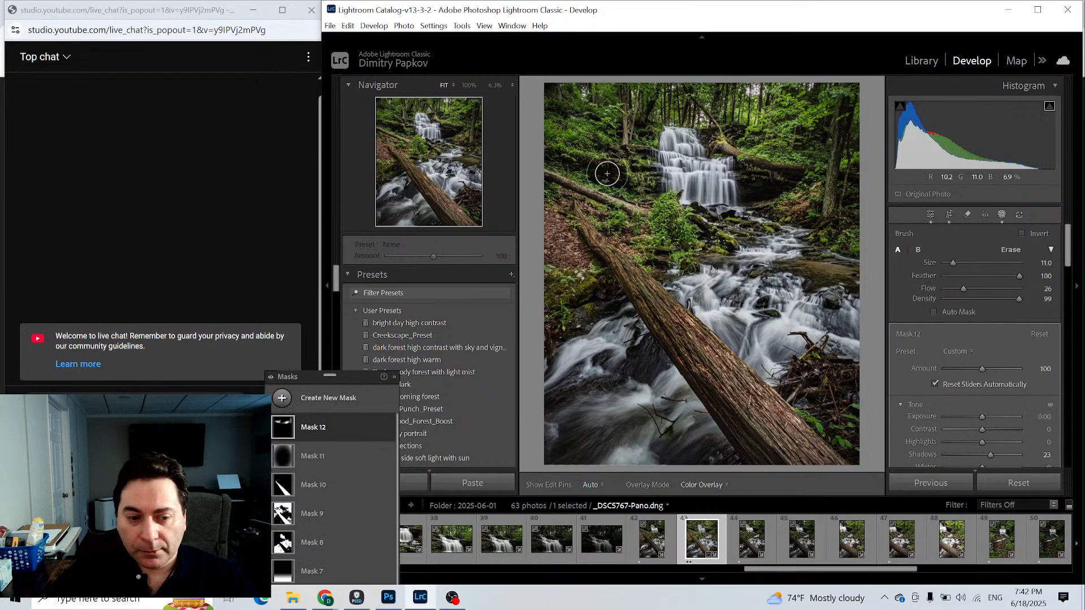
mouse_move(595, 166)
mouse_down()
mouse_move(587, 175)
mouse_move(628, 186)
mouse_up()
mouse_move(777, 187)
mouse_down()
mouse_move(750, 206)
mouse_move(789, 158)
mouse_move(790, 168)
mouse_up()
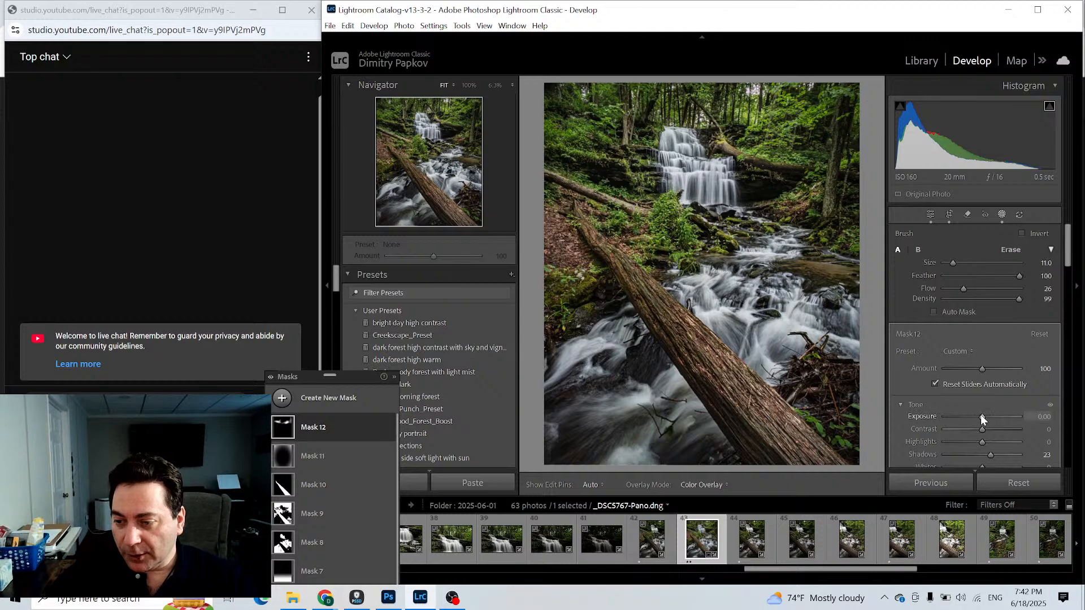
Set the waterfall-side brush mask's Exposure to 0.37 and Shadows to 60.
drag(981, 417, 985, 417)
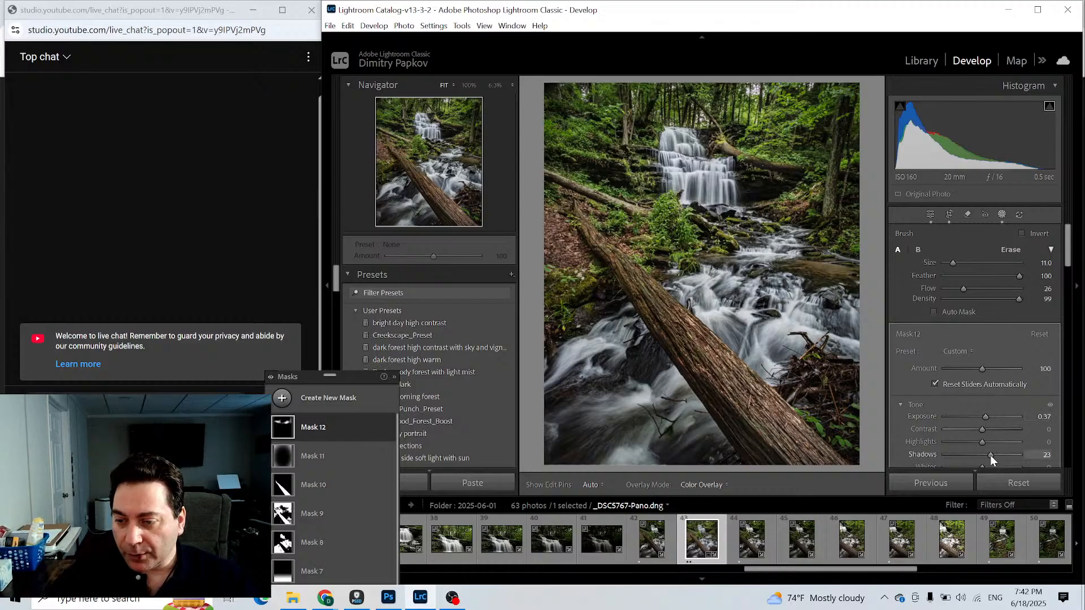
drag(990, 456, 1011, 456)
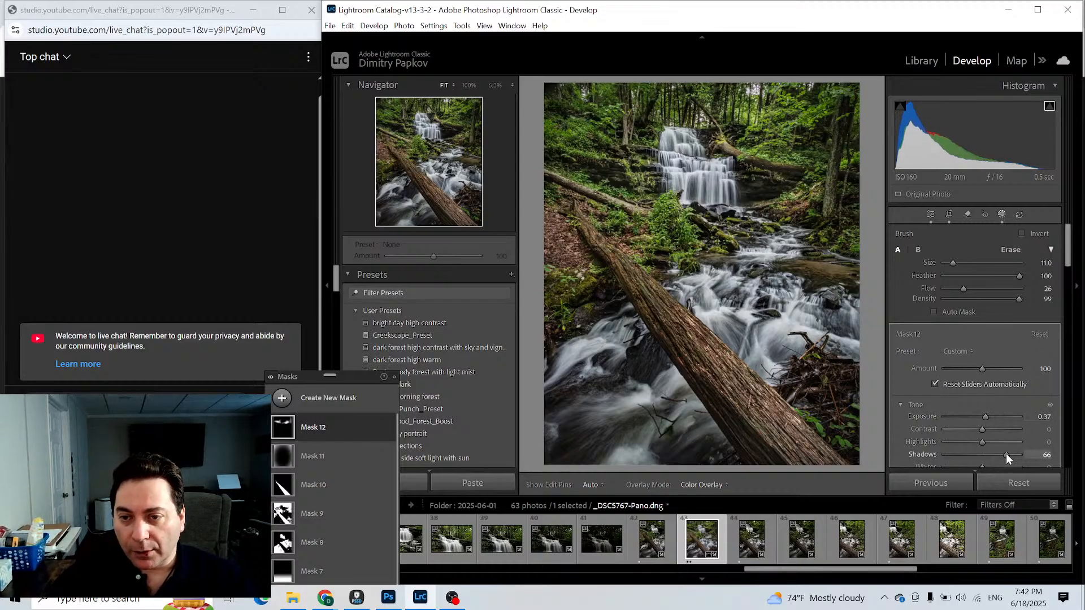
drag(1010, 455, 1003, 456)
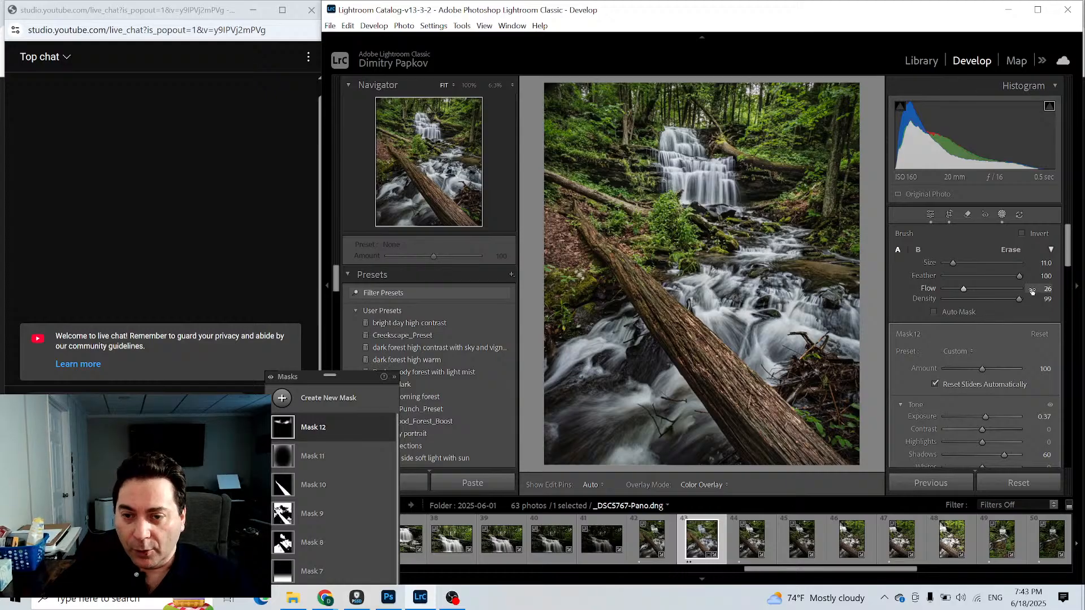
Start a new brush mask with Auto Mask on, Exposure 0.37, Whites 14 and Temp 8.
click(283, 399)
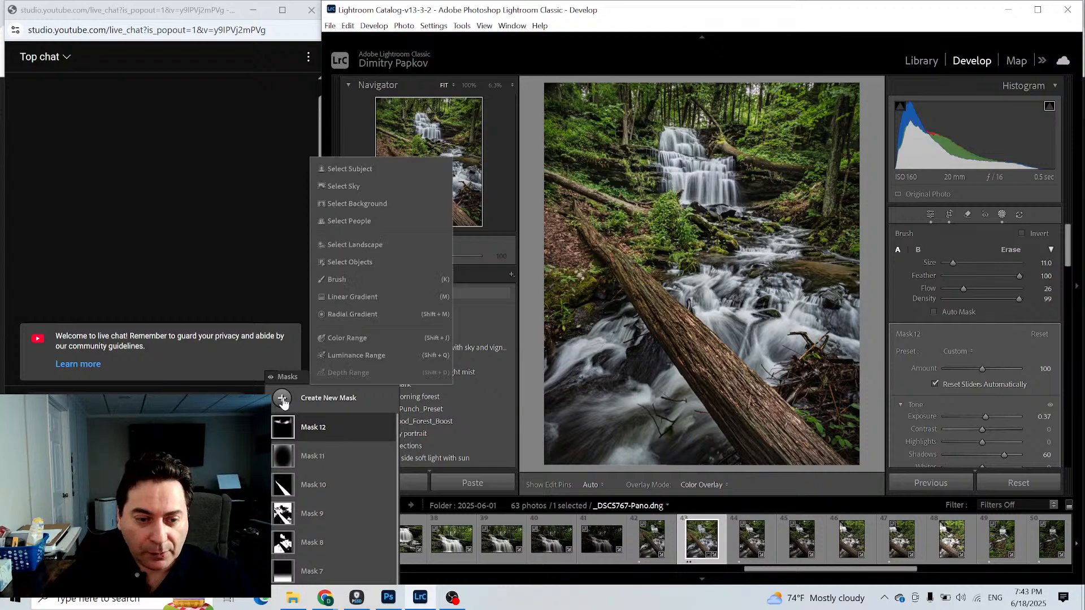
click(339, 279)
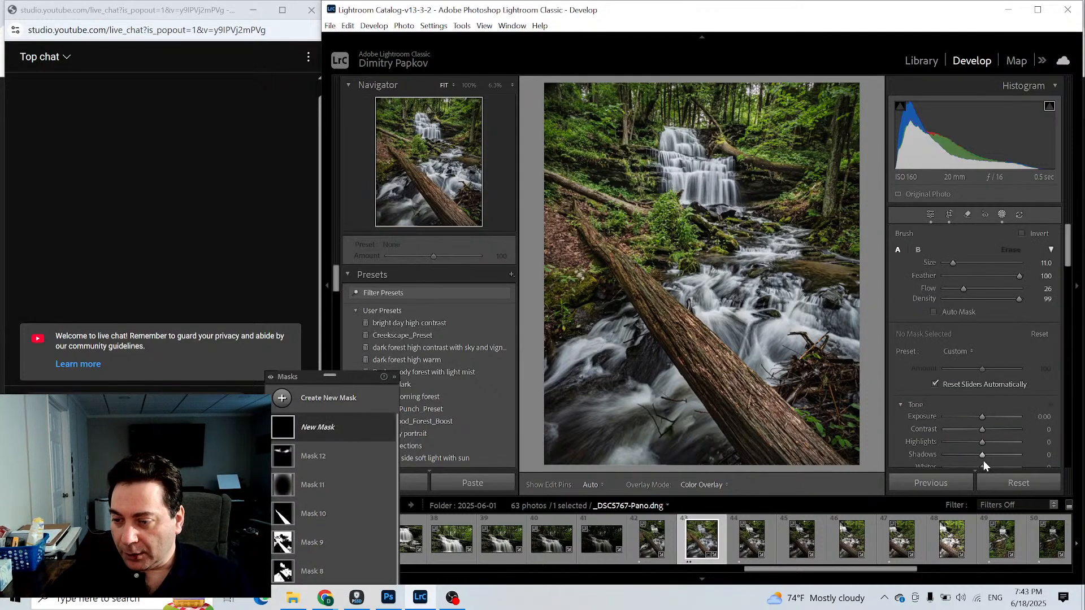
scroll(994, 429, down, 2)
drag(985, 401, 989, 401)
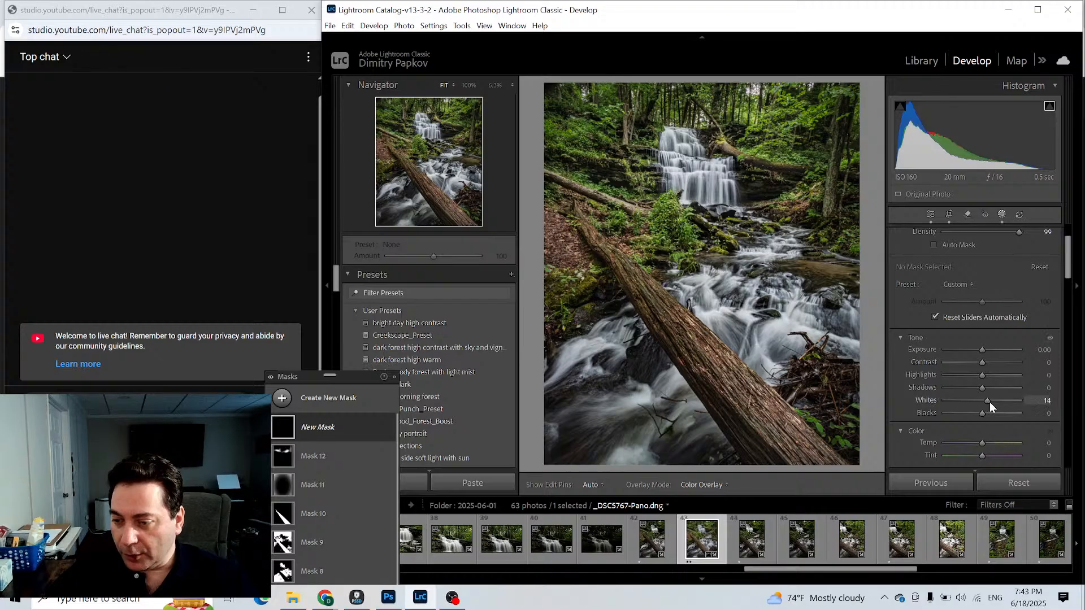
click(983, 350)
drag(983, 350, 984, 352)
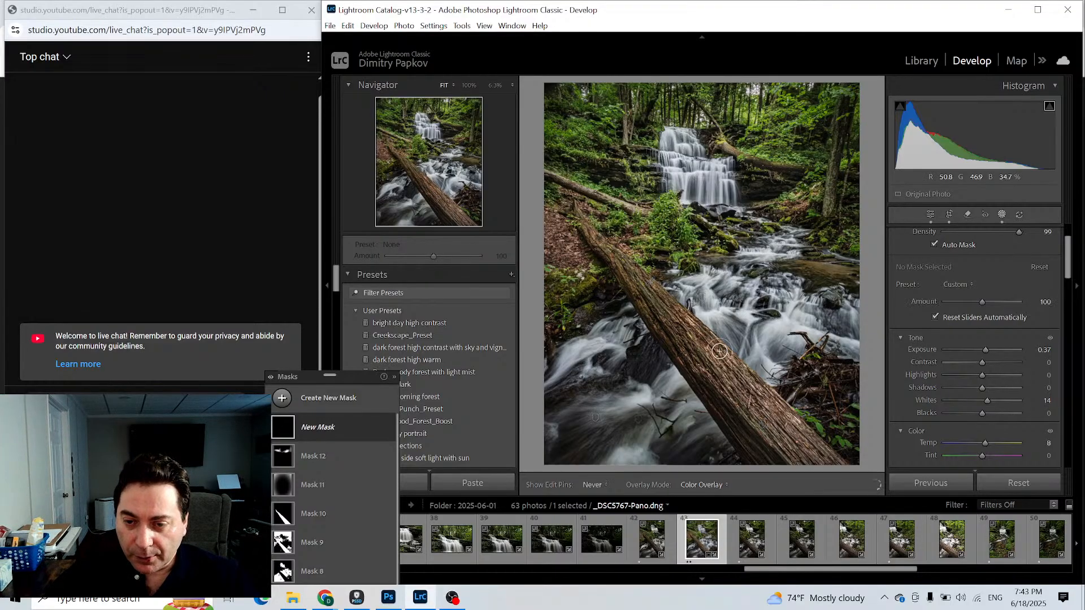
Paint the warm brightening mask along the upper part of the fallen log, undoing a stray stroke and repainting it.
key(h)
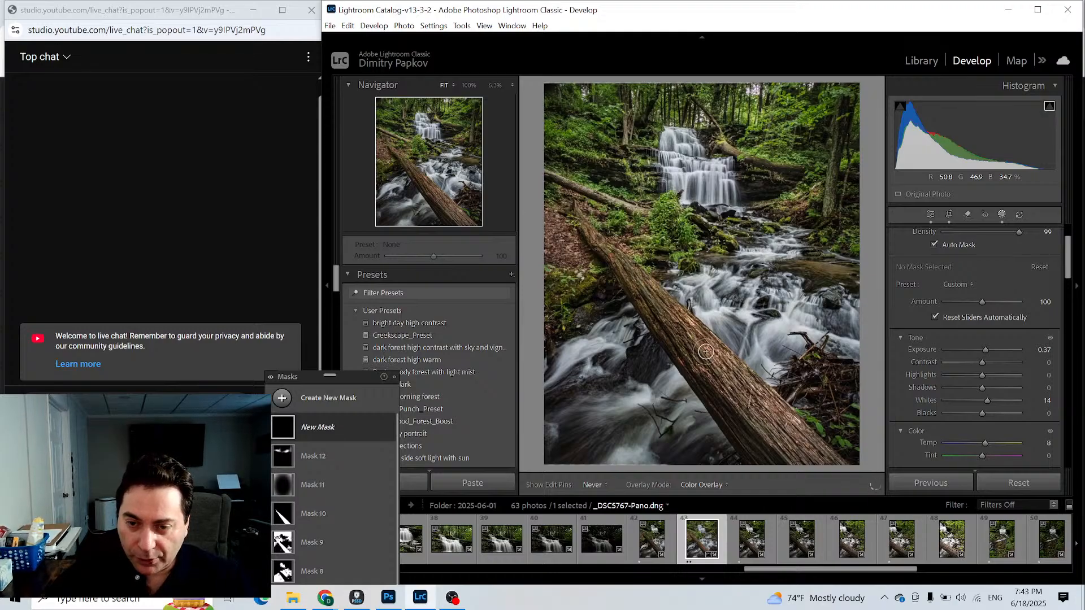
click(651, 300)
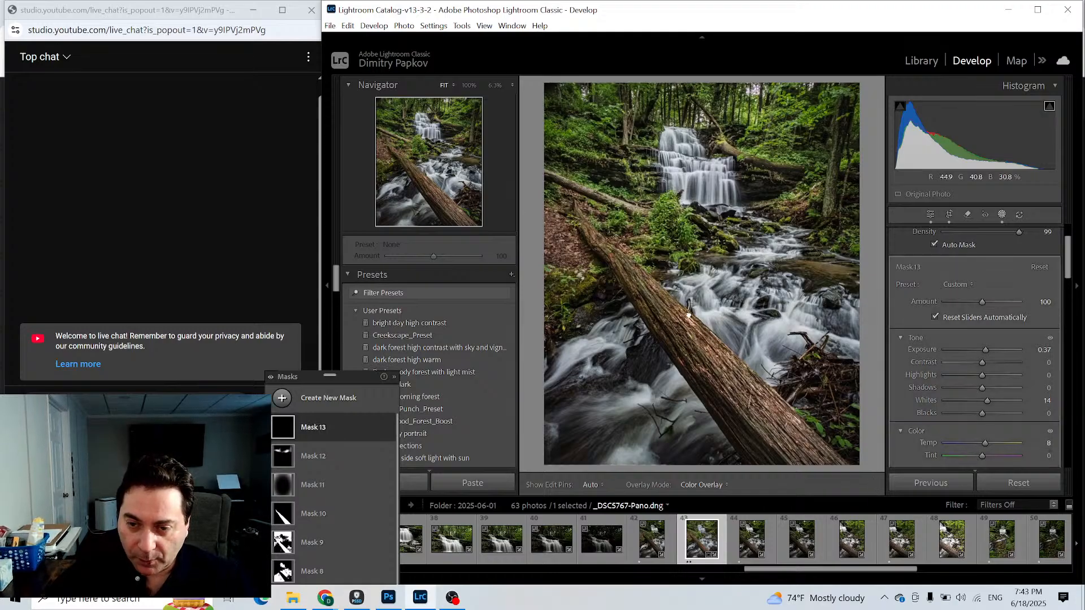
drag(669, 306, 652, 276)
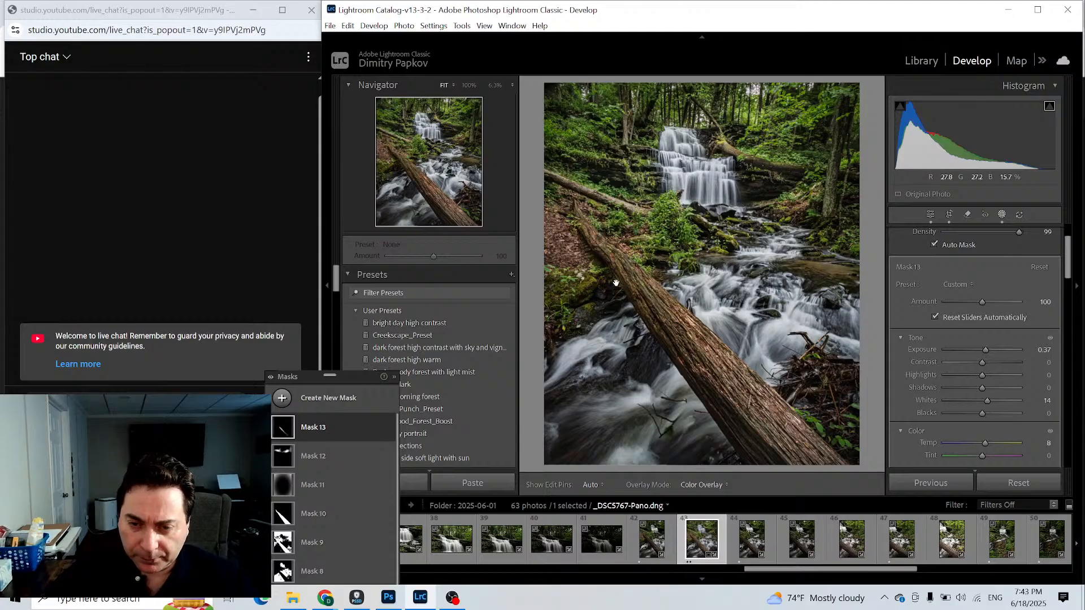
click(349, 26)
click(353, 41)
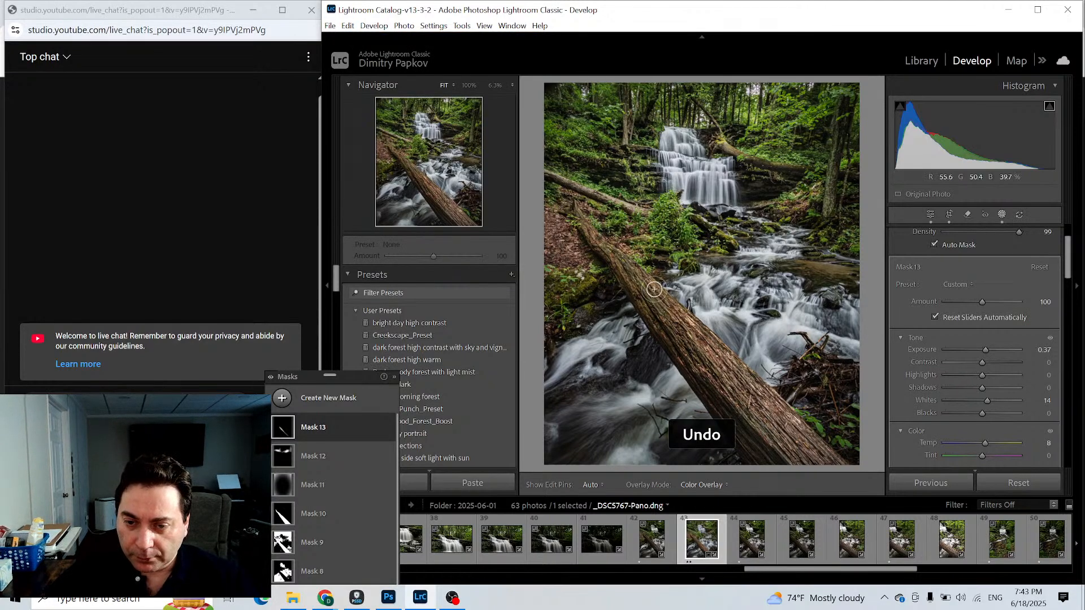
drag(655, 288, 636, 288)
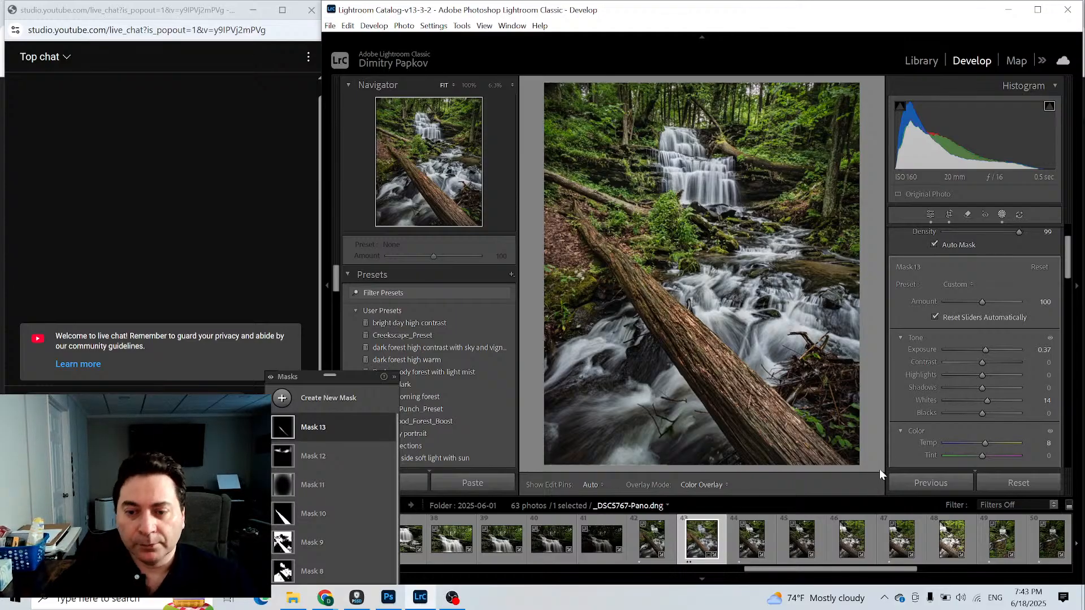
Compare the log with its brightening mask (Mask 13) turned off and on.
click(389, 428)
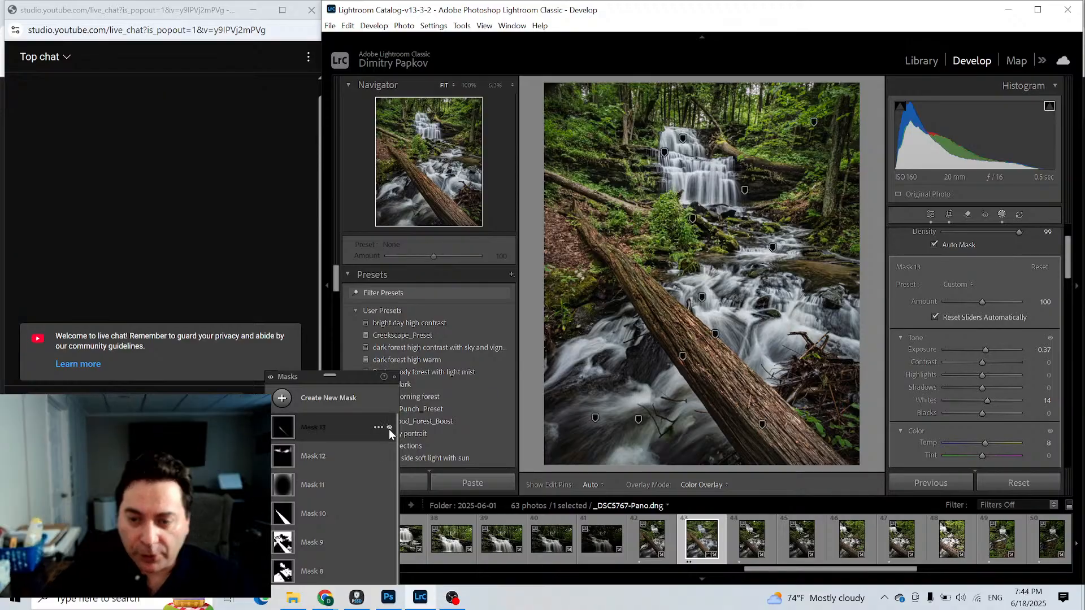
click(388, 427)
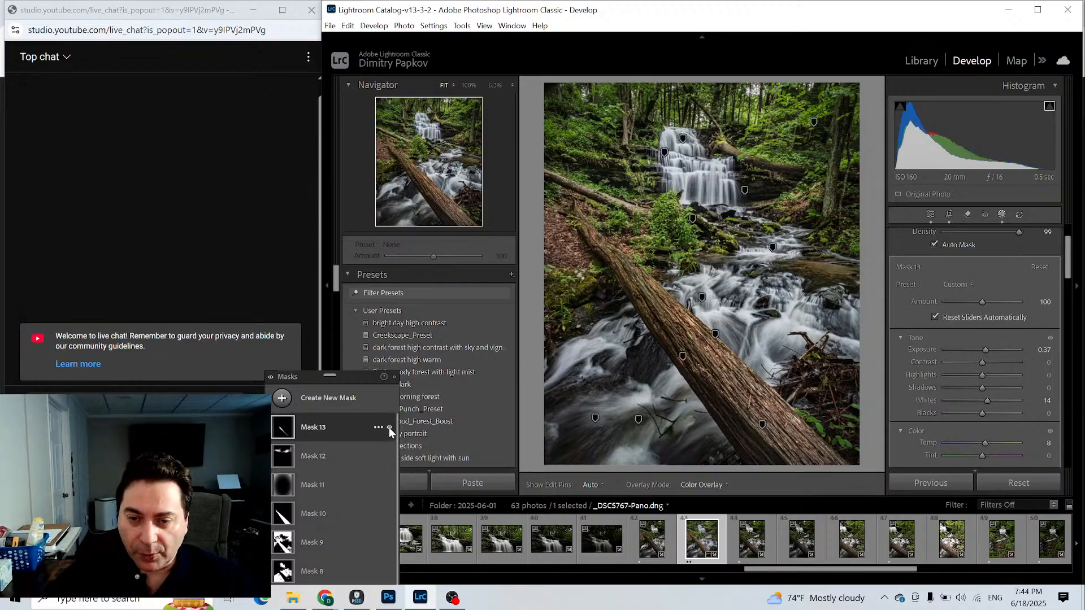
key(h)
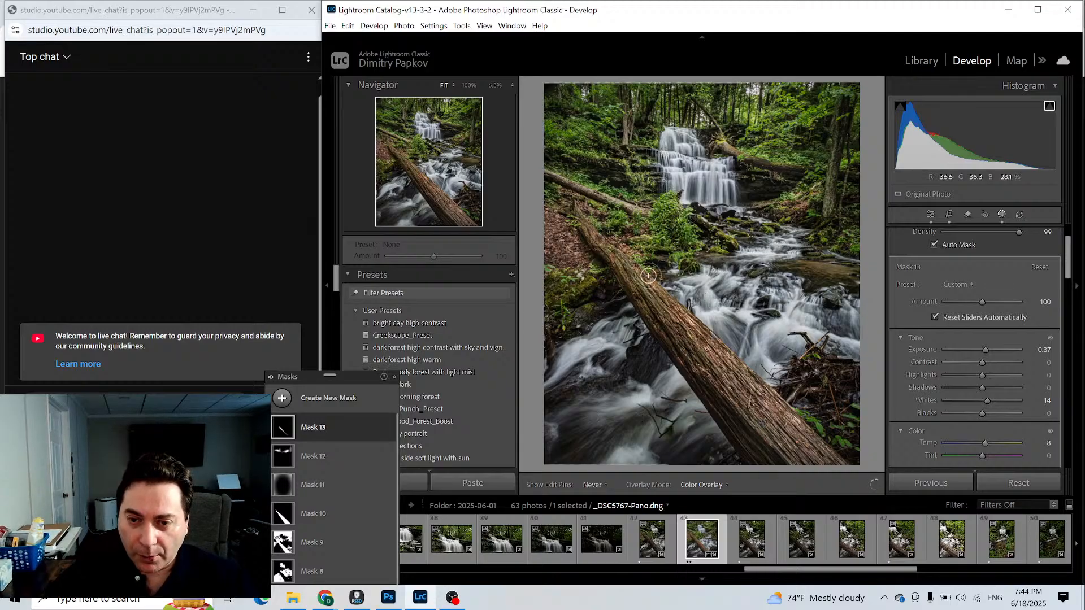
key(h)
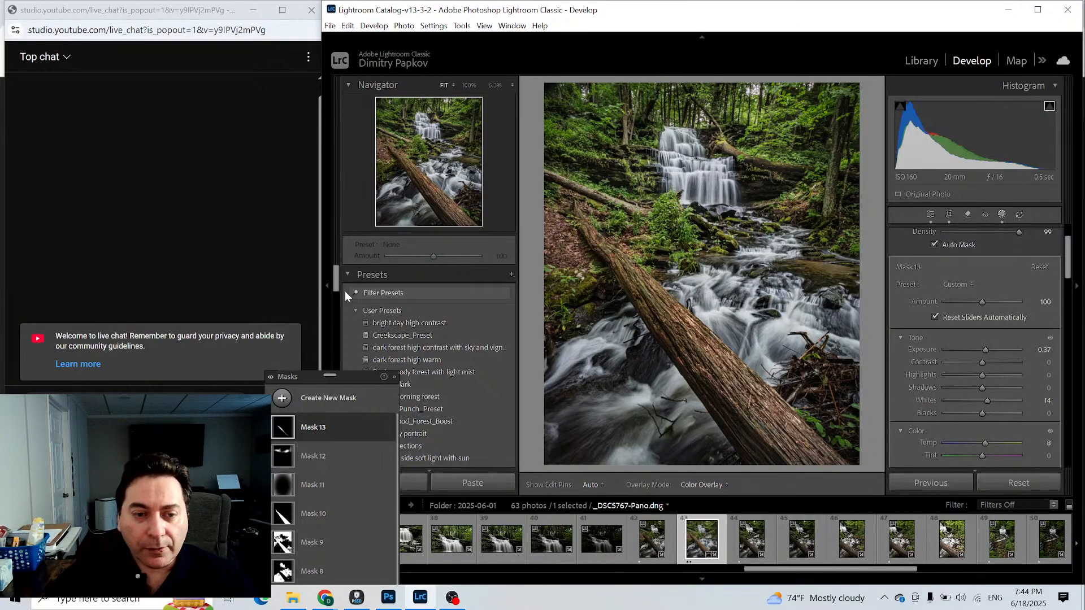
Hide the Navigator and Presets area and extend the brightening mask toward the log's upper end.
click(327, 284)
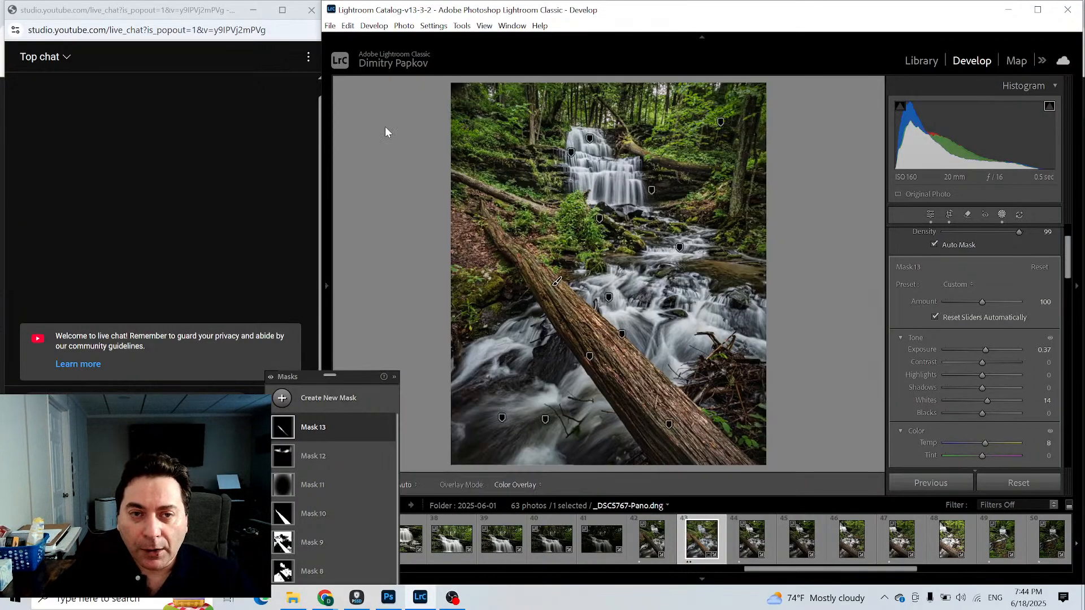
key(h)
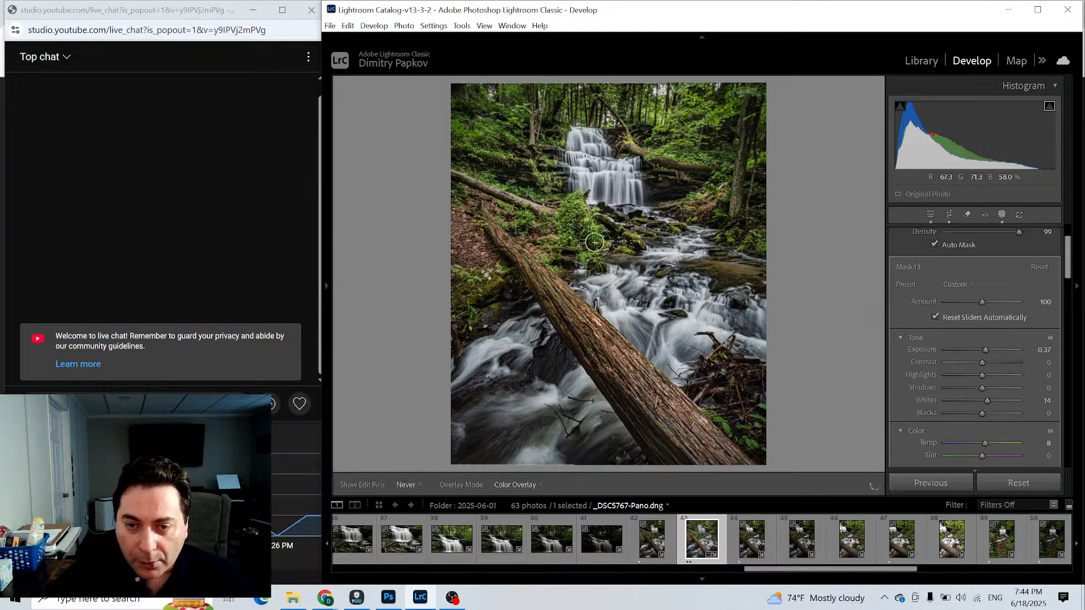
key(h)
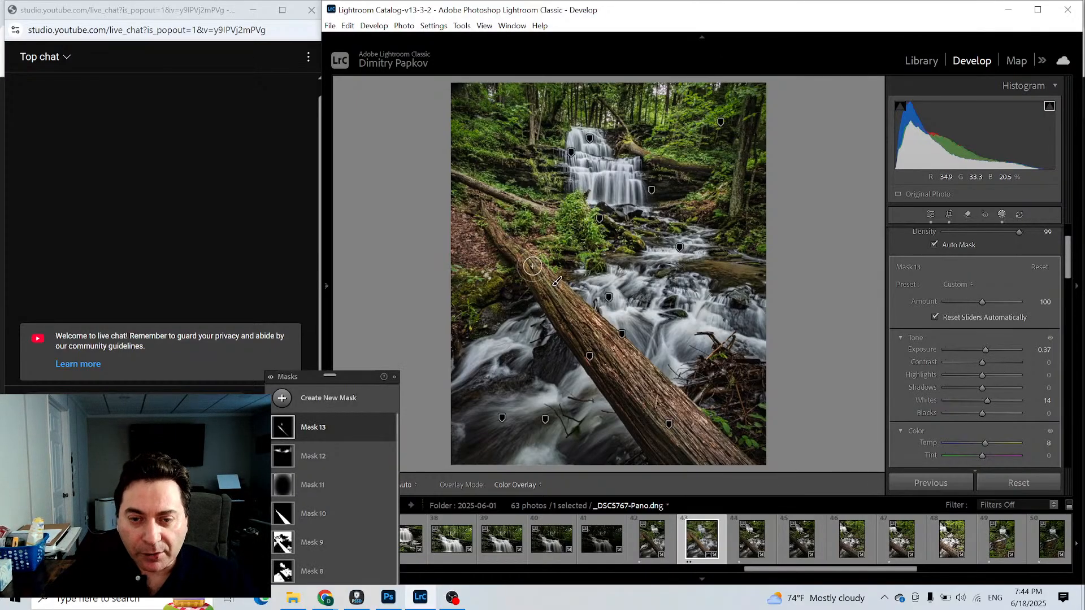
Start a new brush mask with Exposure -0.61 and Temp -13.
click(282, 398)
click(338, 279)
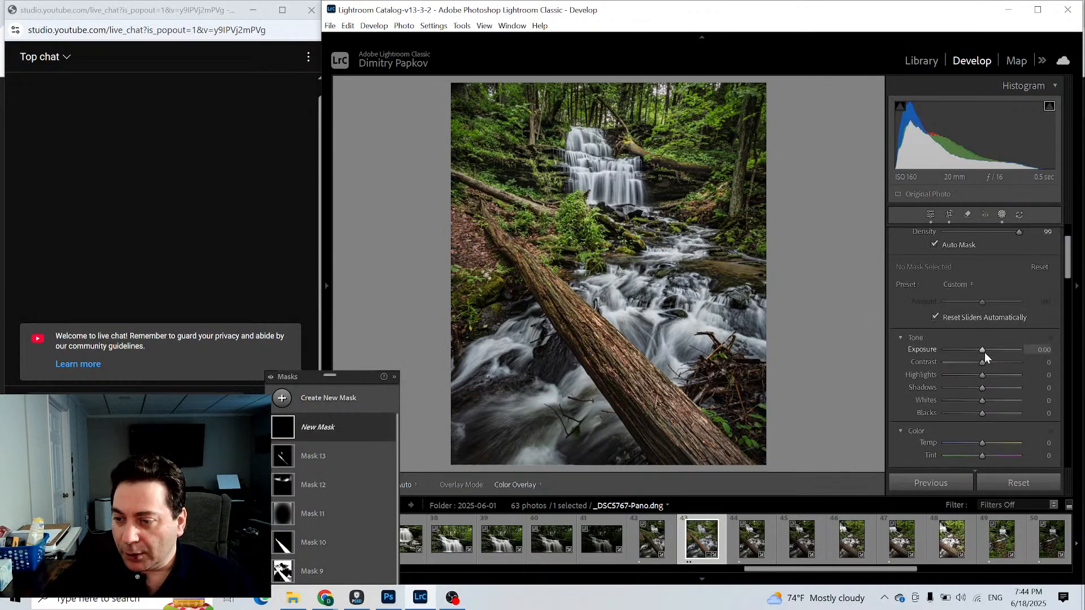
drag(985, 351, 977, 350)
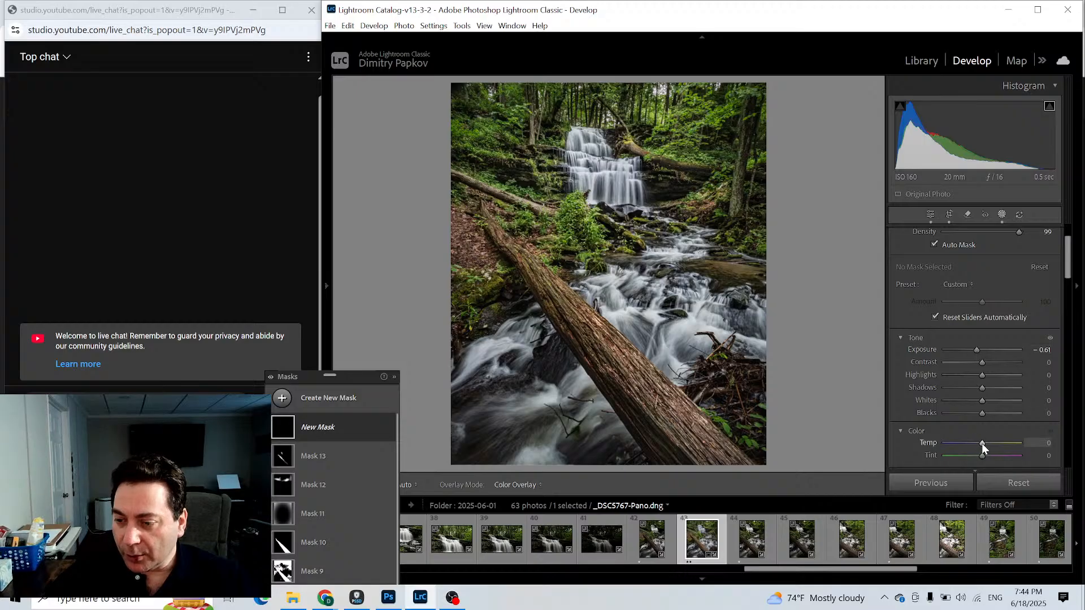
drag(982, 443, 978, 443)
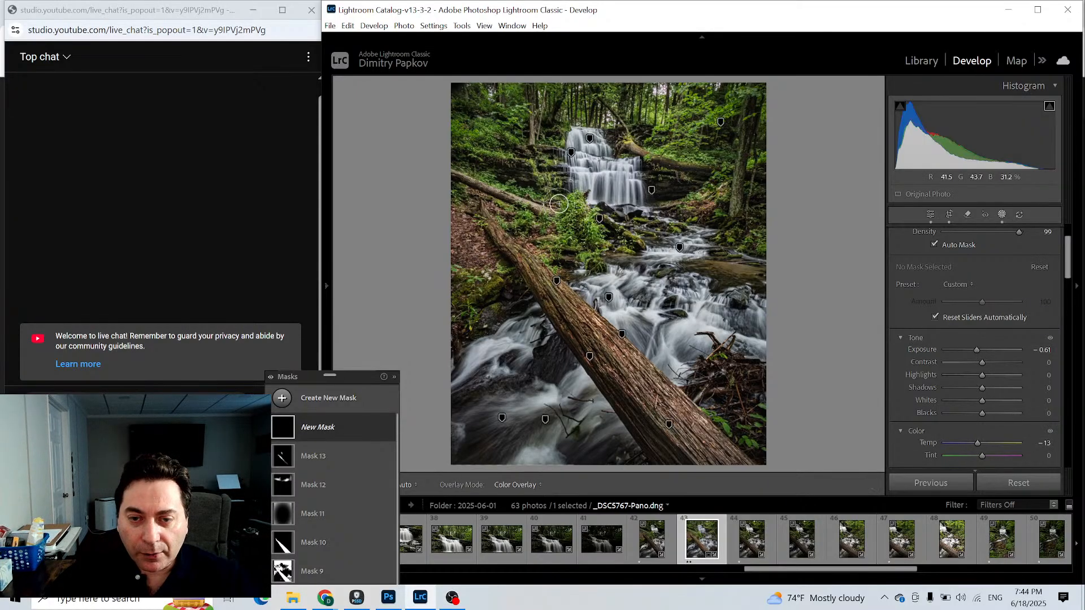
Paint the cool darkening mask over the shaded ground near the thin log and along the left edge of the main log's upper part.
key(h)
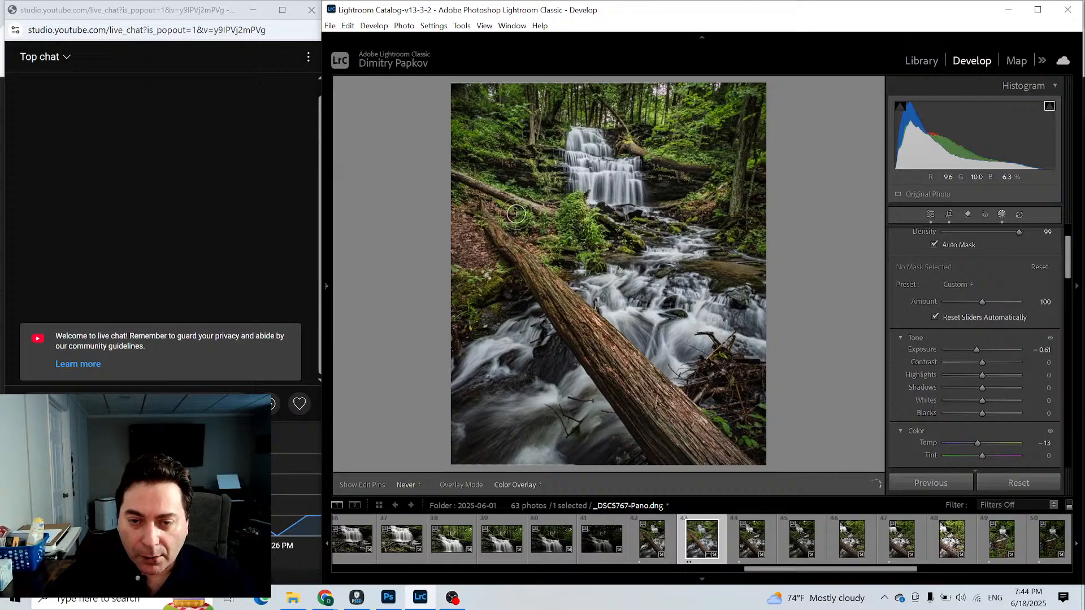
key(h)
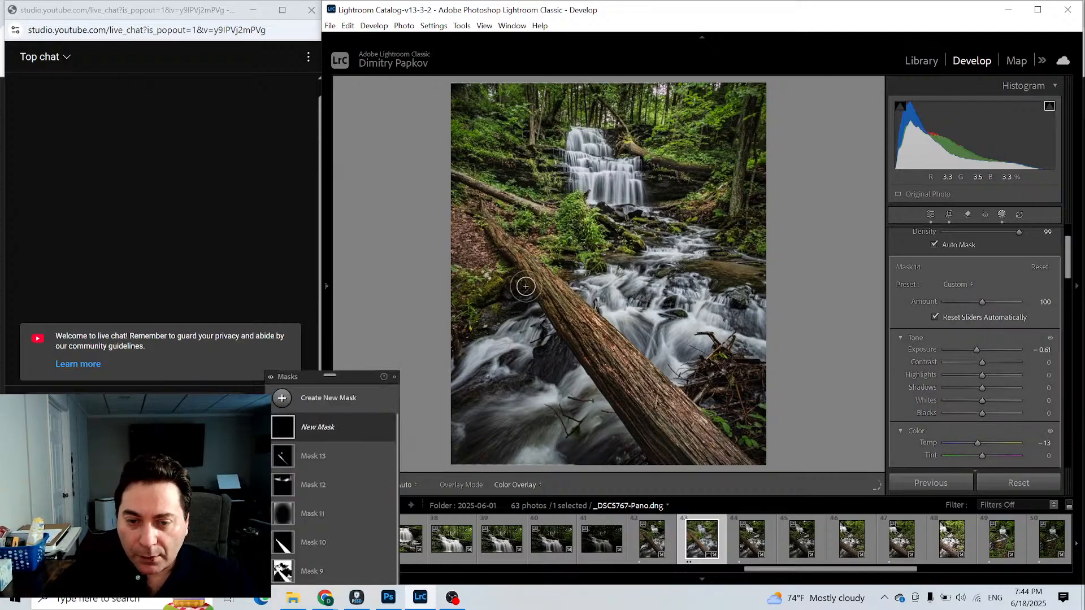
mouse_move(524, 286)
mouse_down()
mouse_move(591, 339)
mouse_move(545, 291)
mouse_move(592, 355)
mouse_move(527, 281)
mouse_up()
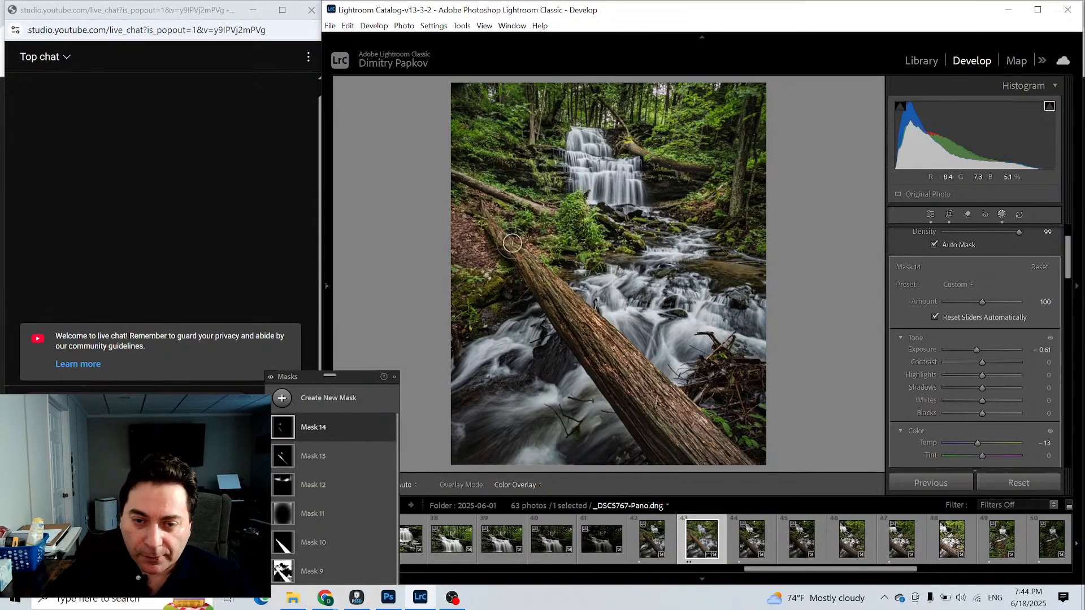
mouse_move(504, 240)
mouse_down()
mouse_move(525, 272)
mouse_move(481, 203)
mouse_move(506, 264)
mouse_up()
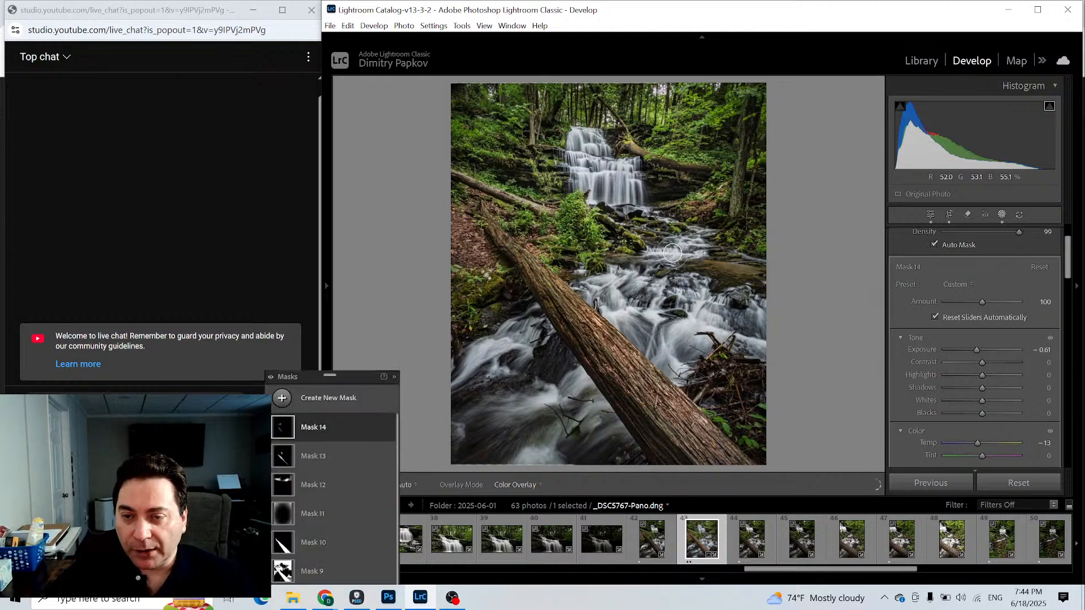
Start another new brush mask with Exposure -1.12.
click(282, 400)
click(335, 279)
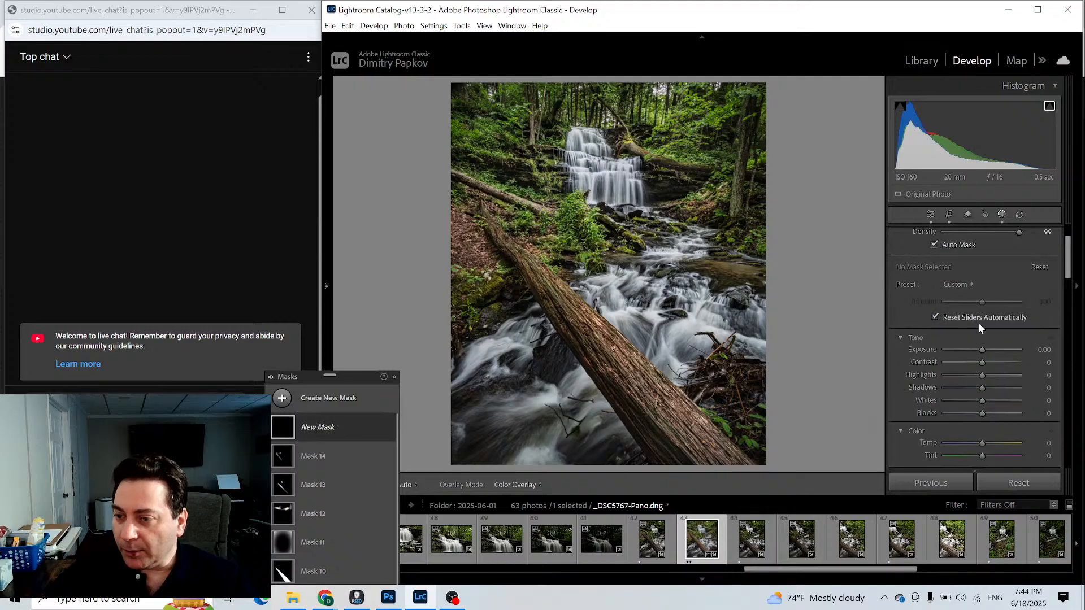
drag(982, 350, 972, 352)
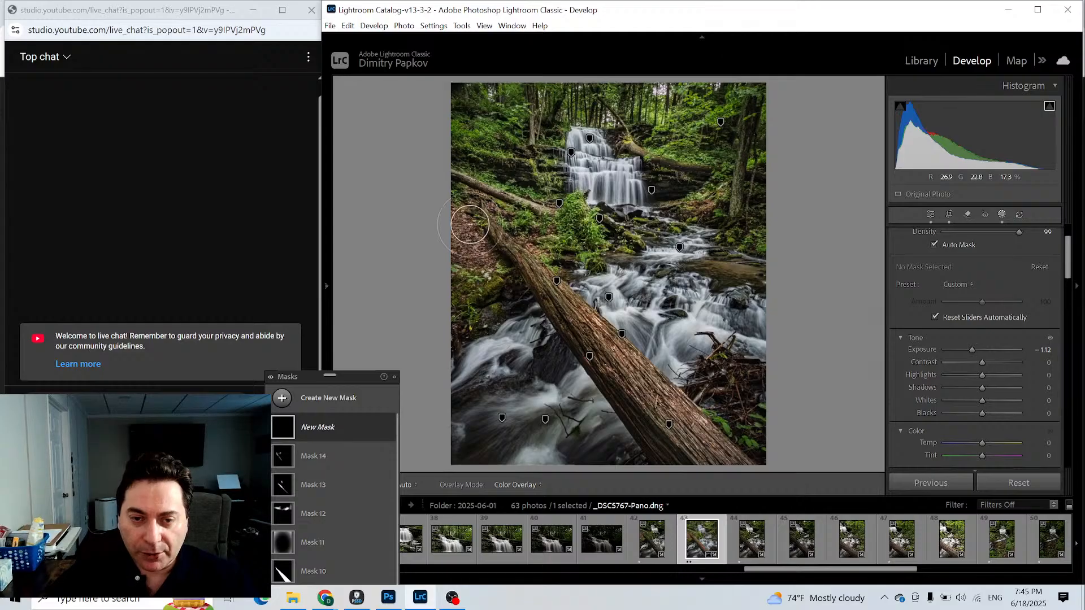
Paint the stronger darkening mask over the leafy left bank, the thin log's outer end and the photo's right edge.
key(h)
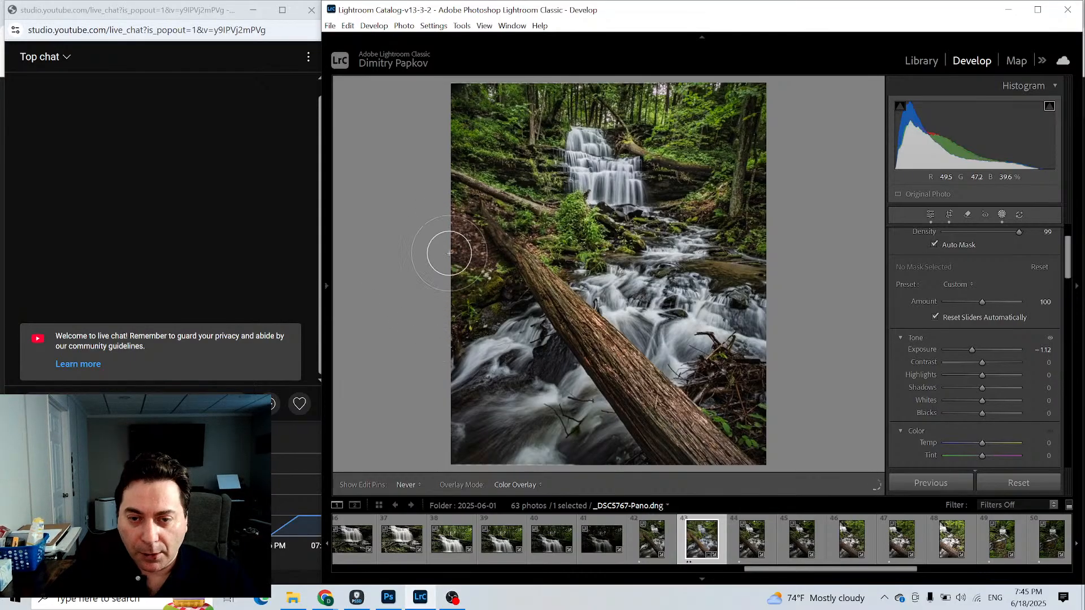
key(h)
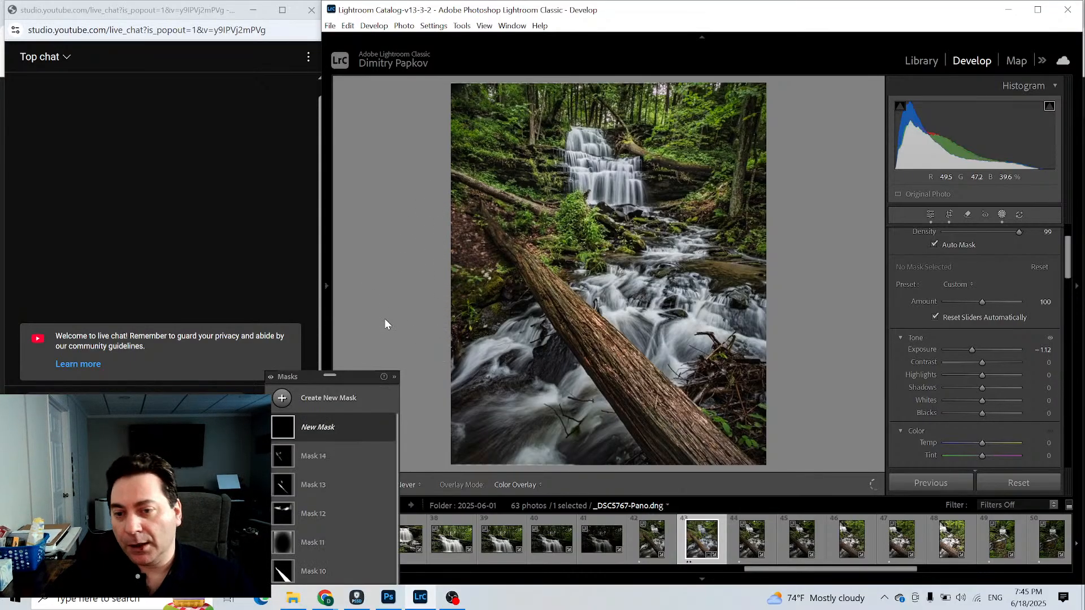
key(h)
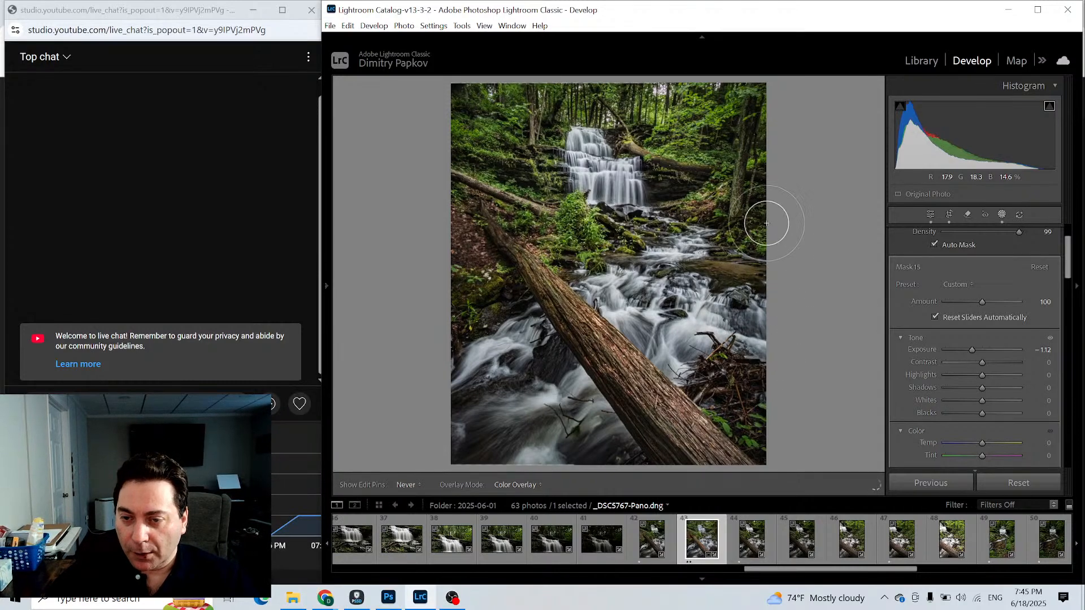
key(h)
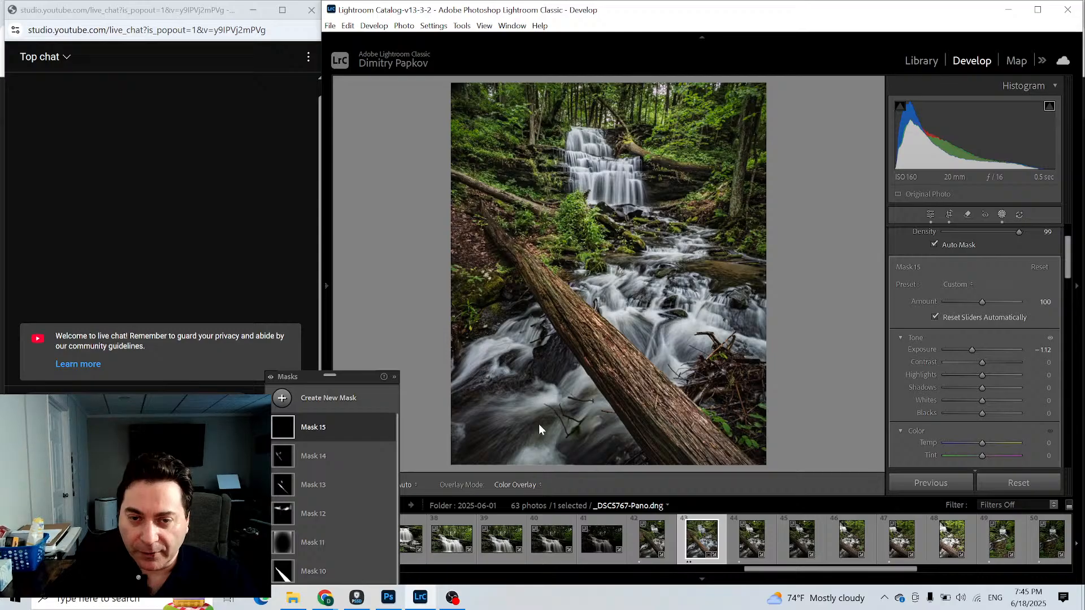
key(h)
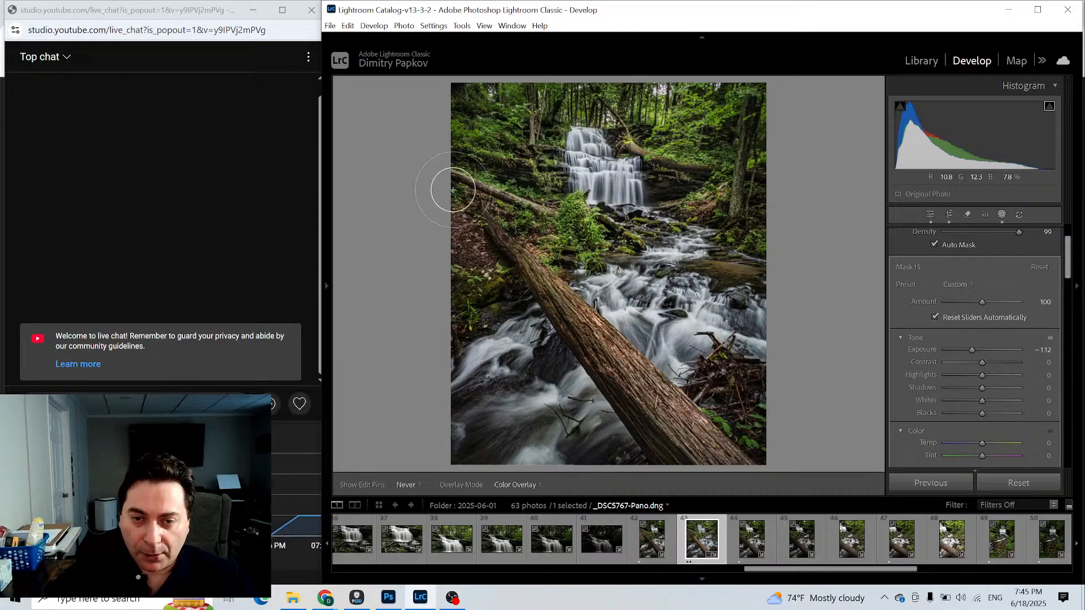
key(h)
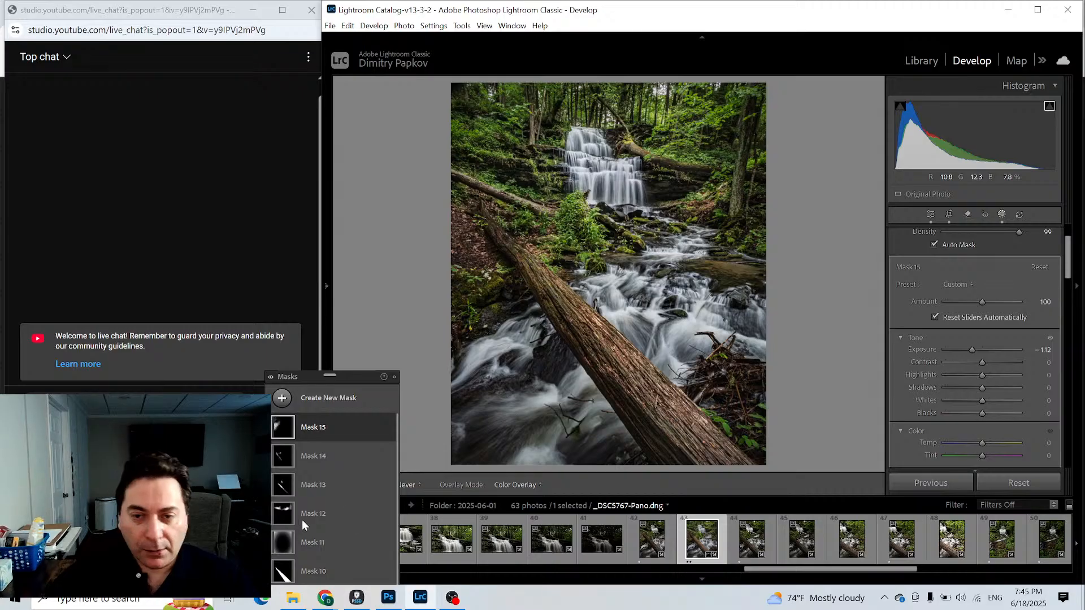
Check the darkened left bank and thin log at 50% zoom and return to the fitted view.
mouse_move(320, 289)
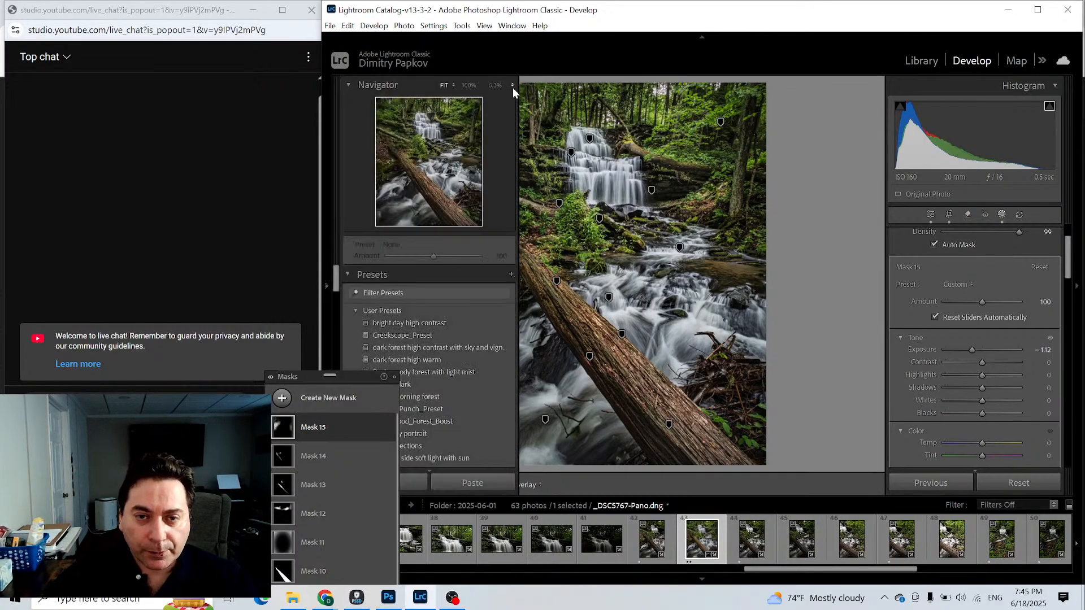
click(513, 85)
click(474, 164)
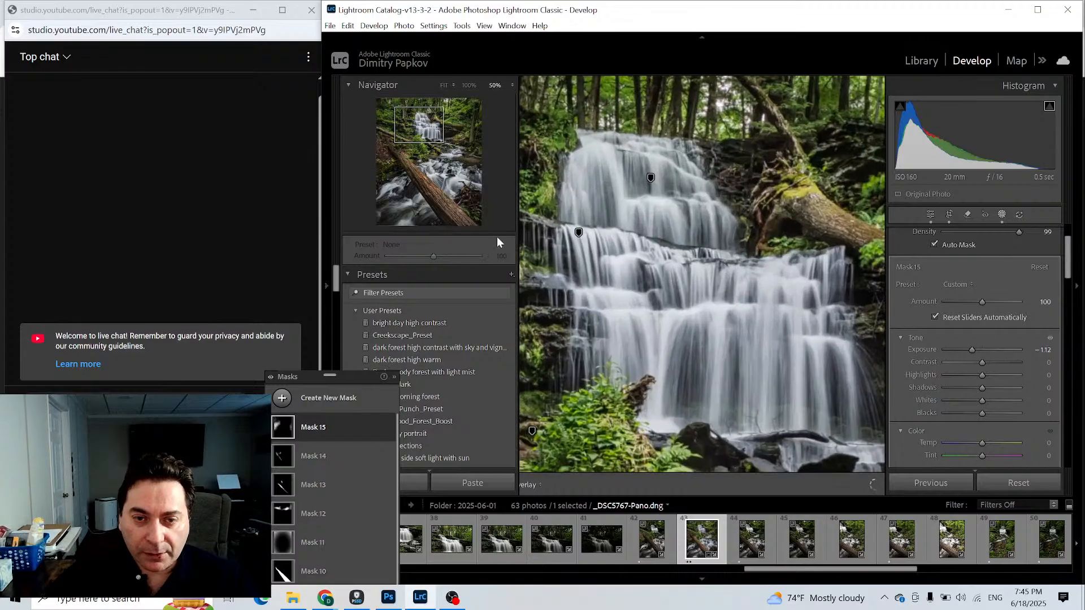
drag(419, 125, 391, 138)
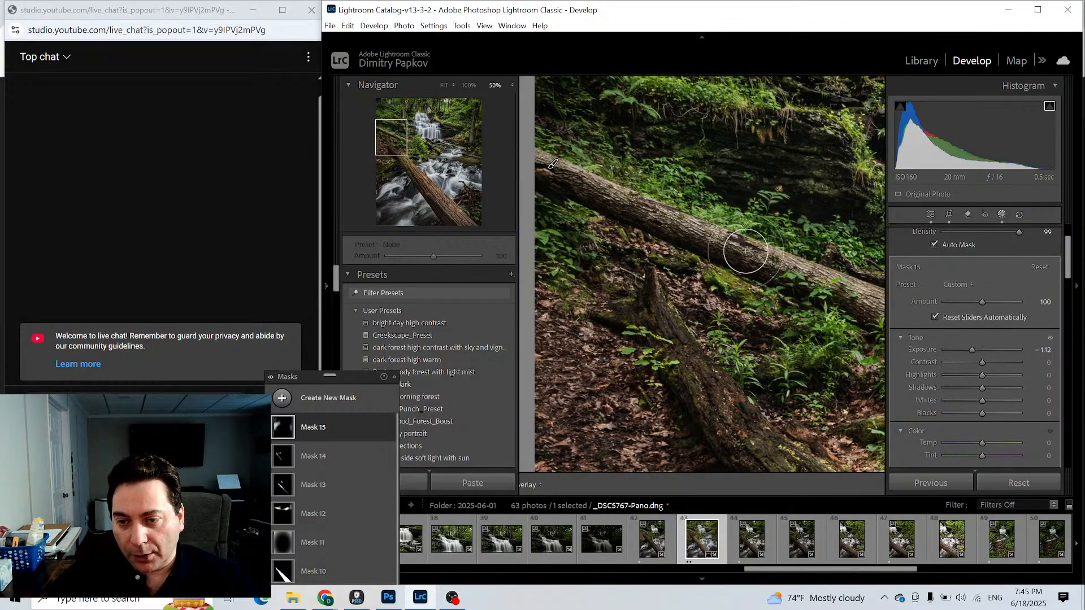
key(F7)
scroll(745, 254, down, 3)
mouse_move(757, 256)
mouse_down()
mouse_move(632, 197)
mouse_move(600, 189)
mouse_move(689, 232)
mouse_move(598, 193)
mouse_move(585, 166)
mouse_move(547, 150)
mouse_move(563, 159)
mouse_move(553, 288)
mouse_move(545, 249)
mouse_move(642, 376)
mouse_move(664, 275)
mouse_move(714, 259)
mouse_up()
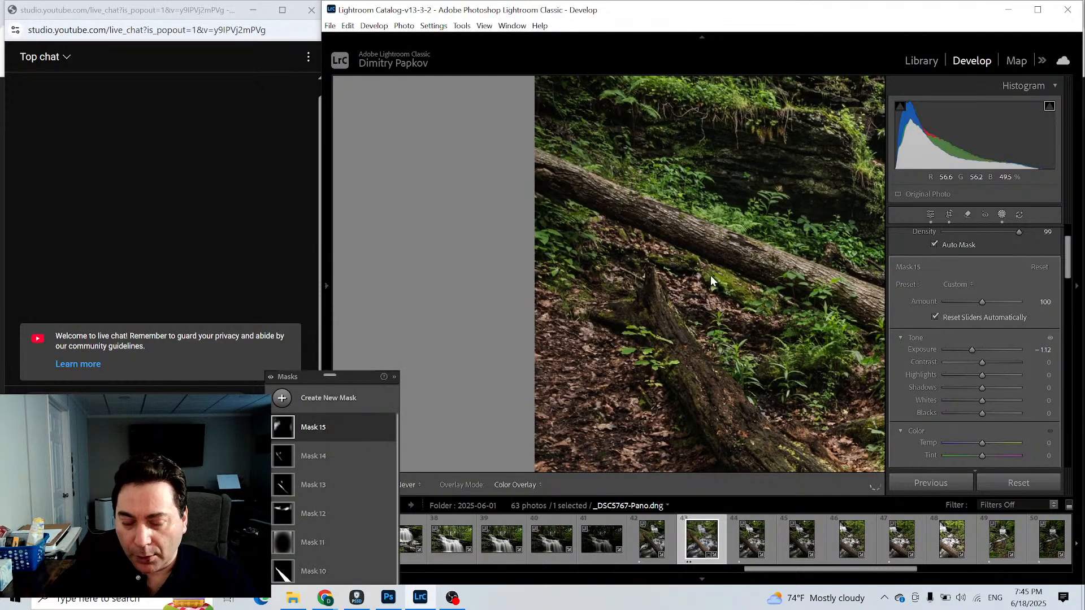
mouse_move(327, 286)
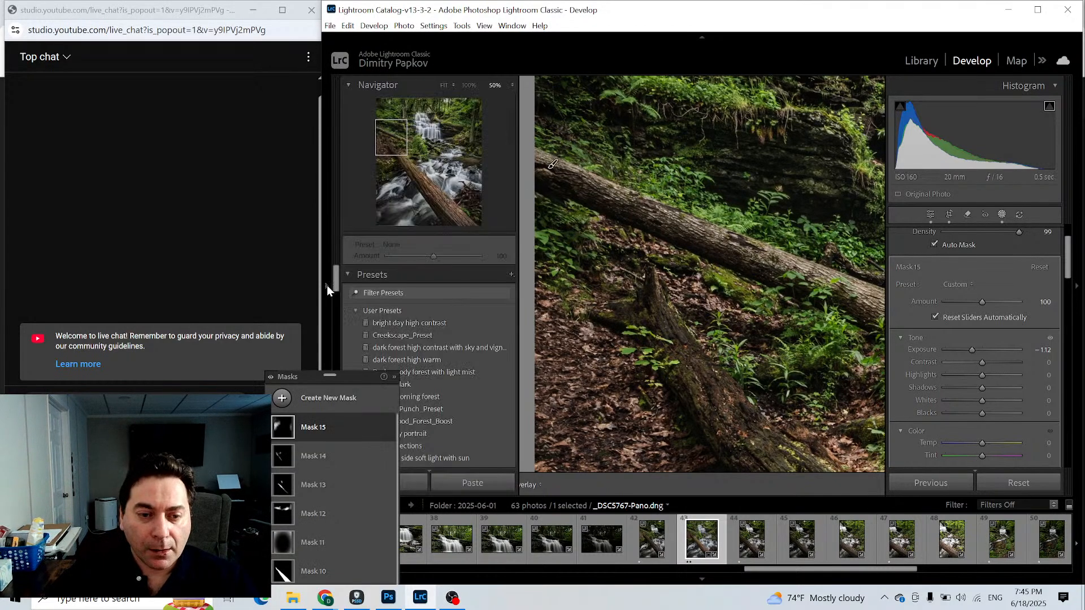
click(443, 86)
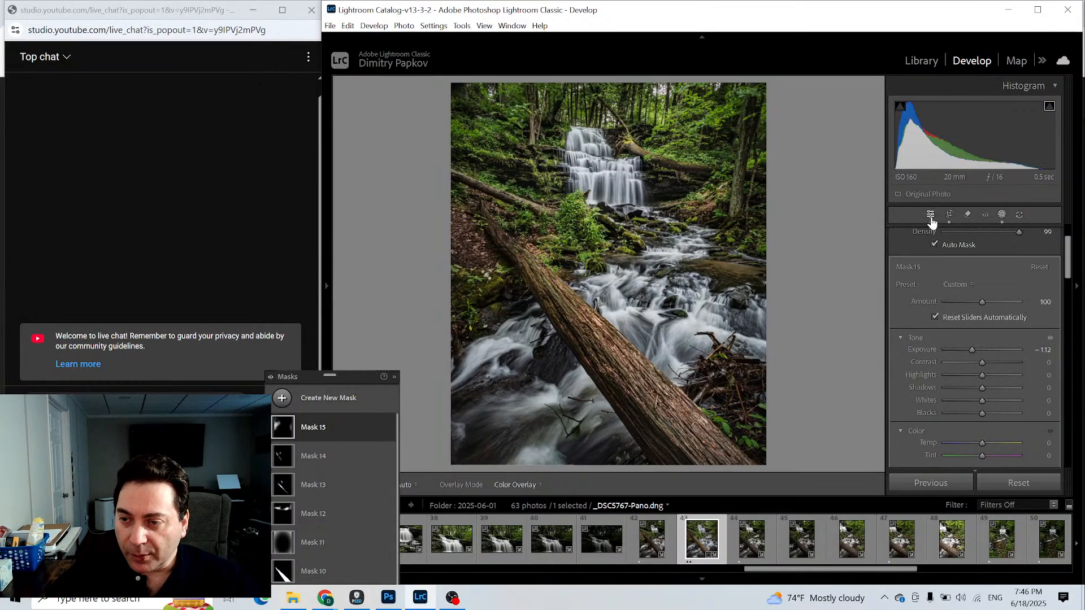
Leave masking and examine the foreground log and driftwood pile up close, returning to the whole photo.
click(931, 216)
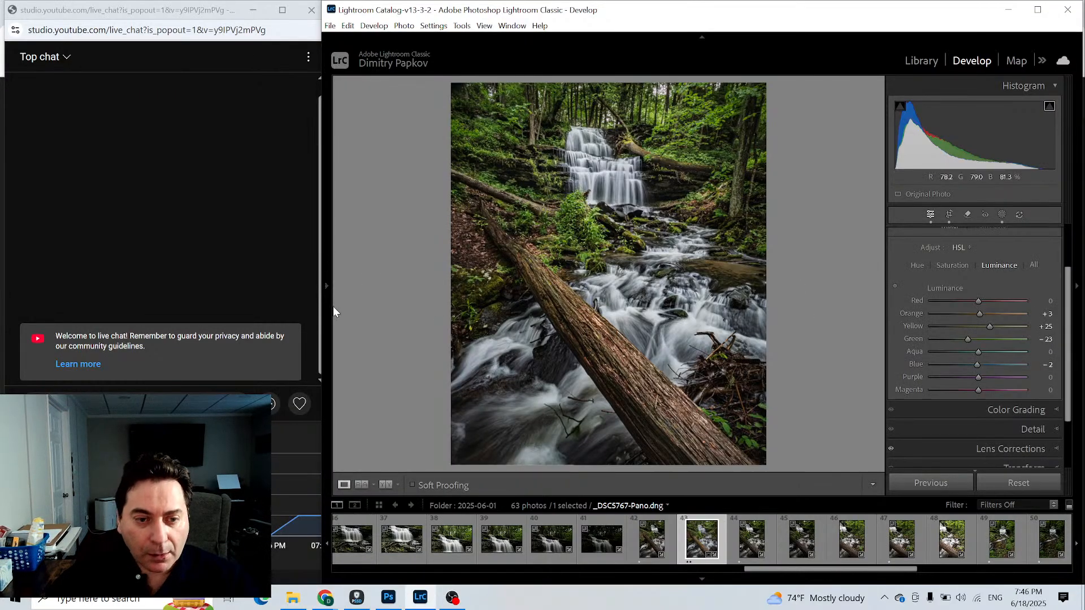
mouse_move(326, 290)
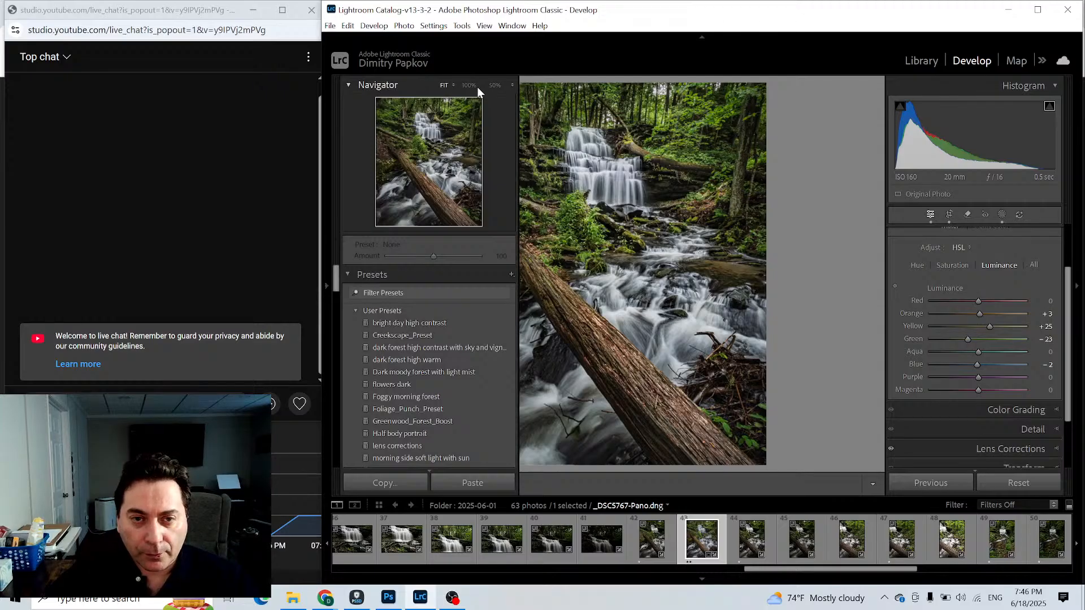
click(467, 194)
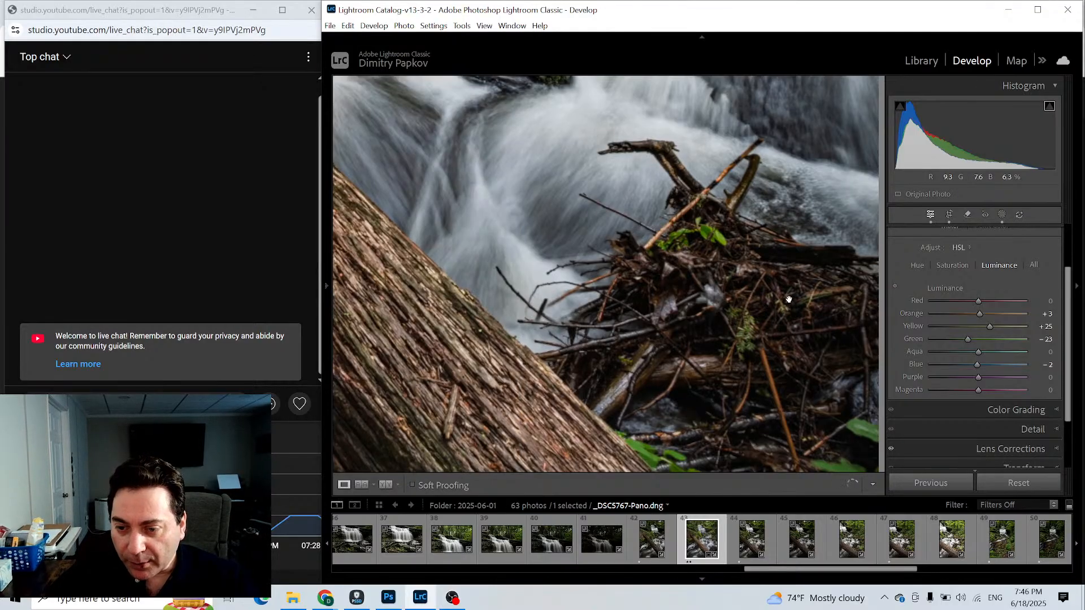
drag(789, 300, 706, 232)
click(705, 238)
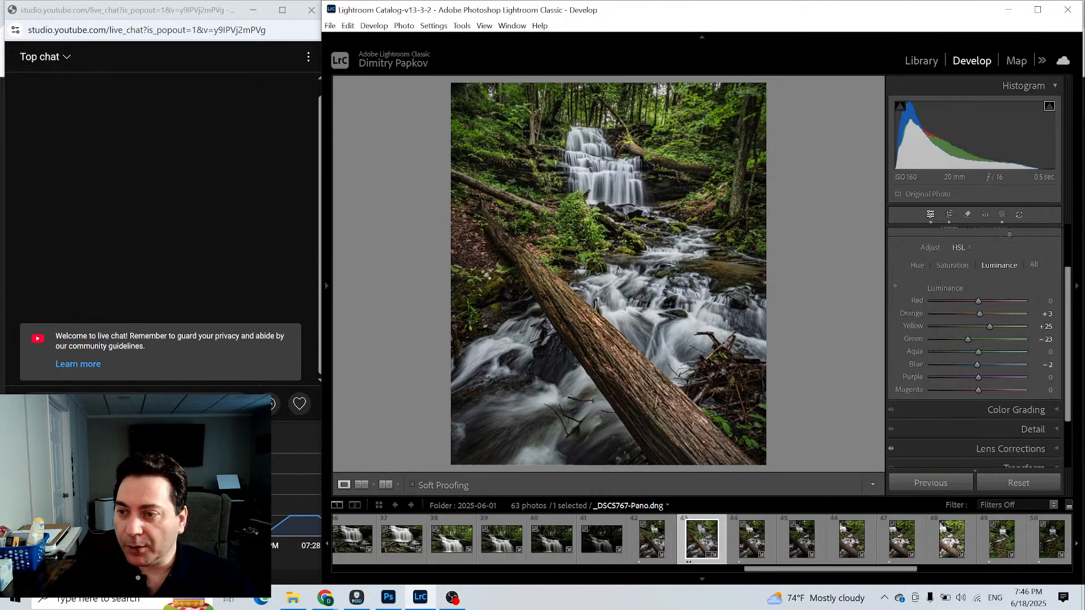
Add a wide radial gradient mask over the lower waterfall and middle stream, and set its Exposure to 0.42.
click(1001, 215)
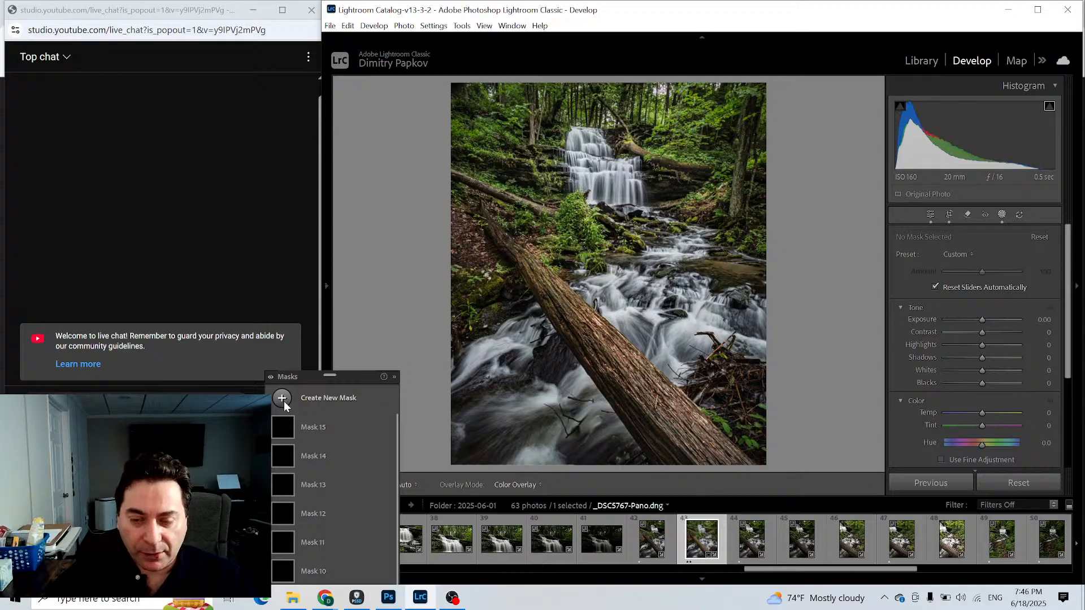
click(282, 399)
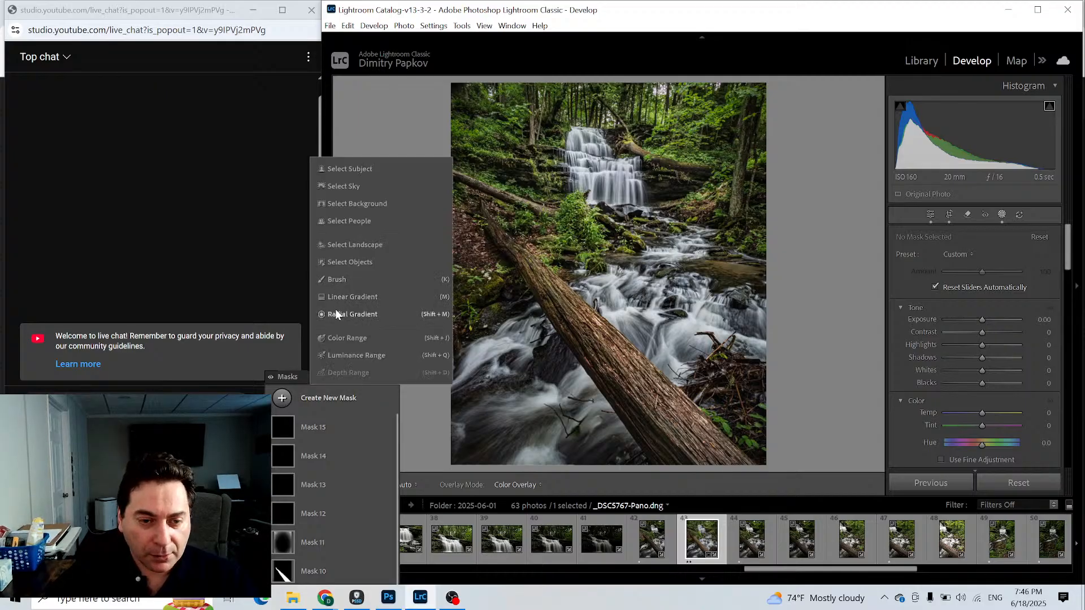
click(335, 314)
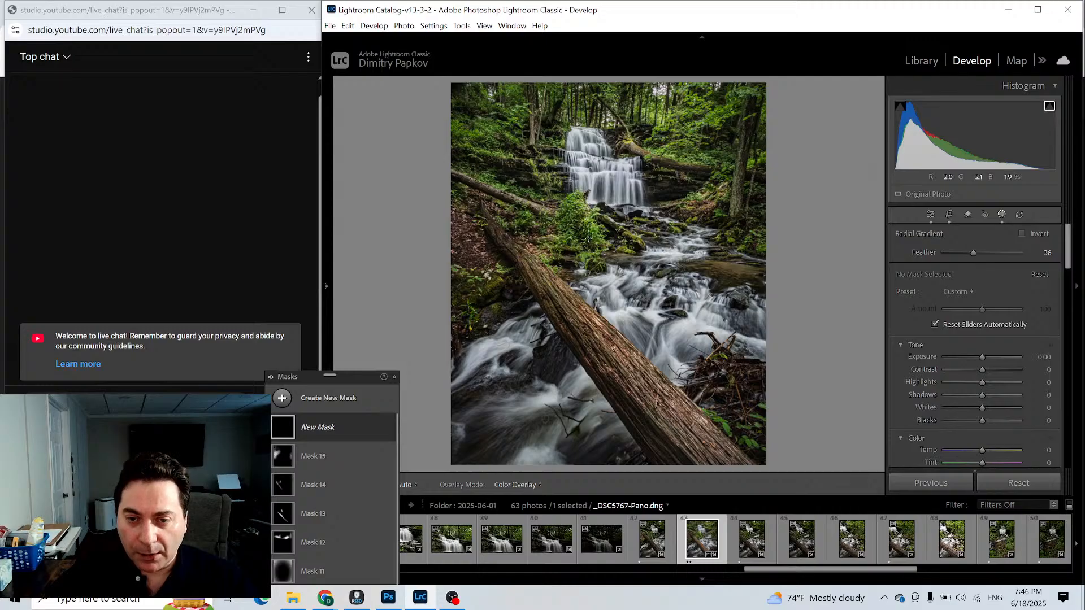
drag(589, 238, 593, 185)
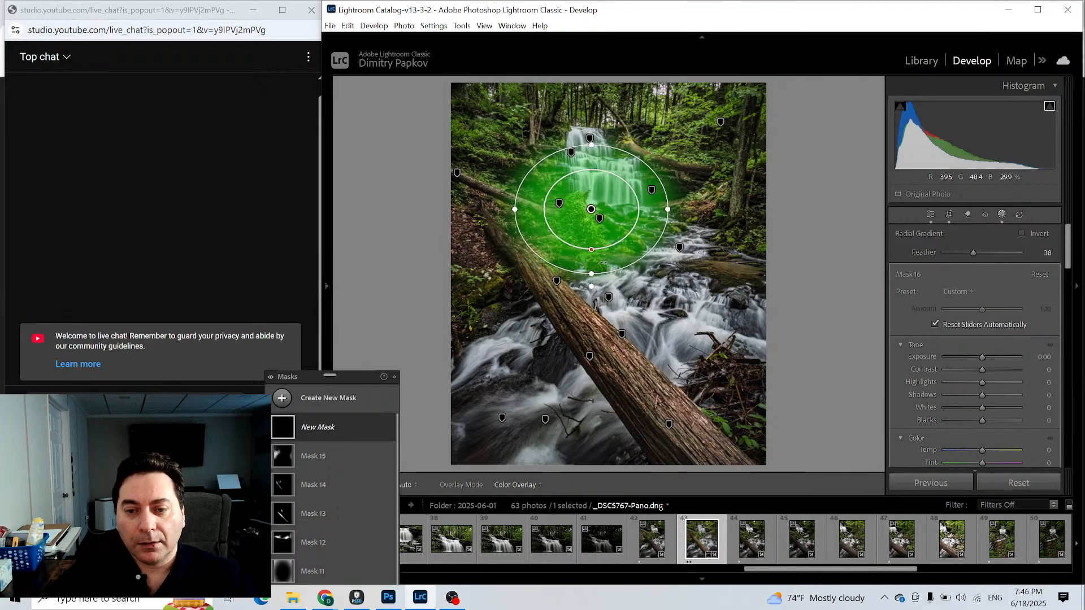
drag(591, 273, 591, 308)
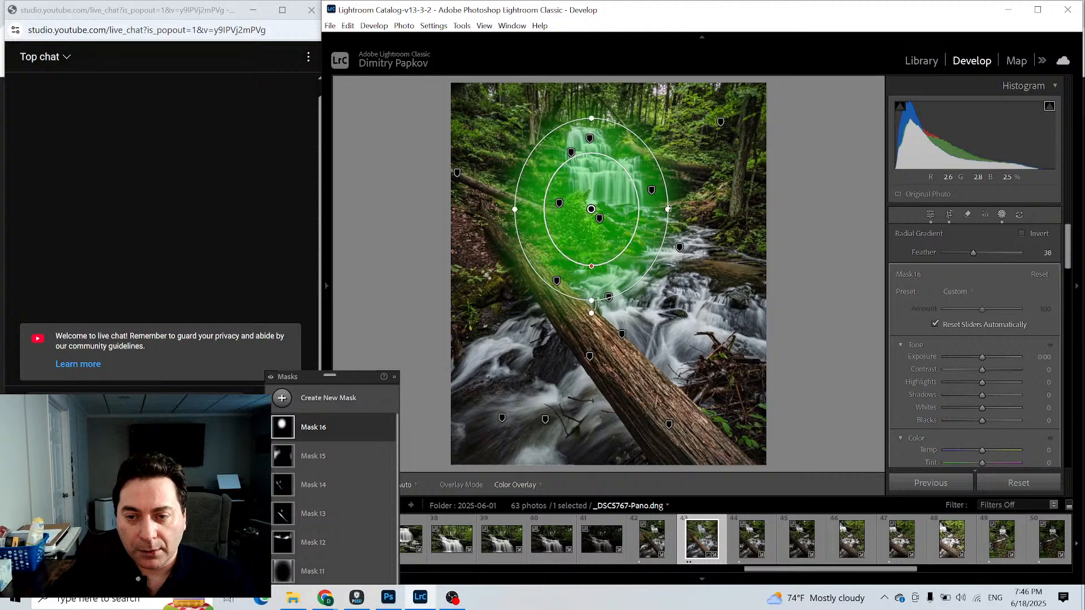
drag(668, 210, 706, 209)
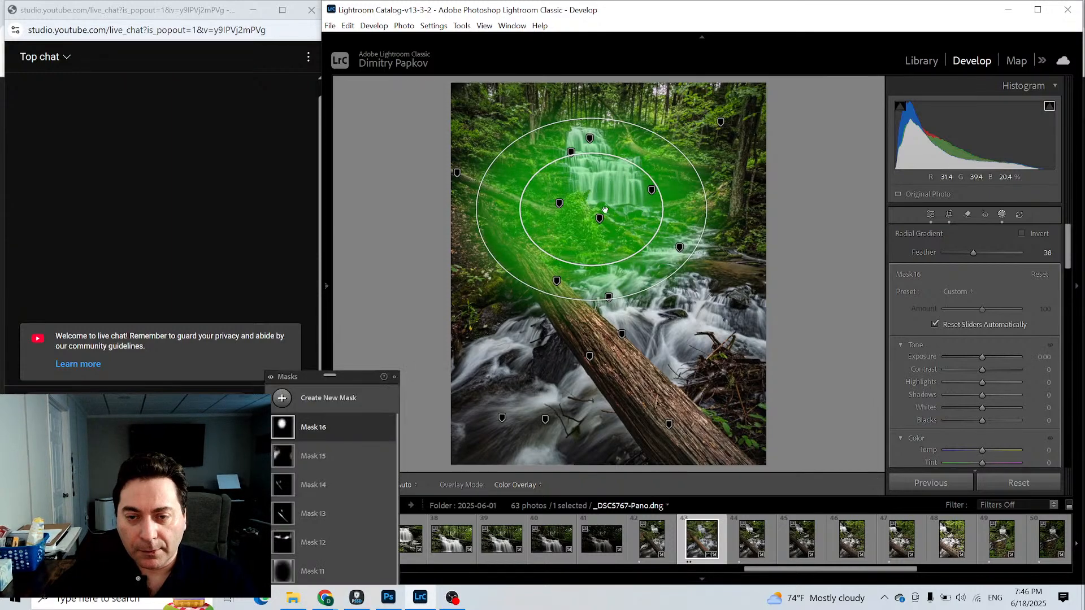
drag(591, 209, 649, 233)
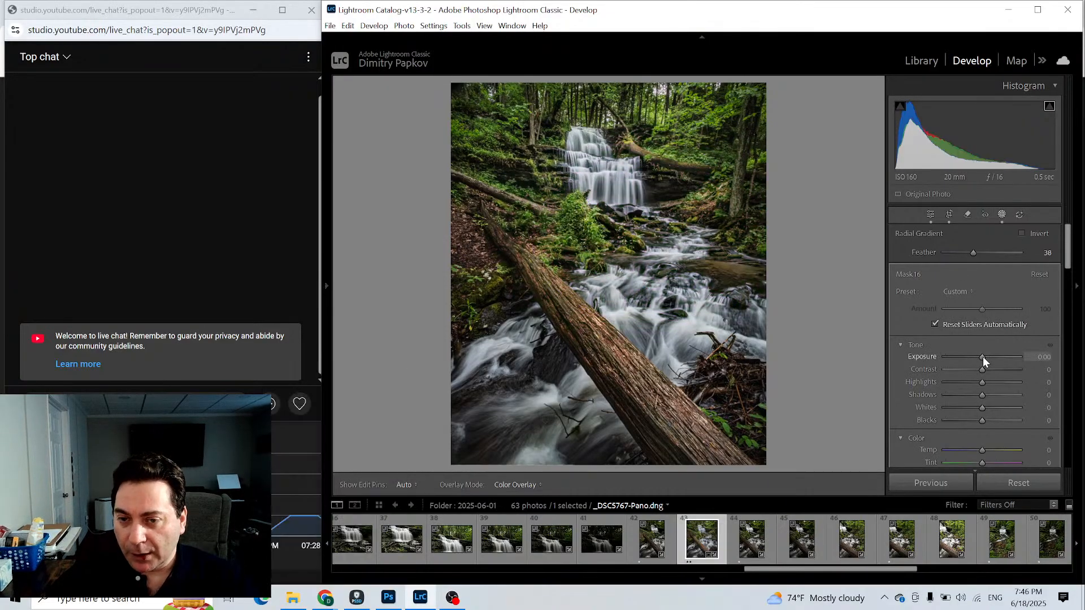
drag(982, 357, 987, 356)
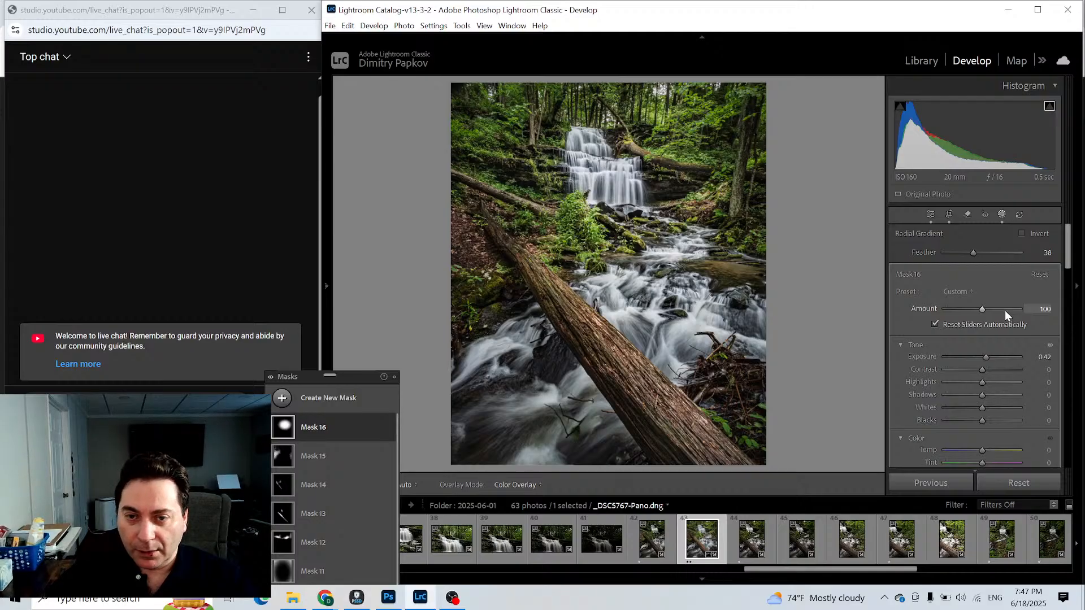
Add a linear gradient mask over the forest along the photo's top edge and set its Exposure to -0.42.
click(283, 398)
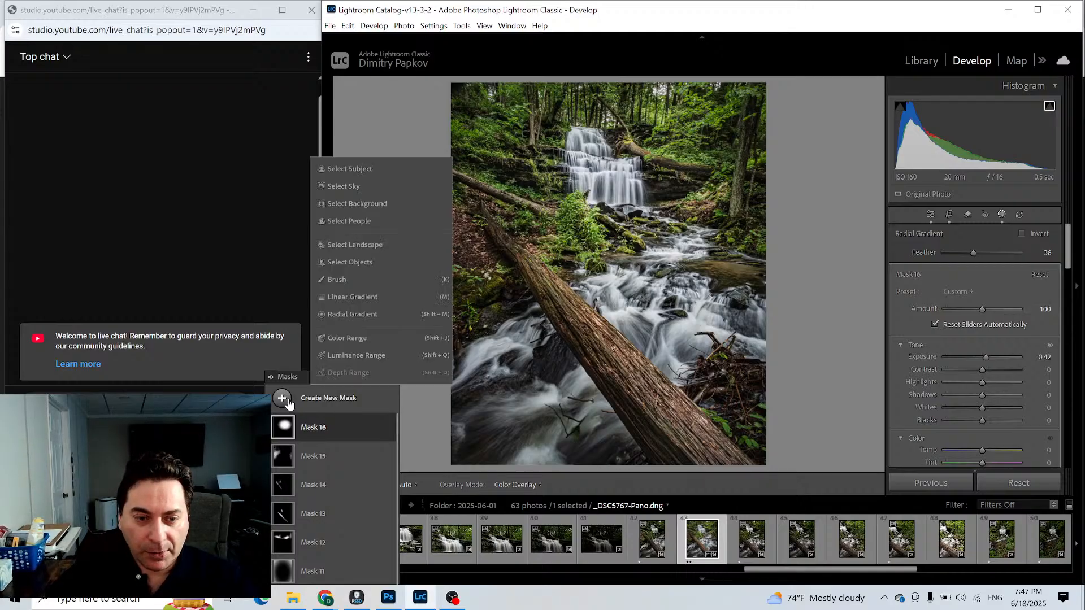
click(341, 296)
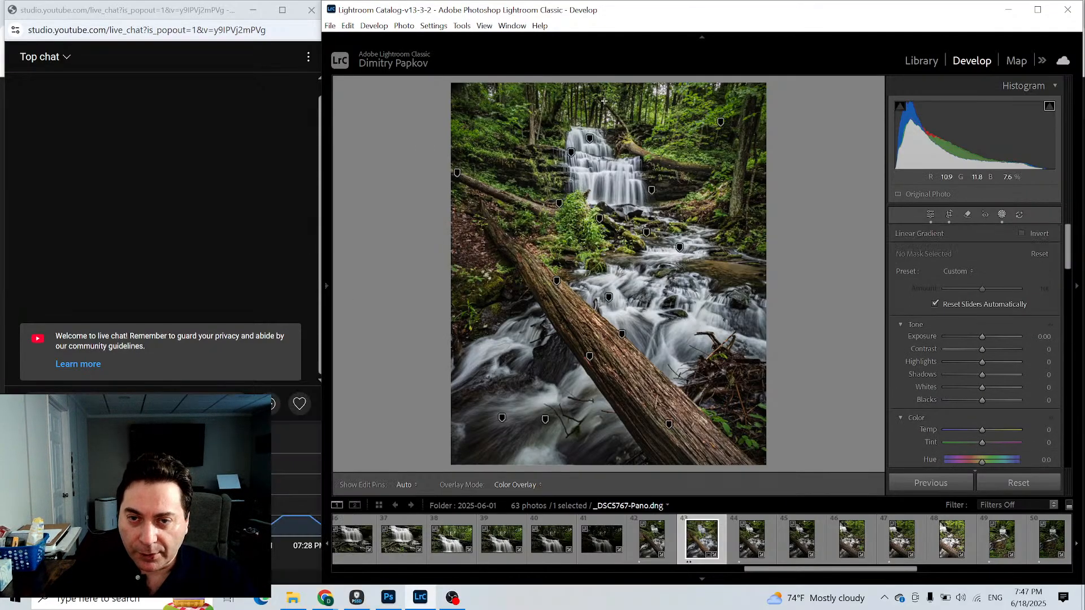
drag(602, 89, 604, 154)
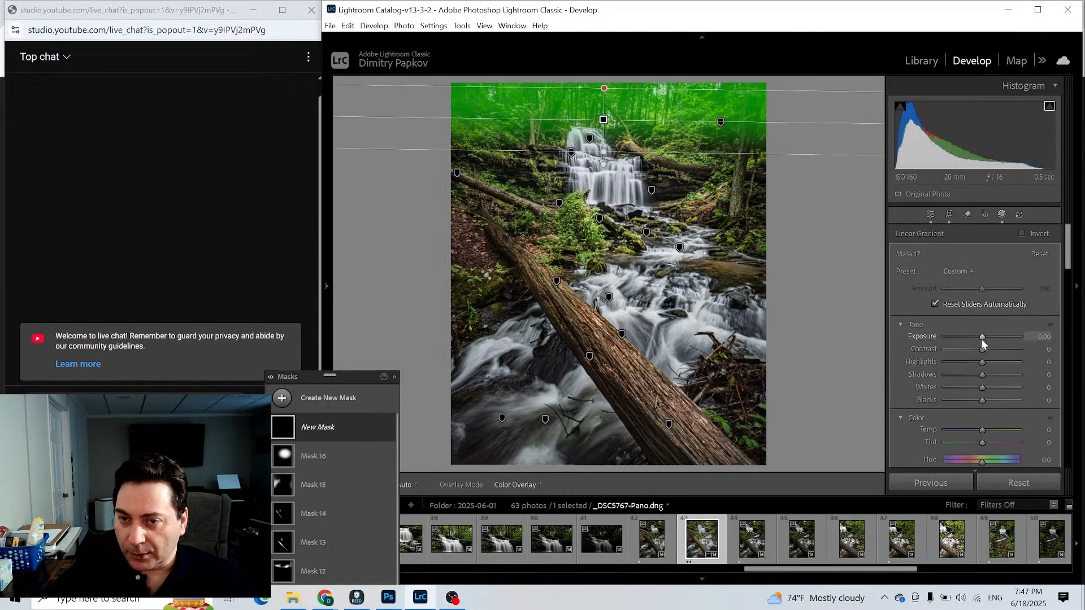
drag(981, 338, 978, 334)
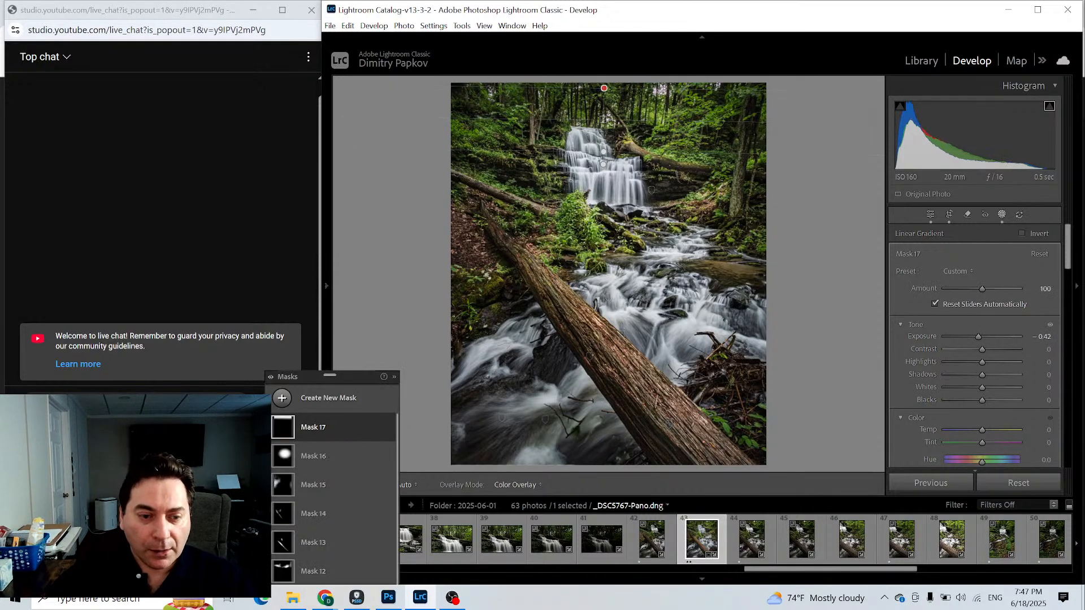
Brush a new mask with Exposure 0.37 over the upper waterfall, reduce its Amount to 83, and leave masking.
click(282, 399)
click(345, 282)
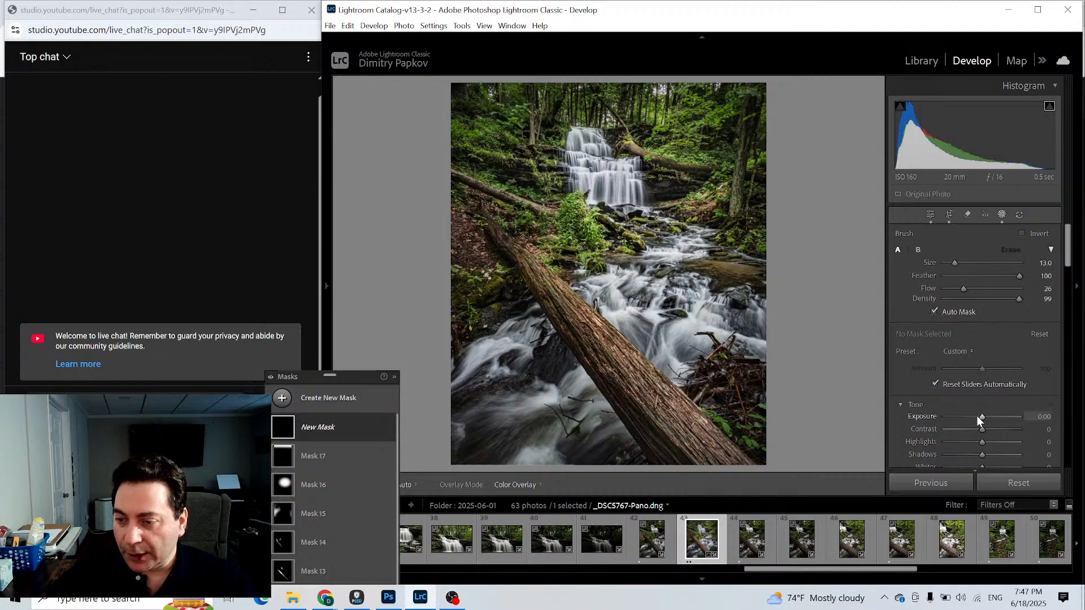
drag(980, 417, 984, 417)
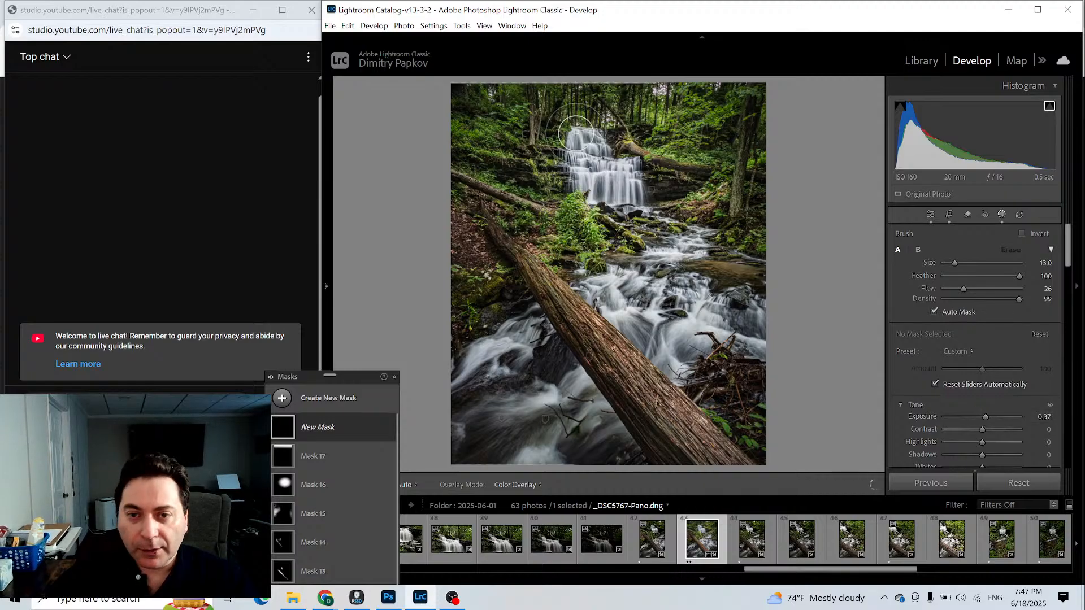
mouse_move(580, 135)
mouse_down()
mouse_move(540, 133)
mouse_move(577, 119)
mouse_move(603, 130)
mouse_move(611, 161)
mouse_up()
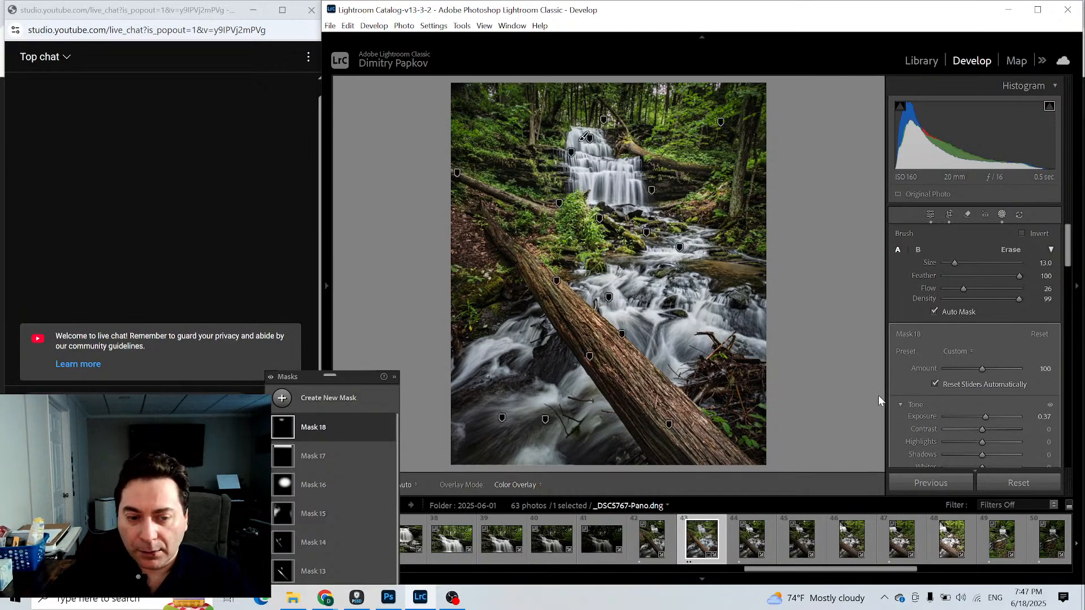
drag(982, 368, 974, 369)
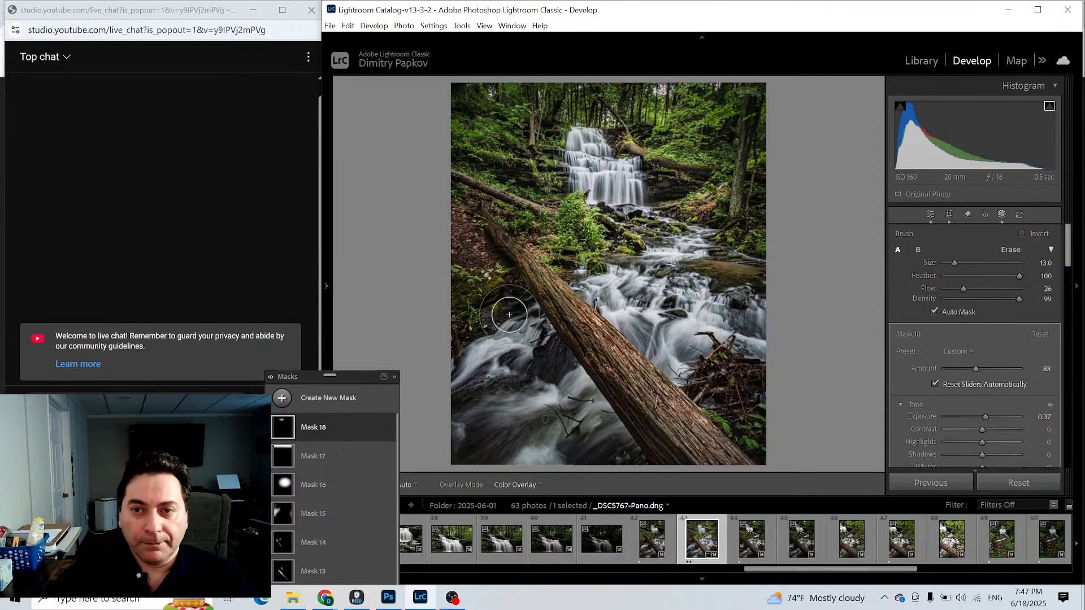
click(929, 215)
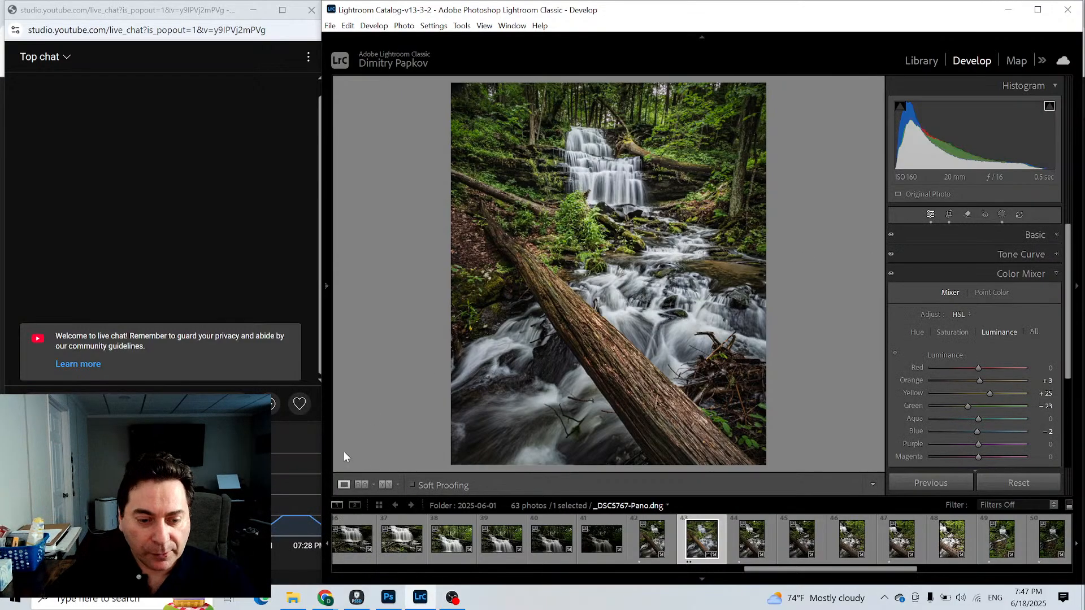
Send the edited panorama _DSC5767-Pano.dng from the Library to Adobe Photoshop 2025, repeating the request while Photoshop is not responding.
click(917, 63)
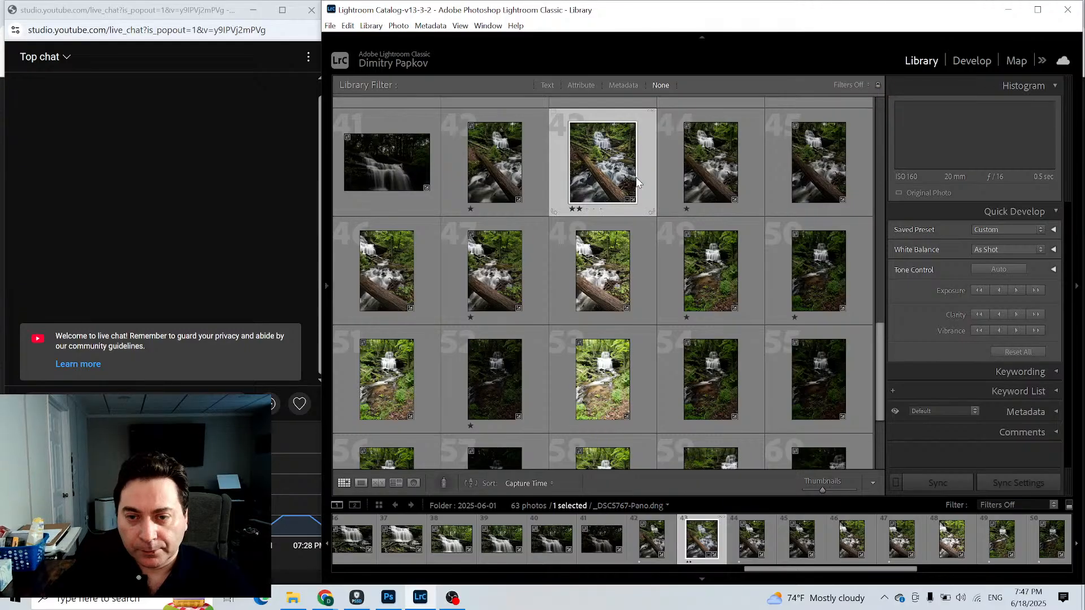
right_click(648, 180)
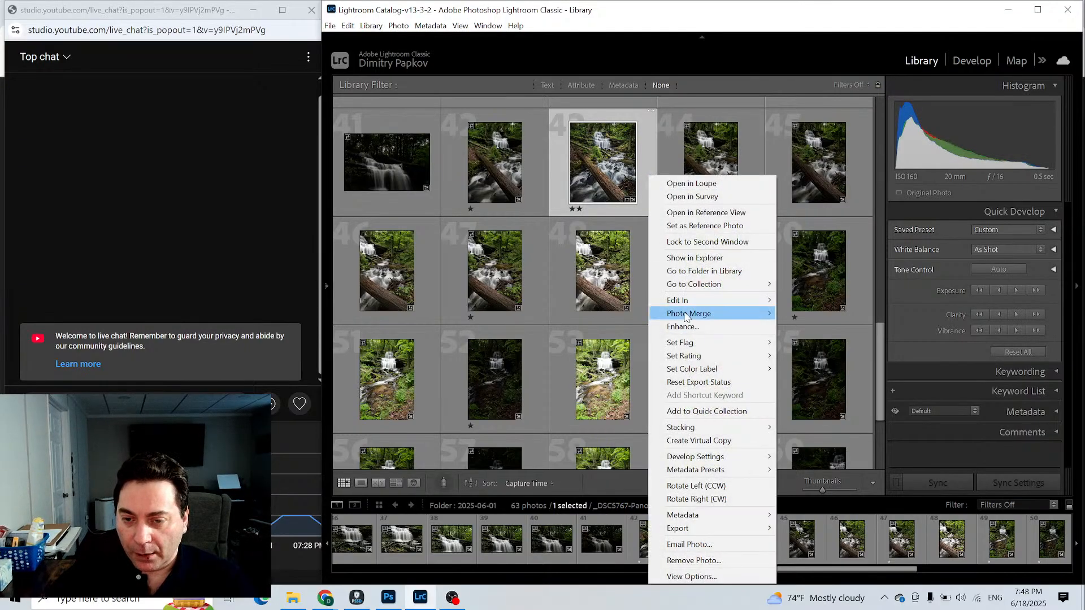
mouse_move(689, 302)
click(833, 298)
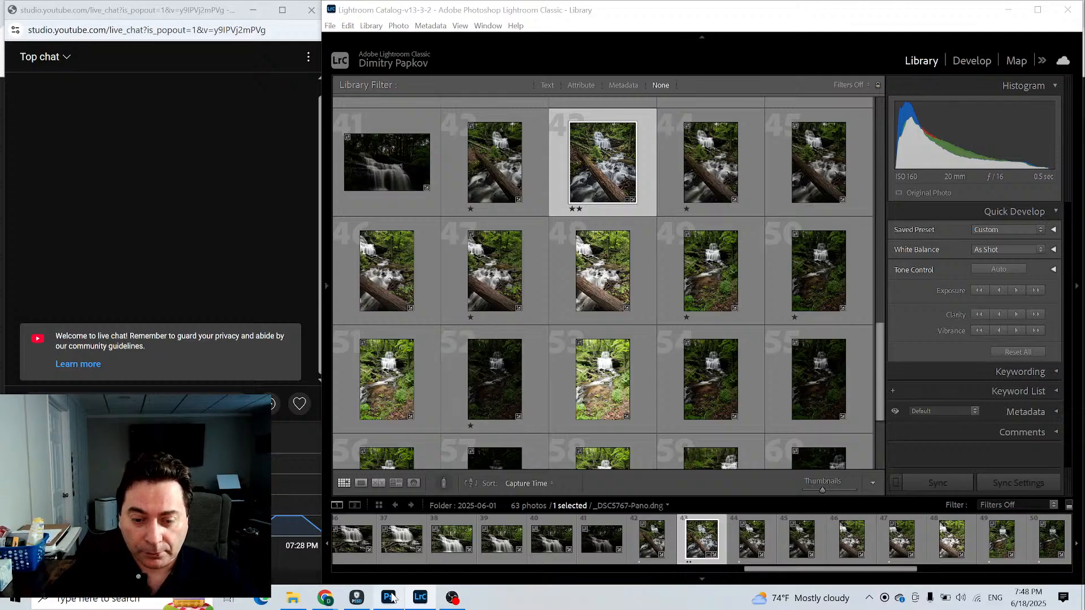
mouse_move(391, 597)
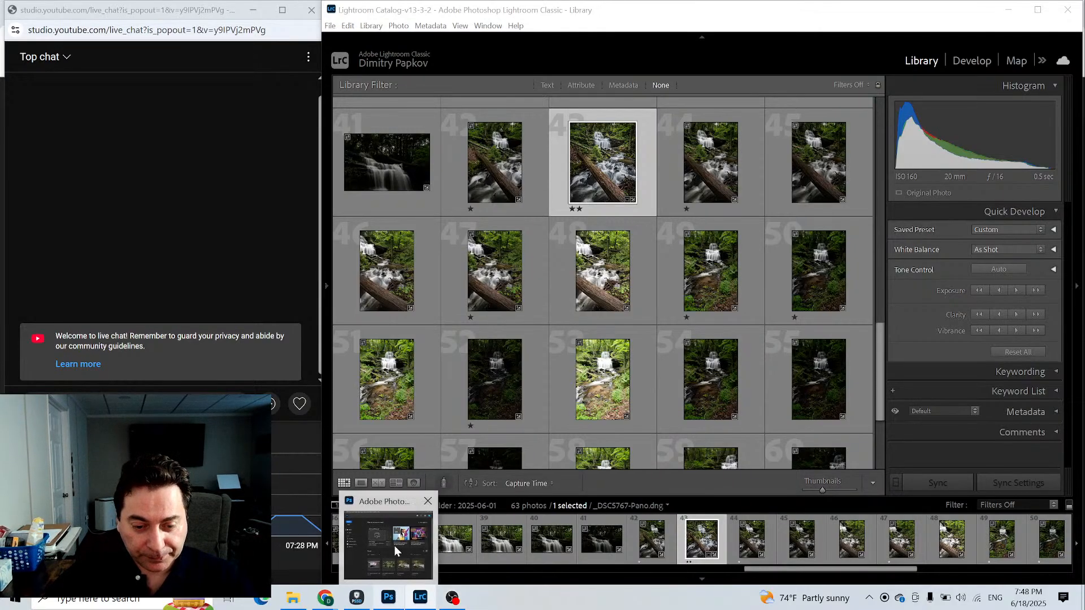
click(395, 551)
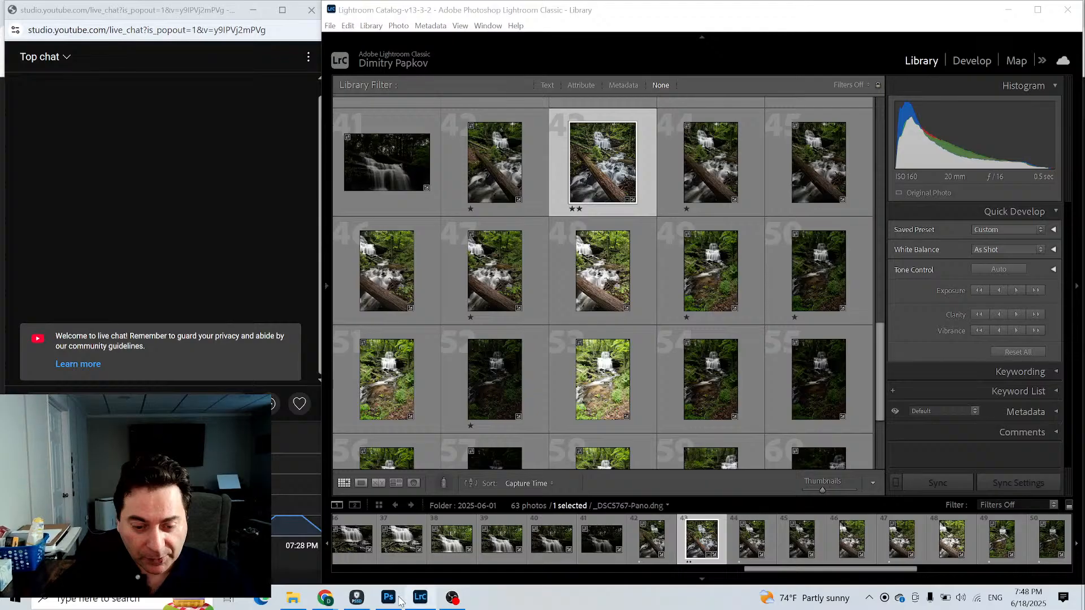
right_click(648, 181)
mouse_move(681, 303)
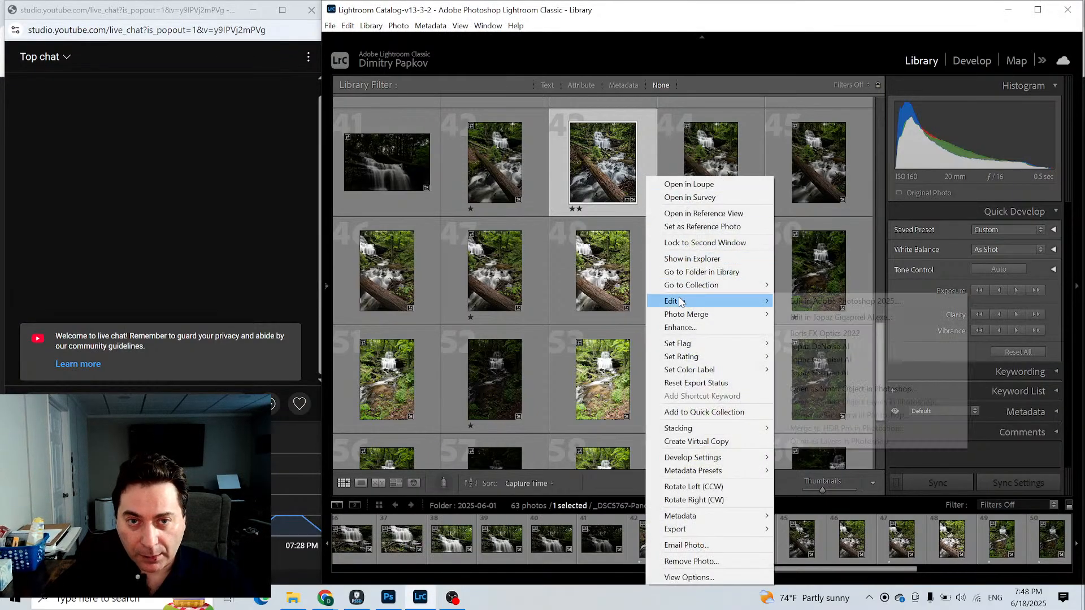
click(807, 302)
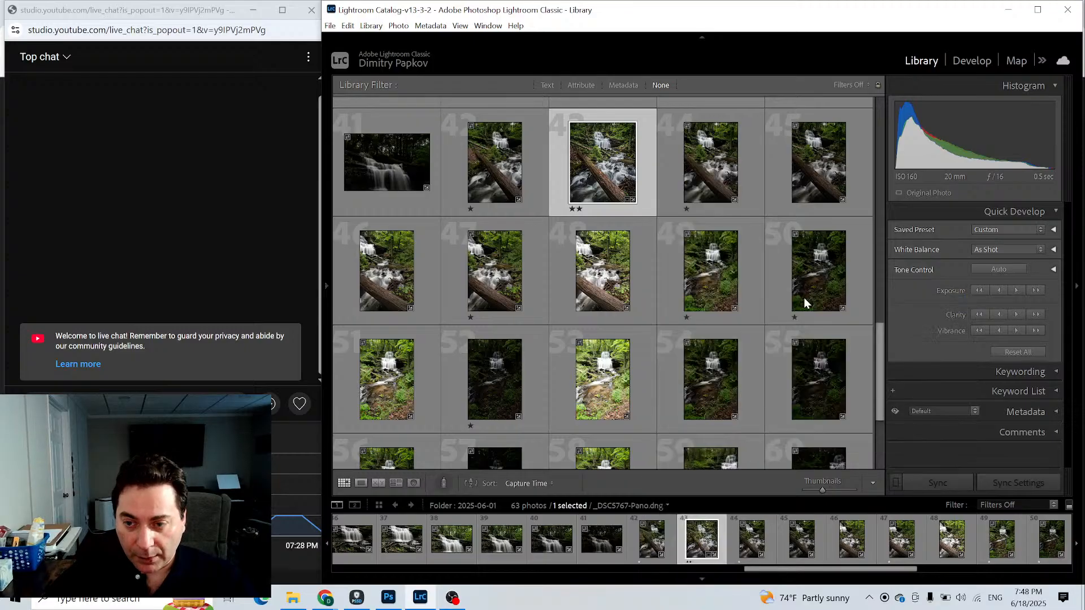
Switch to Photoshop with the _DSC5767-Pano-2 document open and dismiss Task Manager.
click(390, 603)
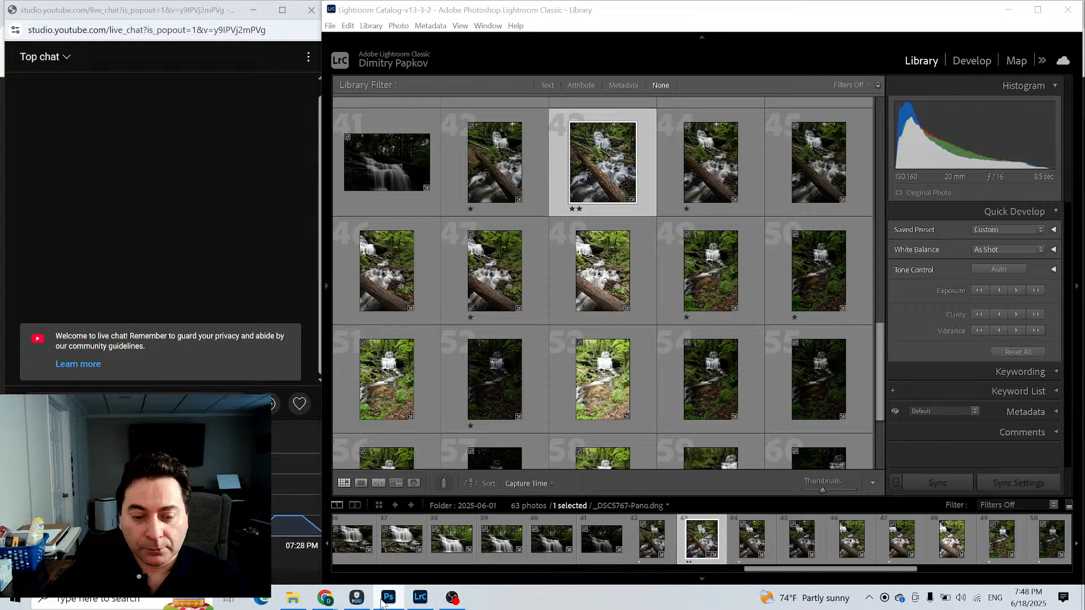
mouse_move(397, 603)
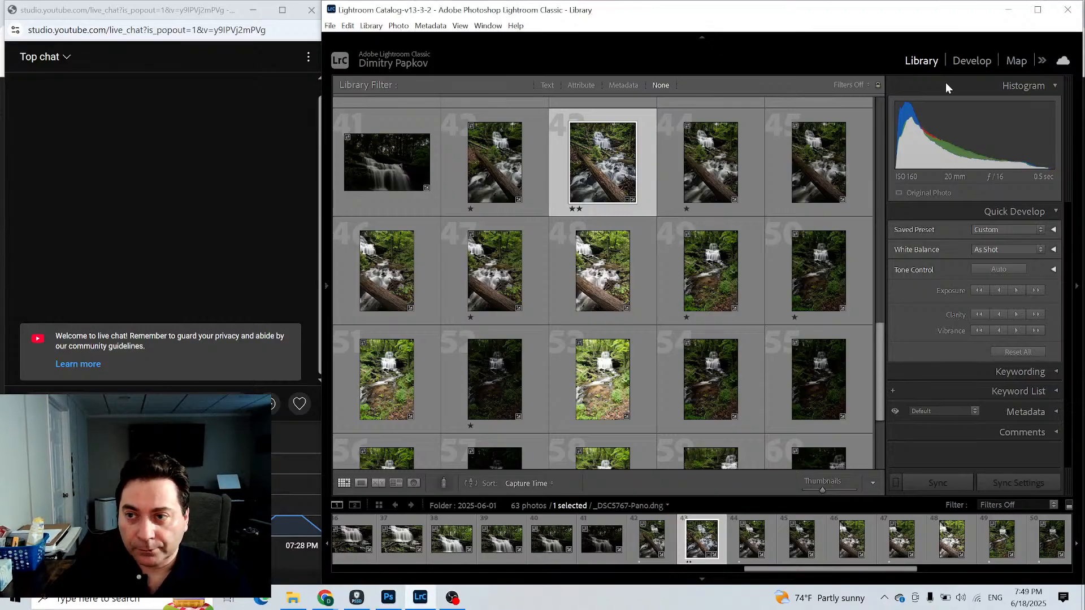
click(1008, 9)
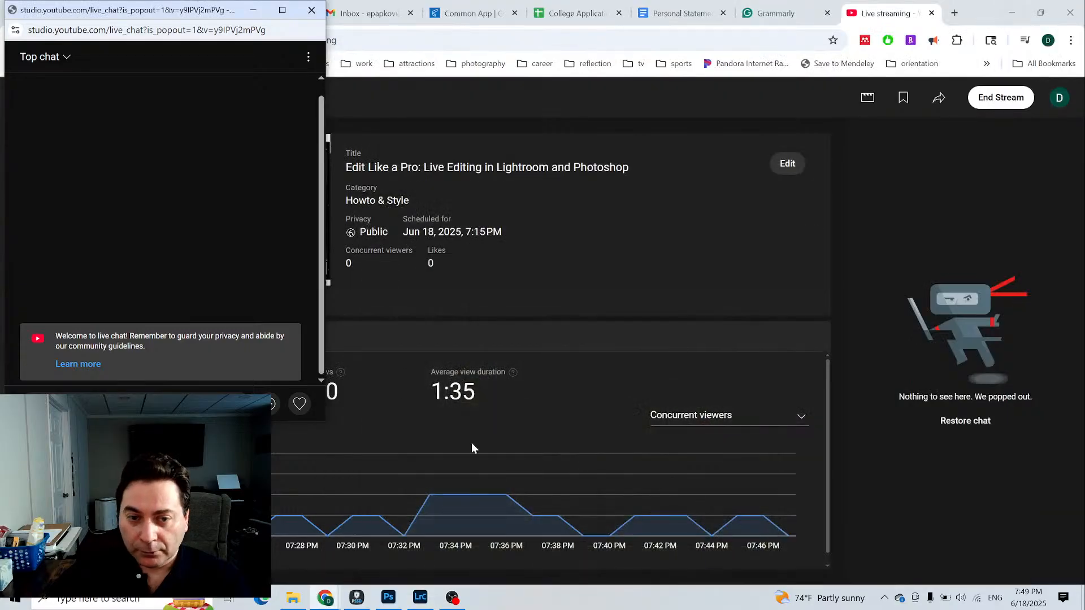
click(427, 601)
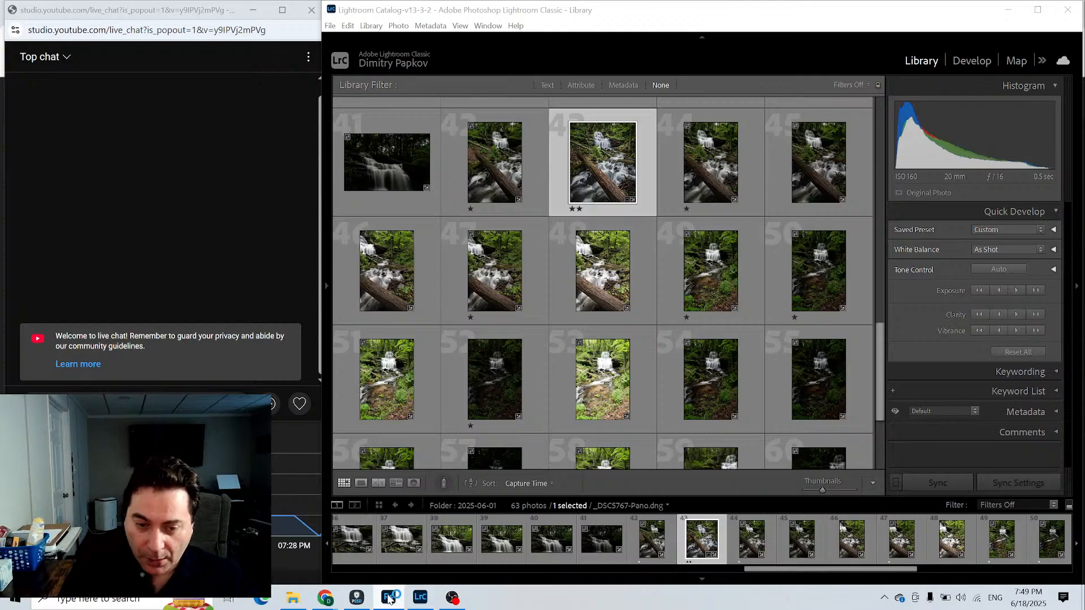
click(388, 598)
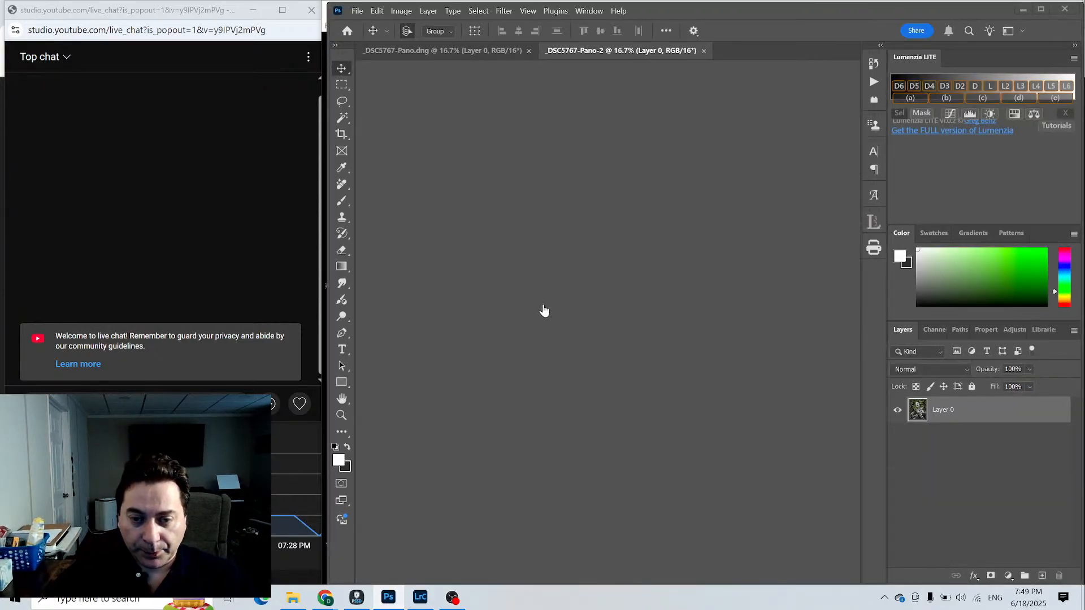
key(ctrl+shift+Escape)
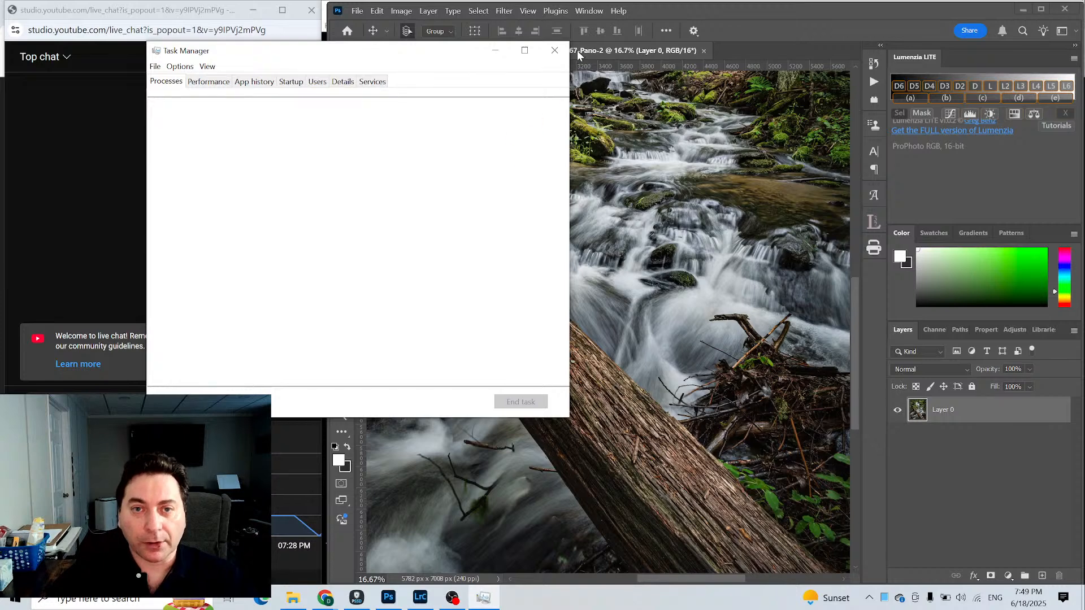
click(554, 51)
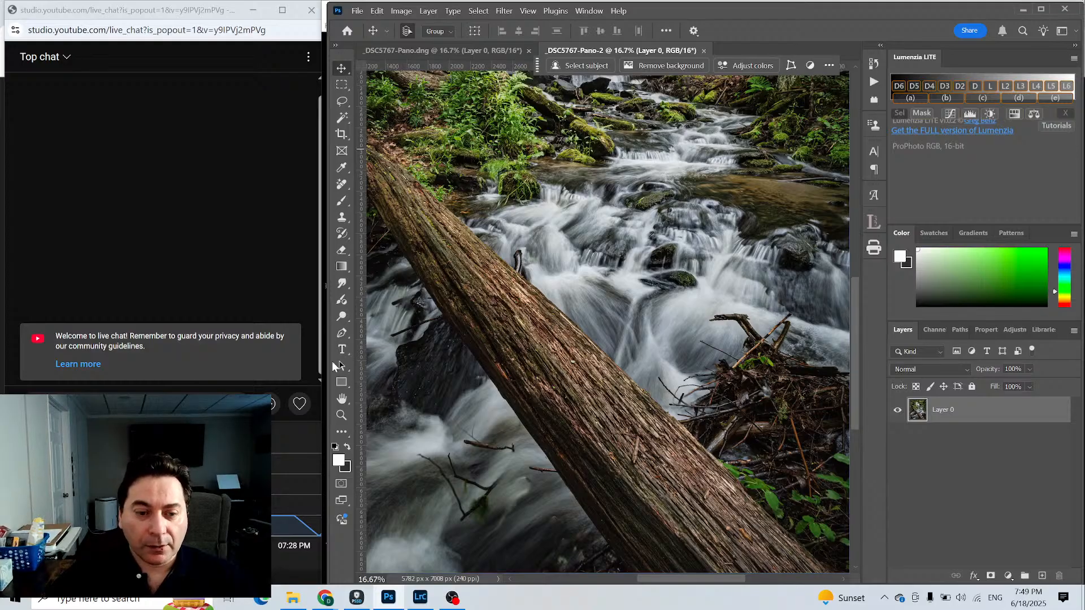
Duplicate Layer 0 of the panorama under the name Layer 0 copy.
click(342, 415)
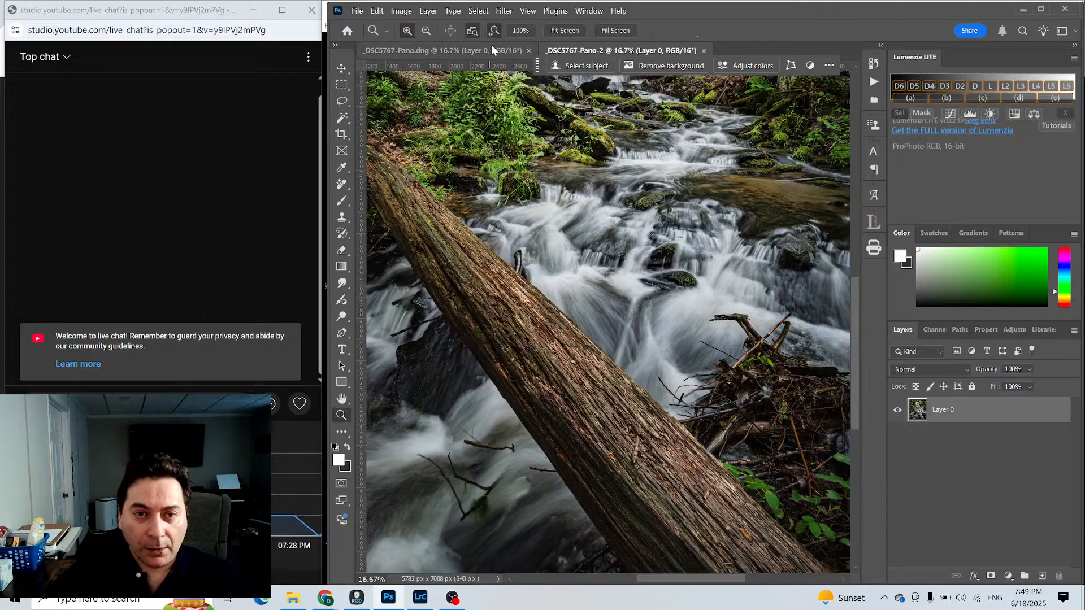
click(564, 30)
right_click(947, 411)
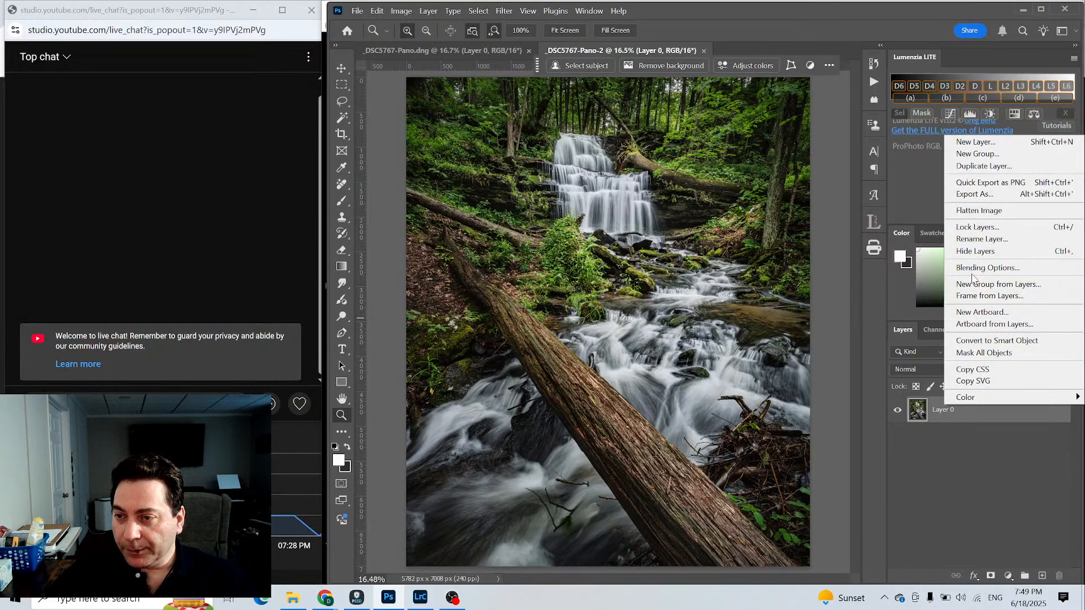
click(968, 170)
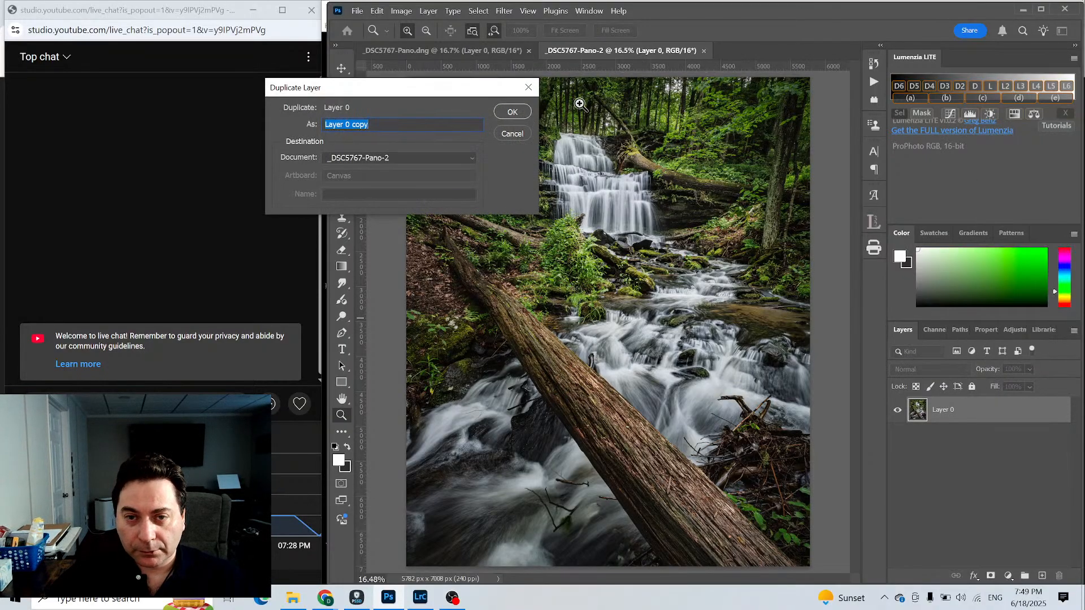
click(513, 112)
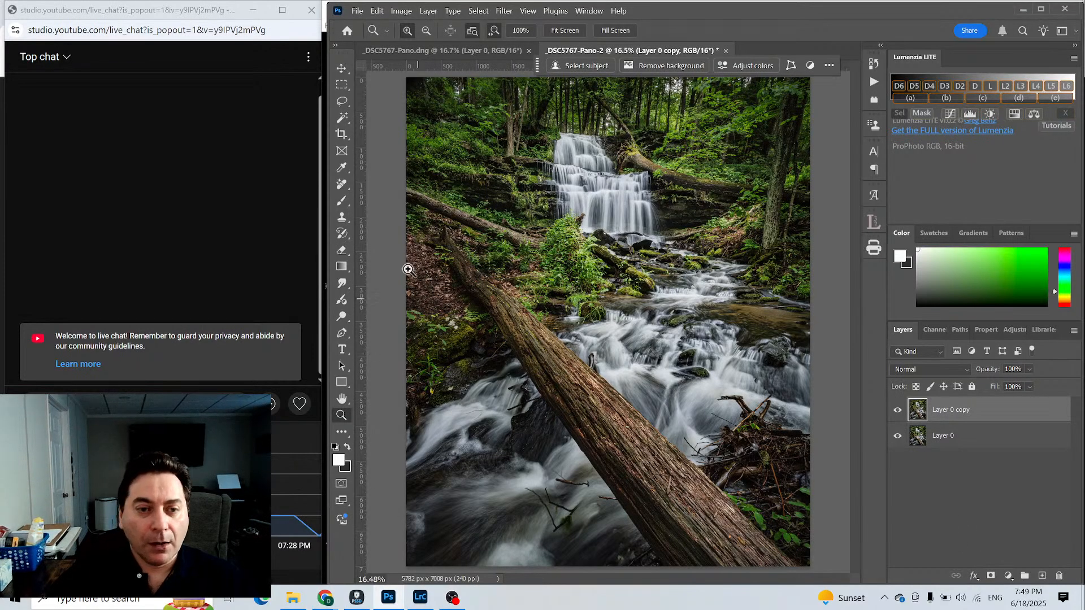
Remove the bare branches from the foreground water beside the big log with the Remove tool on the duplicate layer.
click(342, 185)
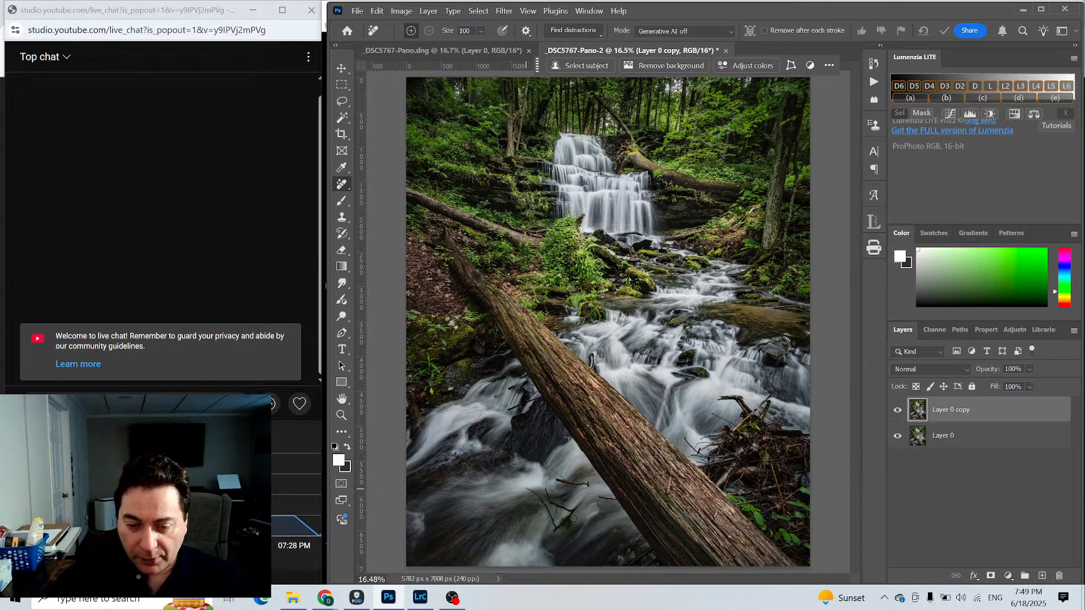
mouse_move(527, 490)
mouse_down()
mouse_move(557, 530)
mouse_move(578, 509)
mouse_up()
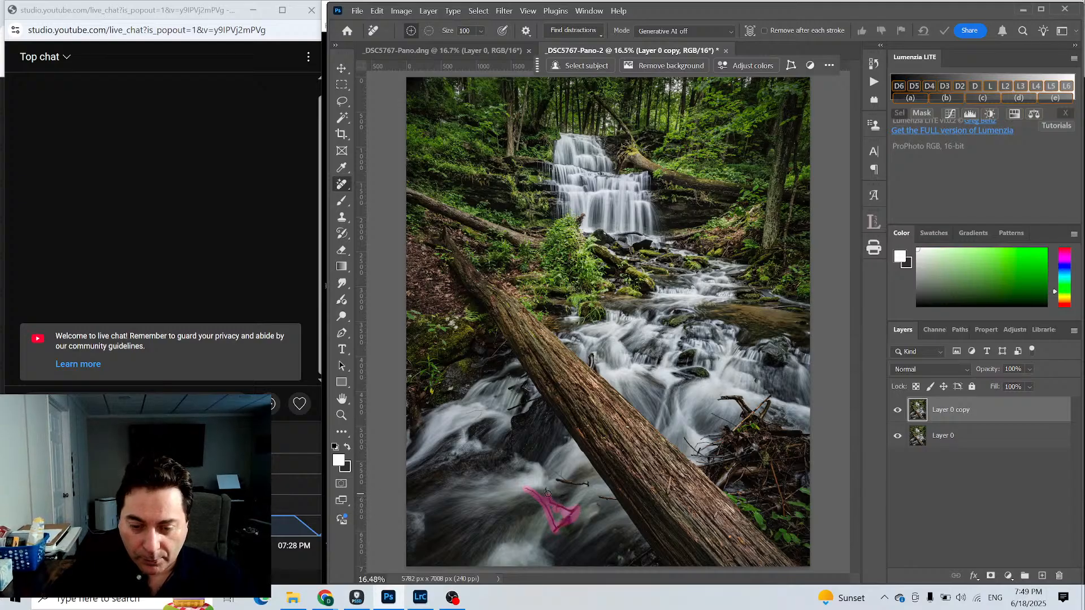
key(Return)
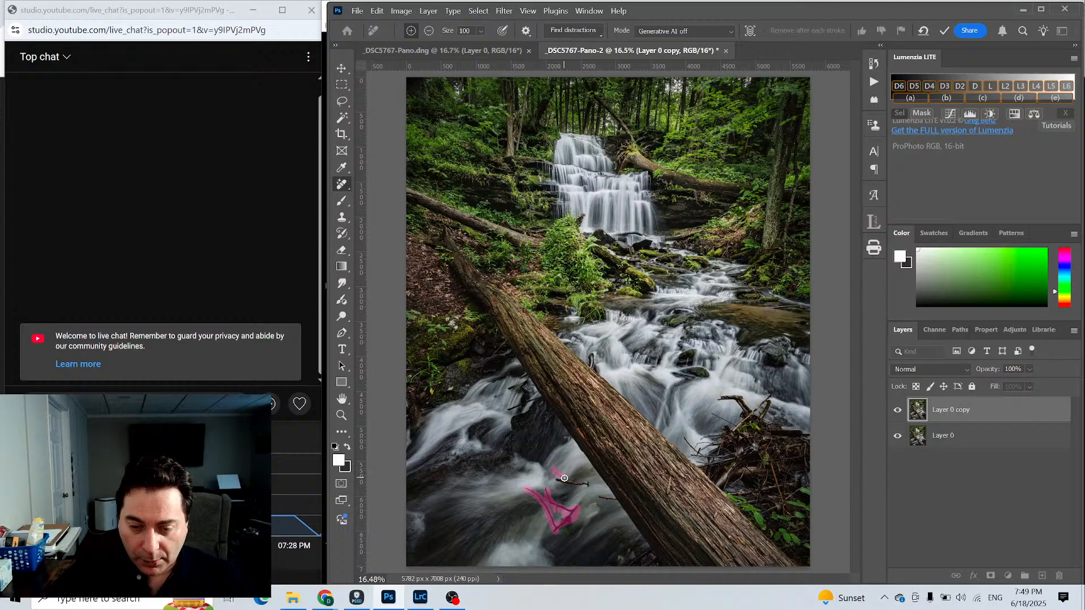
drag(565, 478, 590, 484)
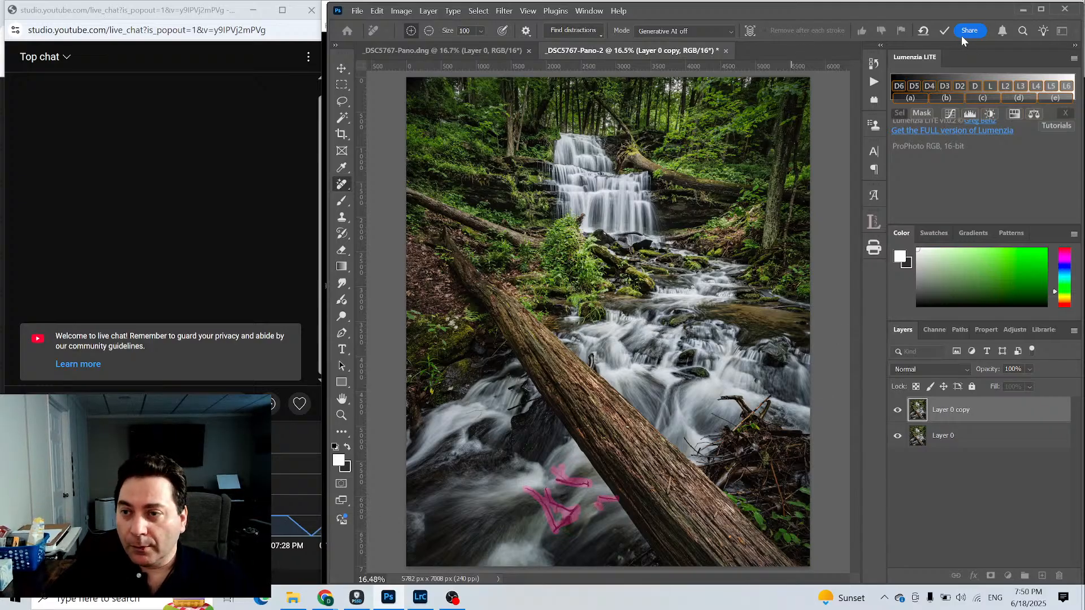
click(939, 32)
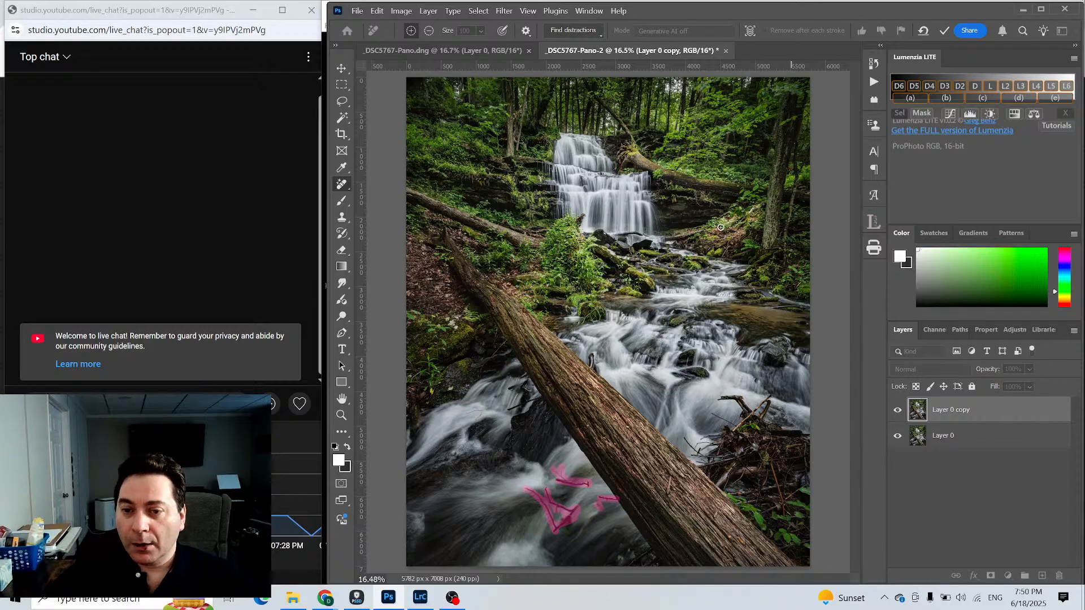
click(944, 30)
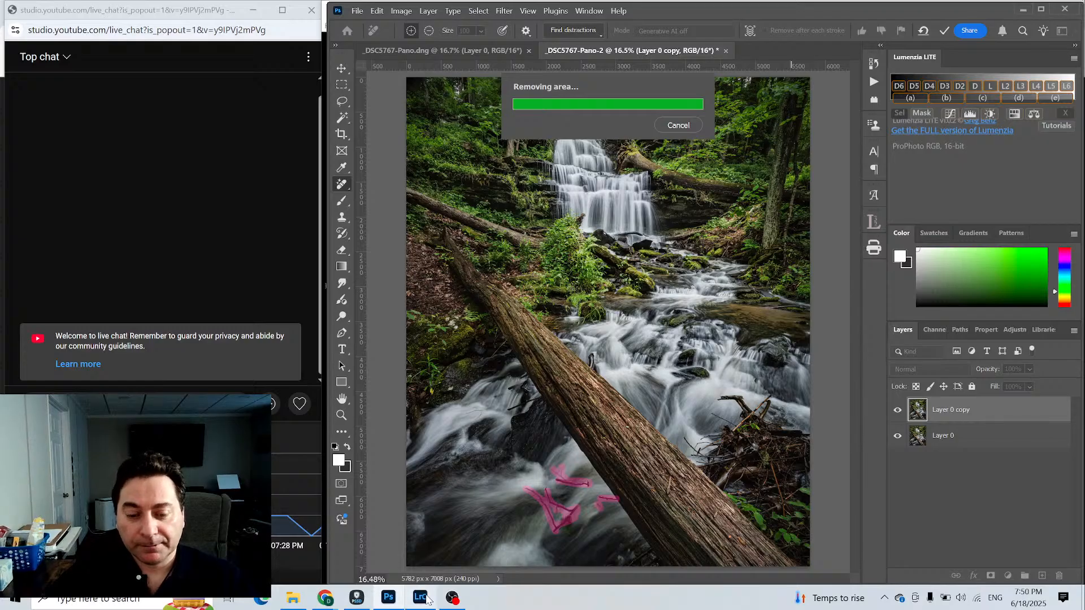
mouse_move(393, 604)
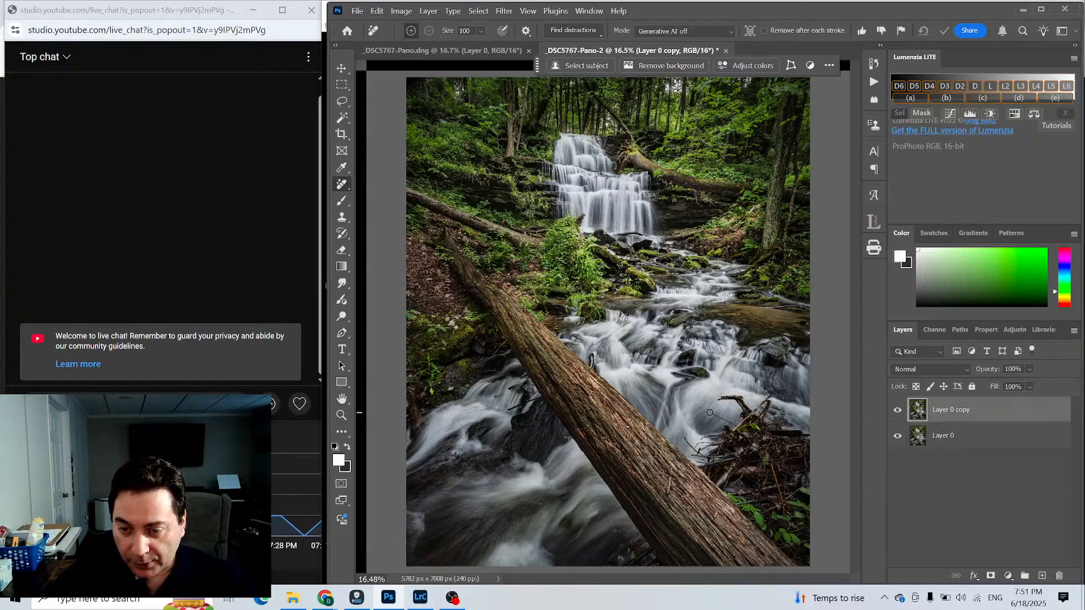
Remove the branches and twigs that stick out over the water from the debris pile beside the big log, using the Remove tool.
mouse_move(710, 413)
mouse_down()
mouse_move(736, 426)
mouse_move(688, 439)
mouse_move(713, 458)
mouse_up()
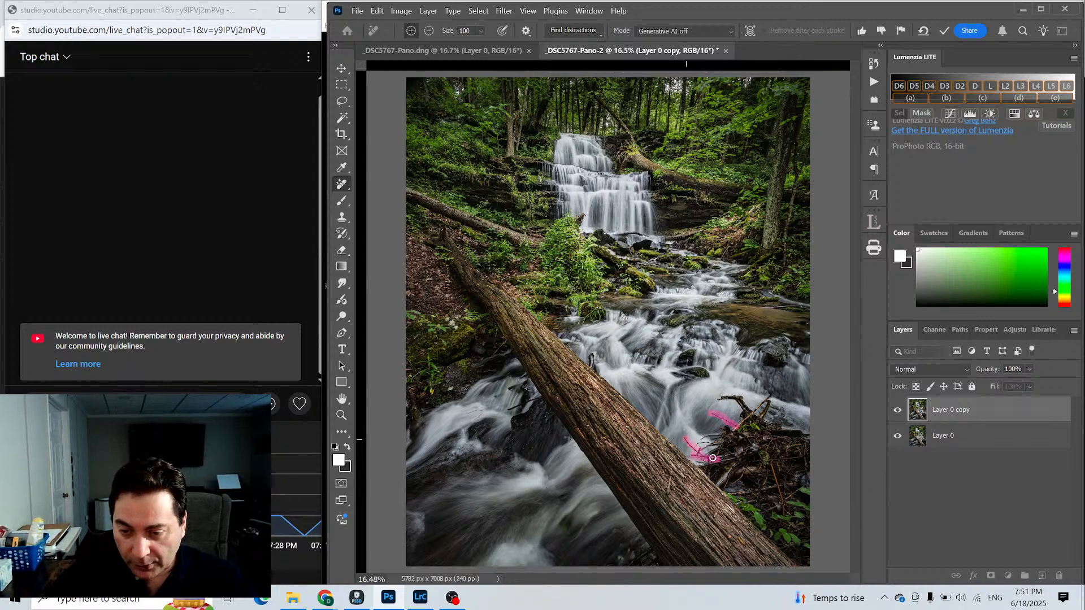
mouse_move(719, 398)
mouse_down()
mouse_move(748, 411)
mouse_move(737, 427)
mouse_move(772, 398)
mouse_move(765, 413)
mouse_up()
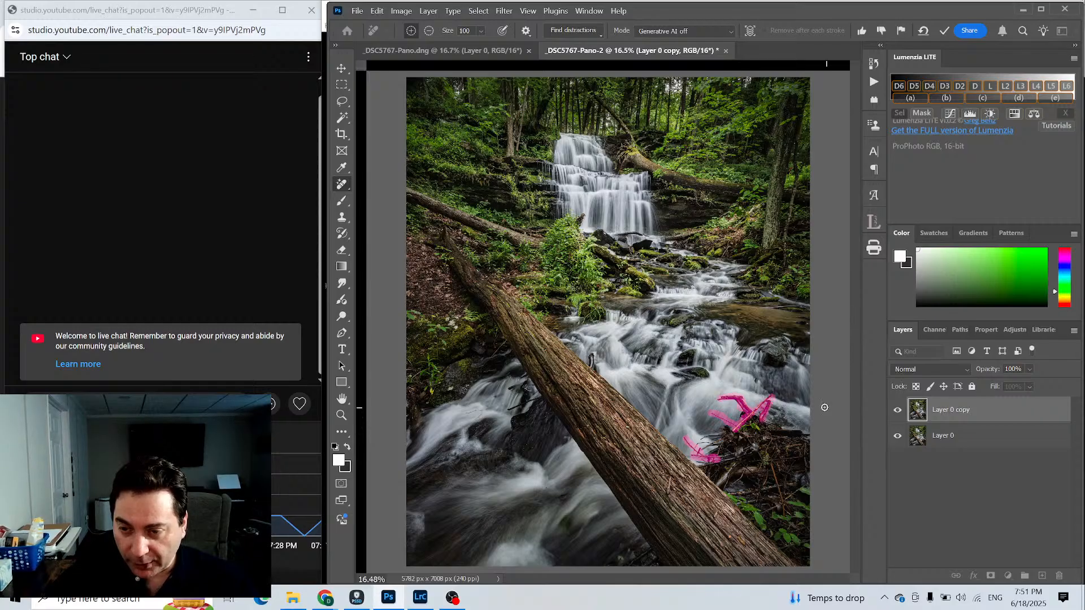
click(949, 26)
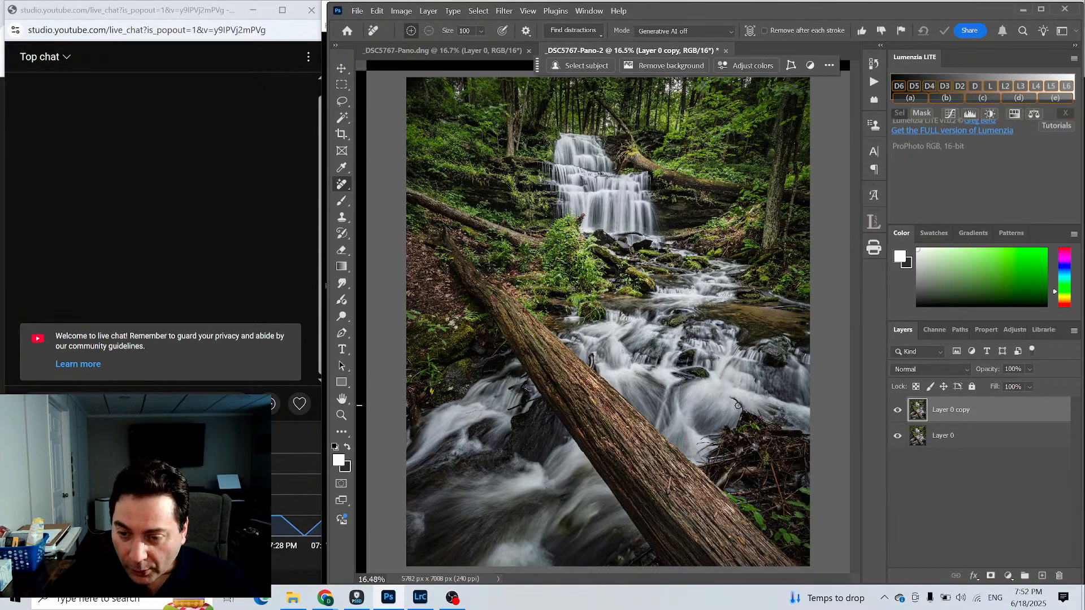
drag(736, 399, 743, 411)
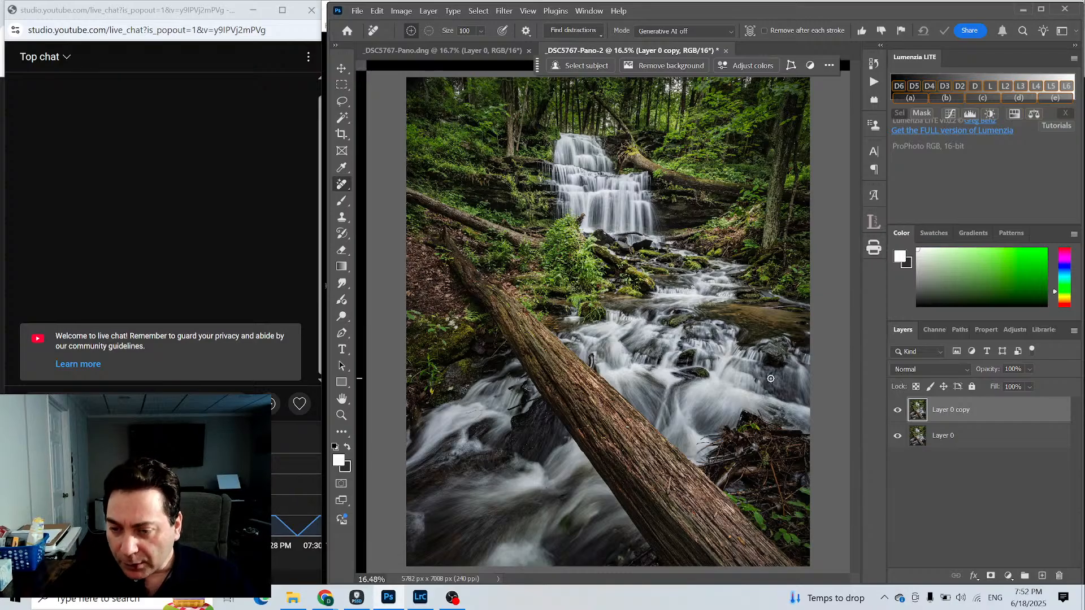
Remove the small upright twig at the top of the debris pile with the Remove tool at brush size 70.
click(341, 416)
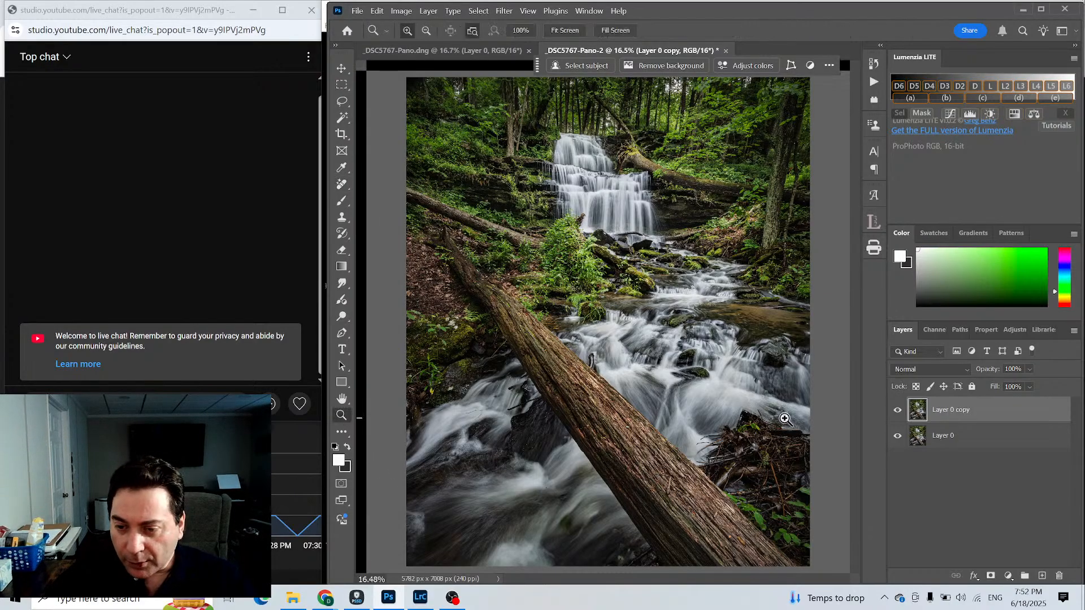
click(763, 421)
click(763, 421)
click(614, 335)
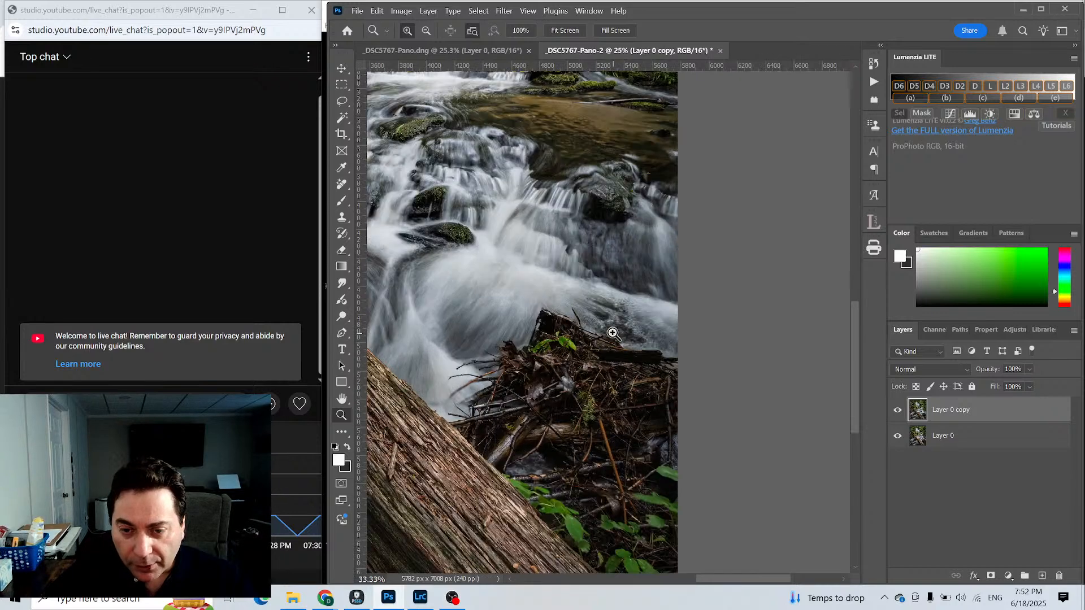
click(614, 340)
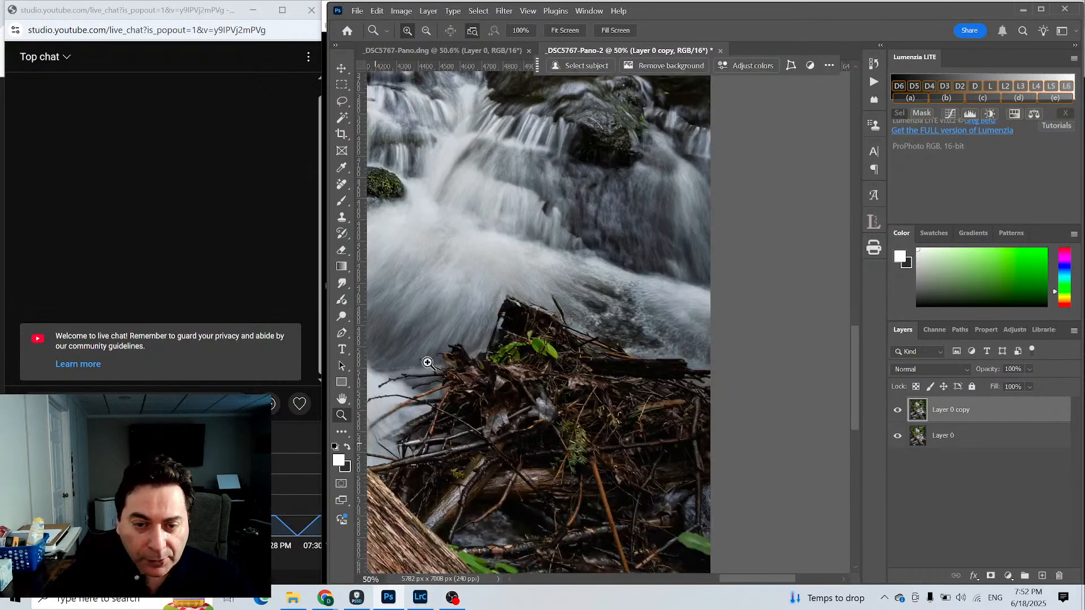
click(341, 185)
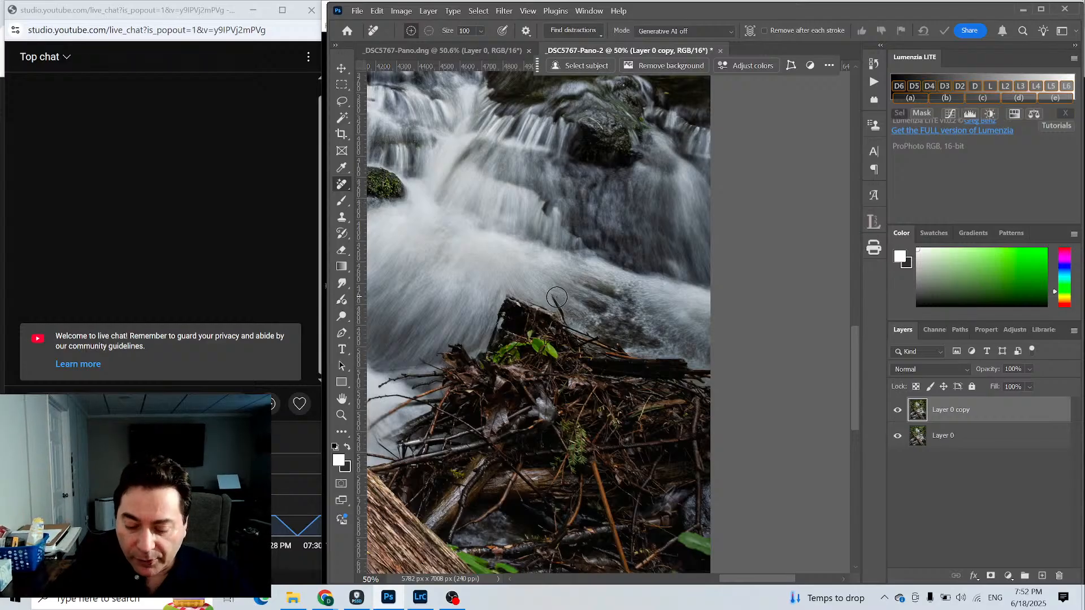
key(bracketleft)
key(bracketleft)
key(bracketleft)
drag(552, 295, 564, 324)
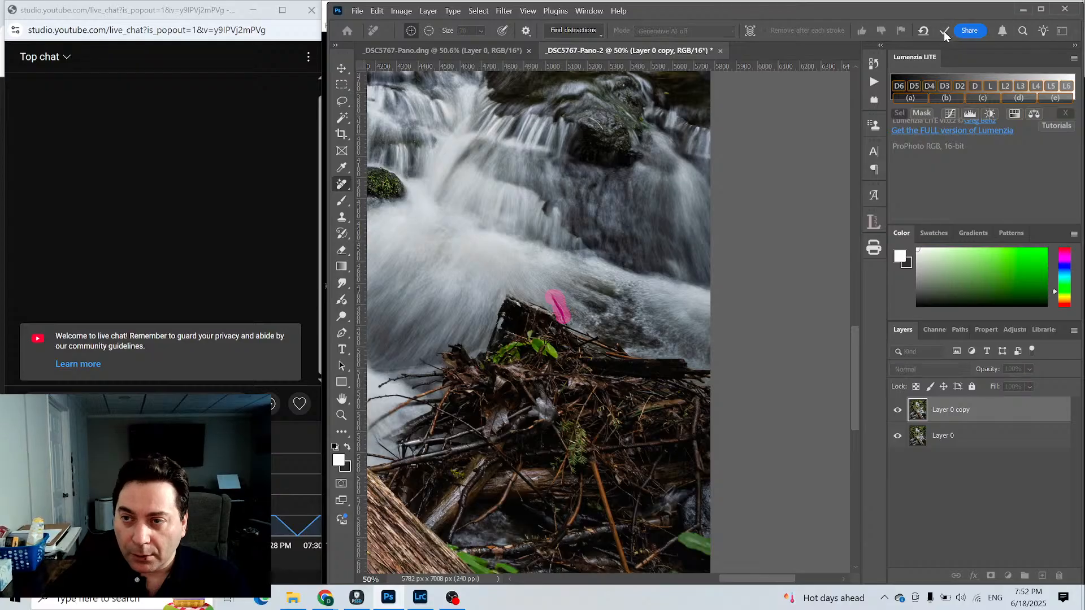
key(Return)
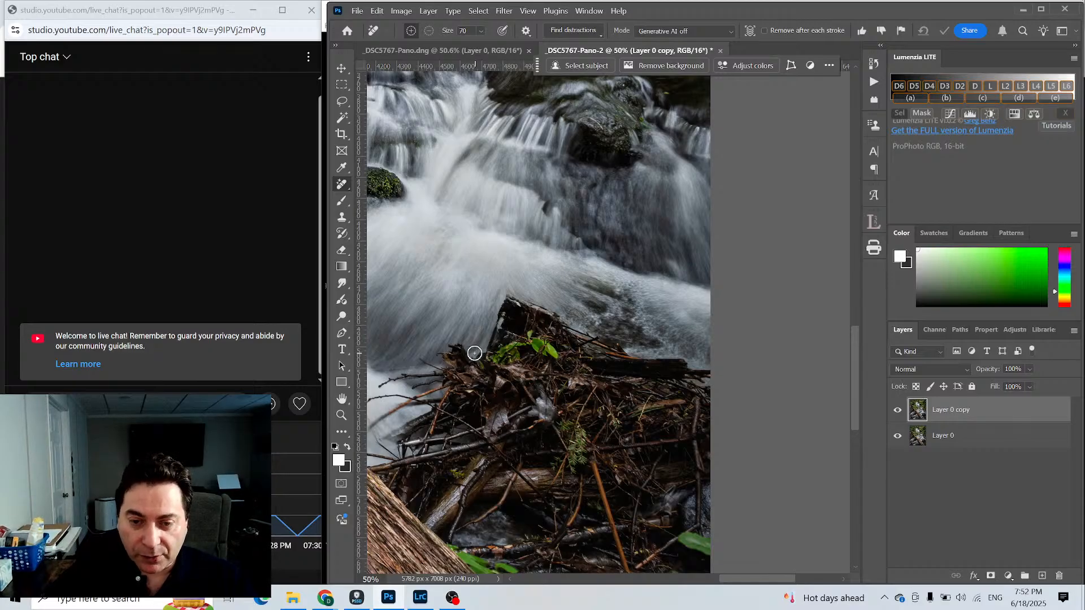
Add a Brightness/Contrast adjustment layer above the waterfall photo with brightness set to -32.
click(342, 415)
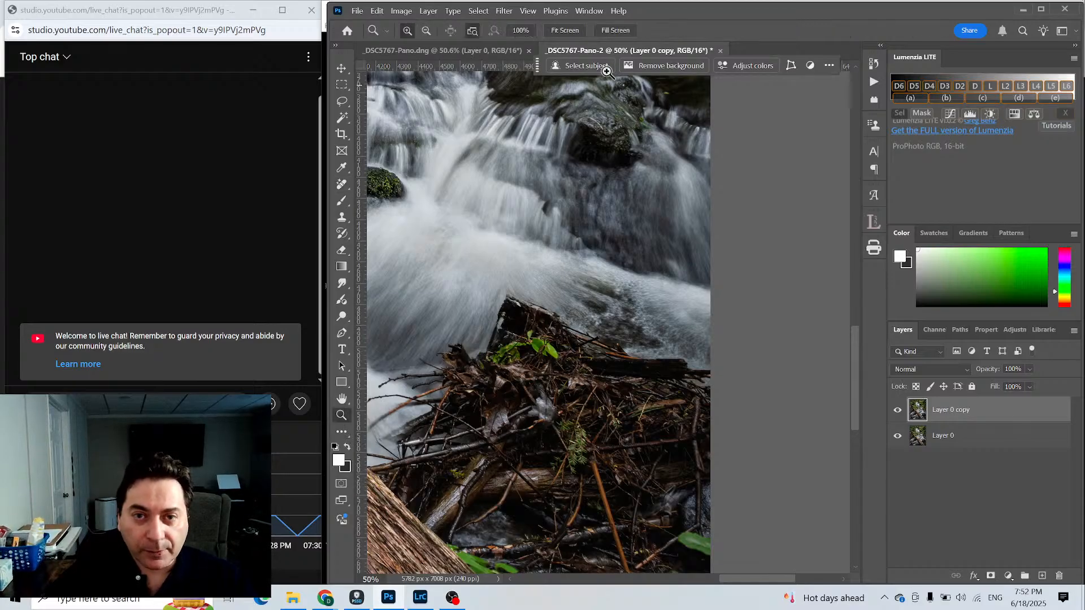
click(569, 32)
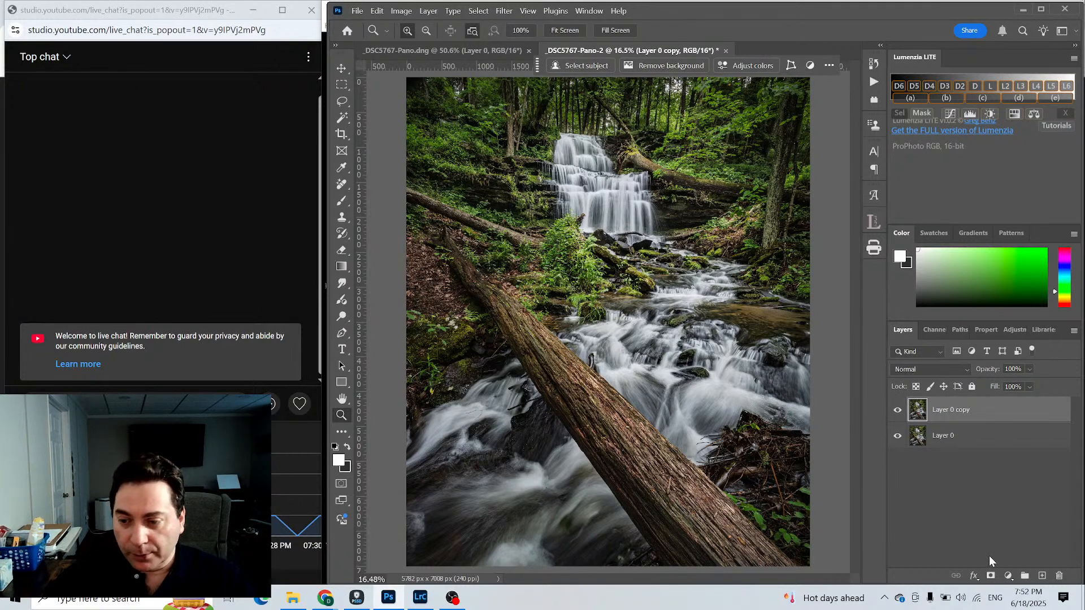
click(1007, 577)
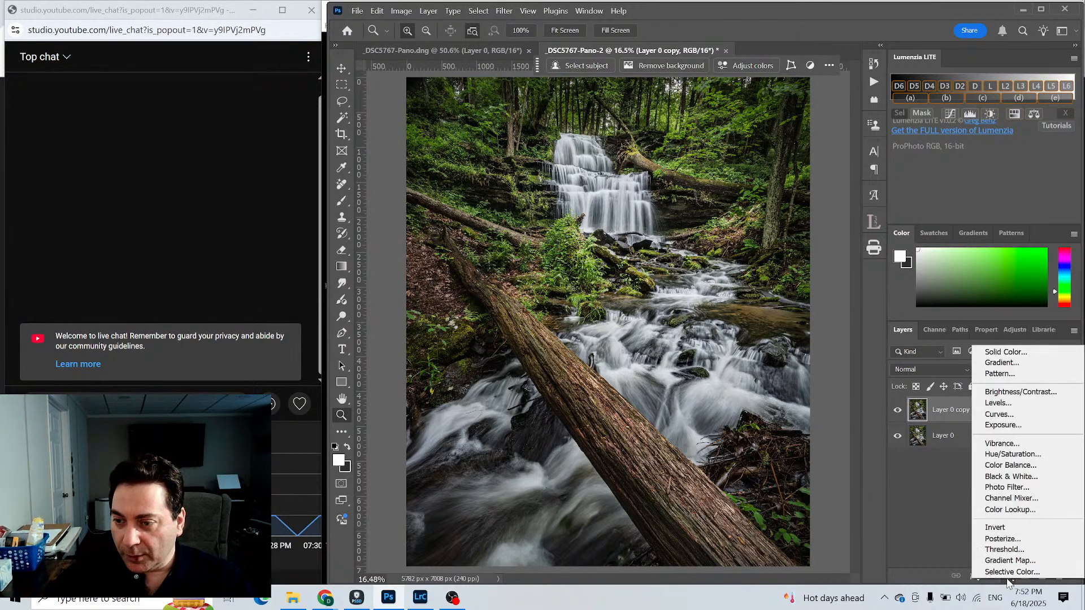
click(1051, 399)
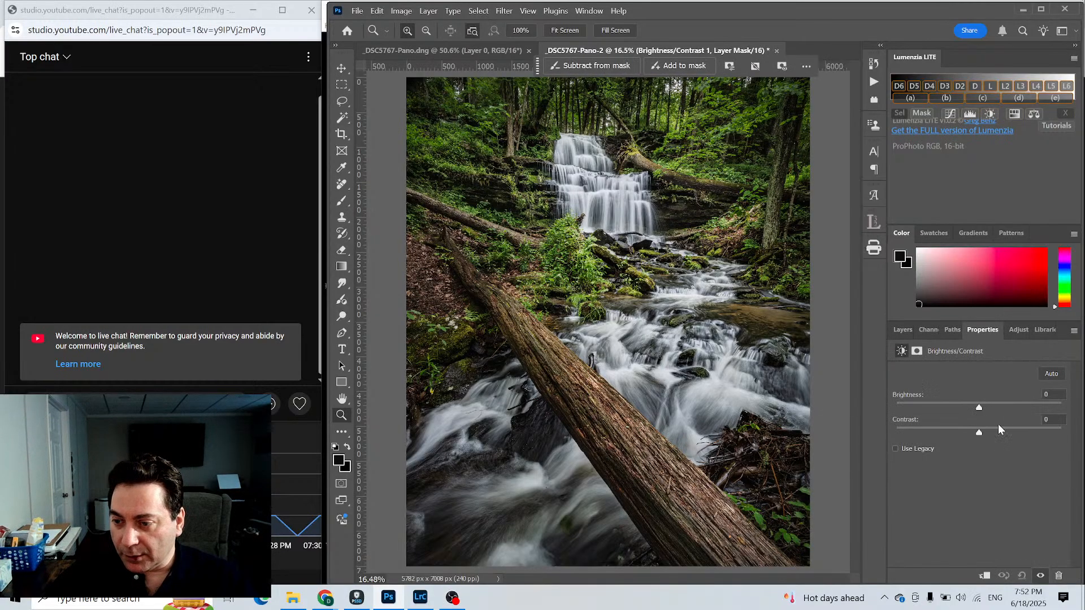
drag(978, 405, 960, 406)
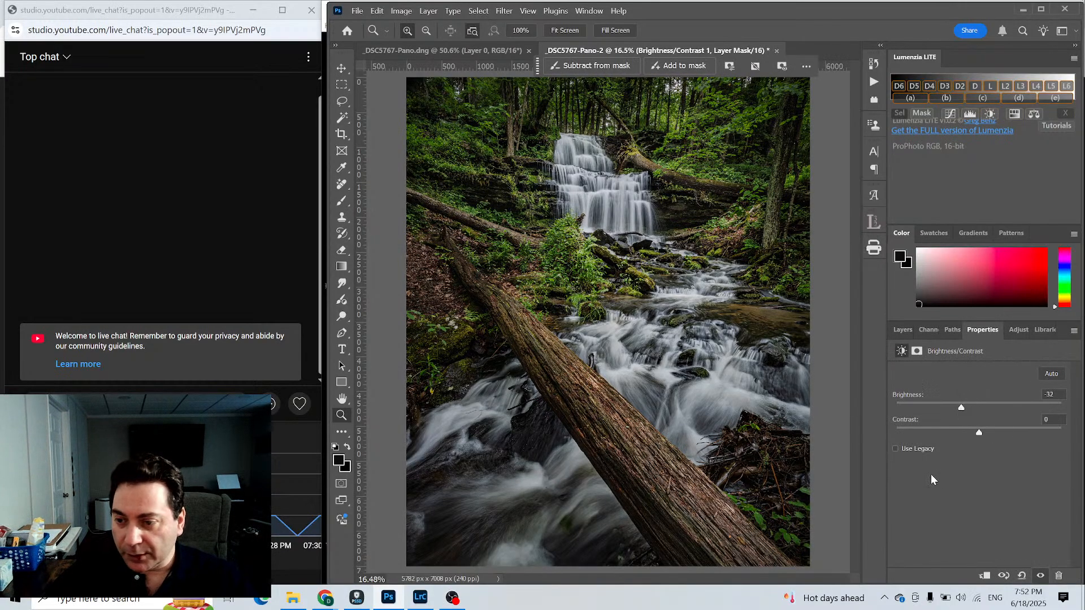
click(902, 332)
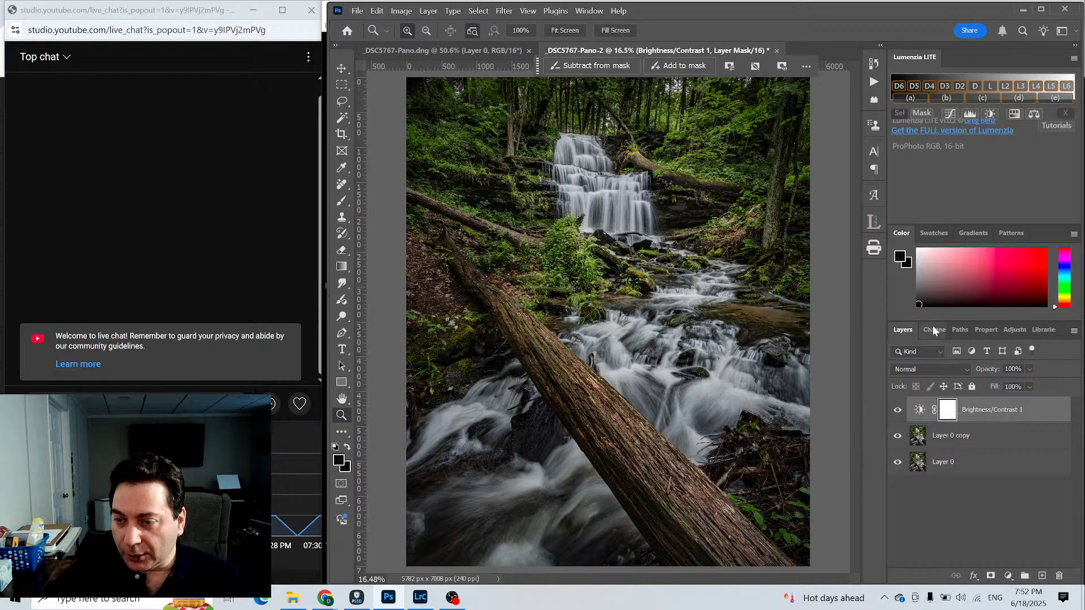
Invert the Brightness/Contrast mask to black and paint it white with a 1200 px brush over the wooded bank on the photo's left side.
click(918, 249)
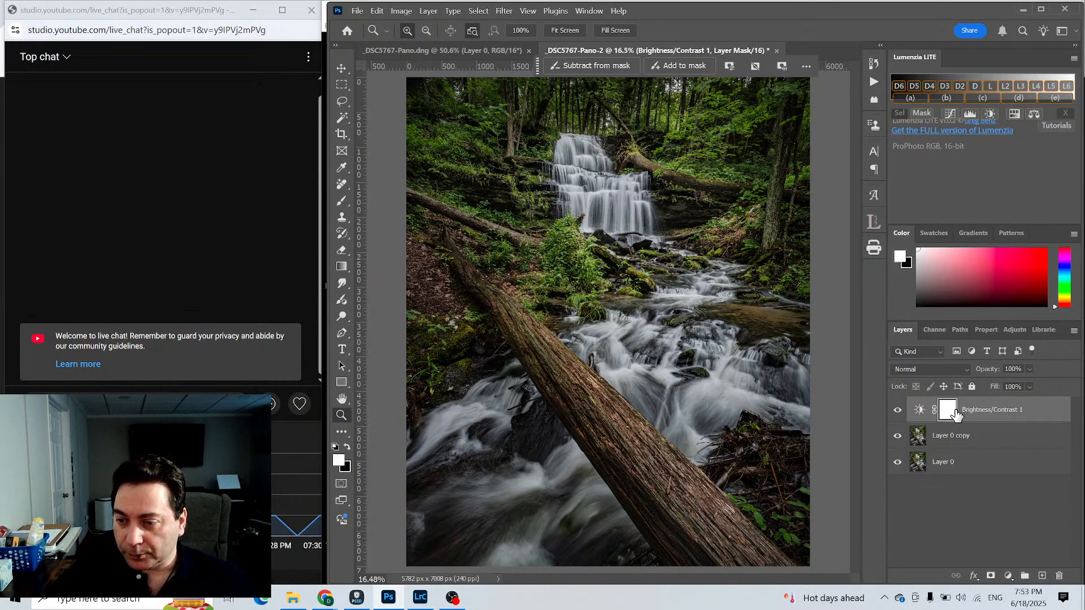
key(ctrl+i)
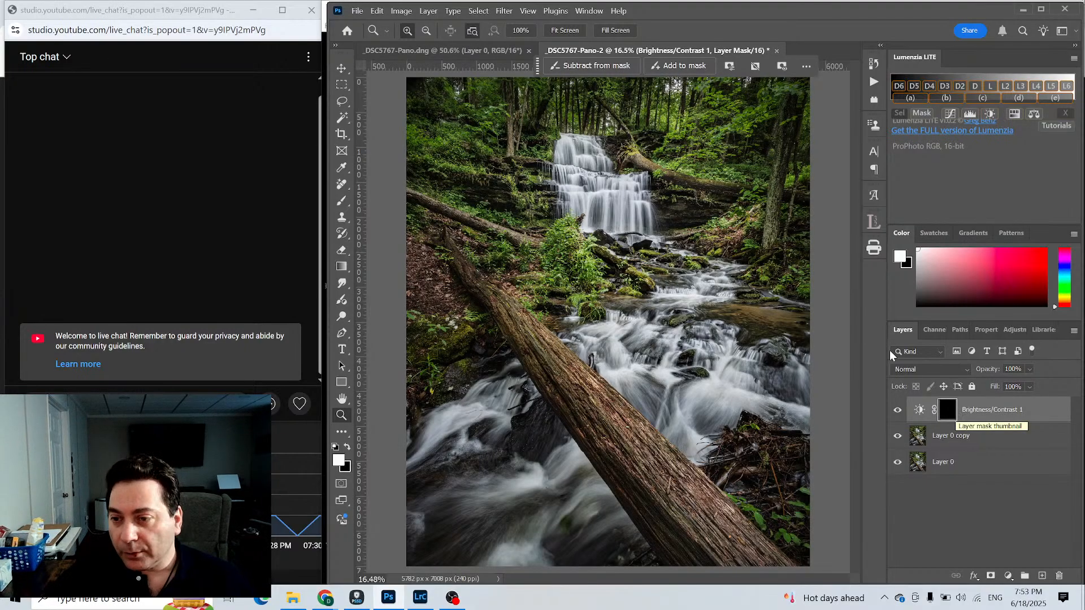
click(341, 201)
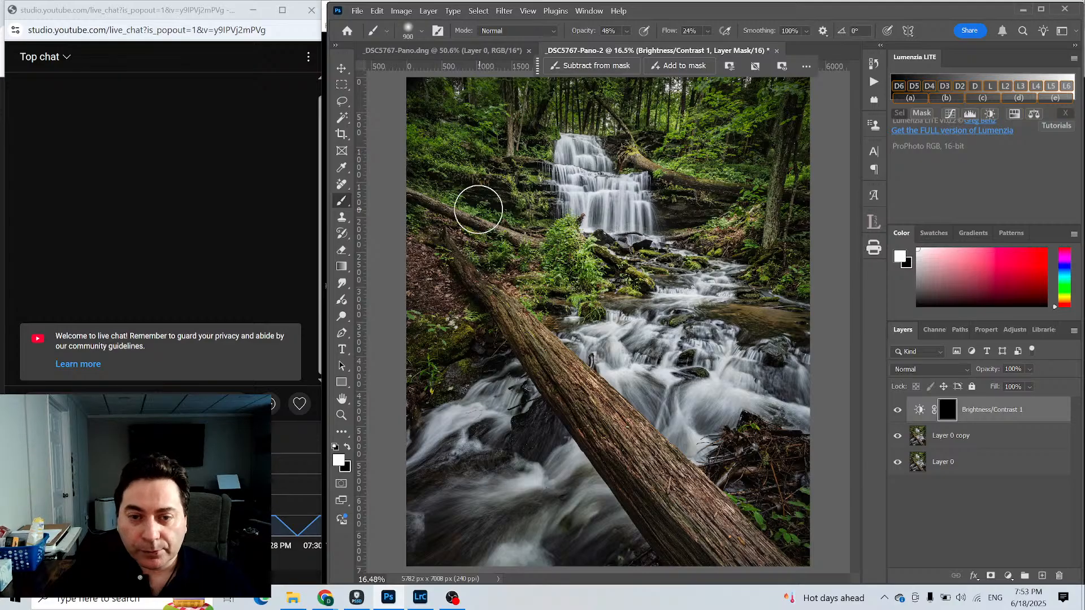
key(bracketright)
key(bracketright)
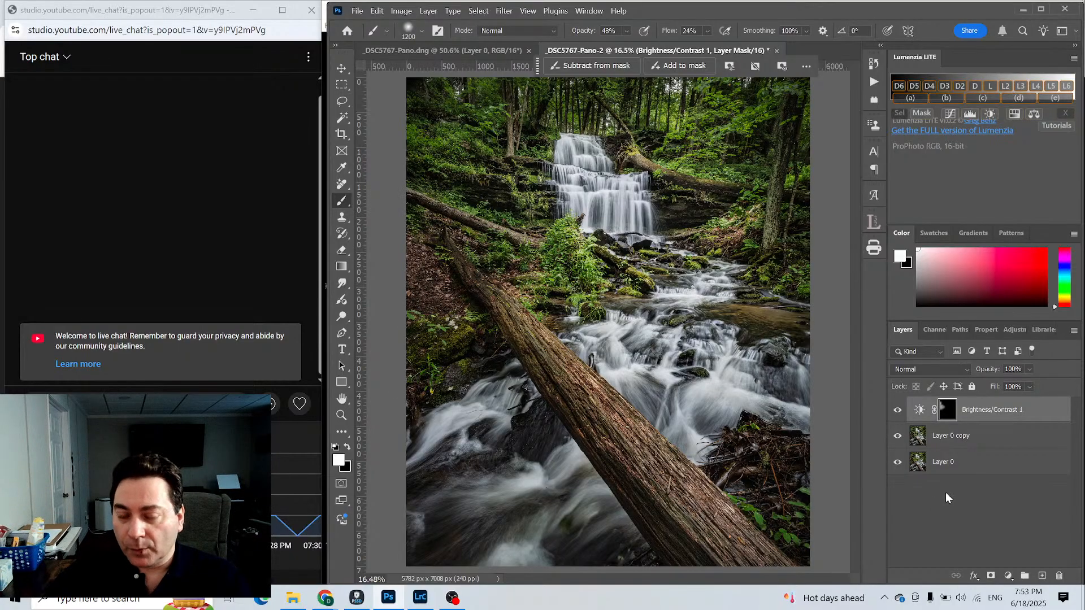
Add a Solid Color fill layer in gray at 50% brightness and set its blend mode to Soft Light.
click(1006, 576)
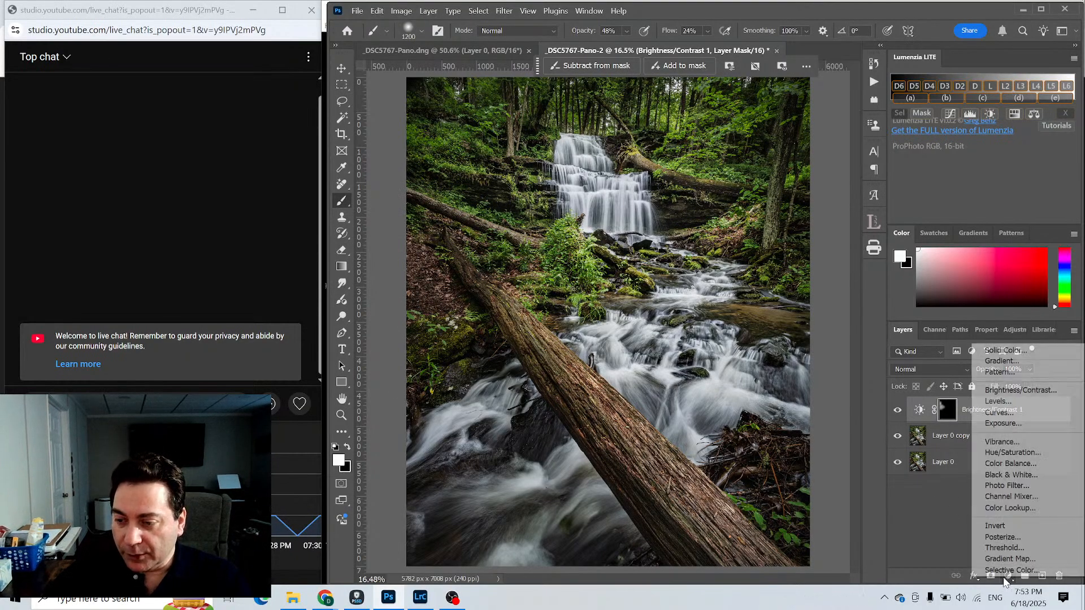
click(1025, 351)
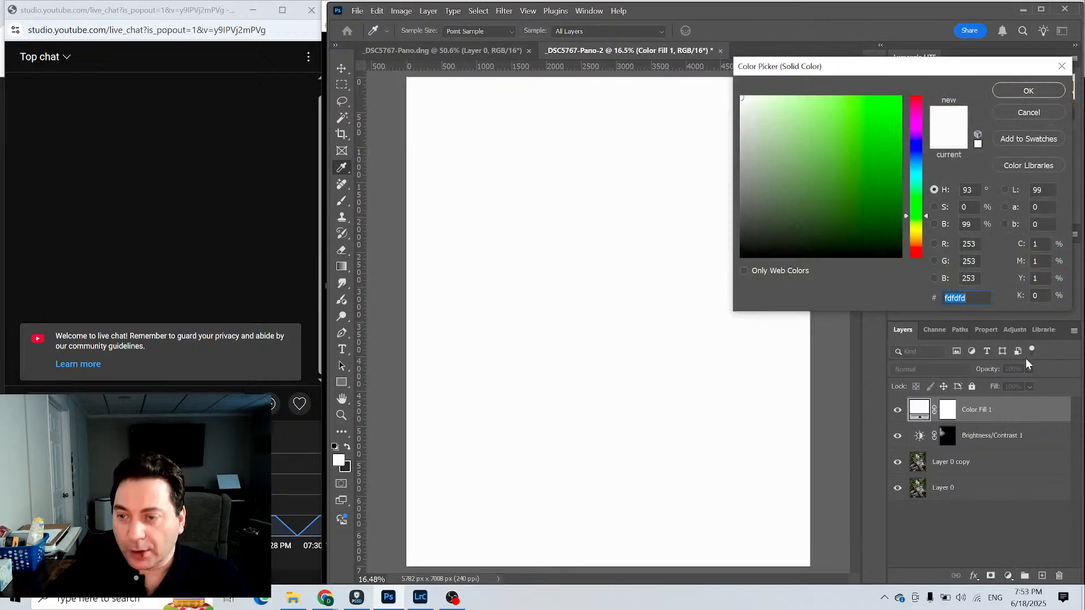
click(974, 225)
text(50)
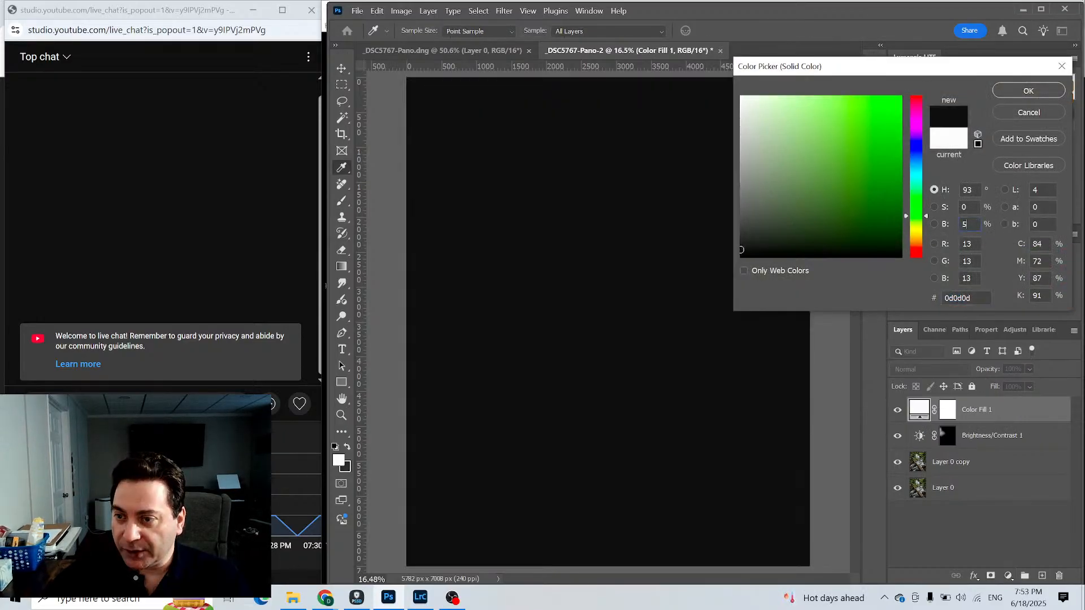
click(1027, 97)
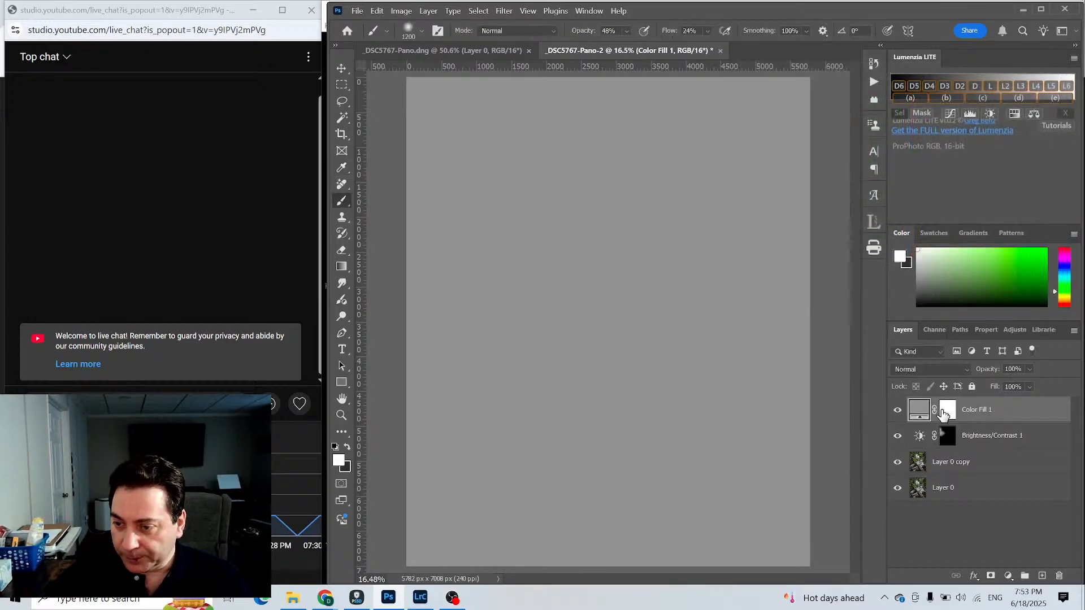
click(958, 369)
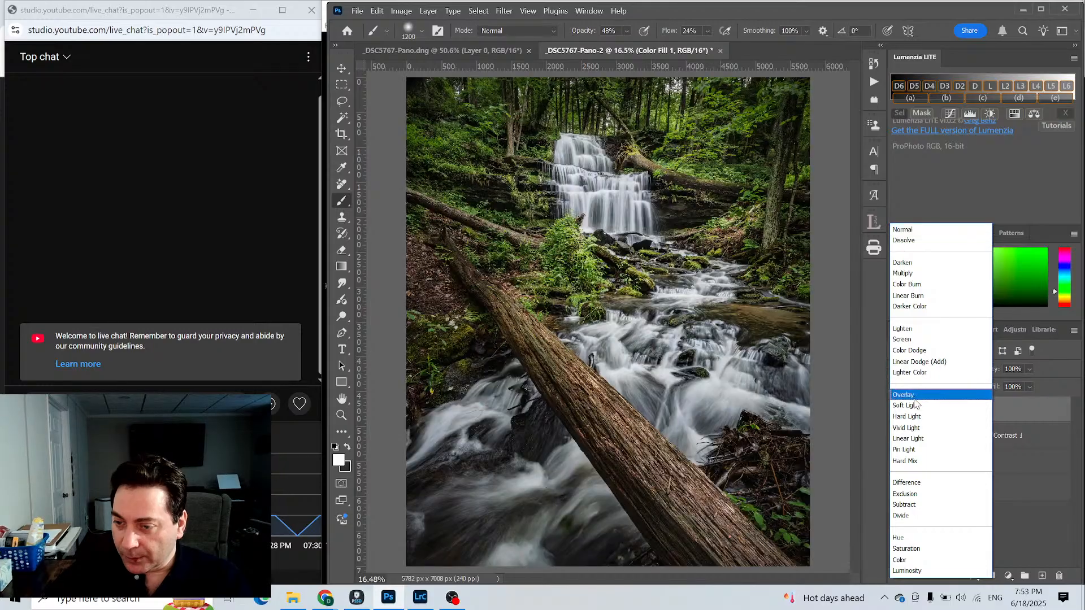
click(911, 405)
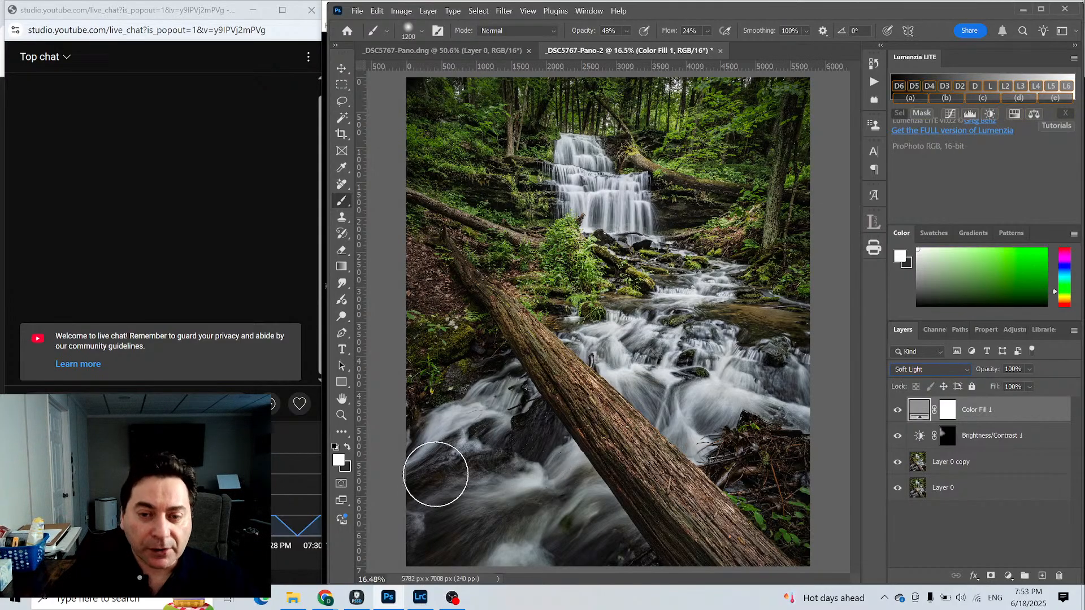
Rasterize the gray fill and dodge it around the central bush, using the Highlights range and a 700 px brush, undoing the last stroke.
click(343, 316)
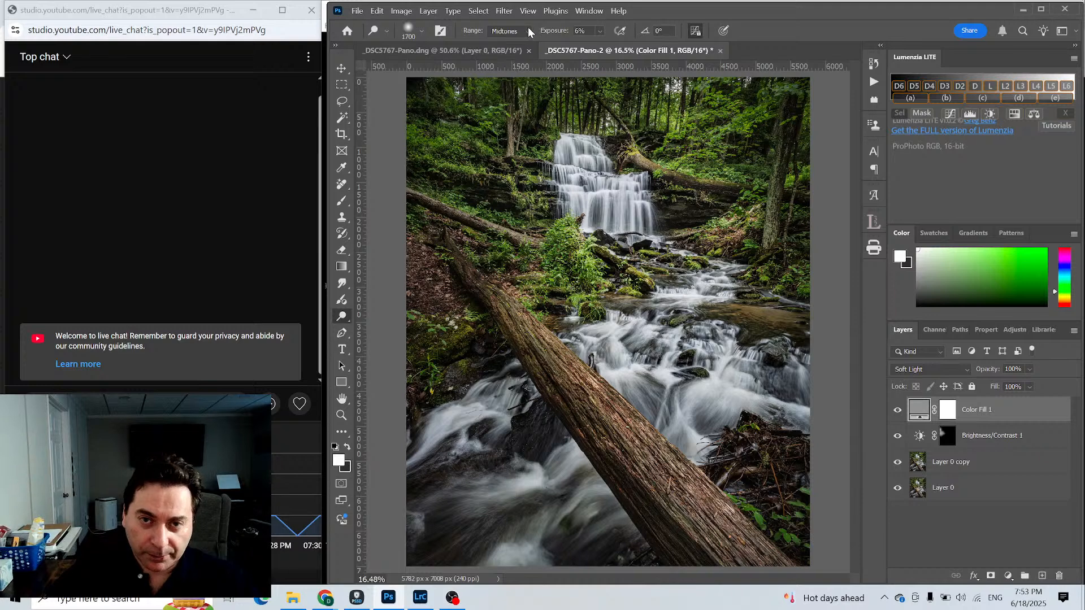
click(509, 30)
click(510, 66)
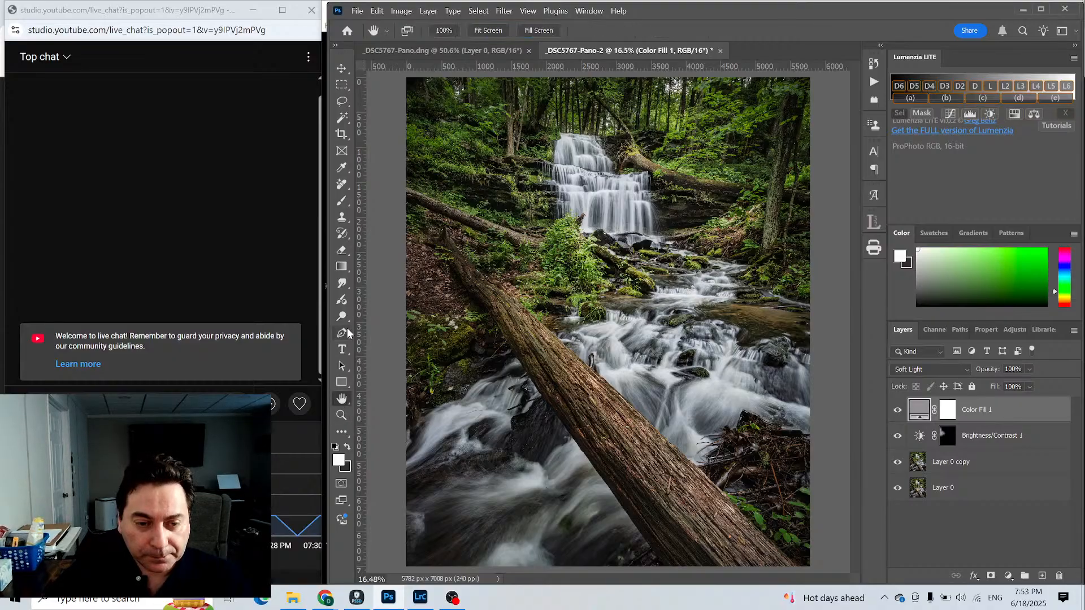
key(bracketleft)
key(bracketleft)
key(bracketleft)
key(bracketleft)
key(bracketleft)
key(bracketleft)
key(bracketleft)
key(bracketleft)
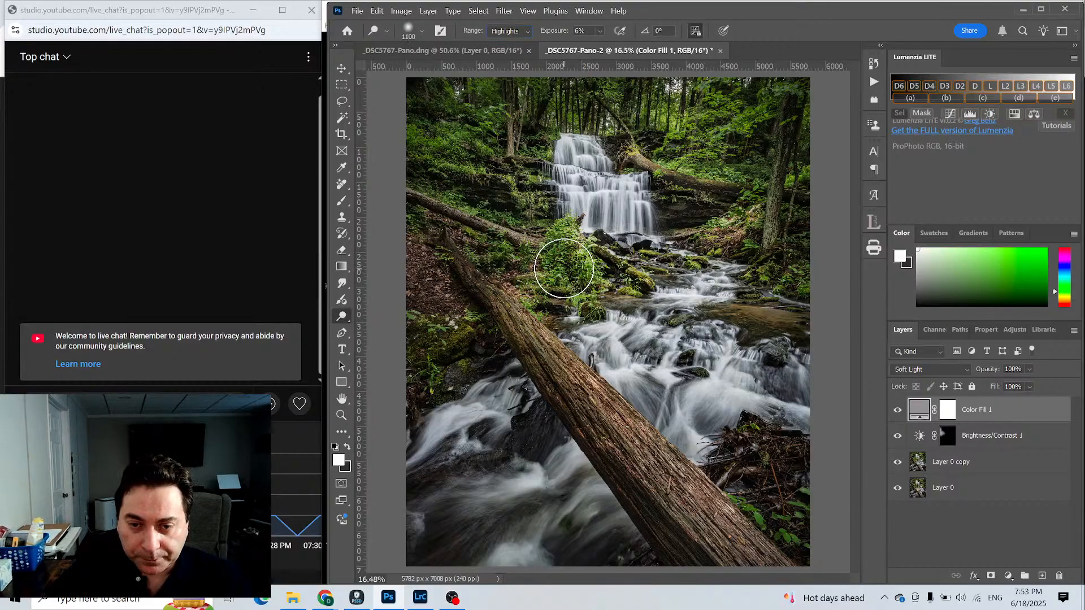
click(580, 248)
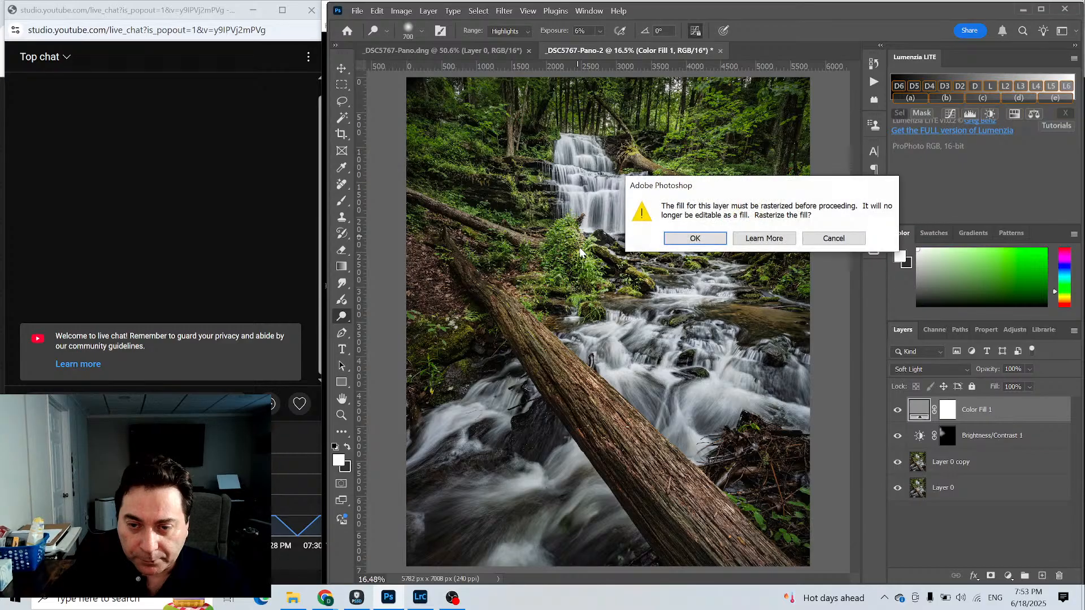
click(708, 240)
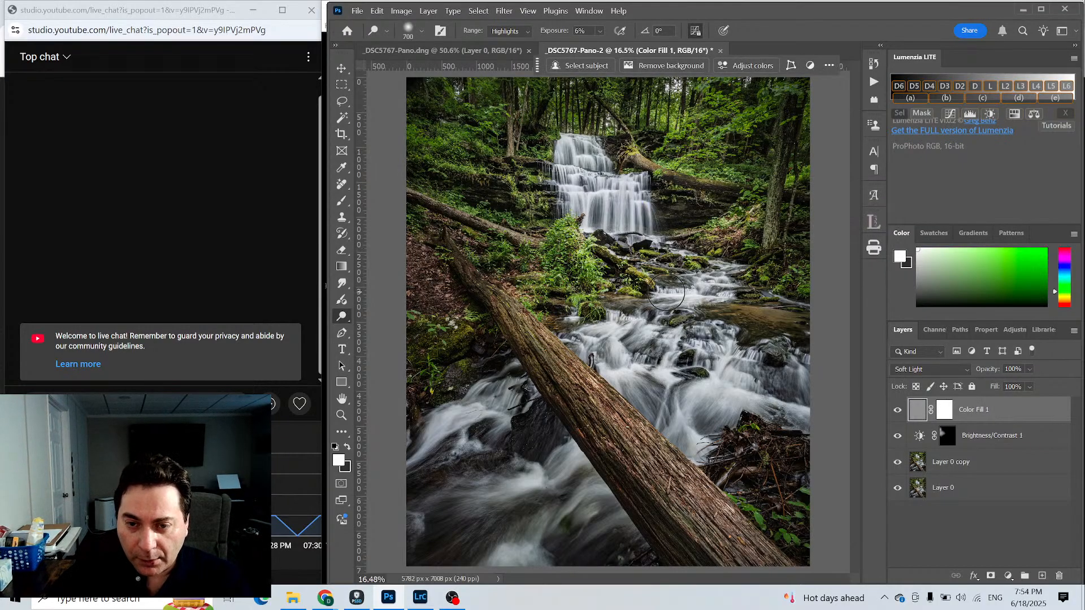
click(394, 12)
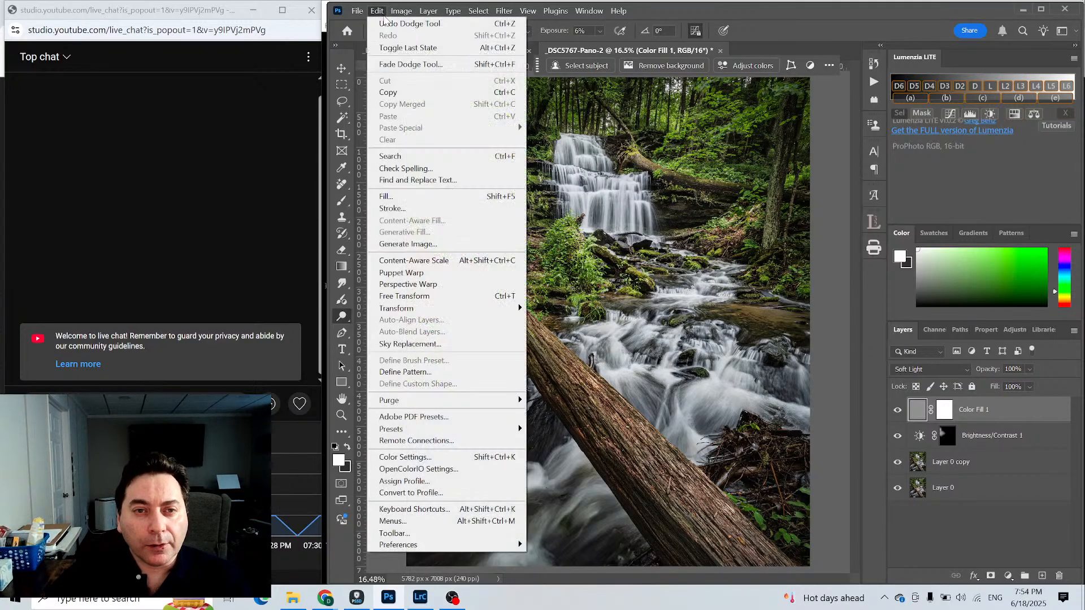
click(387, 27)
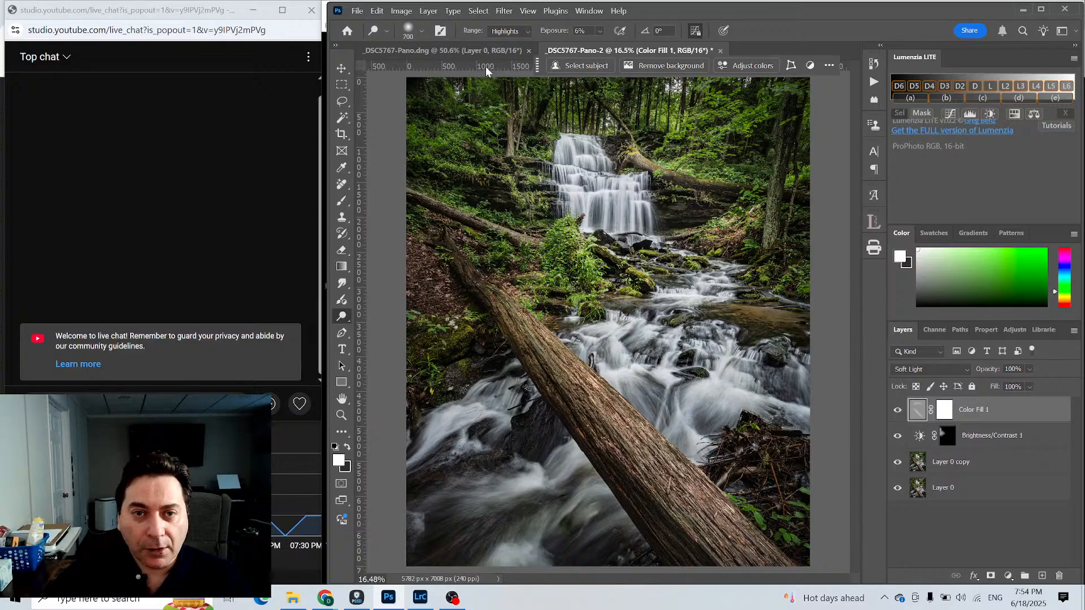
Burn the midtones on the gray layer with an 800 px brush over the fallen log, both banks and the waterfall.
right_click(342, 320)
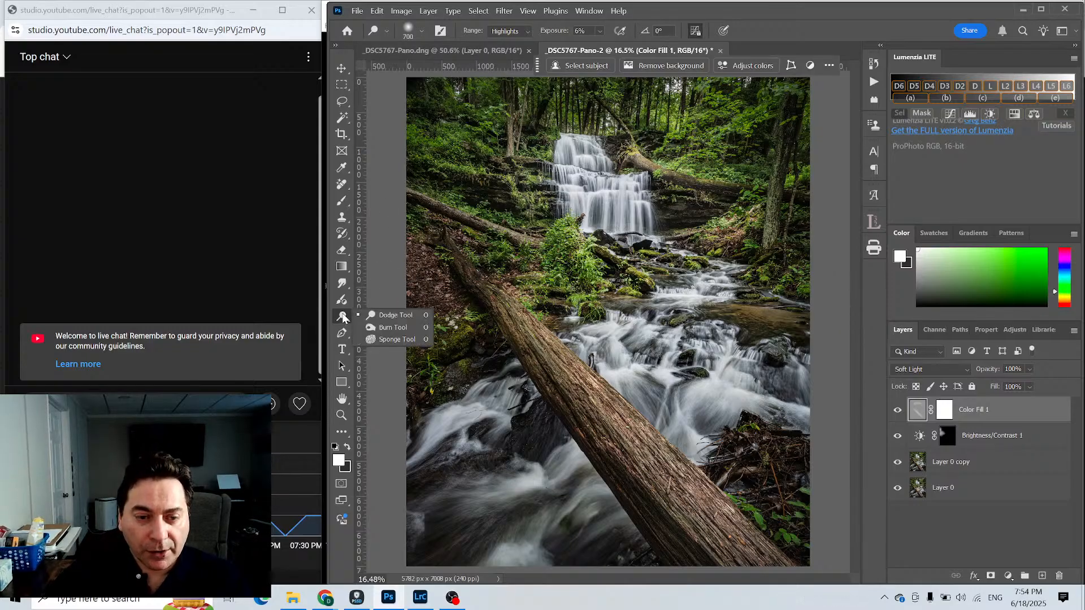
click(379, 321)
key(shift+o)
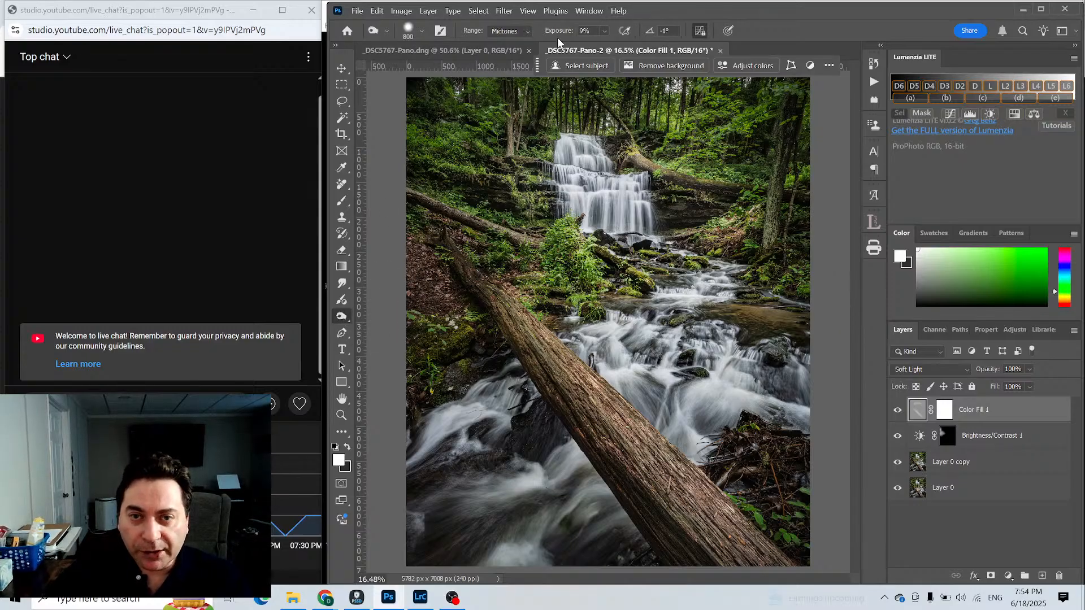
mouse_move(600, 402)
mouse_down()
mouse_move(535, 380)
mouse_move(614, 463)
mouse_move(490, 307)
mouse_move(538, 363)
mouse_up()
mouse_move(536, 249)
mouse_down()
mouse_move(554, 260)
mouse_move(538, 281)
mouse_move(486, 243)
mouse_move(526, 254)
mouse_move(513, 245)
mouse_move(489, 259)
mouse_move(514, 238)
mouse_move(492, 182)
mouse_move(452, 175)
mouse_move(437, 212)
mouse_up()
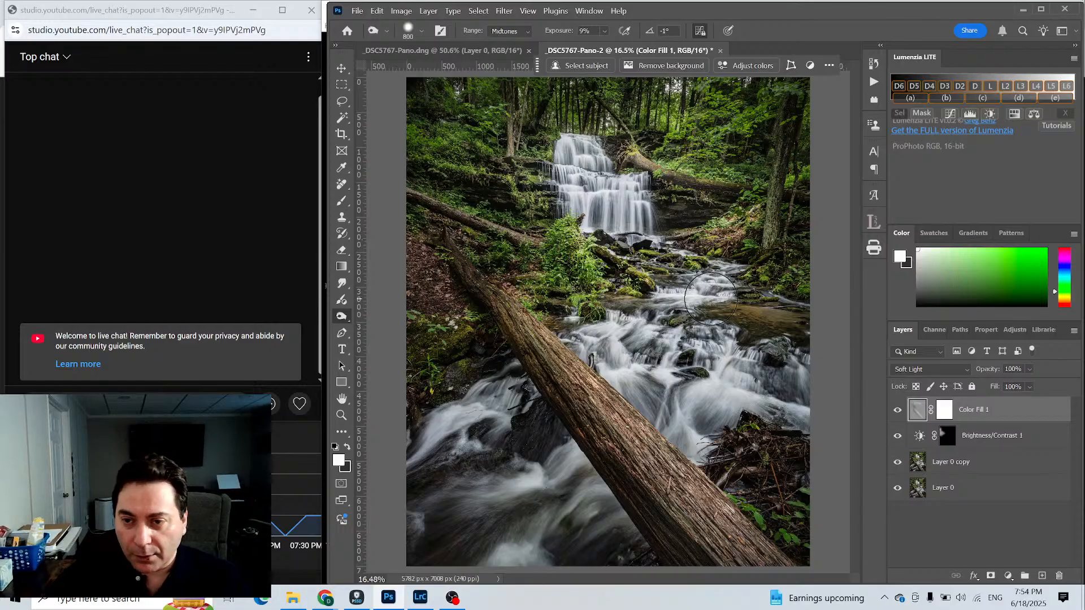
mouse_move(751, 229)
mouse_down()
mouse_move(780, 216)
mouse_move(791, 173)
mouse_move(762, 187)
mouse_move(783, 205)
mouse_move(768, 256)
mouse_move(763, 188)
mouse_move(727, 174)
mouse_up()
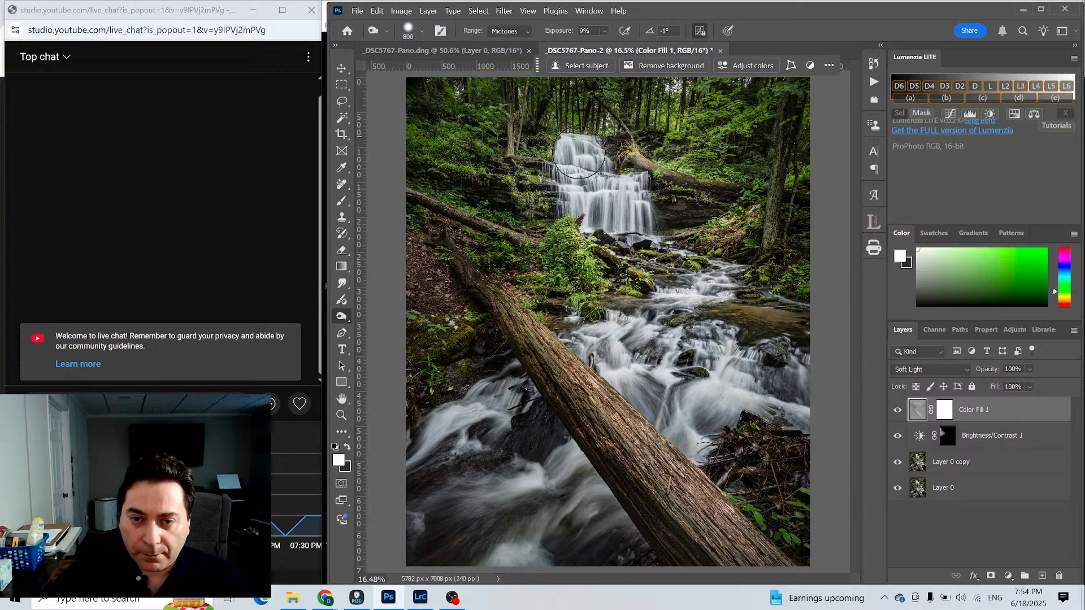
mouse_move(572, 177)
mouse_down()
mouse_move(586, 199)
mouse_move(617, 202)
mouse_up()
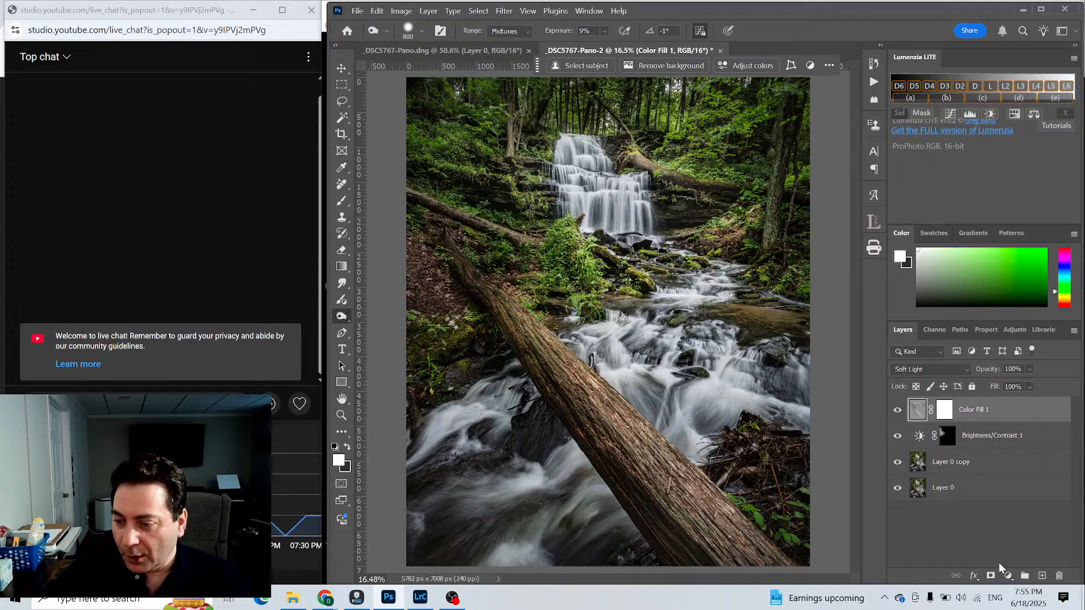
Add a Color Balance adjustment layer with the midtones' Yellow/Blue value set to -31.
click(1008, 575)
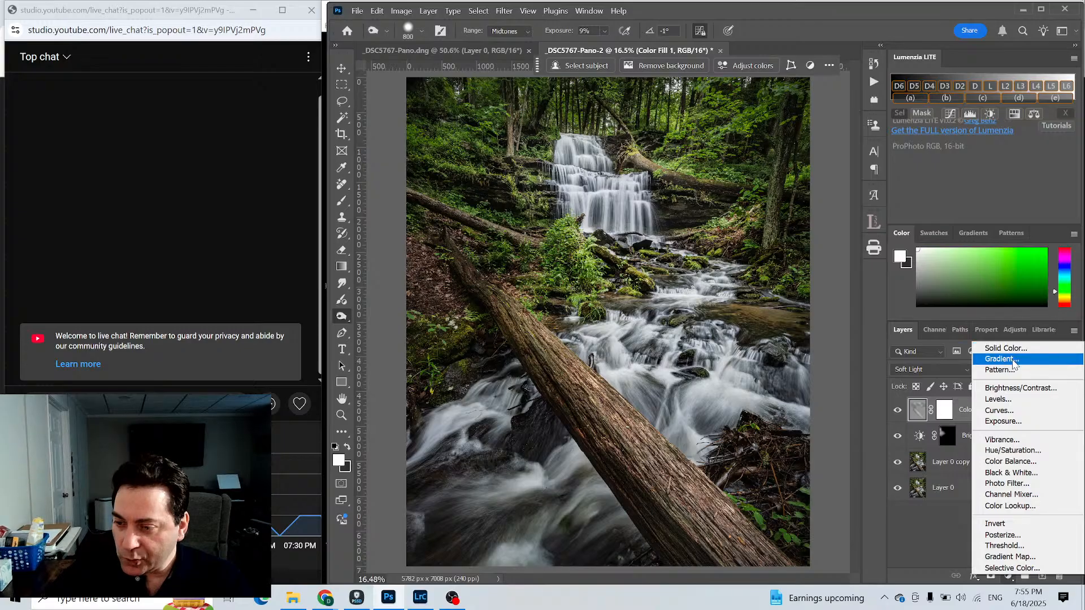
click(1012, 462)
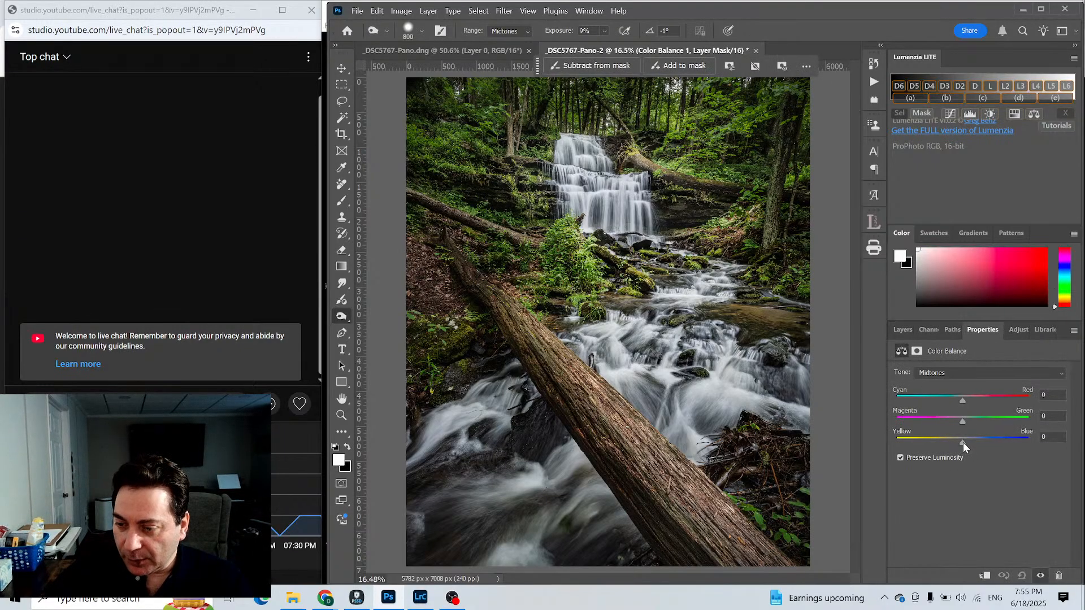
drag(962, 442, 941, 445)
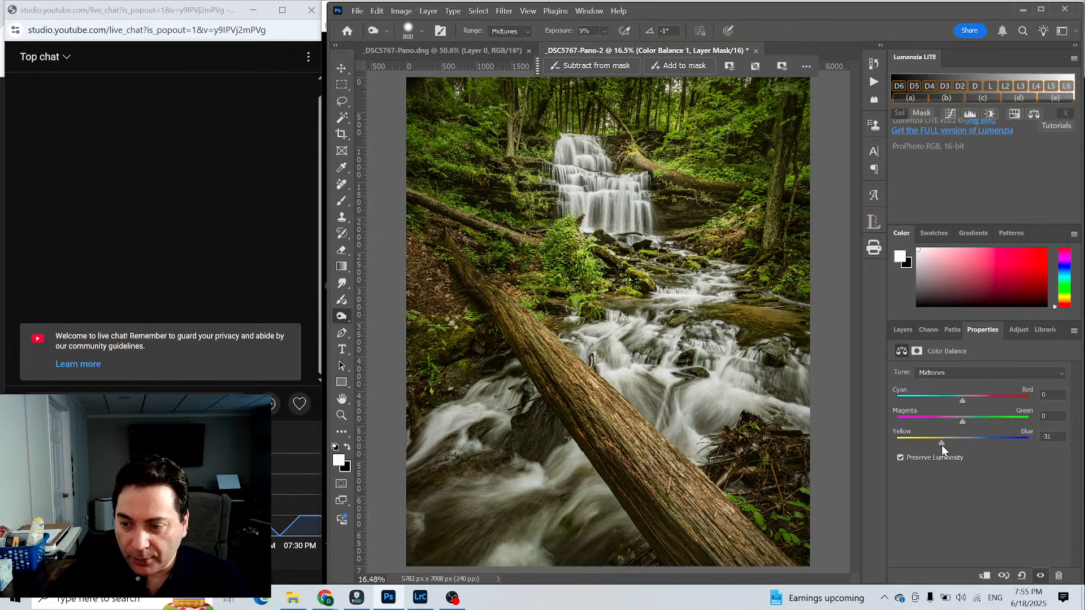
click(902, 330)
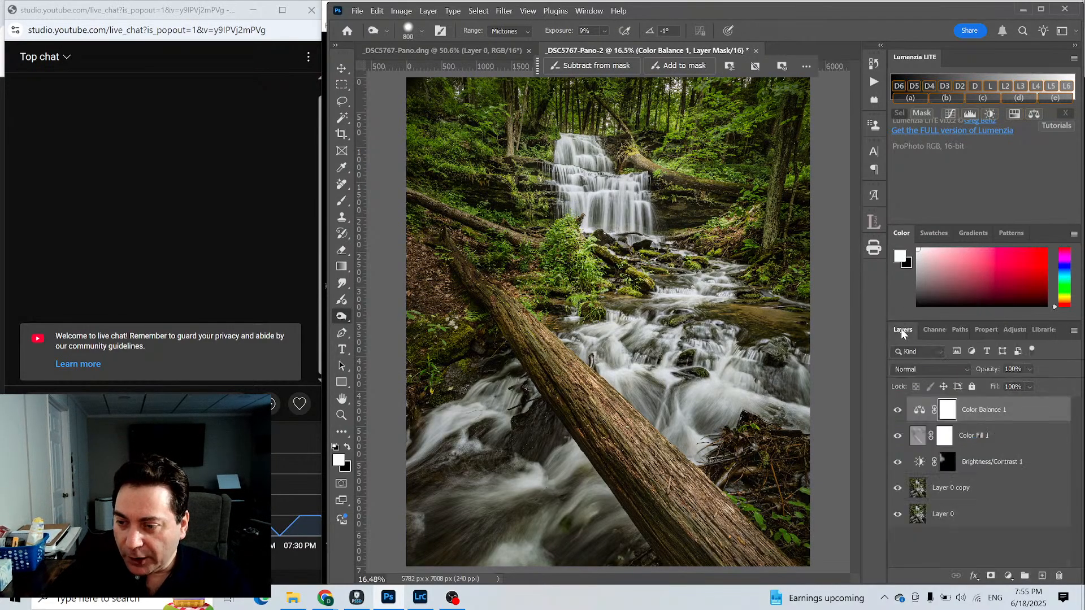
Invert the Color Balance mask to black and paint it white with an 800 px brush around the central green bush.
key(ctrl+i)
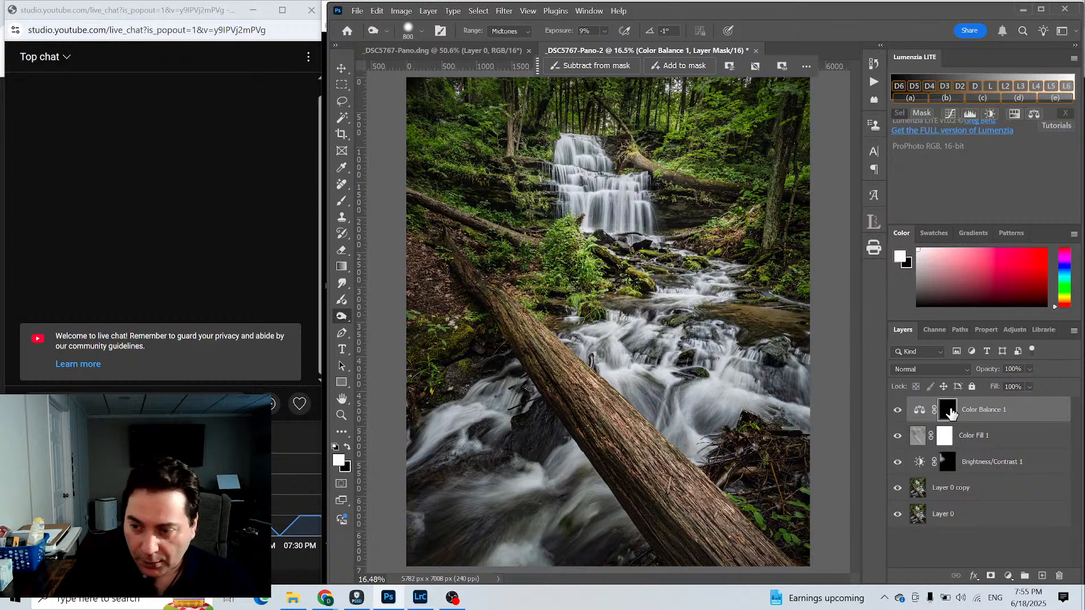
click(341, 202)
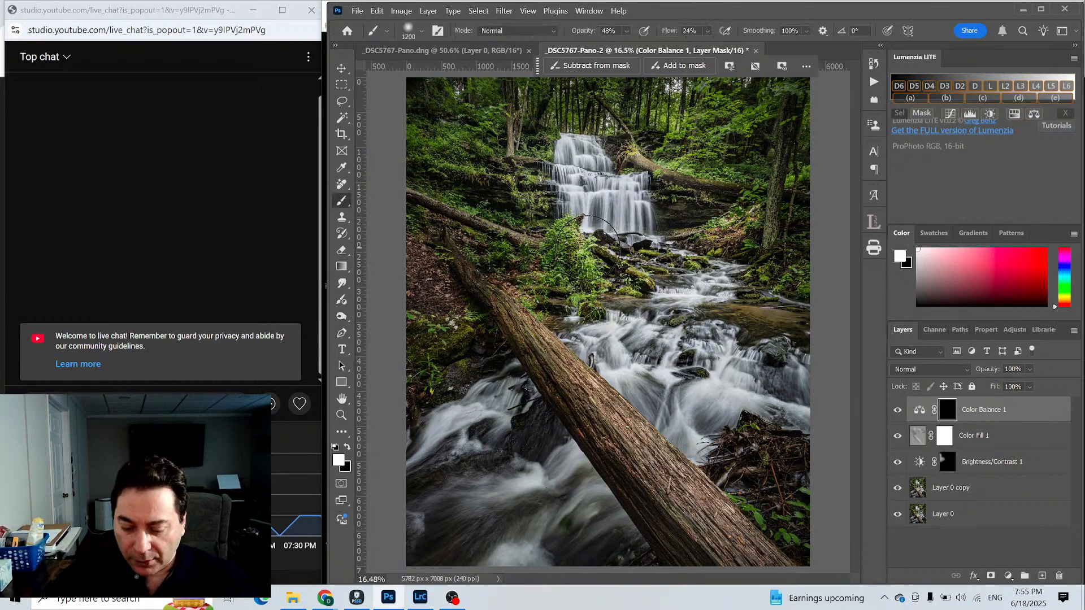
key(bracketleft)
key(bracketleft)
key(bracketleft)
key(bracketleft)
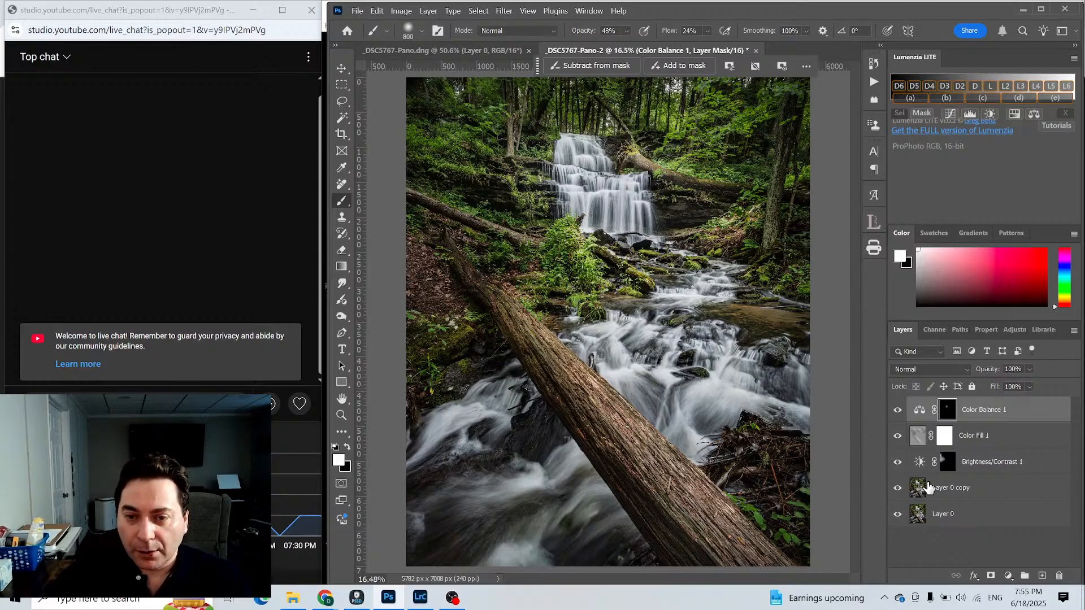
Zoom in to 50% on the rocky, moss-covered ledge beside the waterfall.
click(947, 462)
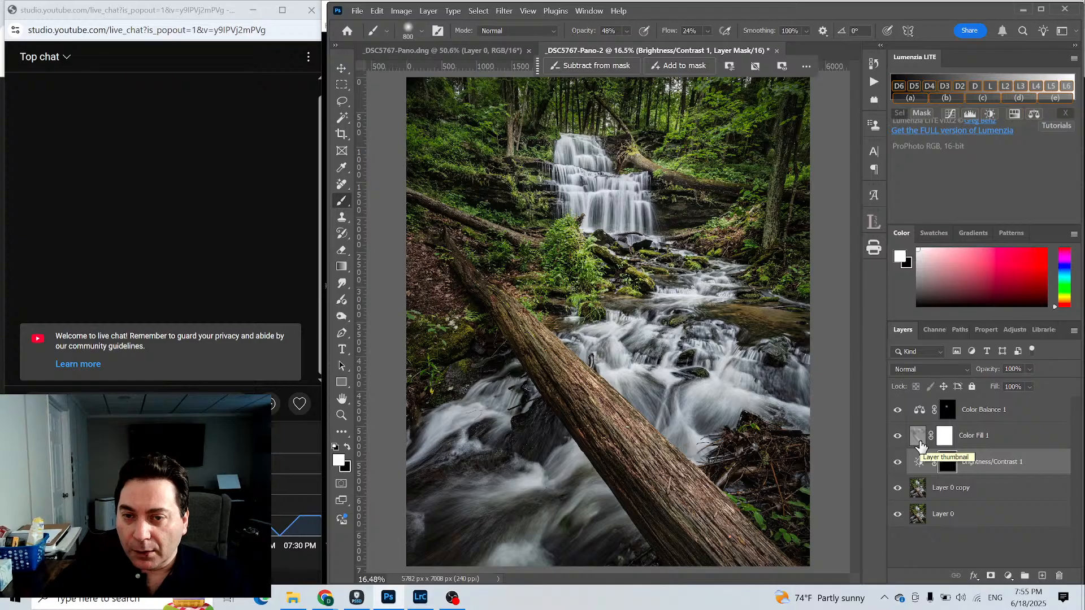
click(341, 416)
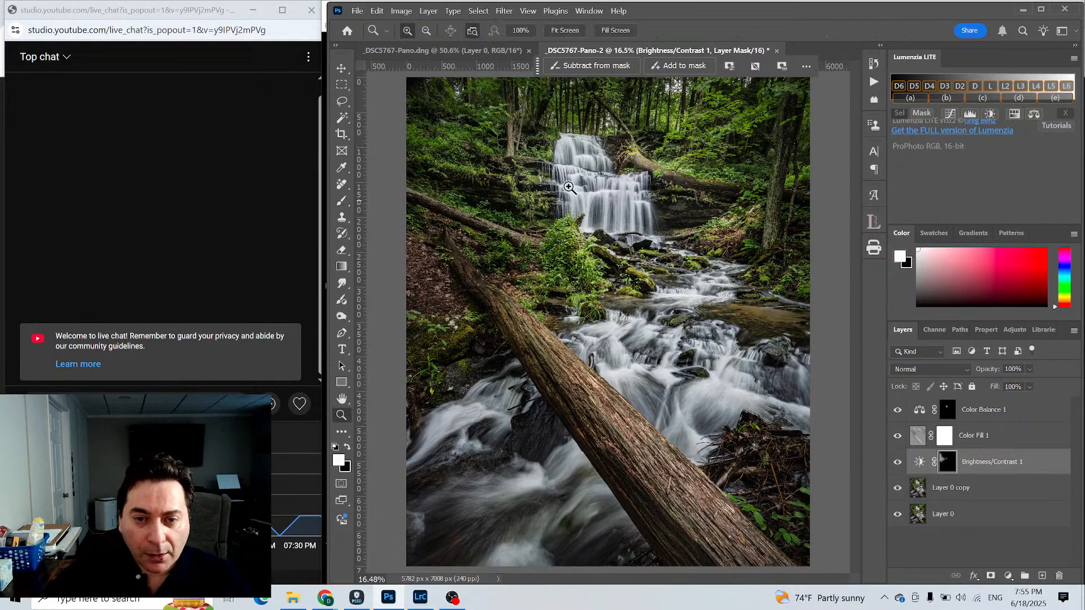
click(527, 194)
click(530, 195)
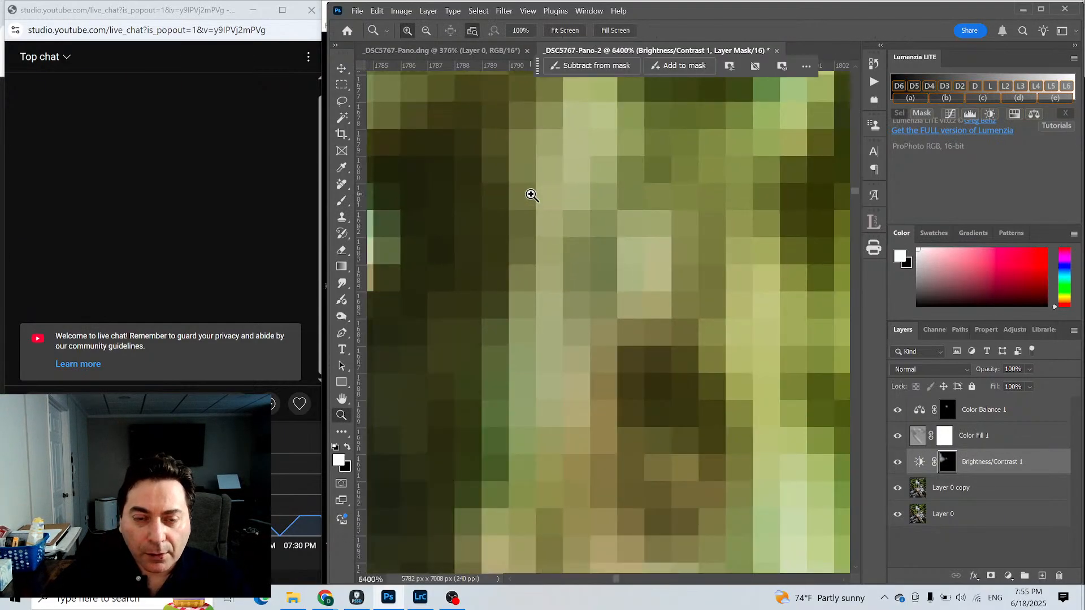
click(530, 198)
click(565, 30)
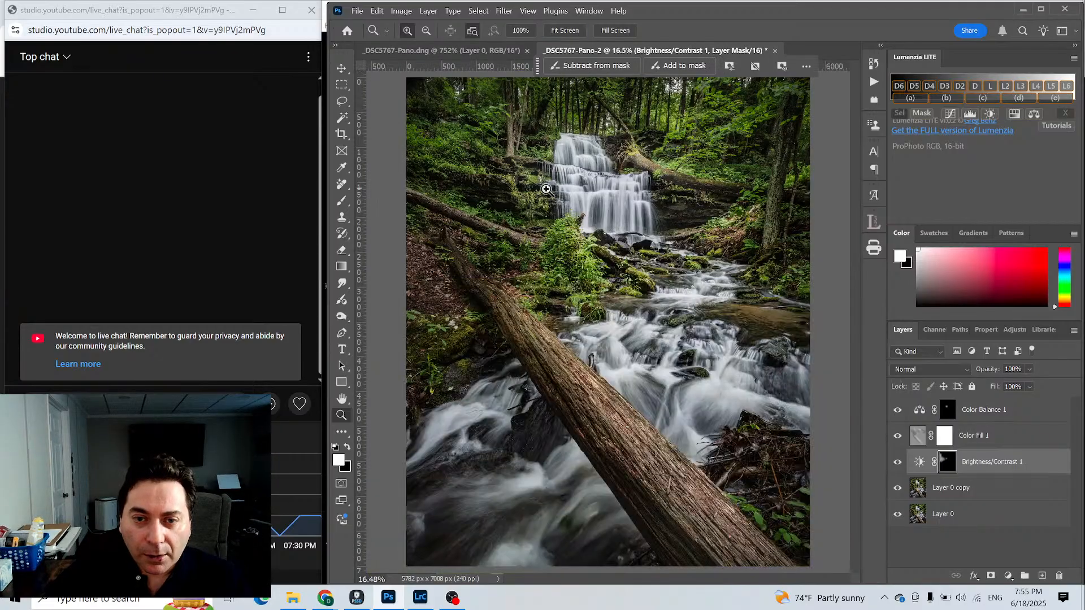
click(525, 193)
click(522, 194)
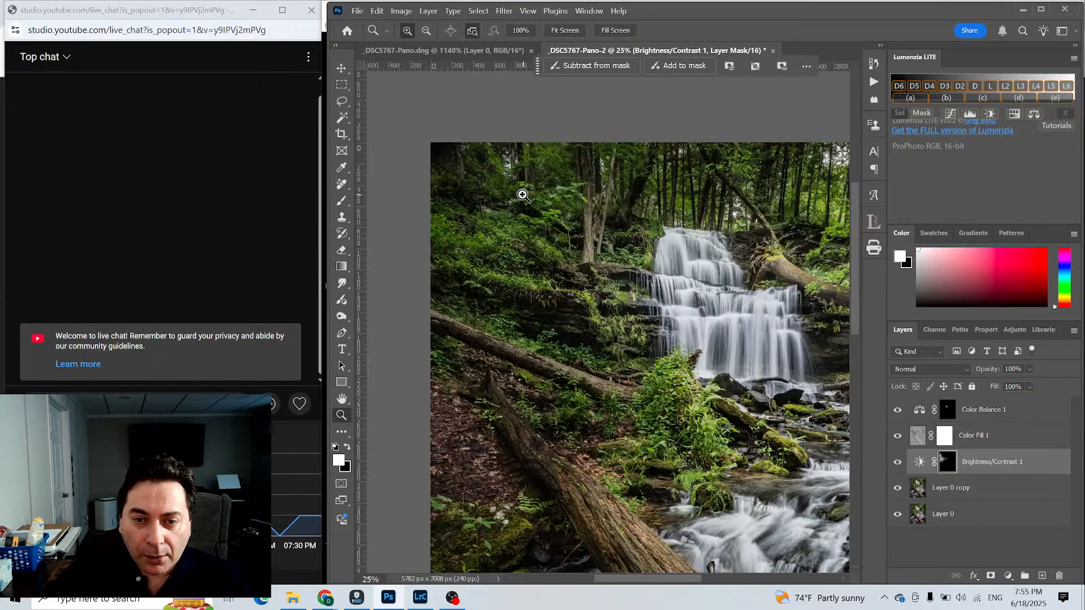
click(628, 327)
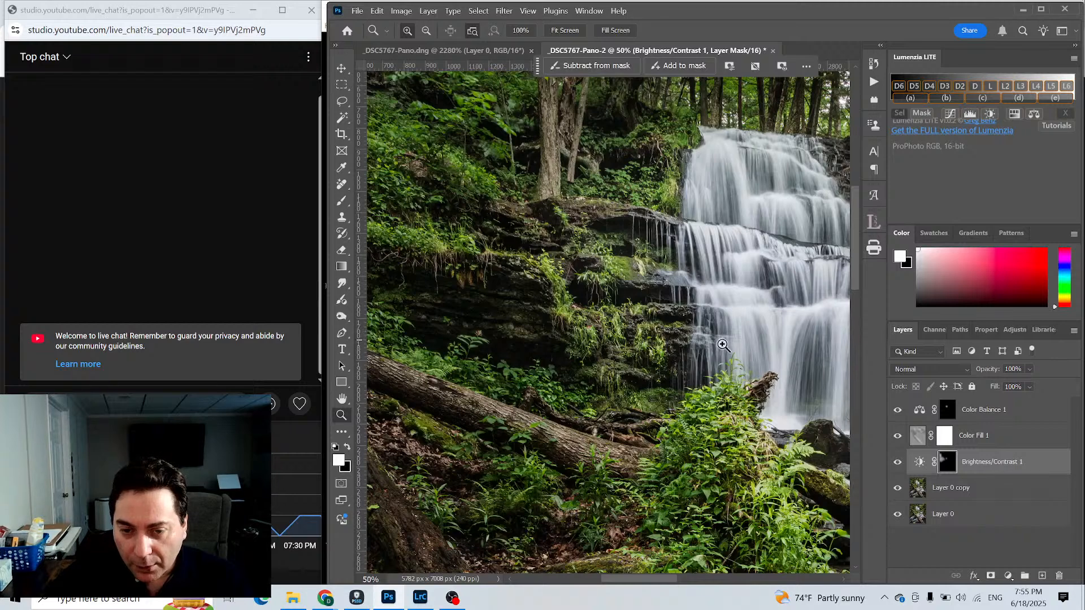
Set up the Dodge tool for the gray Soft Light layer with a 400 px brush and the Shadows range.
click(925, 445)
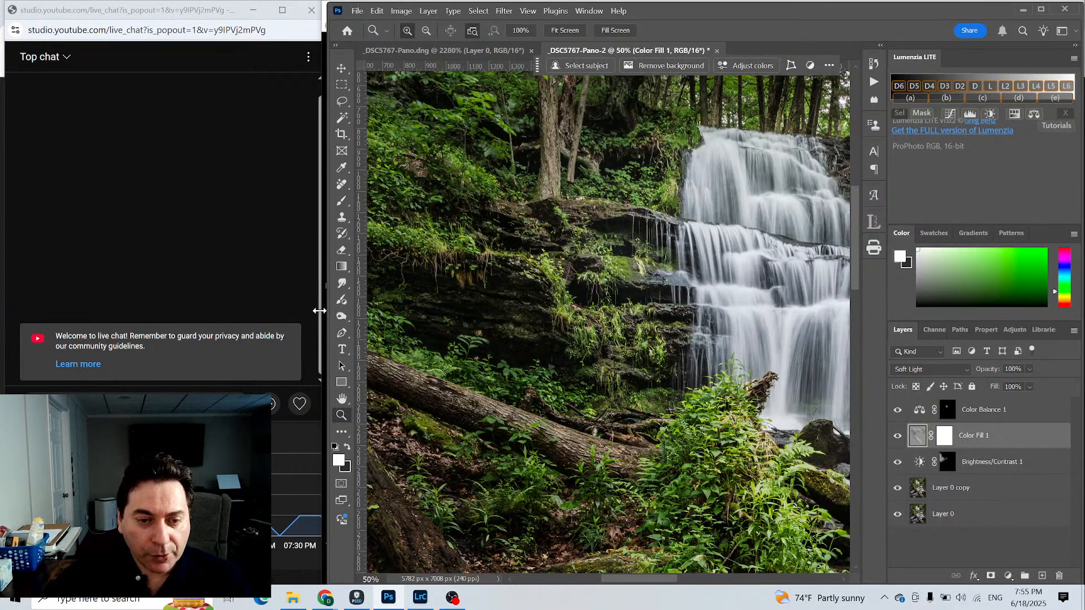
click(341, 317)
right_click(341, 317)
click(383, 318)
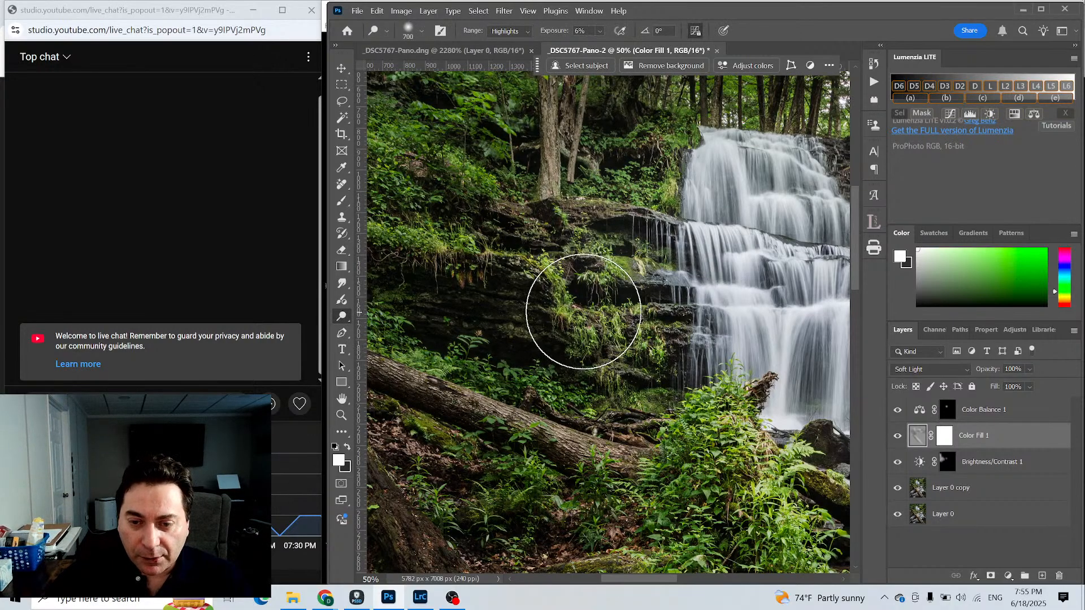
key(bracketleft)
key(bracketleft)
key(bracketleft)
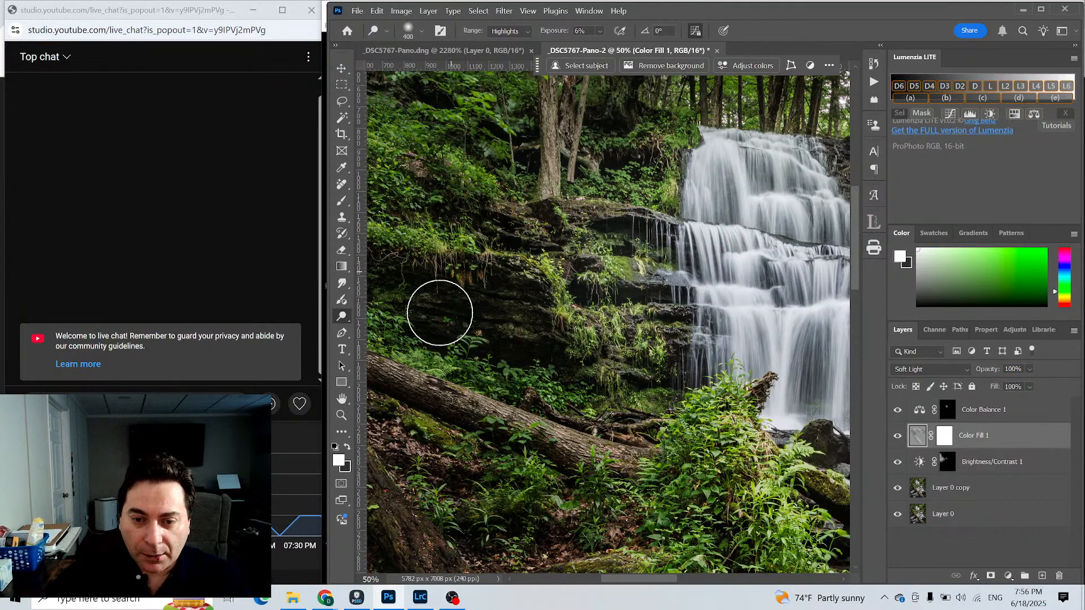
click(525, 31)
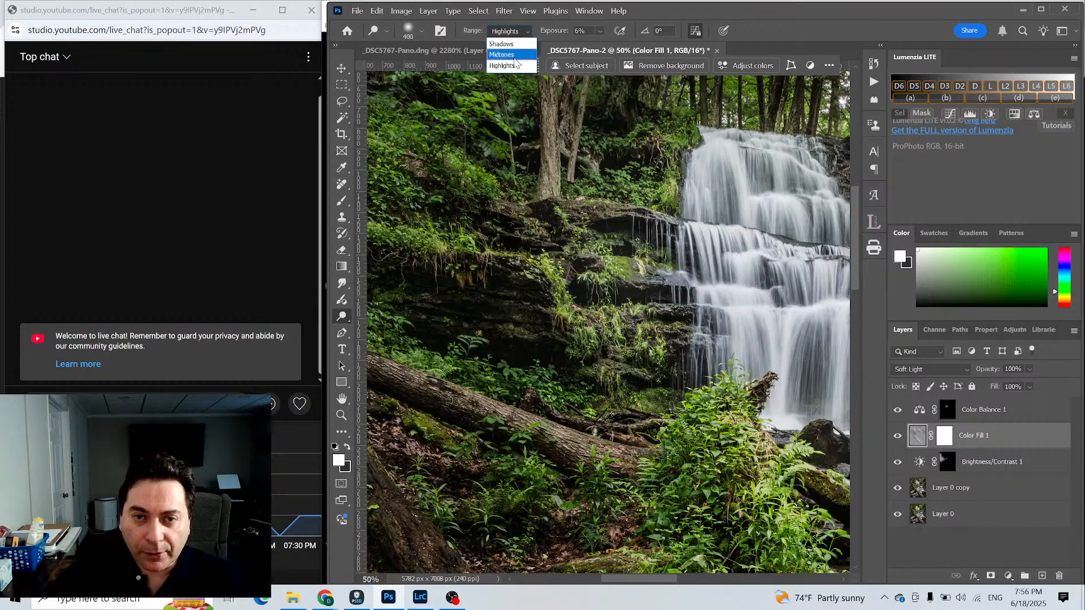
click(503, 42)
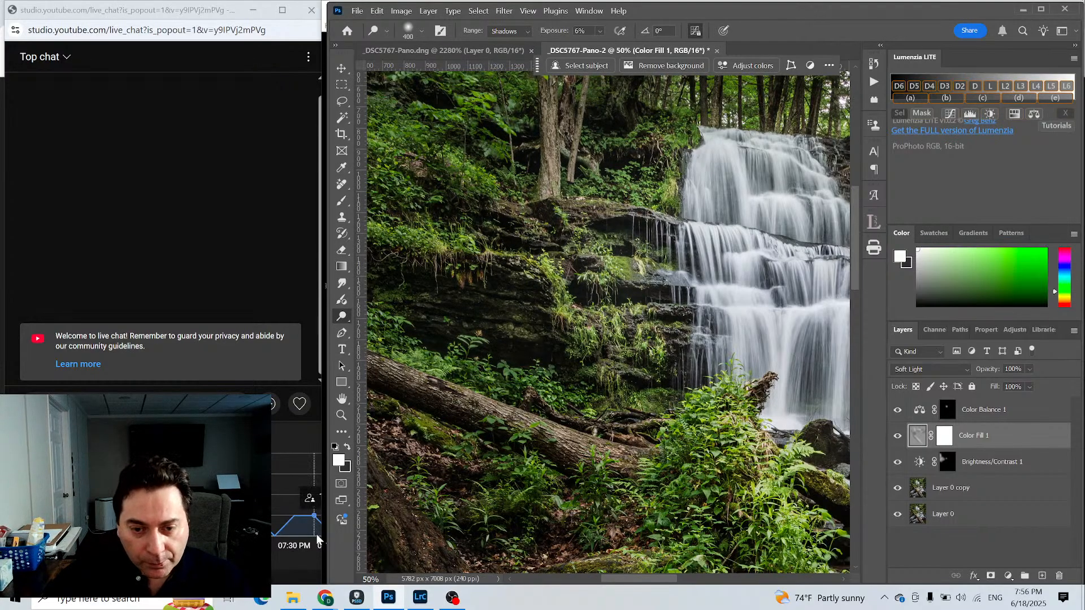
Stamp all visible layers into a new merged layer above the Color Balance adjustment.
click(341, 414)
click(559, 30)
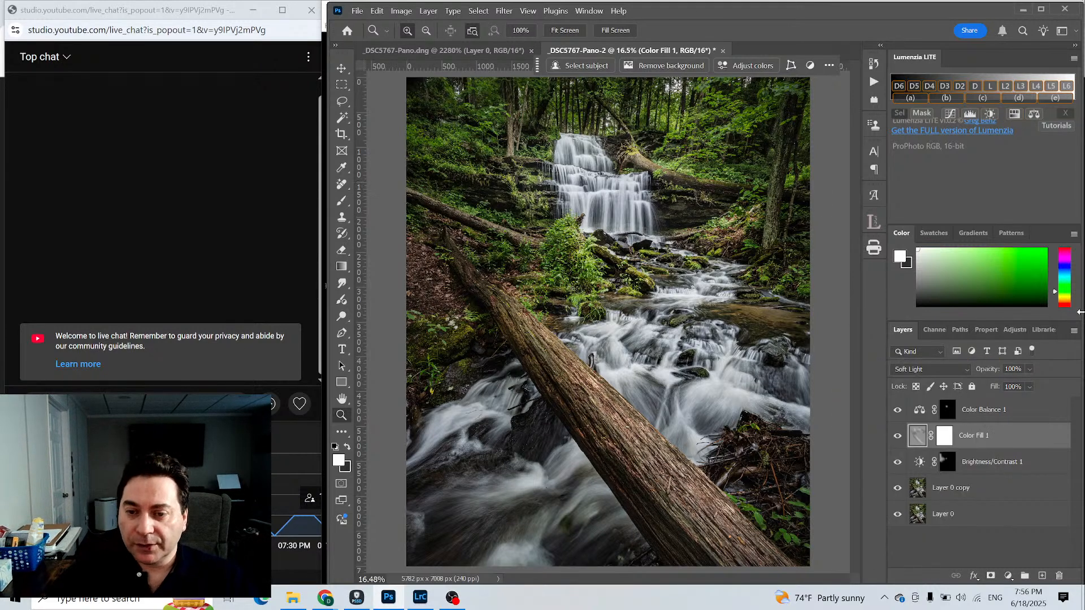
click(949, 412)
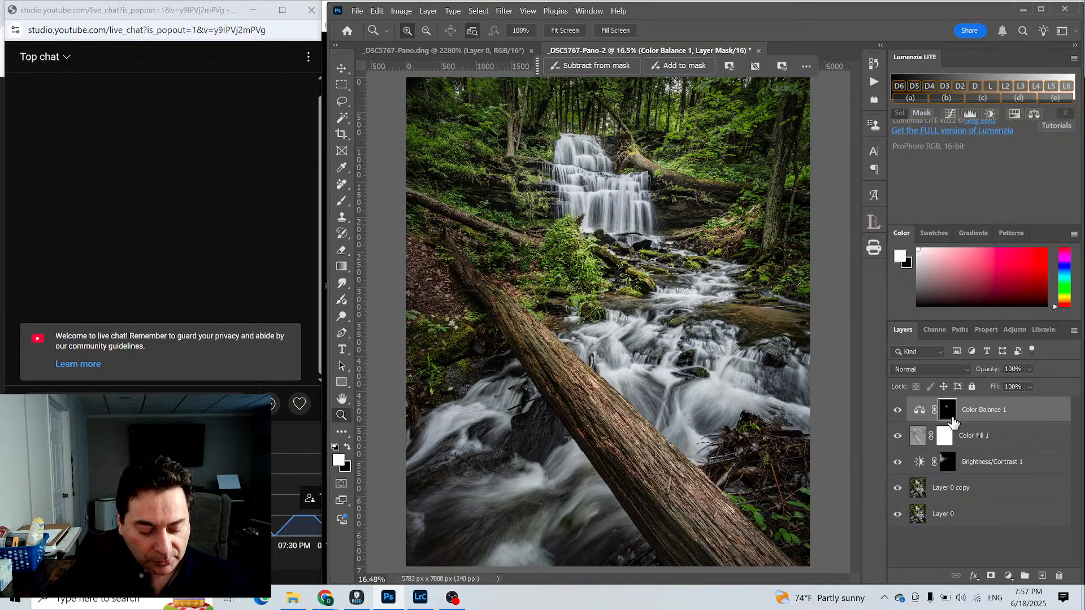
drag(953, 421, 954, 423)
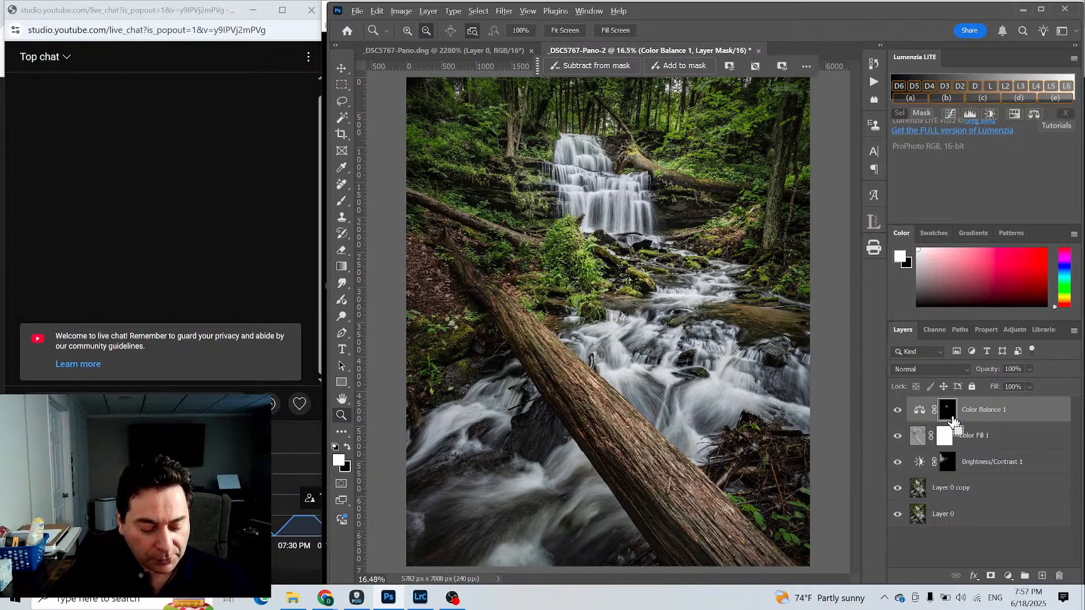
key(ctrl+shift+alt+e)
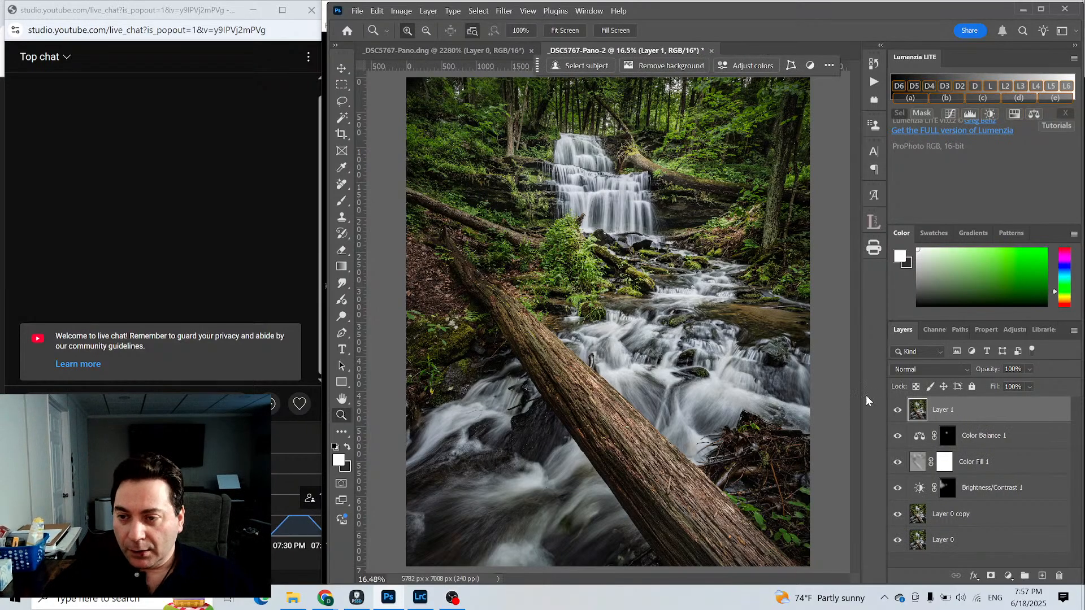
Apply a Gaussian Blur with a 33-pixel radius to the merged layer.
click(504, 11)
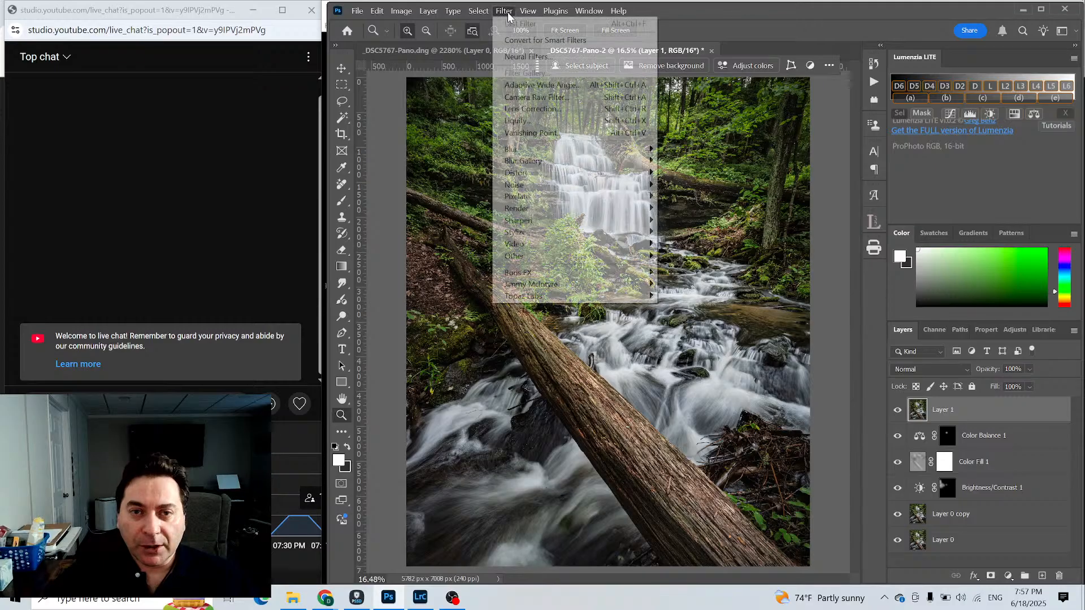
mouse_move(571, 150)
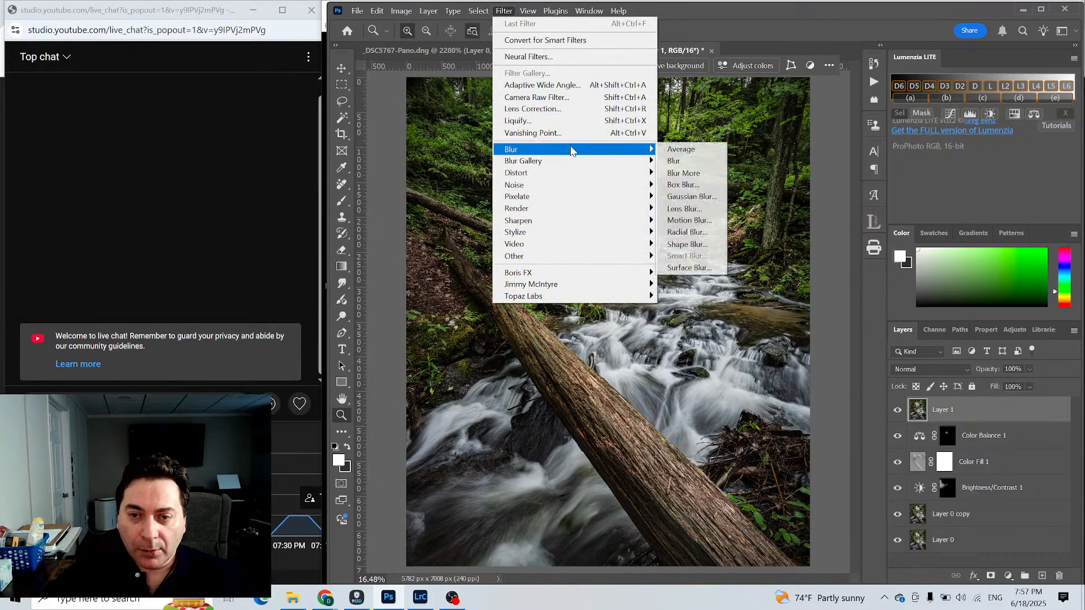
click(690, 197)
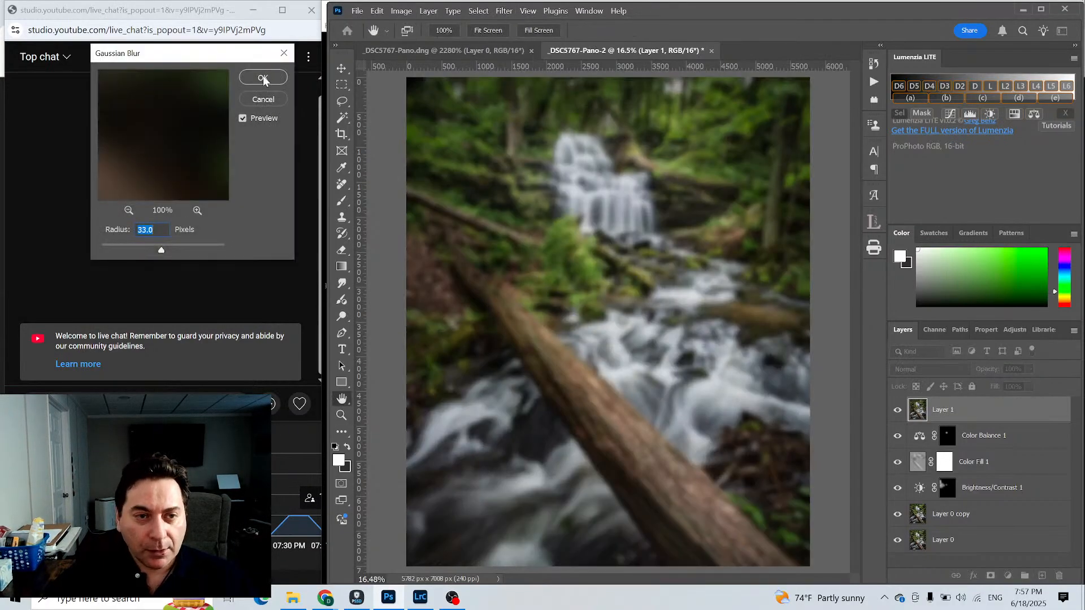
click(263, 77)
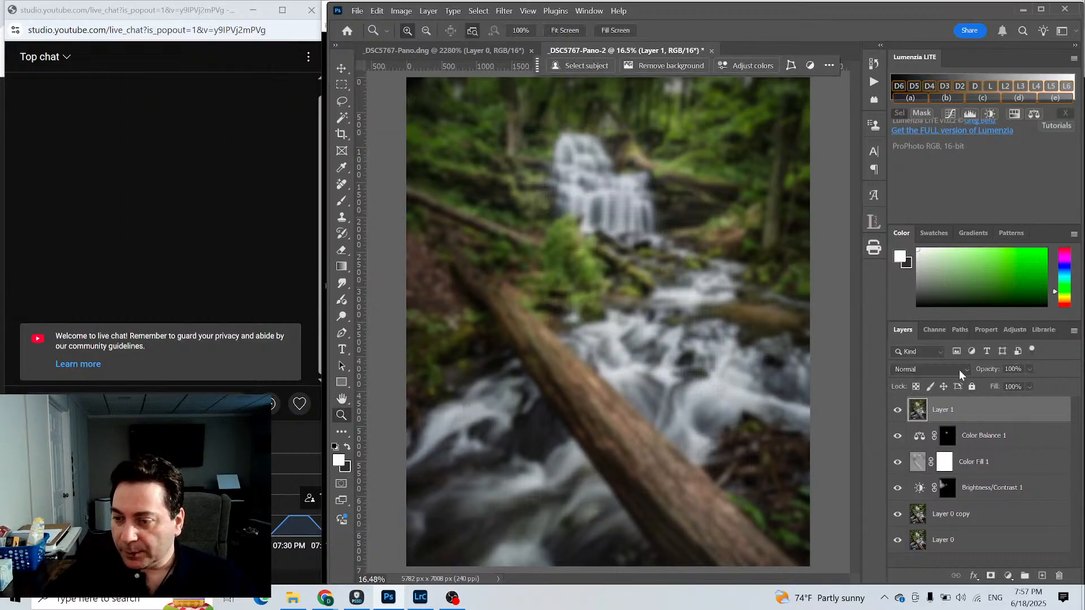
Set the blurred layer's blend mode to Lighten and its opacity to 24%.
click(958, 369)
click(903, 325)
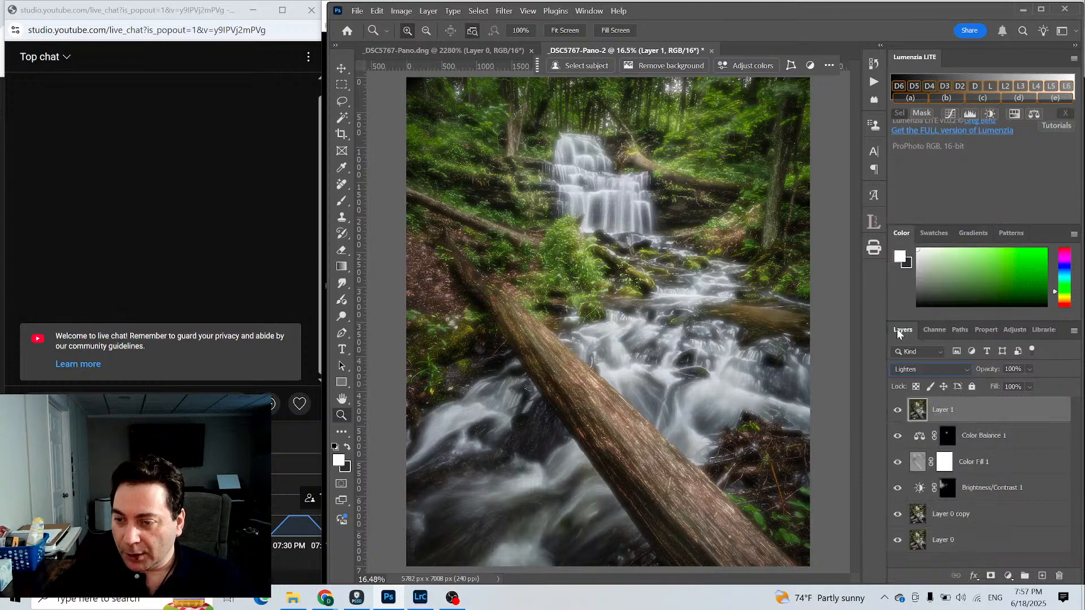
drag(986, 374, 963, 373)
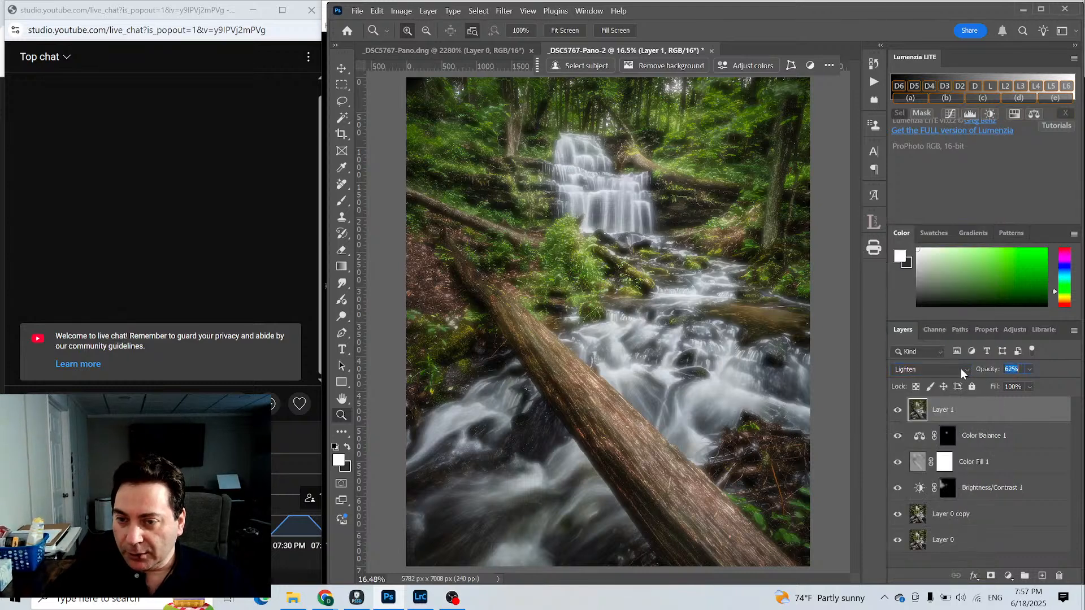
text(16)
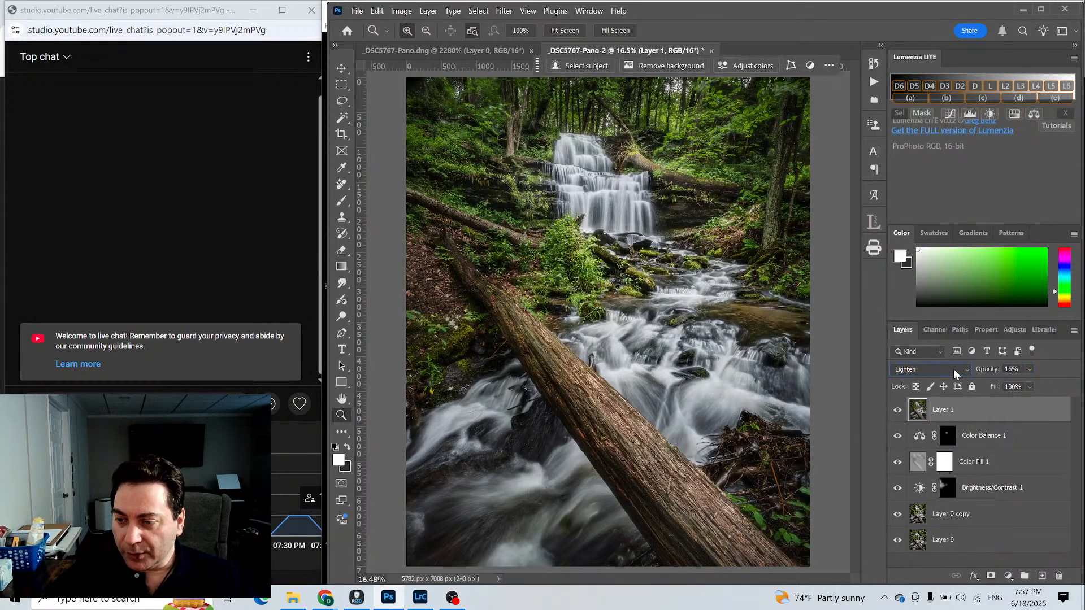
drag(987, 375, 992, 375)
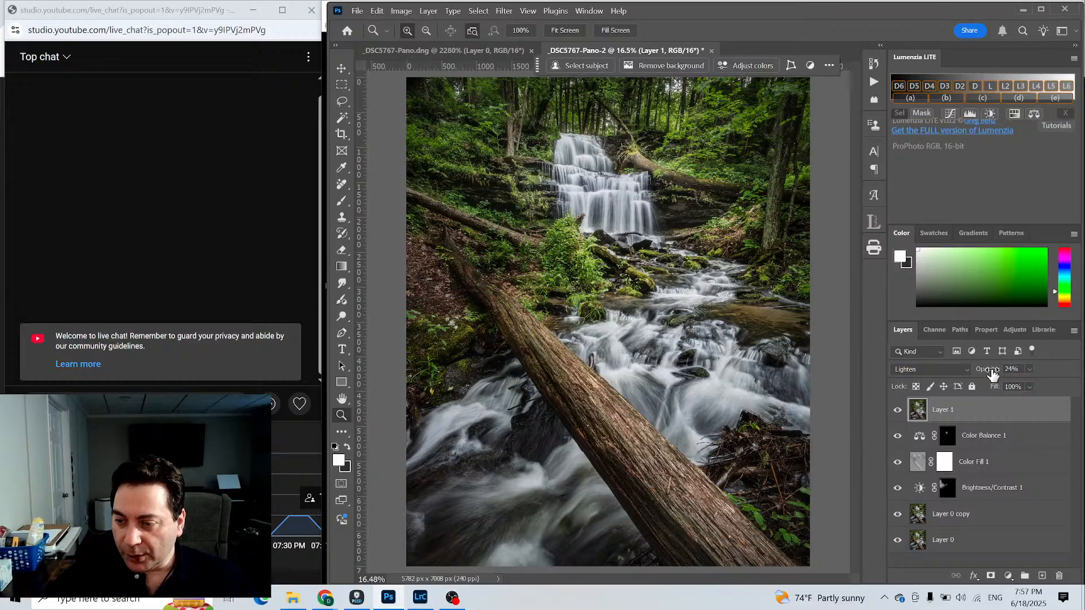
Add a Brightness/Contrast adjustment clipped to the blurred layer, with brightness 21 and contrast 80.
click(1010, 577)
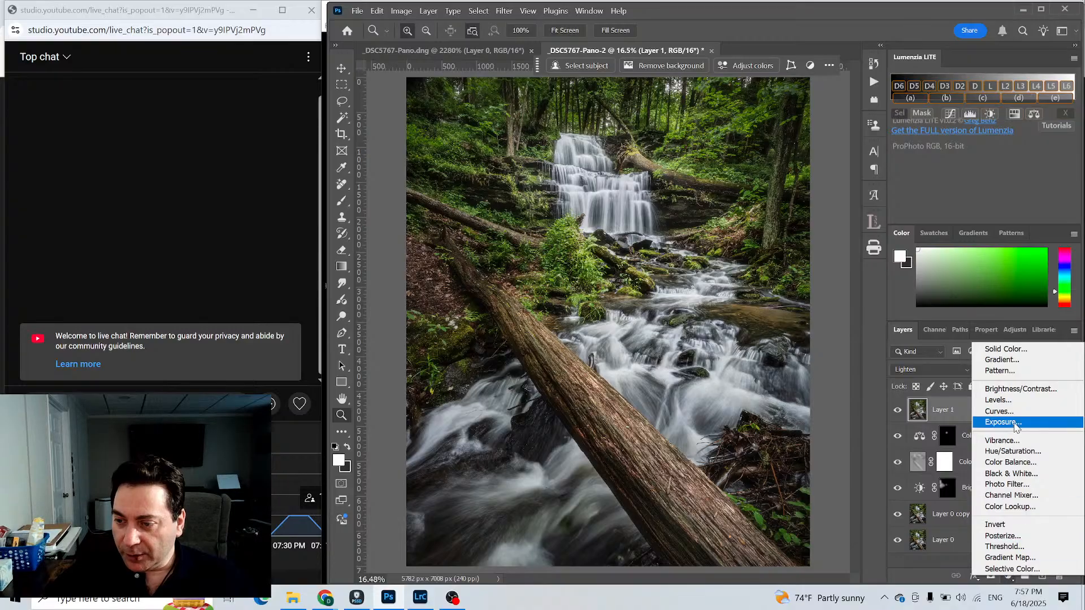
click(1020, 390)
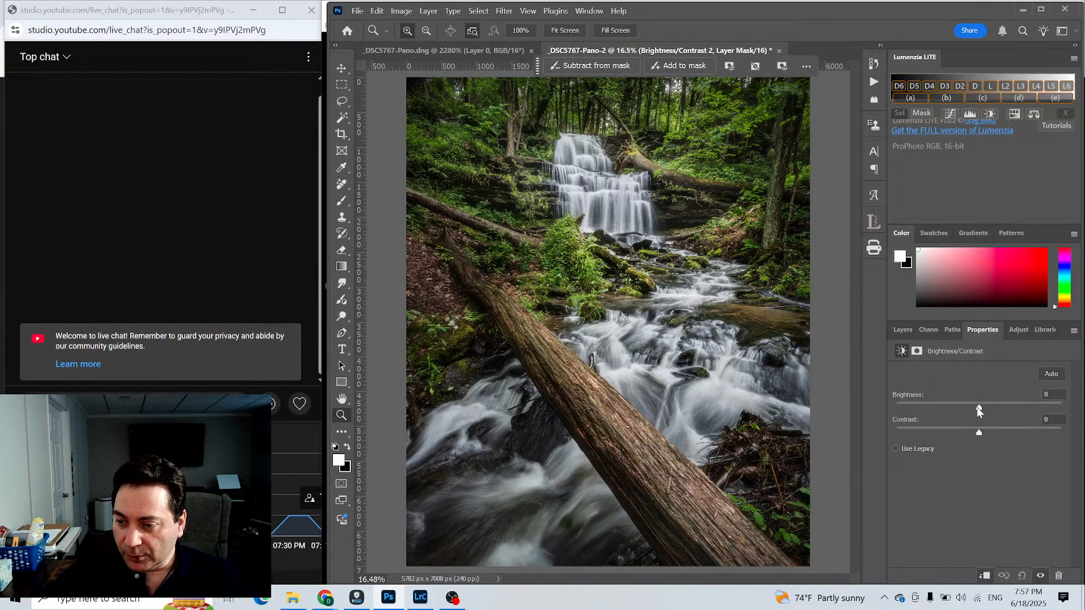
drag(978, 408, 987, 410)
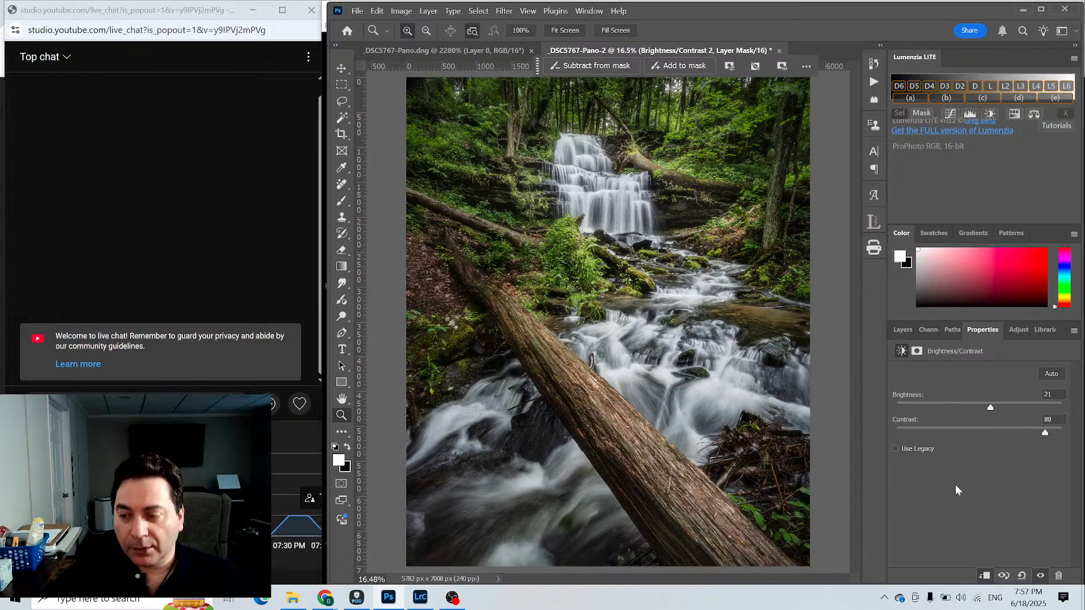
click(902, 330)
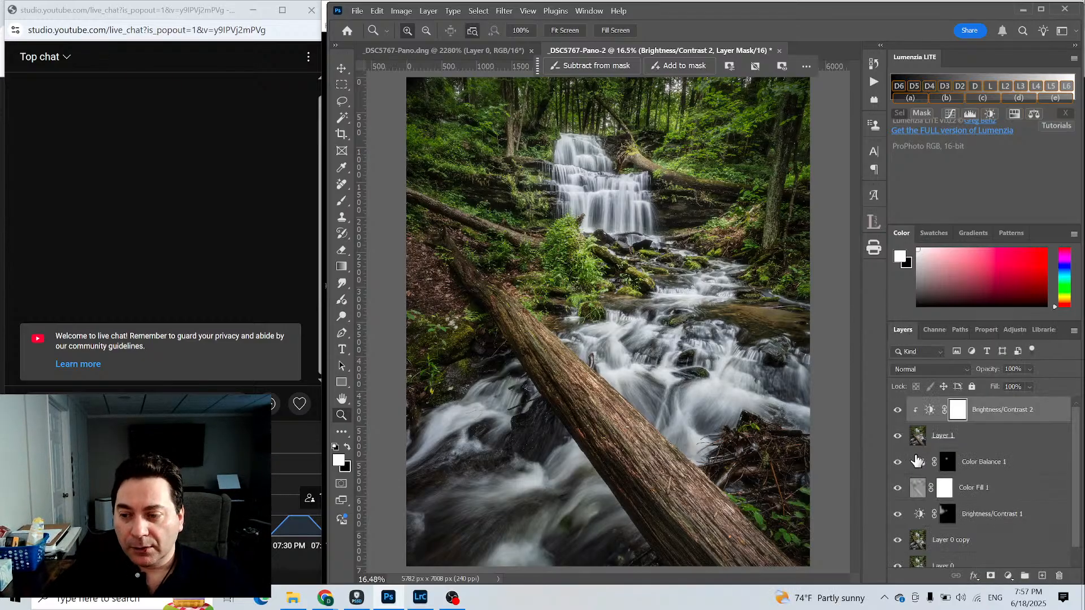
Compare the photo with and without the blurred glow layer by switching its visibility off and on.
click(898, 439)
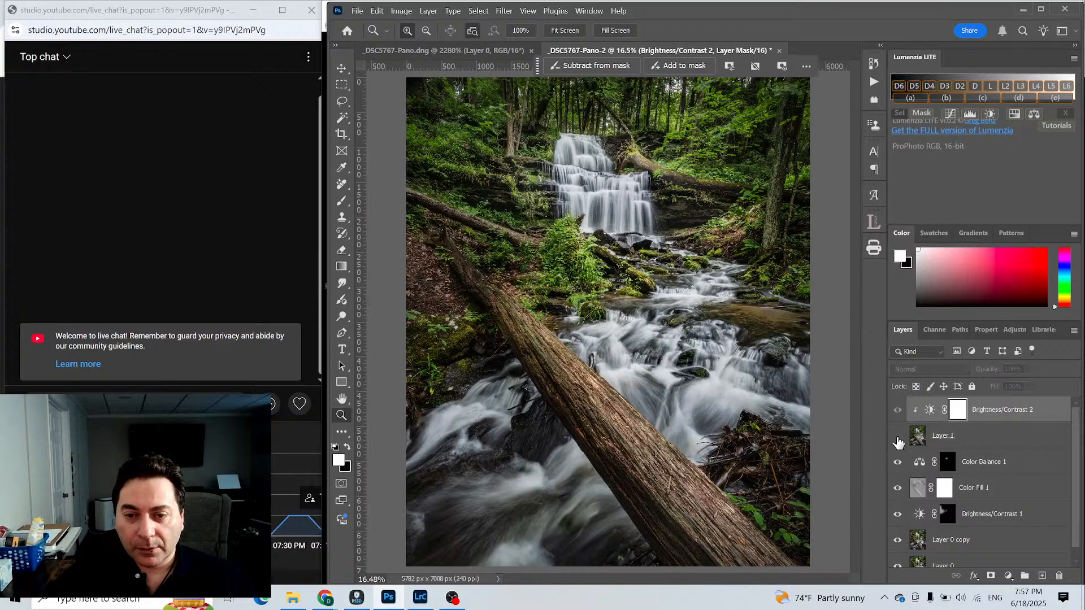
click(898, 438)
click(898, 437)
click(898, 438)
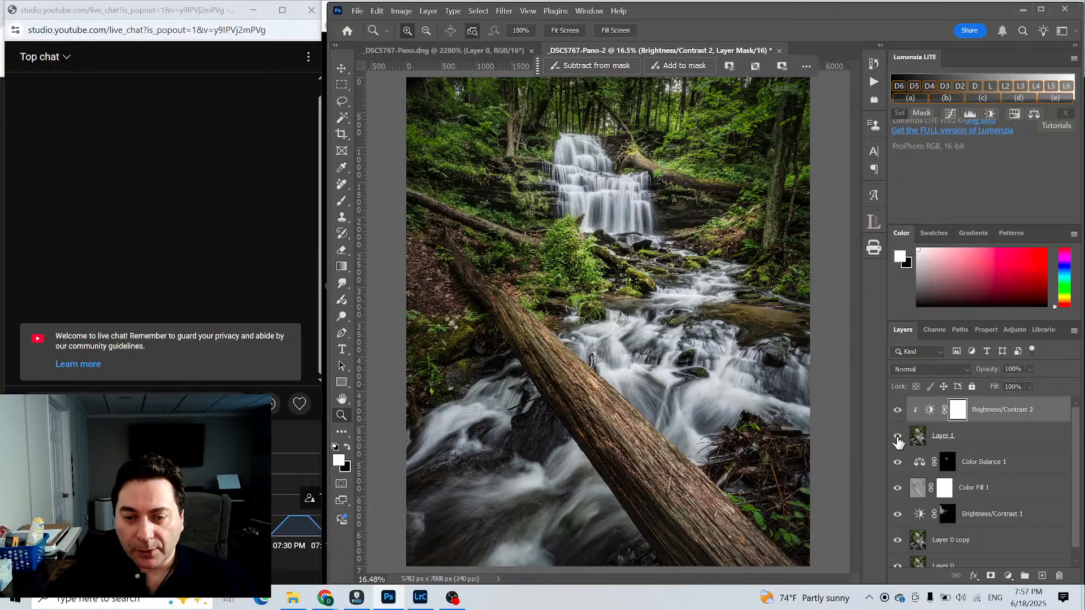
click(897, 438)
click(898, 438)
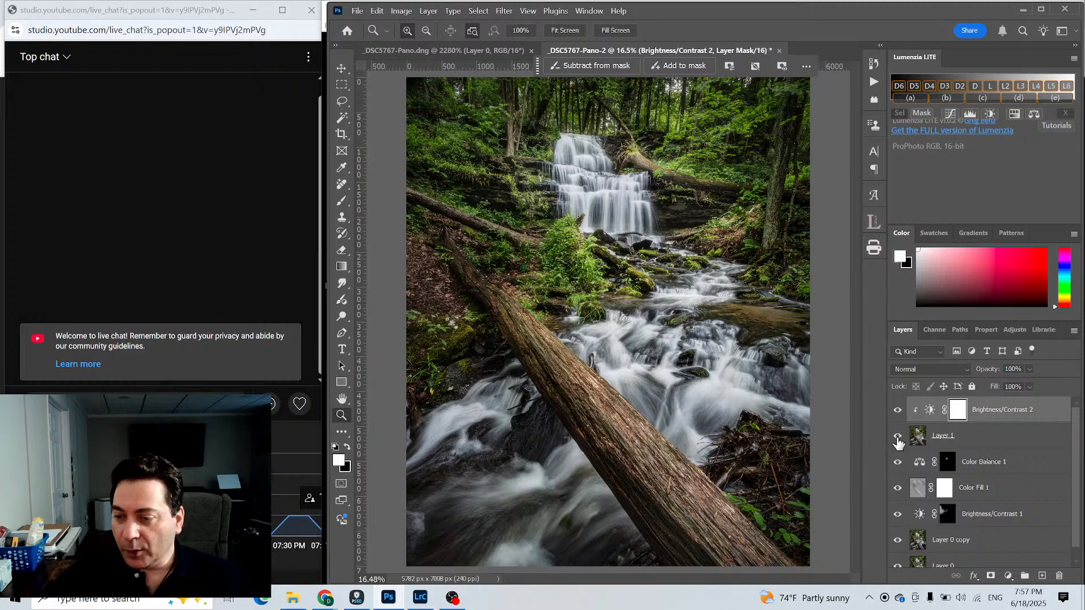
Set the blurred glow layer's opacity to 21%.
click(933, 444)
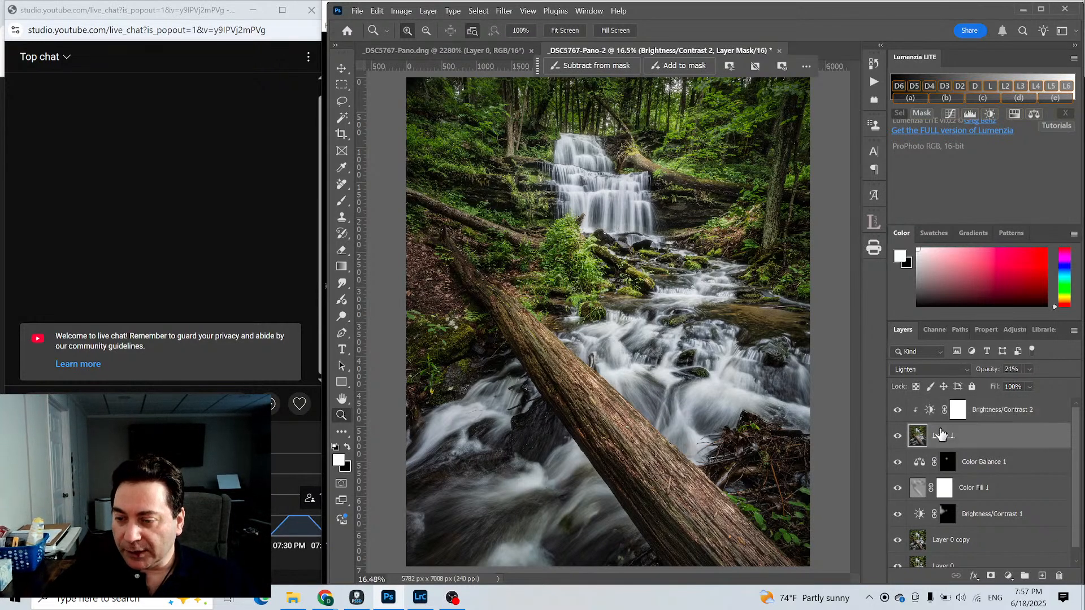
click(988, 372)
drag(988, 373, 990, 374)
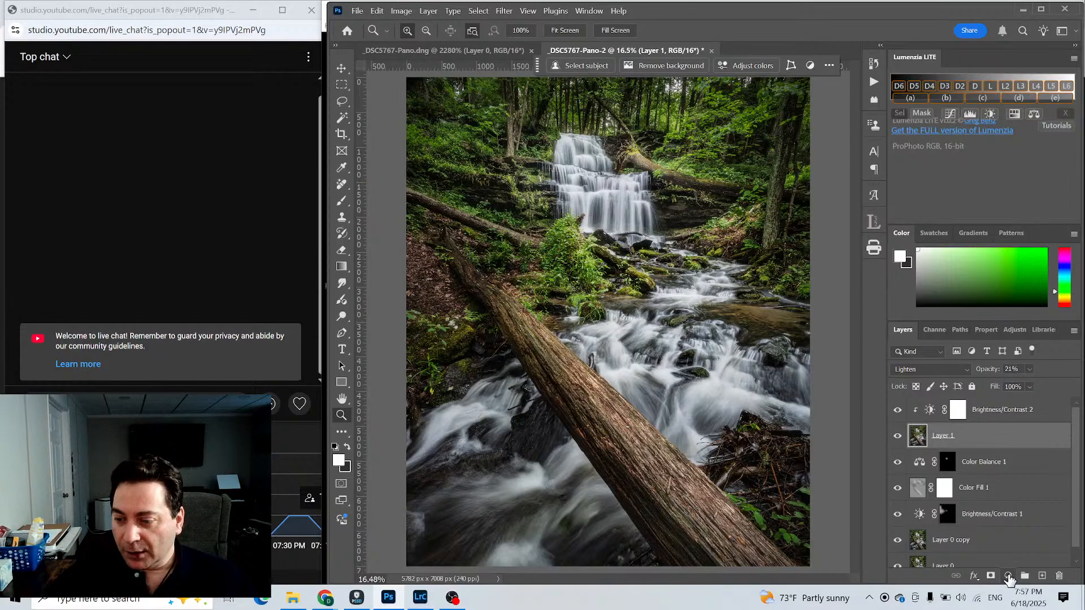
Add a layer mask to the blurred glow layer and brush black over the waterfall and stream at 48% opacity and 24% flow.
click(991, 577)
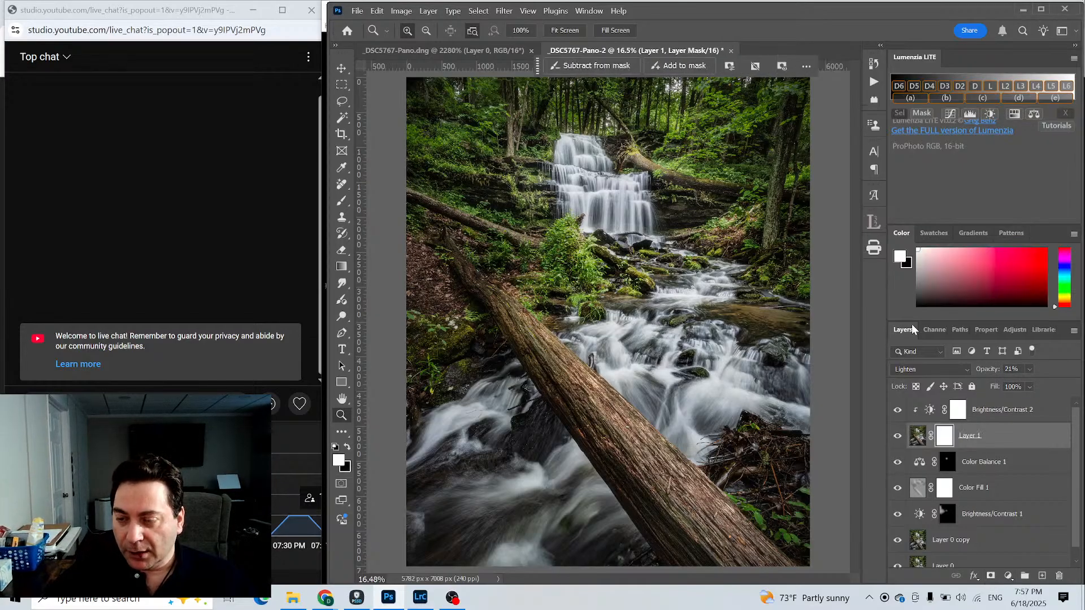
key(x)
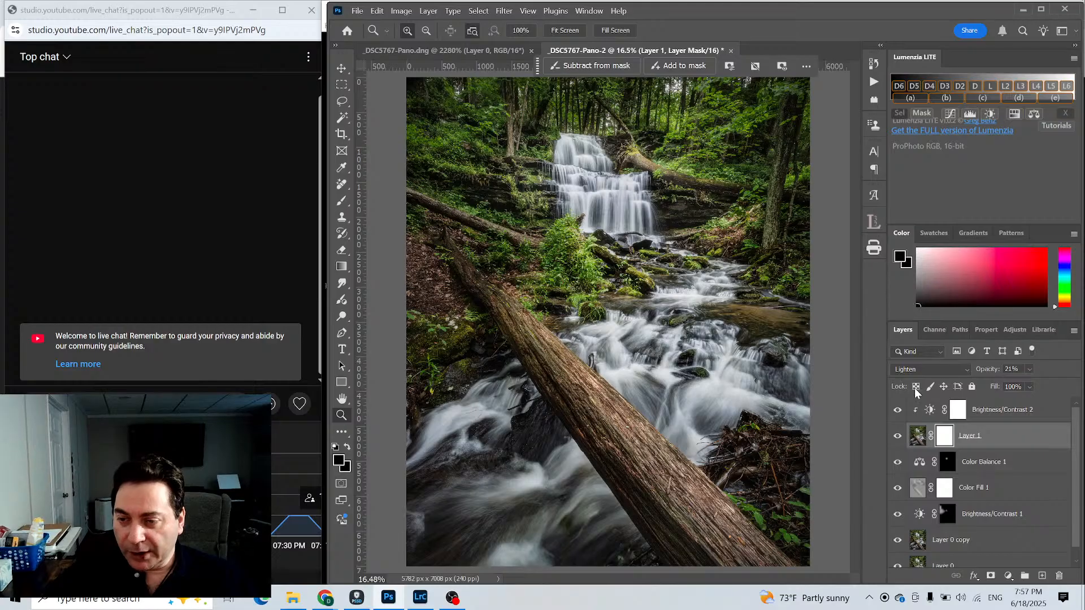
click(342, 201)
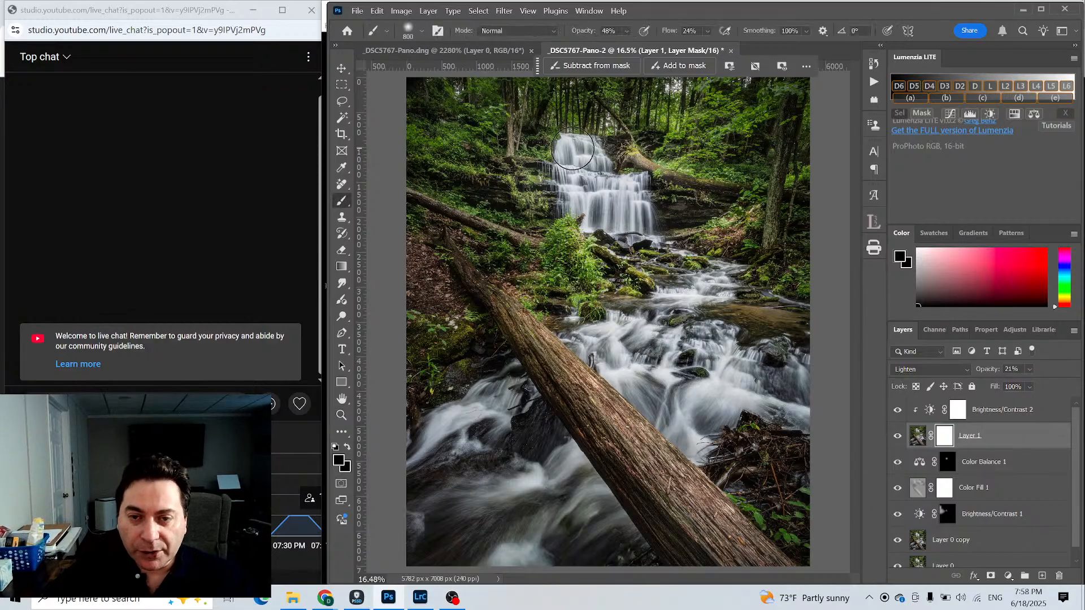
mouse_move(572, 151)
mouse_down()
mouse_move(588, 180)
mouse_move(566, 142)
mouse_move(592, 158)
mouse_move(584, 213)
mouse_up()
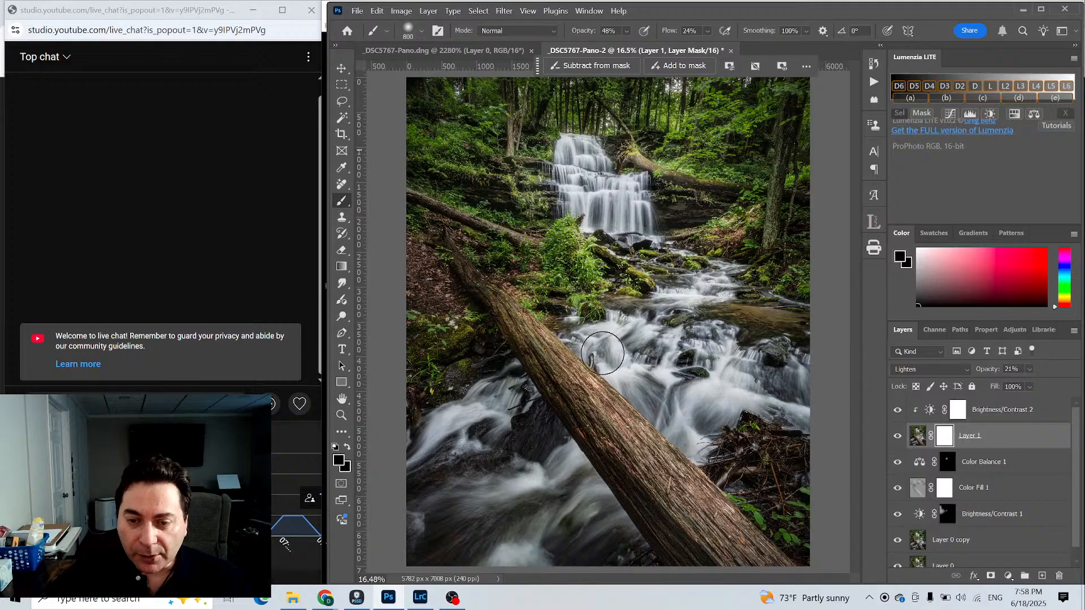
mouse_move(682, 452)
mouse_down()
mouse_move(687, 429)
mouse_move(590, 236)
mouse_move(591, 303)
mouse_move(638, 260)
mouse_move(682, 279)
mouse_move(709, 328)
mouse_move(732, 250)
mouse_move(753, 221)
mouse_move(789, 370)
mouse_up()
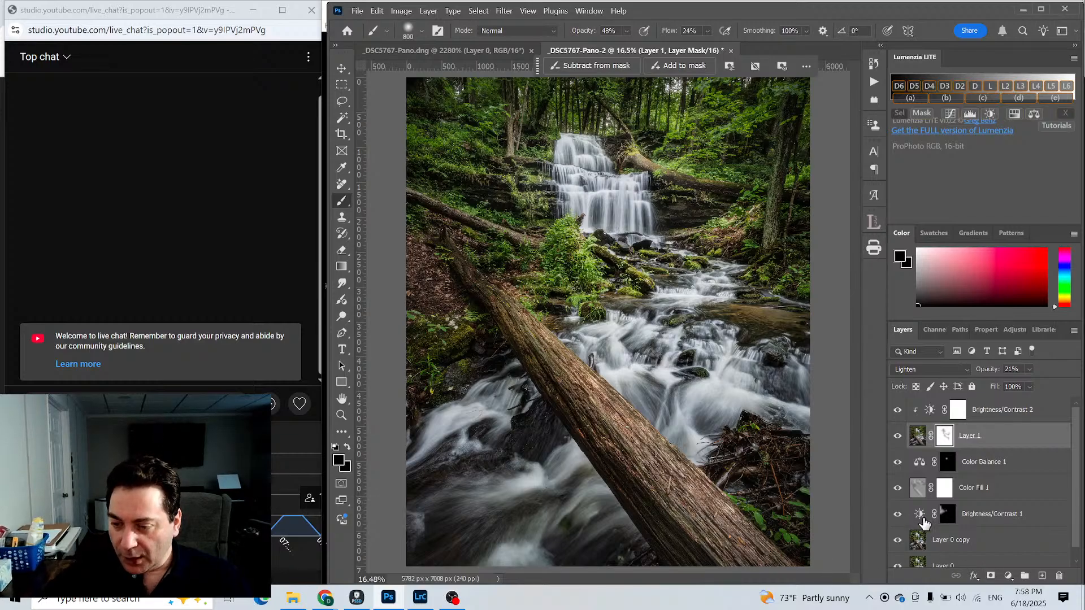
Add a second Brightness/Contrast adjustment directly above the blurred glow layer and set its brightness to -24.
click(1008, 576)
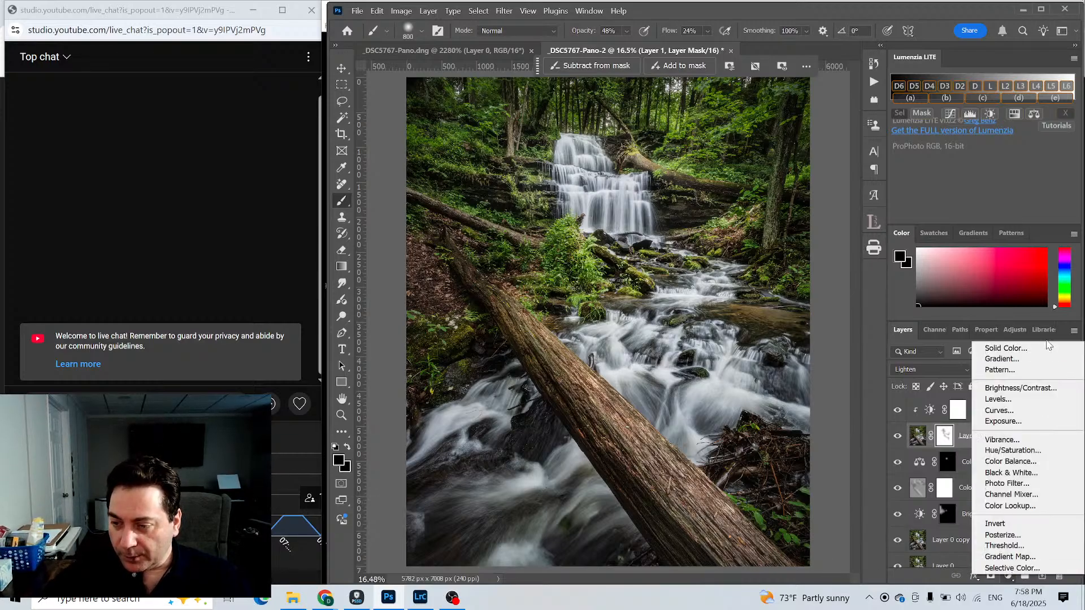
click(1043, 388)
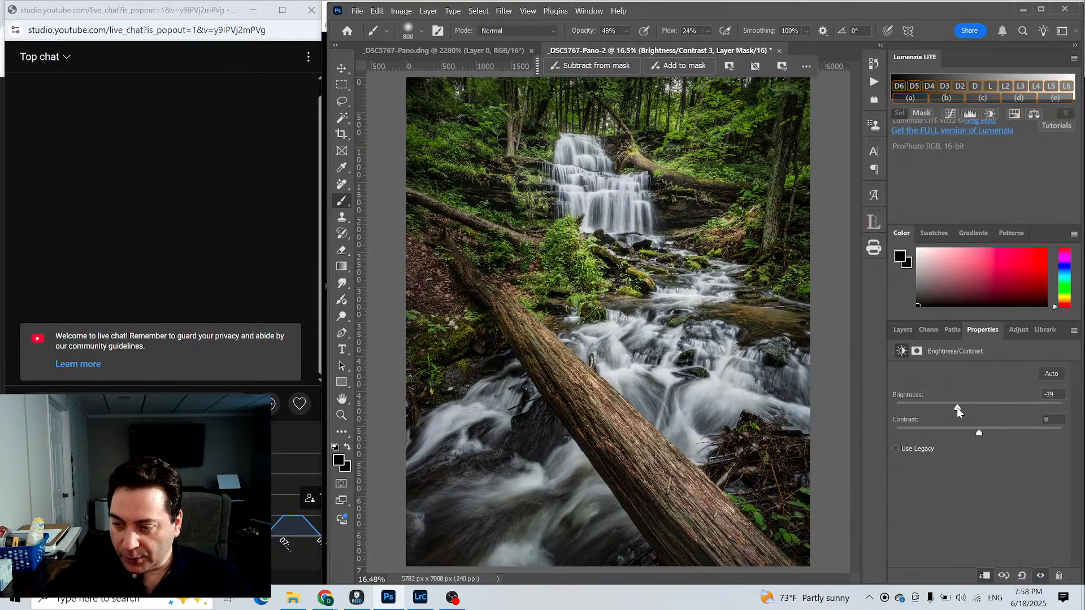
drag(958, 408, 953, 408)
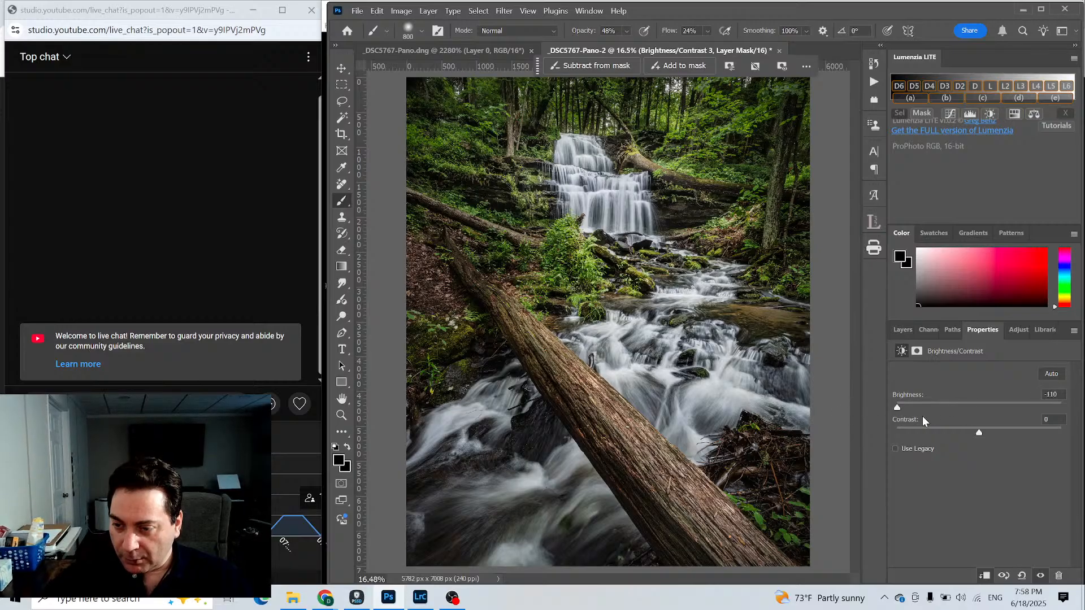
drag(922, 414, 966, 415)
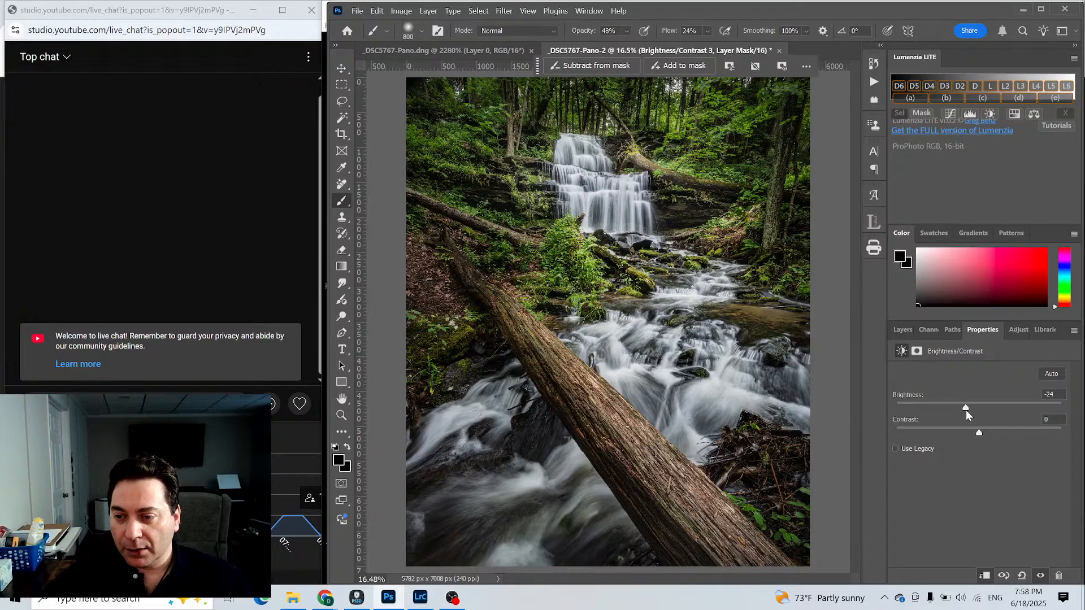
click(899, 331)
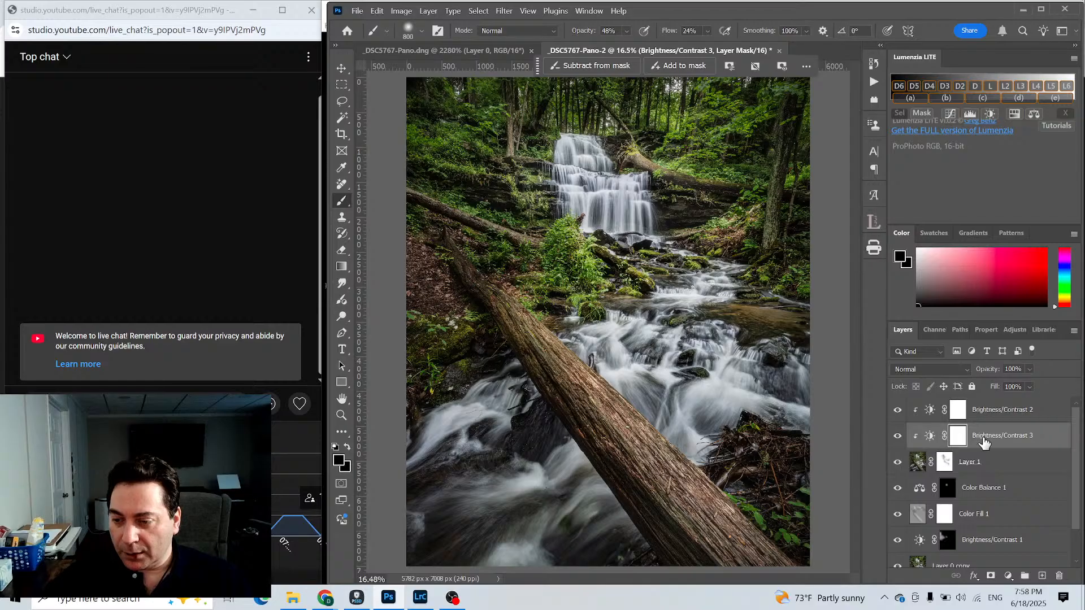
Undo the brightness change on the new Brightness/Contrast adjustment.
click(996, 417)
right_click(996, 421)
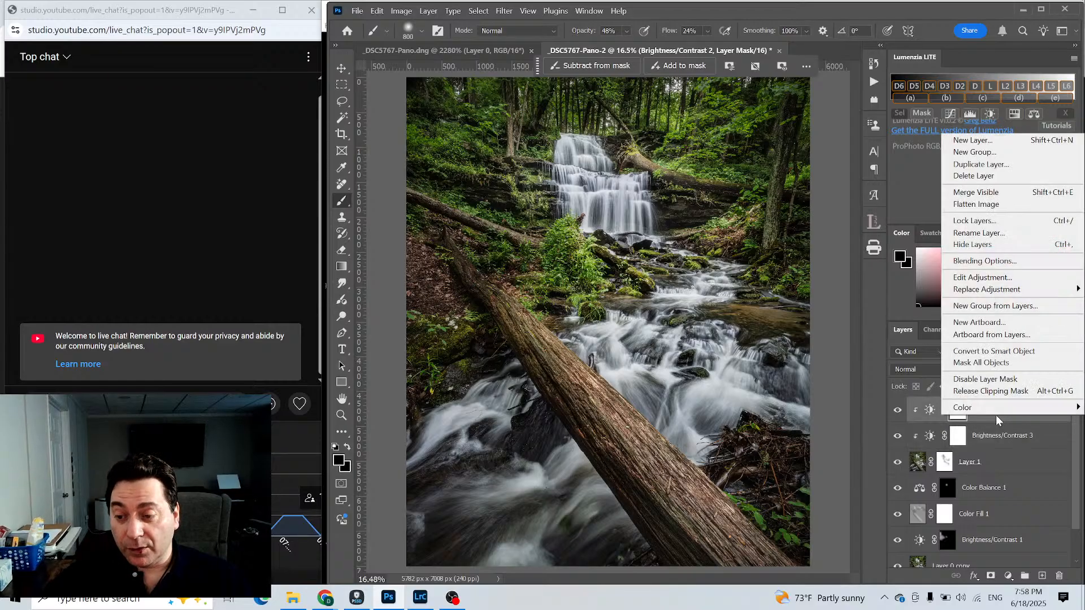
click(966, 433)
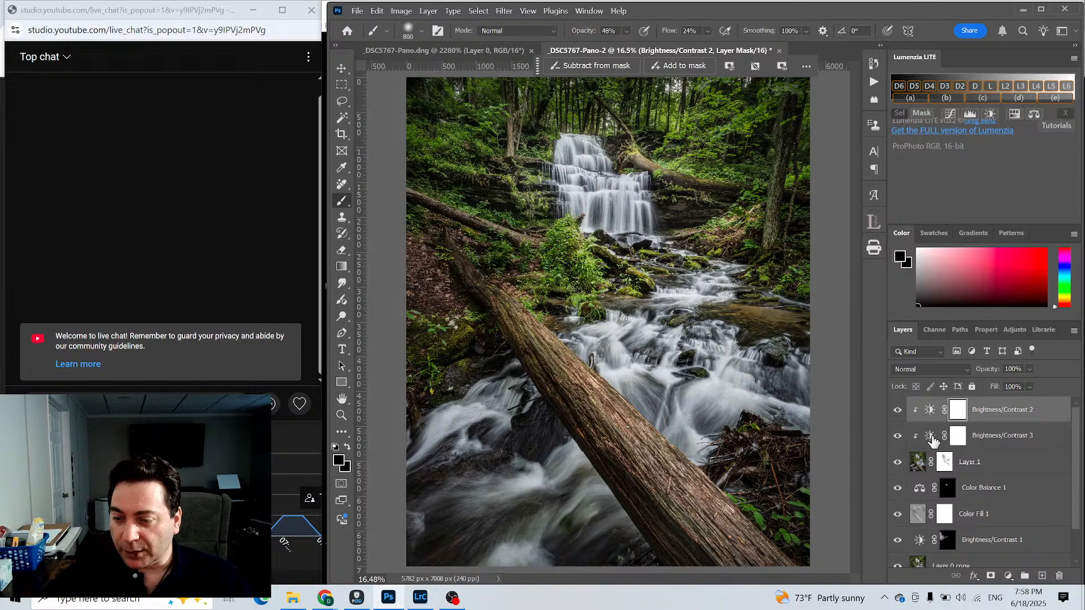
click(933, 440)
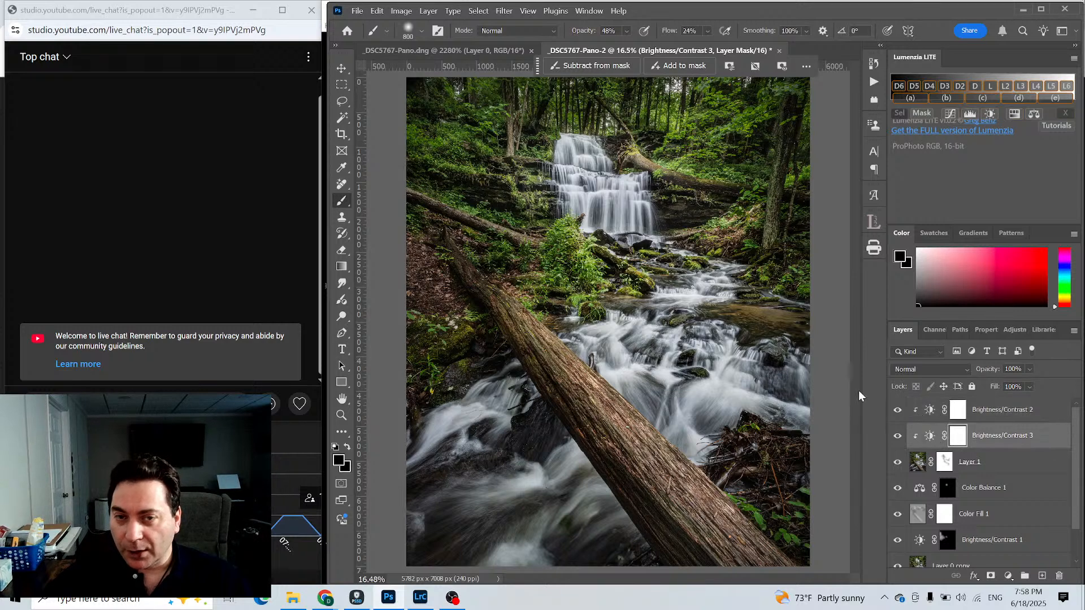
click(377, 11)
click(388, 24)
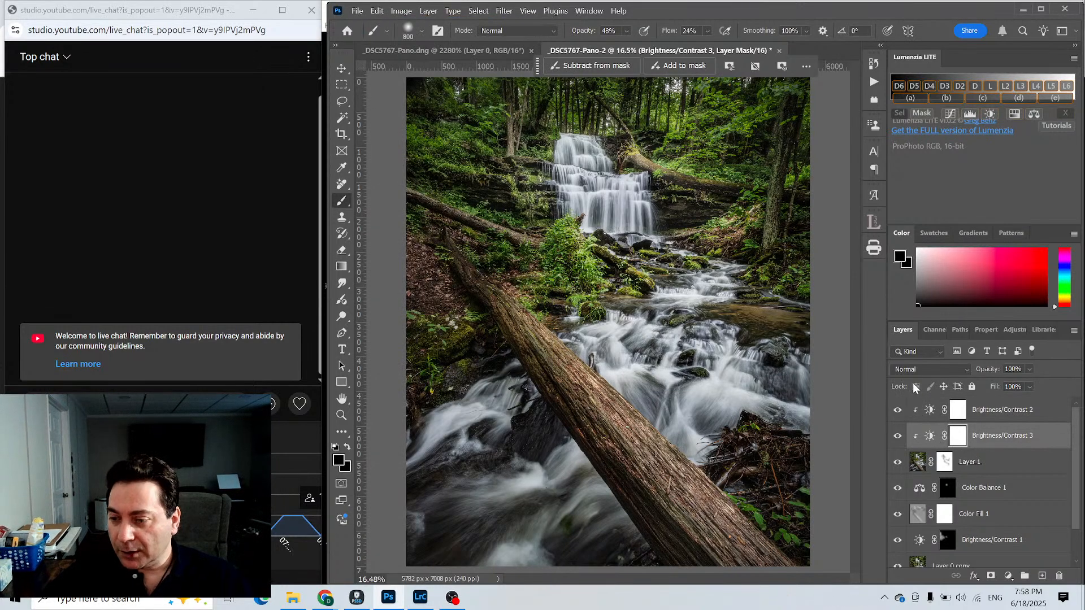
Check the settings of both clipped Brightness/Contrast adjustments and move Brightness/Contrast 3 above Brightness/Contrast 2.
double_click(930, 438)
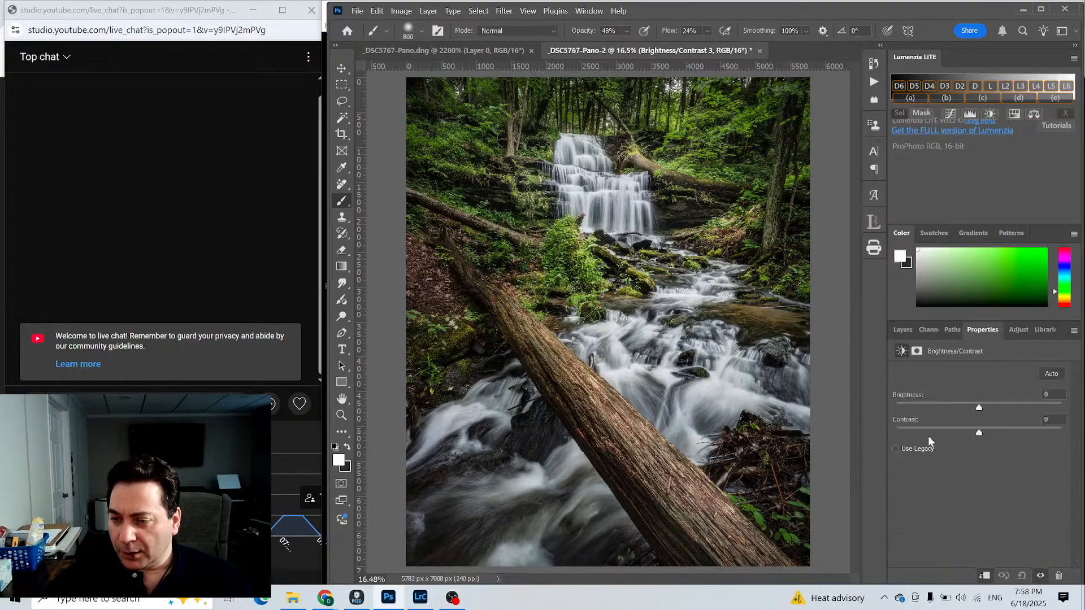
click(891, 329)
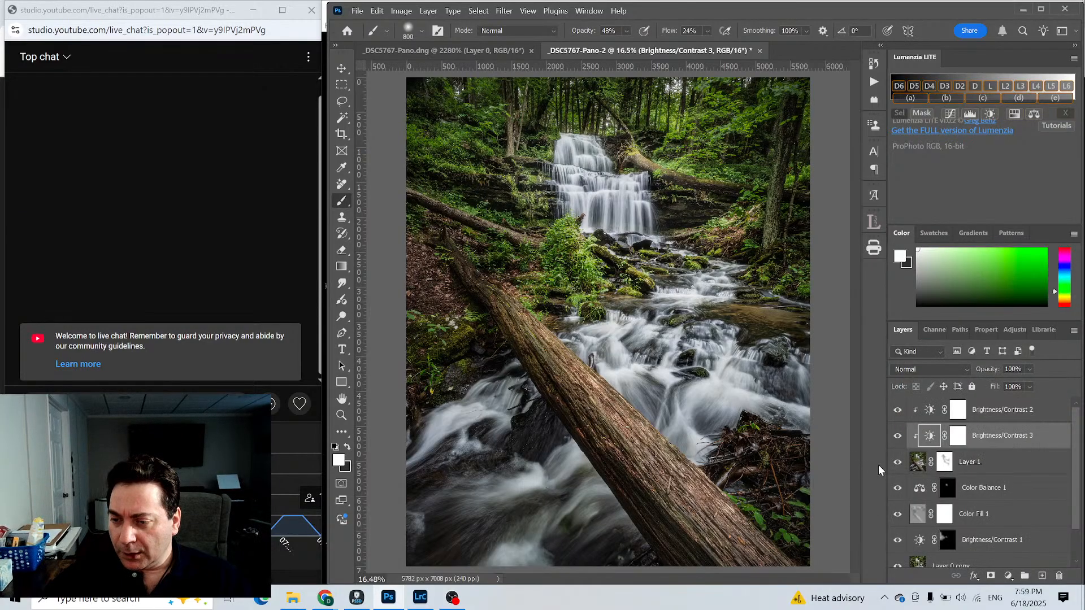
double_click(931, 417)
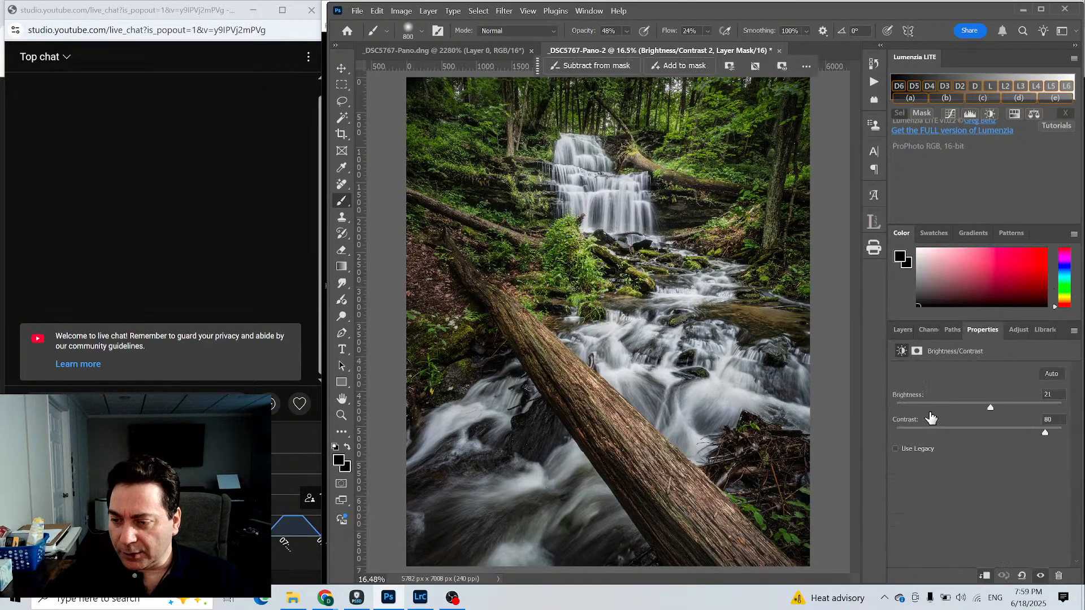
click(908, 332)
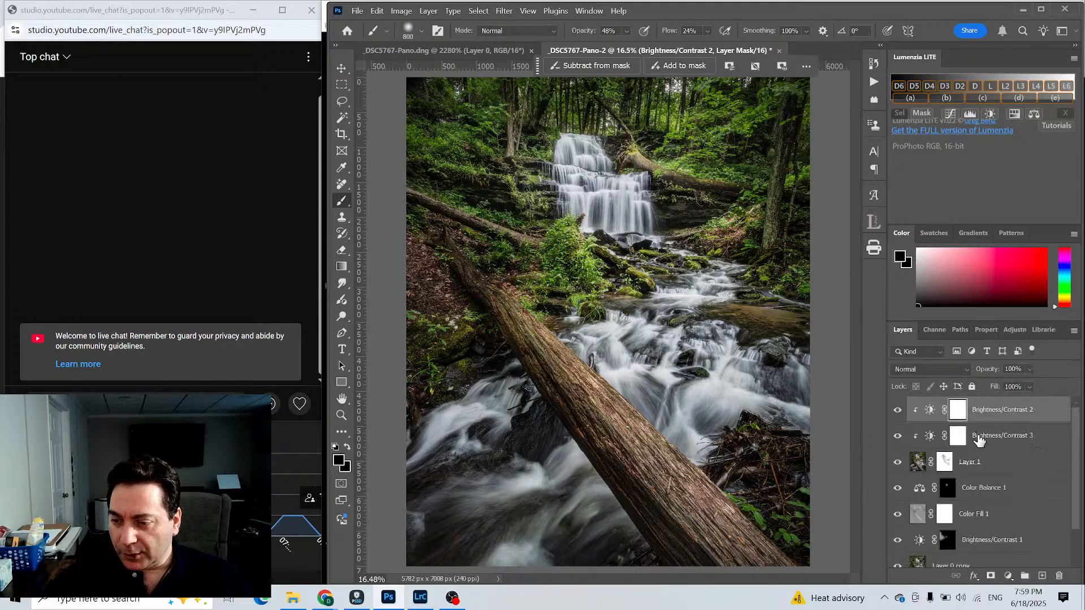
drag(988, 438, 987, 397)
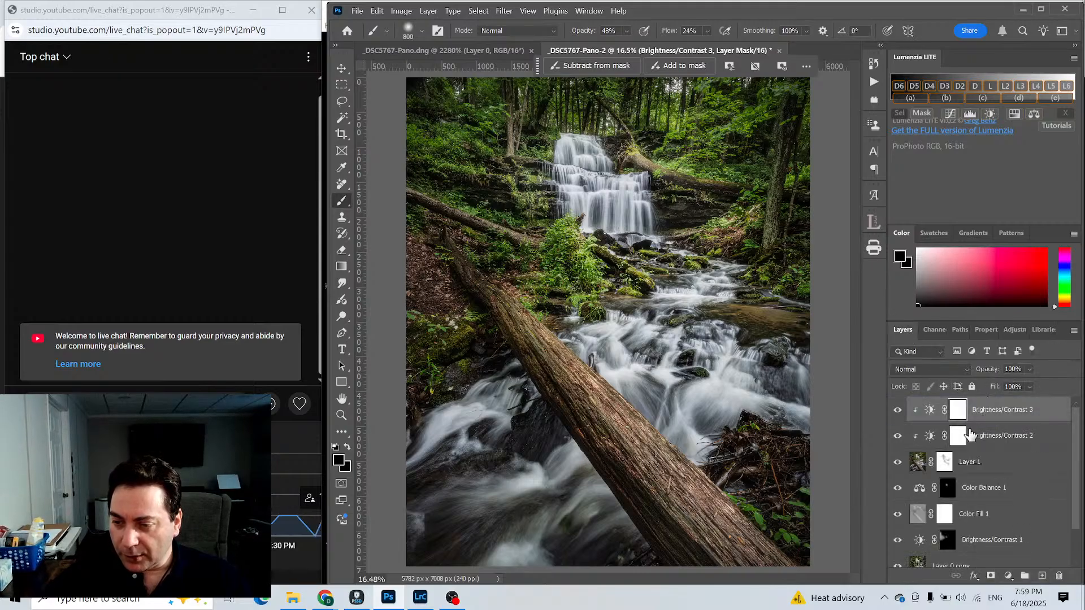
Release Brightness/Contrast 3 from the clipping mask and set its brightness to -58.
double_click(926, 411)
click(903, 330)
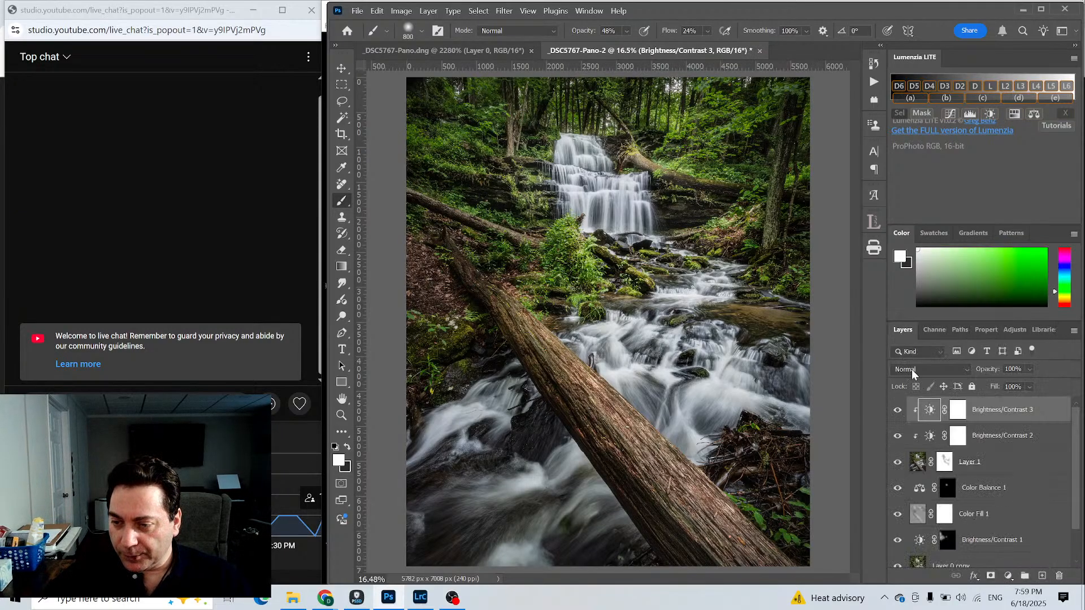
double_click(931, 411)
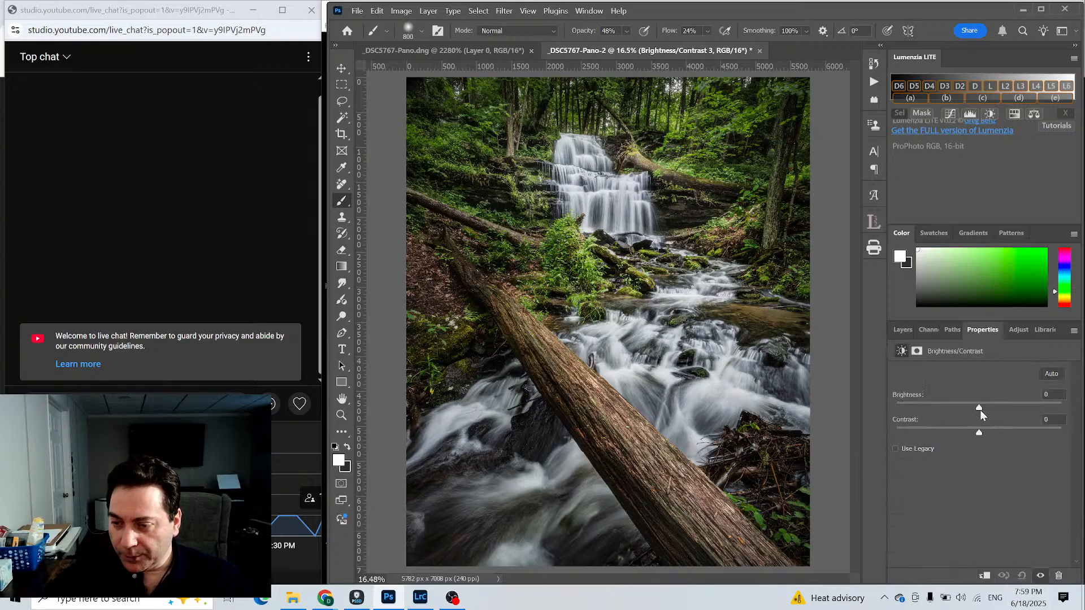
drag(980, 407, 951, 413)
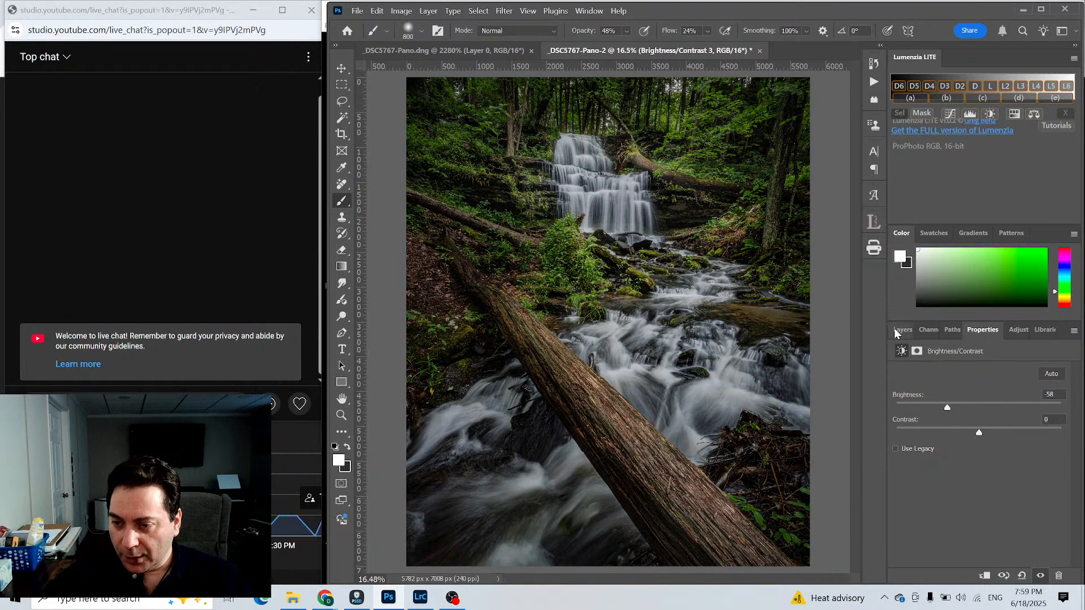
click(902, 329)
Invert the Brightness/Contrast 3 mask to black and make white the painting color.
click(948, 409)
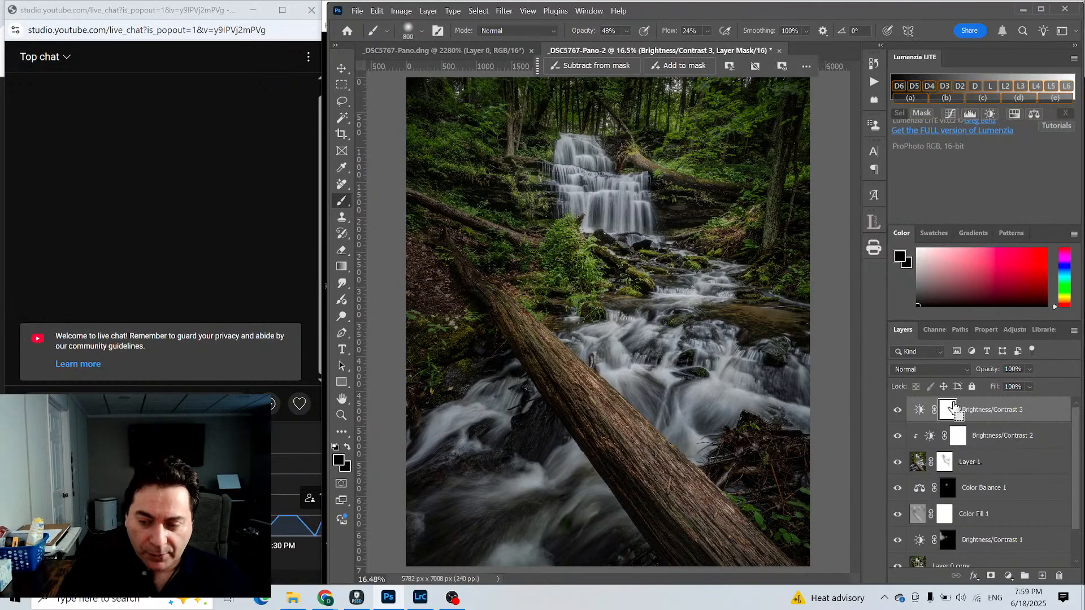
key(ctrl+i)
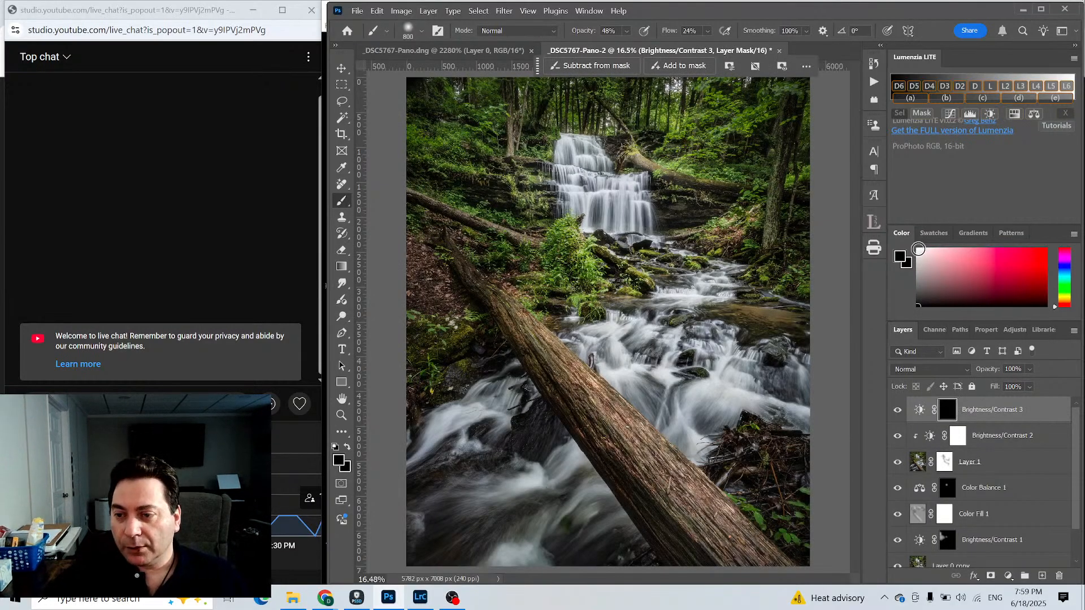
key(x)
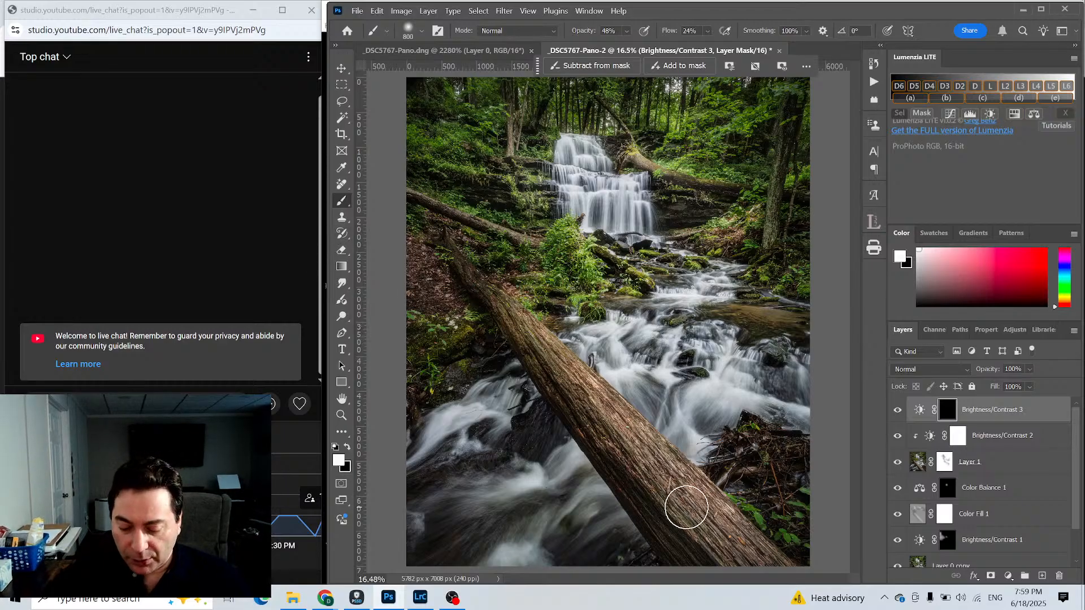
Paint white on the mask near the log's lower end with a 1400 px brush and set the adjustment's brightness to about -102.
key(bracketright)
key(bracketright)
key(bracketright)
key(bracketright)
key(bracketright)
key(bracketright)
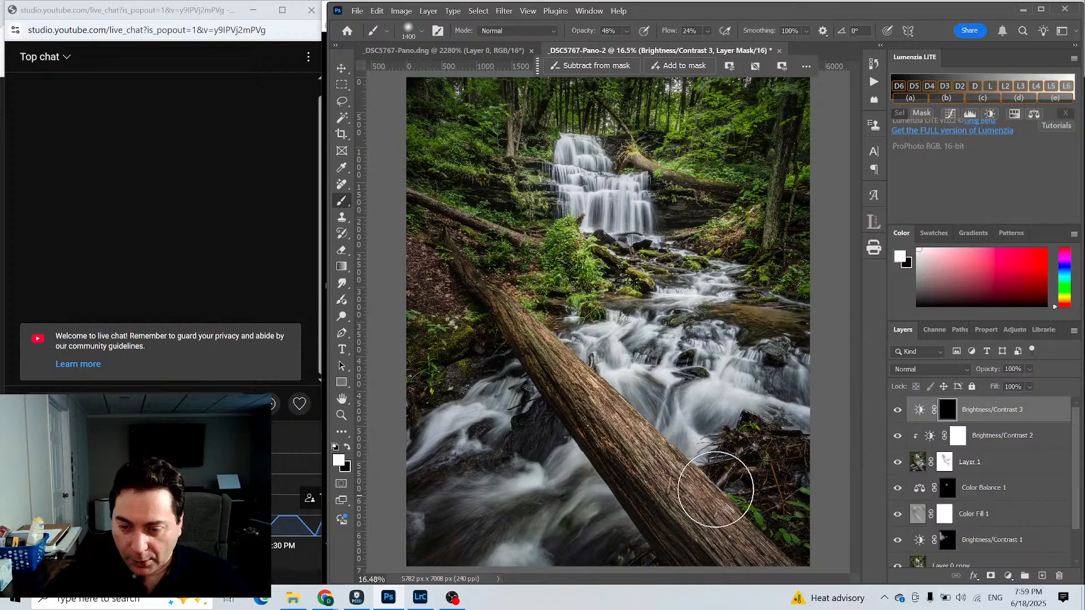
double_click(920, 409)
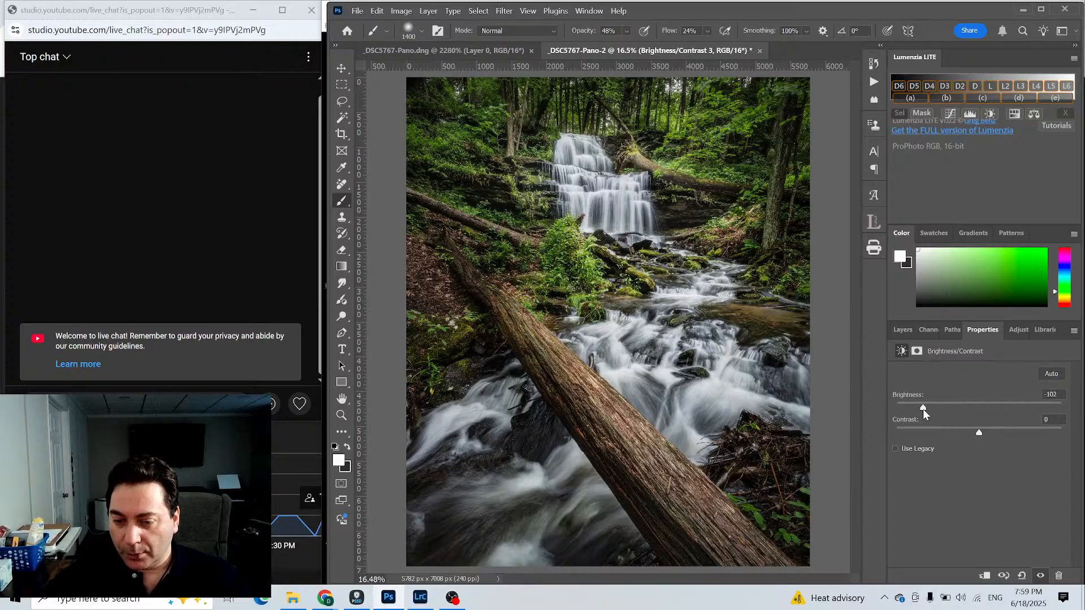
click(910, 329)
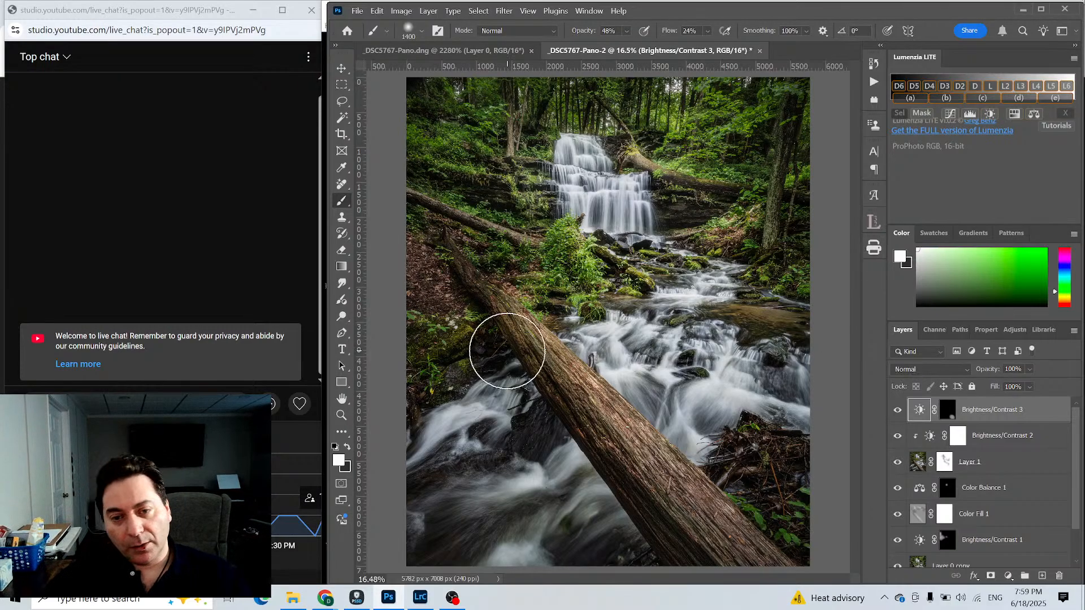
key(ctrl+shift+alt+n)
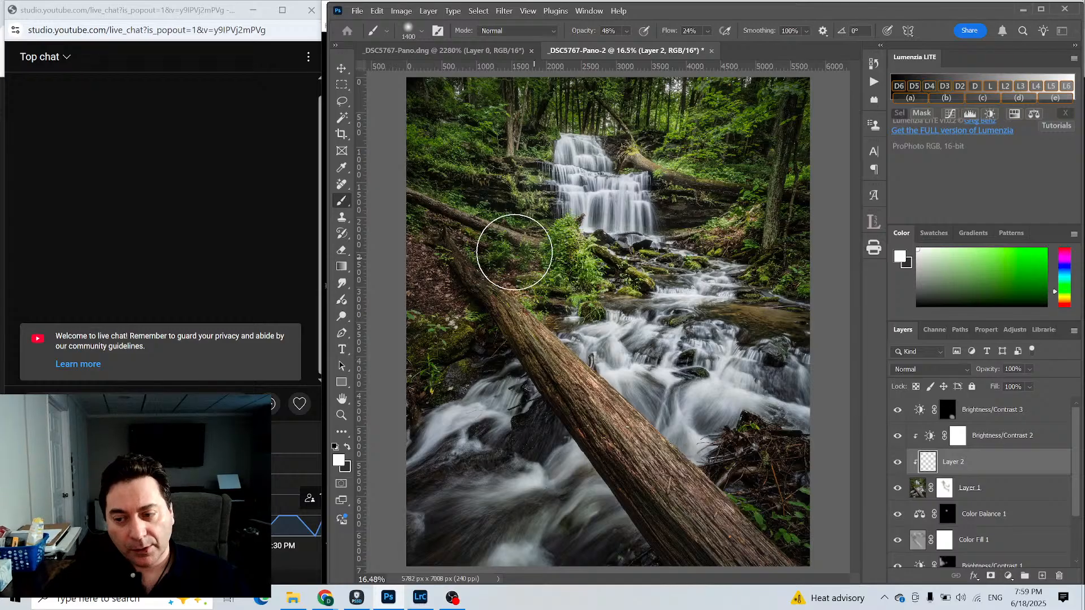
click(377, 10)
click(395, 27)
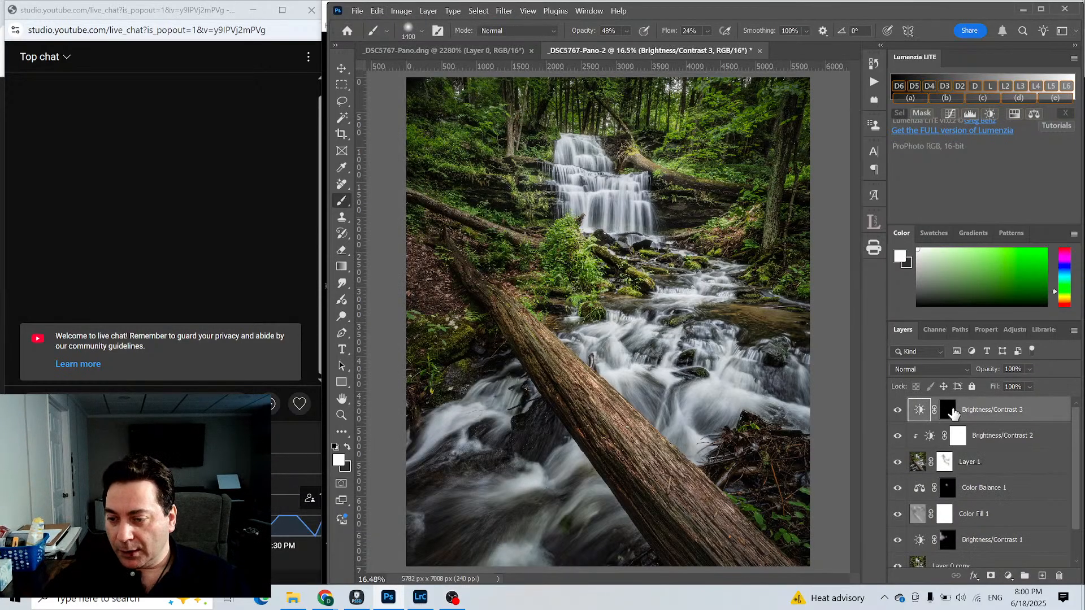
Paint further areas white on the Brightness/Contrast 3 mask and stamp all visible layers into a new layer on top.
click(949, 411)
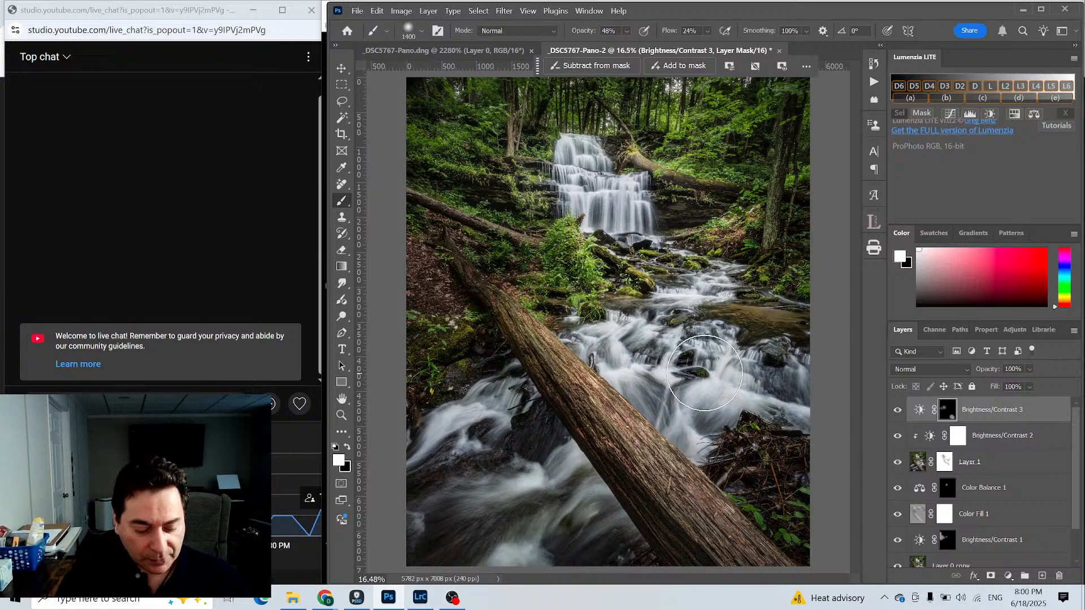
key(ctrl+shift+alt+e)
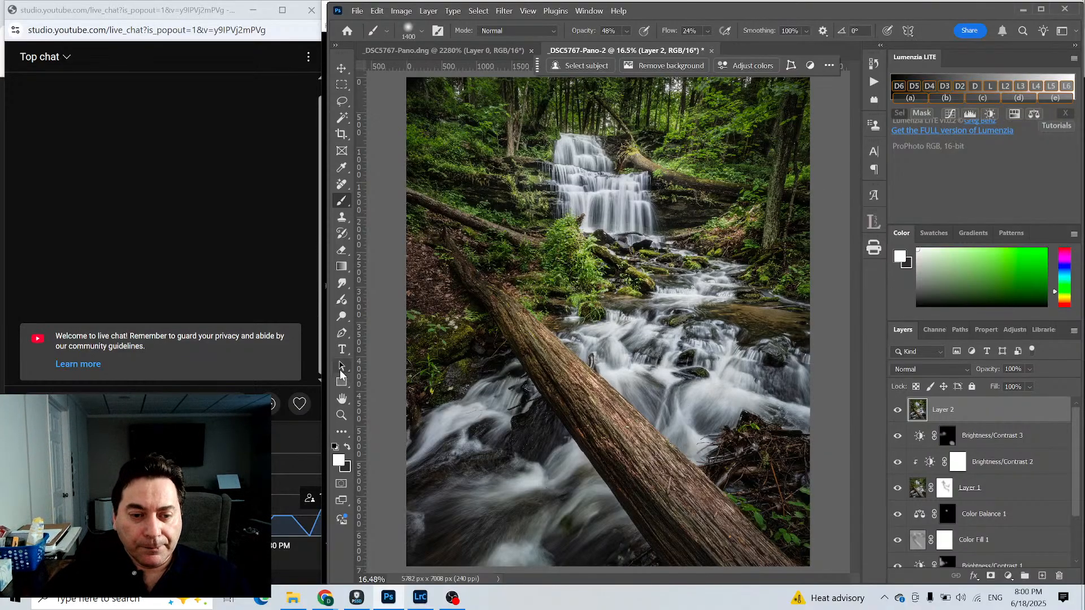
Clone darker foliage over the bright sky gaps among the upper-left trees using a 150 px Clone Stamp in Darken mode.
click(342, 416)
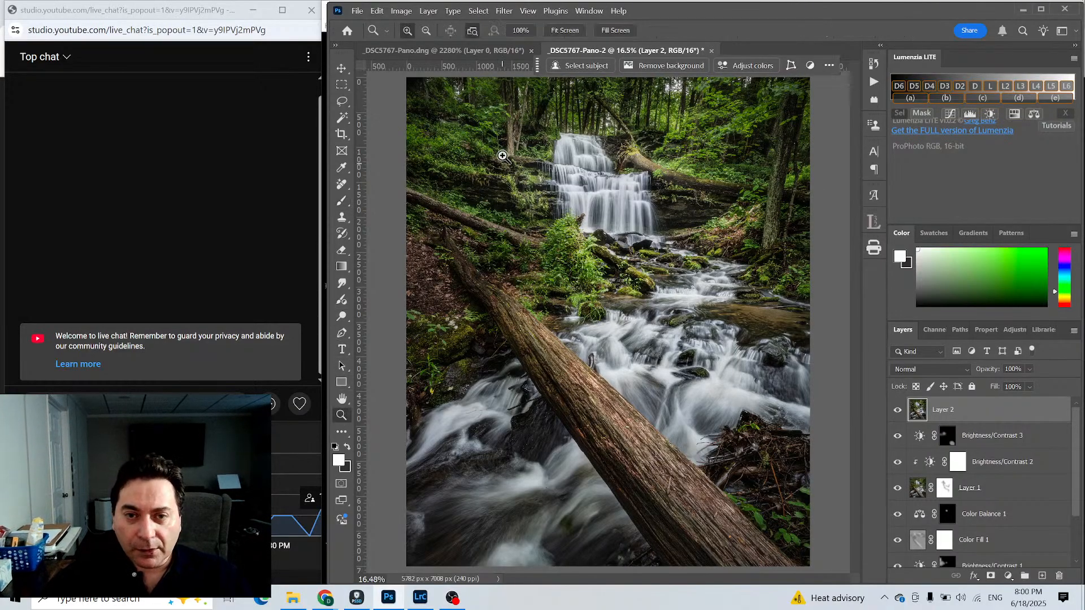
click(456, 90)
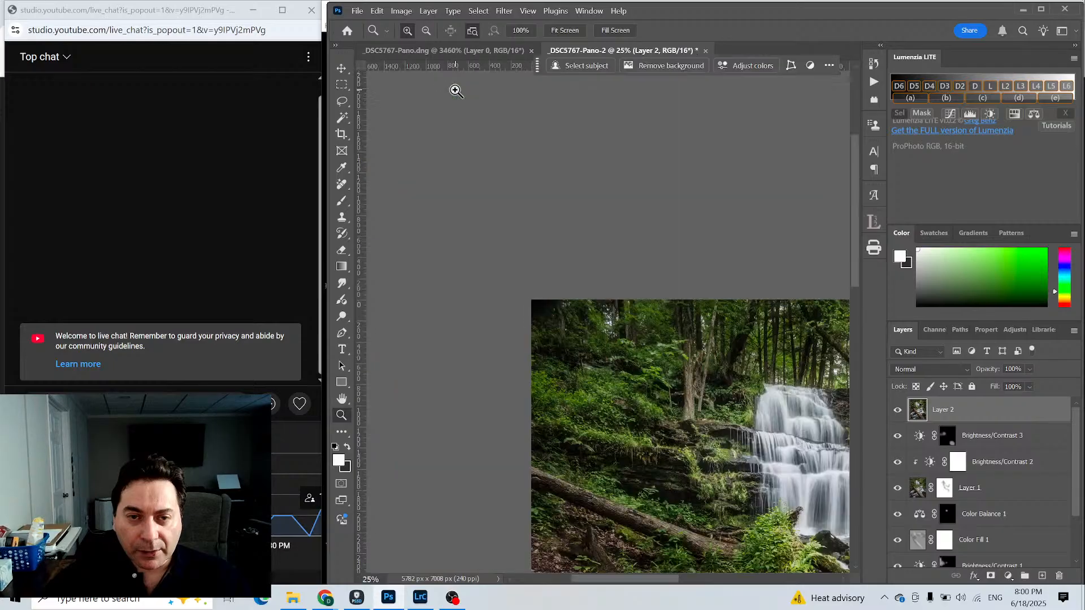
click(609, 323)
click(612, 328)
click(611, 329)
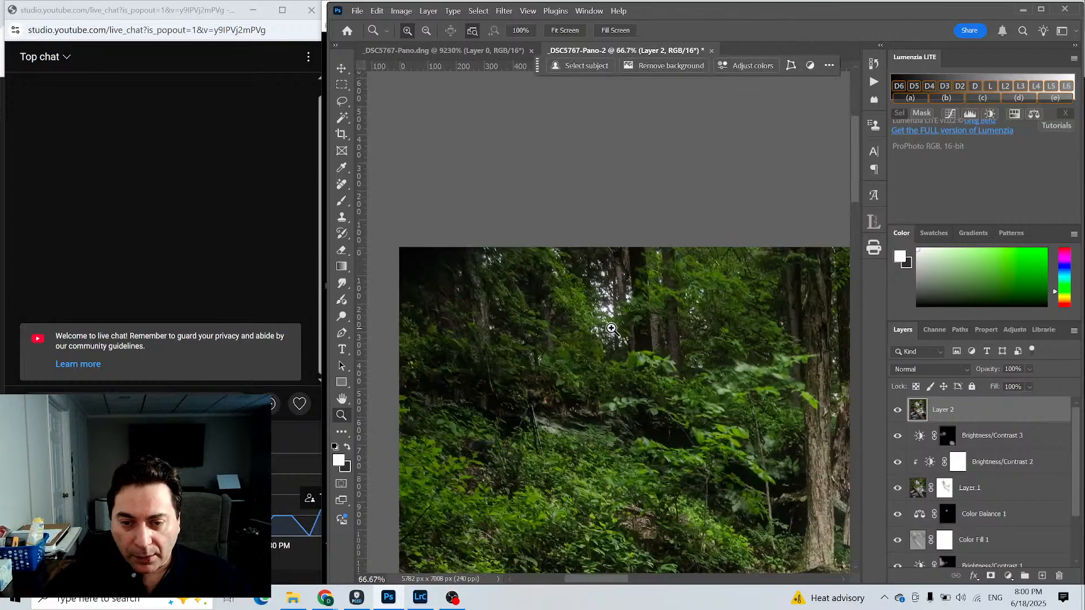
click(624, 317)
click(623, 318)
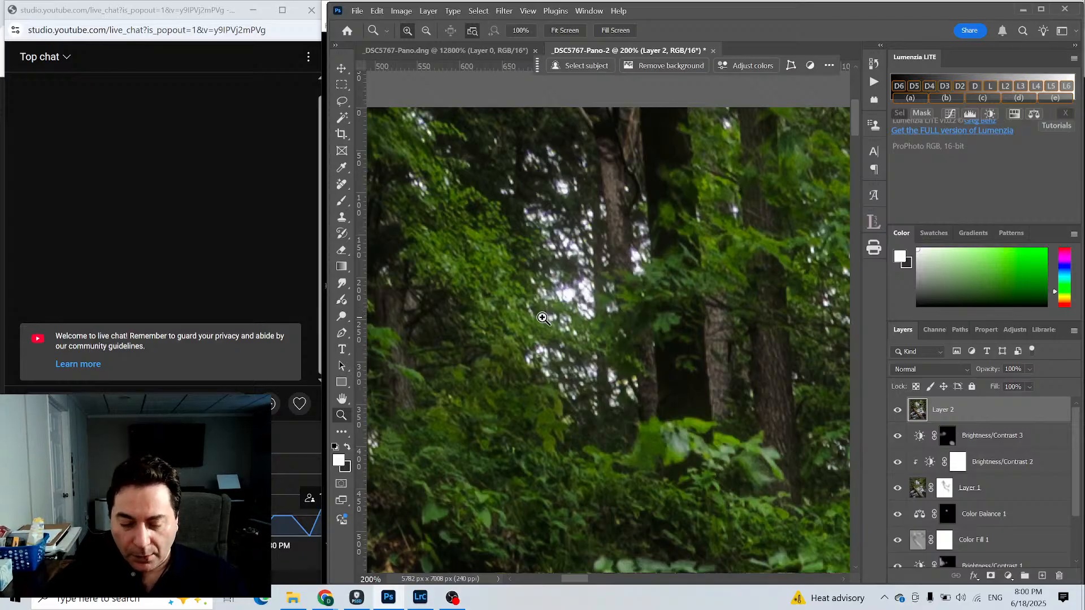
alt+click(489, 194)
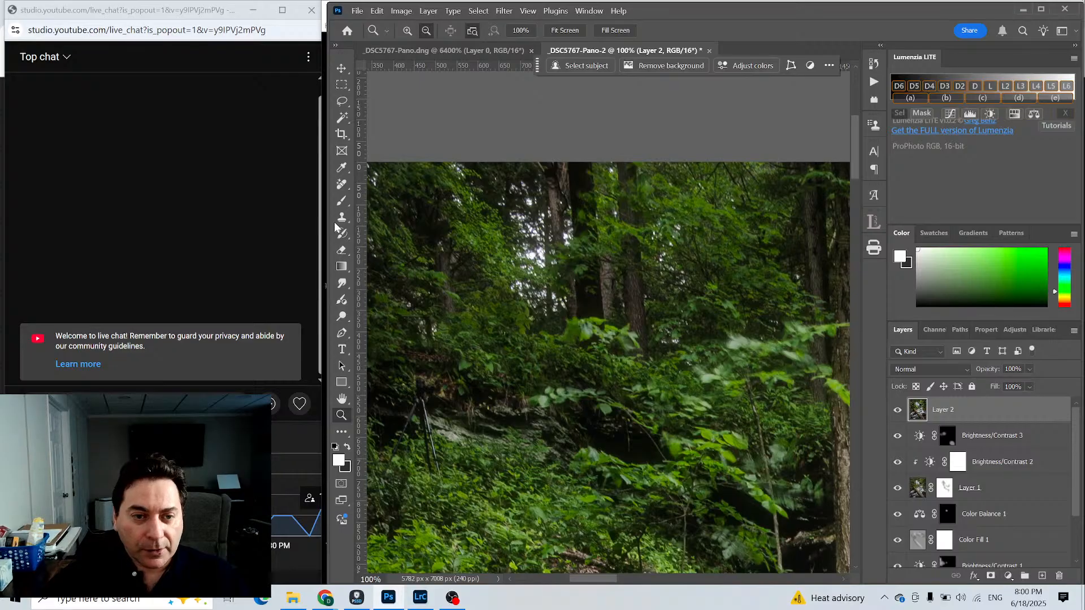
click(341, 218)
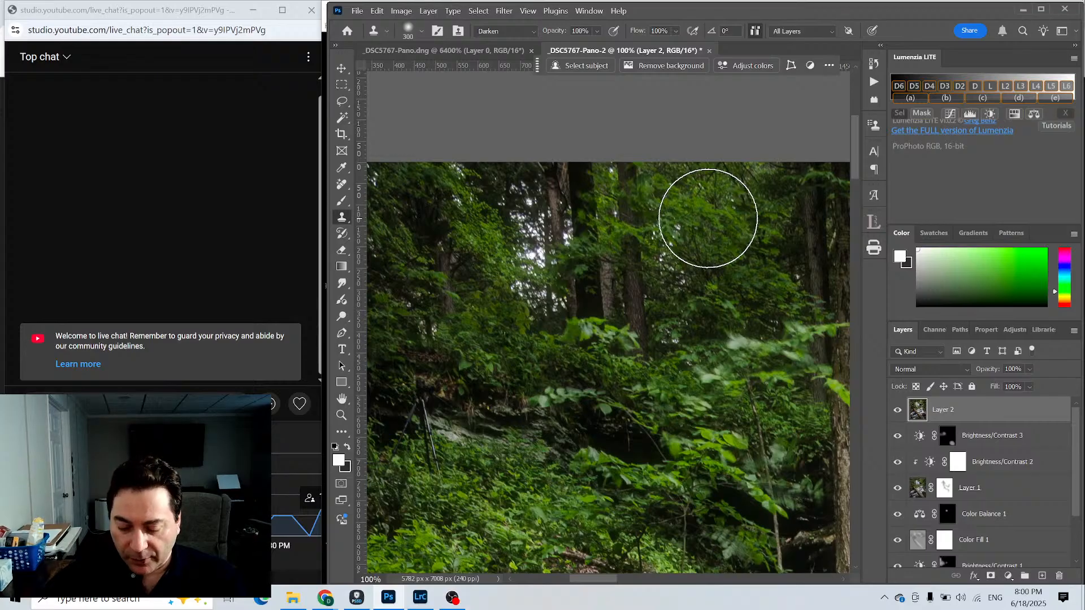
key(bracketleft)
key(bracketleft)
key(bracketleft)
key(bracketleft)
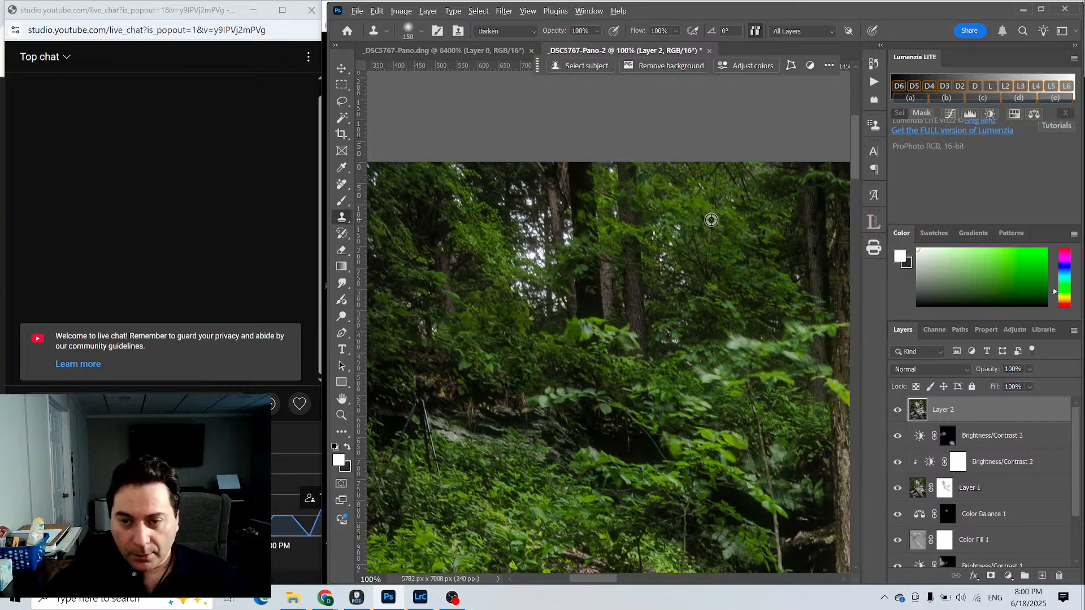
alt+click(710, 220)
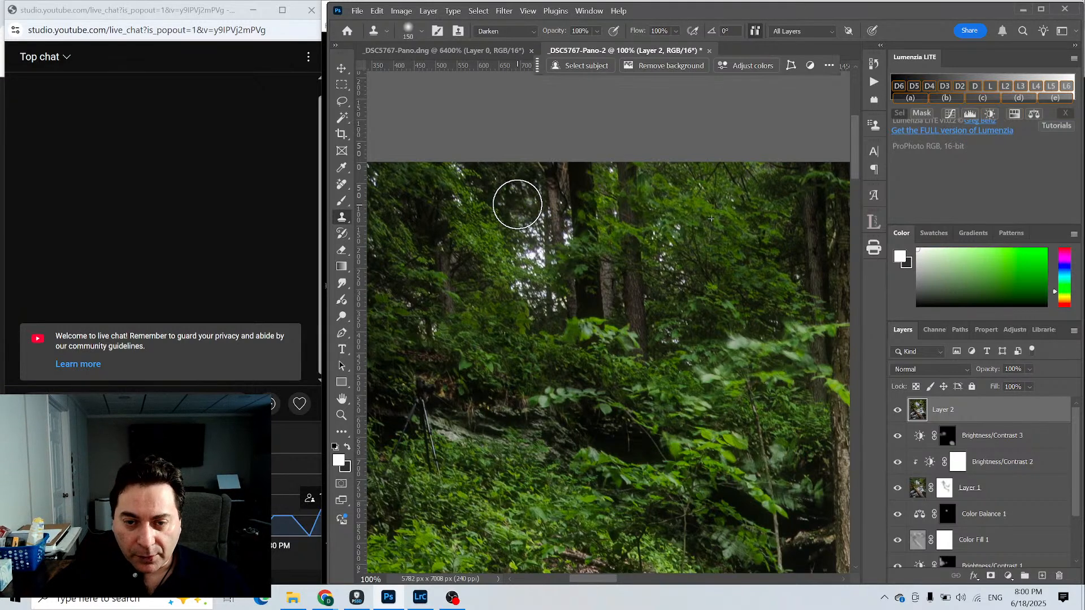
mouse_move(518, 205)
mouse_down()
mouse_move(521, 185)
mouse_move(497, 181)
mouse_move(528, 239)
mouse_move(526, 288)
mouse_move(562, 296)
mouse_up()
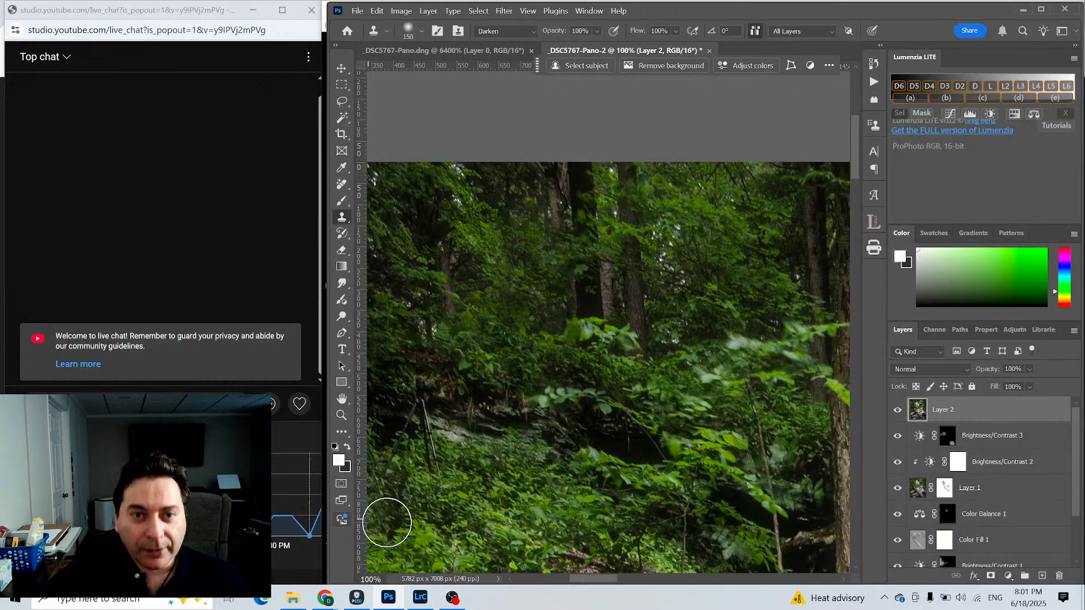
Erase the tripod standing in the upper-left undergrowth using the Remove tool at size 50.
click(337, 188)
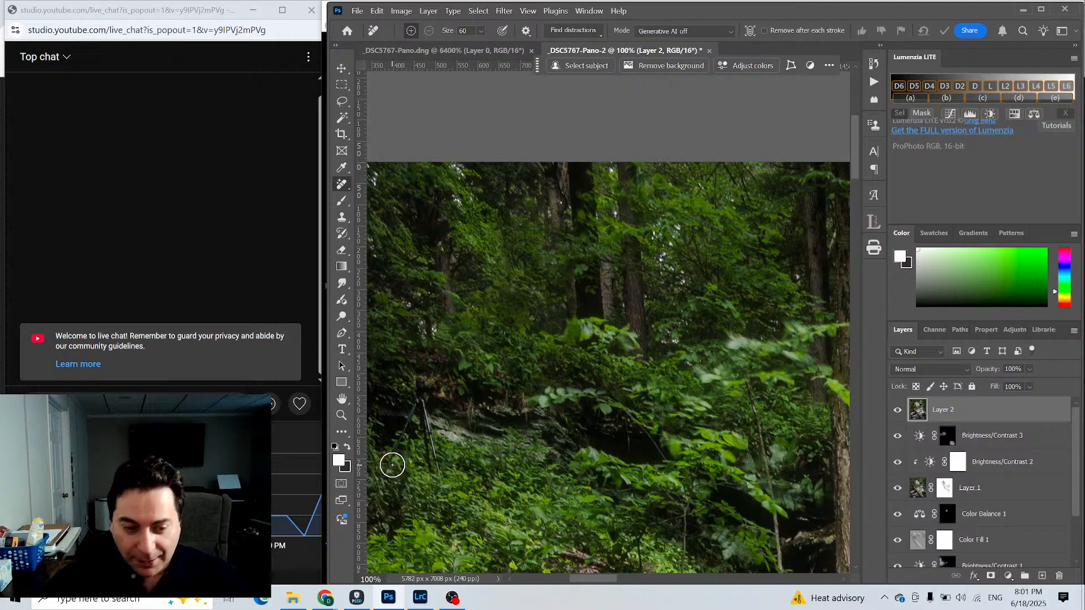
mouse_move(385, 461)
mouse_down()
mouse_move(417, 380)
mouse_move(426, 445)
mouse_up()
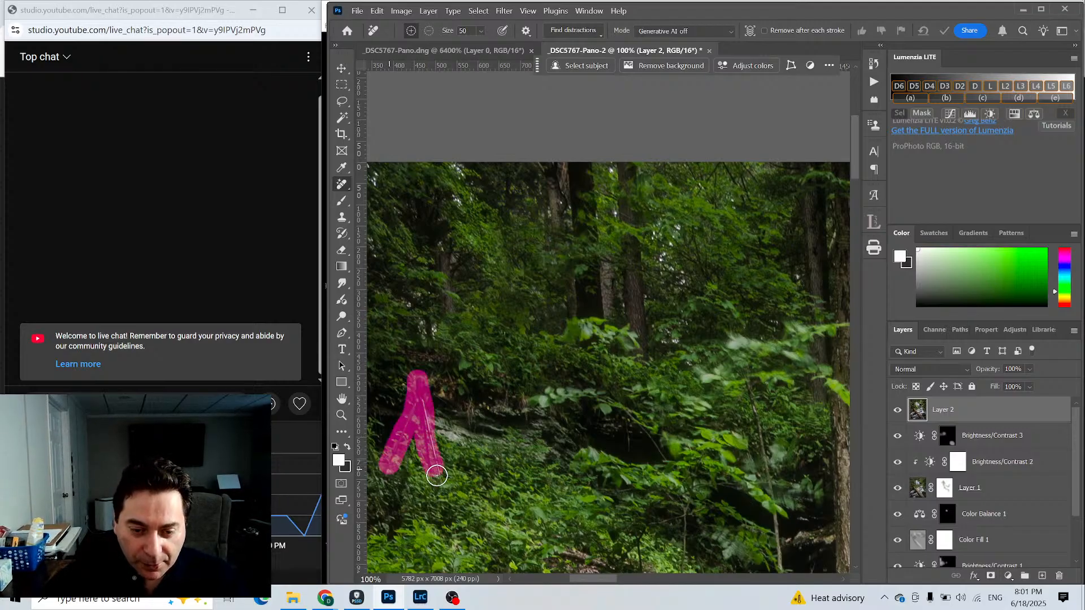
drag(439, 484, 442, 488)
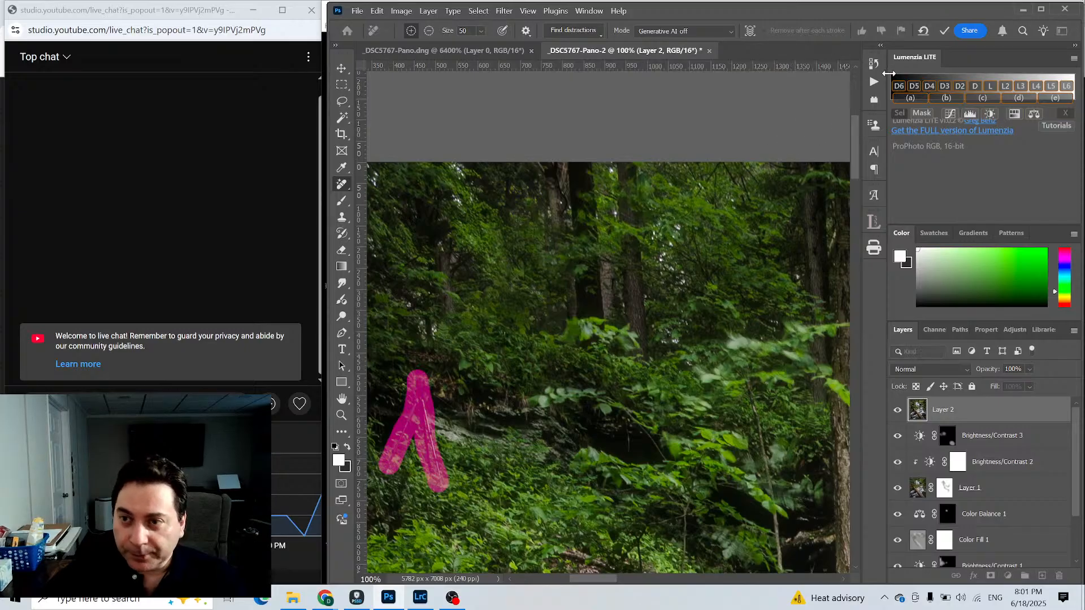
click(944, 30)
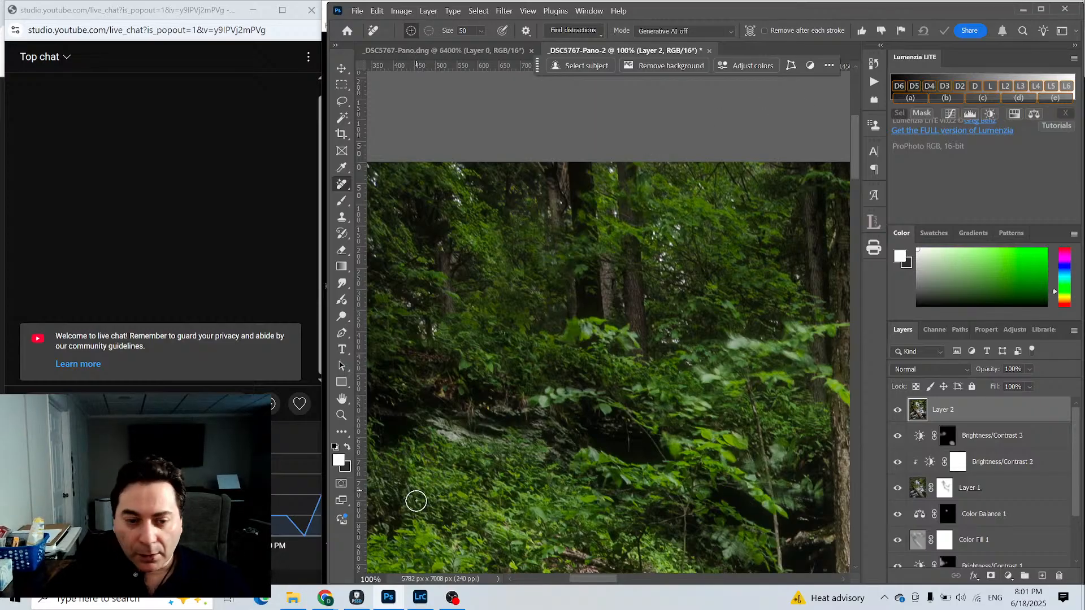
Clone foliage over the bright gaps in the leafy tree beside the upper-left trunks, reducing the Clone Stamp brush to 125 px.
click(341, 416)
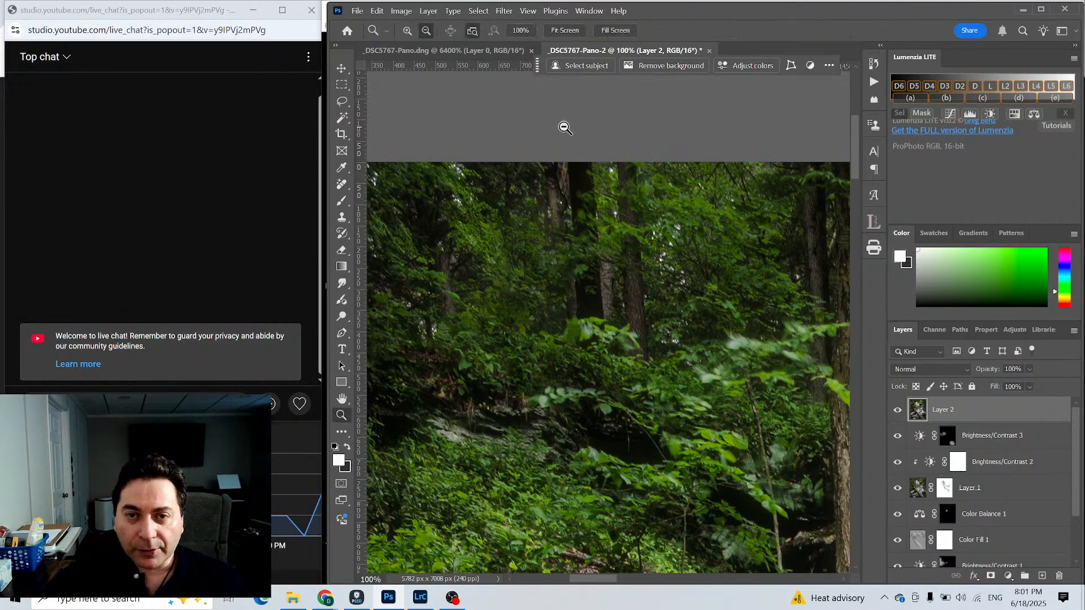
alt+click(622, 299)
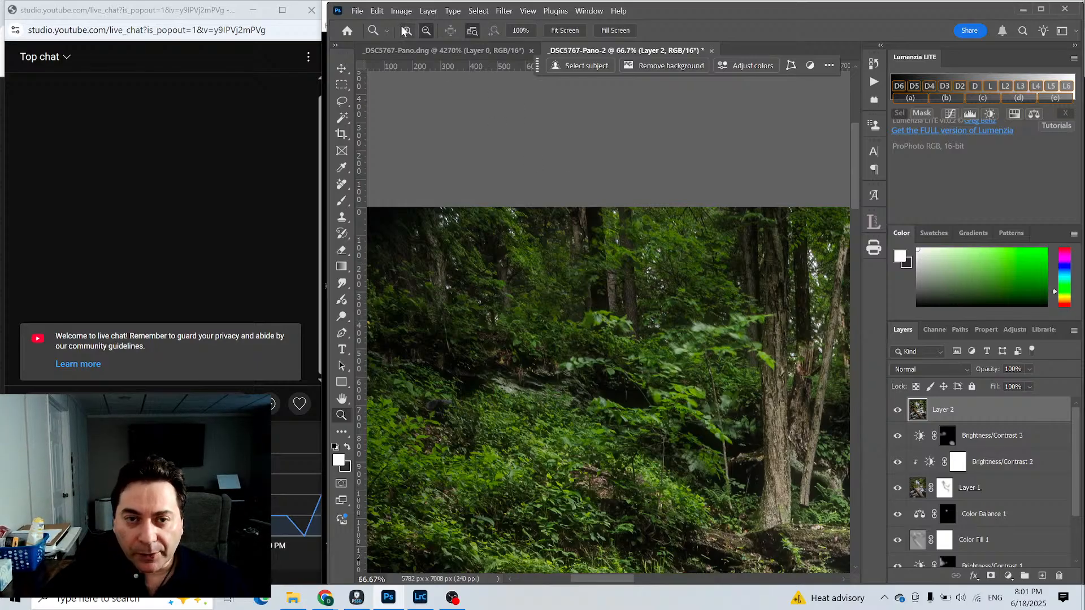
click(654, 264)
click(644, 260)
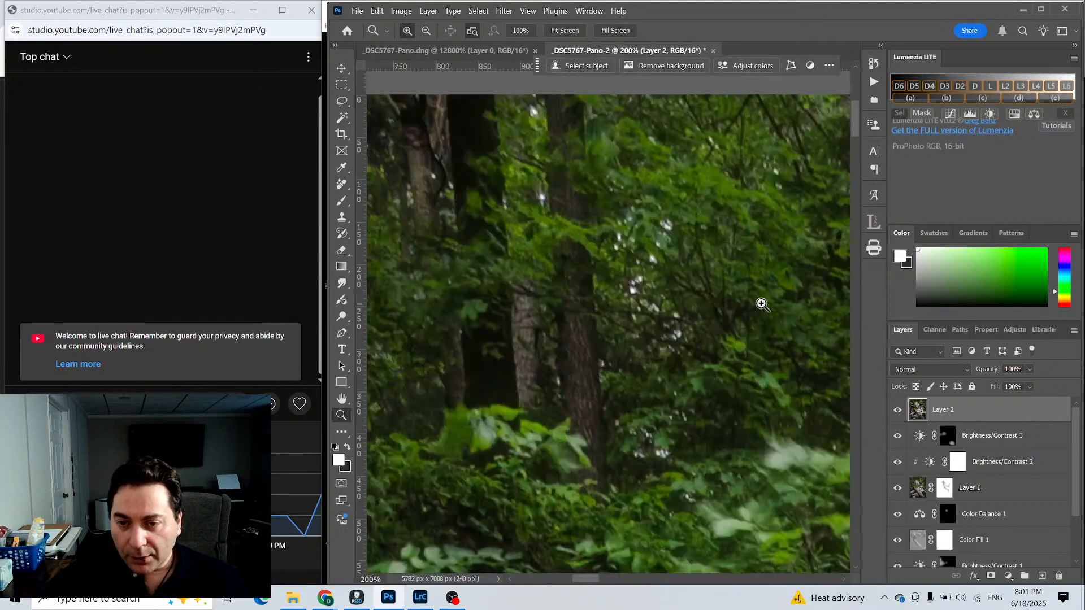
click(342, 218)
mouse_move(727, 262)
mouse_down()
mouse_move(732, 226)
mouse_move(683, 211)
mouse_move(713, 182)
mouse_up()
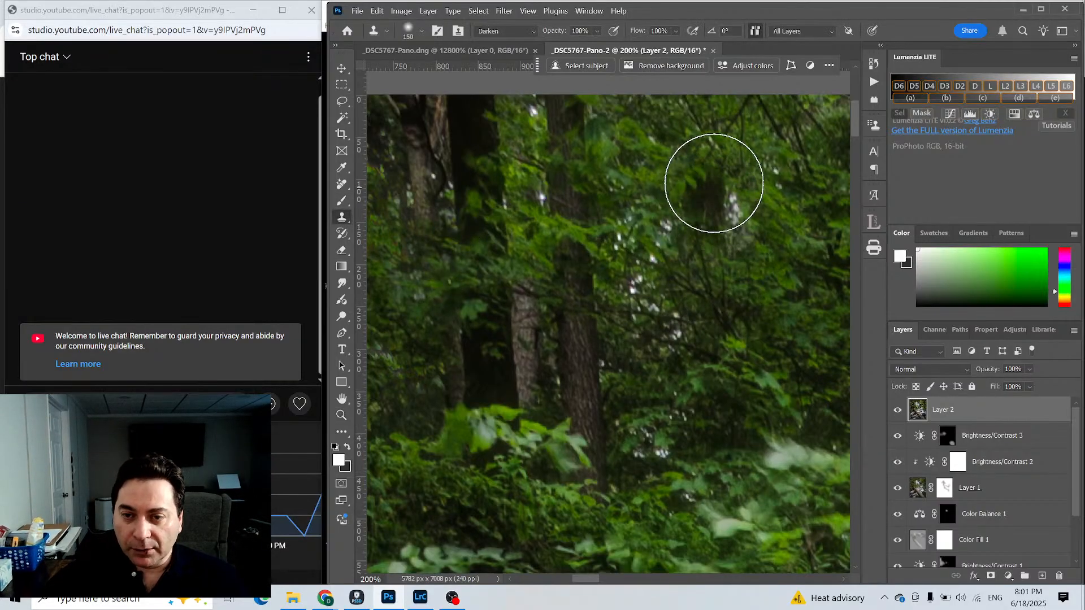
key(bracketleft)
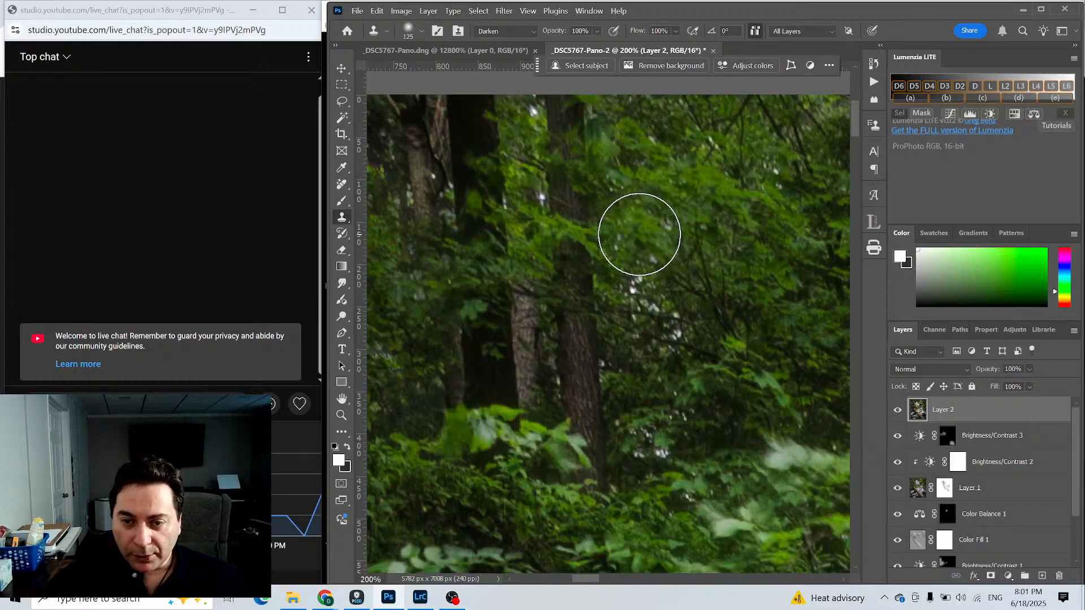
mouse_move(663, 245)
mouse_down()
mouse_move(626, 241)
mouse_move(668, 326)
mouse_up()
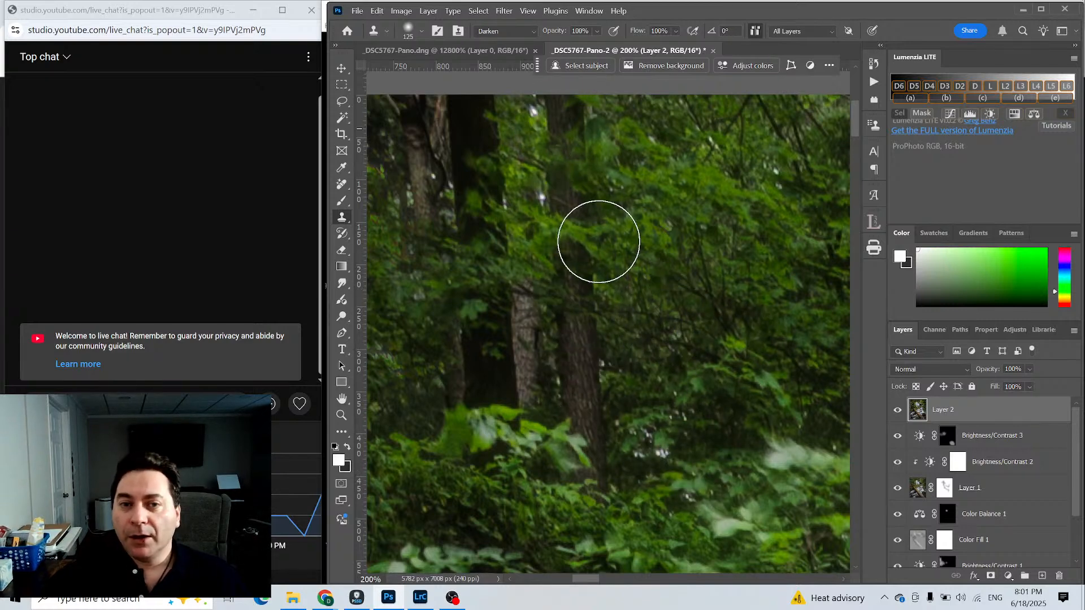
Clone foliage over the remaining bright spots between and around the two dark trunks with the 125 px Darken brush.
click(599, 242)
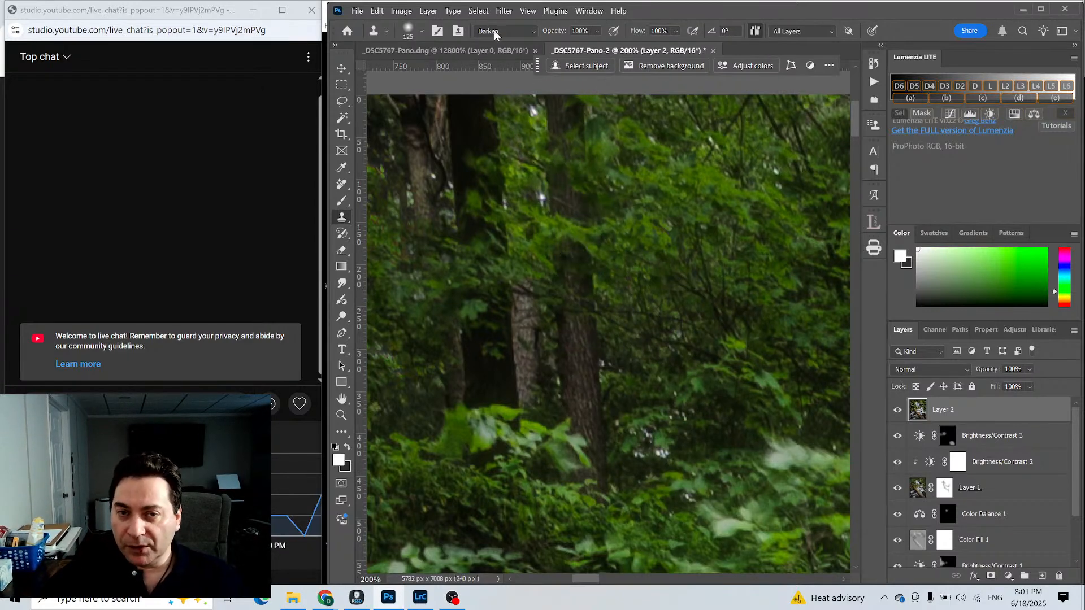
drag(484, 196, 499, 155)
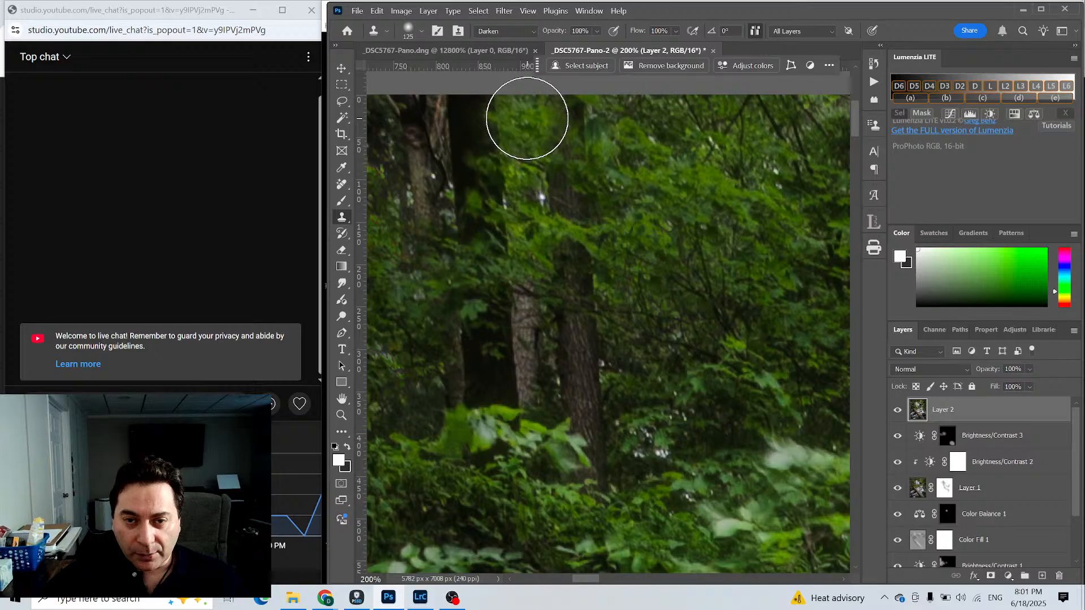
mouse_move(526, 114)
mouse_down()
mouse_move(513, 185)
mouse_move(540, 278)
mouse_move(559, 290)
mouse_move(520, 188)
mouse_move(529, 210)
mouse_up()
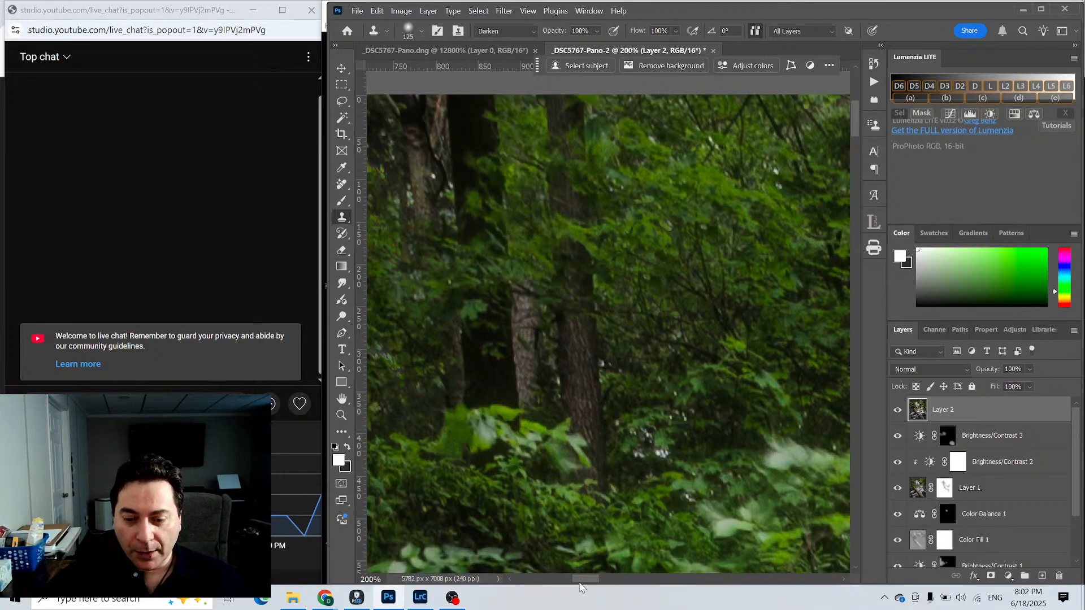
Clone nearby foliage over the bright gaps between the dark trunk and the pale leaning trunk near the top edge, using a 60 px brush.
drag(582, 584, 594, 585)
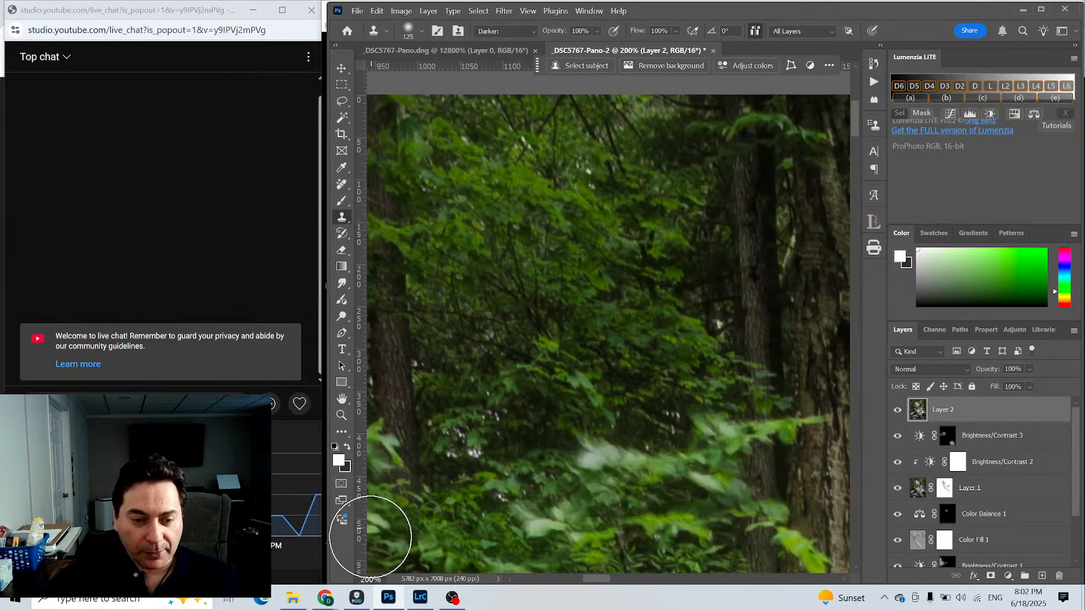
click(341, 416)
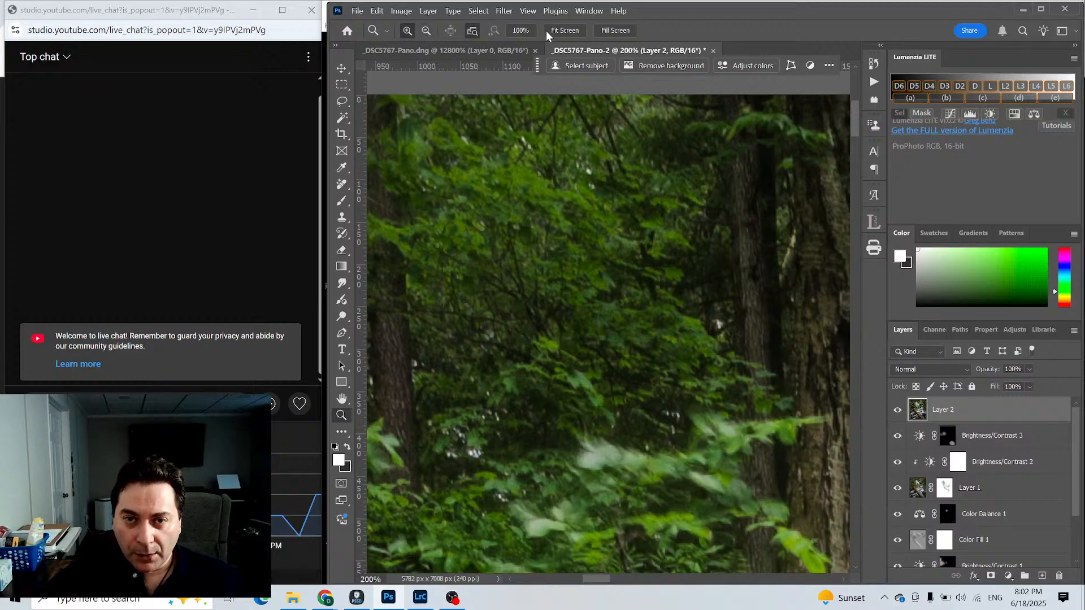
click(560, 29)
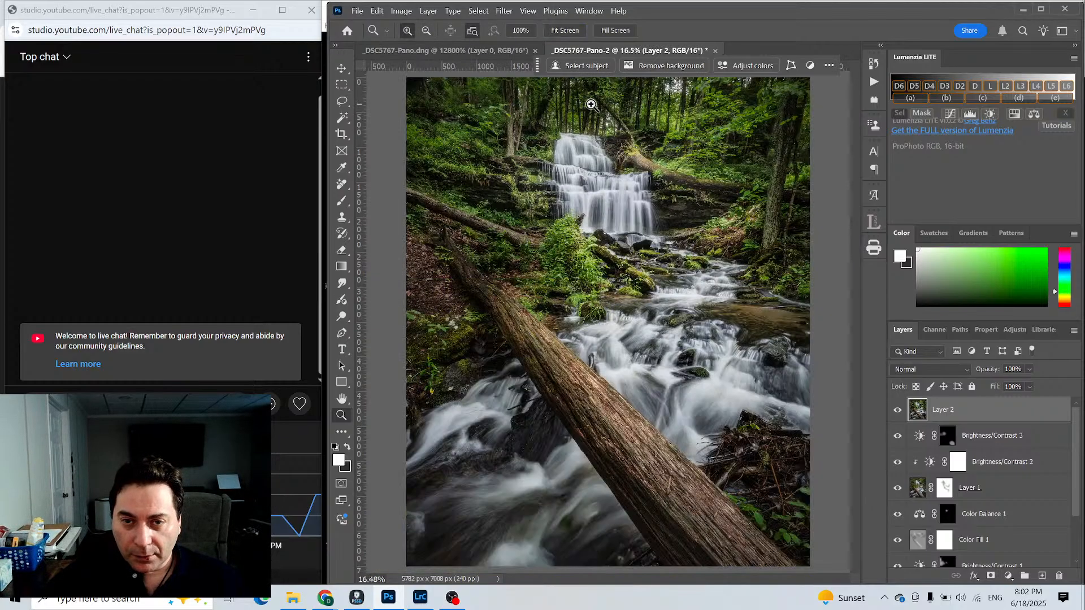
click(568, 88)
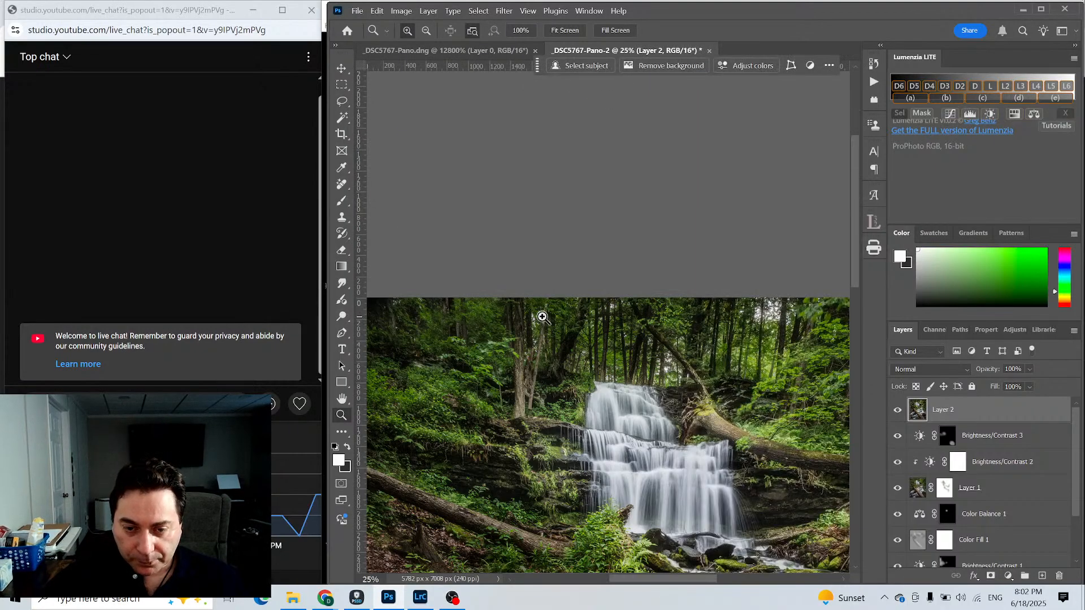
drag(536, 325, 537, 317)
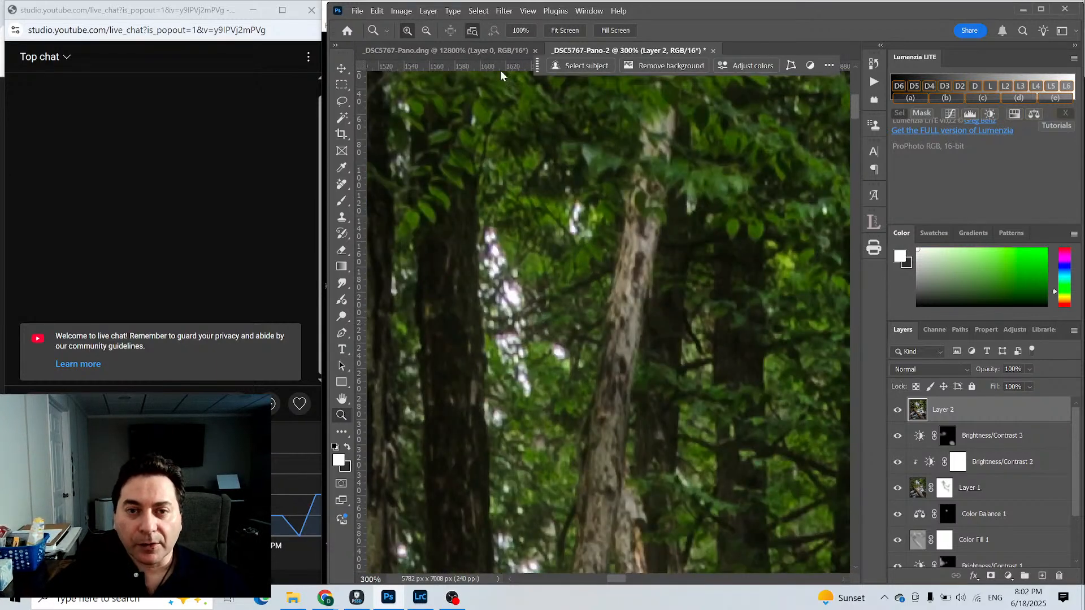
click(342, 219)
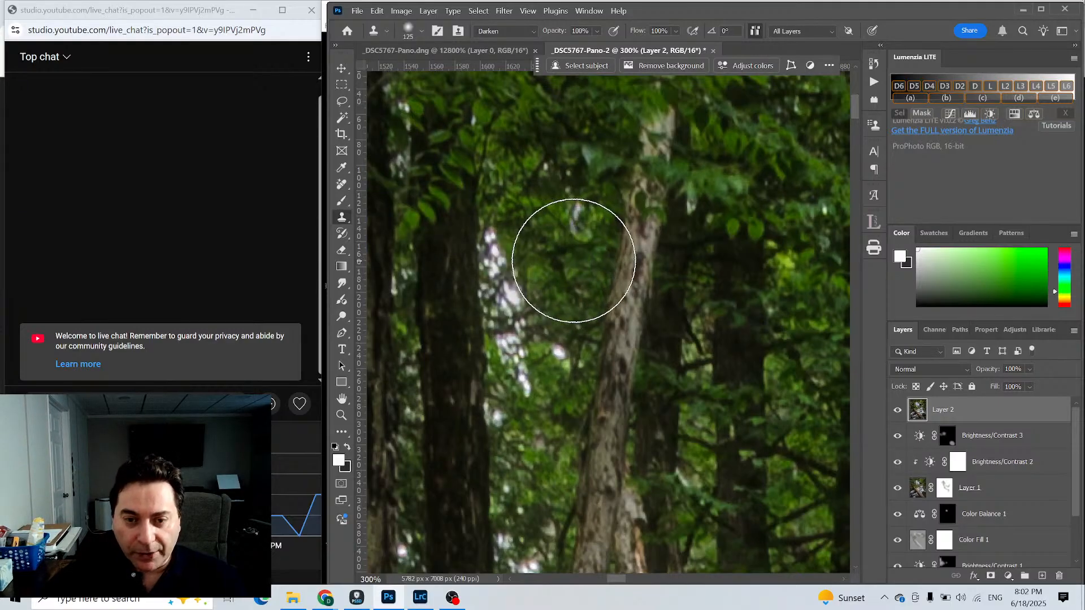
key(bracketleft)
key(bracketleft)
key(bracketleft)
key(bracketleft)
key(bracketleft)
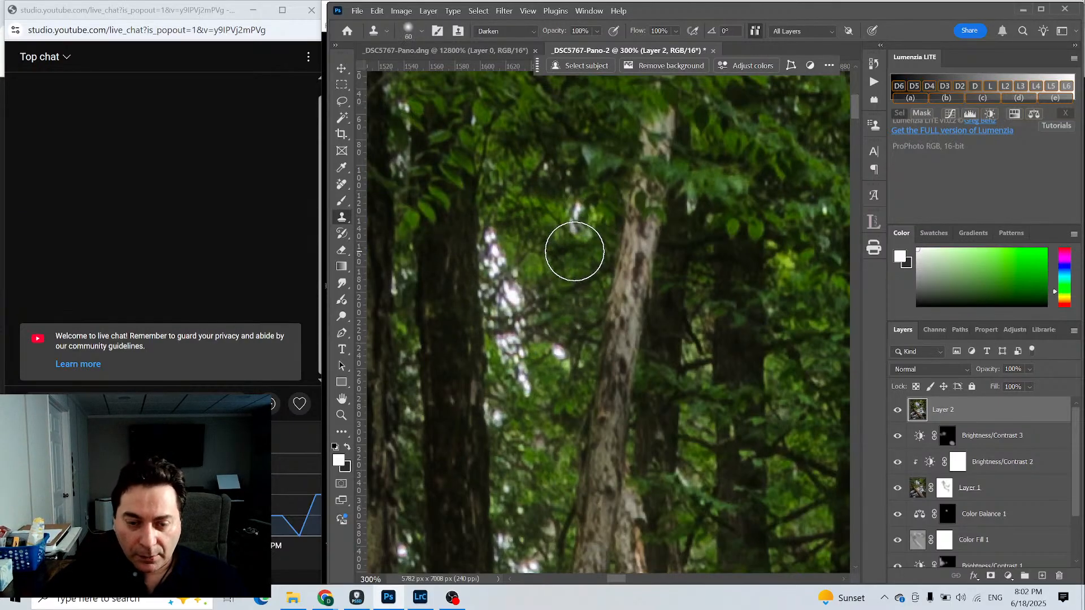
alt+click(560, 238)
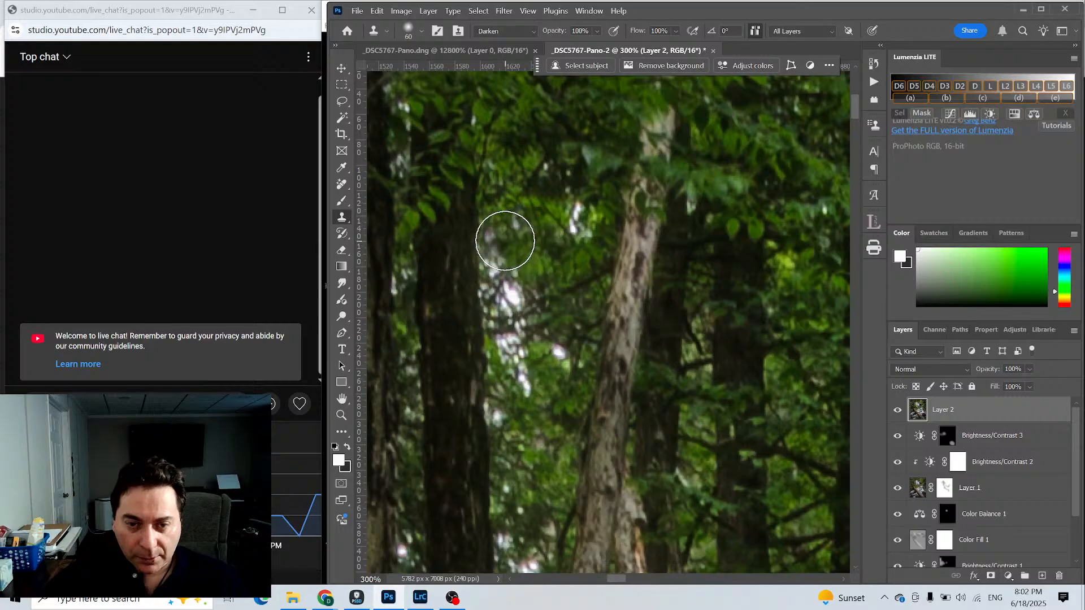
mouse_move(491, 234)
mouse_down()
mouse_move(507, 266)
mouse_move(511, 383)
mouse_up()
alt+click(547, 288)
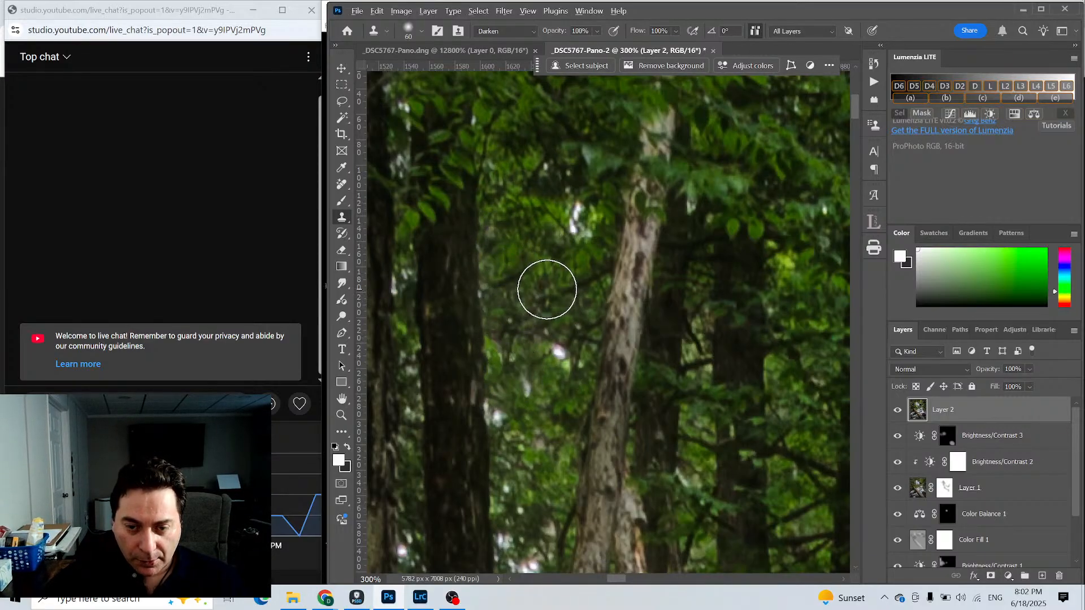
mouse_move(554, 341)
mouse_down()
mouse_move(525, 403)
mouse_move(539, 408)
mouse_up()
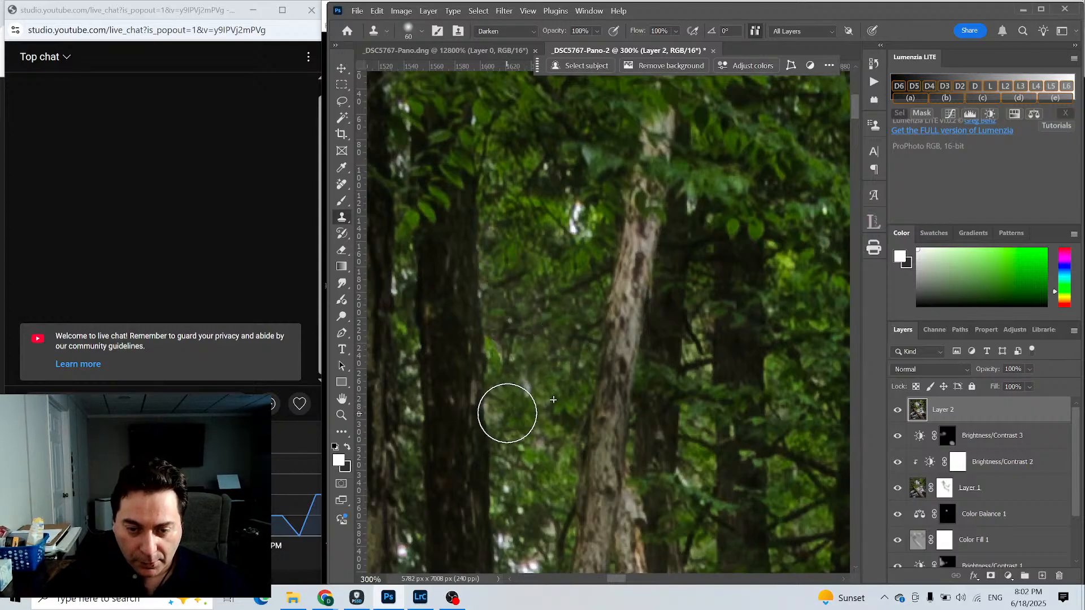
Clone foliage over the bright gaps farther down between the dark trunk and the pale leaning trunk, just above the broken stump.
click(342, 399)
drag(566, 443, 584, 227)
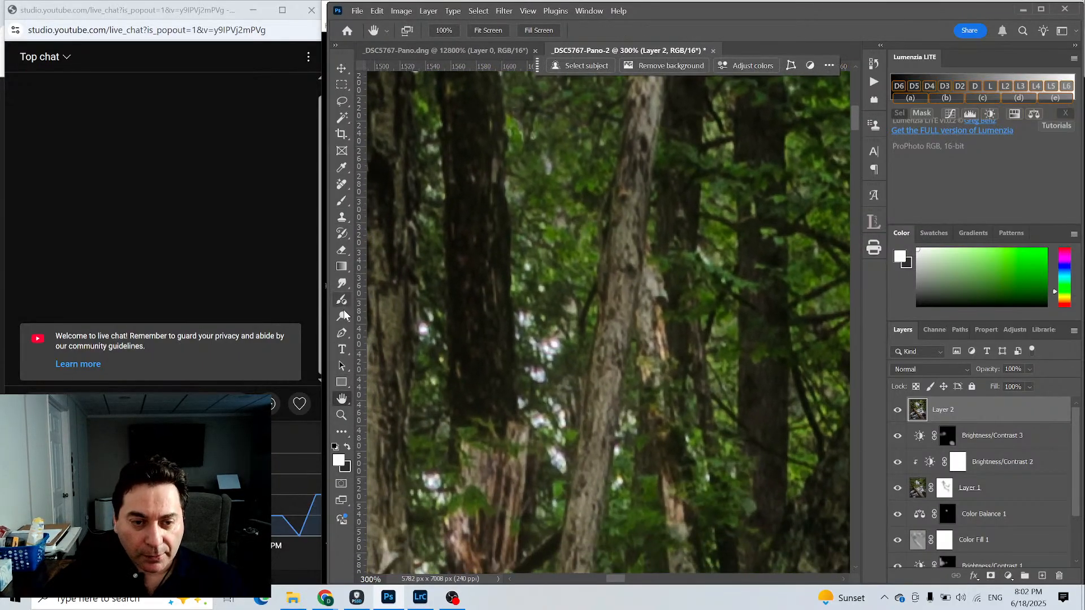
click(345, 219)
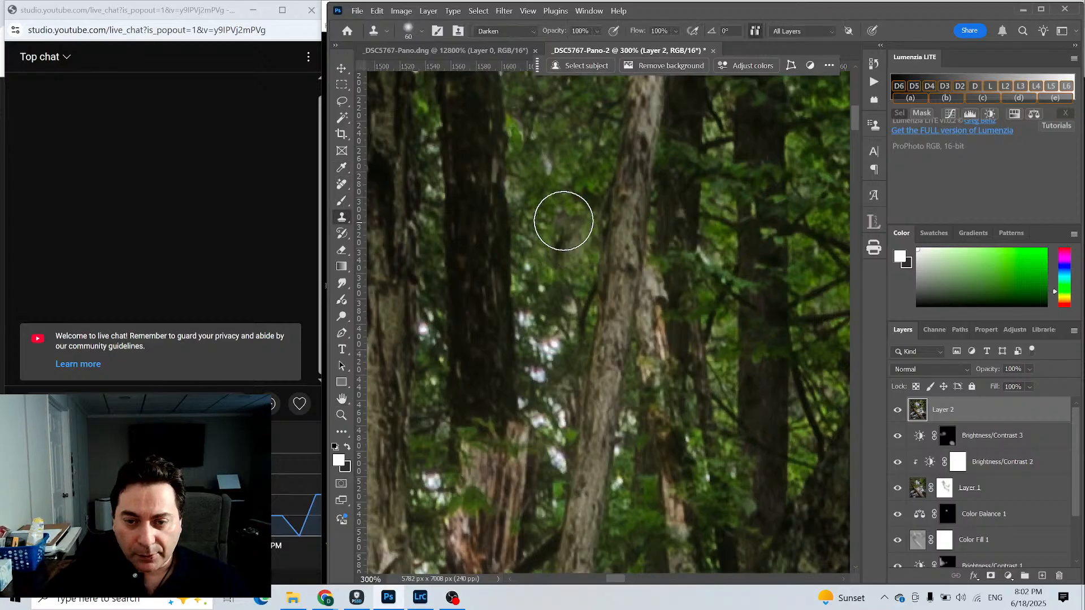
mouse_move(541, 349)
mouse_down()
mouse_move(530, 321)
mouse_move(550, 344)
mouse_move(535, 382)
mouse_move(552, 453)
mouse_up()
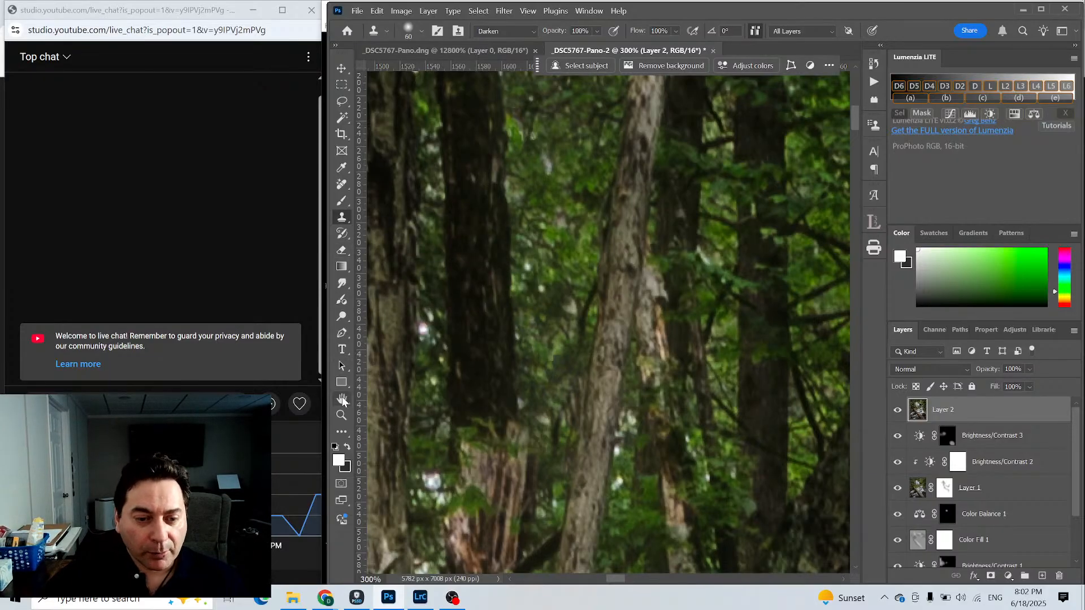
Clone dark foliage over the bright sky gap between the narrow trunks near the top edge, above the waterfall, using the 60 px Darken brush.
click(341, 415)
click(579, 257)
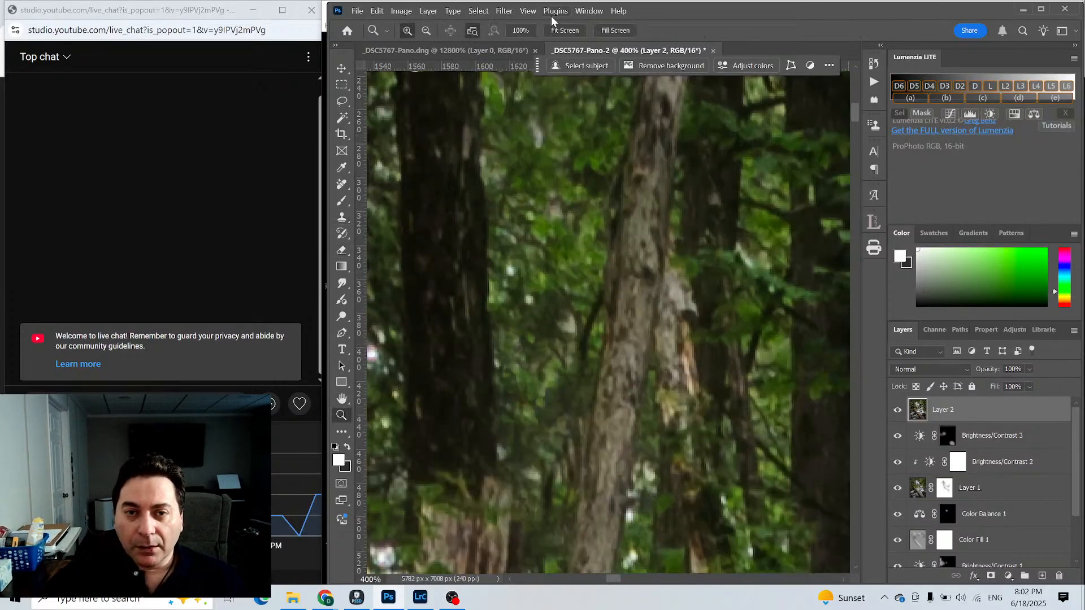
click(565, 30)
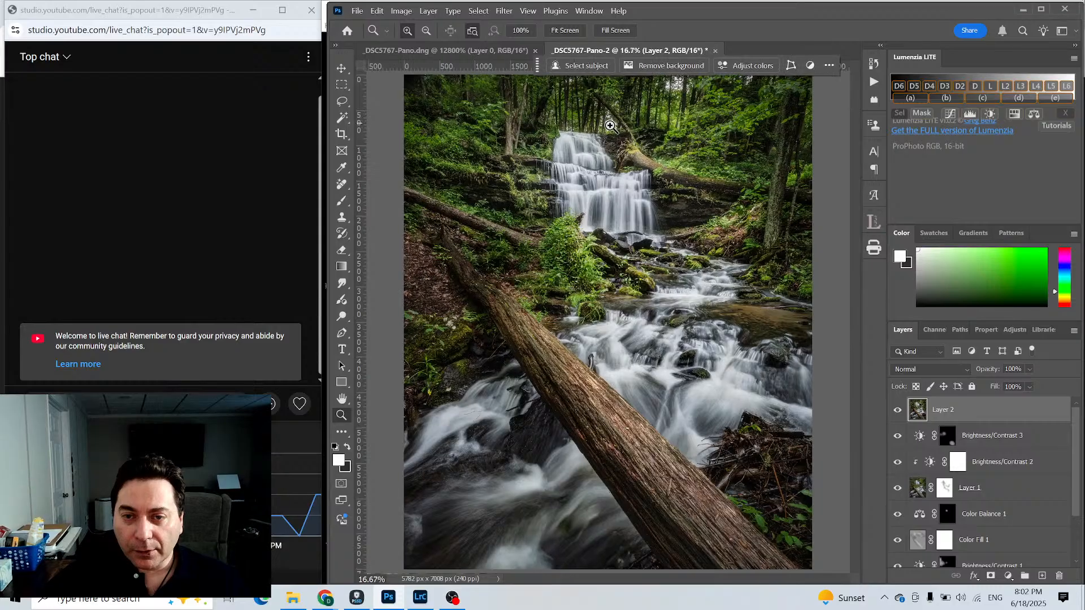
click(610, 126)
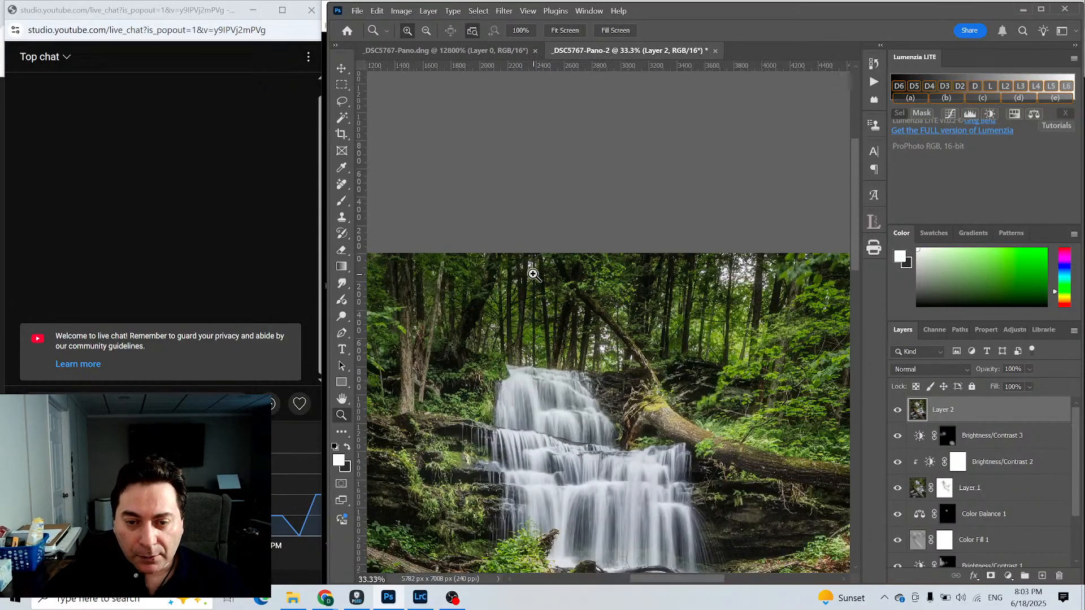
click(531, 273)
click(527, 269)
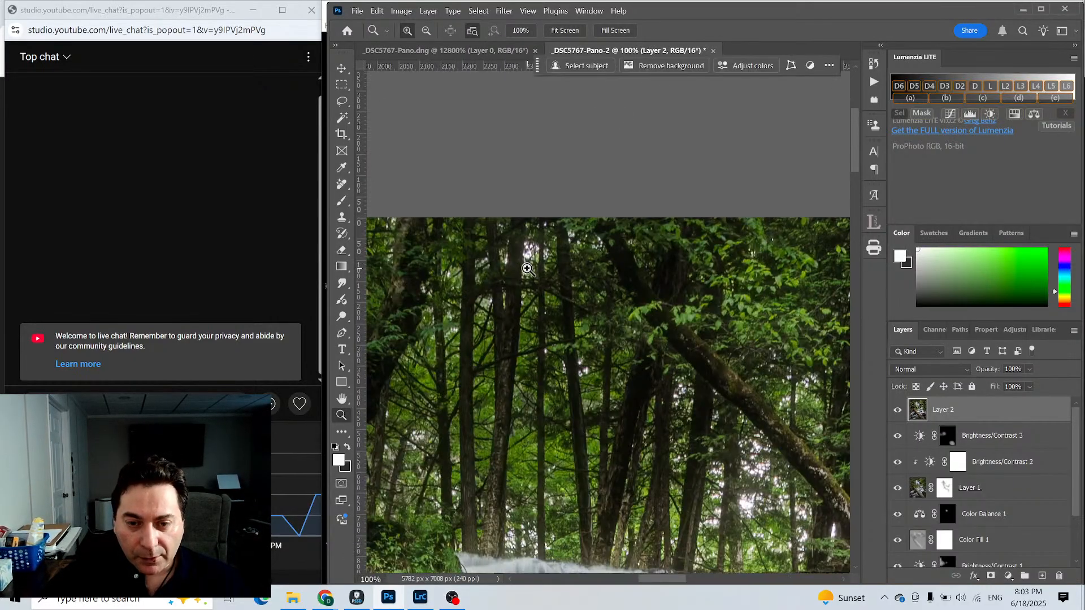
click(527, 269)
click(527, 269)
click(528, 269)
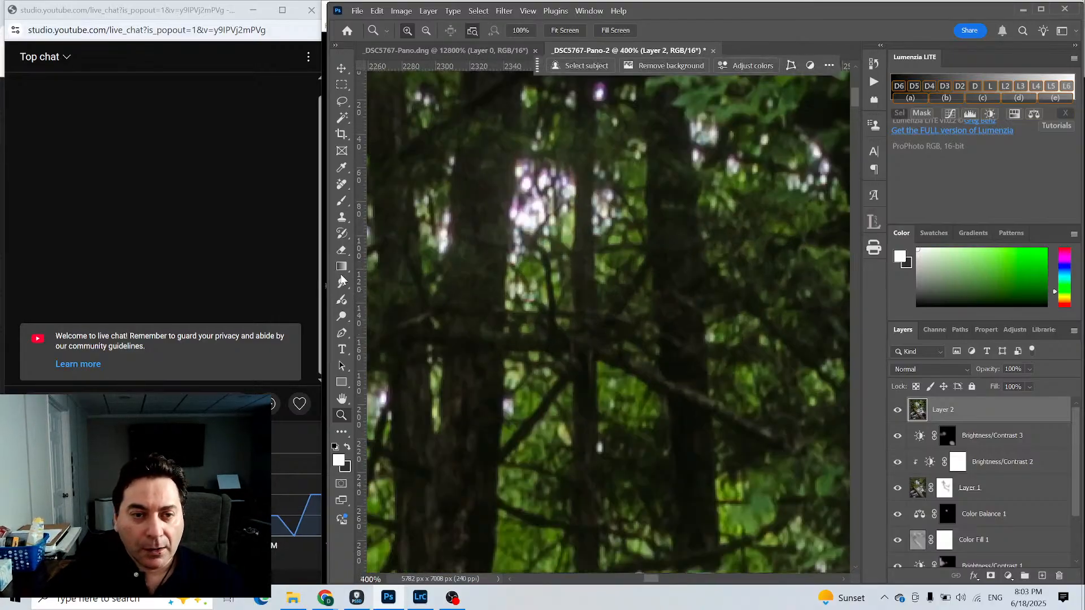
click(342, 217)
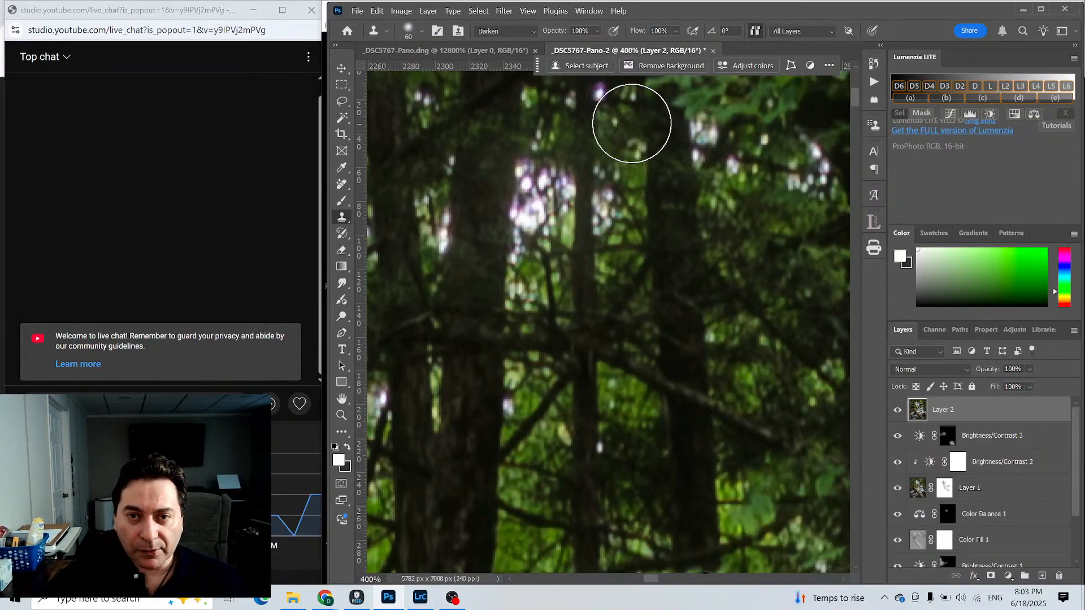
click(341, 414)
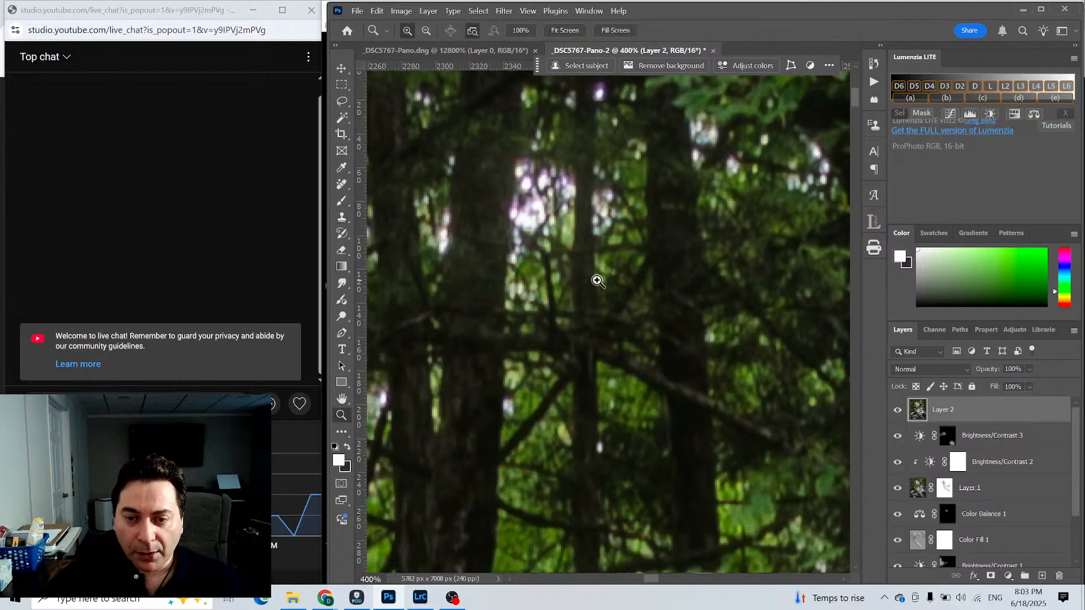
click(491, 133)
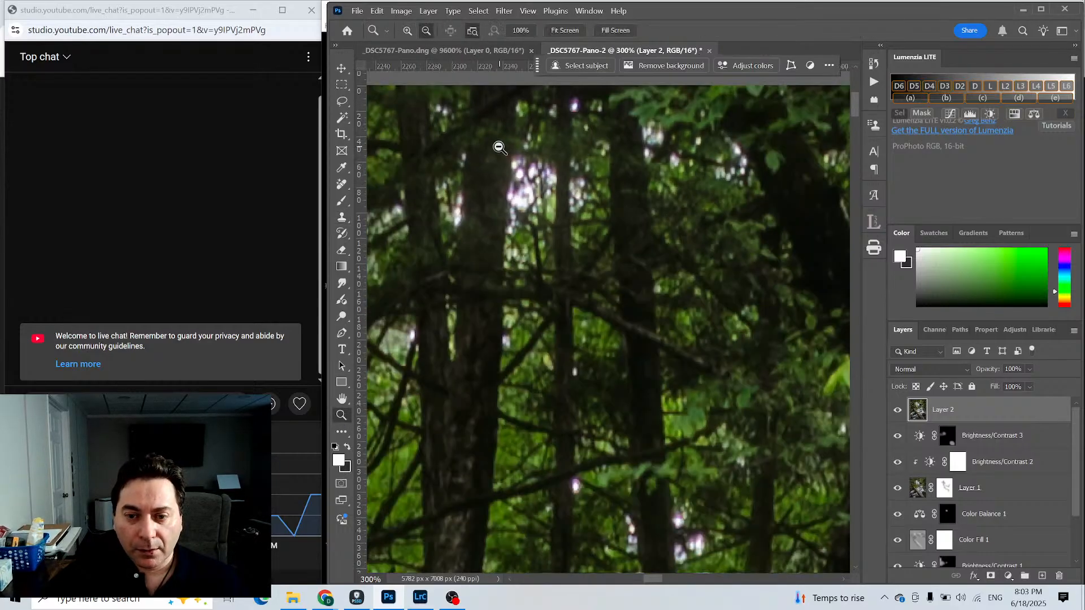
click(499, 145)
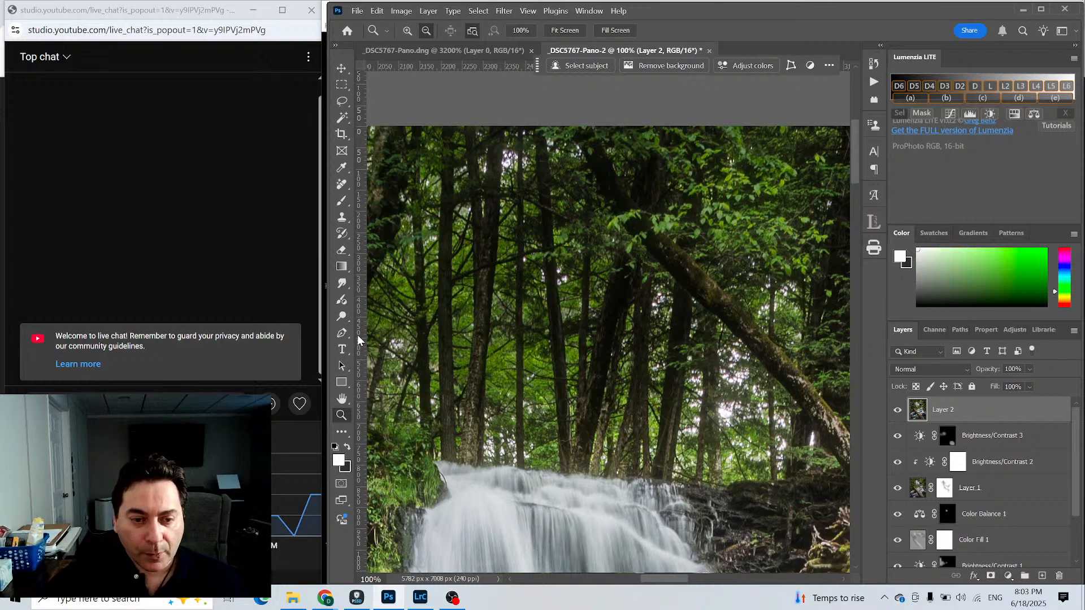
click(342, 218)
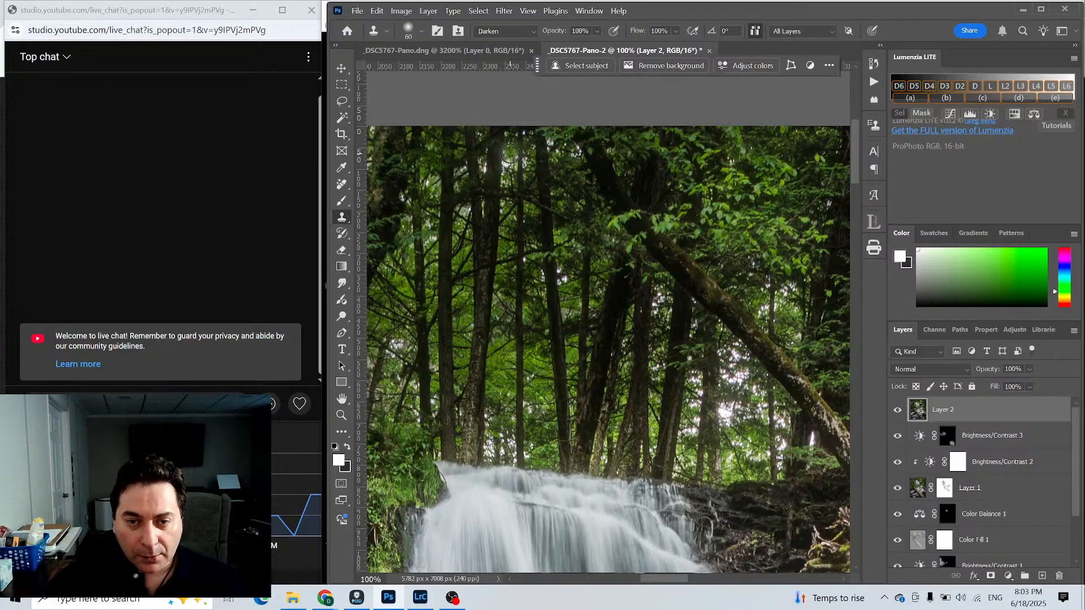
drag(510, 153, 507, 166)
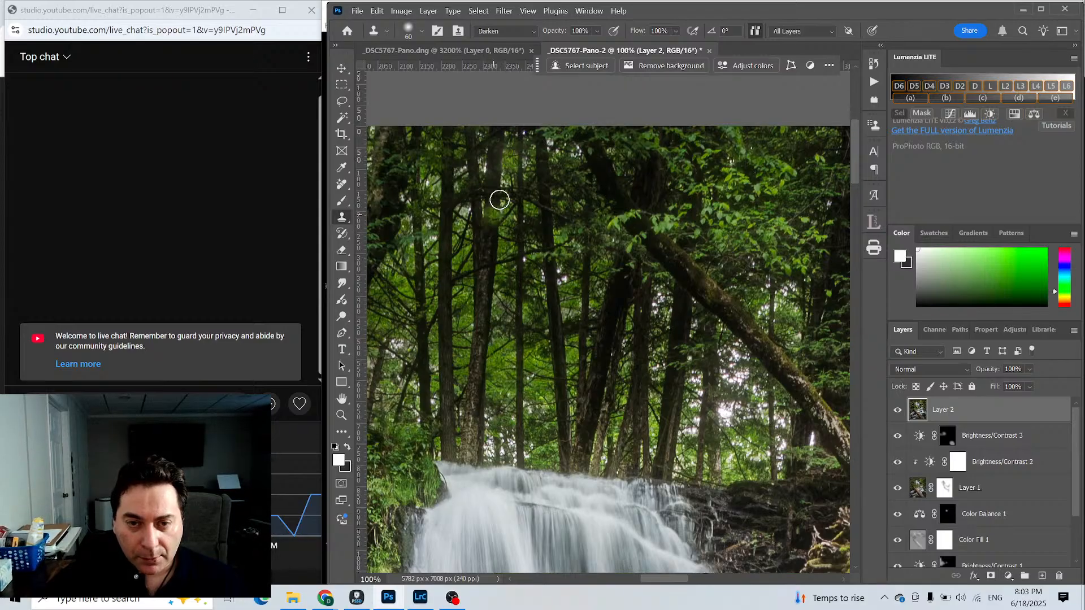
Clone sampled green foliage over the bright spots among the trunks midway up the forest, from the far-left trees to the central trunk.
mouse_move(493, 346)
mouse_down()
mouse_move(521, 344)
mouse_move(499, 357)
mouse_up()
alt+click(501, 363)
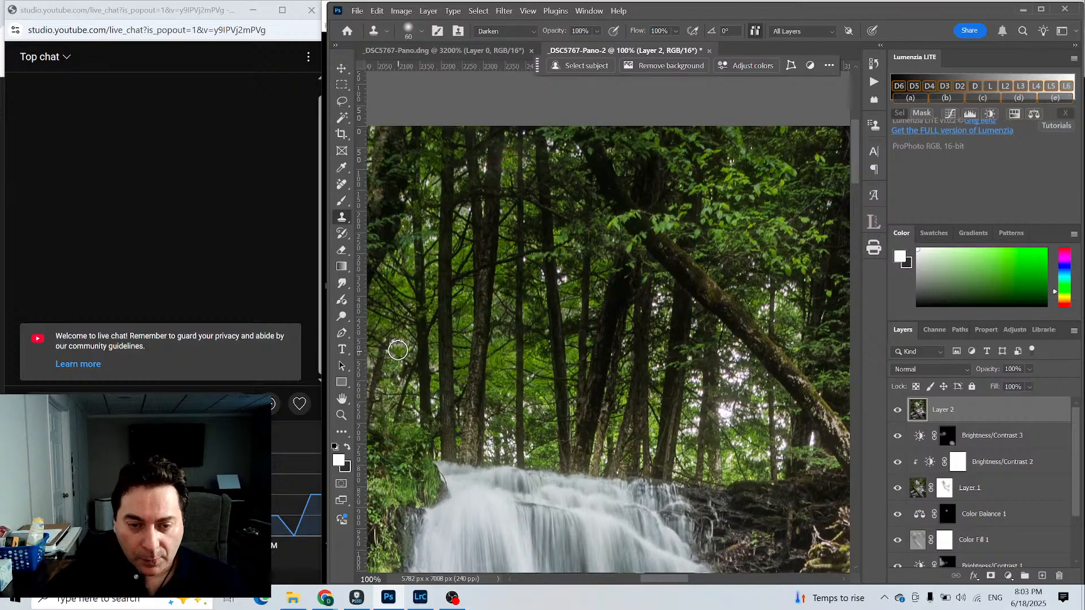
drag(396, 344, 394, 345)
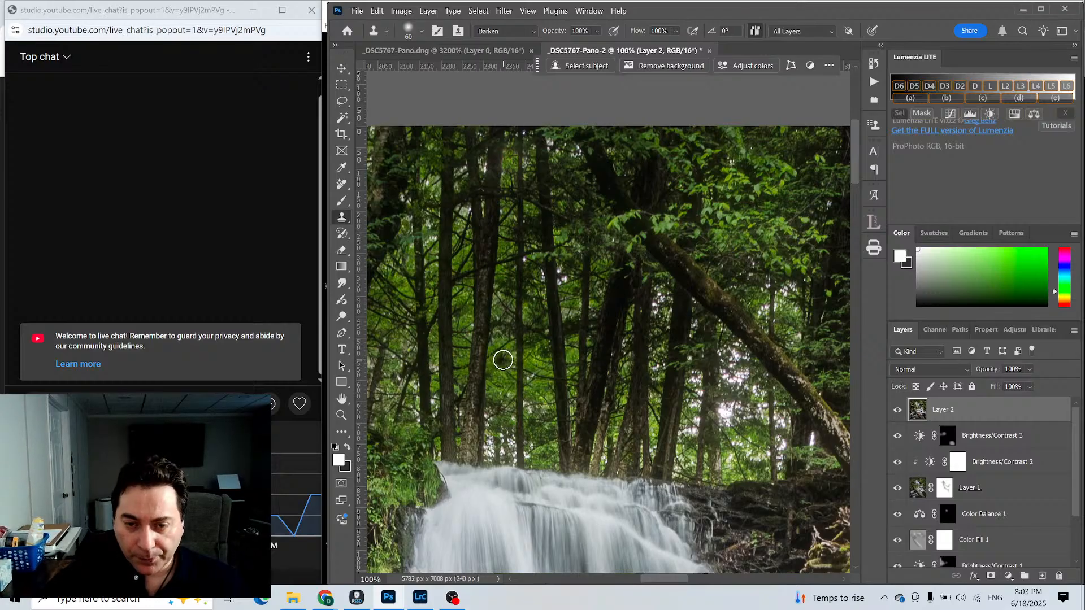
drag(565, 282, 561, 280)
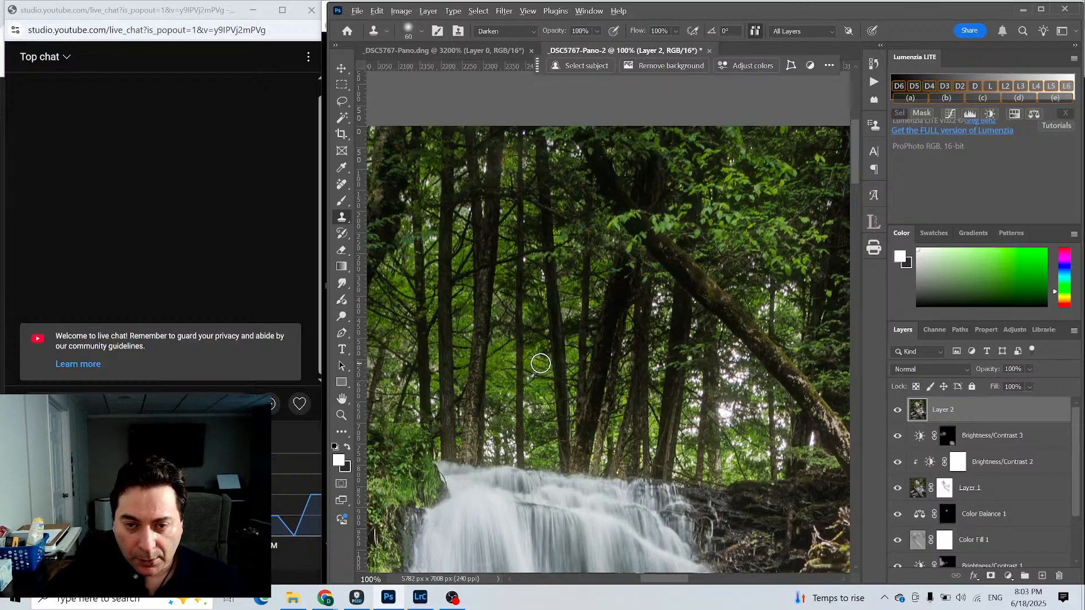
Clone foliage over the small bright gaps around the upper parts of the dark trunks, near the start of the leaning trunk.
alt+click(541, 364)
drag(552, 141, 552, 144)
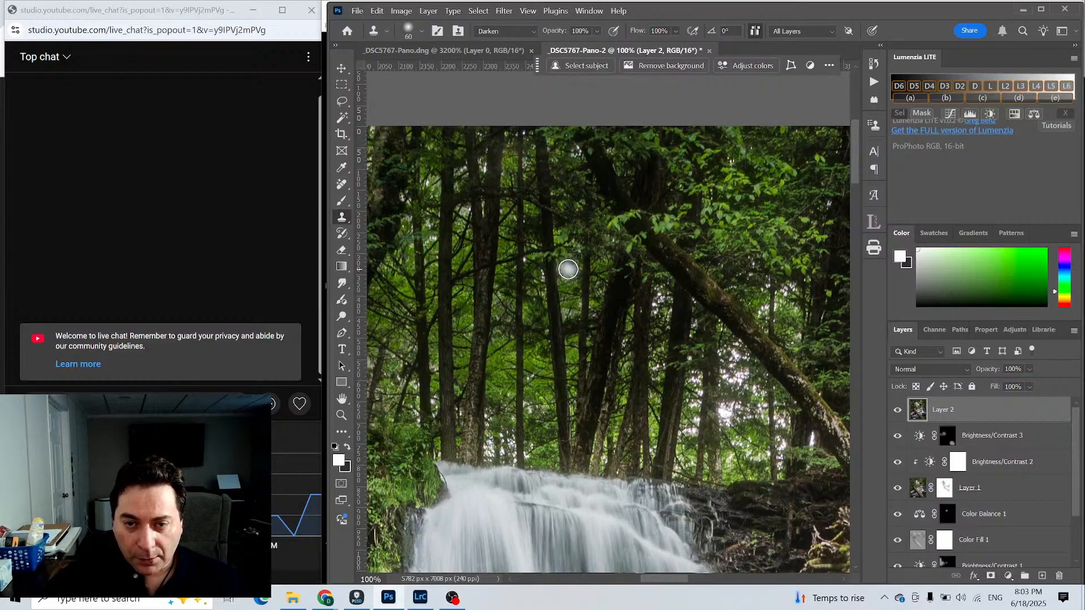
alt+click(463, 316)
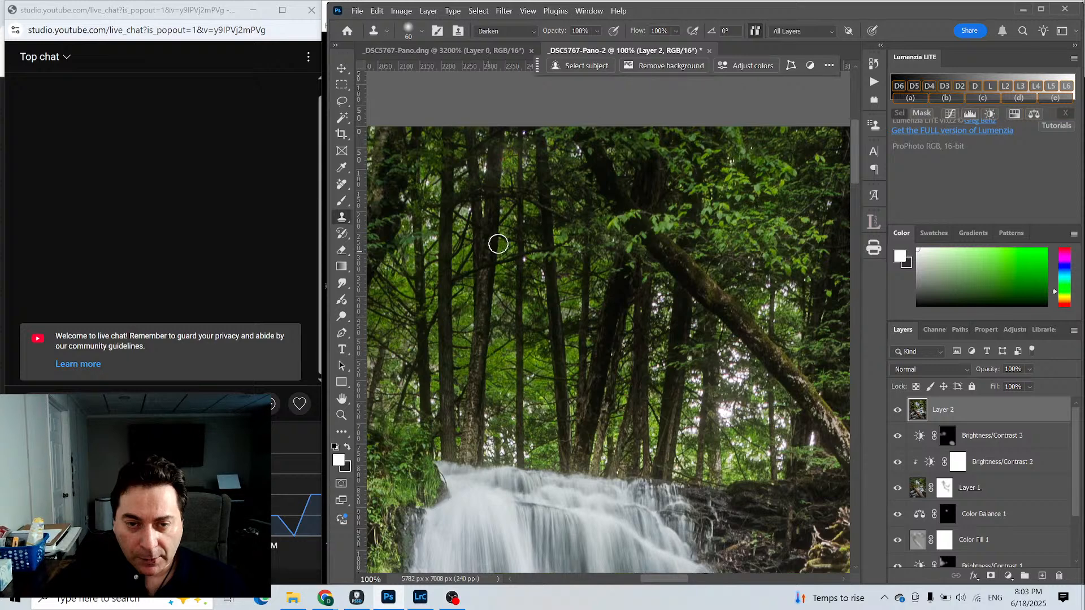
click(576, 151)
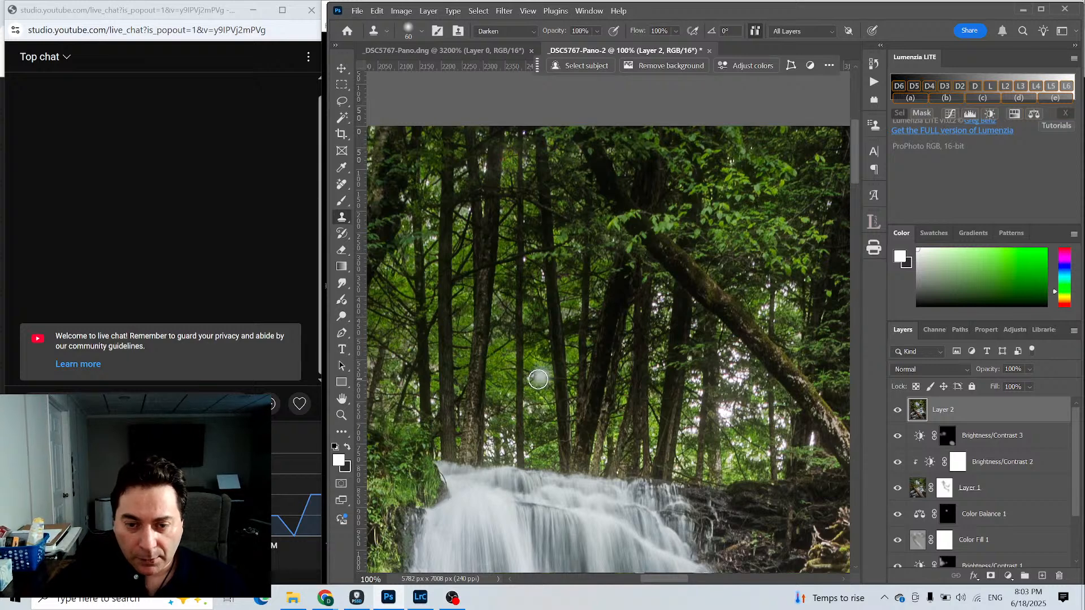
click(464, 212)
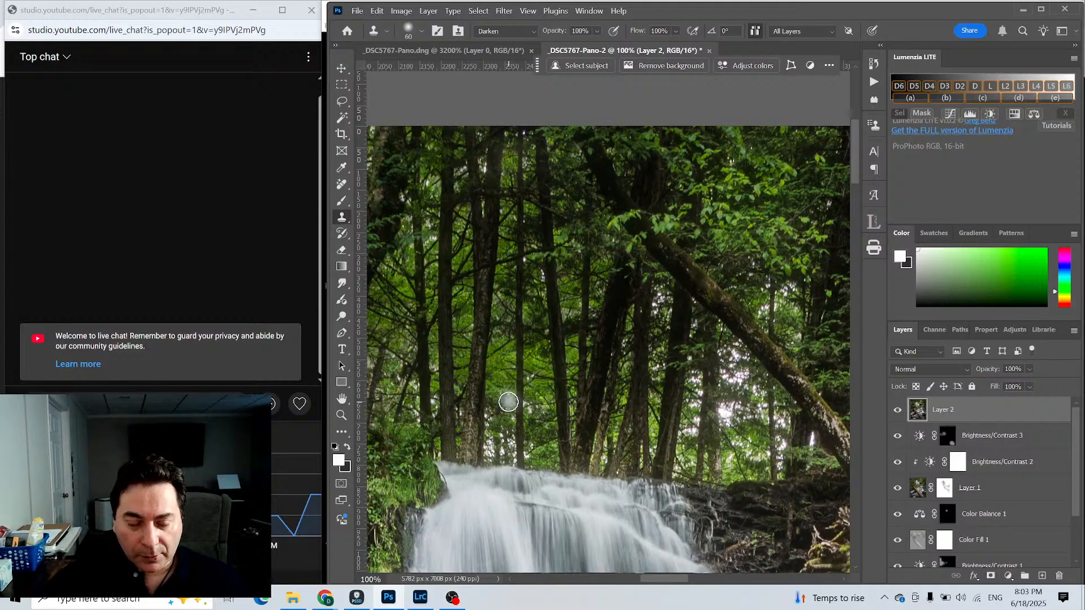
Clone foliage from between the trunks over the bright spots low in the trees beside the waterfall's left bank.
alt+click(501, 380)
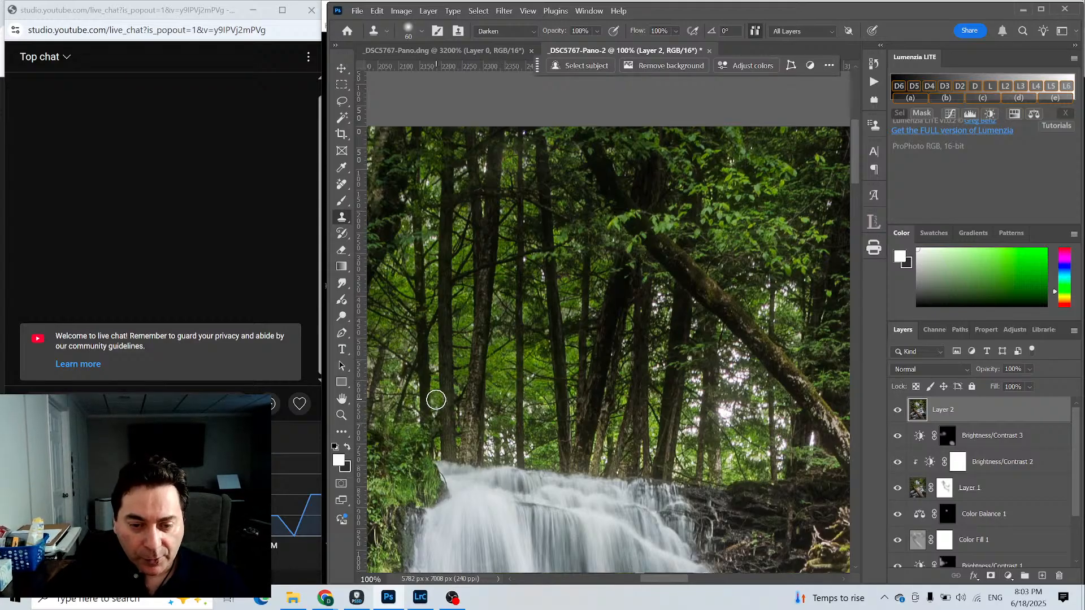
click(435, 401)
alt+click(502, 363)
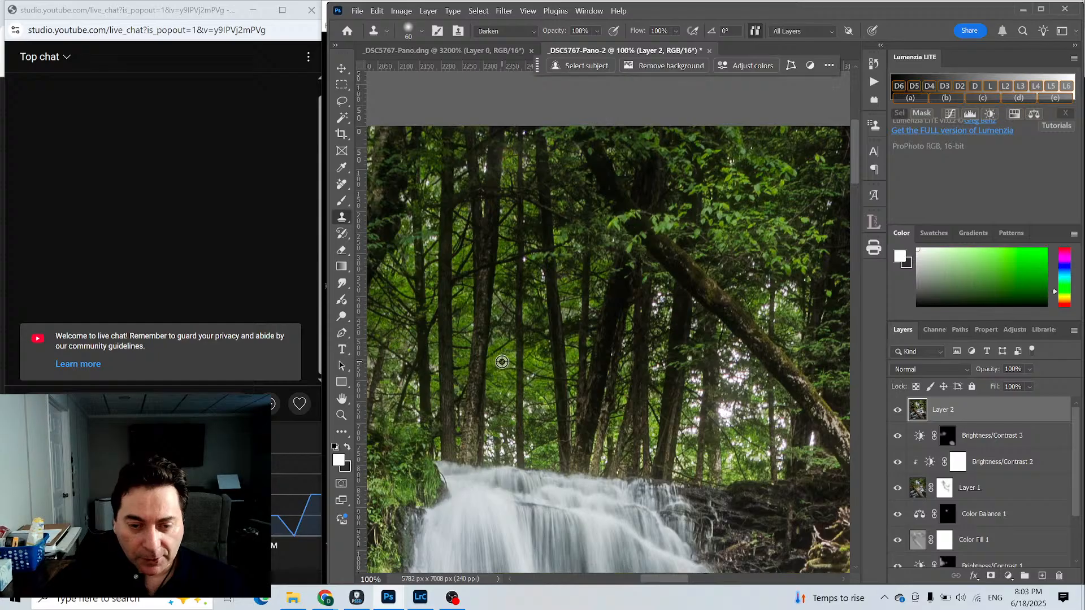
drag(414, 412, 417, 391)
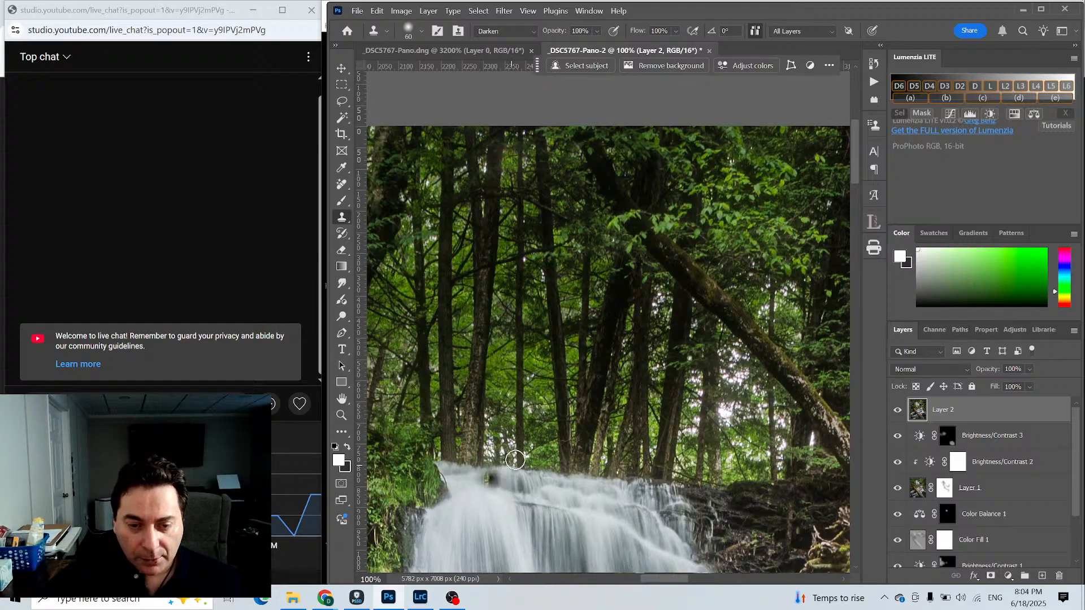
Try cloning foliage over the light gaps between the trunks just above the waterfall's crest, and undo the last stroke.
alt+click(542, 389)
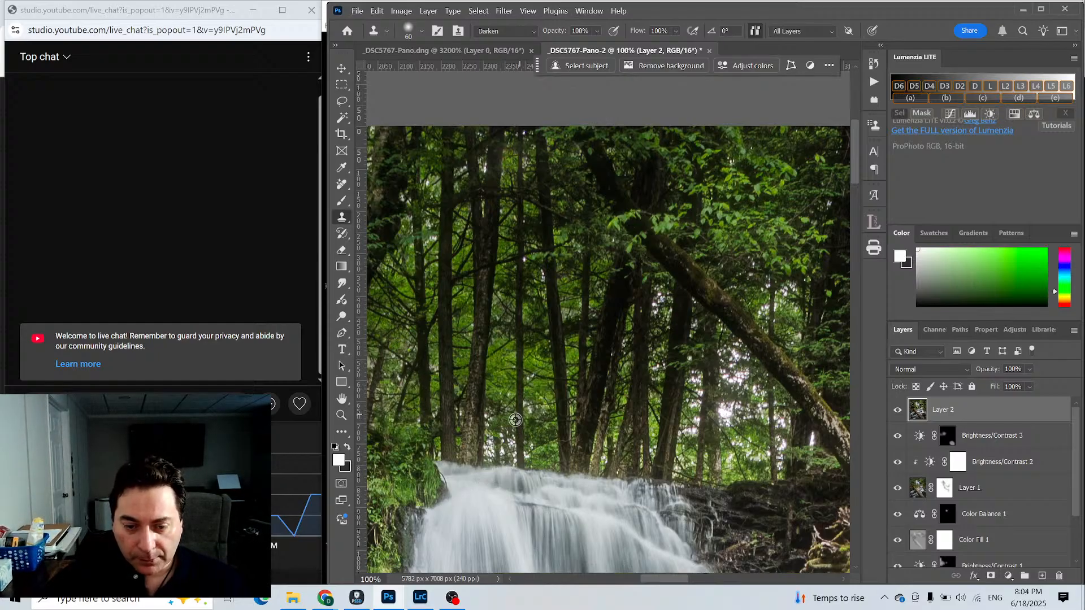
drag(486, 417, 504, 443)
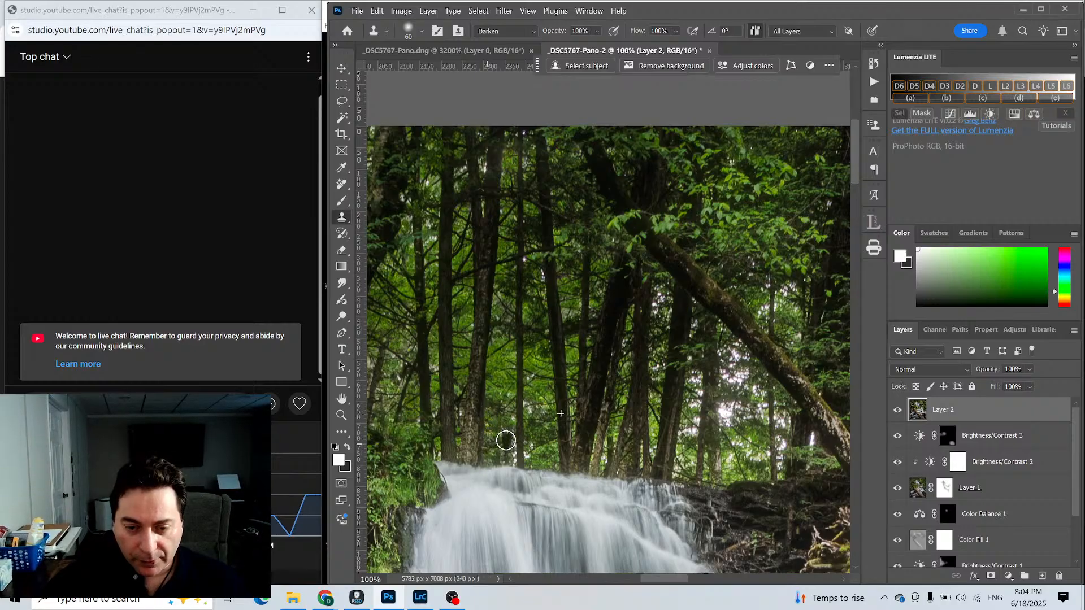
click(377, 11)
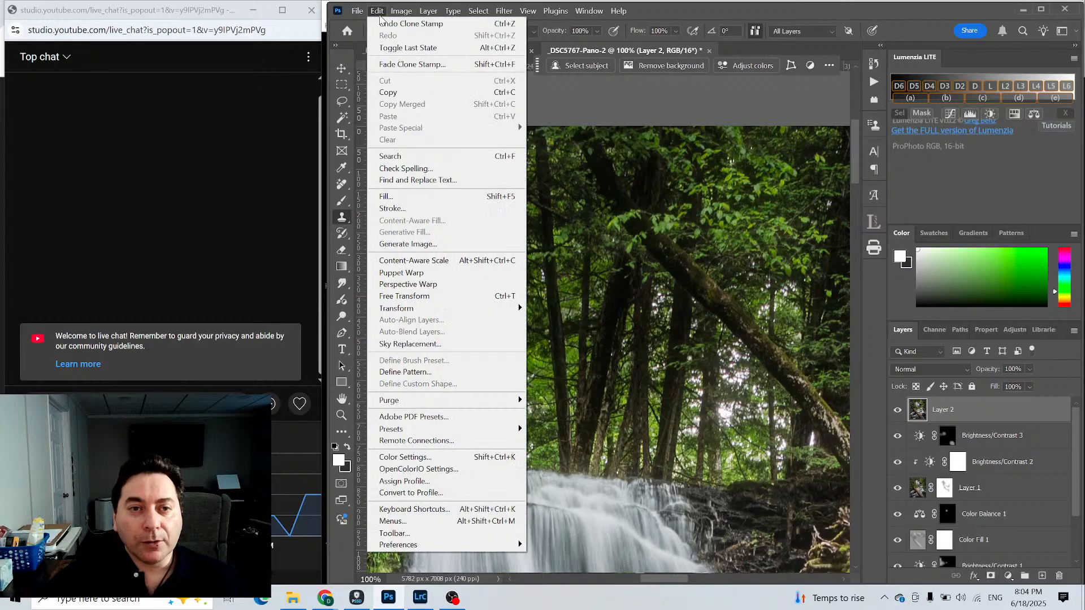
click(390, 23)
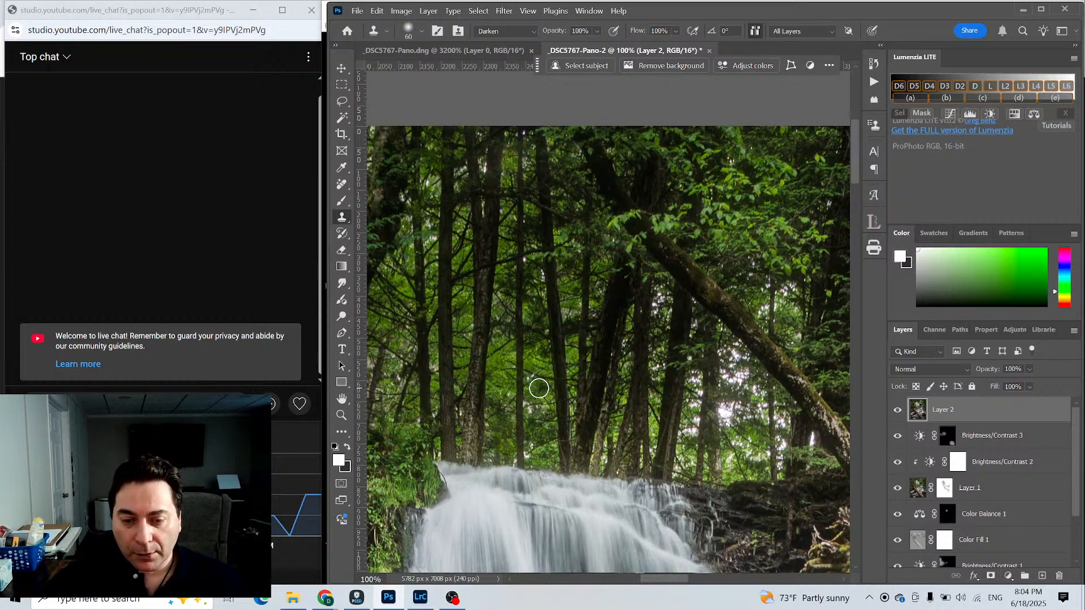
Clone foliage over the bright gaps on both sides of the large leaning trunk, midway along its length.
alt+click(539, 388)
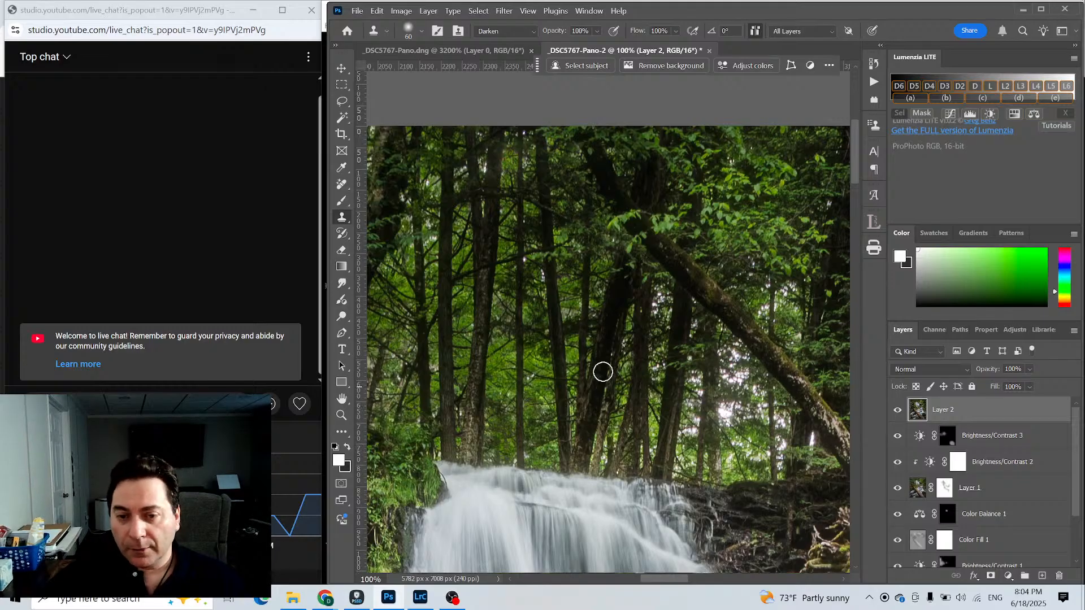
alt+click(538, 394)
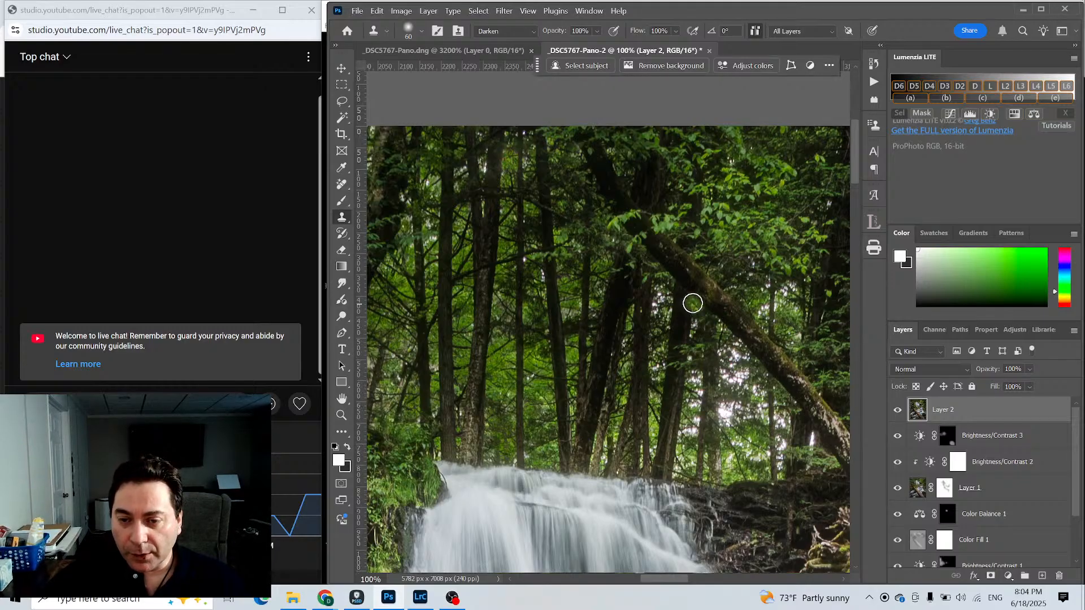
drag(660, 300, 655, 307)
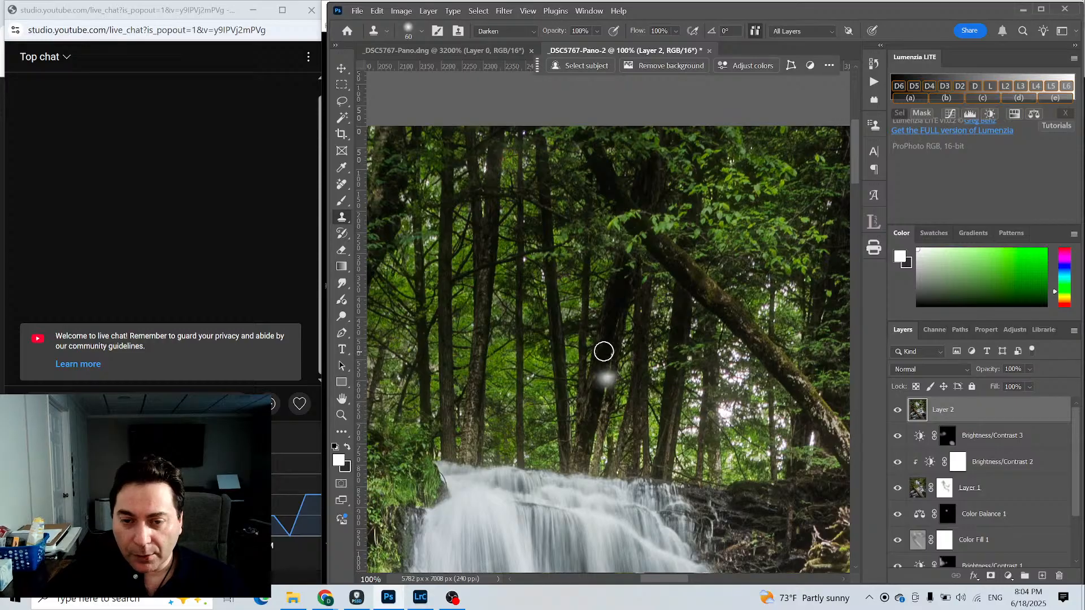
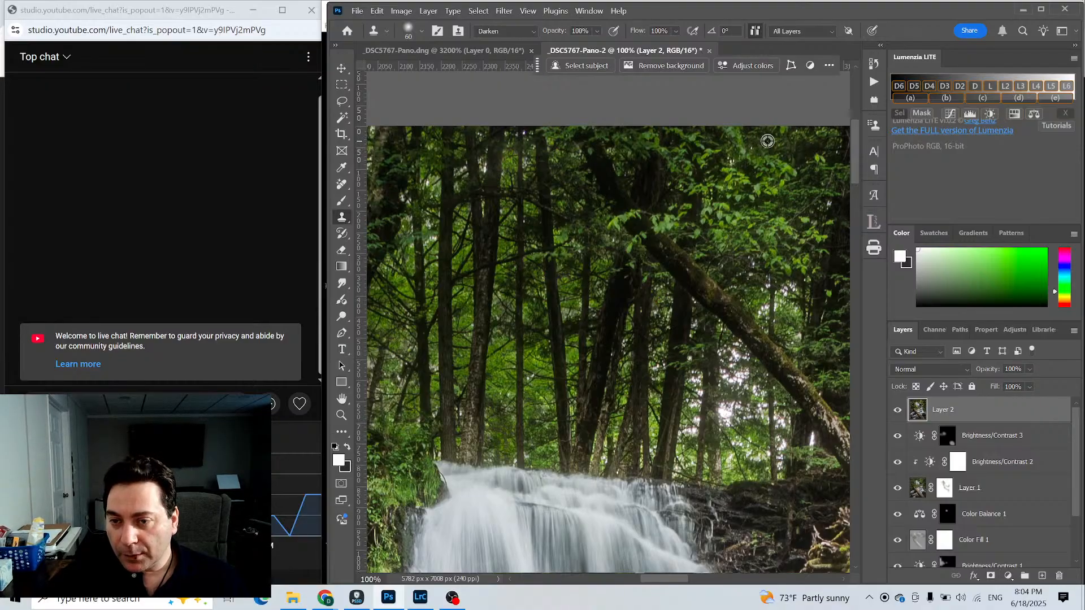
mouse_move(789, 286)
mouse_down()
mouse_move(767, 302)
mouse_move(775, 313)
mouse_move(795, 308)
mouse_up()
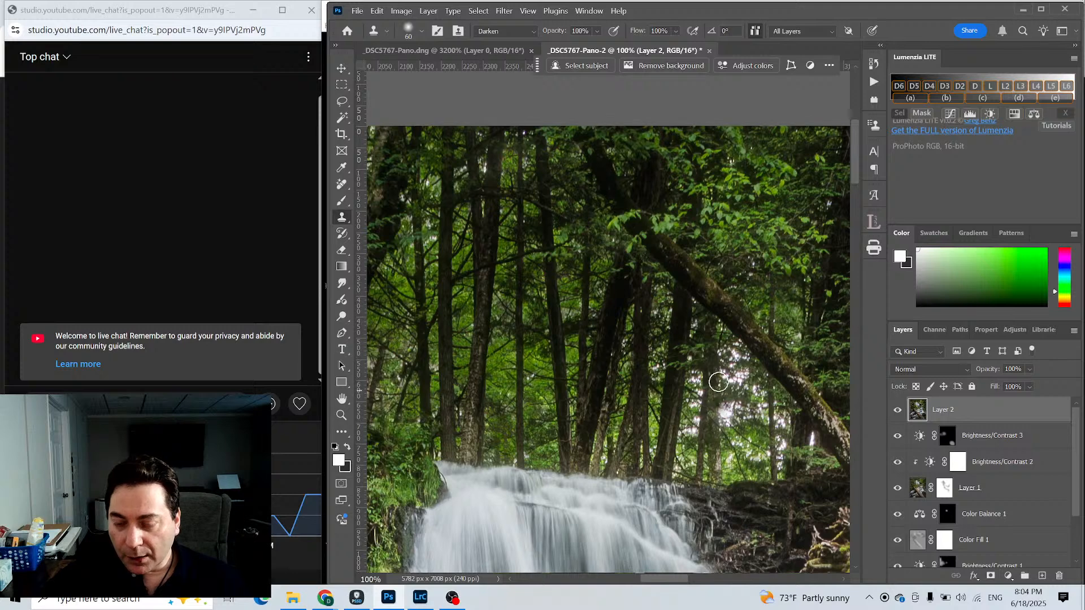
Clone darker foliage over the large bright sky patch beneath the leaning trunk, above the rocks right of the waterfall.
alt+click(754, 438)
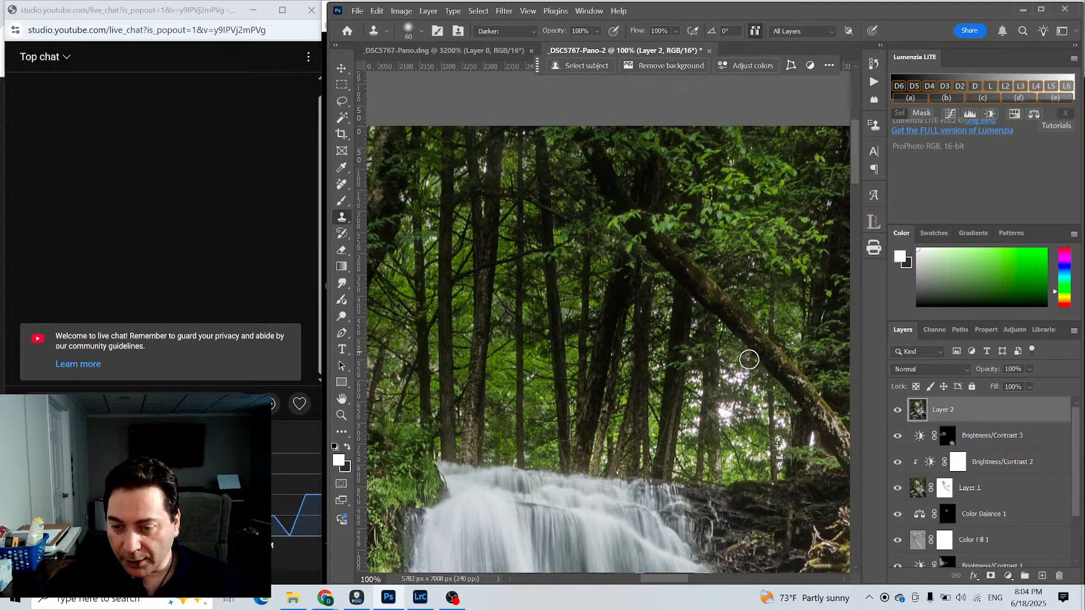
drag(734, 373, 739, 363)
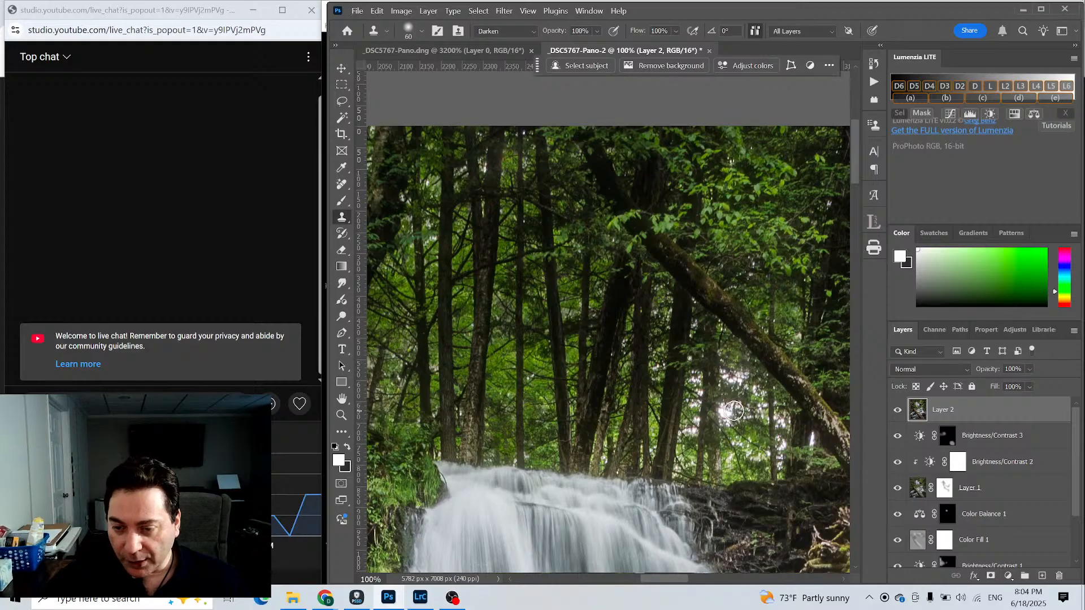
drag(728, 409, 749, 428)
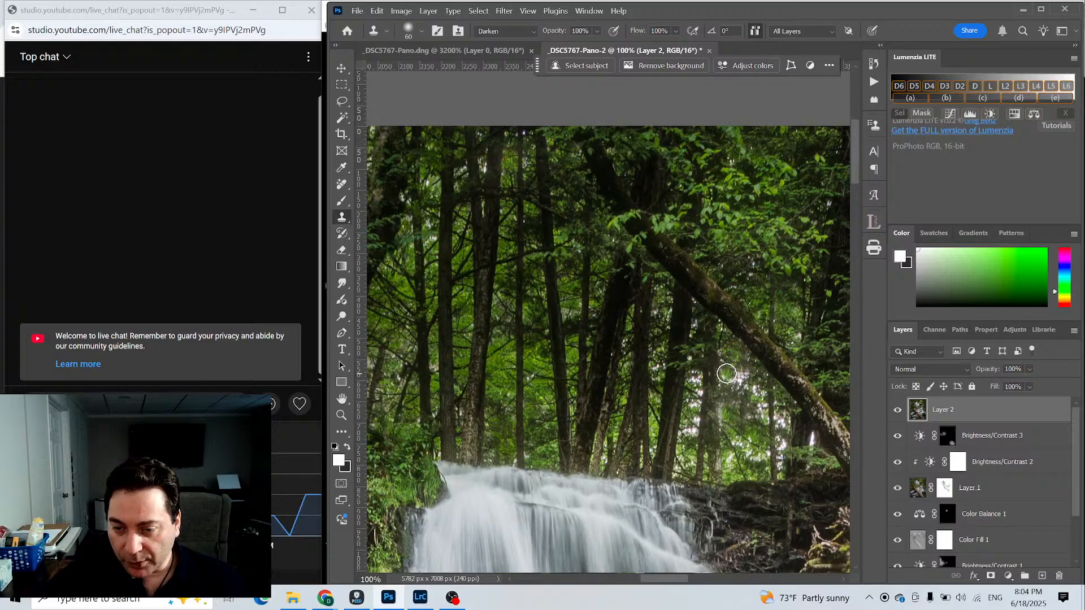
drag(726, 373, 744, 438)
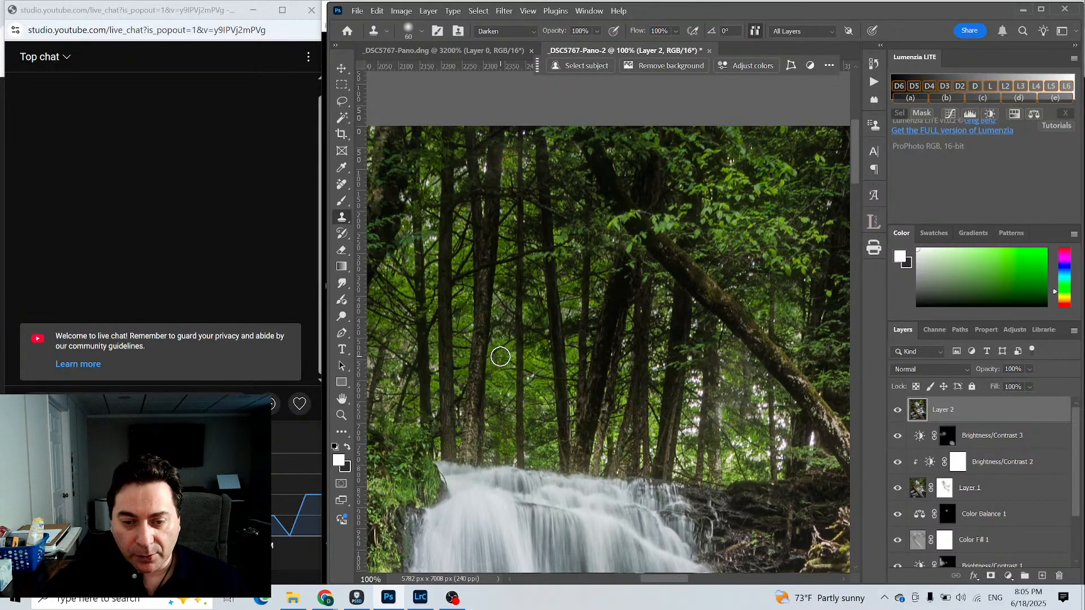
alt+click(502, 366)
drag(751, 398, 737, 444)
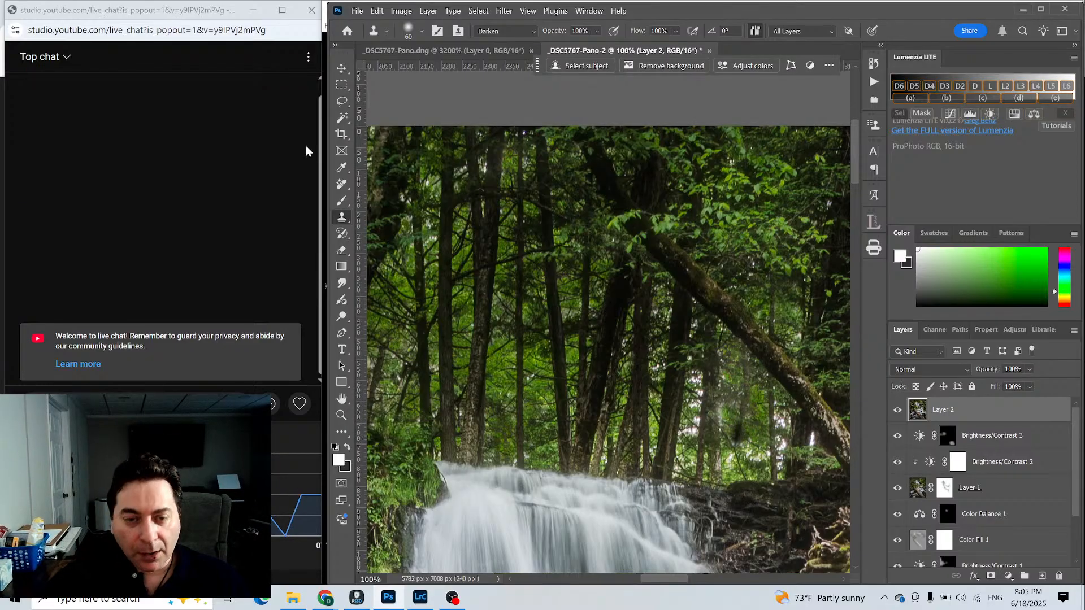
Undo the last clone stroke and cover the bright sky patch beneath the leaning trunk with foliage sampled from between the trunks above the waterfall.
click(374, 12)
click(380, 25)
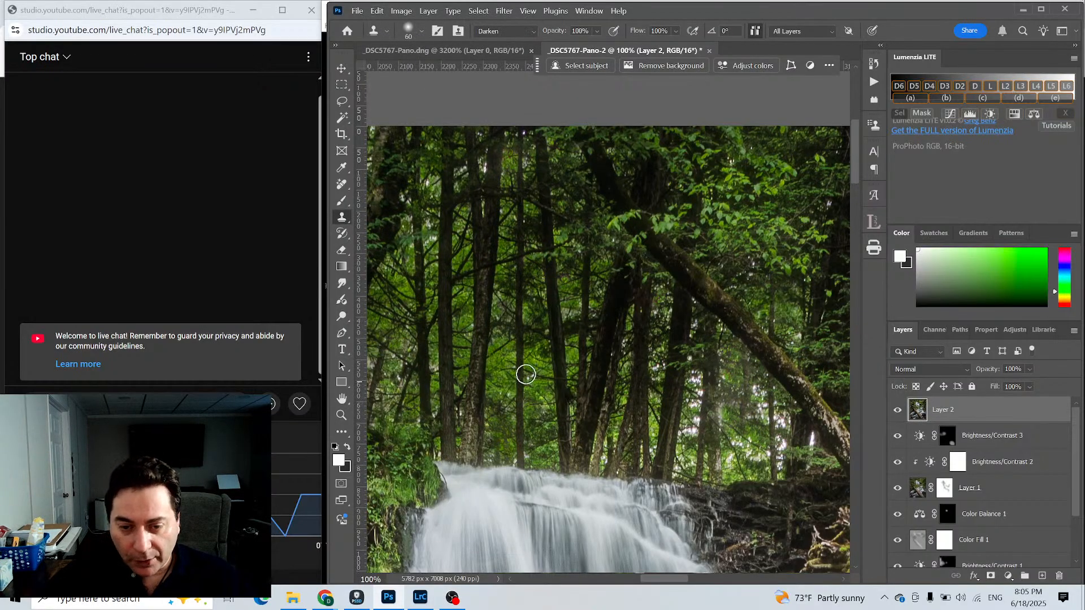
alt+click(504, 363)
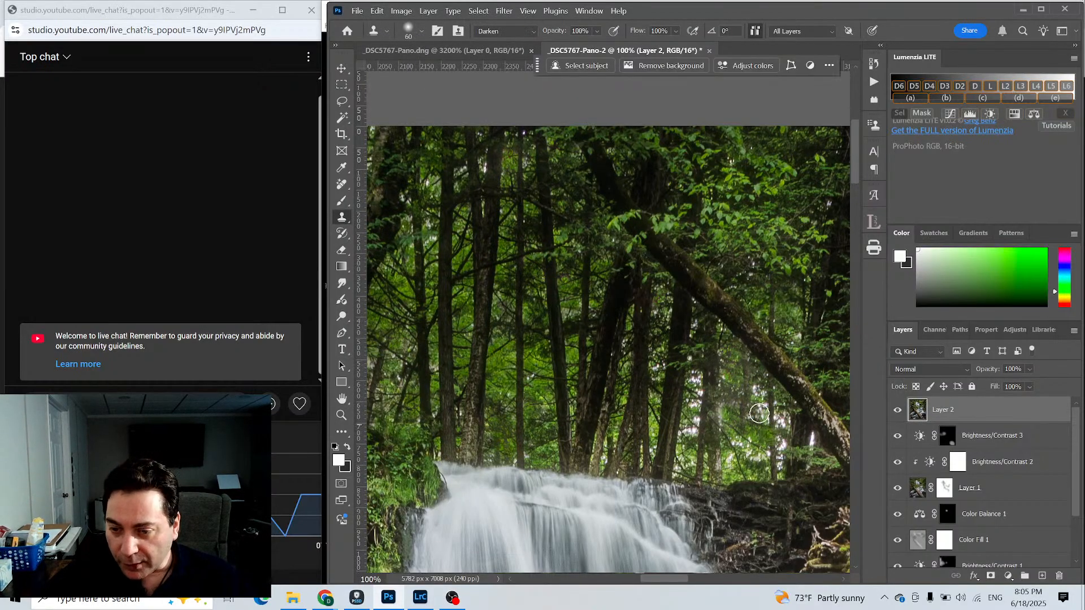
drag(754, 390, 760, 401)
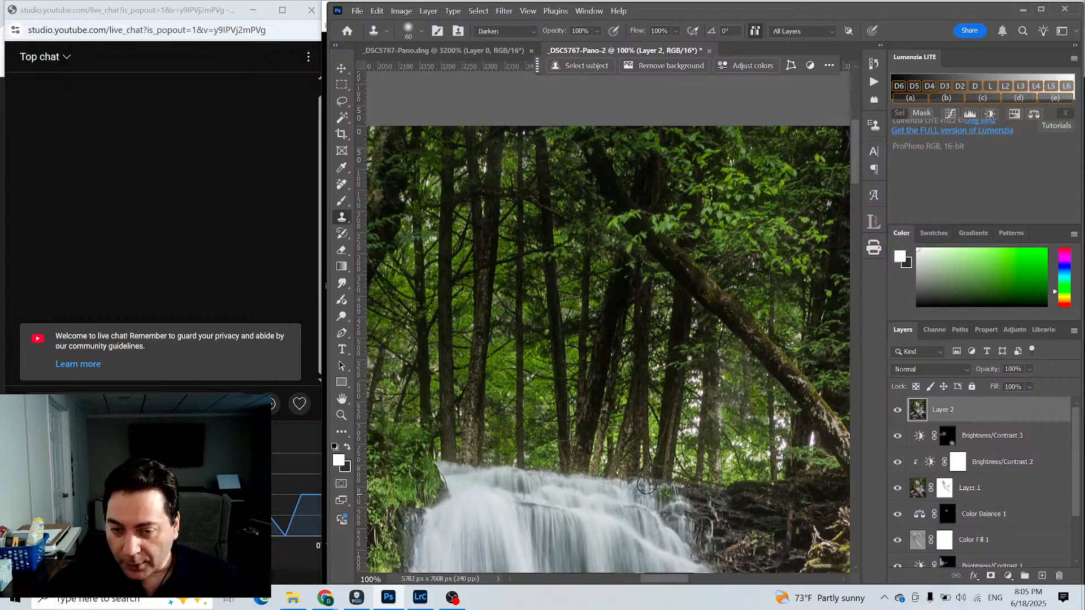
alt+click(502, 357)
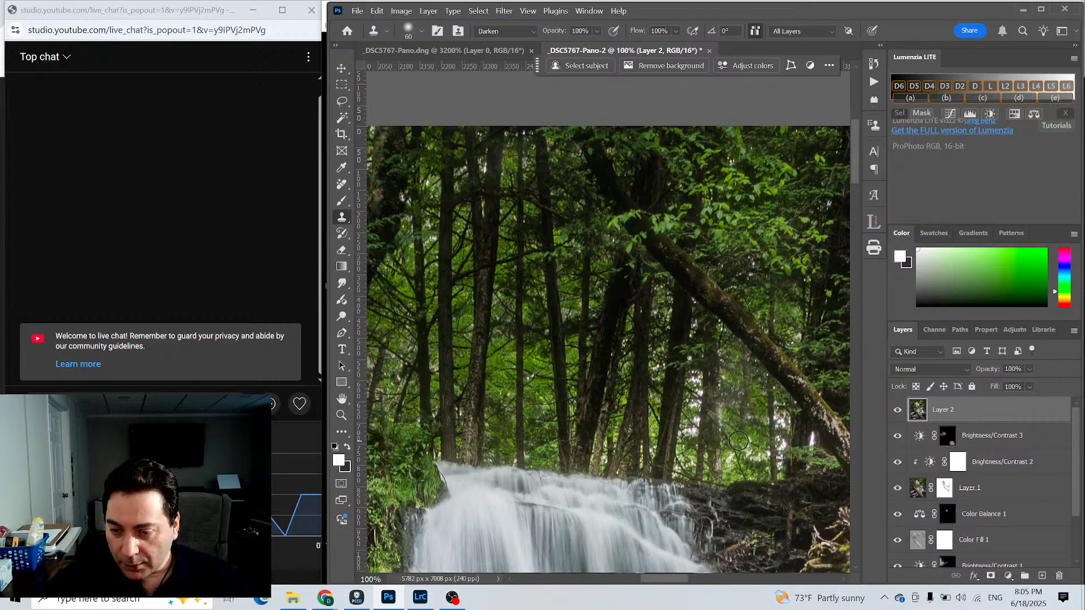
mouse_move(738, 442)
mouse_down()
mouse_move(730, 459)
mouse_move(713, 453)
mouse_move(762, 456)
mouse_up()
alt+click(500, 366)
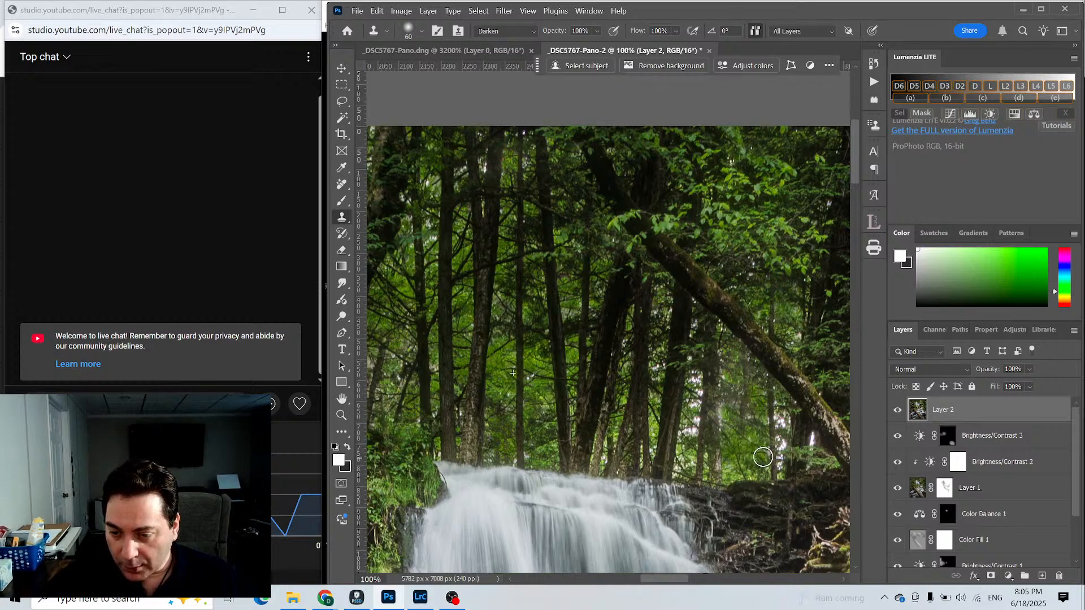
alt+click(503, 369)
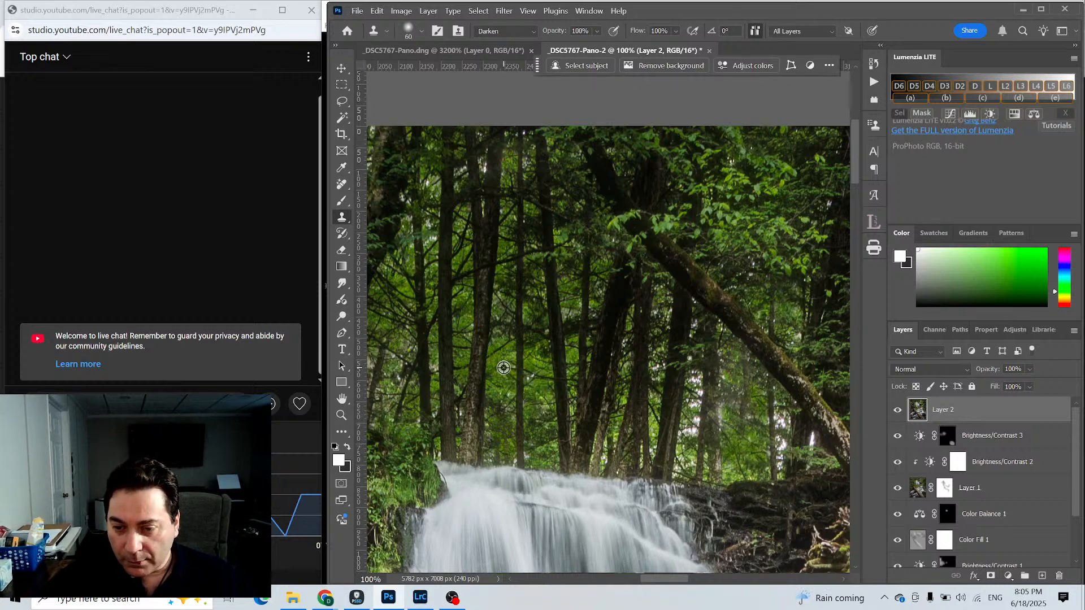
Clone foliage over the light gaps between the upright trunks just right of the waterfall's crest, down to the rocks.
drag(695, 380, 695, 380)
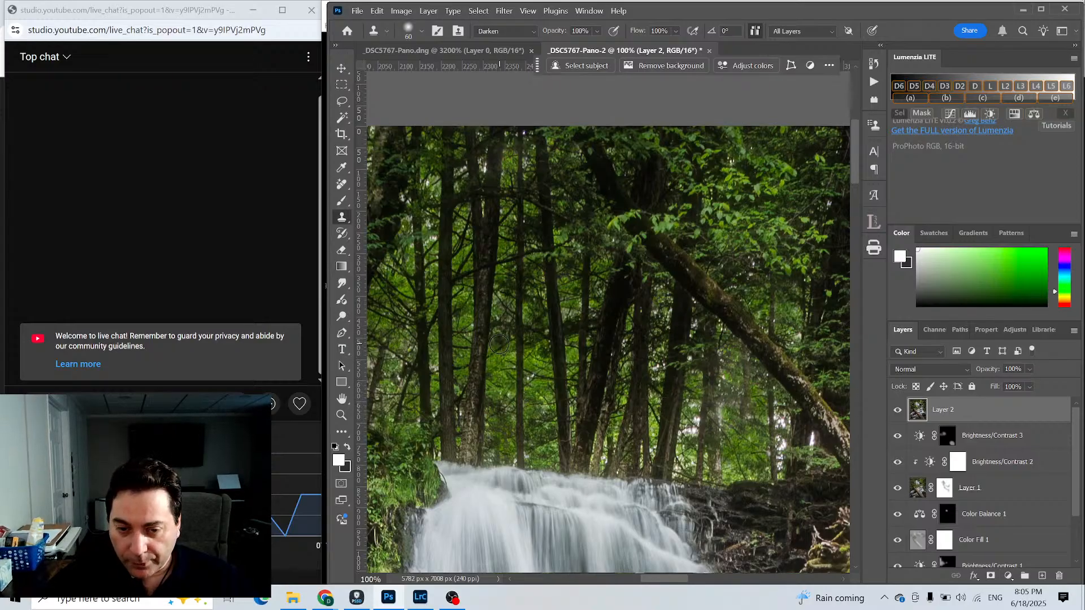
alt+click(501, 353)
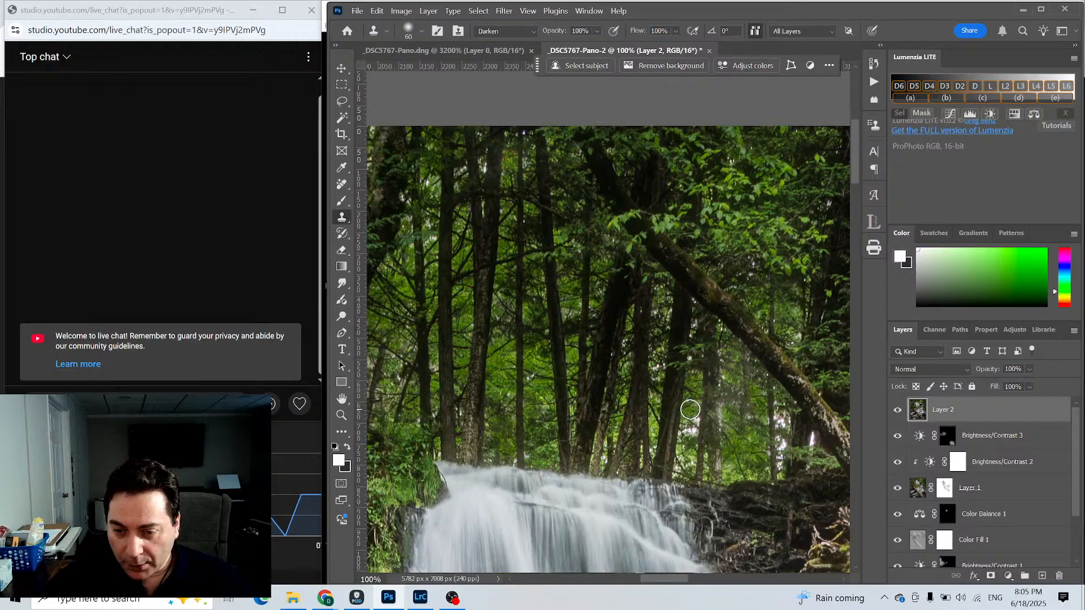
drag(689, 409, 695, 423)
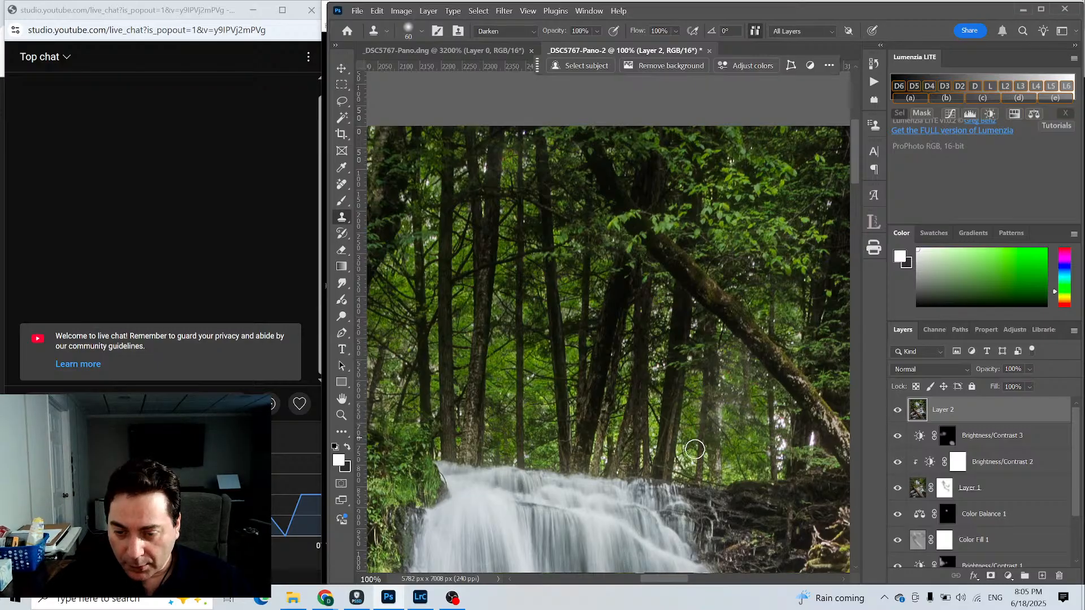
alt+click(541, 392)
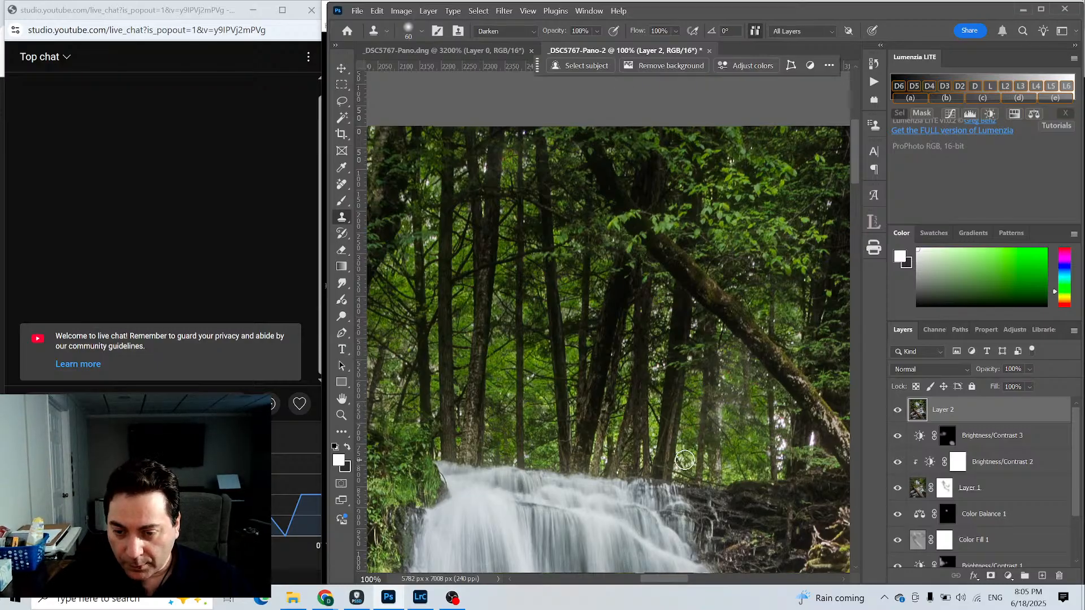
drag(685, 460, 683, 462)
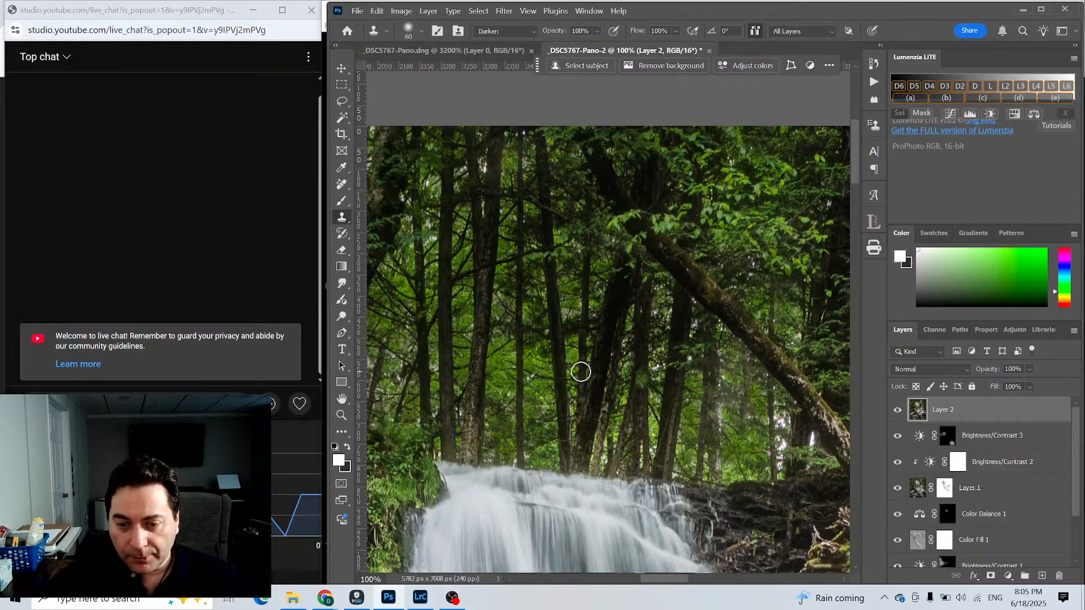
Clone foliage over the remaining bright spots under the lower end of the leaning trunk, just above the rocks.
alt+click(500, 363)
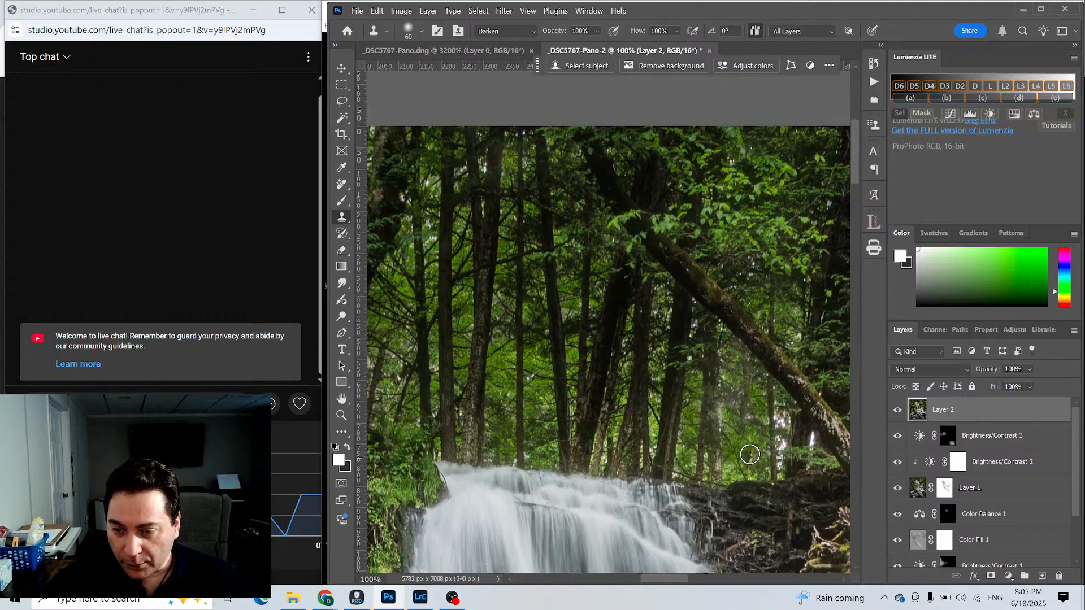
alt+click(748, 451)
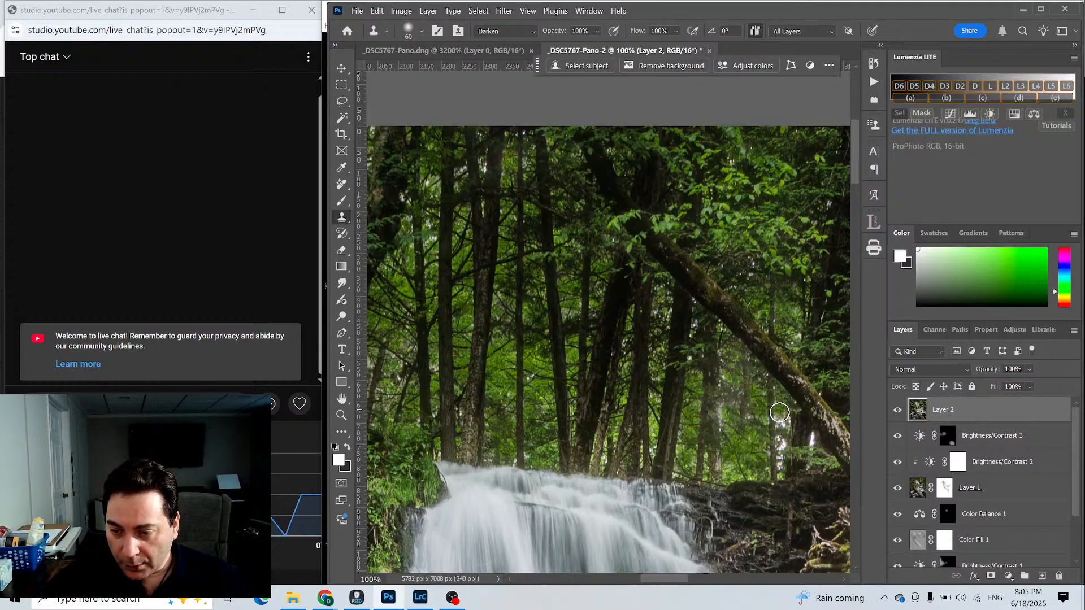
mouse_move(779, 412)
mouse_down()
mouse_move(763, 434)
mouse_move(781, 449)
mouse_up()
alt+click(732, 436)
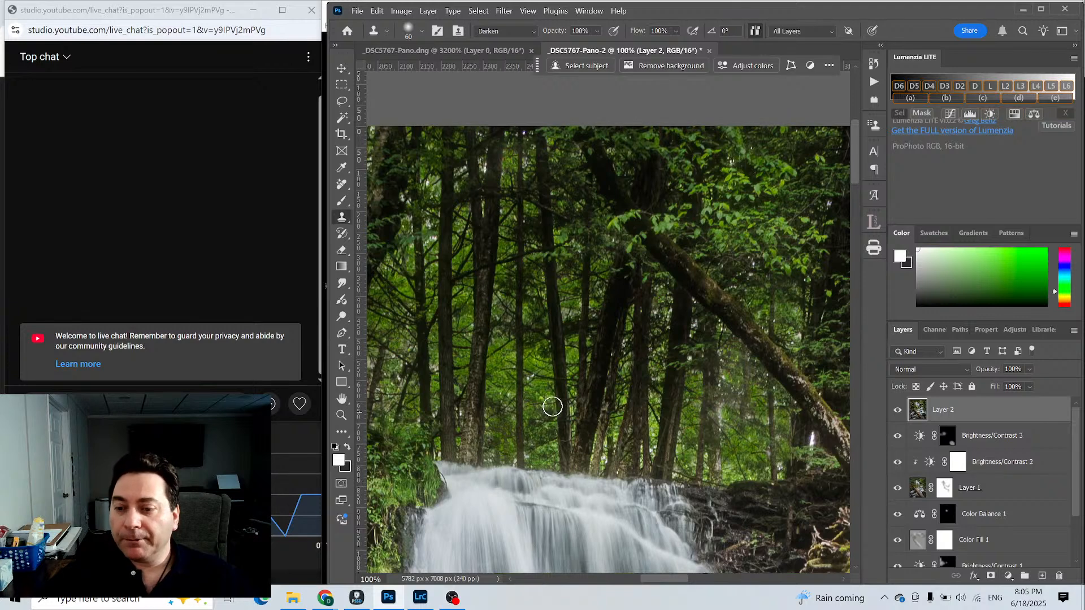
alt+click(500, 375)
drag(810, 439, 812, 447)
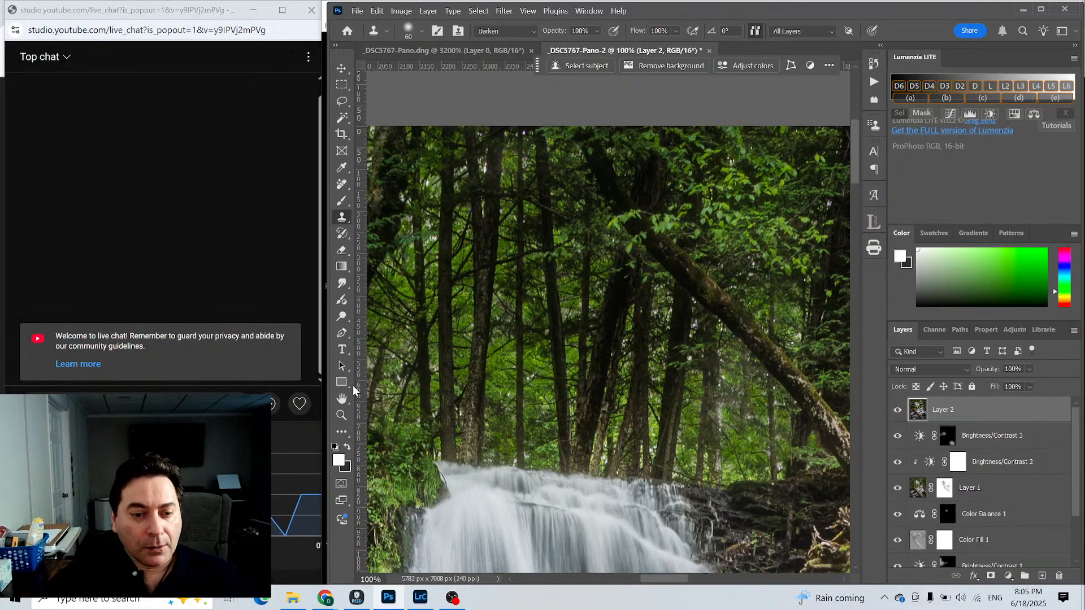
Examine the whole panorama at a reduced size for remaining bright distractions.
click(341, 415)
click(565, 31)
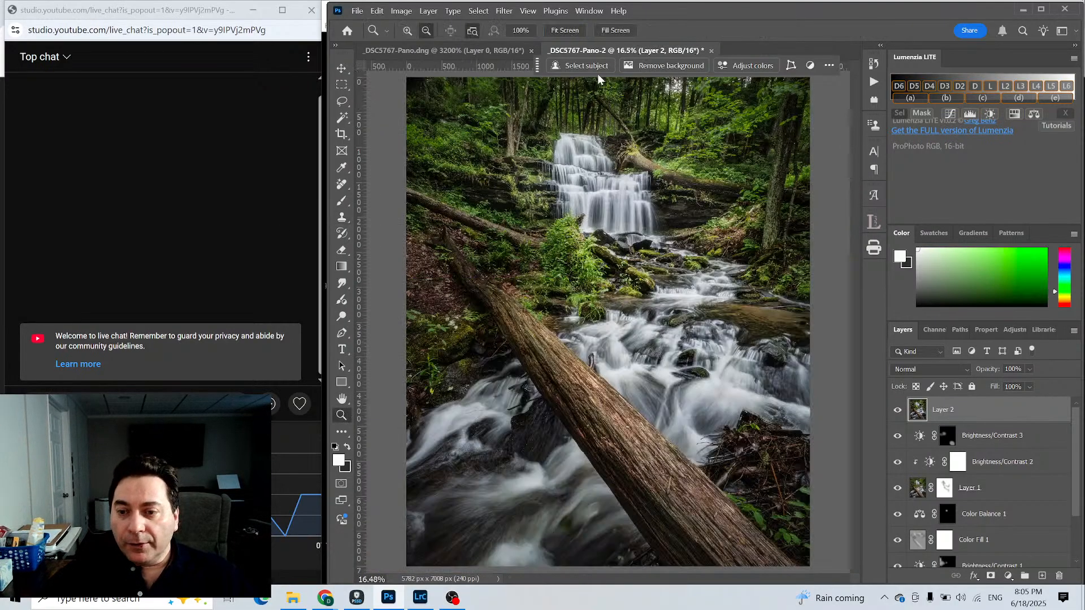
alt+click(684, 94)
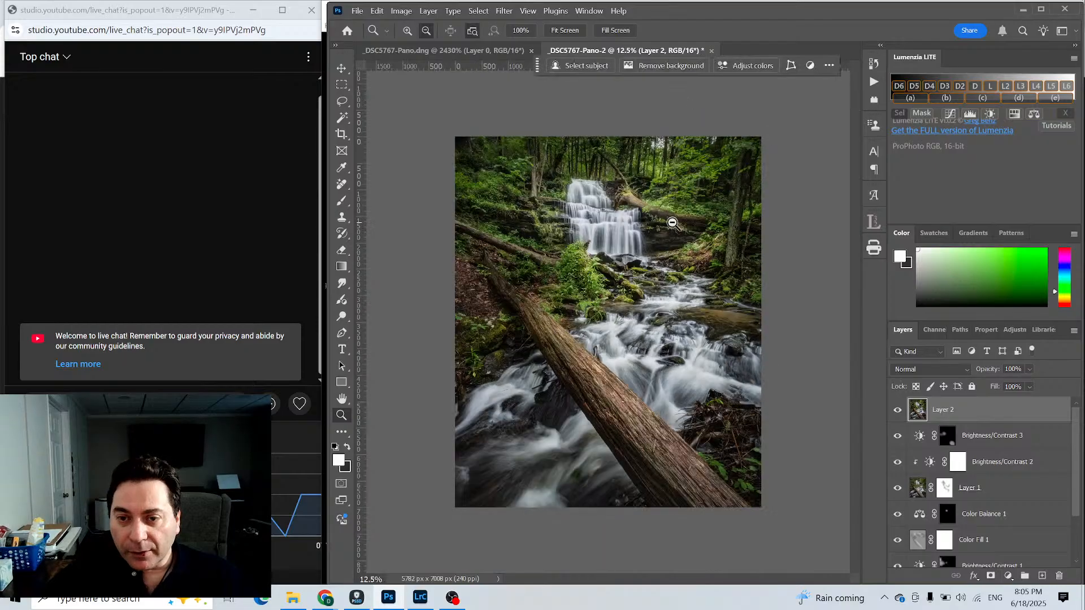
alt+click(664, 151)
alt+click(649, 178)
alt+click(642, 245)
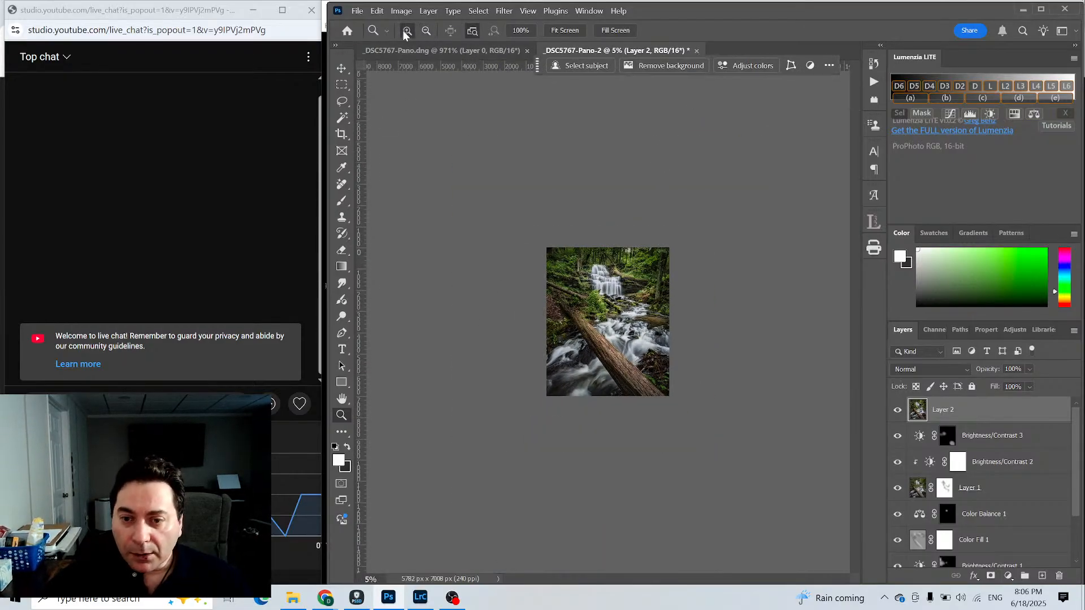
Clone foliage over the bright gaps near the image's upper edge, left of the thin central trunk above the dark rock outcrop.
drag(605, 250, 655, 115)
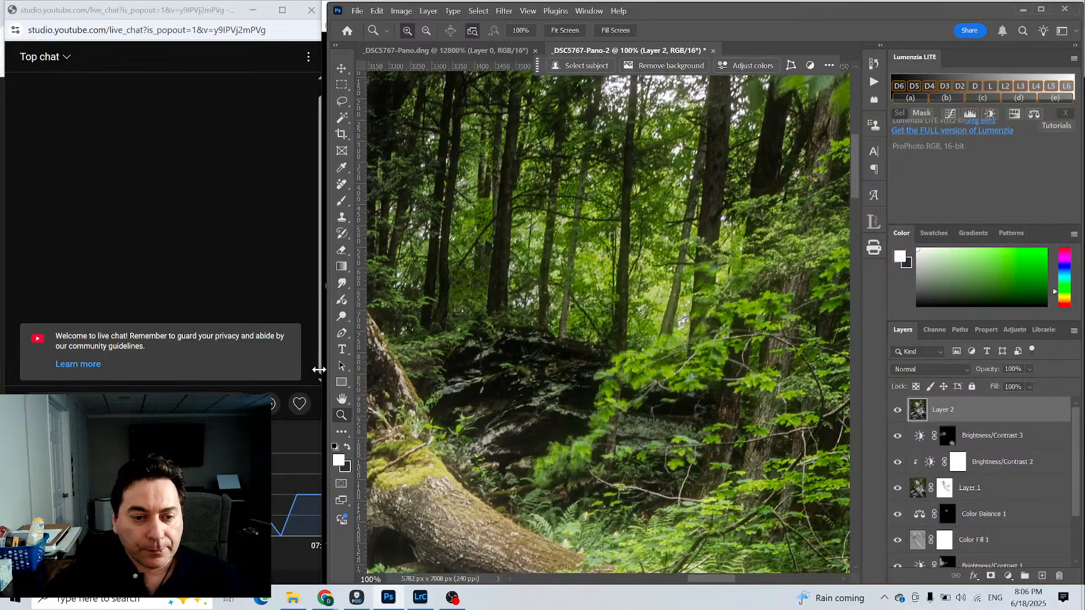
click(342, 401)
drag(624, 243, 626, 323)
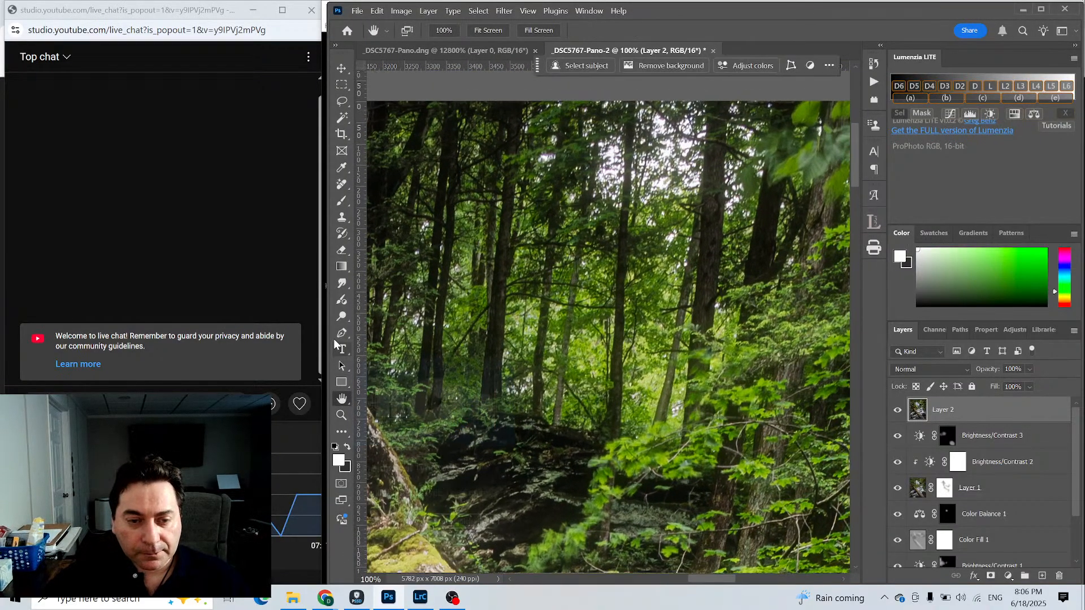
click(347, 221)
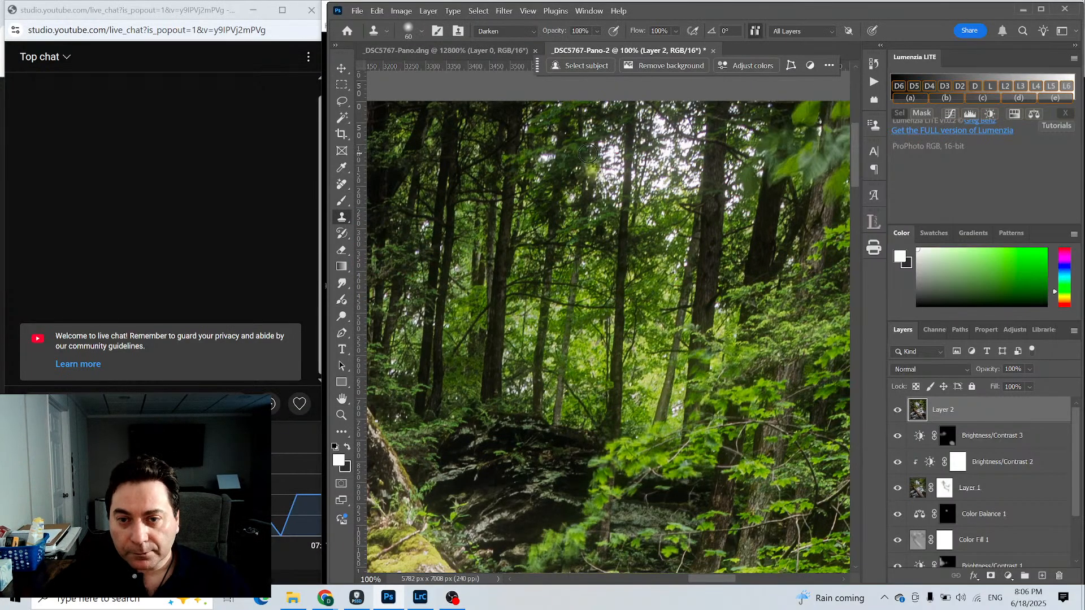
mouse_move(587, 153)
mouse_down()
mouse_move(611, 144)
mouse_move(609, 177)
mouse_up()
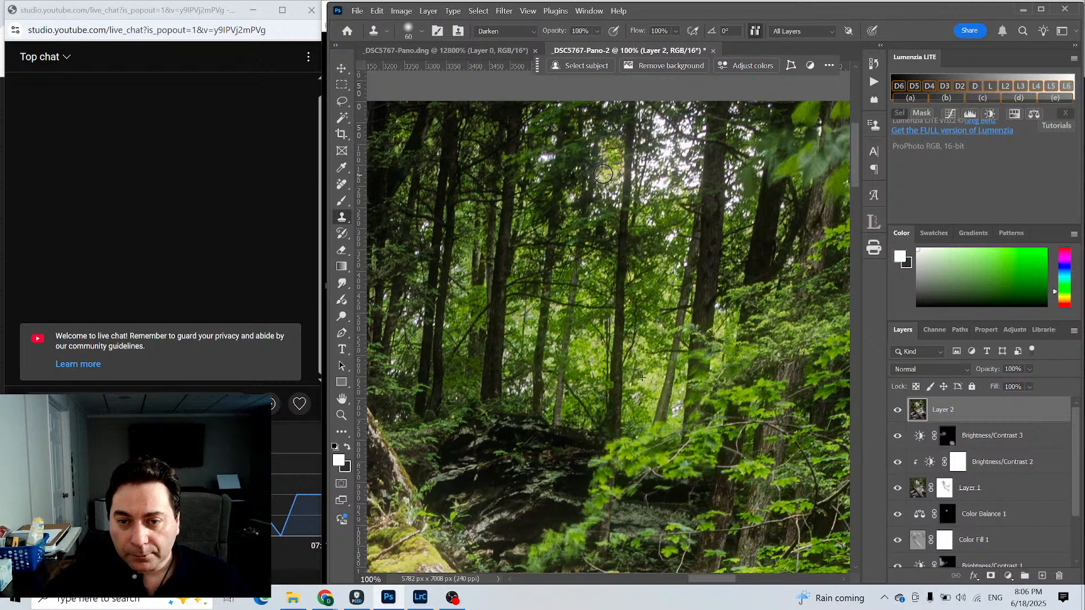
alt+click(598, 267)
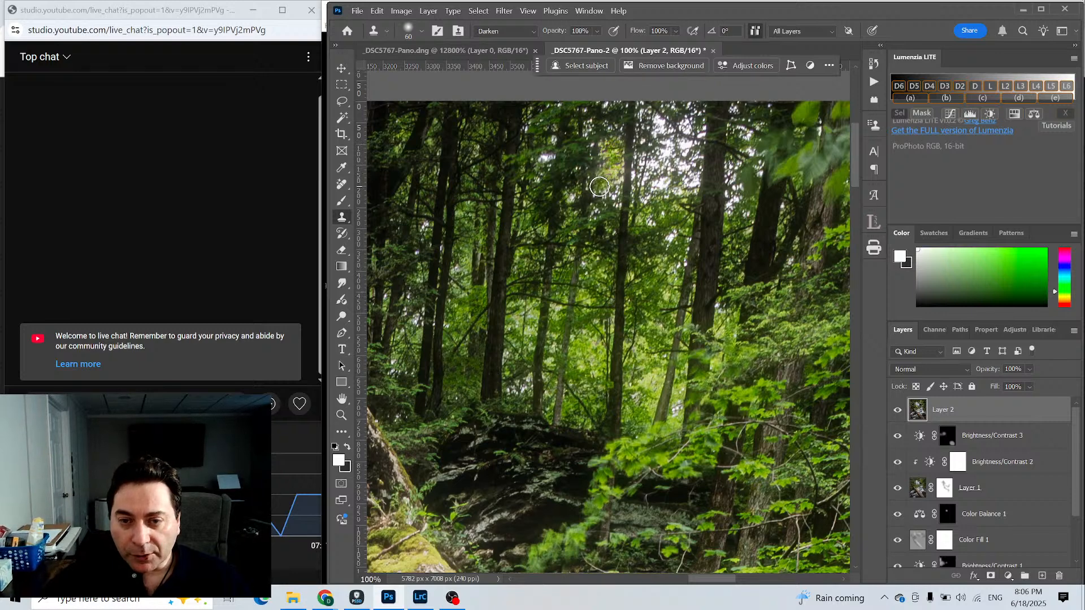
mouse_move(600, 187)
mouse_down()
mouse_move(615, 164)
mouse_move(598, 151)
mouse_move(610, 167)
mouse_up()
alt+click(659, 215)
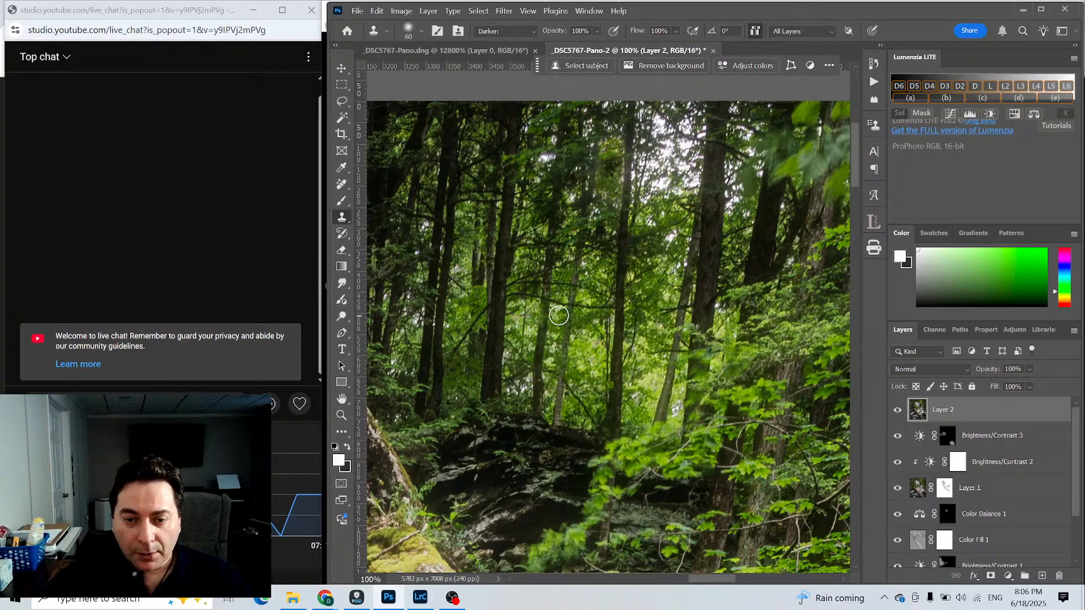
mouse_move(547, 158)
mouse_down()
mouse_move(624, 158)
mouse_move(617, 129)
mouse_move(582, 131)
mouse_up()
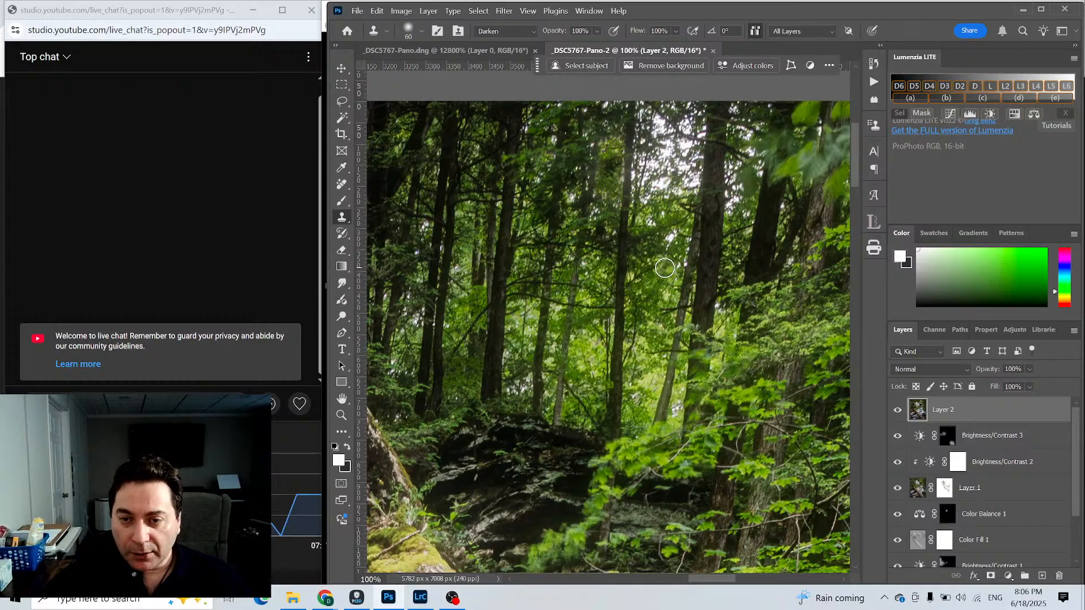
Clone foliage from lower between the trunks over the white sky gap right of the thin central trunk.
alt+click(655, 266)
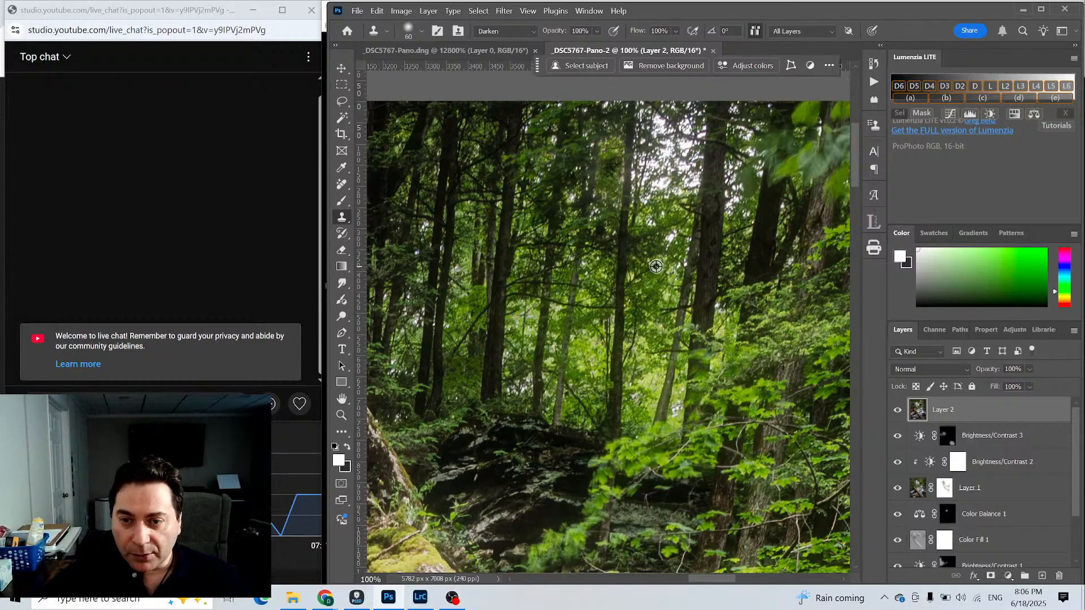
drag(654, 193, 646, 171)
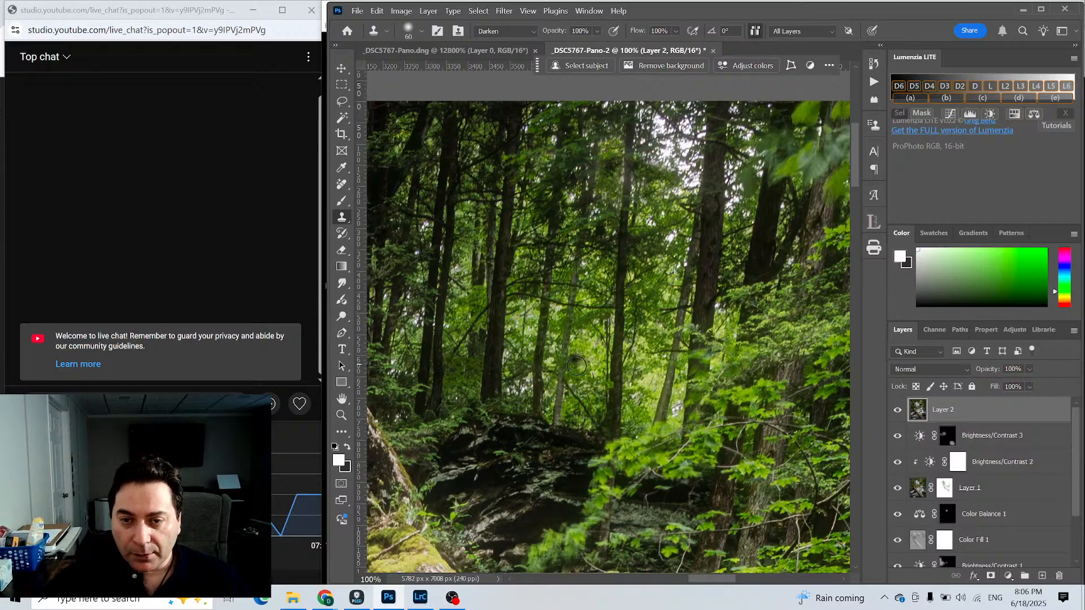
alt+click(650, 328)
mouse_move(648, 151)
mouse_down()
mouse_move(663, 122)
mouse_move(672, 167)
mouse_up()
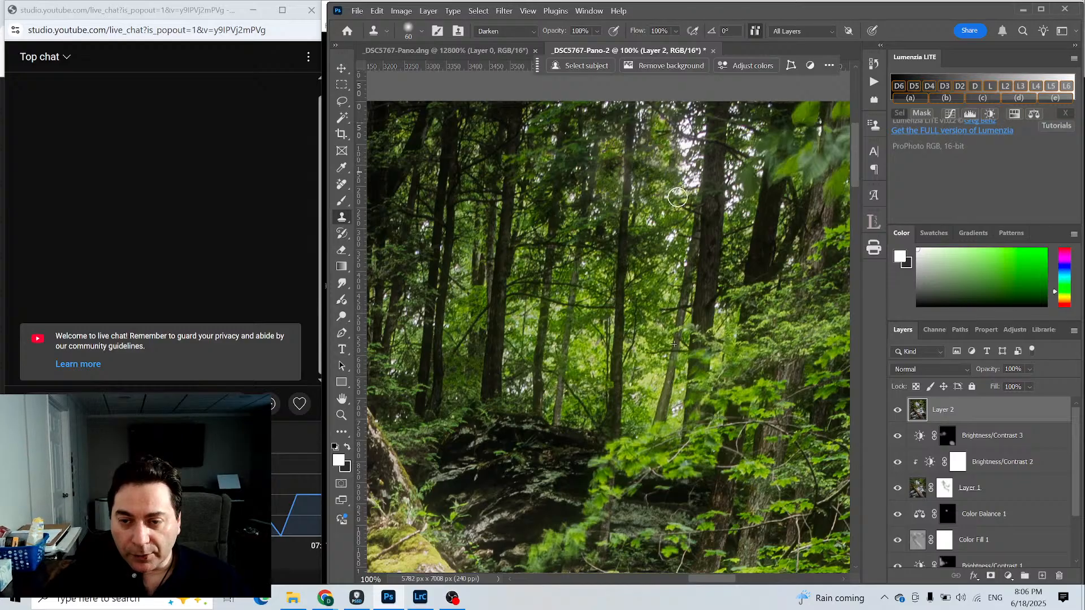
Try cloning foliage over the sky gap along the thick trunk's left edge, and undo the stroke.
alt+click(646, 340)
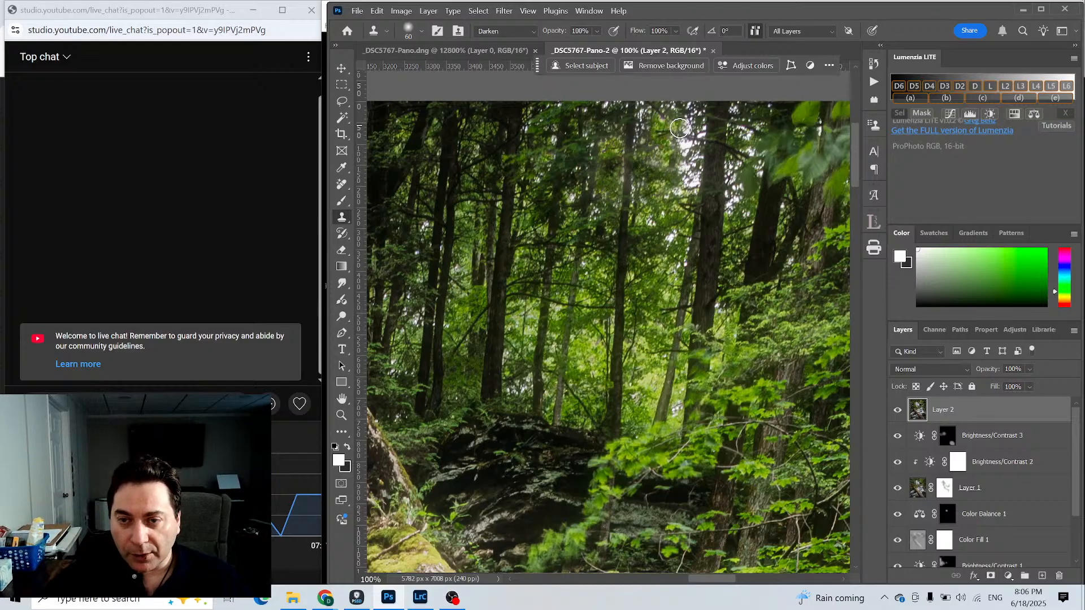
mouse_move(678, 127)
mouse_down()
mouse_move(690, 122)
mouse_move(696, 161)
mouse_up()
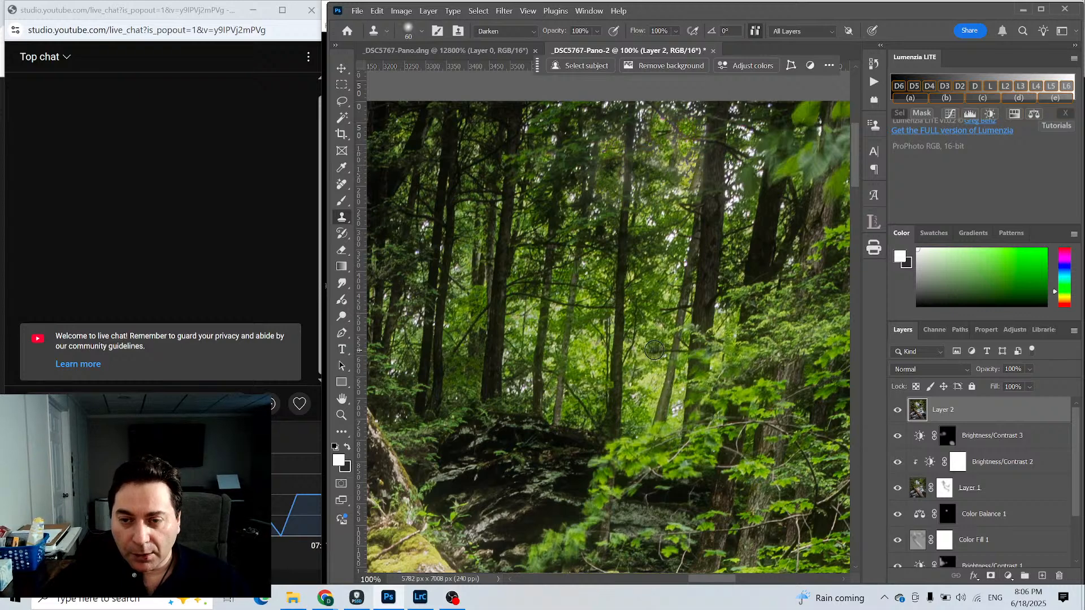
click(377, 11)
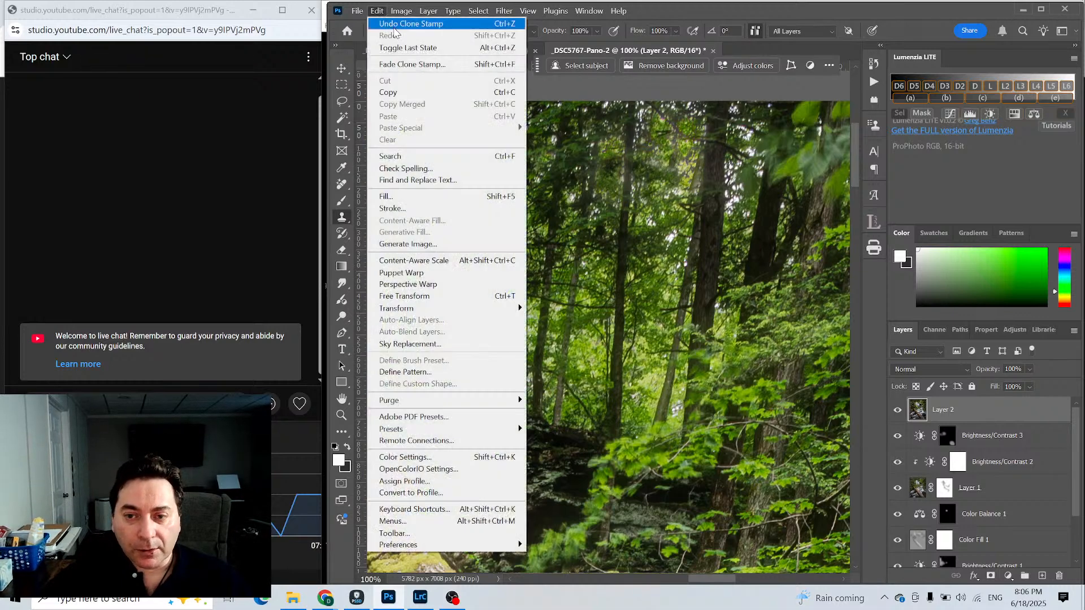
click(394, 24)
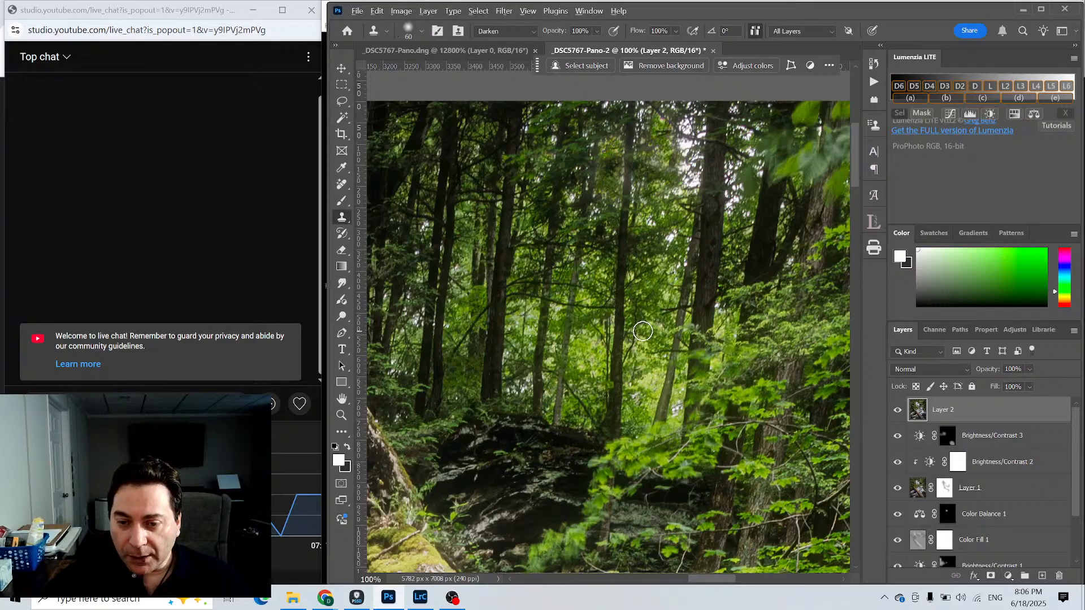
Clone foliage over the bright sky left of the thick trunk and the light spots lower between the two trunks.
drag(688, 226, 691, 147)
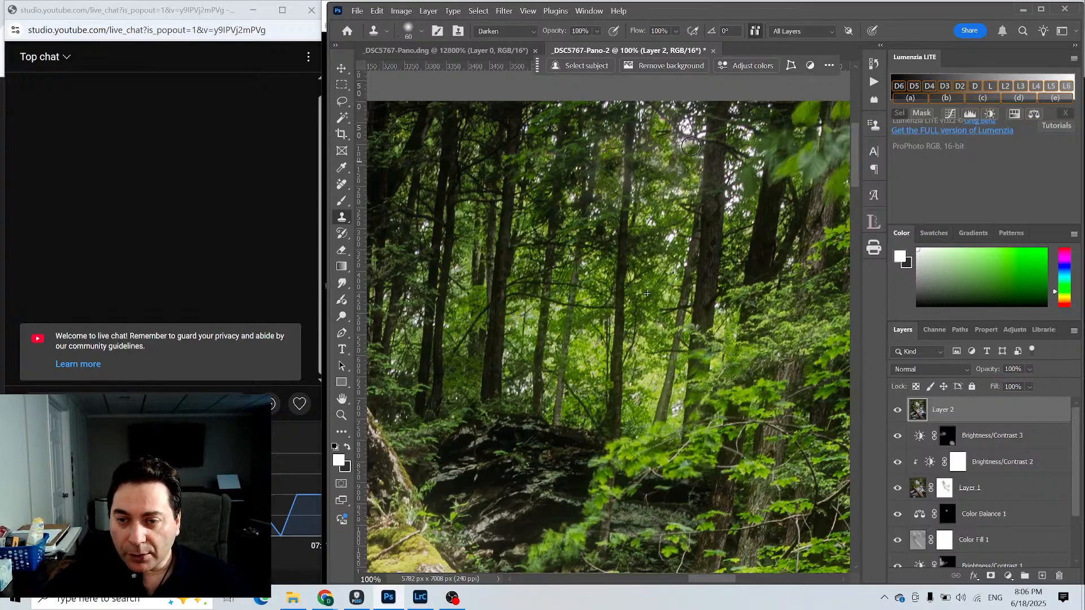
drag(649, 340, 679, 137)
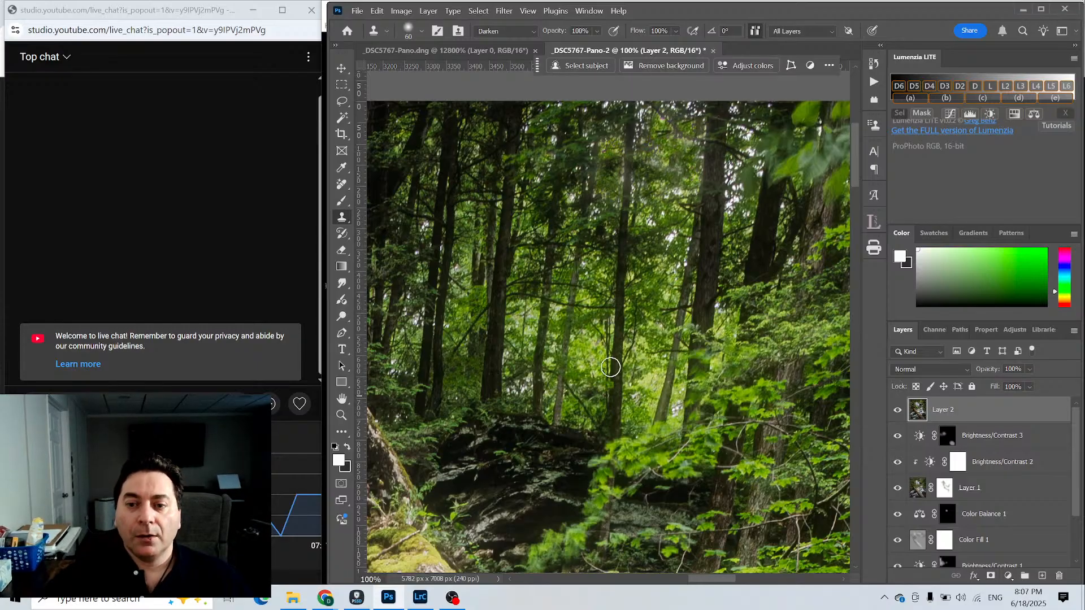
drag(652, 341, 649, 225)
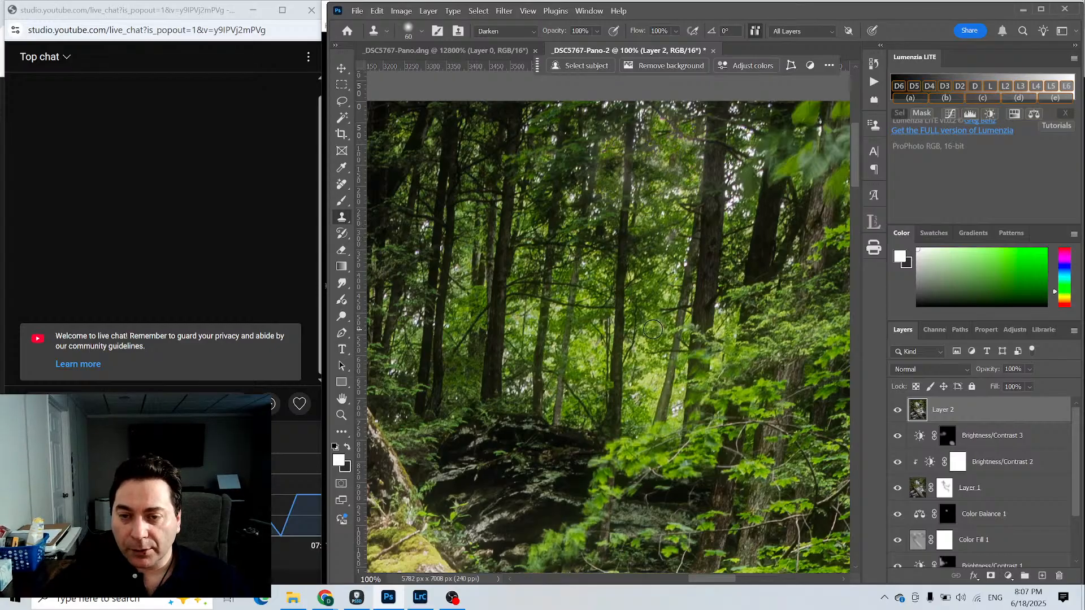
Clone foliage from lower between the trunks over the light spots just right of the thin central trunk, up to the image's upper edge.
alt+click(638, 370)
click(633, 216)
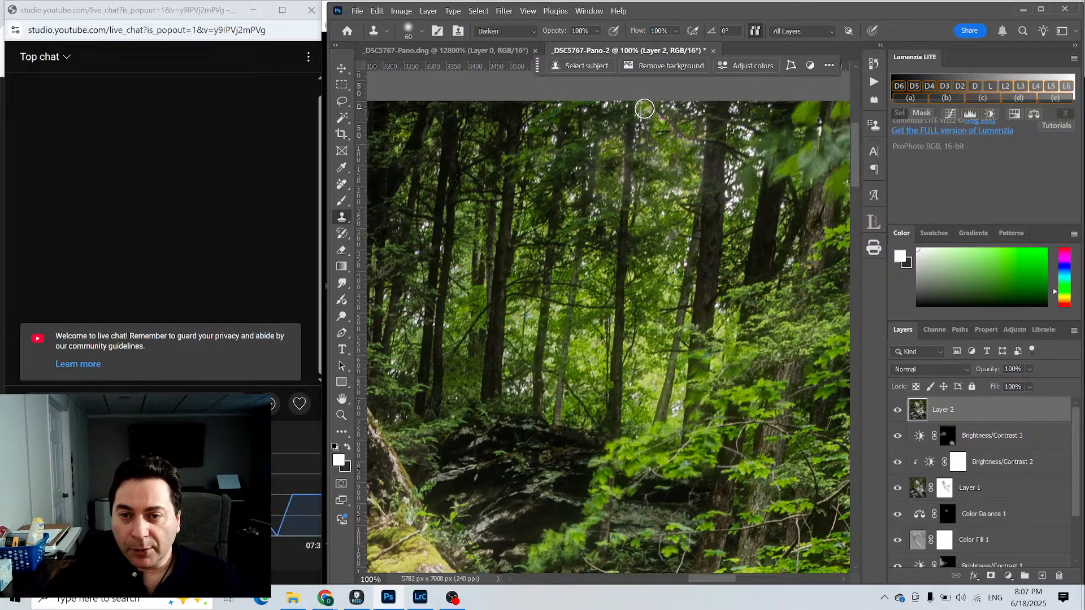
drag(644, 108, 640, 125)
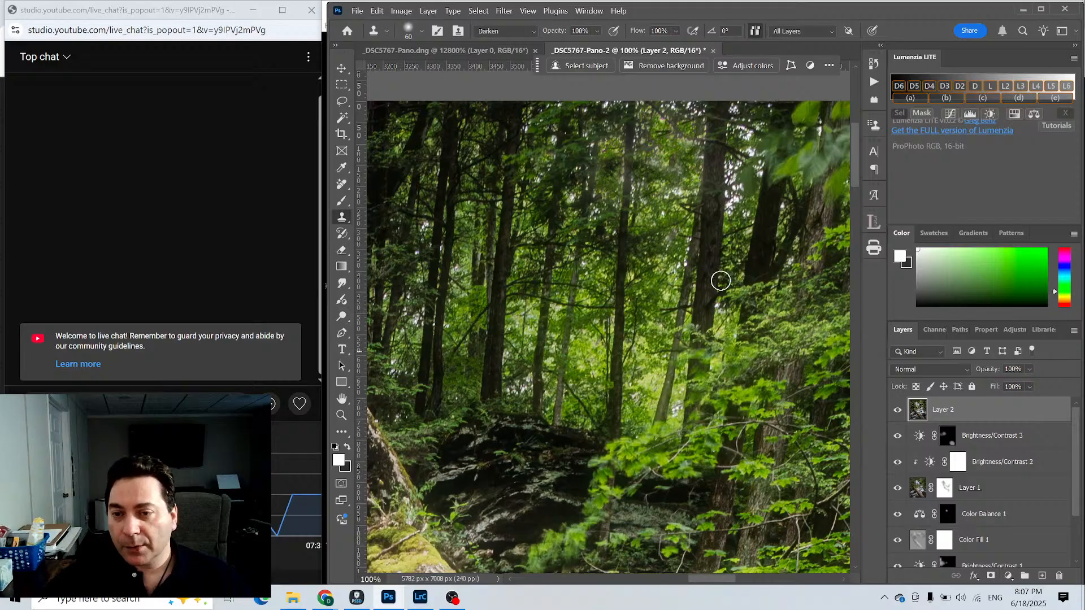
Clone foliage from between the two trunks over the bright sky gaps right of the thick trunk, up to the image's upper edge.
alt+click(647, 312)
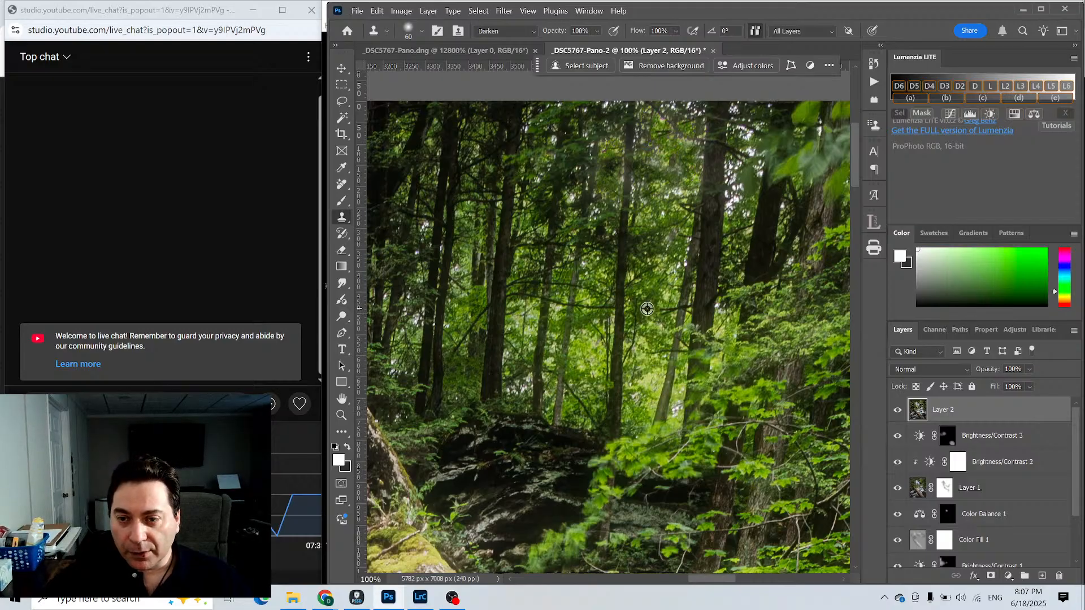
drag(732, 210, 732, 164)
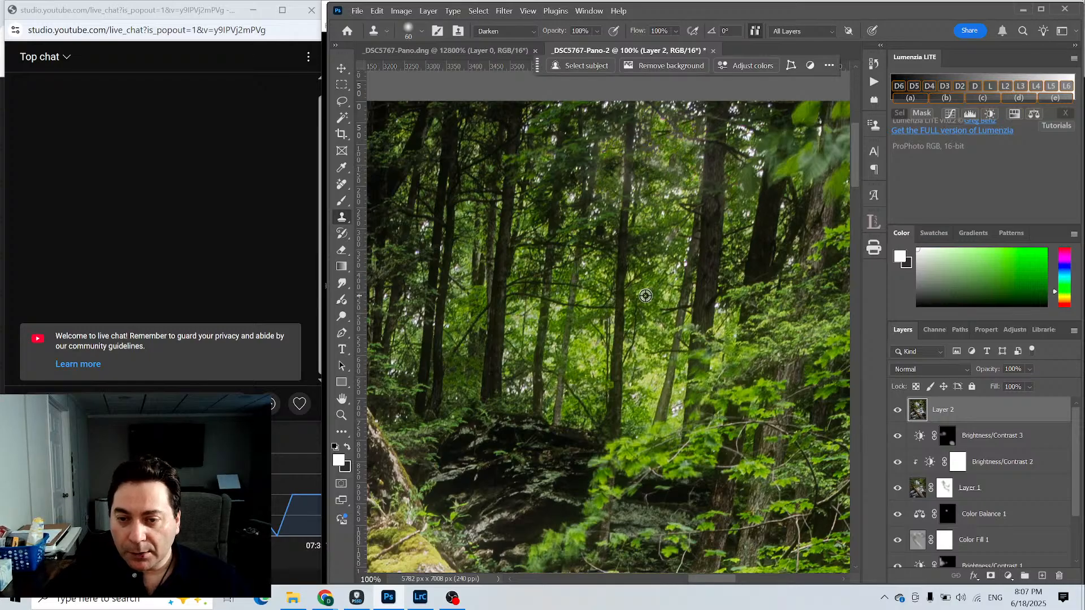
drag(758, 141, 748, 186)
alt+click(644, 296)
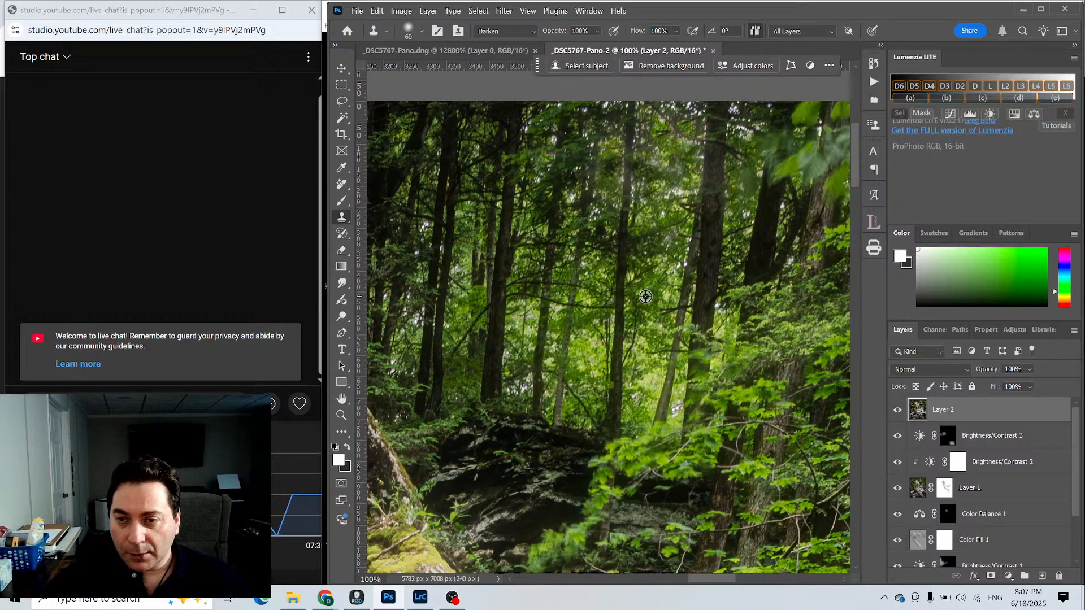
click(741, 128)
drag(741, 129, 734, 106)
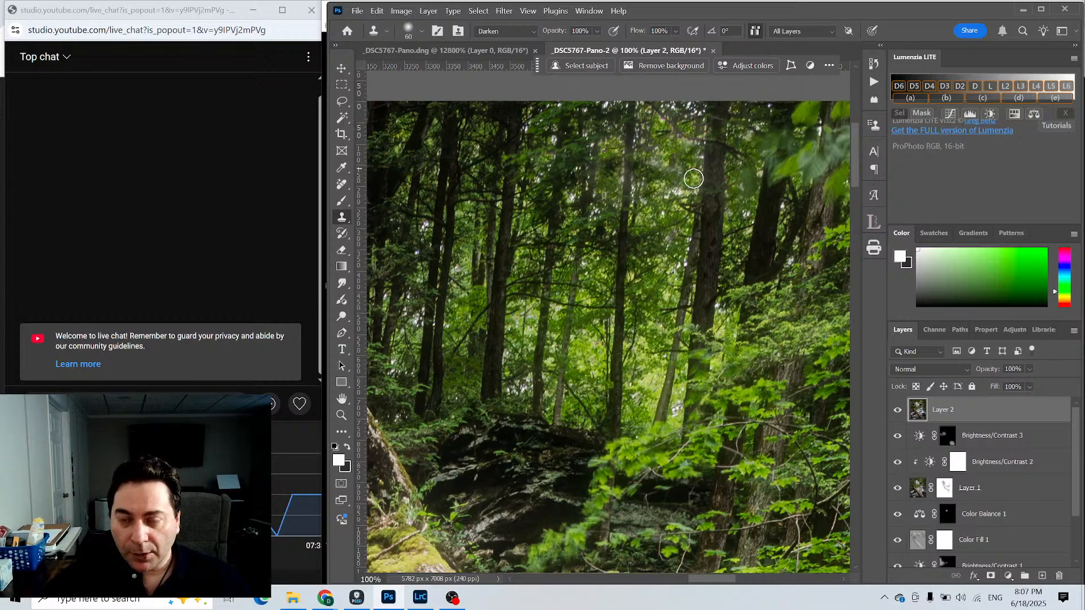
Try cloning foliage over the bright spots along the image's upper edge between the thin and thick trunks, and undo the stroke.
alt+click(648, 288)
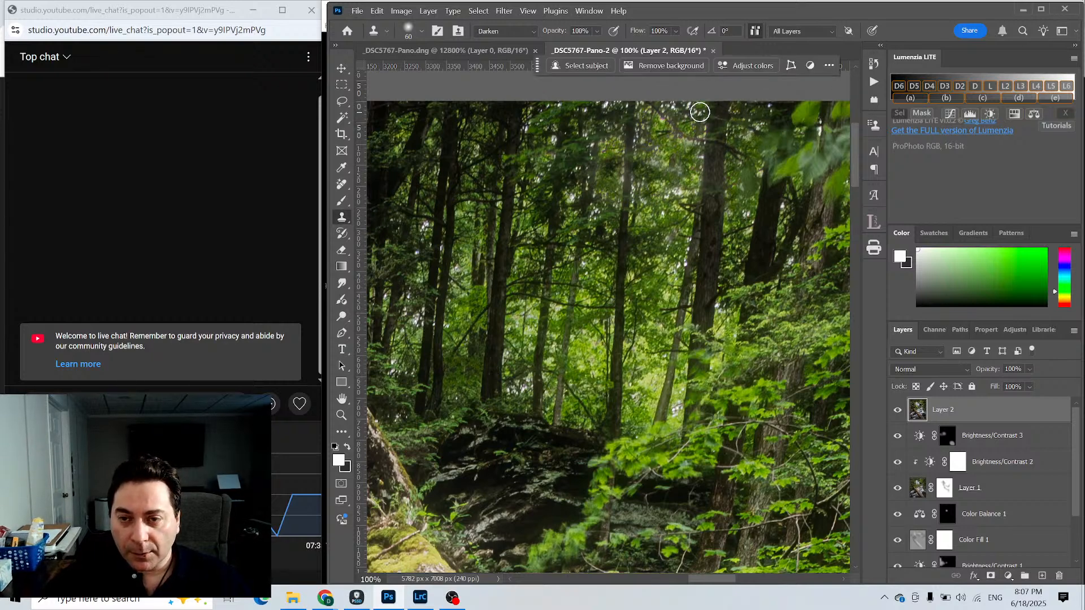
drag(694, 108, 668, 109)
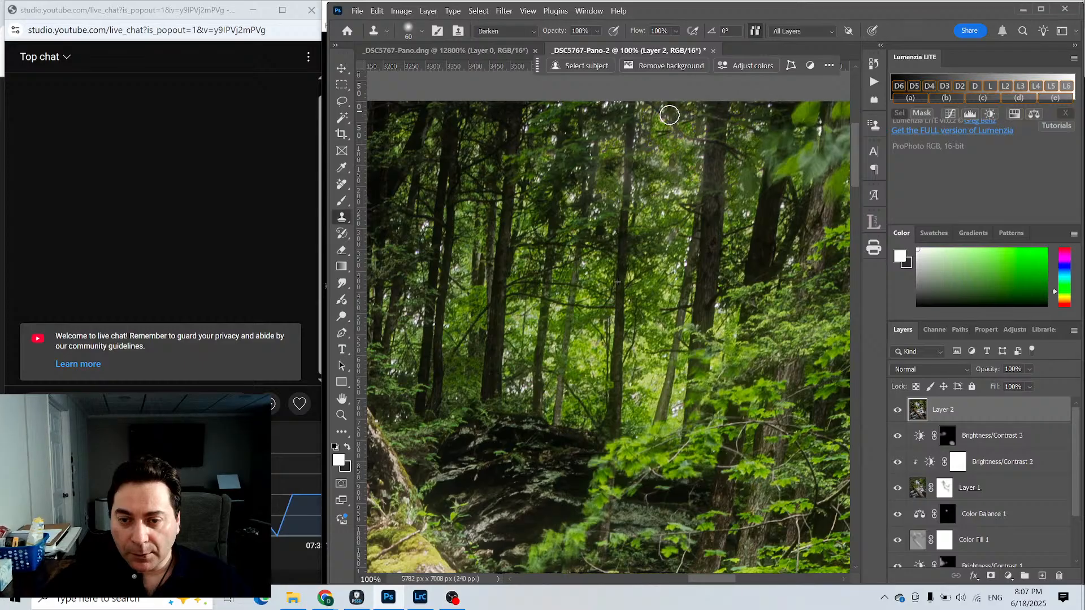
alt+click(675, 259)
click(377, 10)
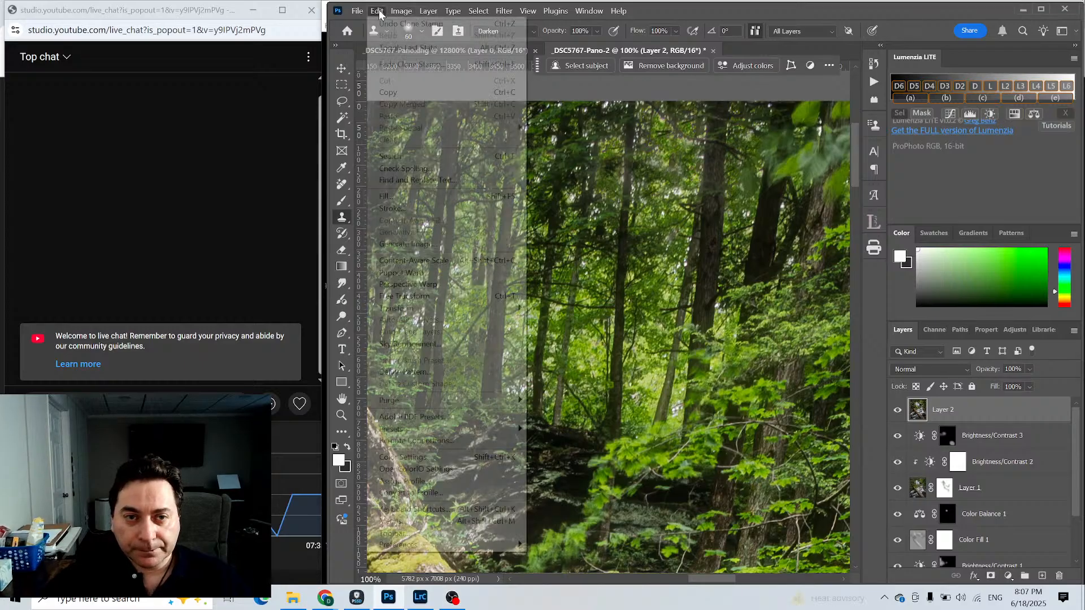
click(401, 23)
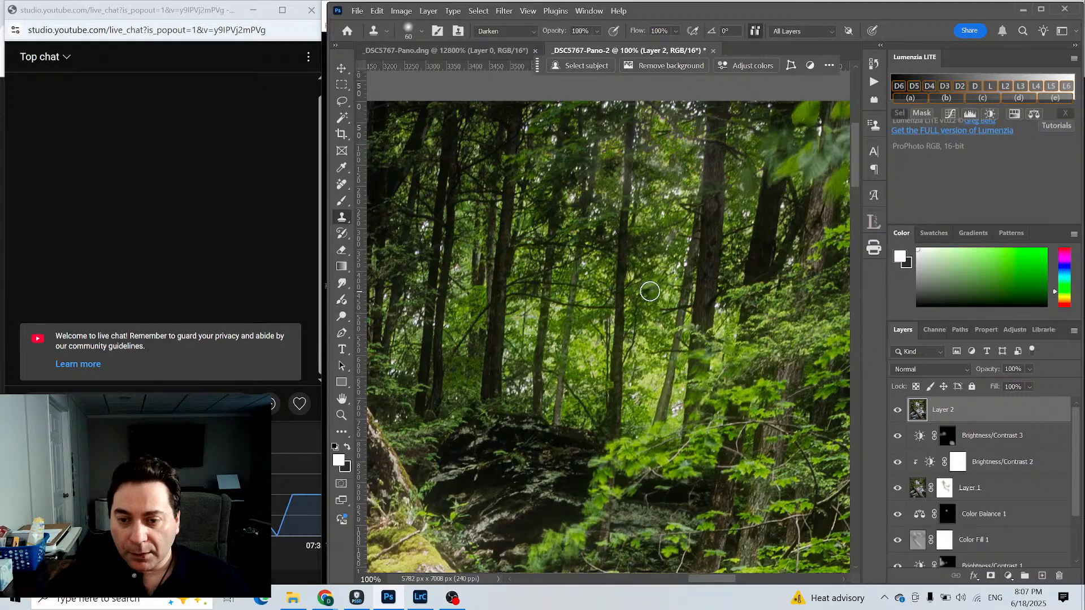
Clone foliage from lower between the trunks over the bright spots at the image's upper edge, left of the thick trunk.
alt+click(649, 295)
mouse_move(675, 111)
mouse_down()
mouse_move(666, 106)
mouse_move(696, 113)
mouse_up()
alt+click(654, 281)
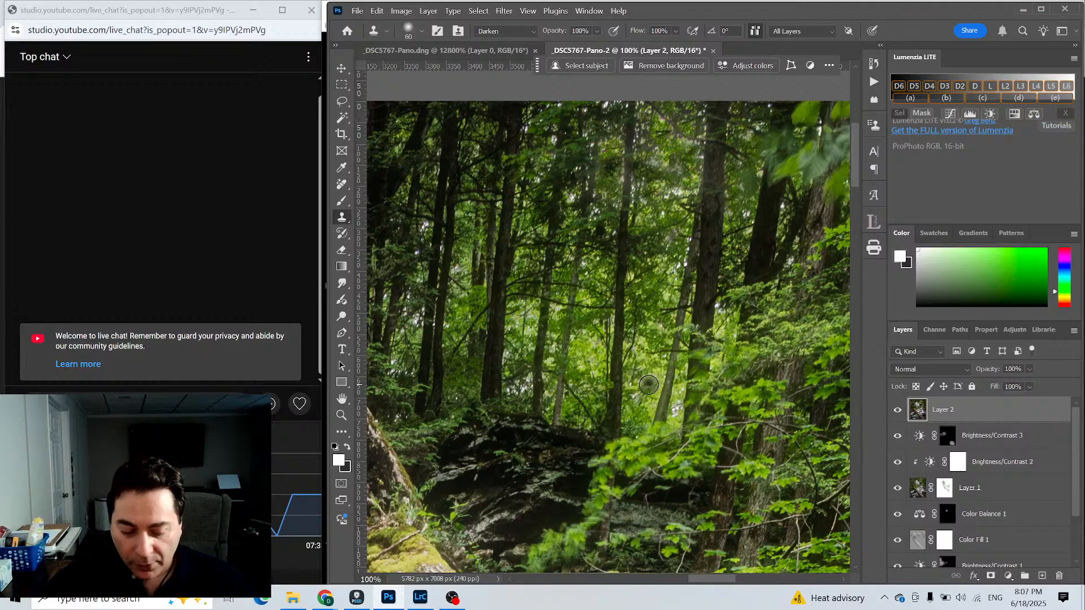
alt+click(649, 385)
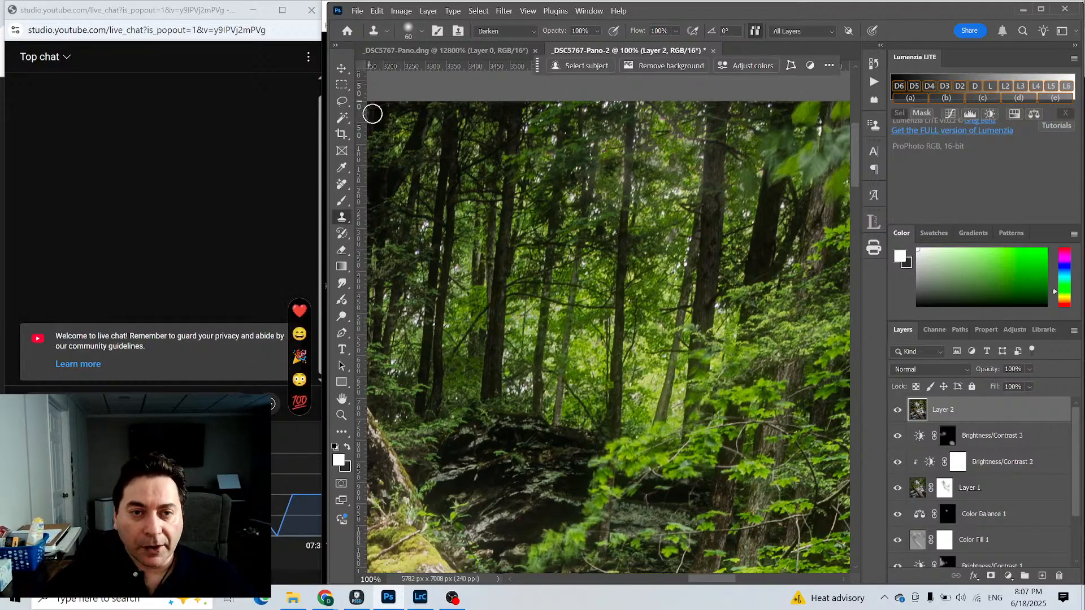
At 100% zoom near the panorama's upper-right corner, clone dark foliage from below over the large bright sky gap at the upper edge.
click(342, 416)
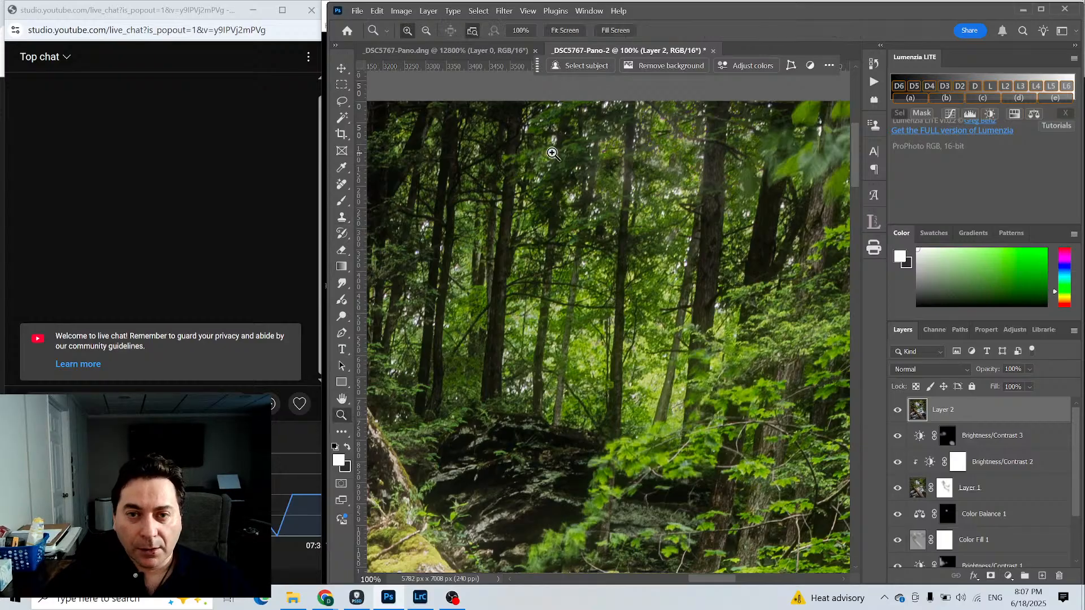
click(575, 27)
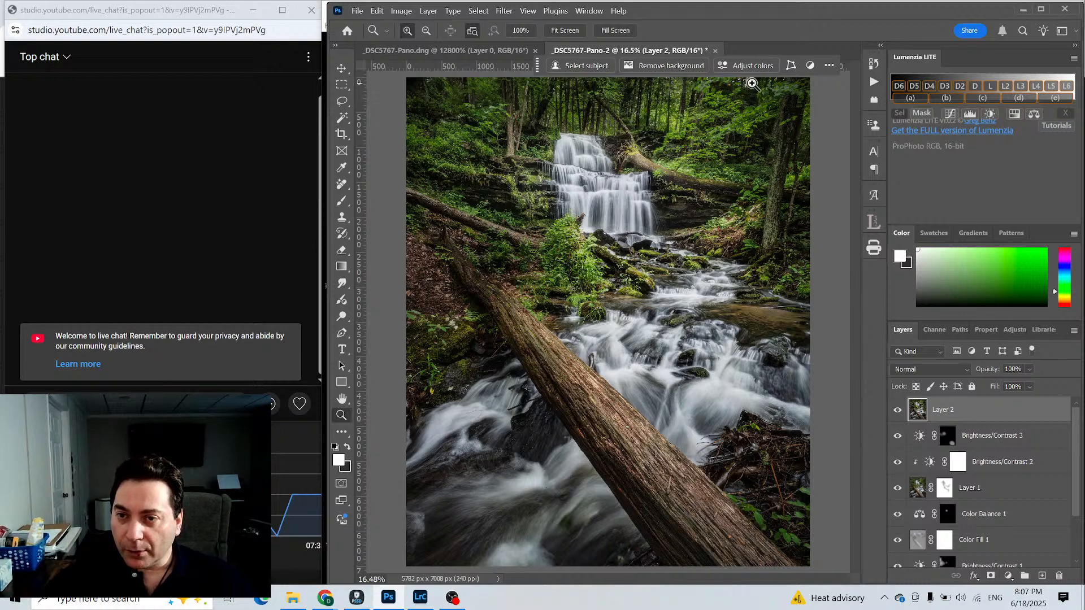
click(746, 82)
click(606, 315)
click(605, 314)
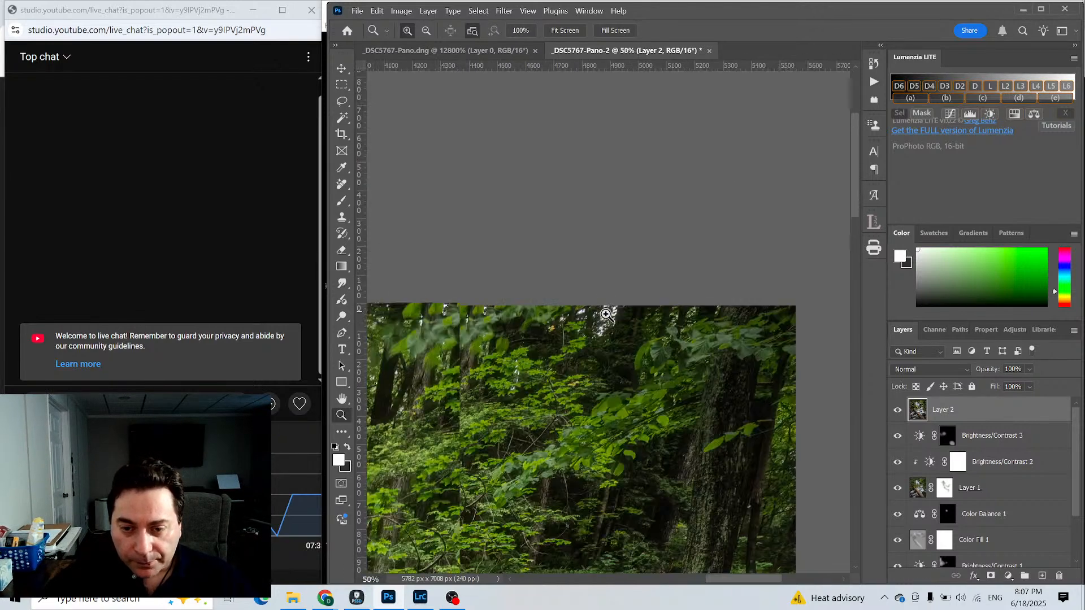
click(606, 314)
click(606, 314)
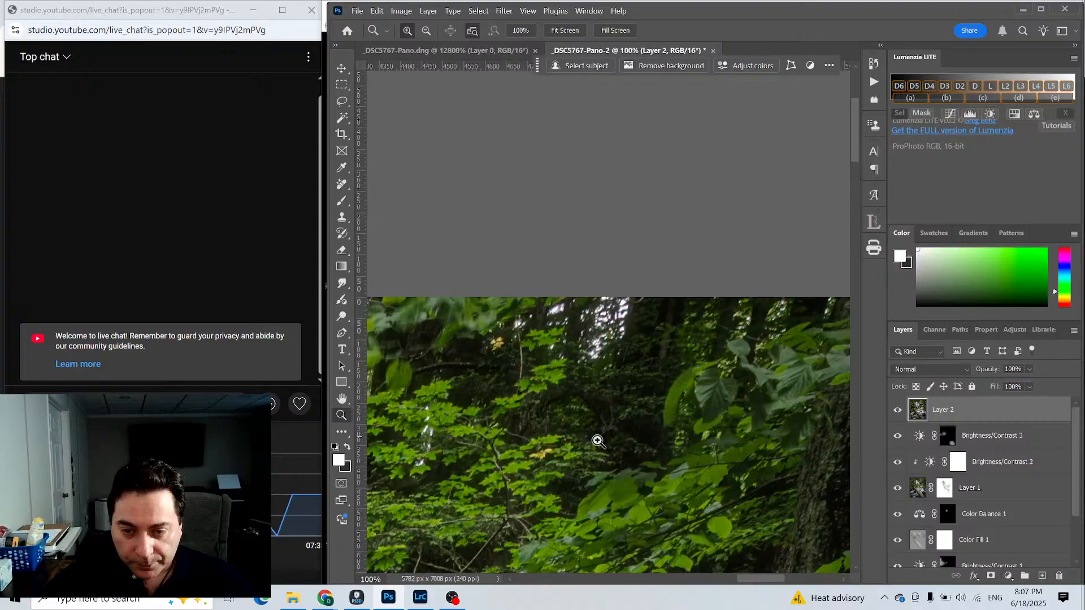
click(342, 218)
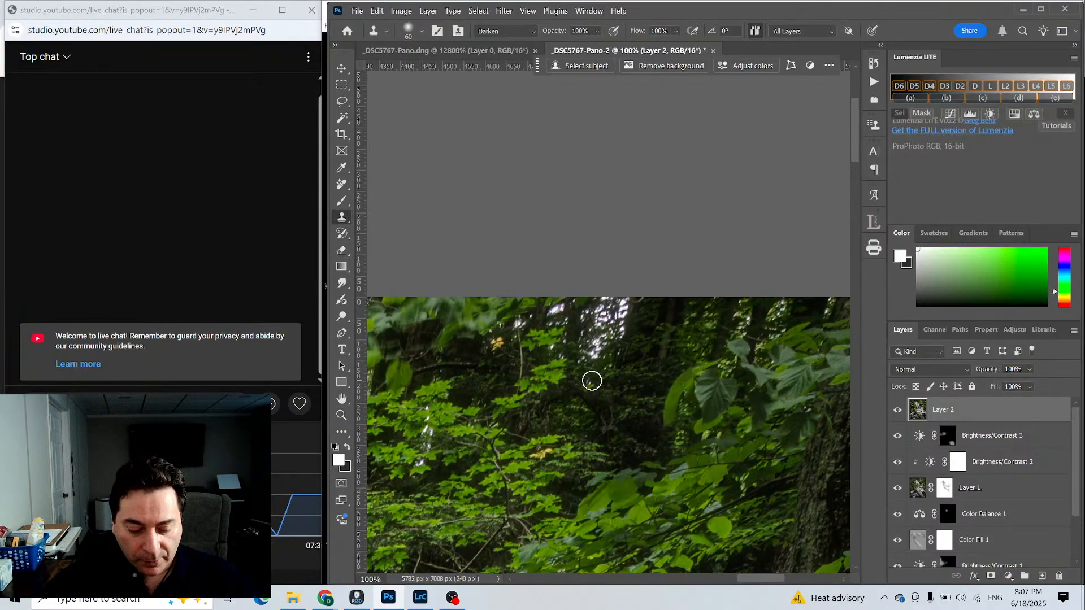
alt+click(591, 381)
mouse_move(596, 354)
mouse_down()
mouse_move(588, 345)
mouse_move(619, 333)
mouse_move(593, 303)
mouse_move(612, 300)
mouse_move(618, 327)
mouse_move(601, 320)
mouse_up()
alt+click(603, 384)
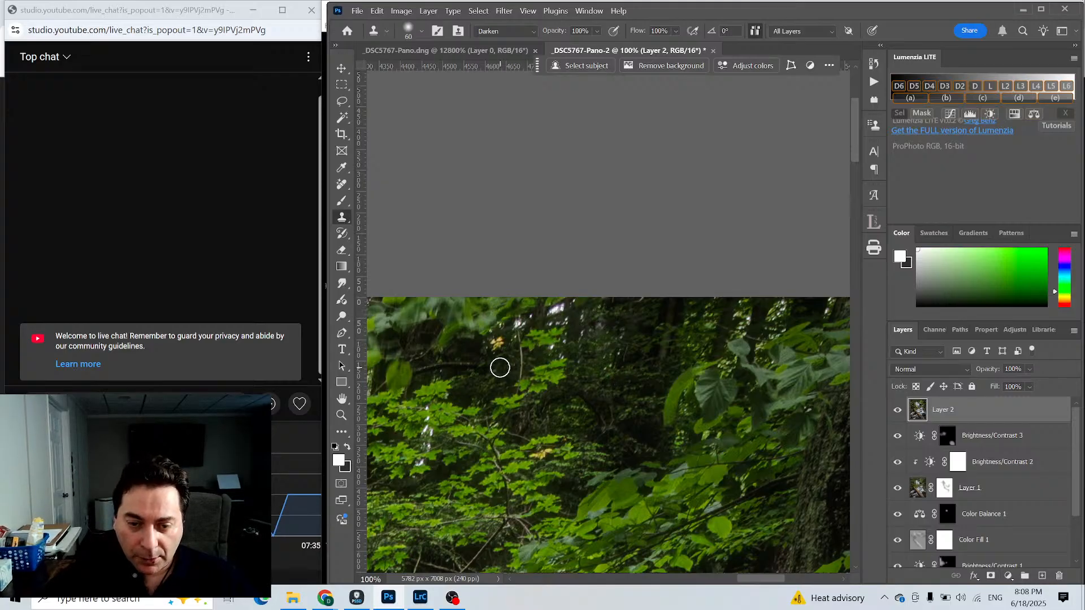
Clone dark foliage over the smaller sky gap left of the large one near the upper-right corner, and view the whole image.
alt+click(499, 368)
drag(554, 322, 562, 308)
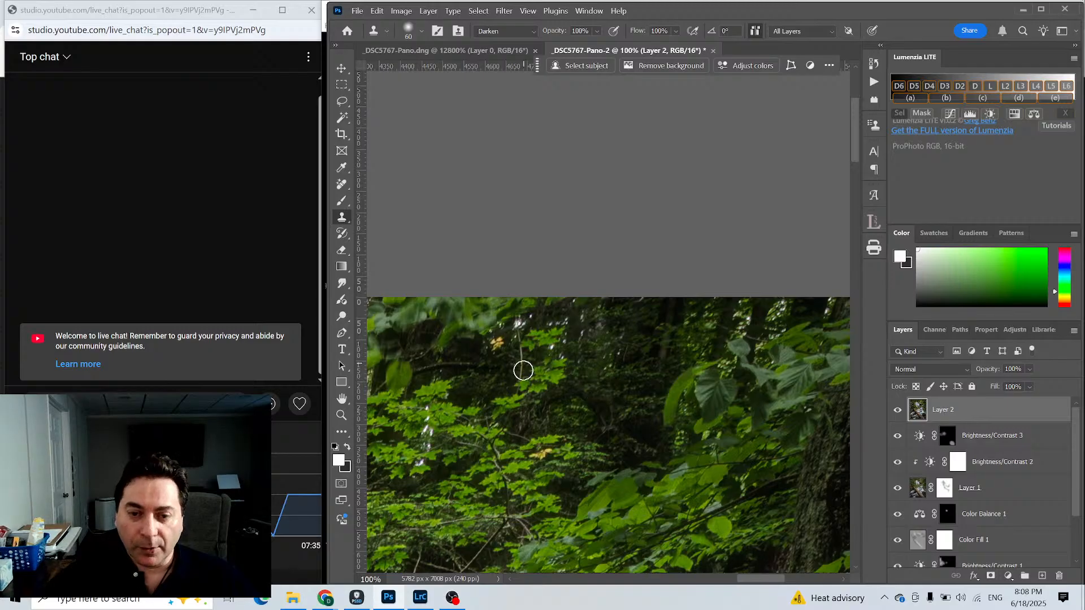
click(341, 415)
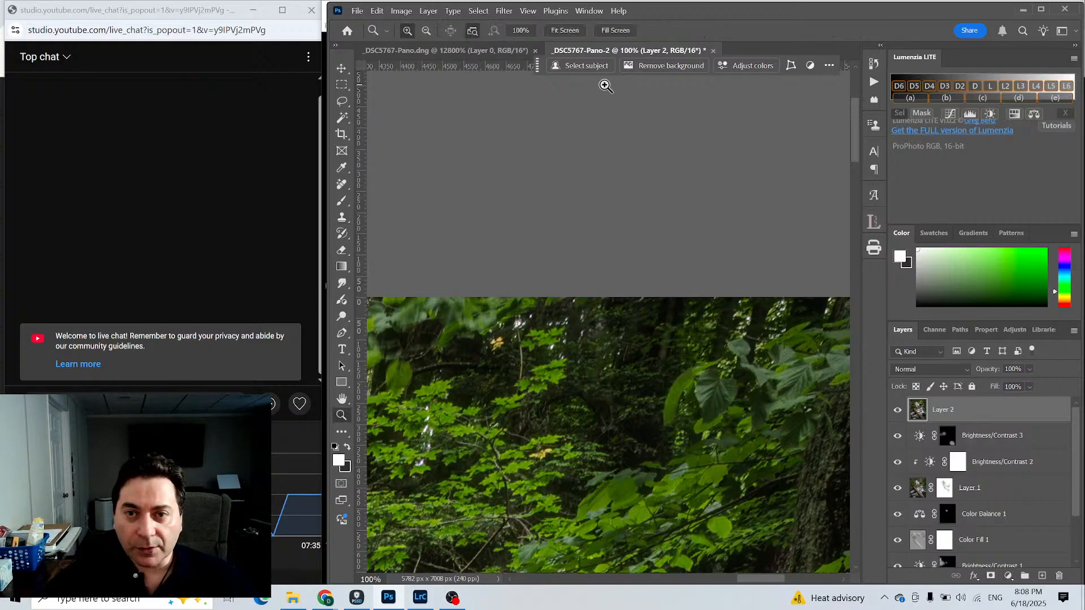
click(568, 32)
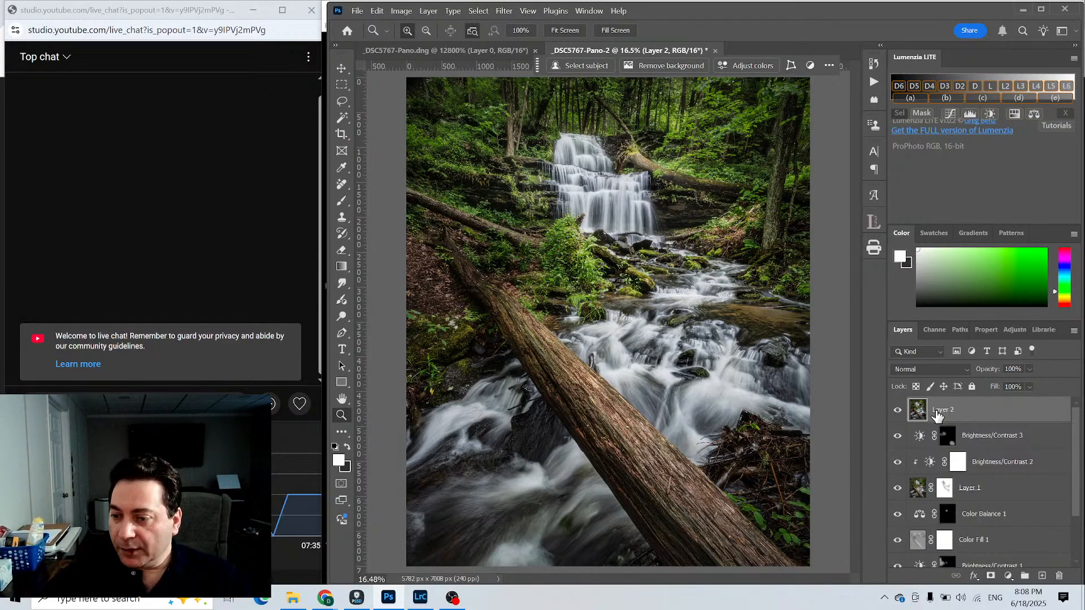
Convert Layer 2 to a smart object.
right_click(938, 414)
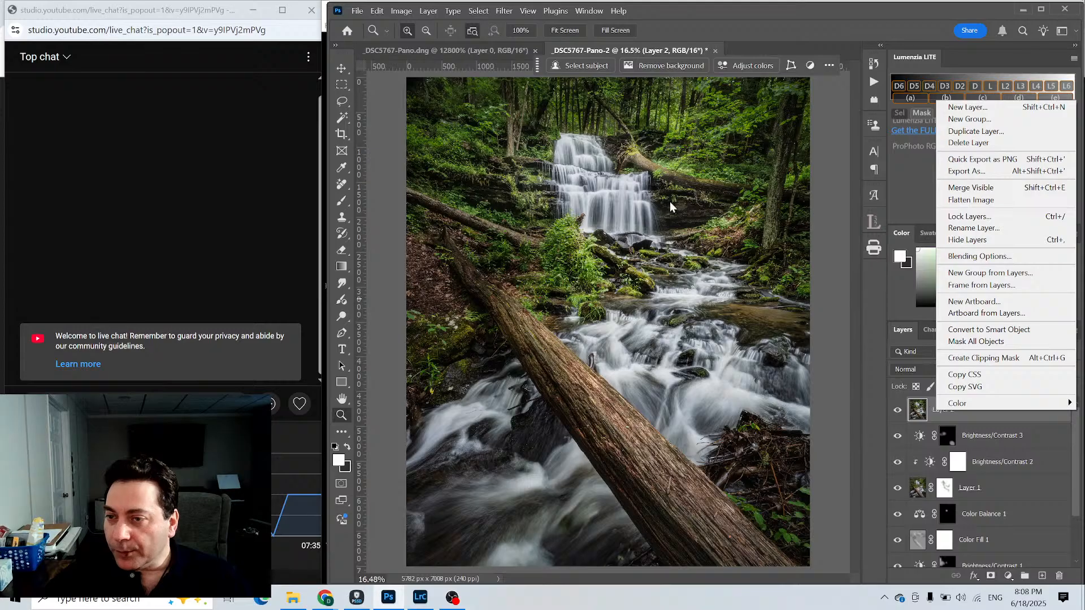
click(455, 14)
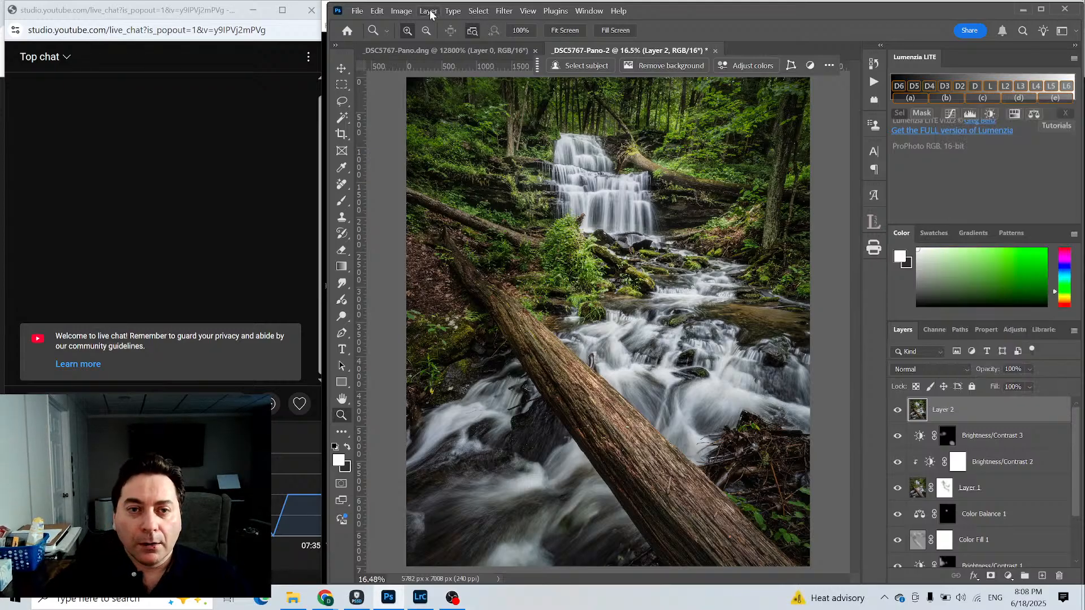
click(429, 11)
mouse_move(461, 251)
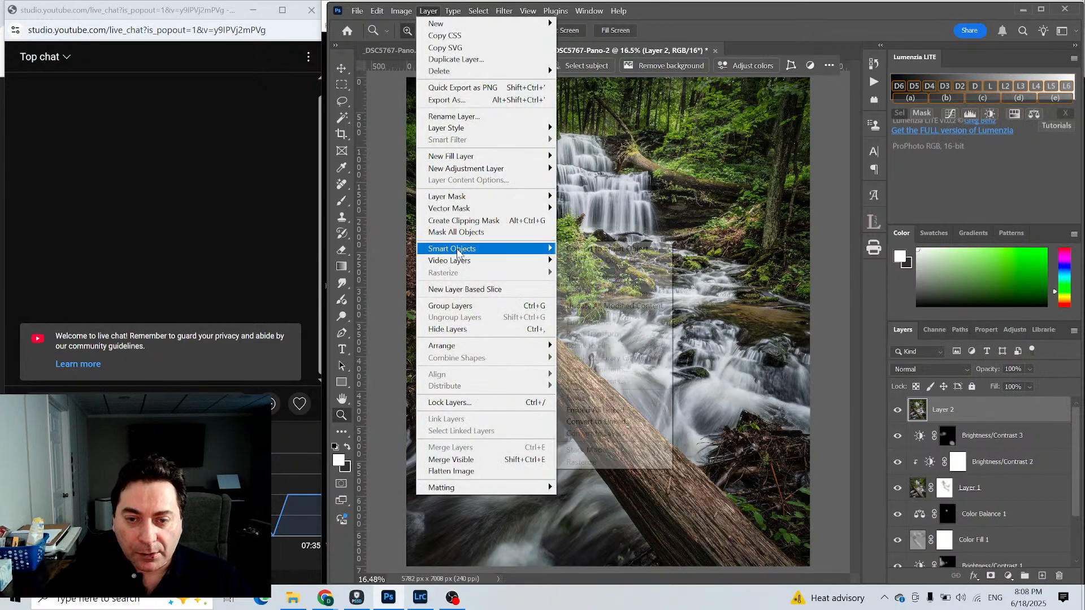
click(598, 250)
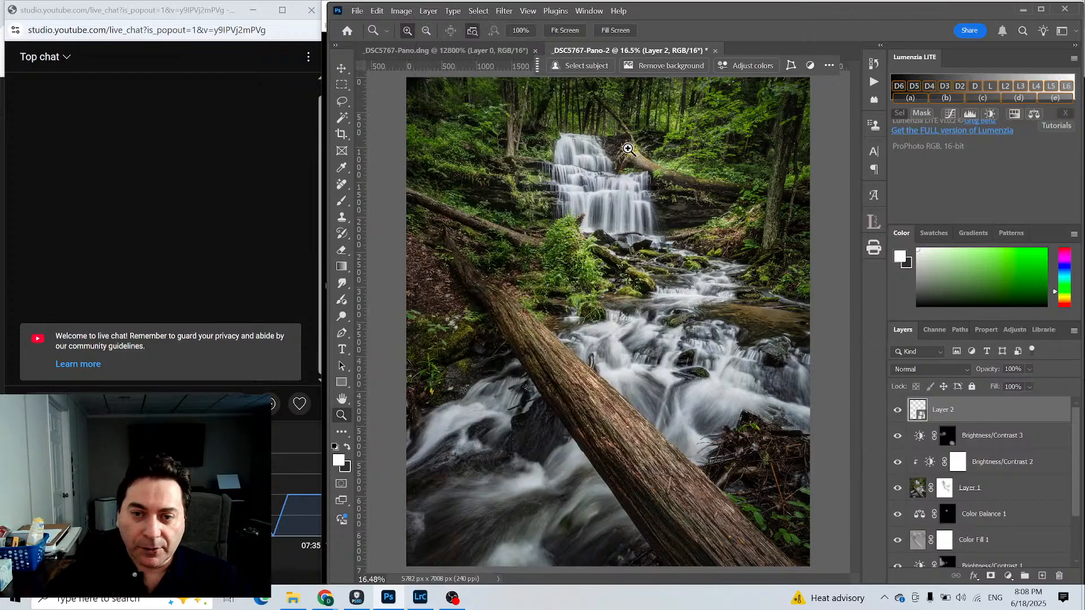
Try to open the Camera Raw Filter on the Layer 2 smart object, dismissing any error dialogs.
click(503, 12)
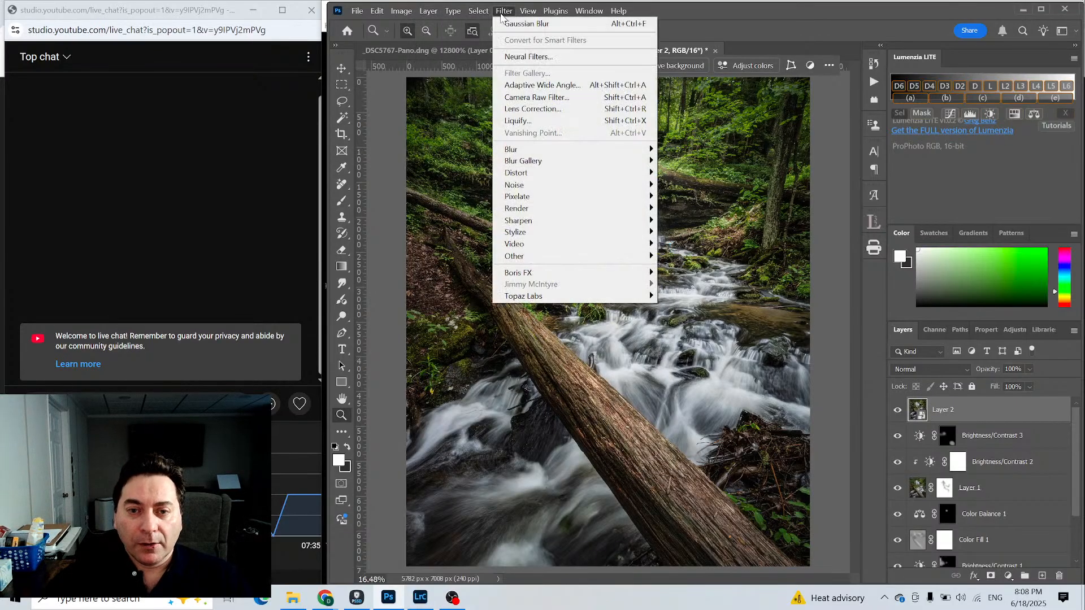
click(536, 94)
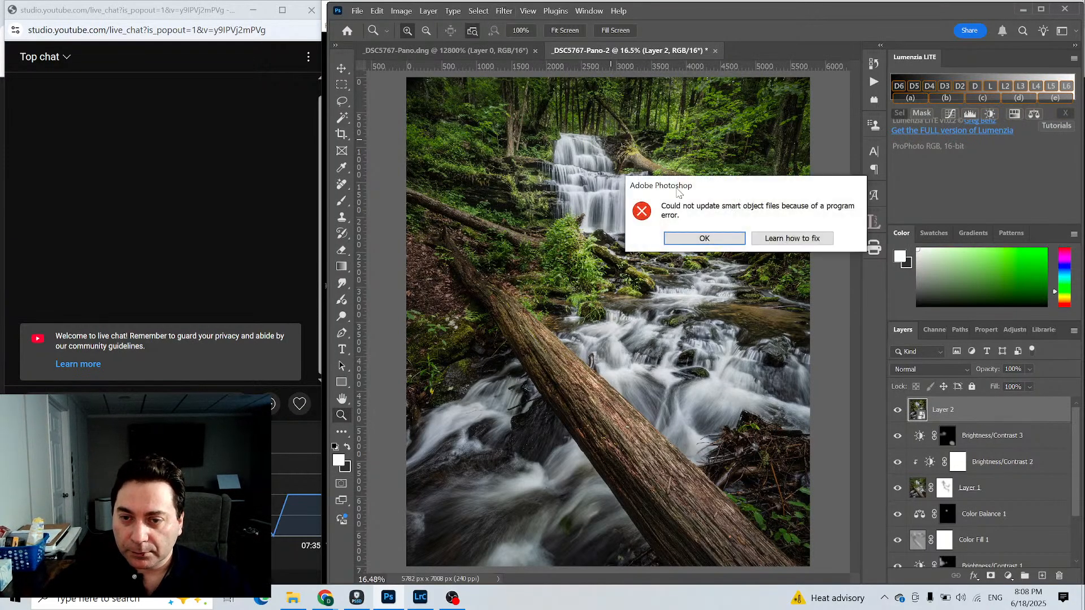
click(702, 241)
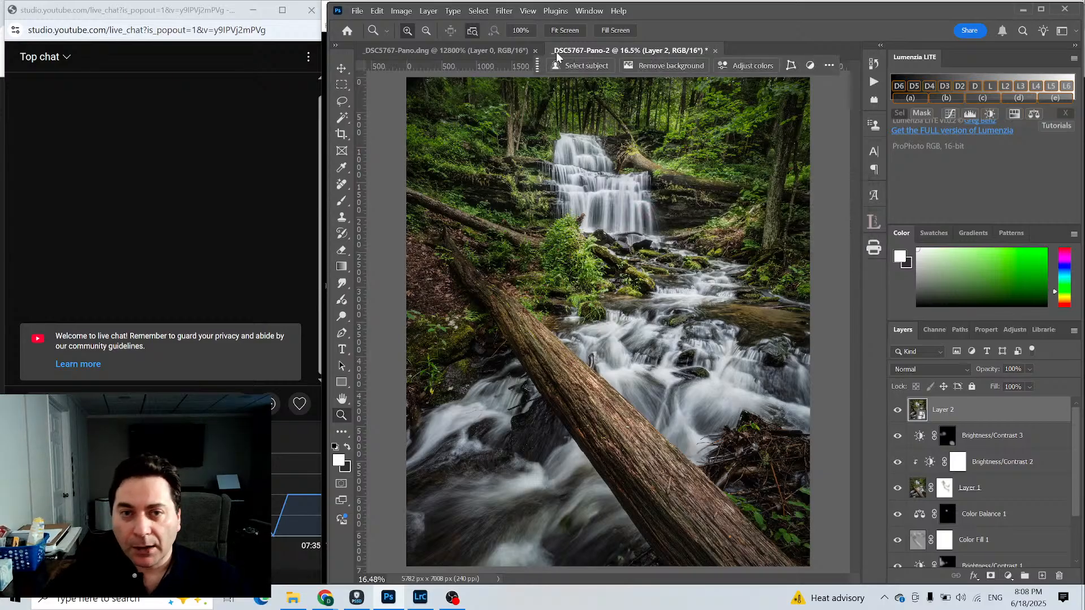
click(497, 11)
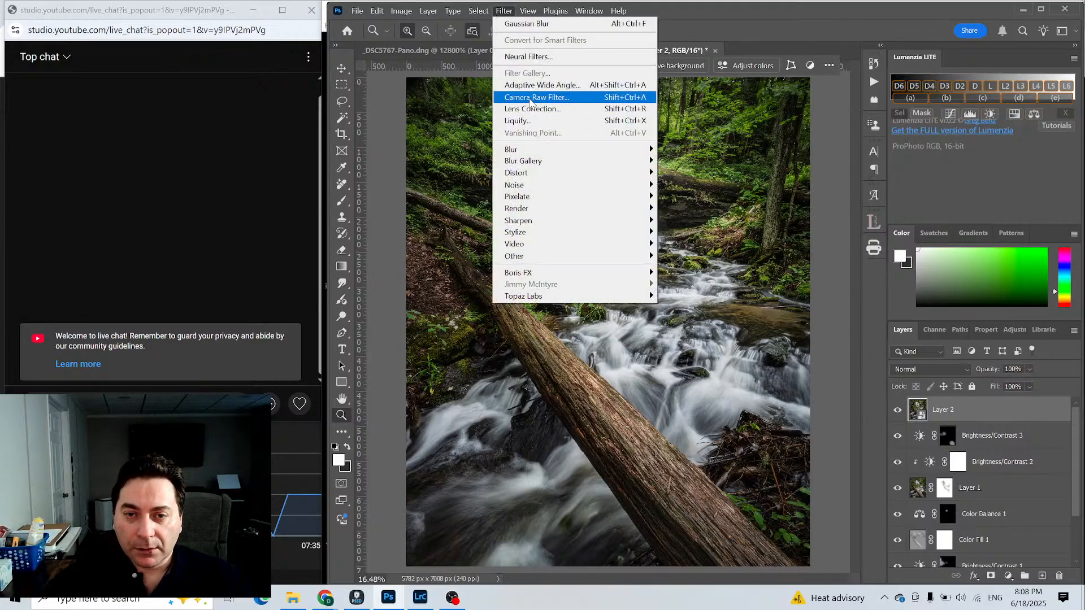
click(529, 94)
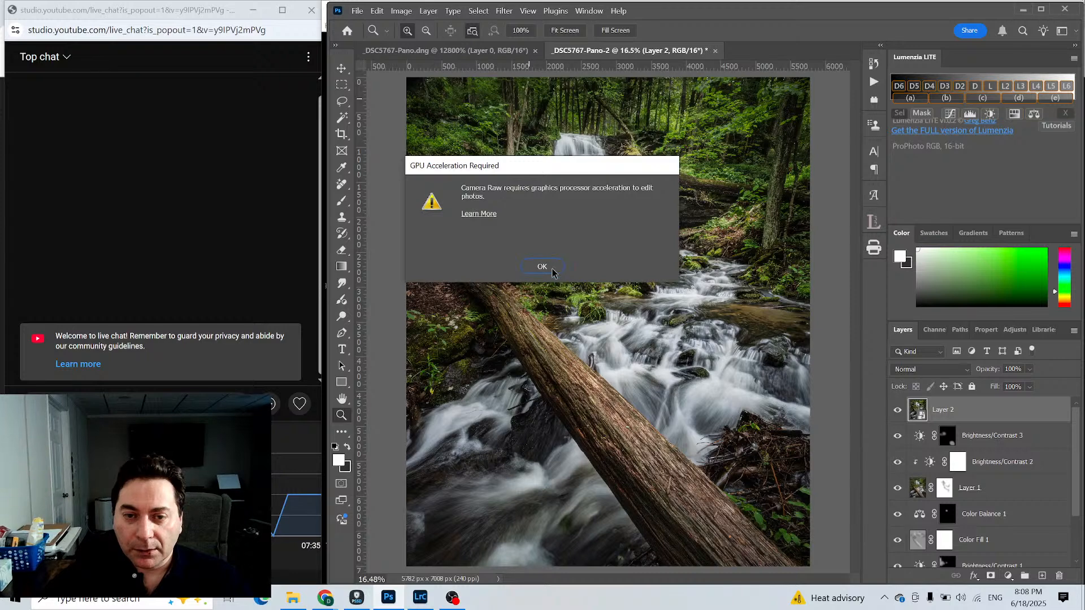
click(542, 266)
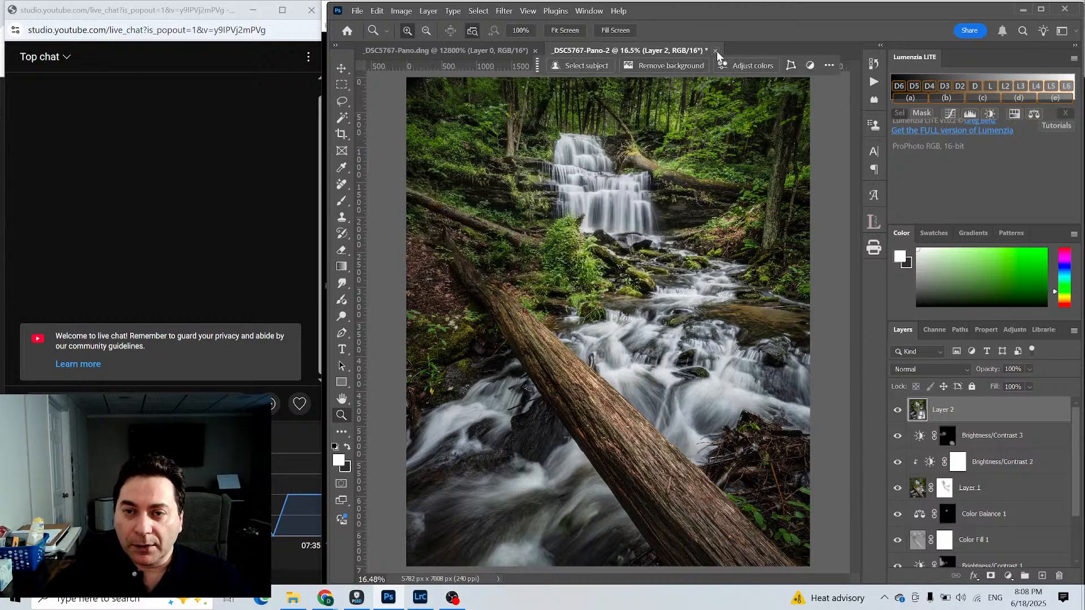
Close _DSC5767-Pano.dng without saving, and close _DSC5767-Pano-2 with its changes saved.
click(535, 51)
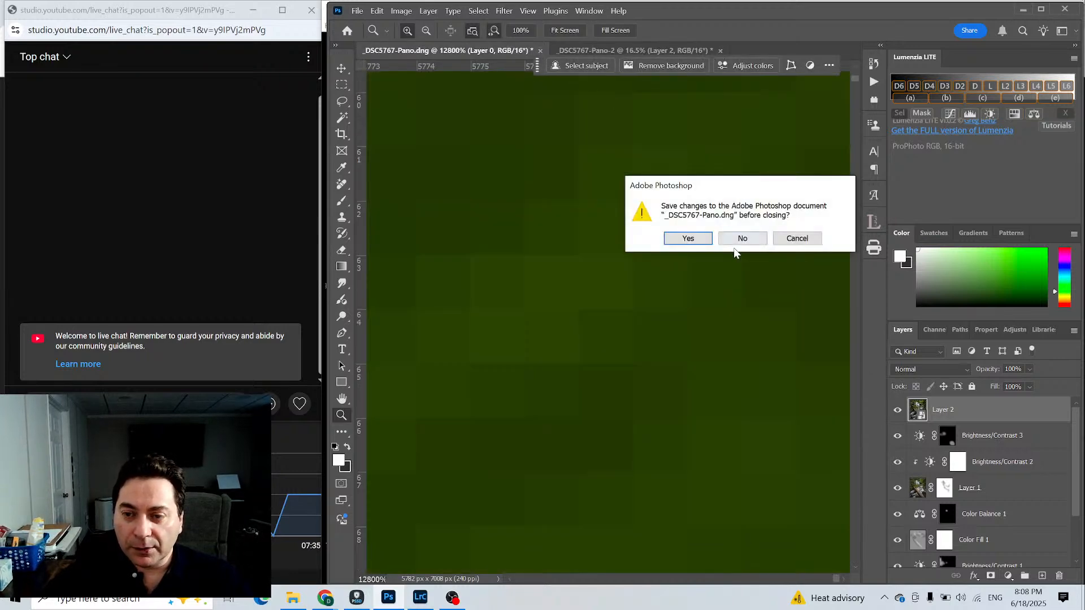
click(738, 237)
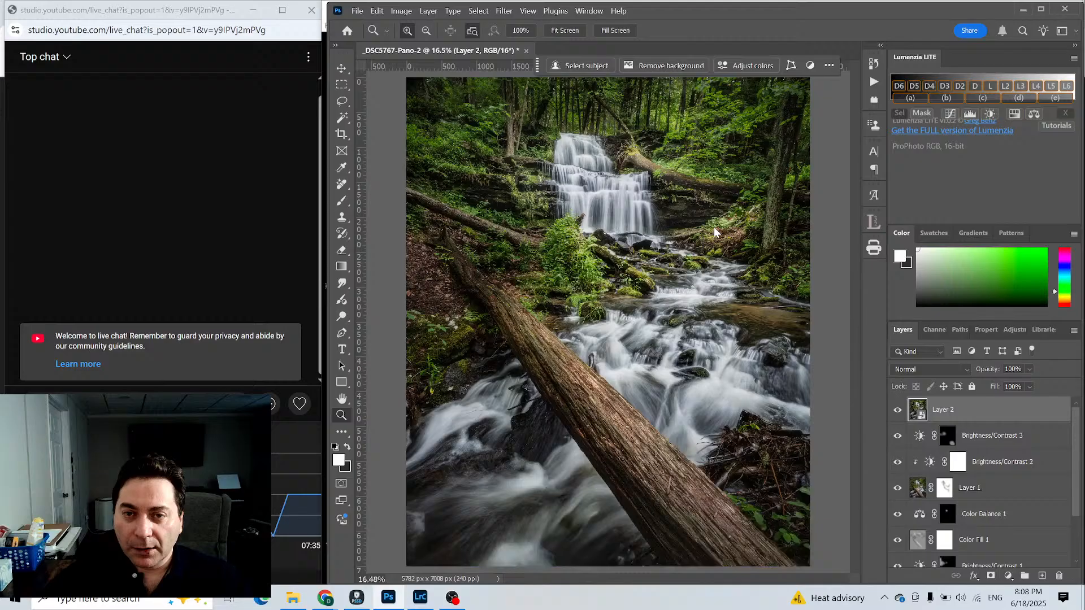
click(524, 50)
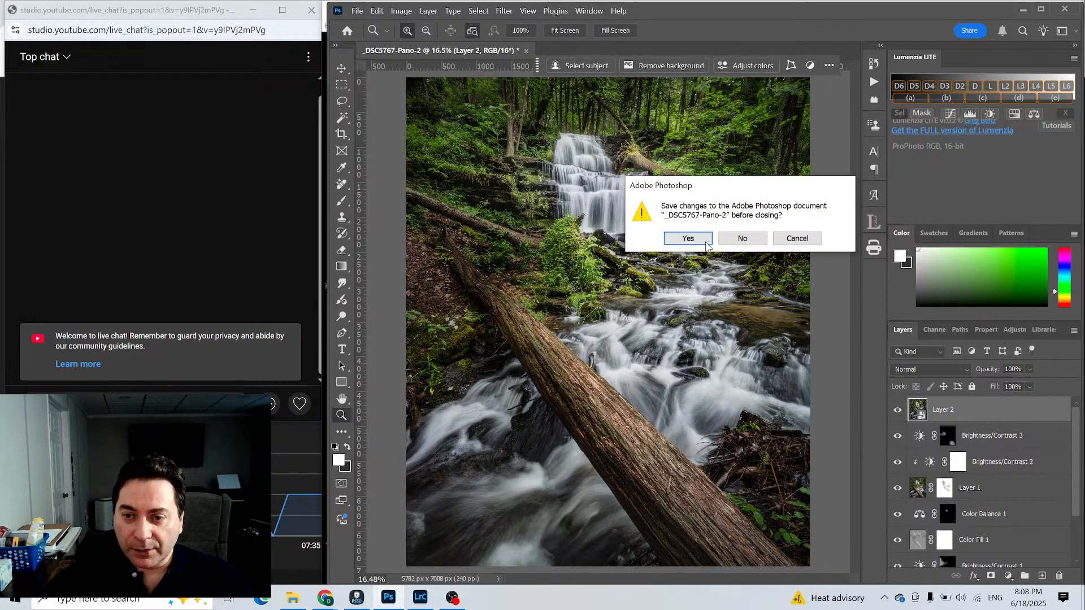
click(688, 238)
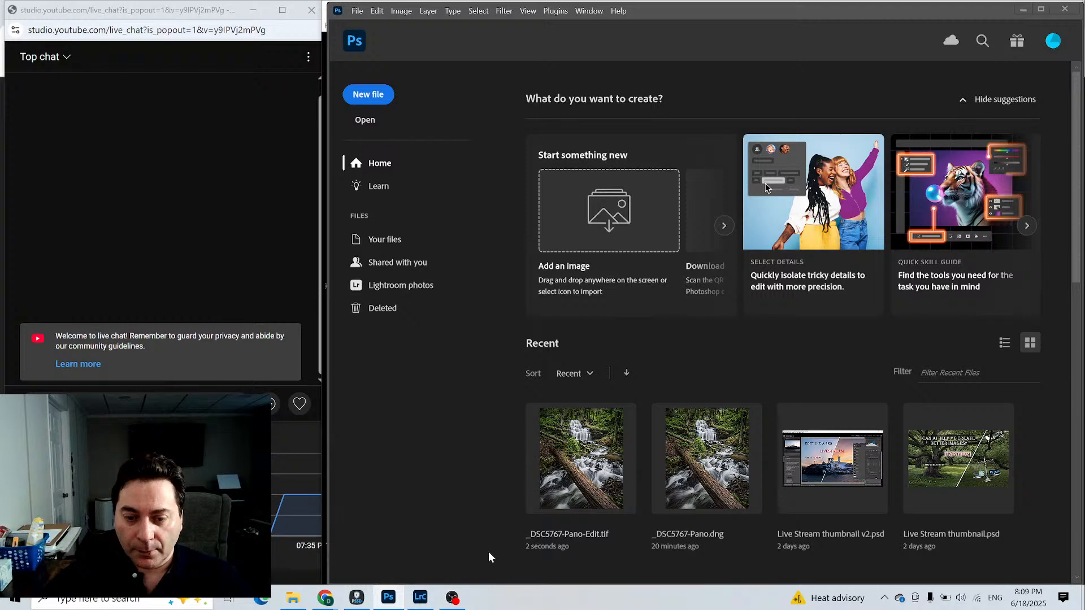
Switch to Lightroom Classic, rate _DSC5767-Pano-Edit.tif four stars and open the original for editing in Photoshop 2025.
click(420, 597)
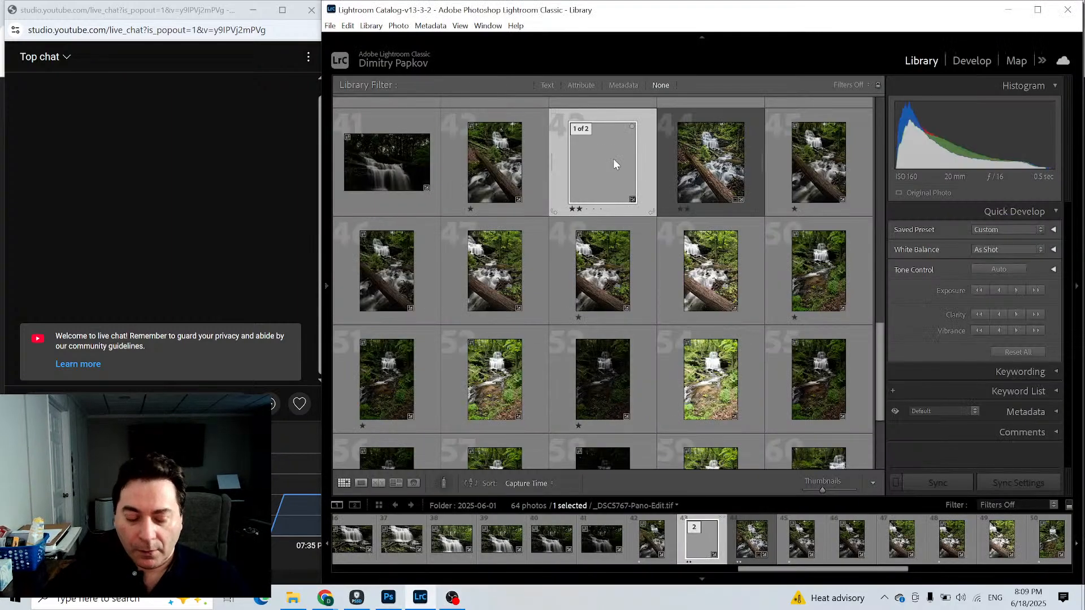
key(4)
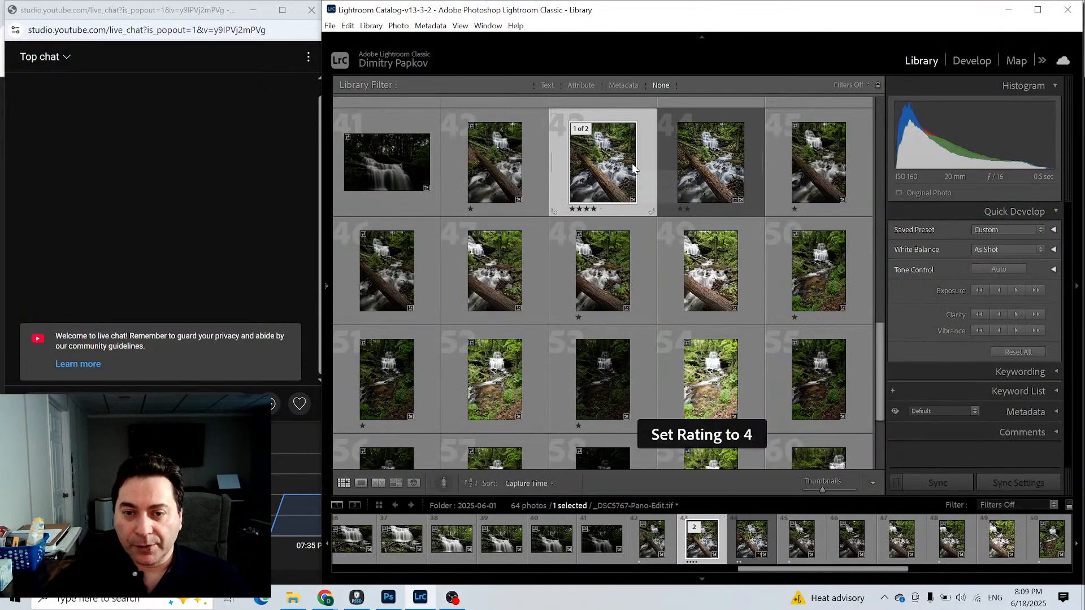
right_click(650, 173)
mouse_move(707, 295)
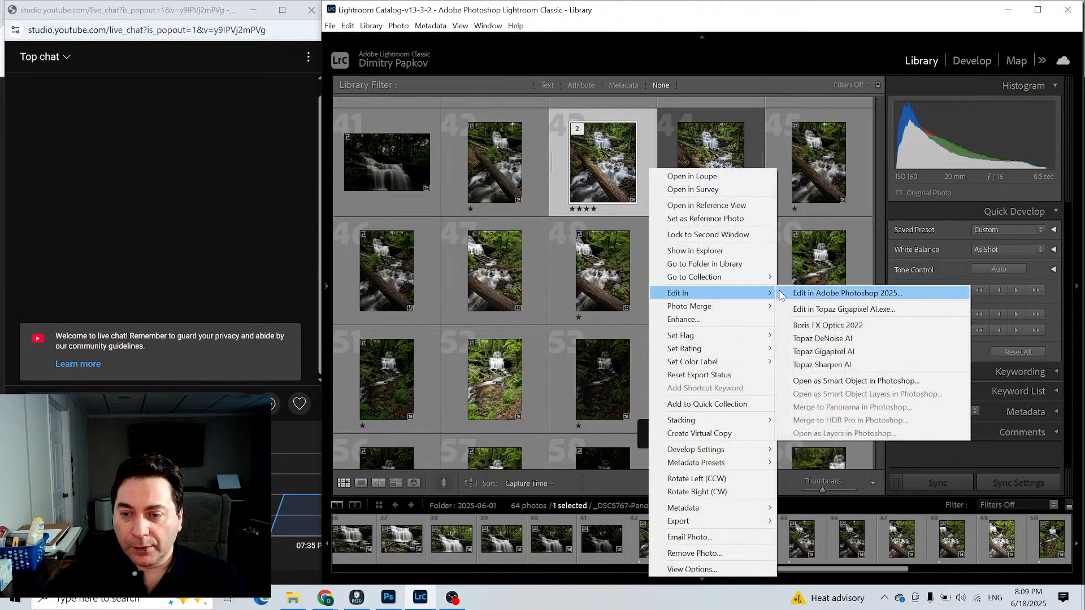
click(810, 290)
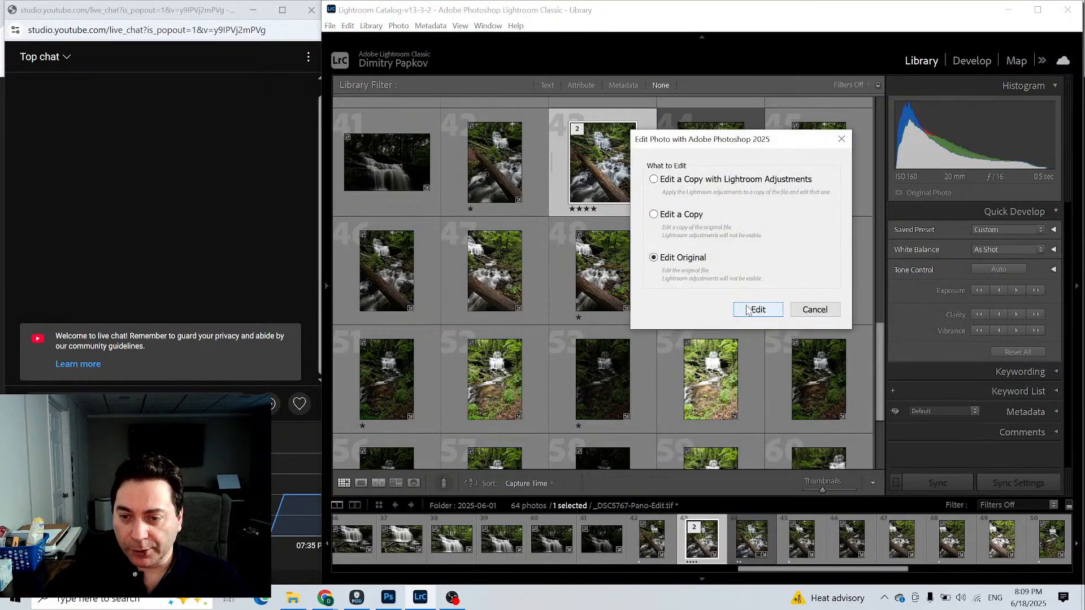
click(747, 305)
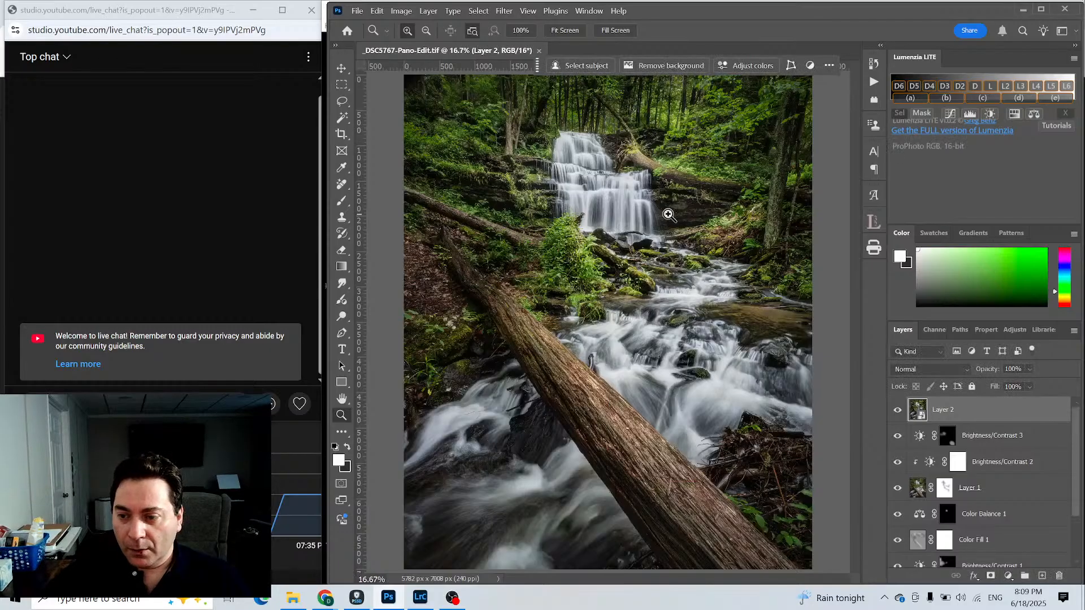
Try to open the Camera Raw Filter on the Layer 2 smart object.
click(503, 11)
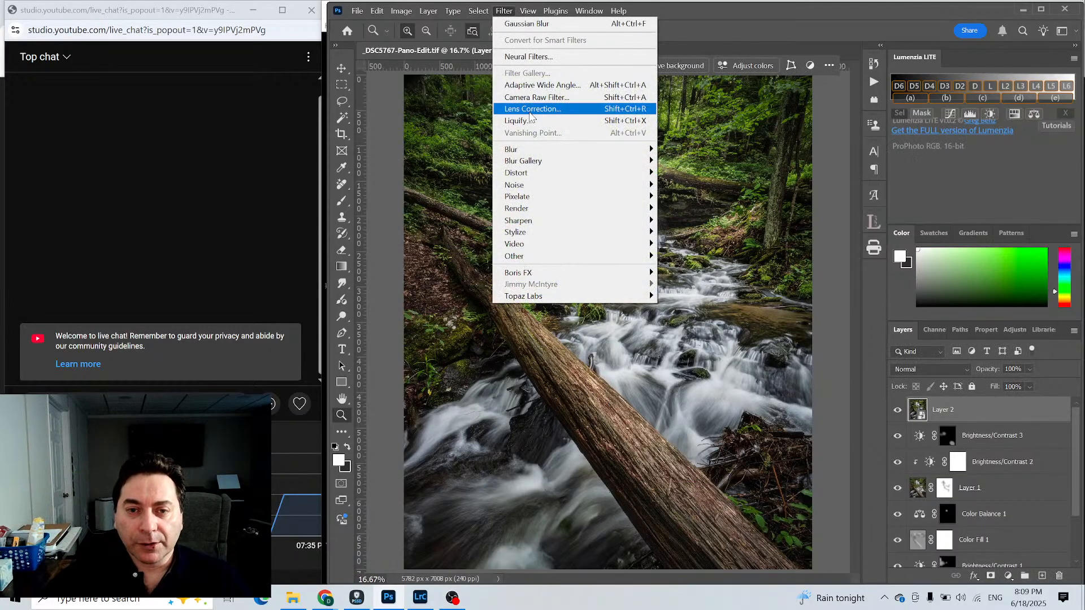
click(532, 99)
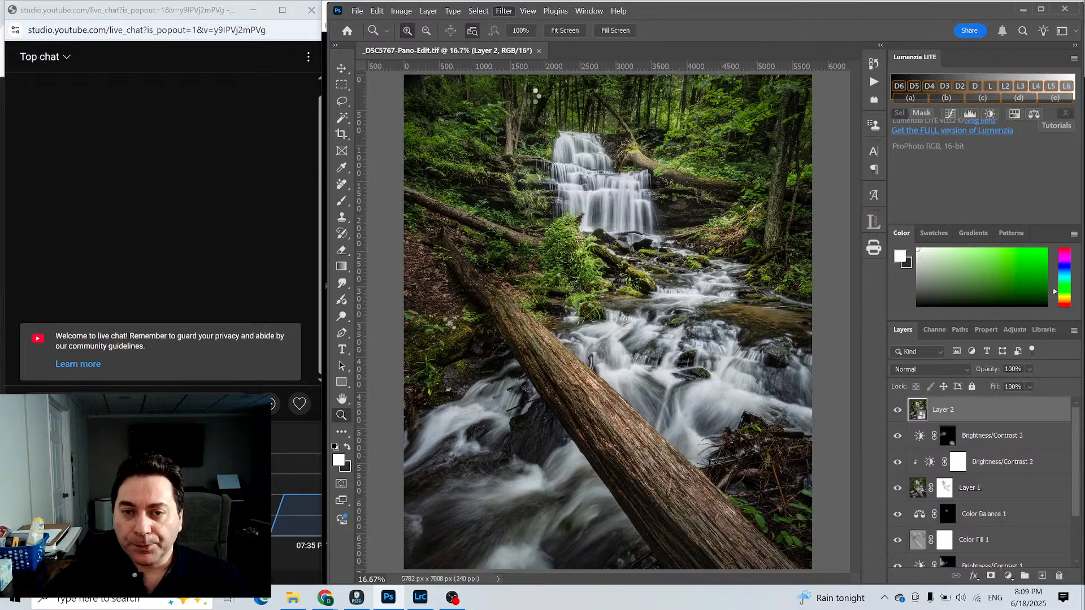
click(542, 266)
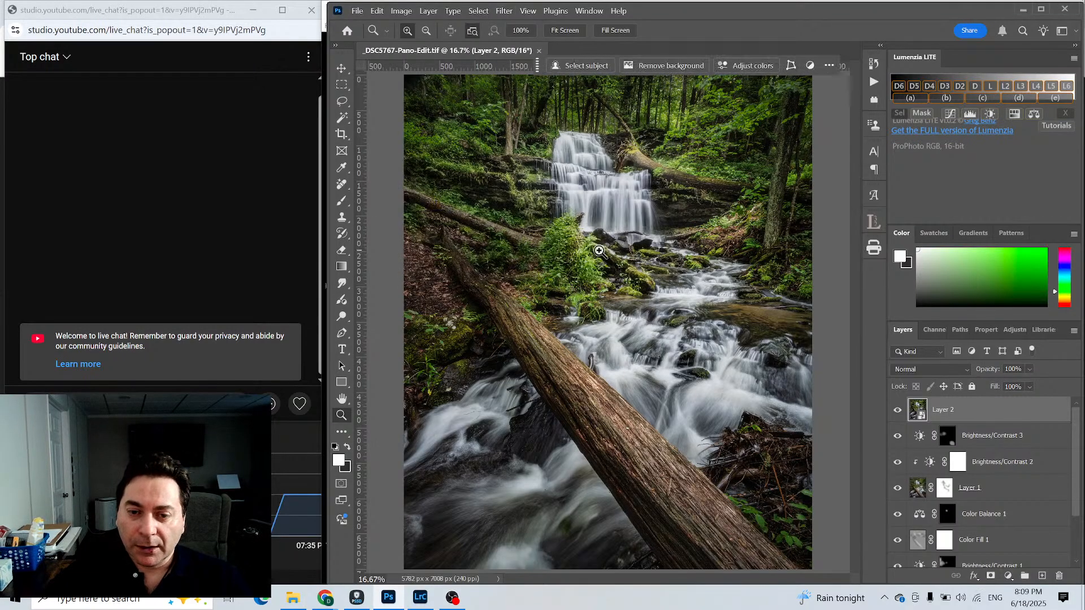
Close the image and quit Photoshop, and reopen the original _DSC5767-Pano-Edit.tif from Lightroom Classic in Photoshop 2025.
click(539, 50)
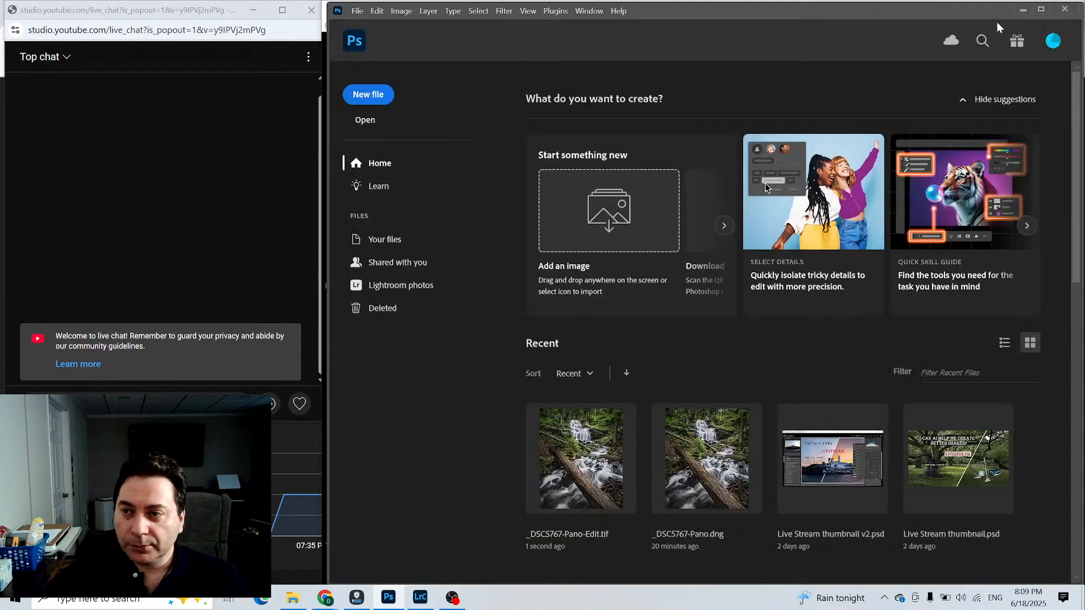
click(1065, 9)
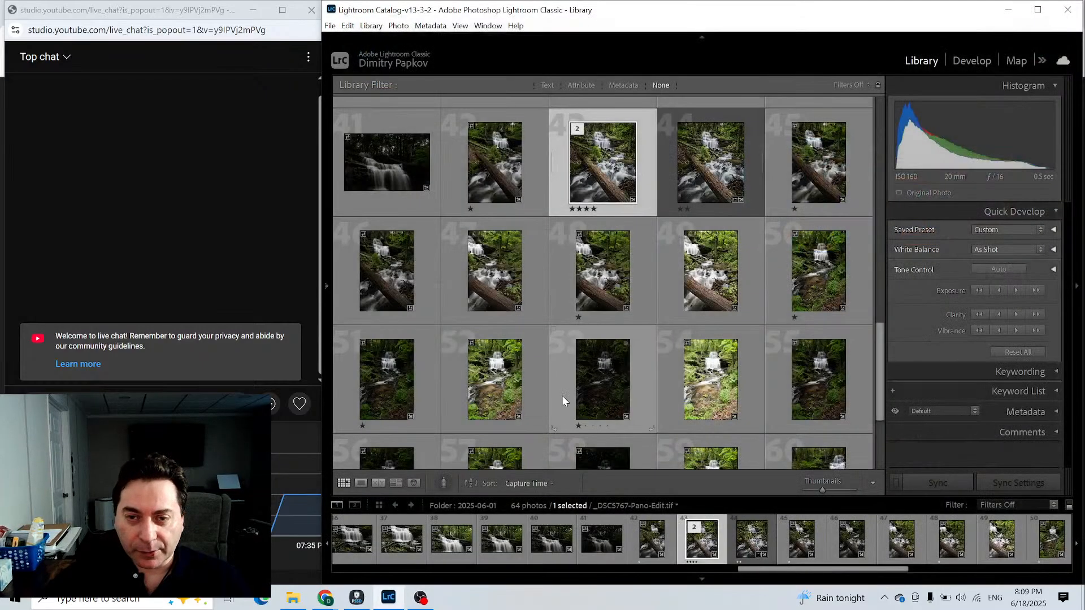
right_click(648, 157)
mouse_move(696, 281)
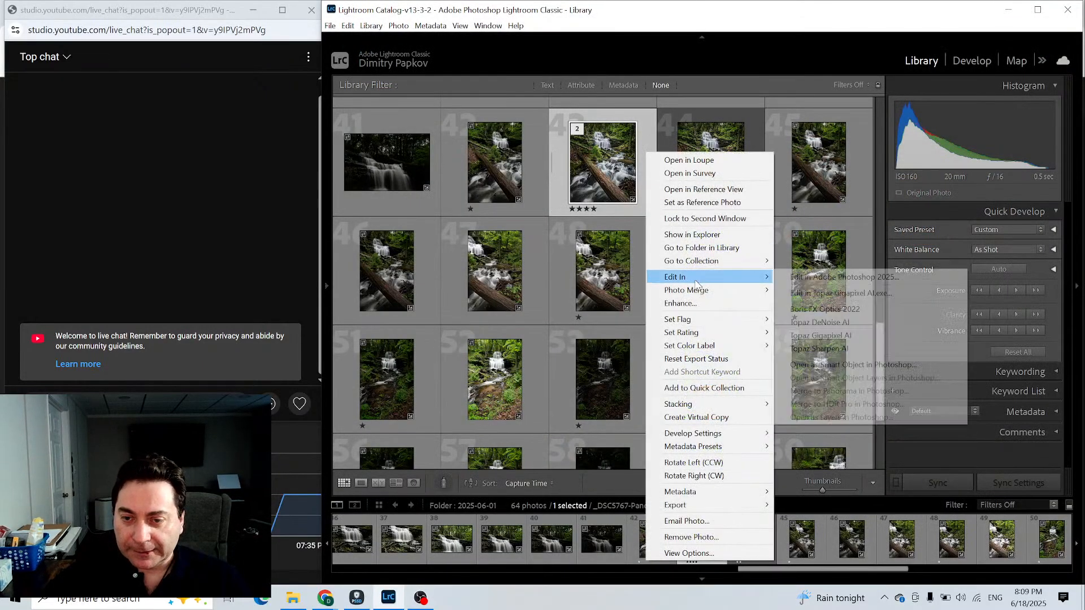
click(809, 277)
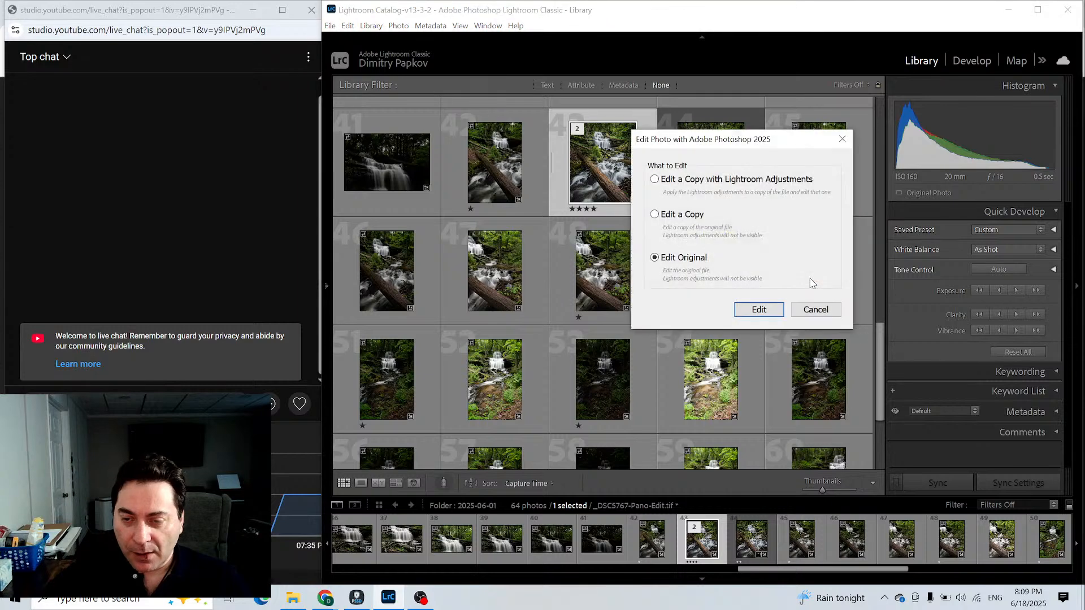
click(762, 309)
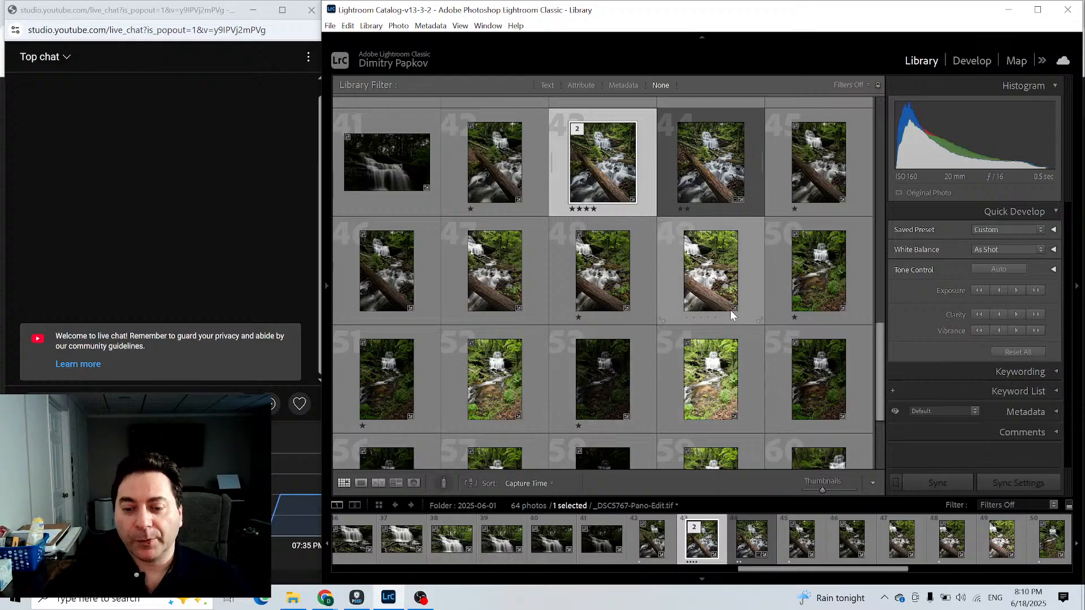
right_click(646, 170)
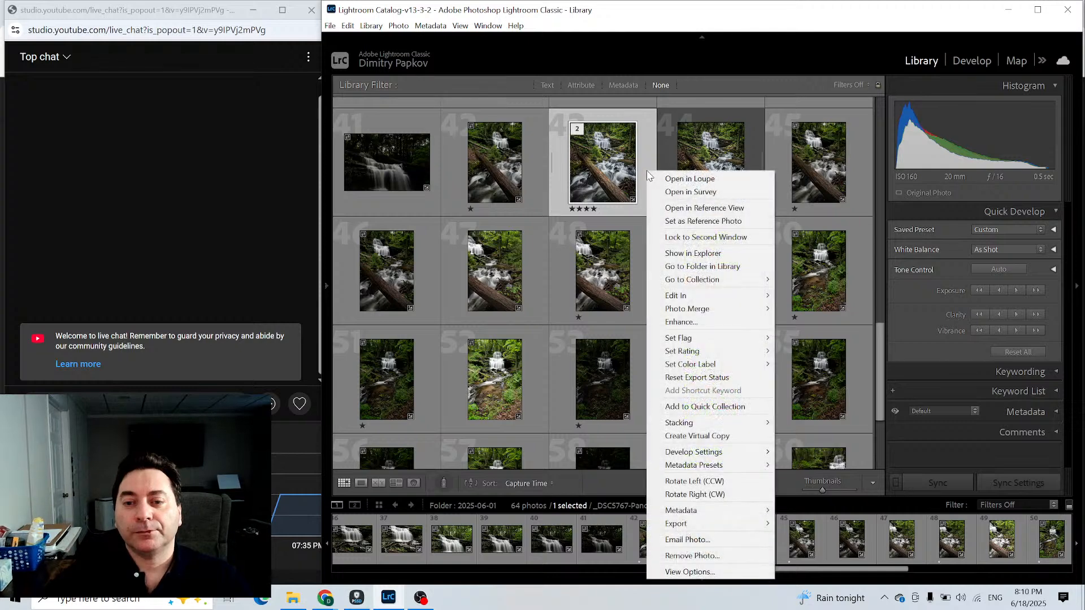
right_click(643, 159)
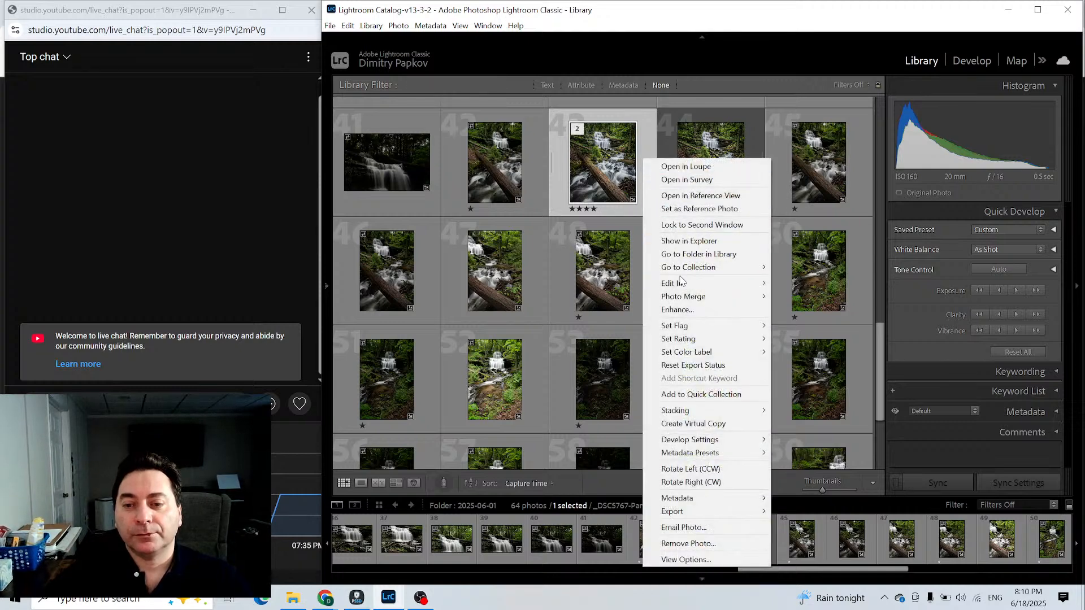
mouse_move(682, 285)
click(795, 289)
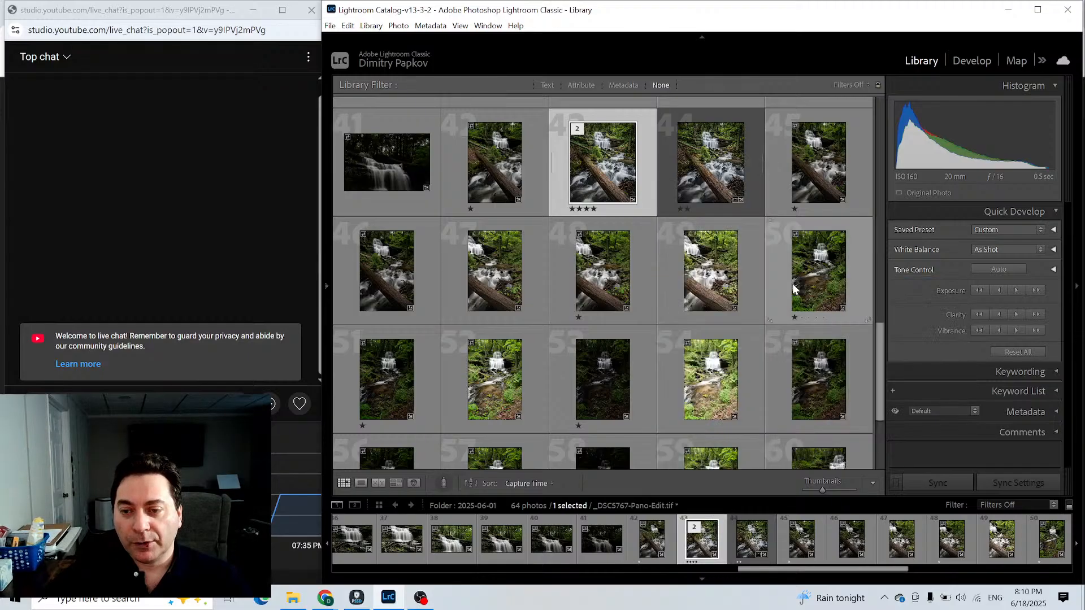
click(760, 310)
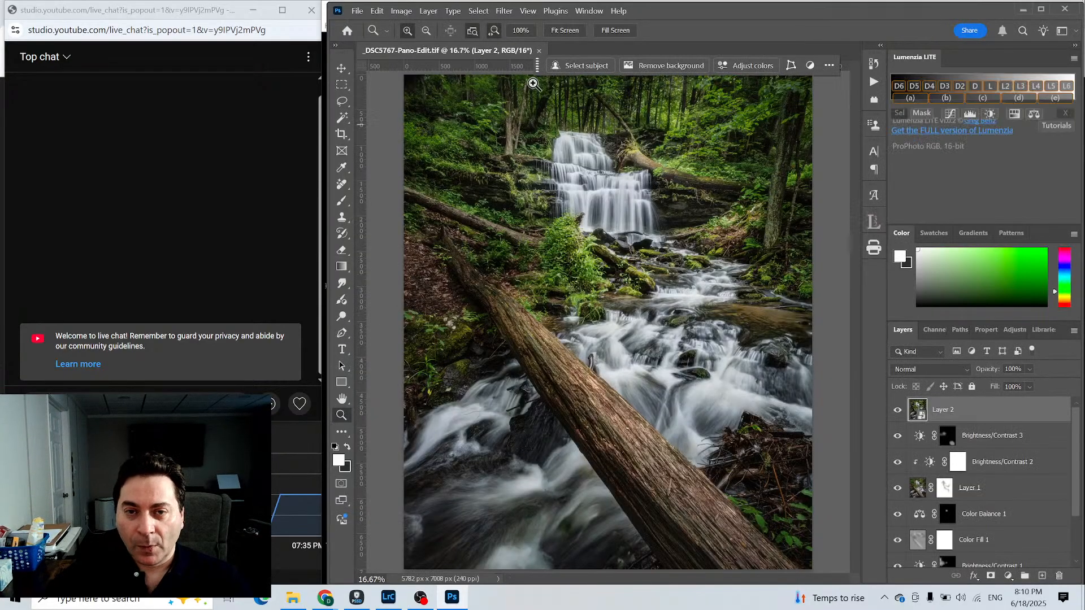
Open the Camera Raw Filter on Layer 2, dismiss its welcome screen and move the filter window clear of the webcam area.
click(504, 11)
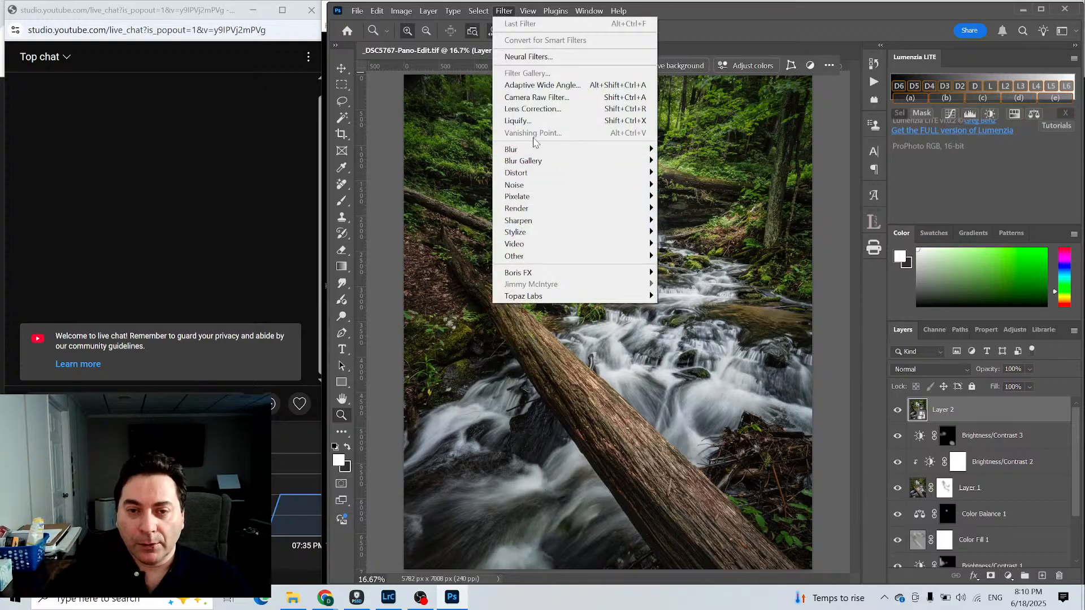
click(532, 97)
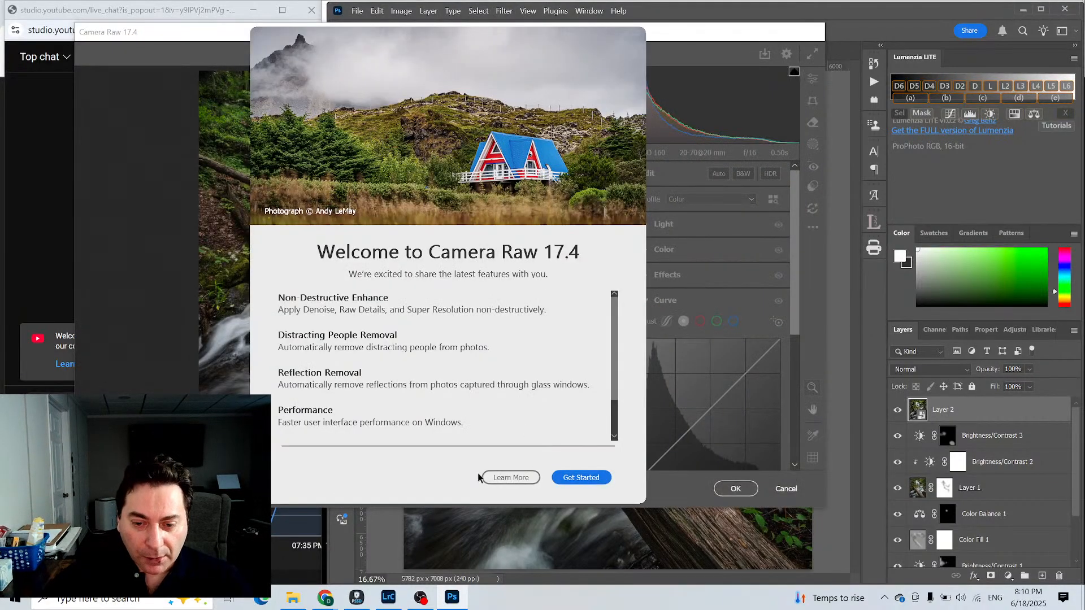
click(594, 477)
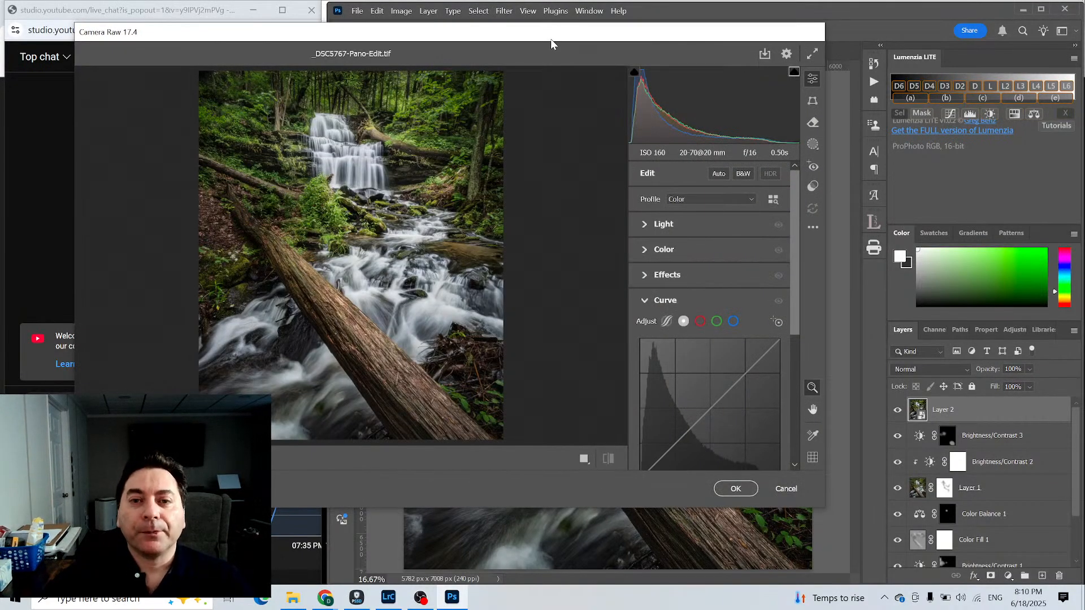
drag(552, 39, 707, 55)
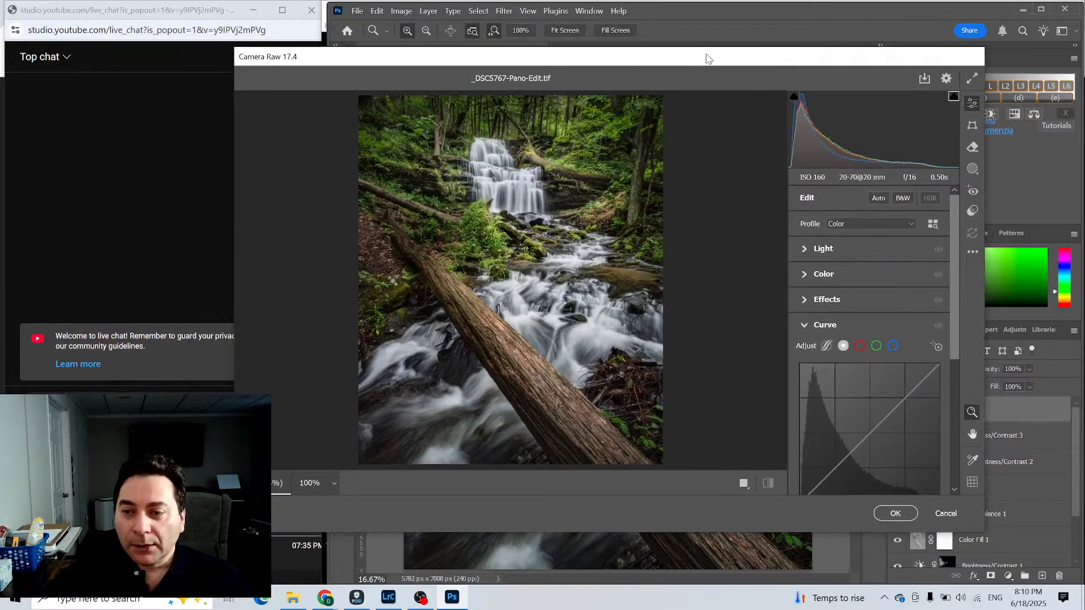
Create a brush mask with Exposure -0.35 and paint it over the upper waterfall.
click(973, 168)
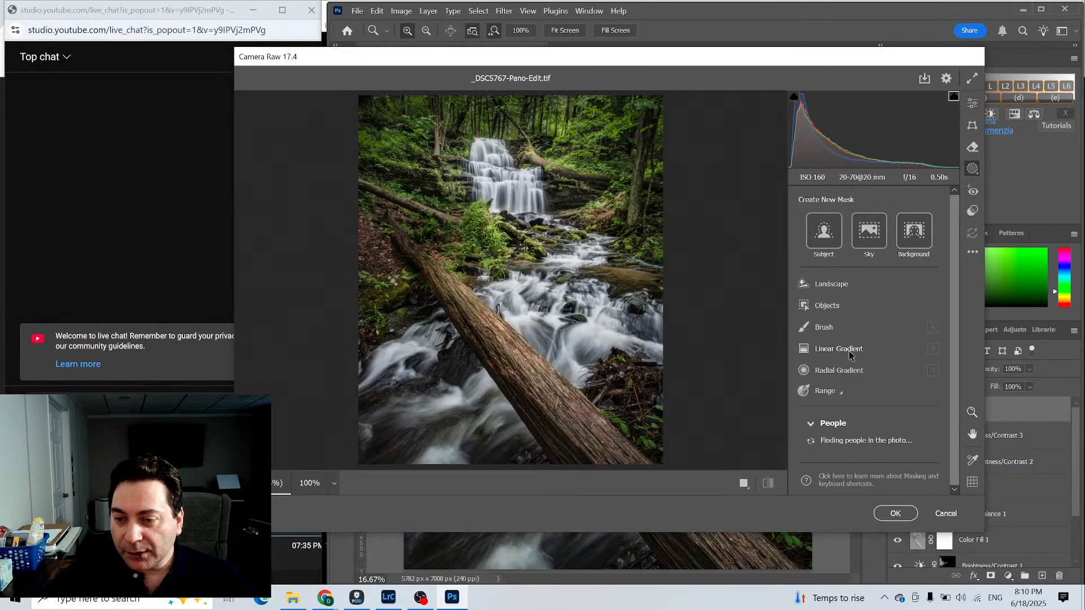
click(824, 328)
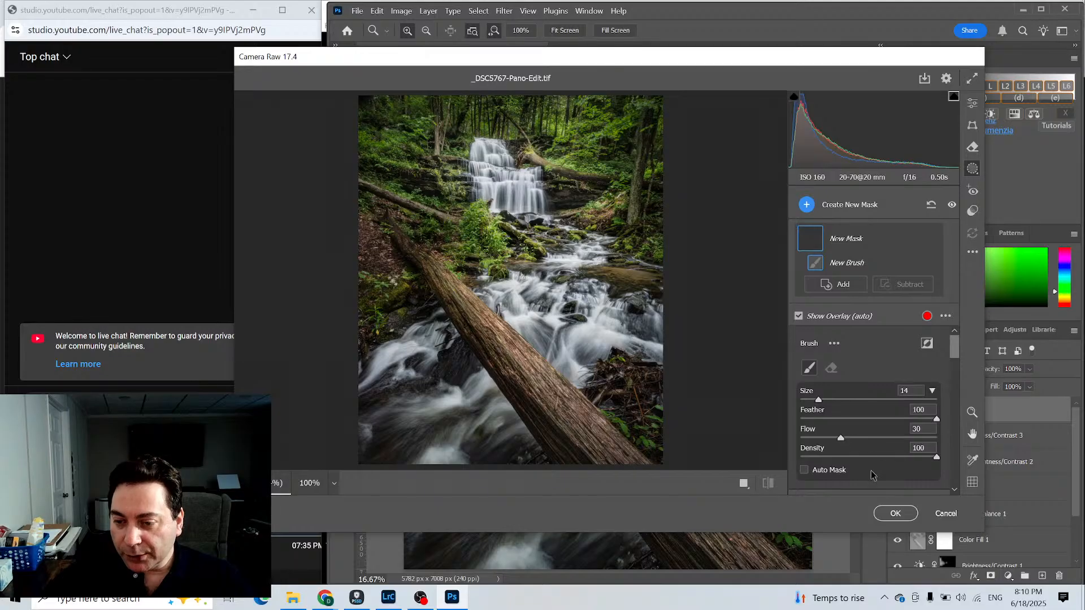
scroll(873, 450, down, 5)
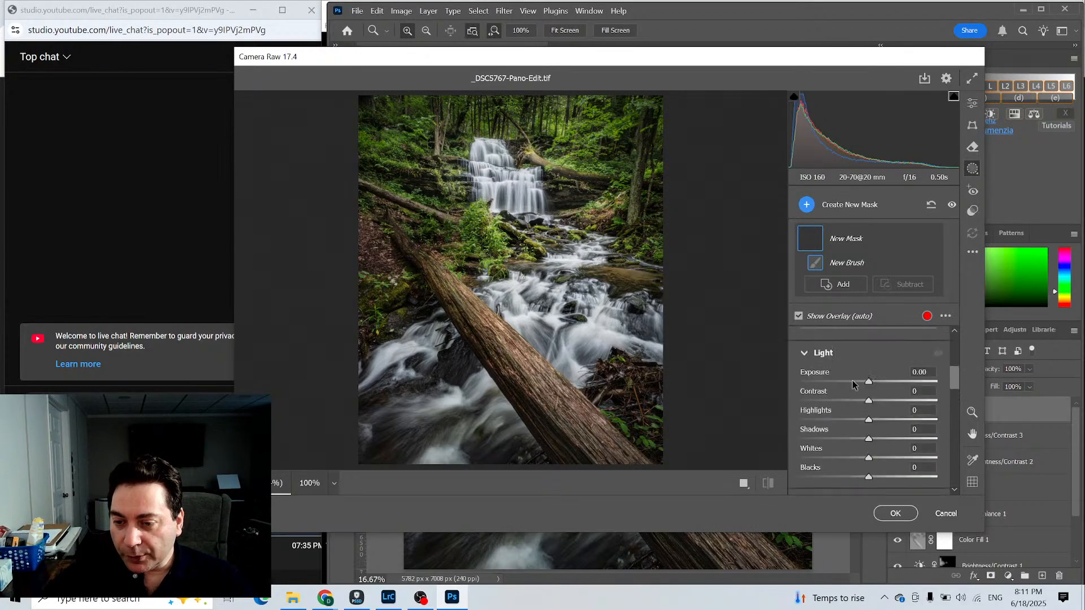
drag(872, 387, 869, 388)
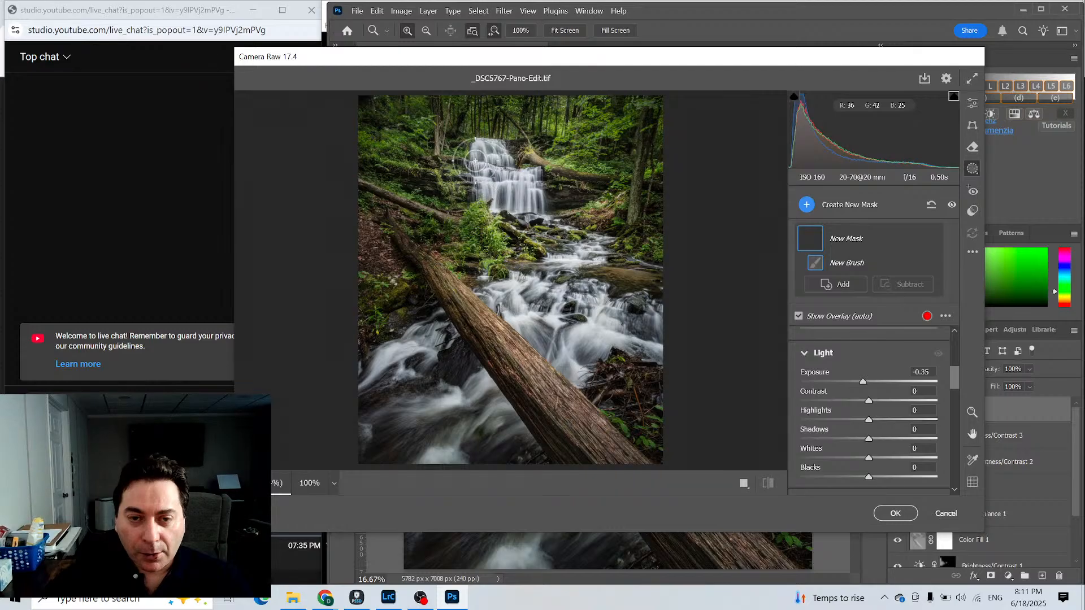
mouse_move(475, 161)
mouse_down()
mouse_move(485, 209)
mouse_move(478, 150)
mouse_move(474, 181)
mouse_up()
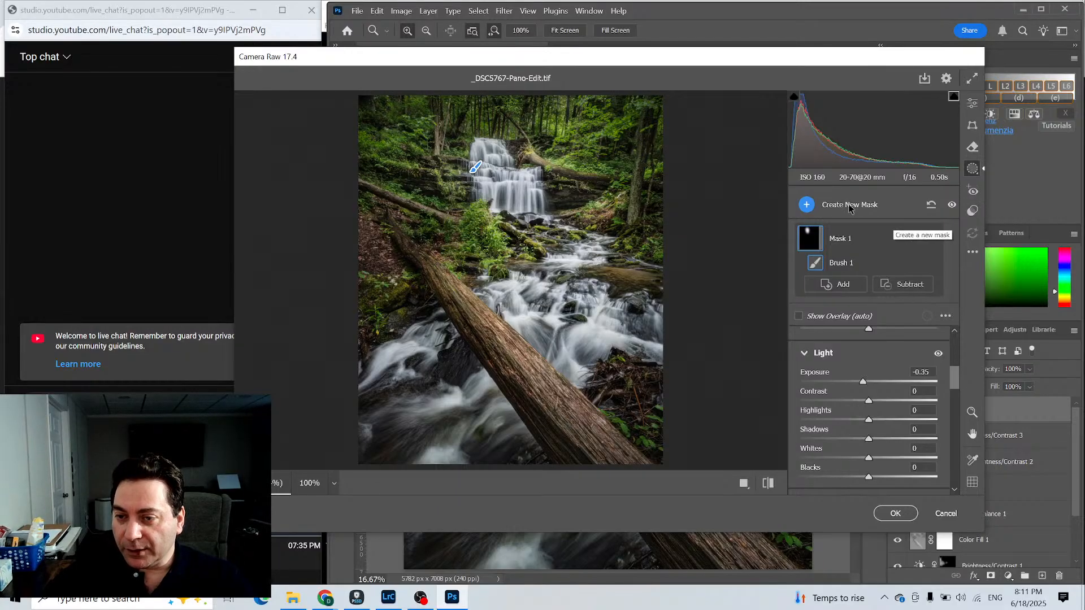
Add a radial gradient mask as a long tilted ellipse reaching from beyond the image's upper-right corner across the waterfall.
click(806, 205)
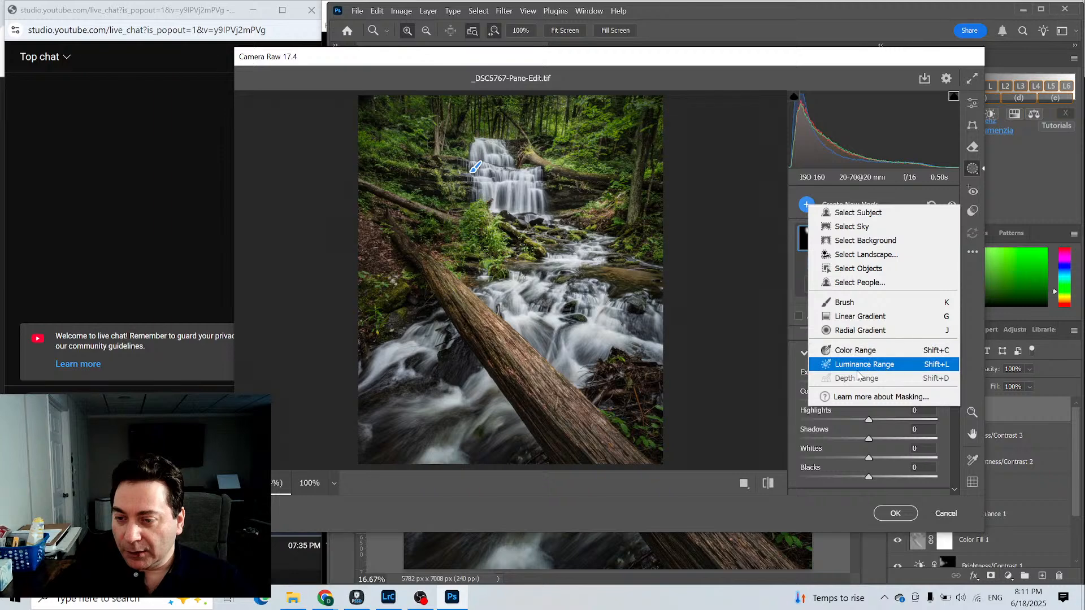
click(853, 335)
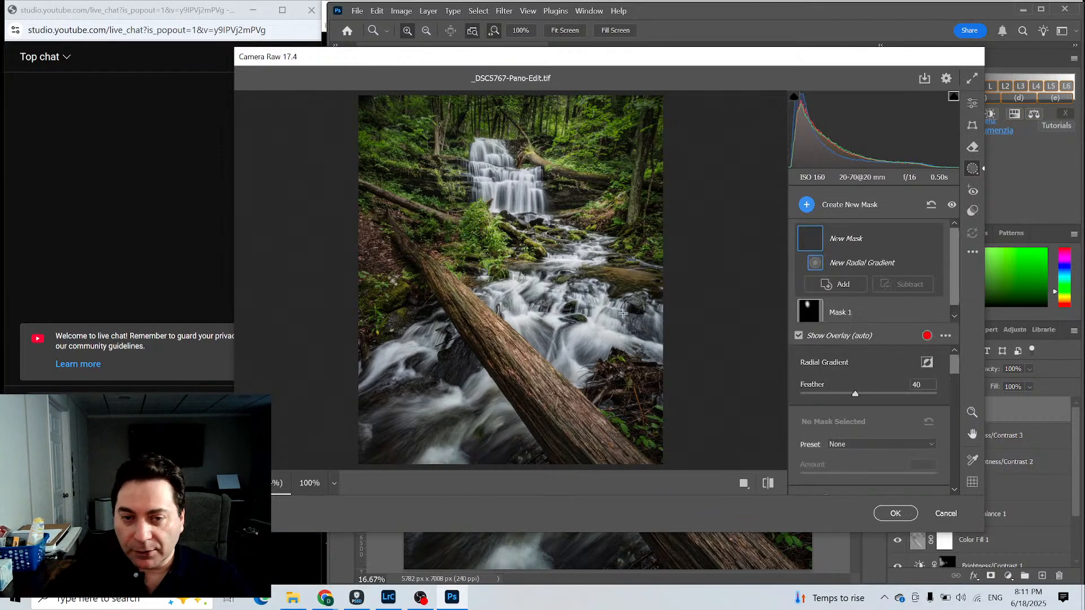
click(334, 484)
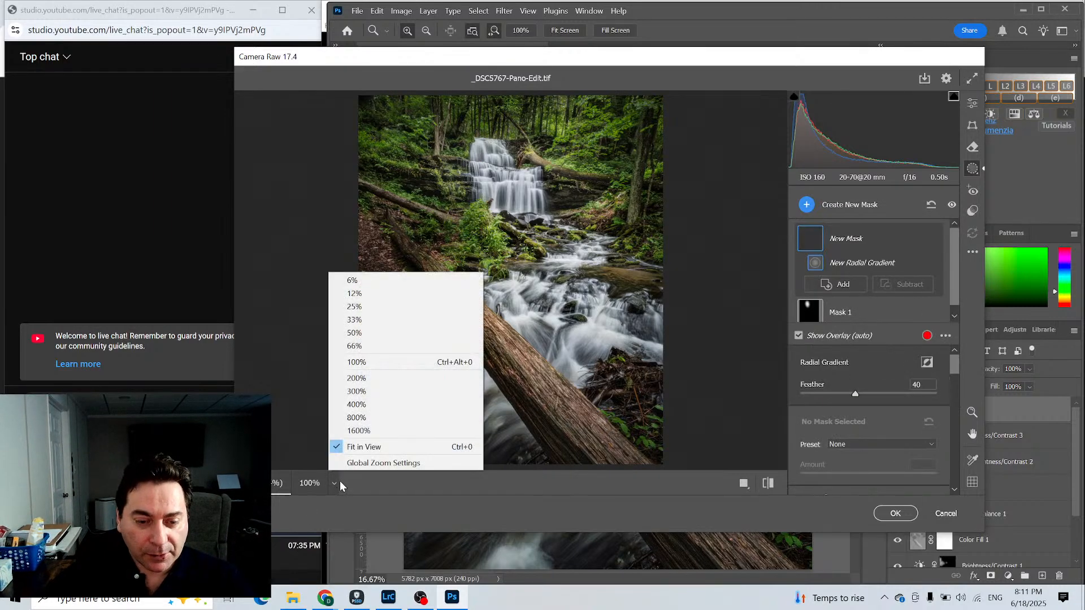
click(349, 279)
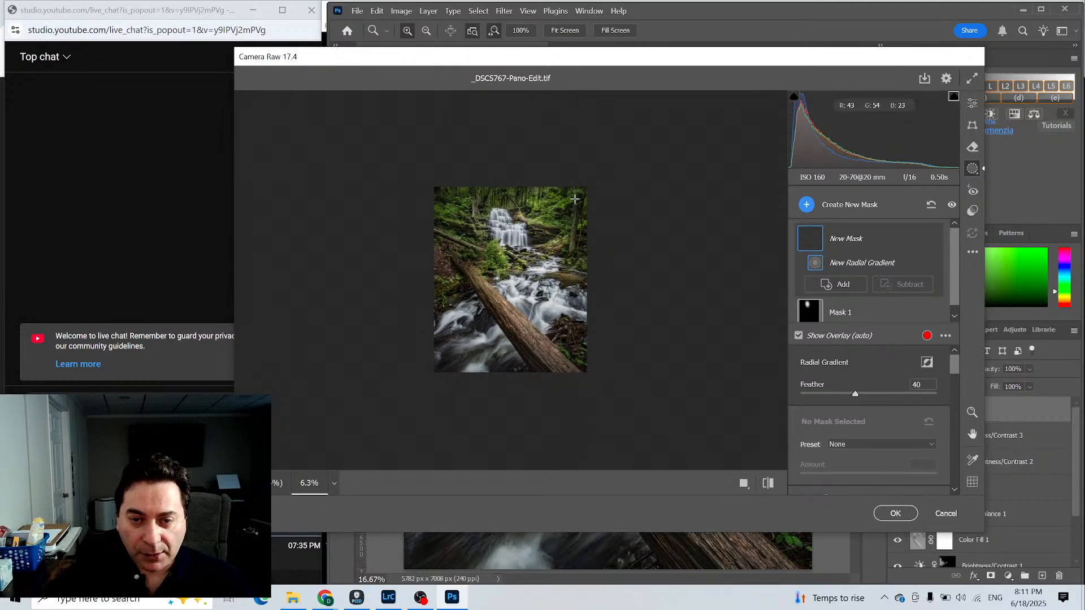
drag(594, 174, 523, 203)
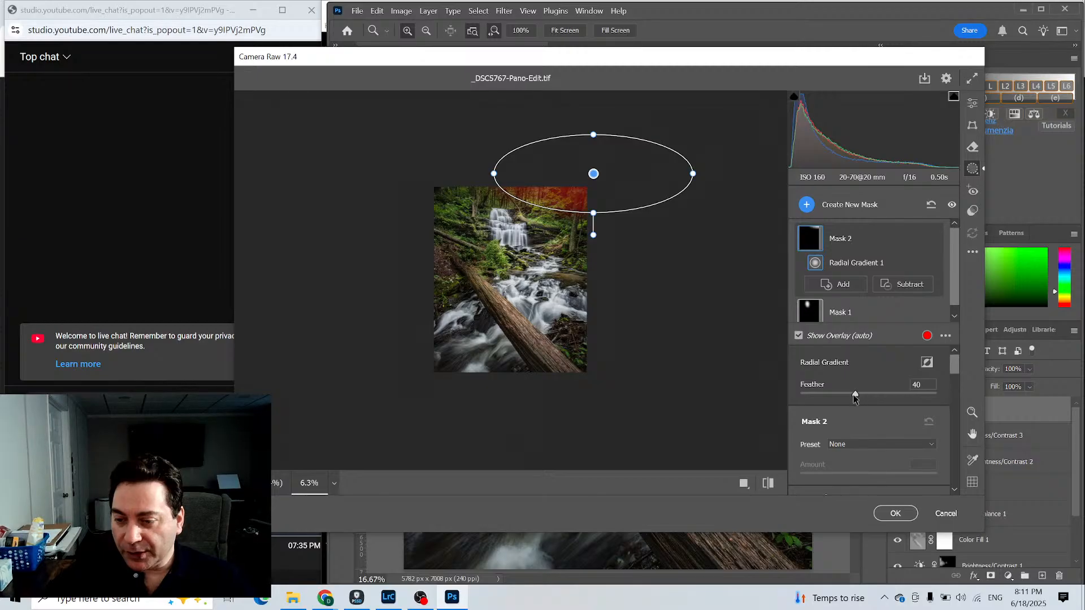
drag(630, 220, 658, 204)
drag(504, 216, 450, 242)
Lower Dehaze and warm the Temperature of the radial gradient mask, and set its Exposure to +0.65 and Whites to +19.
scroll(878, 433, down, 6)
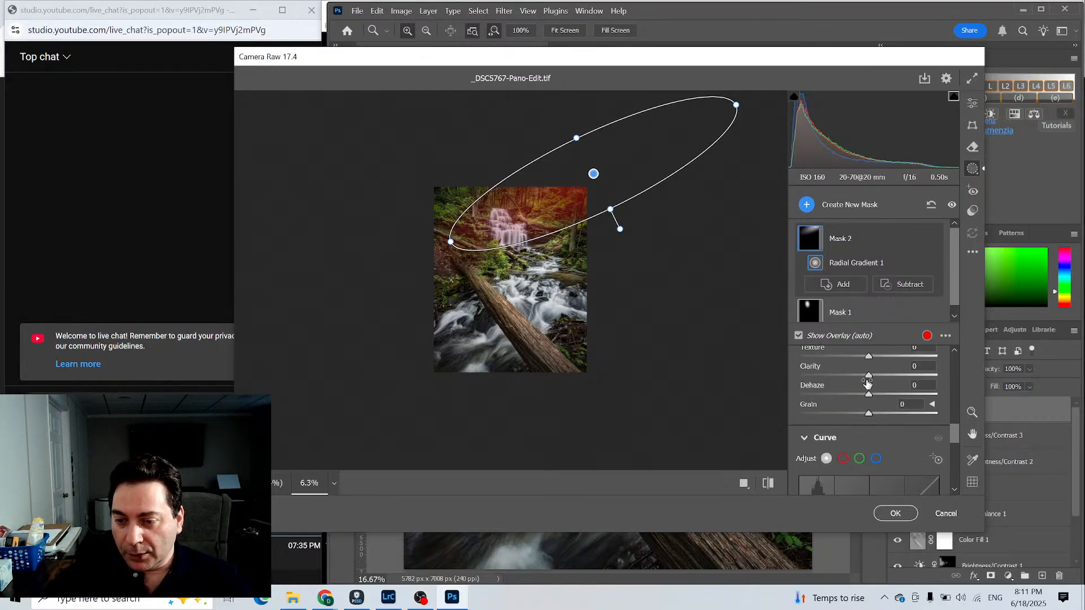
drag(869, 395, 857, 399)
scroll(868, 404, up, 5)
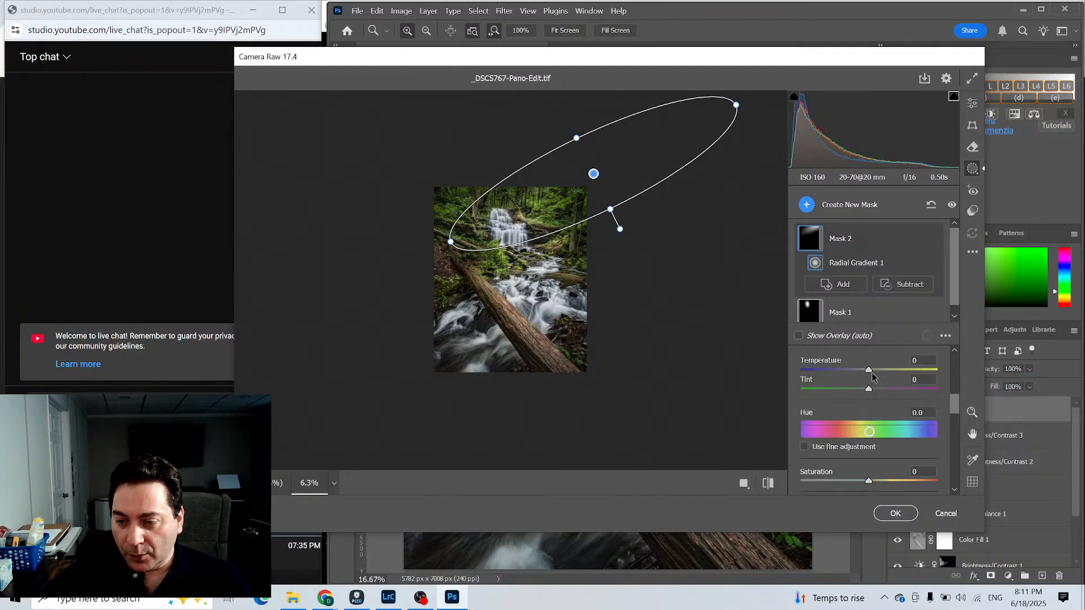
drag(870, 370, 879, 377)
scroll(870, 429, up, 4)
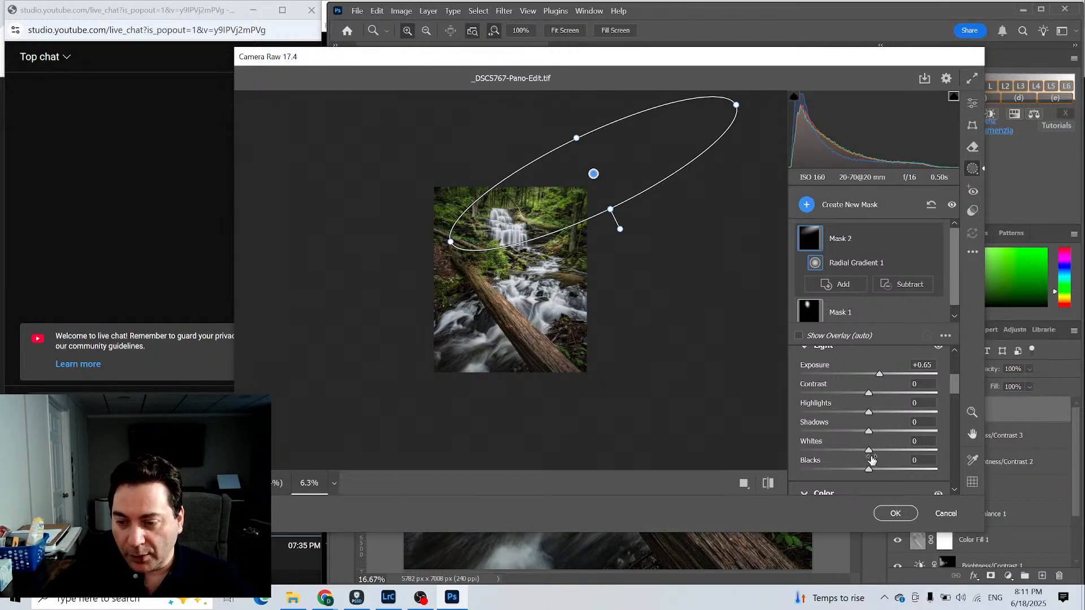
mouse_move(871, 455)
mouse_down()
mouse_move(898, 452)
mouse_move(880, 451)
mouse_up()
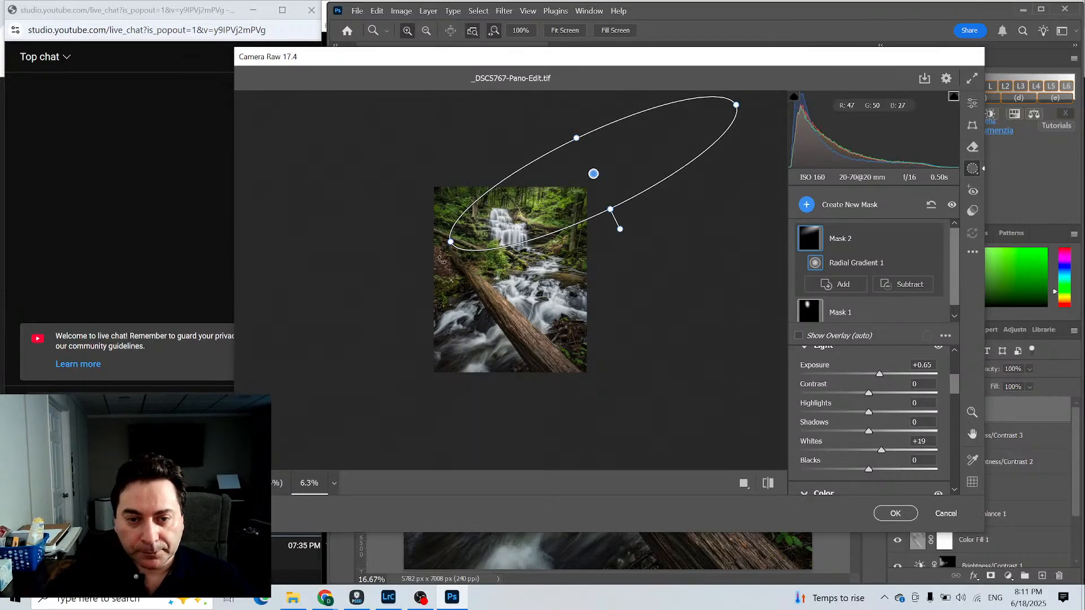
Enlarge the radial gradient of Mask 2 and shift it slightly down so its lower end reaches the image's left edge.
drag(454, 237, 436, 251)
drag(646, 203, 654, 210)
drag(593, 172, 596, 182)
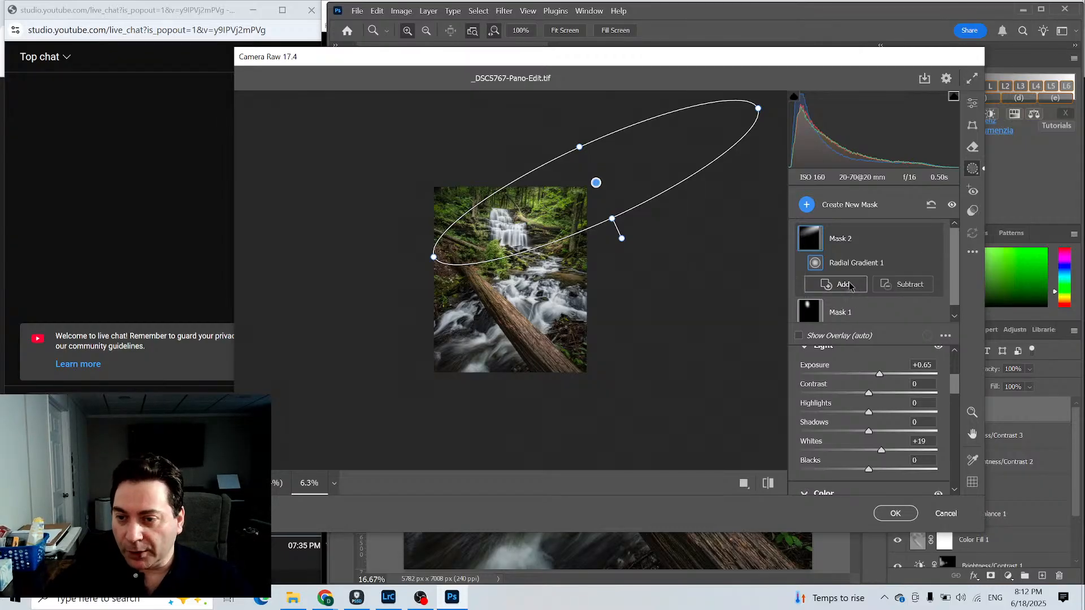
Intersect Mask 2 with a luminance range limited to the brighter tones from 45/70 to 100/100, checking it on the luminance map.
right_click(815, 241)
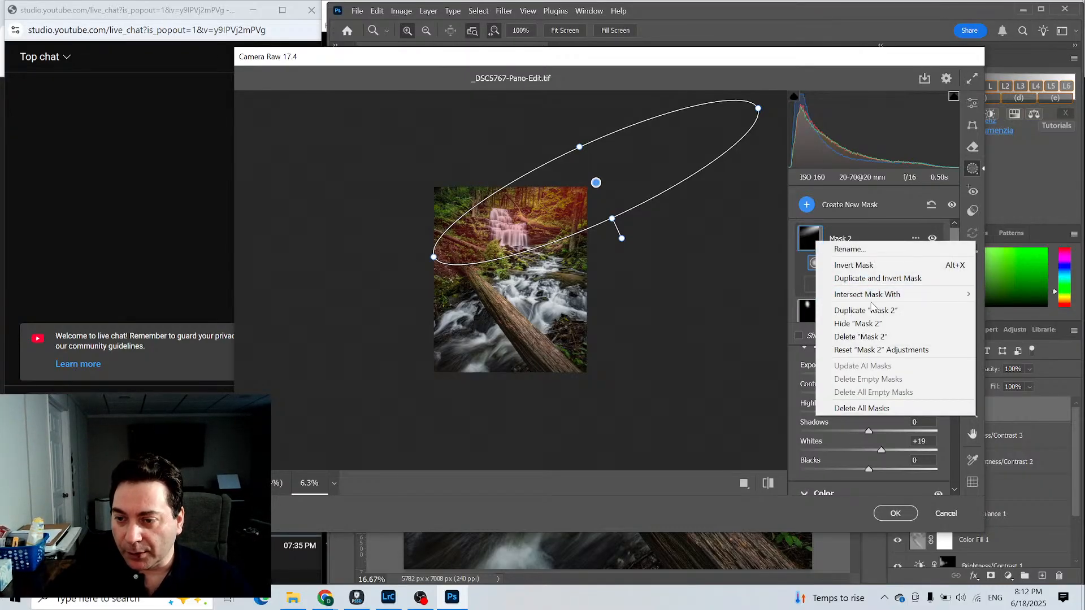
mouse_move(875, 295)
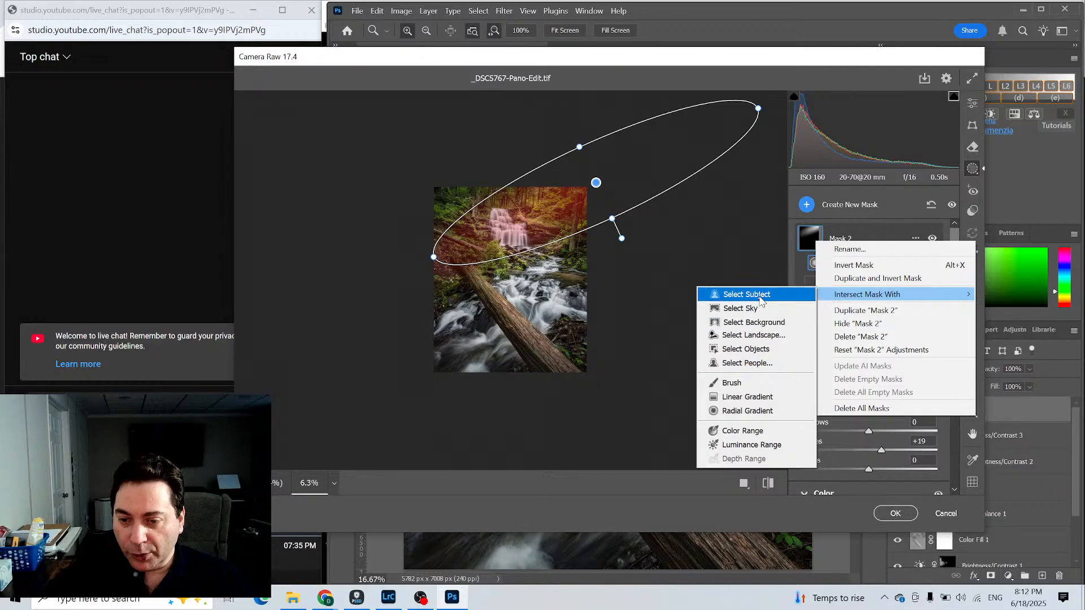
click(741, 446)
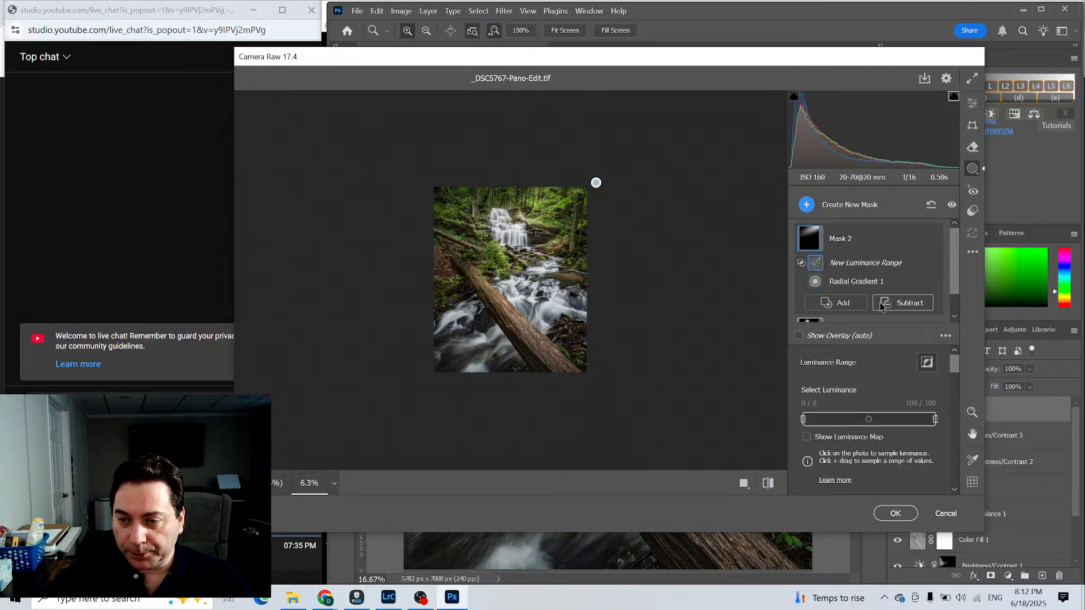
click(803, 421)
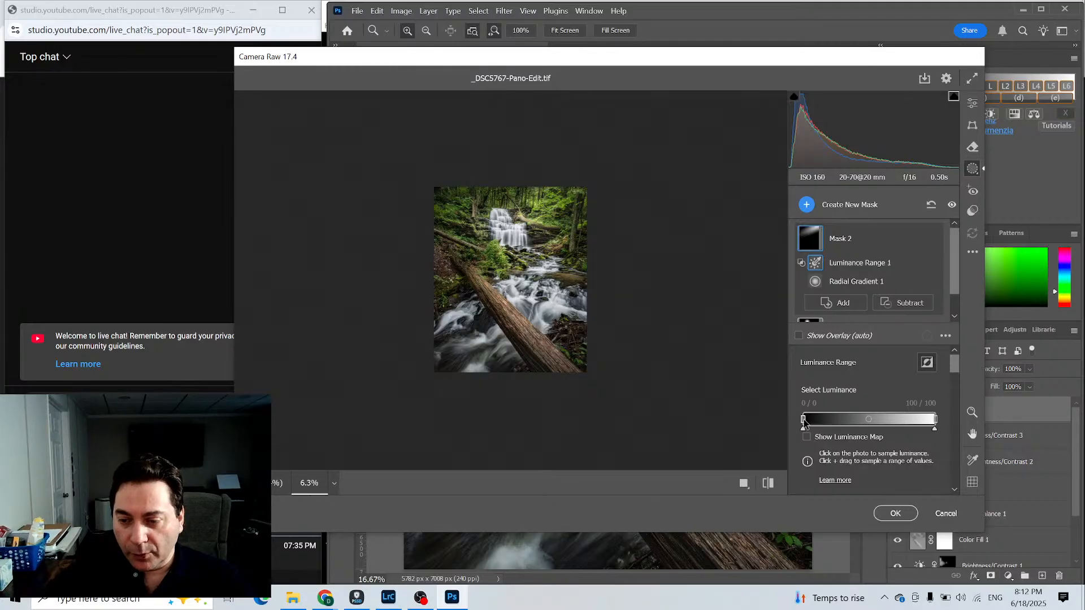
click(806, 437)
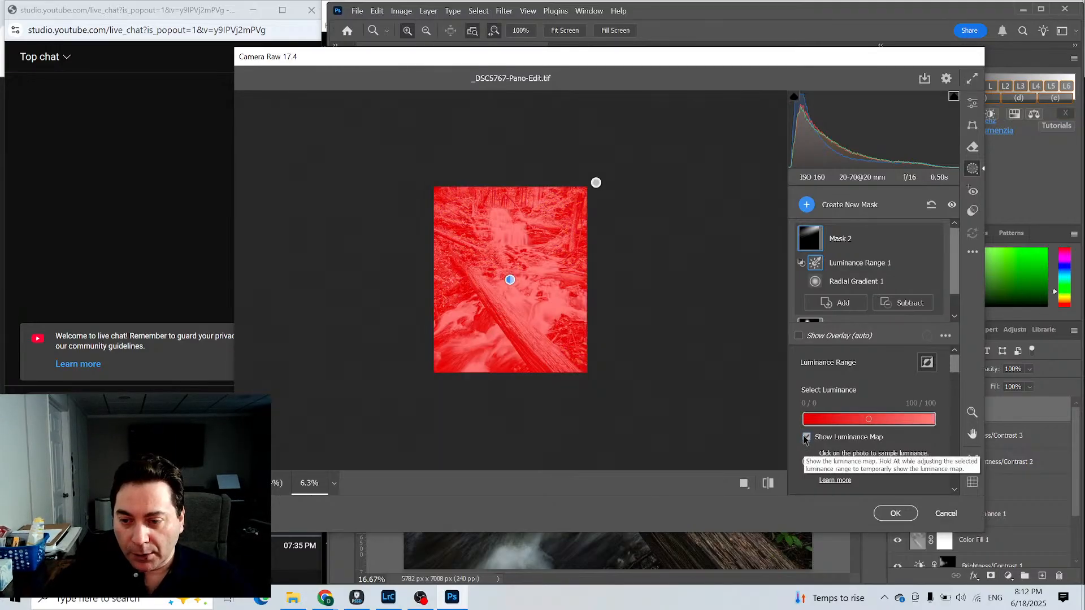
drag(804, 421, 898, 423)
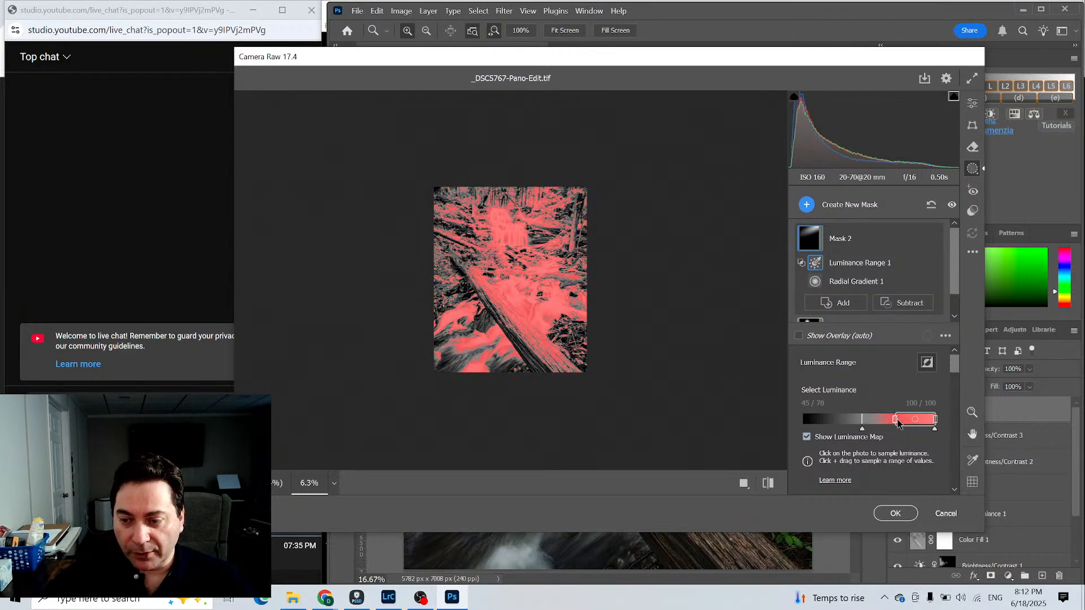
click(807, 437)
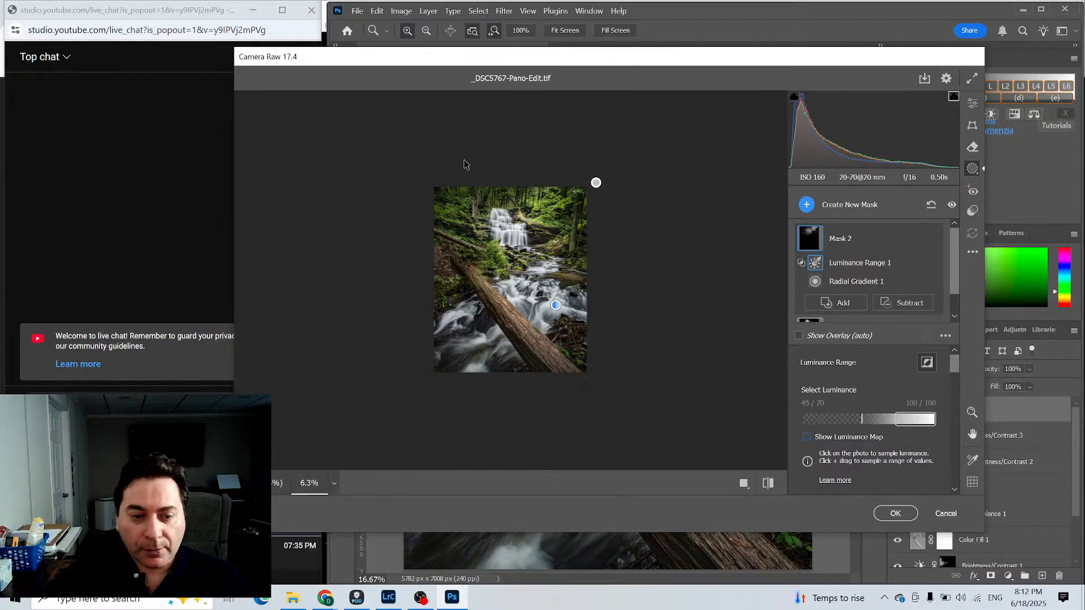
Reduce the overall Amount of Mask 2's adjustments to 75 while viewing the whole image.
click(277, 481)
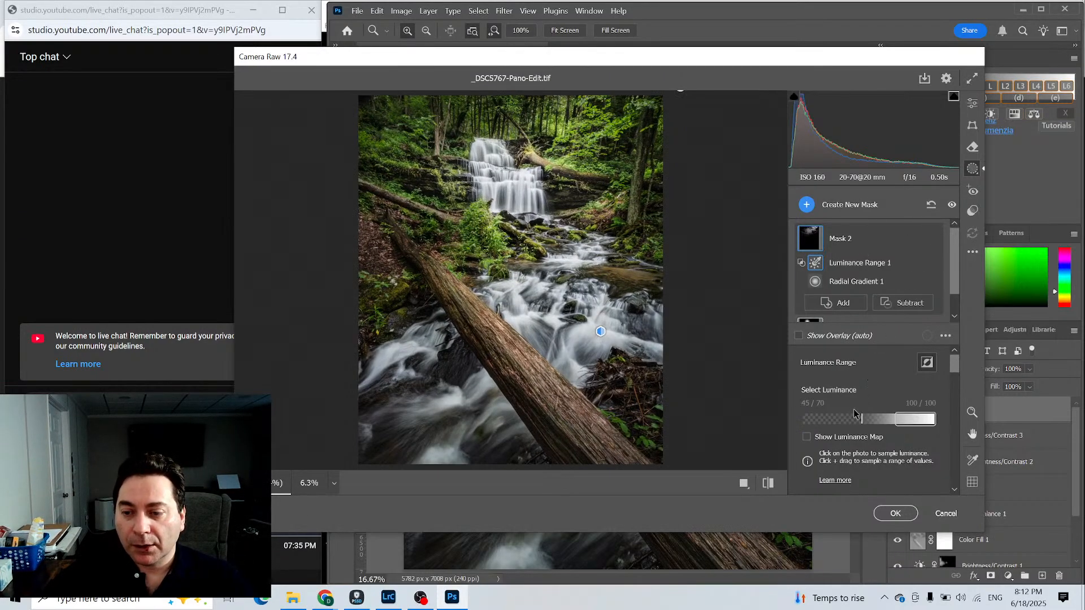
scroll(851, 405, down, 3)
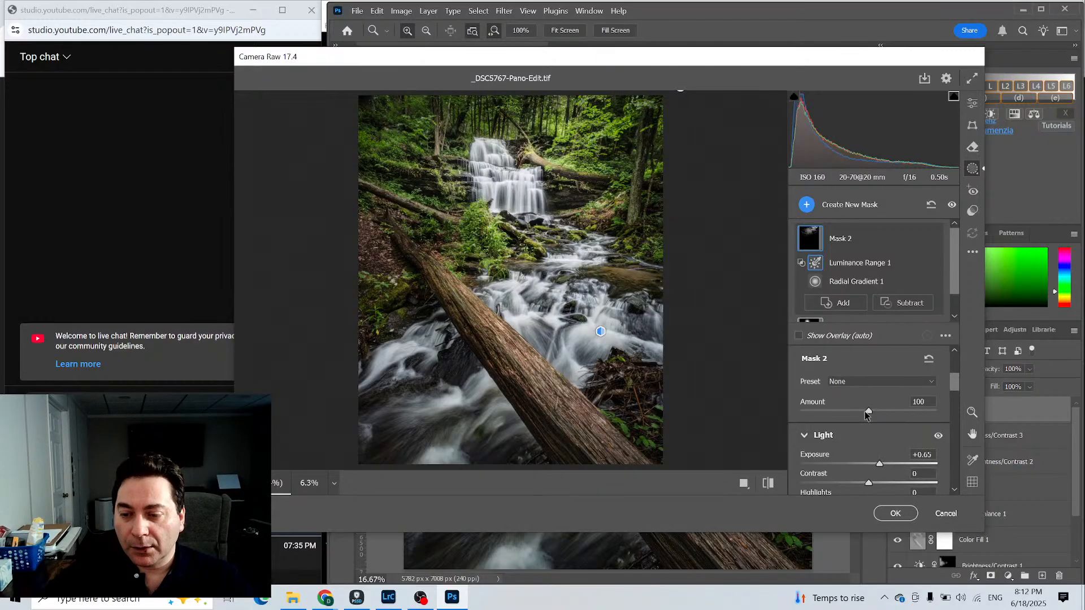
drag(867, 415, 854, 415)
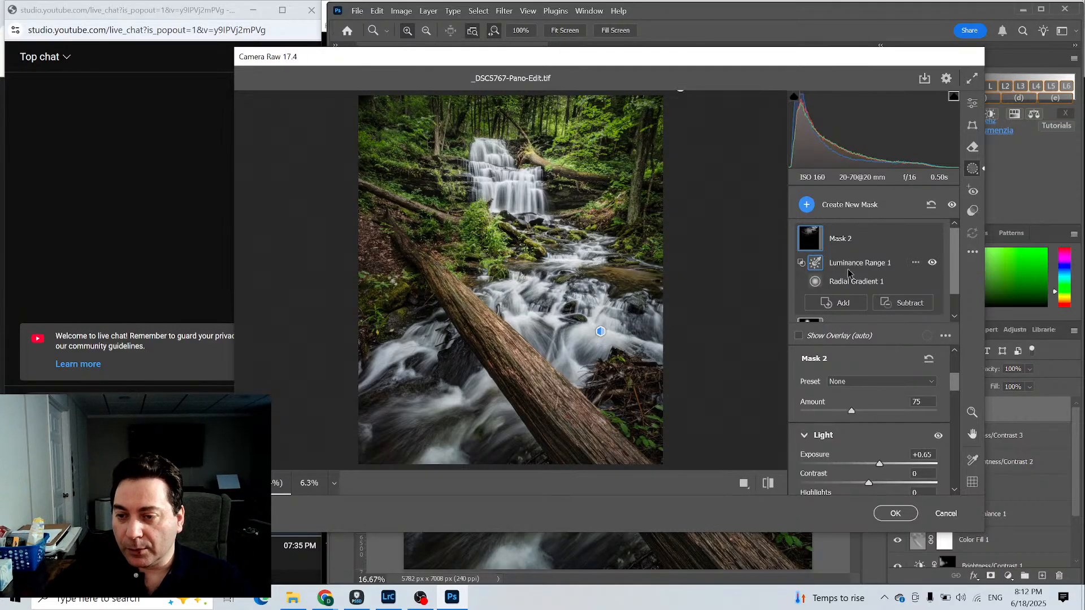
scroll(904, 441, down, 6)
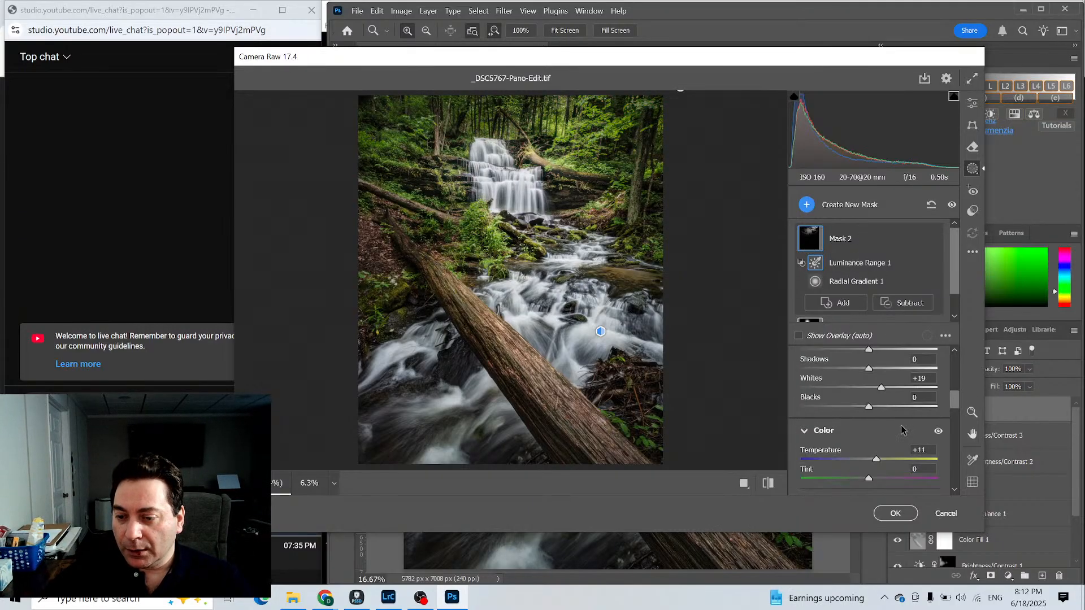
click(923, 442)
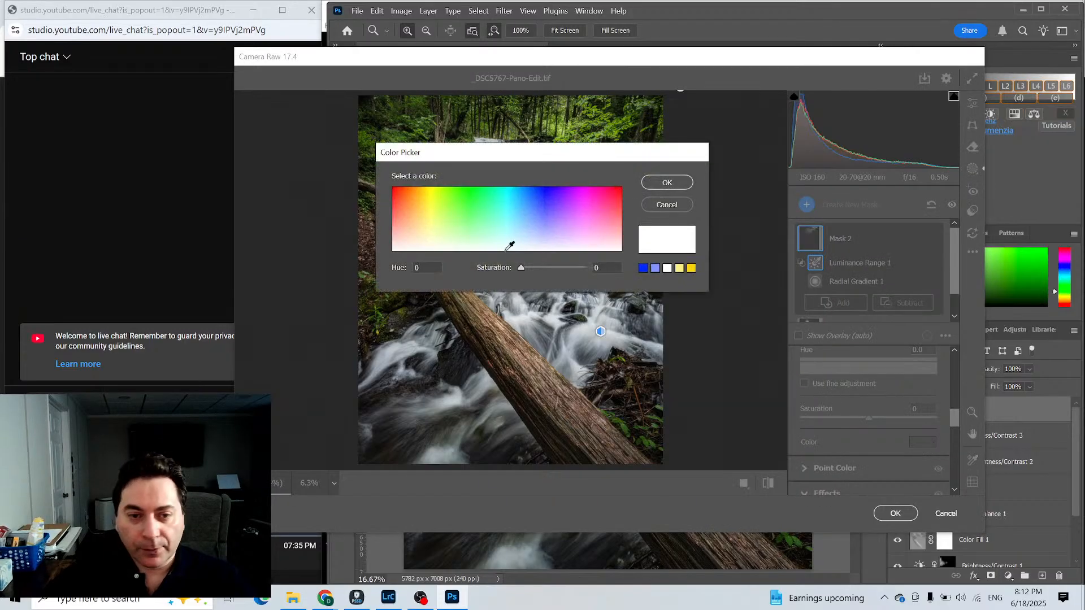
click(432, 219)
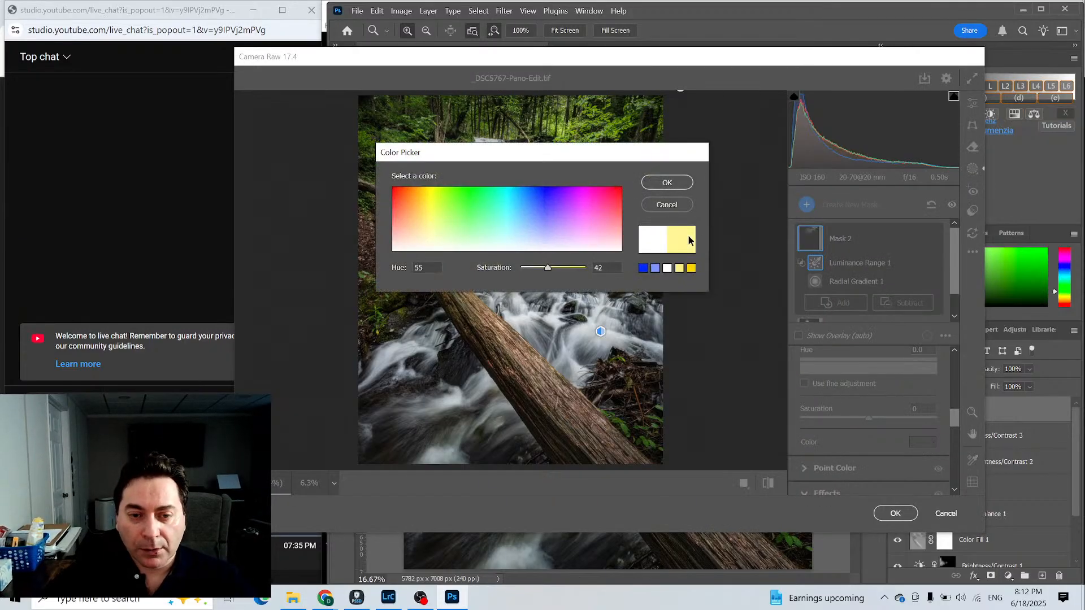
drag(610, 153, 694, 259)
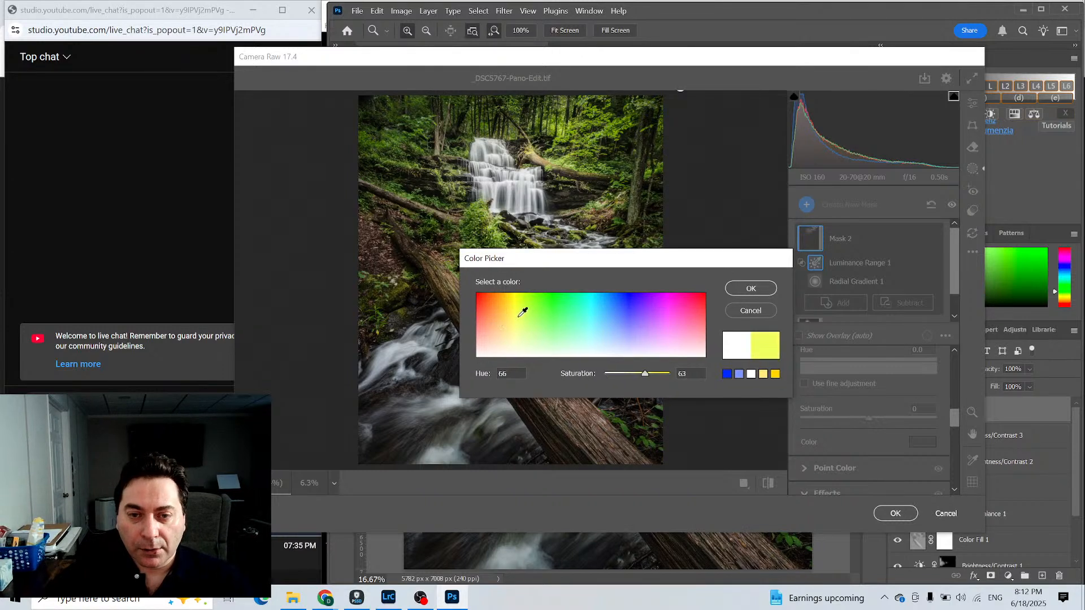
click(510, 346)
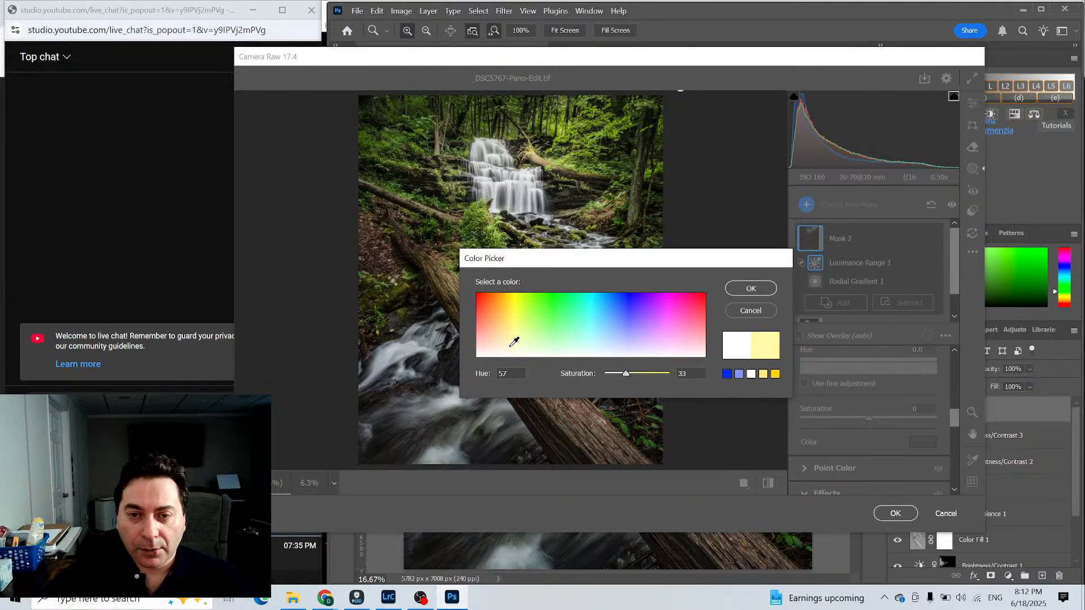
click(516, 297)
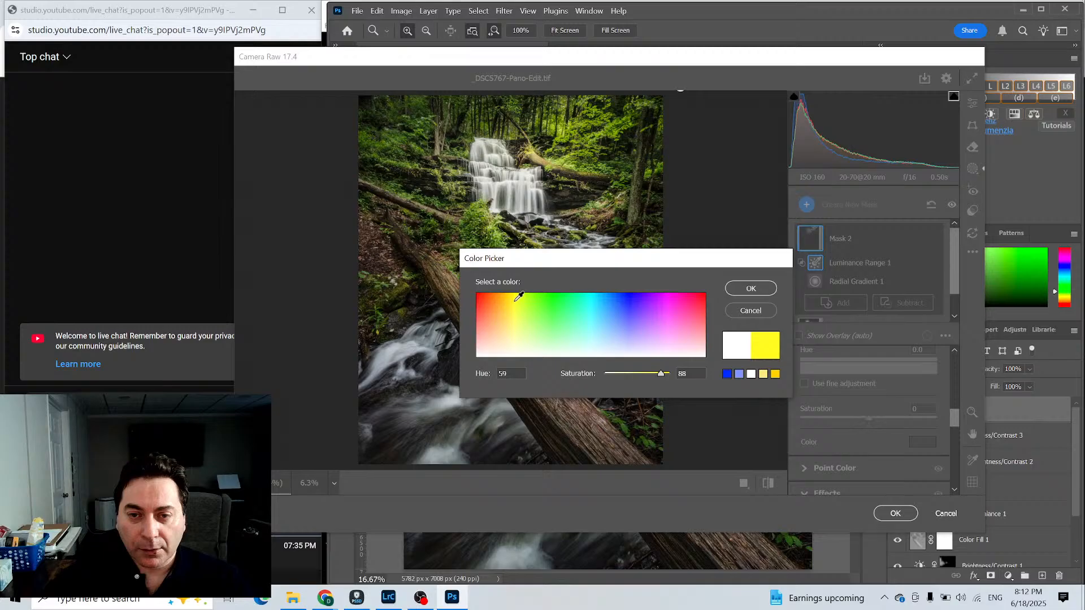
click(514, 340)
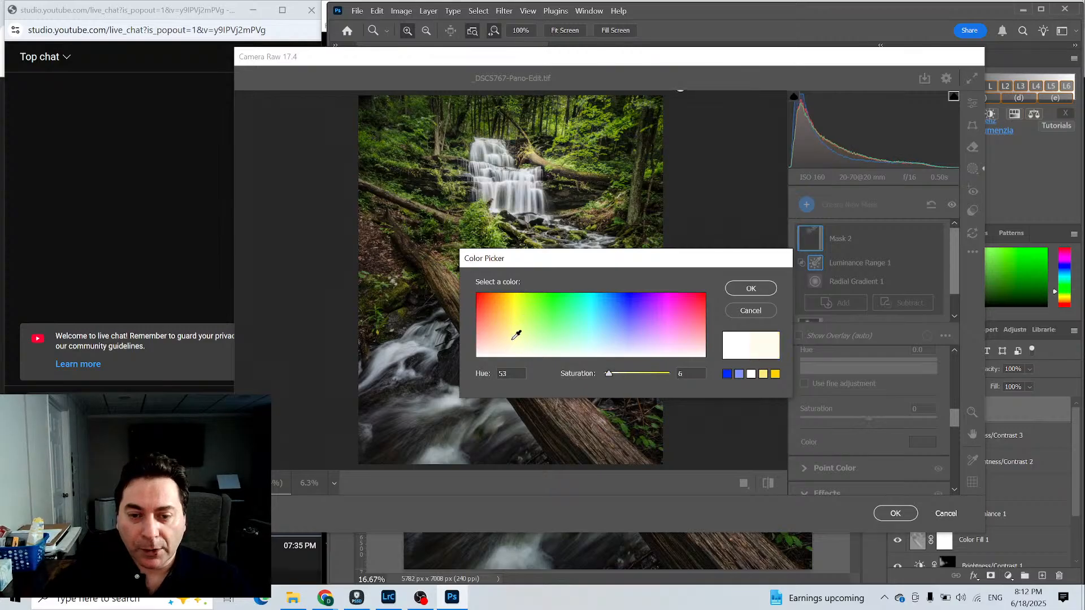
click(766, 315)
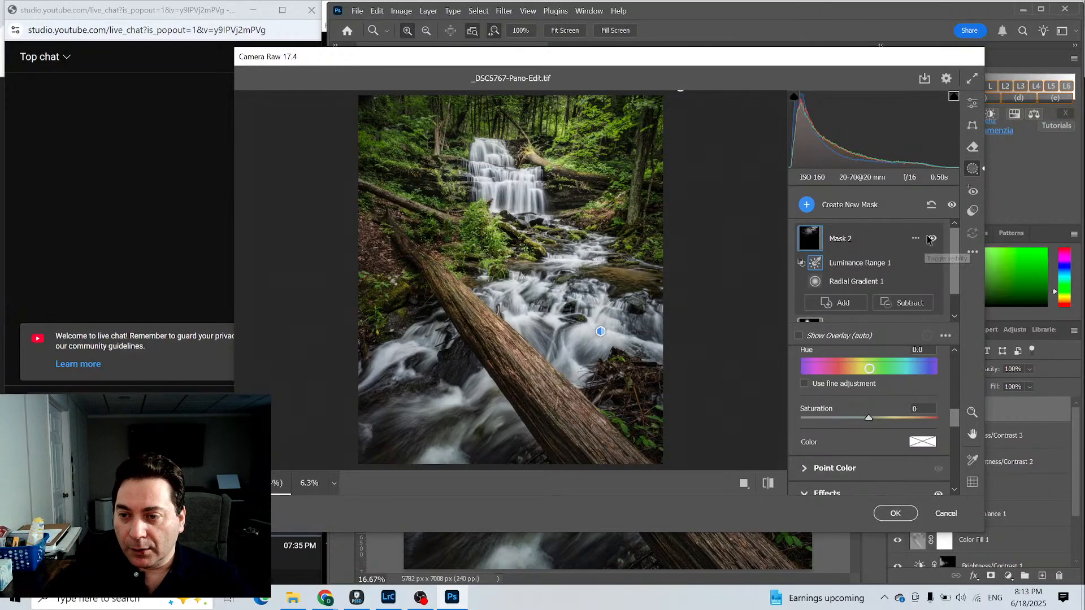
Compare the image with Mask 2 hidden and shown.
click(932, 239)
click(932, 239)
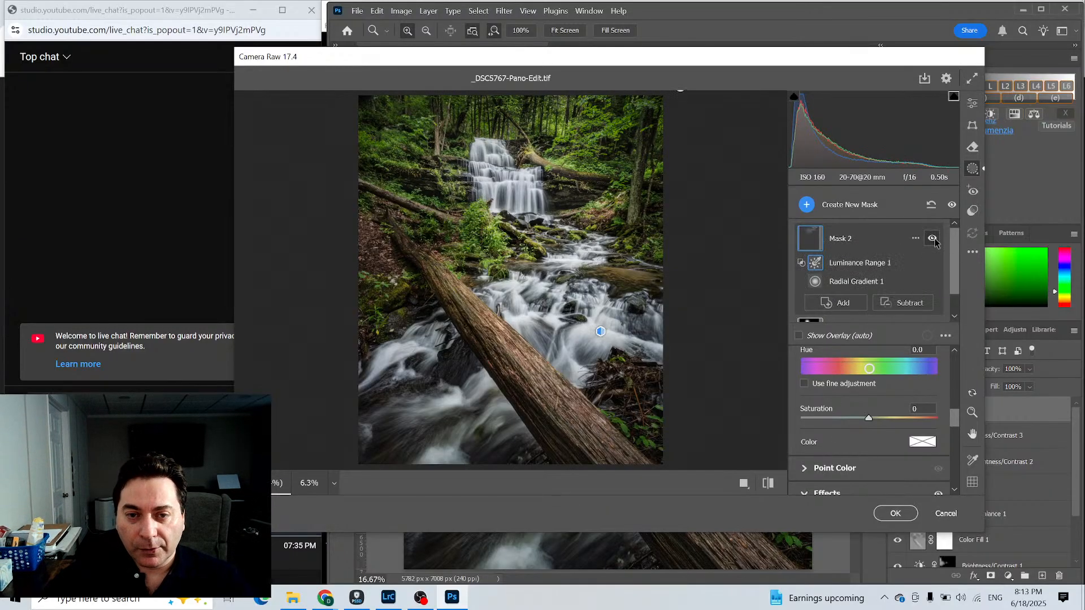
click(932, 238)
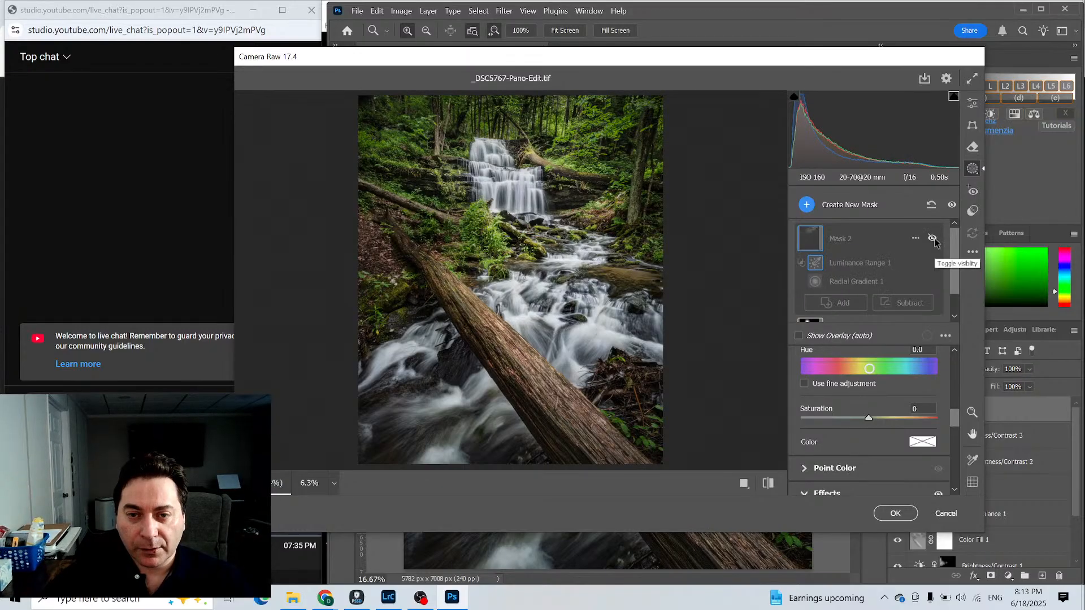
click(932, 238)
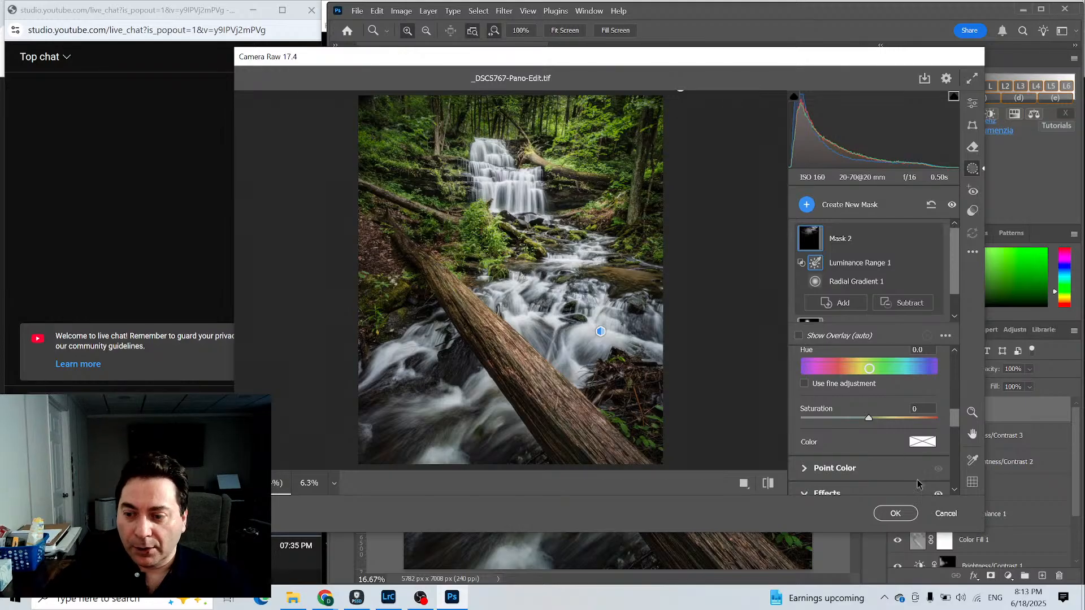
Apply the Camera Raw filter to Layer 2, then save and close _DSC5767-Pano-Edit.tif.
click(896, 513)
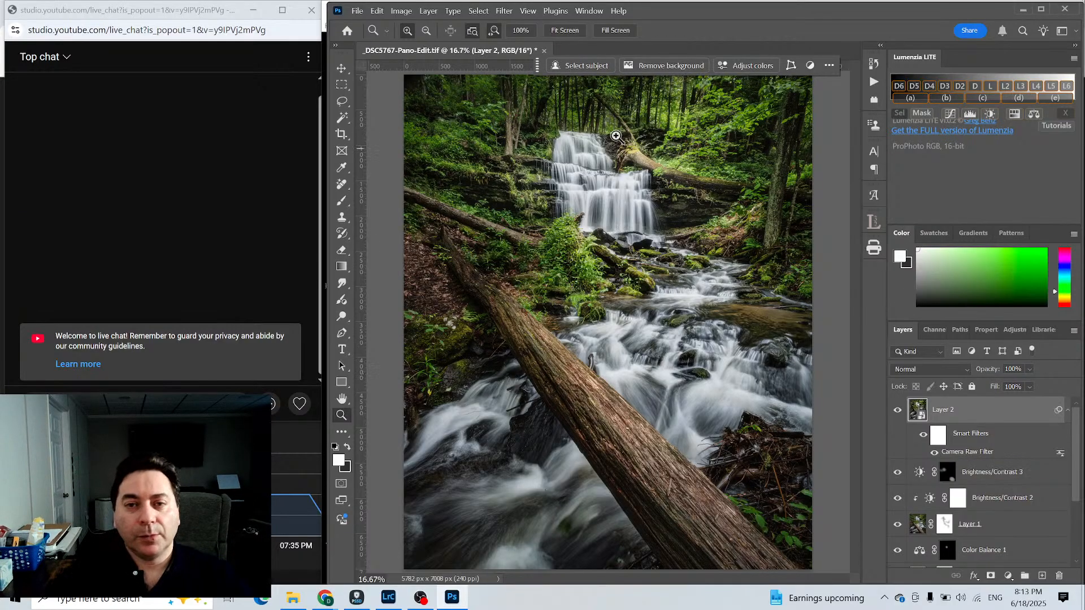
click(544, 51)
click(669, 238)
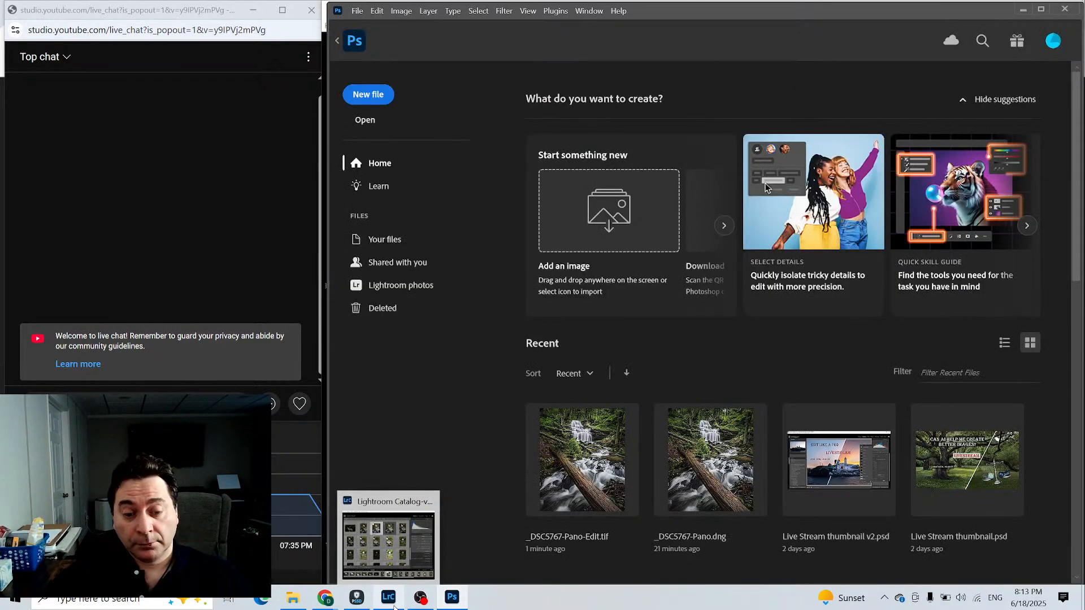
Switch to Lightroom Classic and create a virtual copy of _DSC5767-Pano.dng.
click(394, 607)
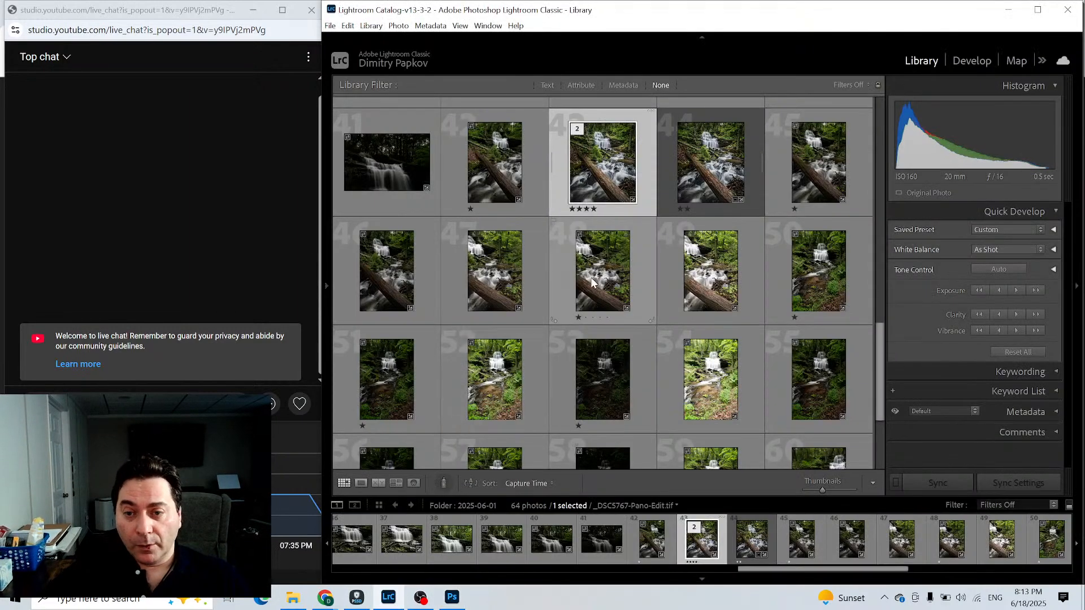
click(743, 171)
right_click(746, 170)
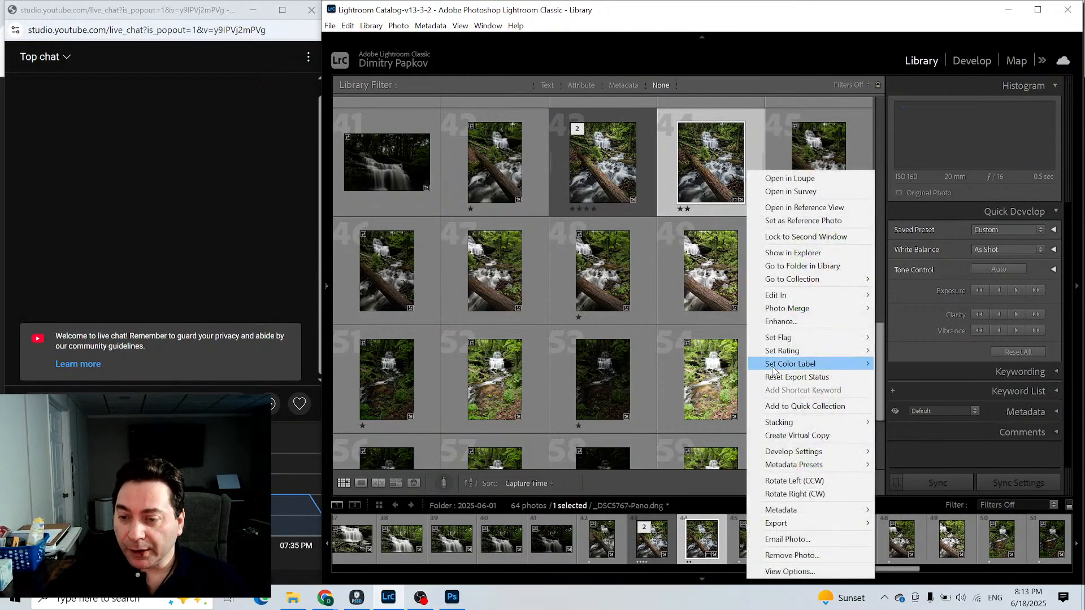
click(795, 436)
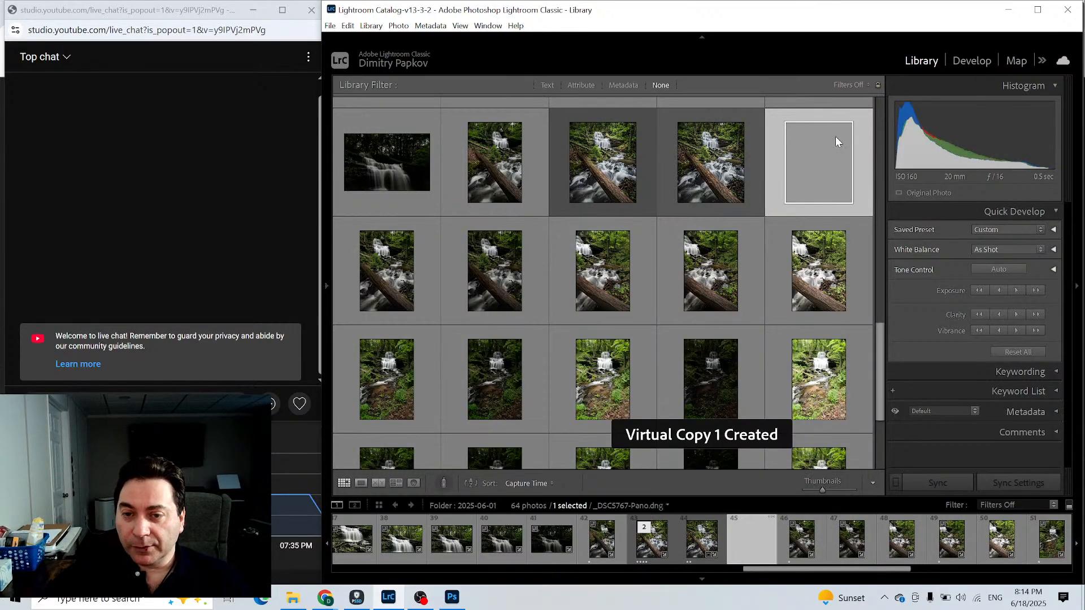
Open the virtual copy for developing and reset all of its edits.
click(965, 61)
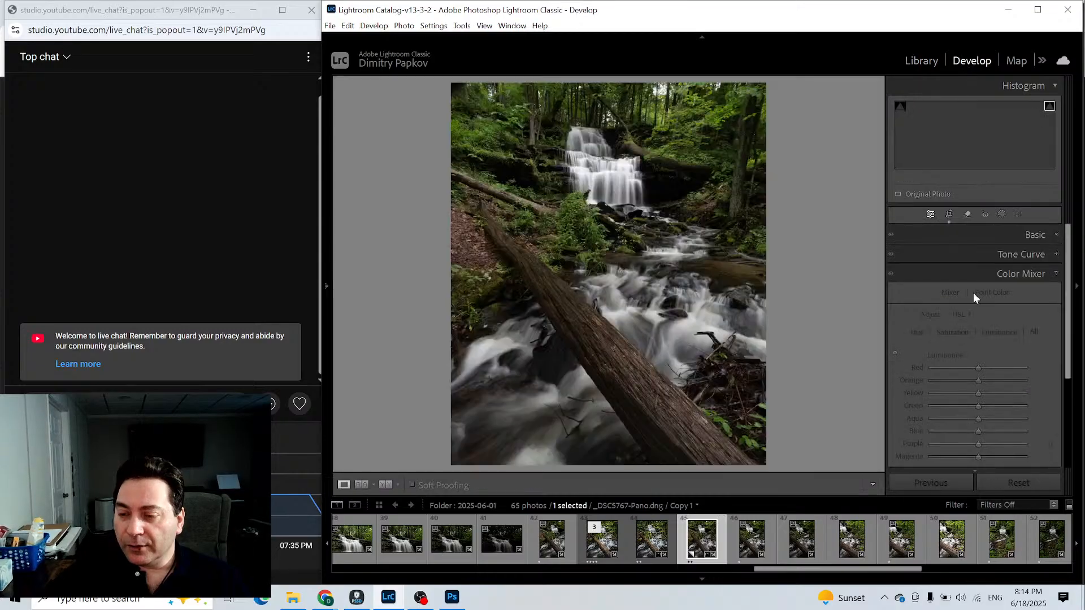
click(1021, 483)
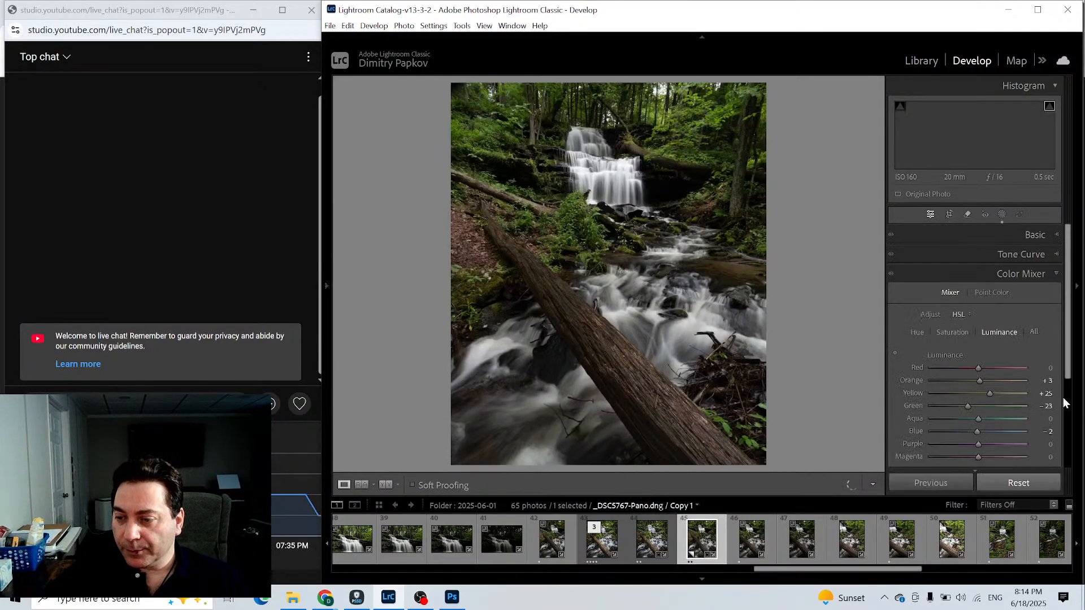
drag(1070, 295, 1073, 310)
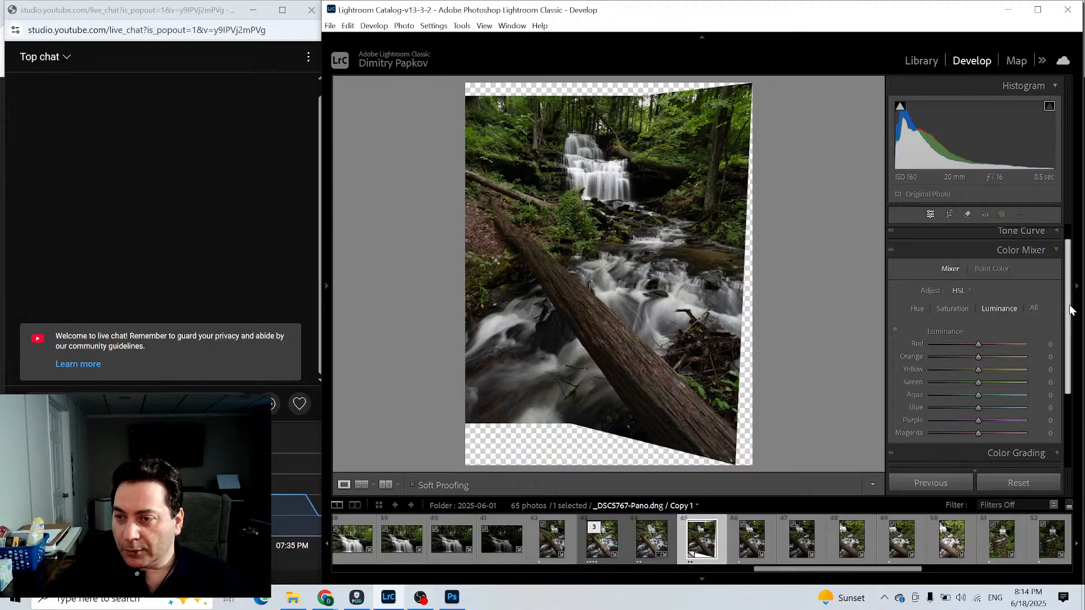
Crop the virtual copy on the bottom, right and top edges to remove the transparent panorama borders.
click(949, 214)
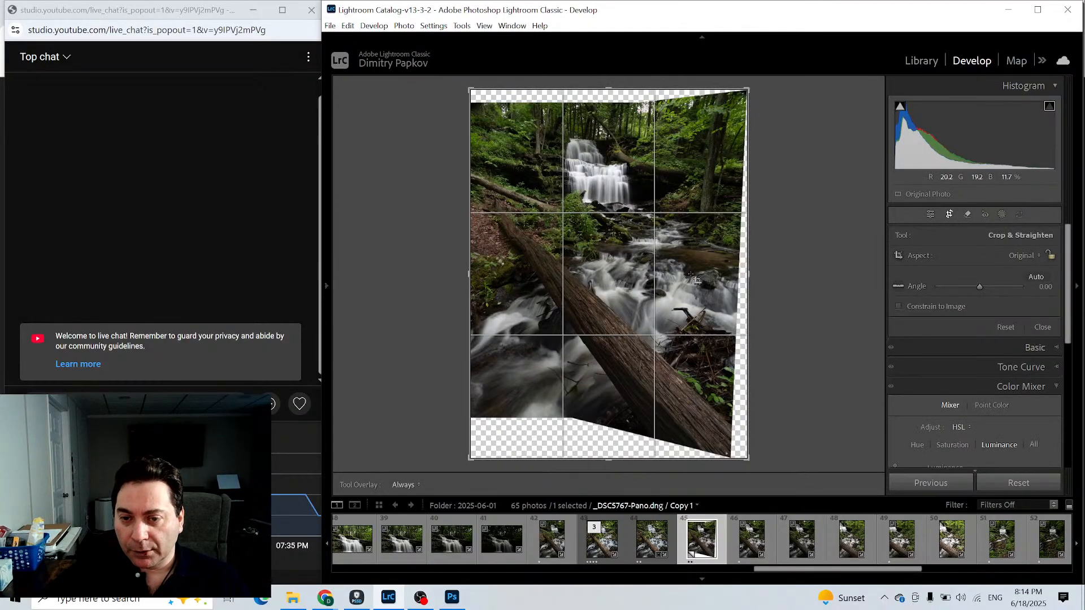
drag(608, 458, 611, 441)
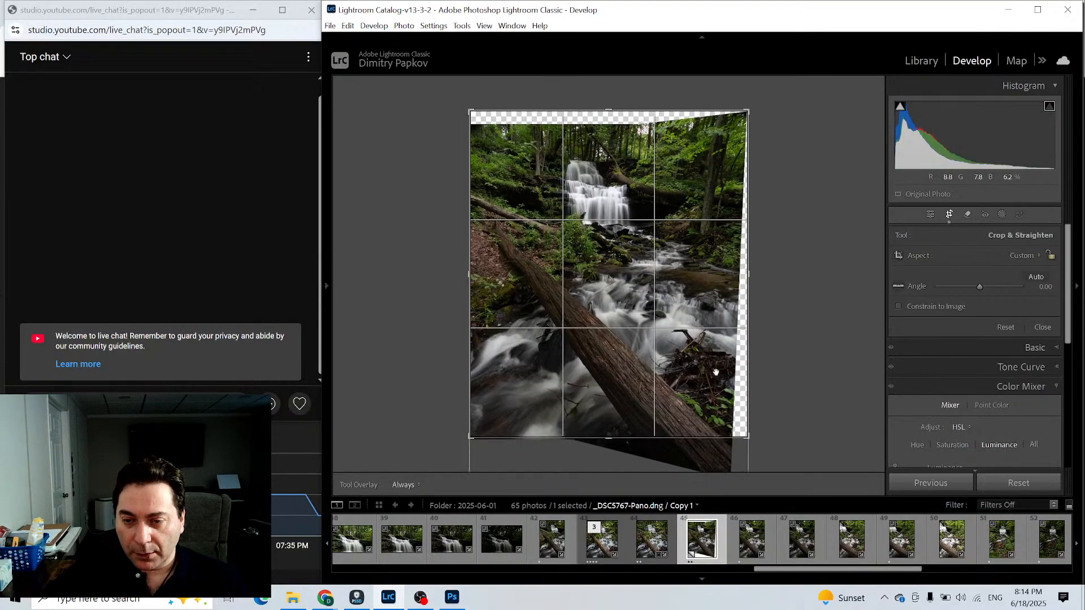
drag(749, 275, 743, 278)
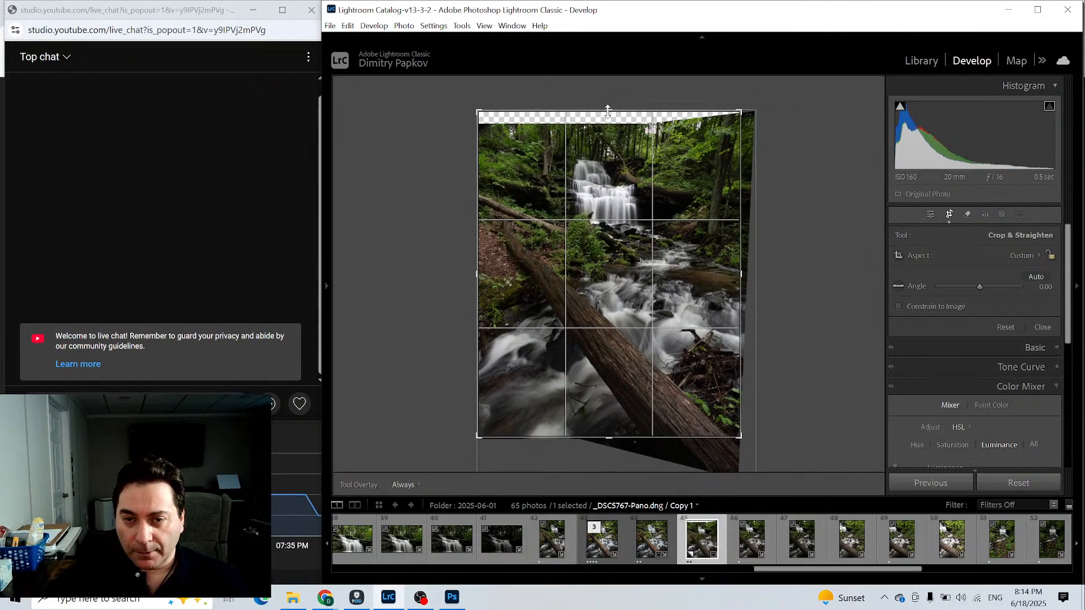
drag(608, 110, 606, 117)
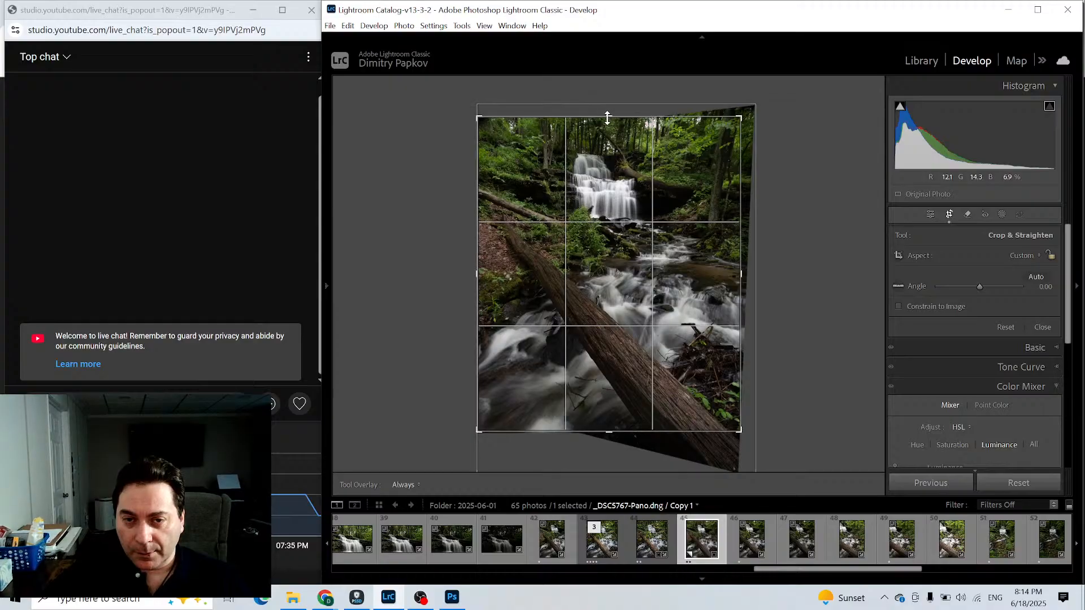
click(949, 214)
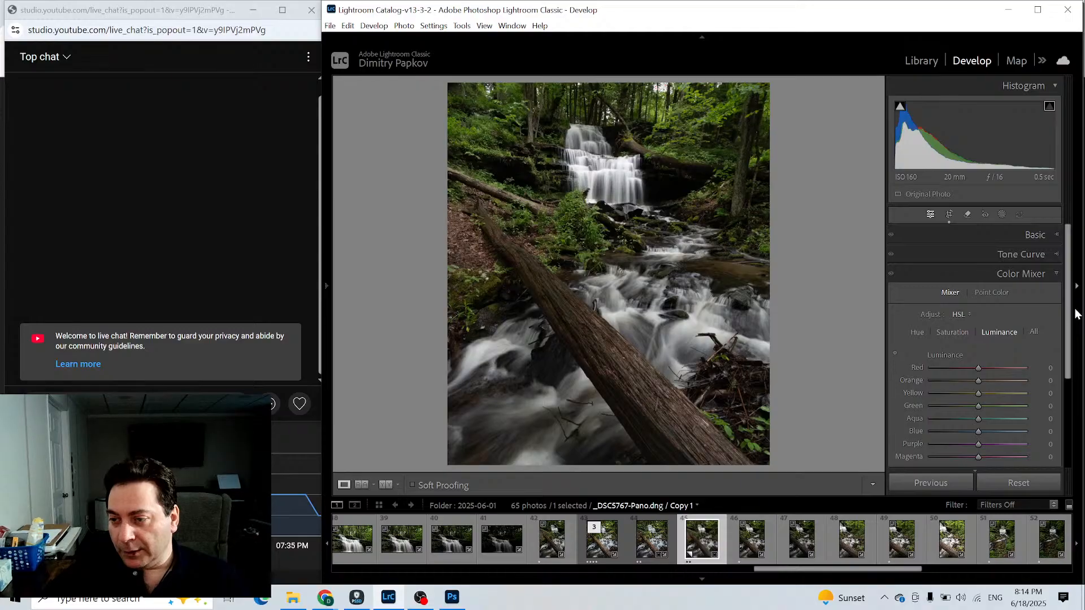
Enable Remove Chromatic Aberration and Profile Corrections for the virtual copy in Lens Corrections.
scroll(1056, 396, down, 5)
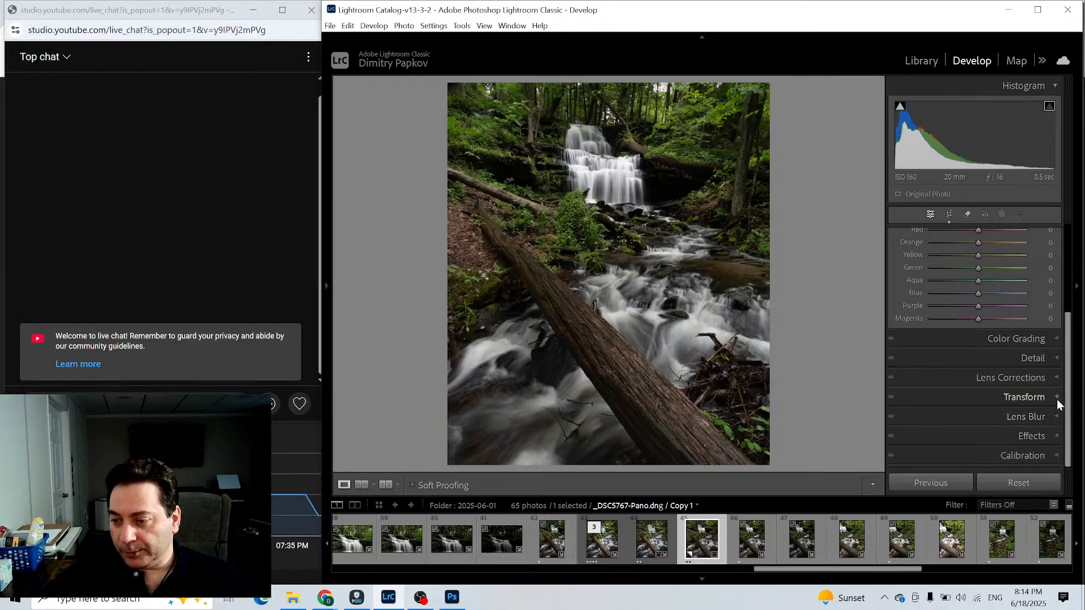
click(1053, 379)
click(920, 236)
click(916, 247)
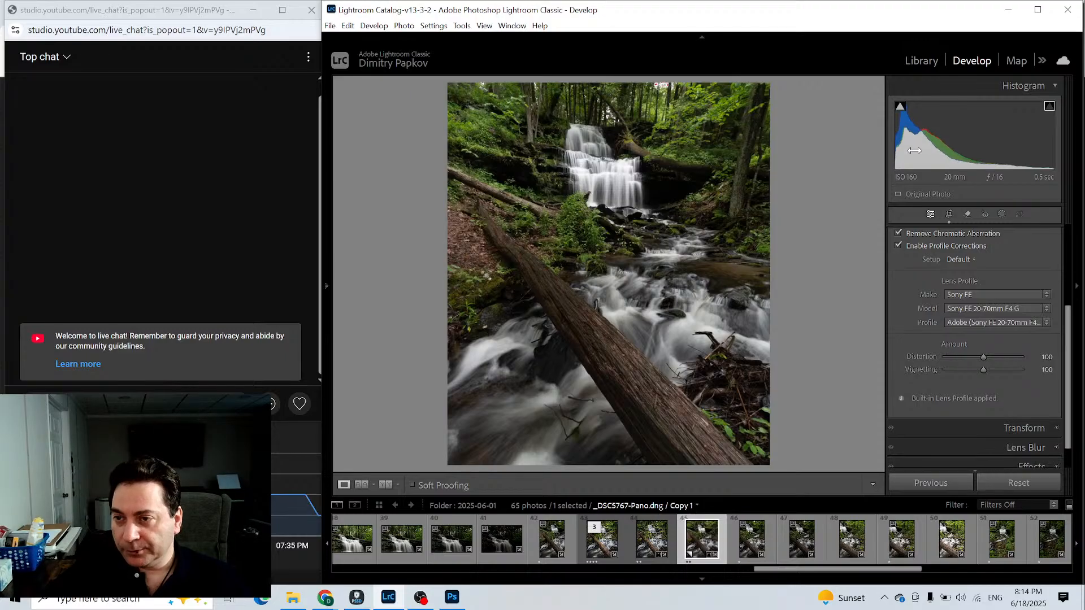
Rate the virtual copy one star in the Library, then compare it with the four-star edited panorama in Survey view.
click(920, 62)
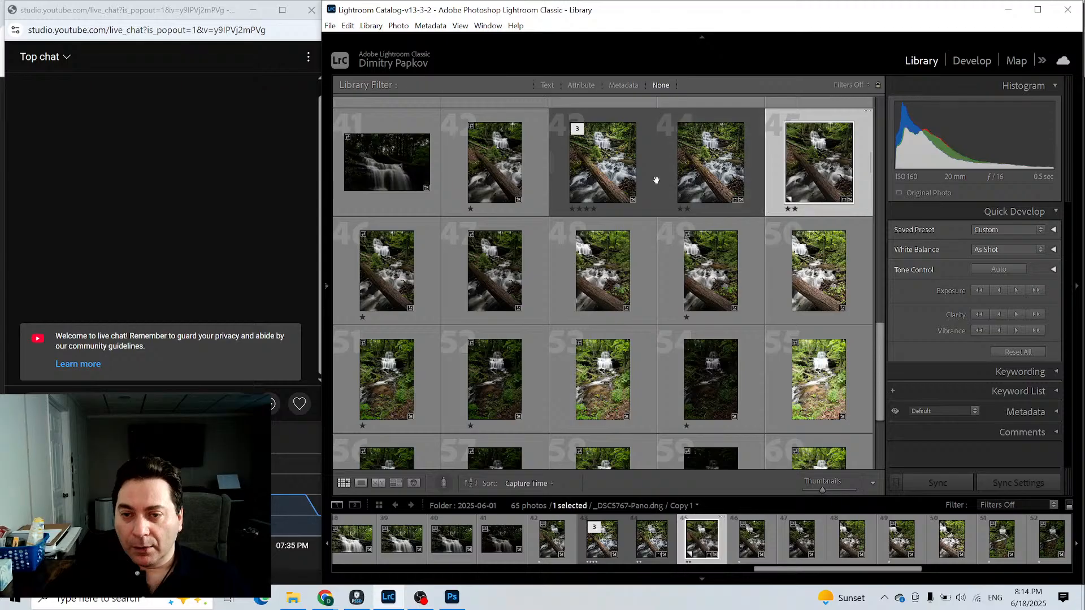
key(1)
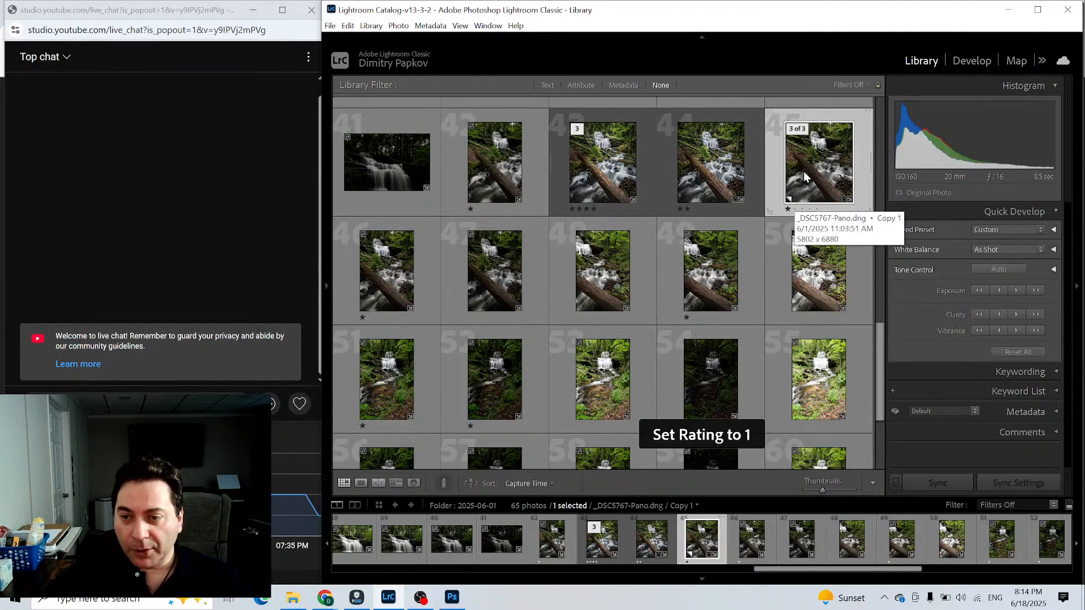
ctrl+click(646, 179)
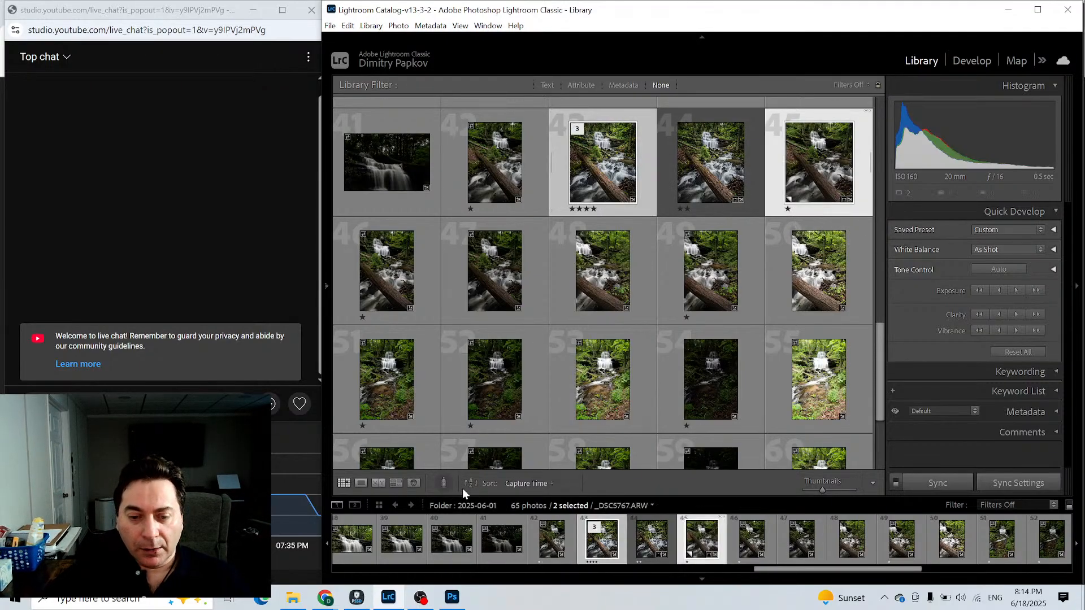
click(394, 483)
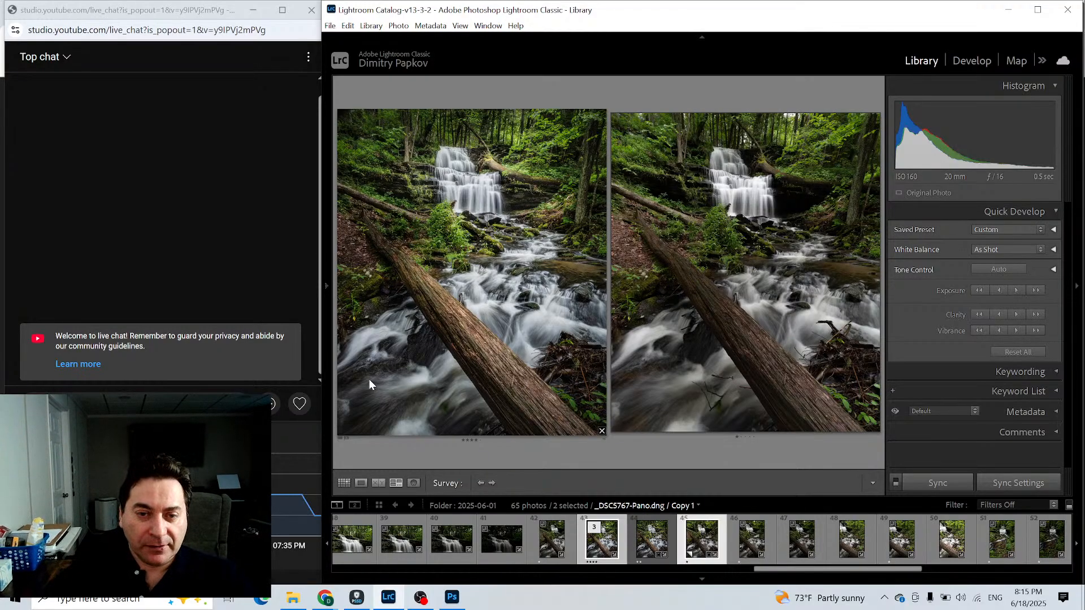
click(343, 483)
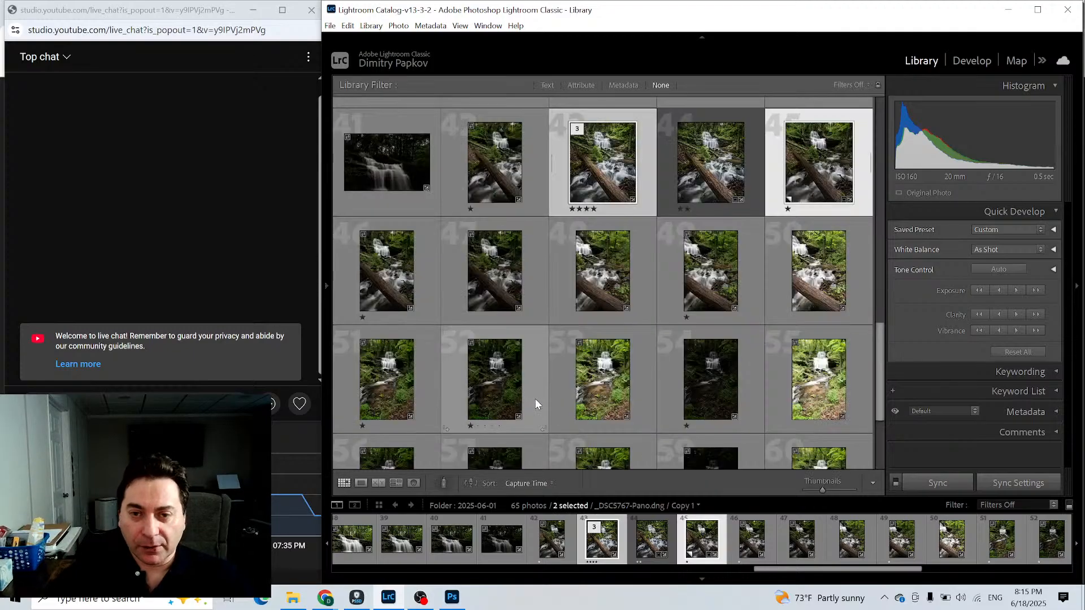
Open the four-star _DSC5767-Pano-Edit.tif in Adobe Photoshop 2025 using the Edit Original option.
click(647, 190)
right_click(647, 189)
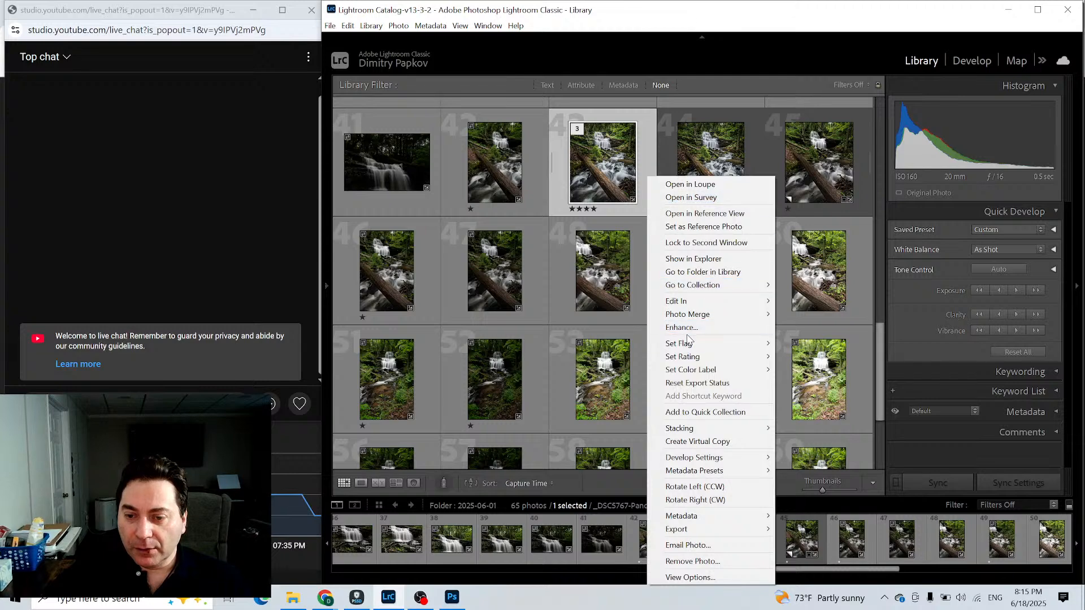
mouse_move(685, 301)
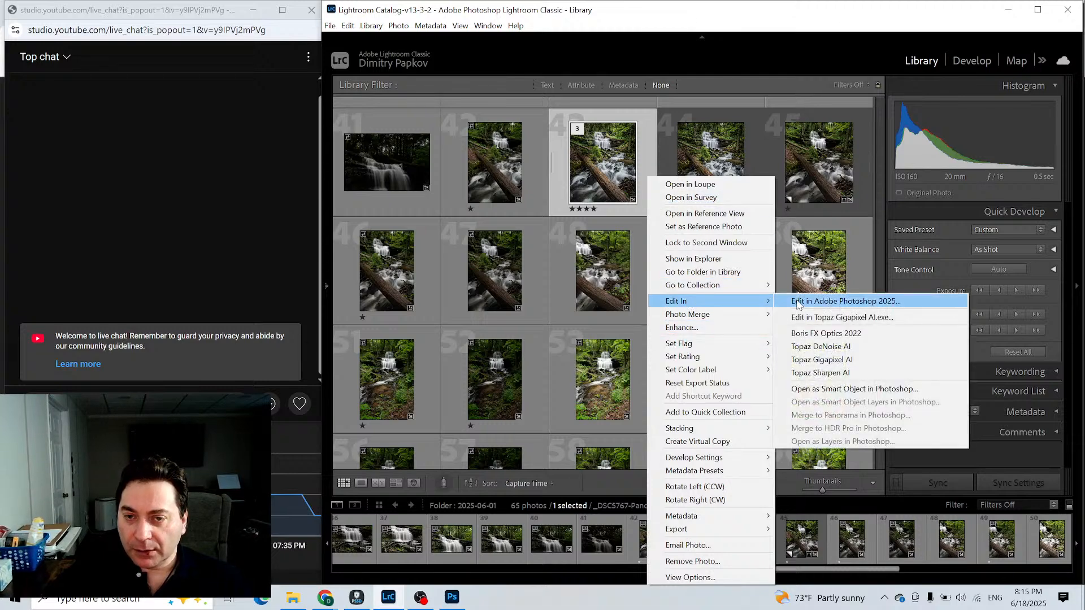
click(798, 303)
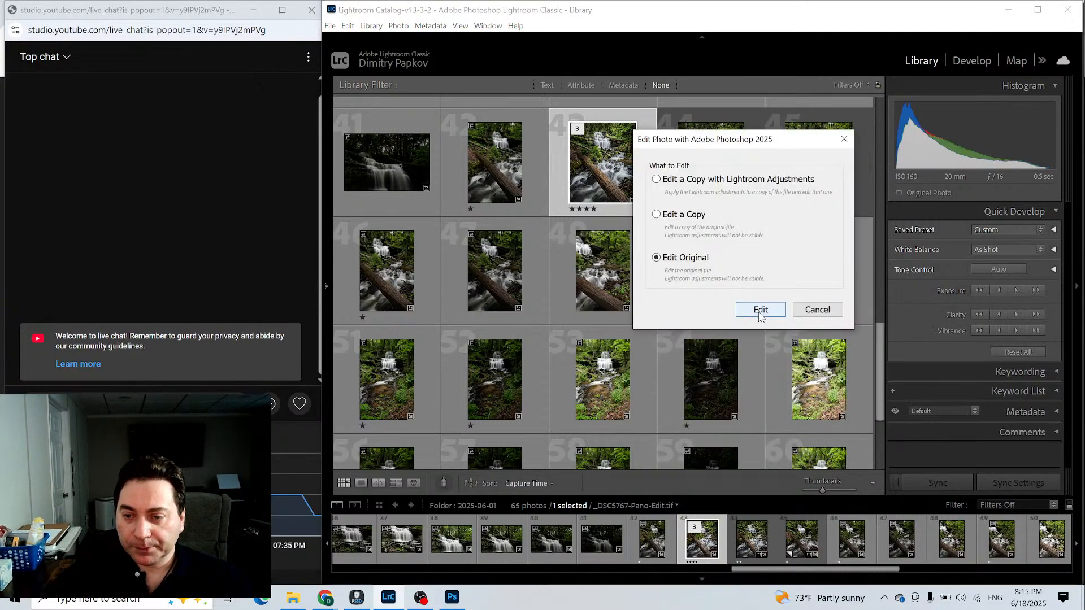
click(760, 311)
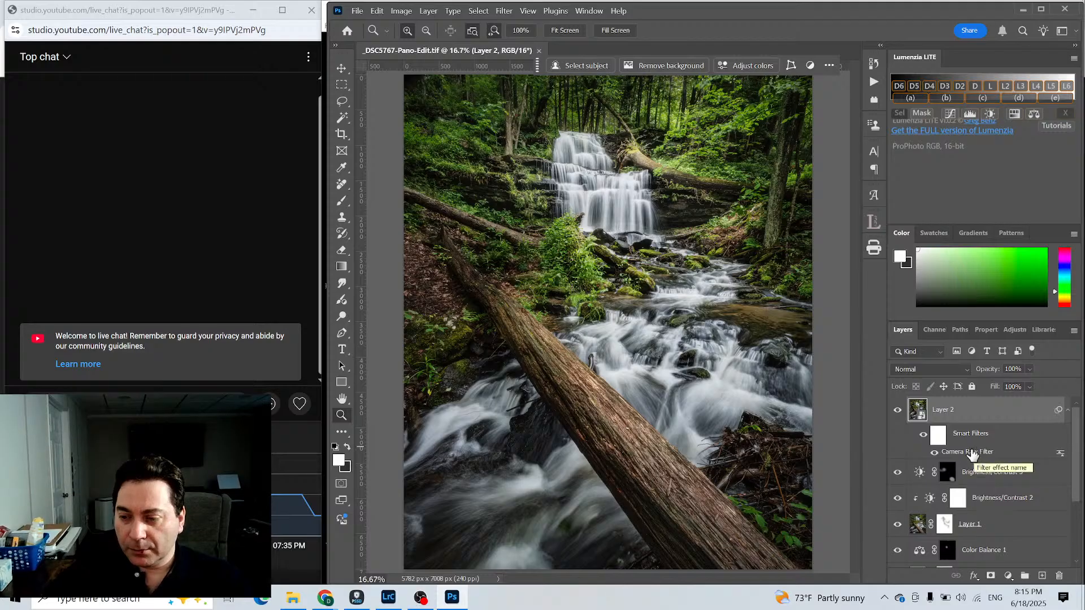
Reopen the Camera Raw smart filter on Layer 2 and add a radial gradient mask over the waterfall's upper tier.
double_click(971, 450)
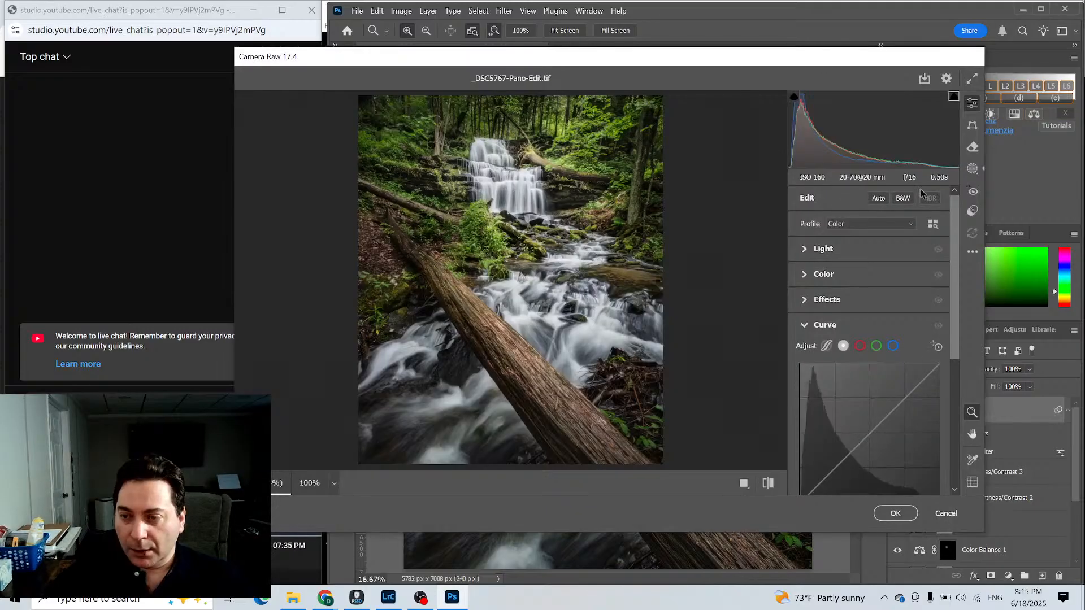
click(973, 169)
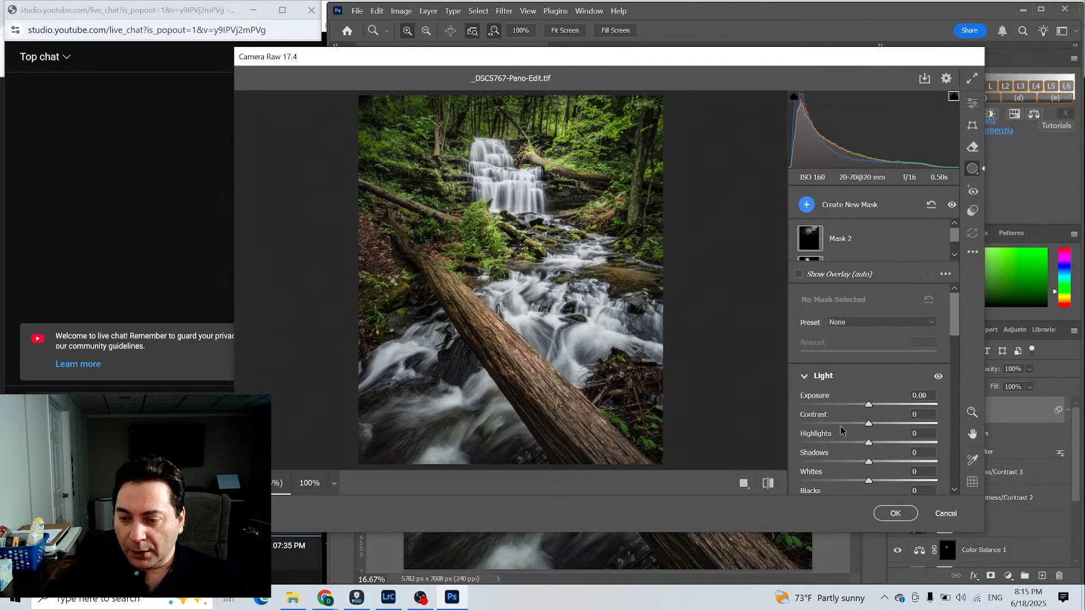
click(807, 205)
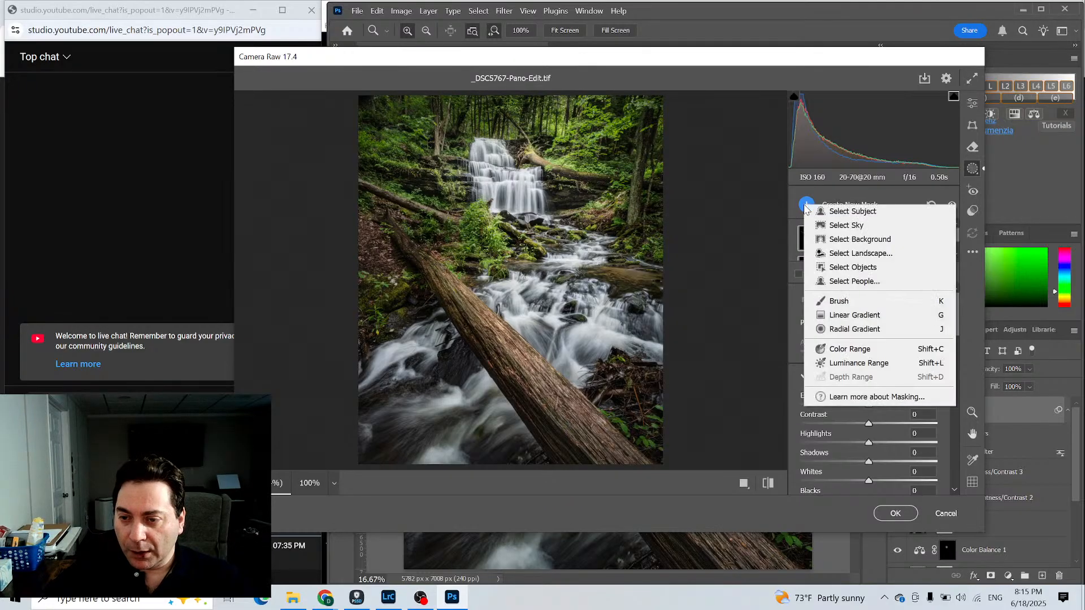
click(845, 330)
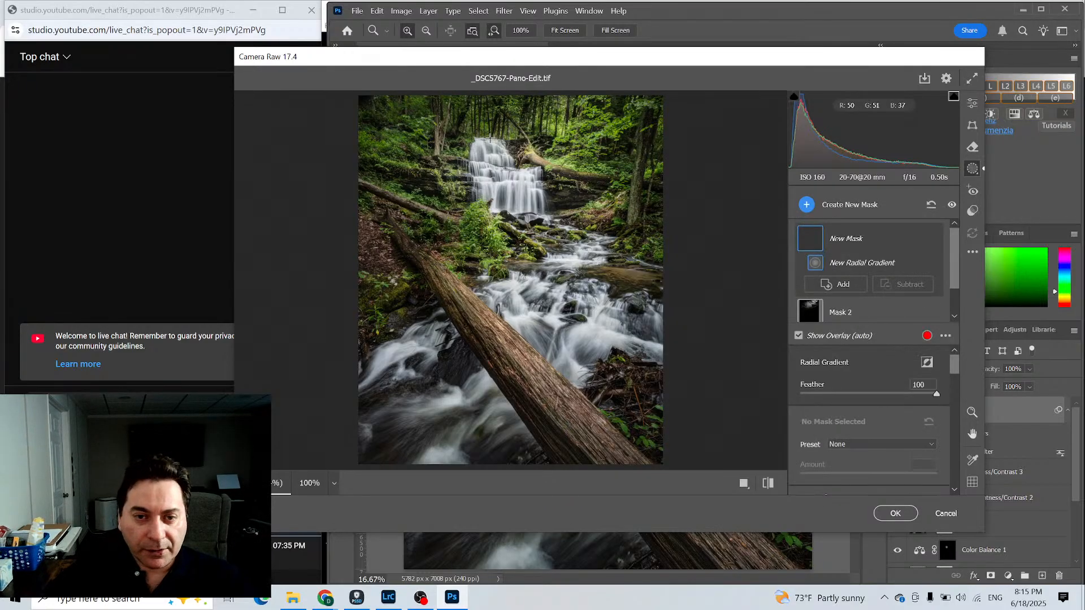
mouse_move(486, 151)
mouse_down()
mouse_move(534, 168)
mouse_move(495, 149)
mouse_up()
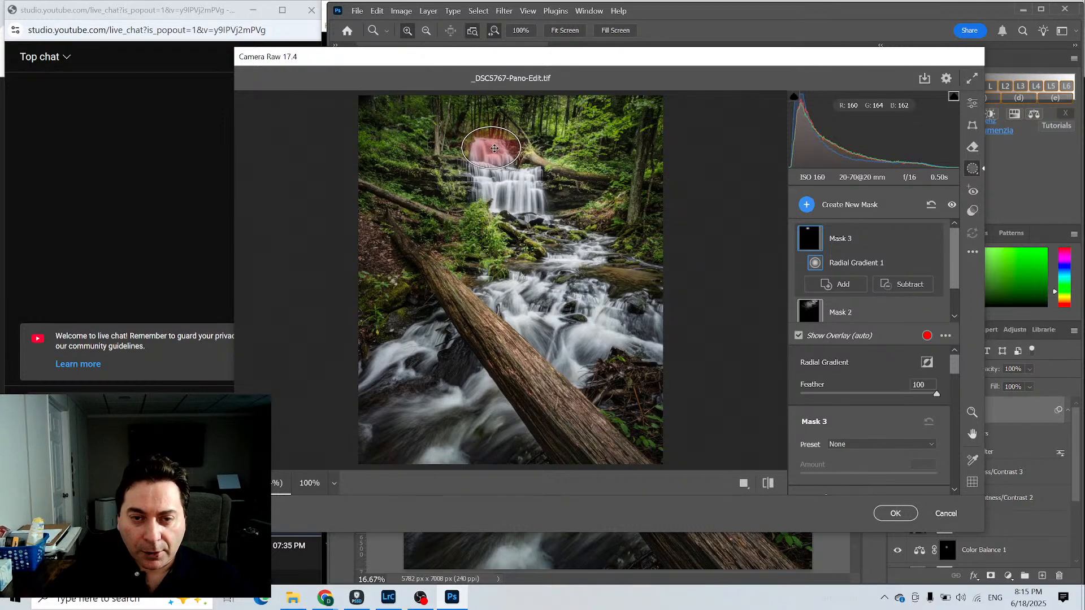
Set the upper-tier radial gradient's Feather to 64 and its Exposure to -0.65.
scroll(910, 443, down, 2)
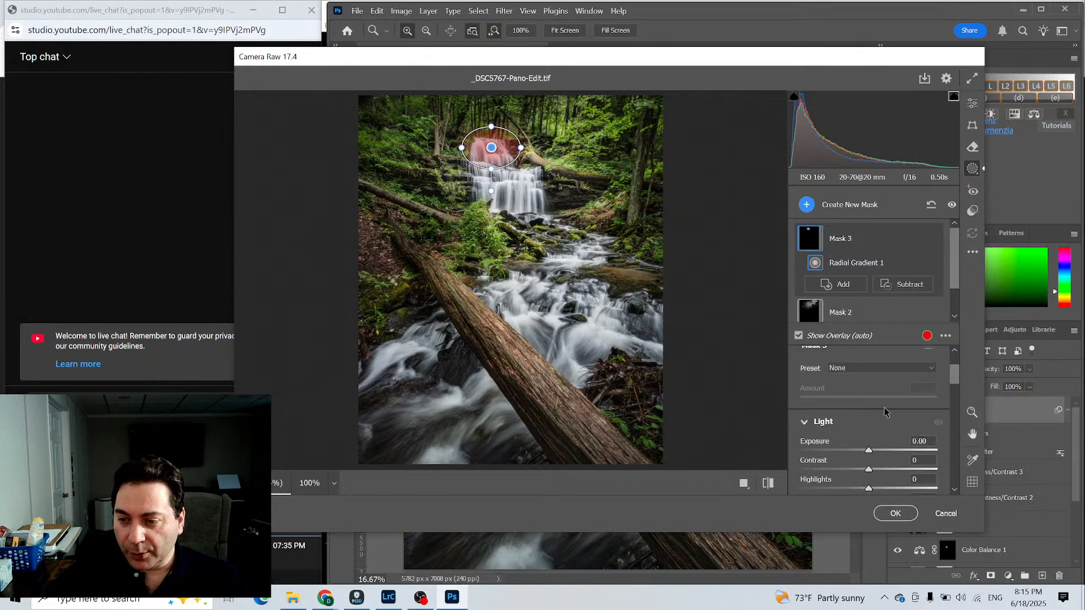
scroll(898, 416, up, 2)
drag(935, 397, 859, 375)
scroll(853, 436, down, 4)
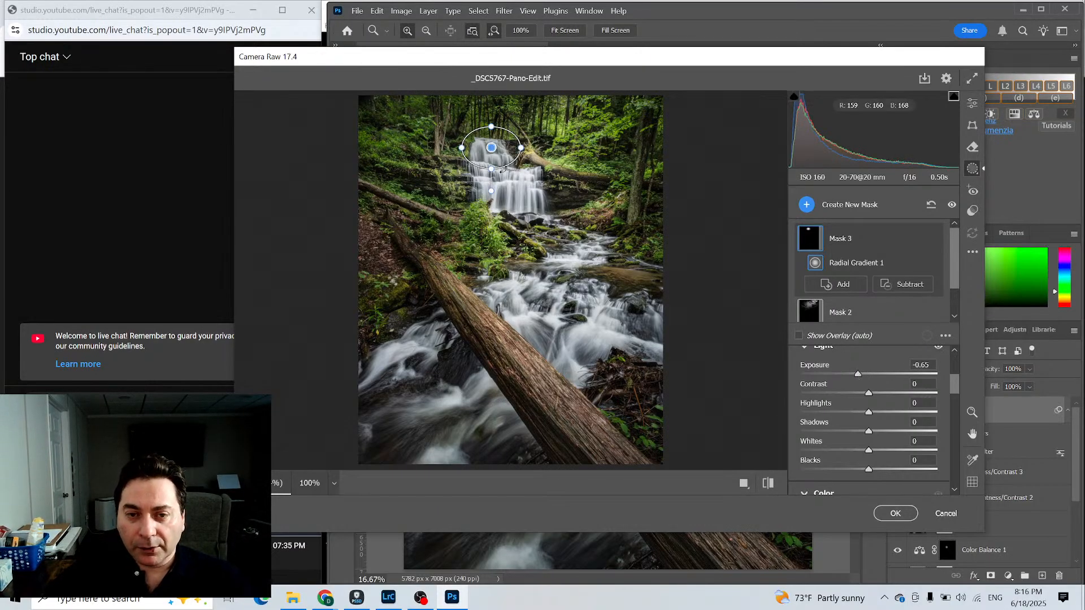
Add a radial gradient mask over the waterfall's lower tier and set its Exposure to +0.40 and Highlights to -7.
click(806, 205)
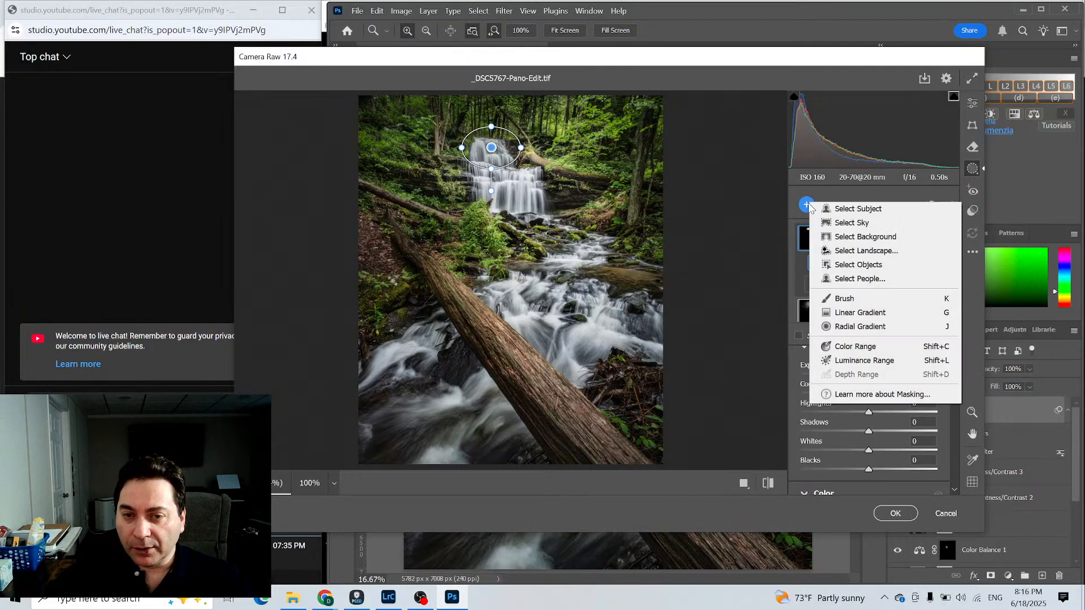
click(843, 333)
drag(493, 176, 504, 225)
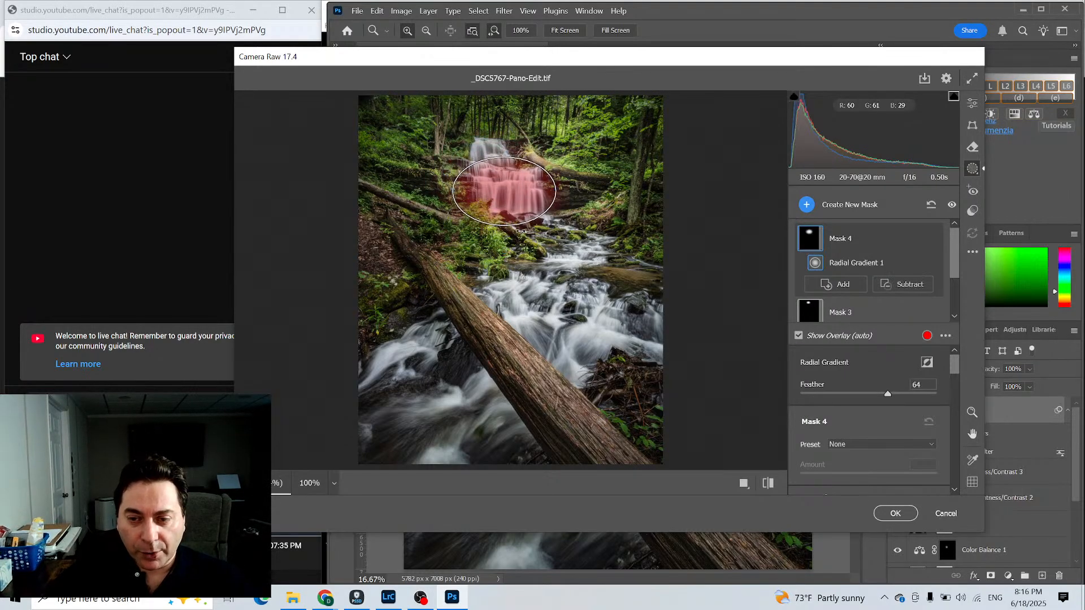
scroll(879, 472, down, 3)
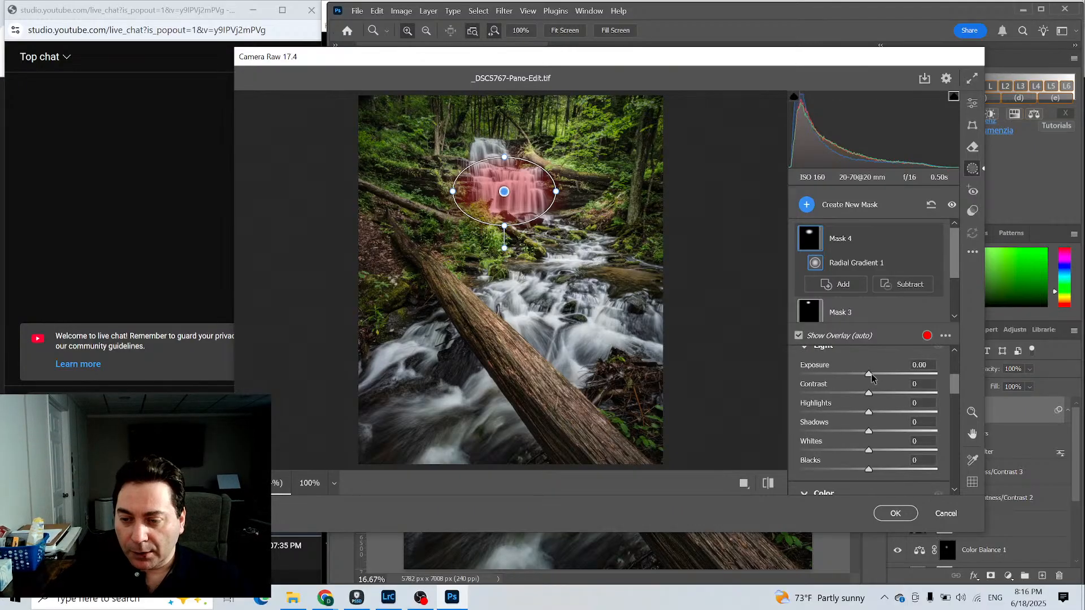
mouse_move(868, 375)
mouse_down()
mouse_move(893, 374)
mouse_move(878, 377)
mouse_up()
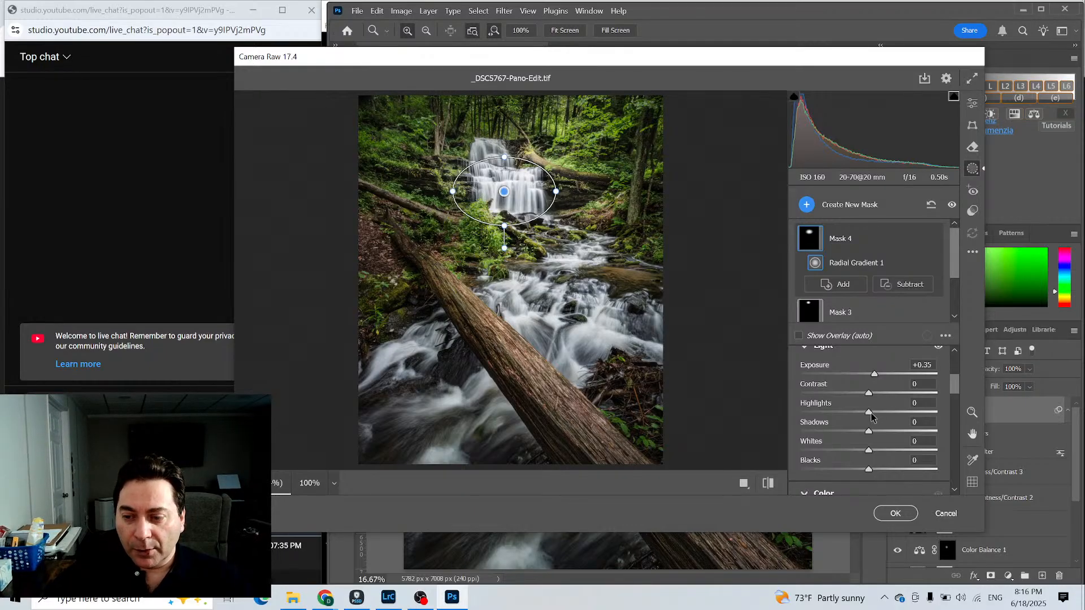
drag(870, 414, 874, 455)
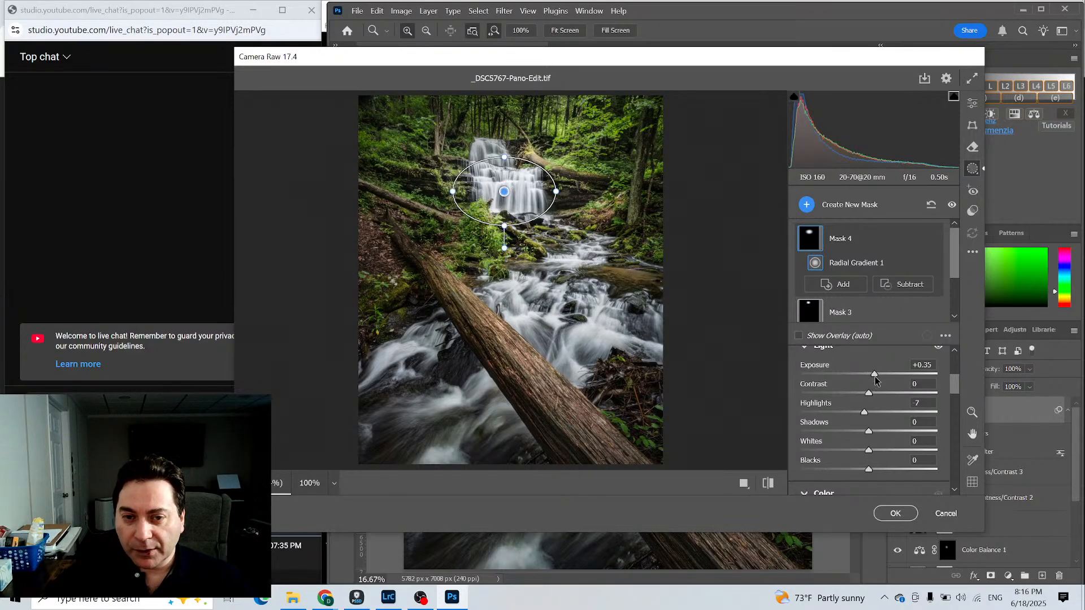
click(874, 377)
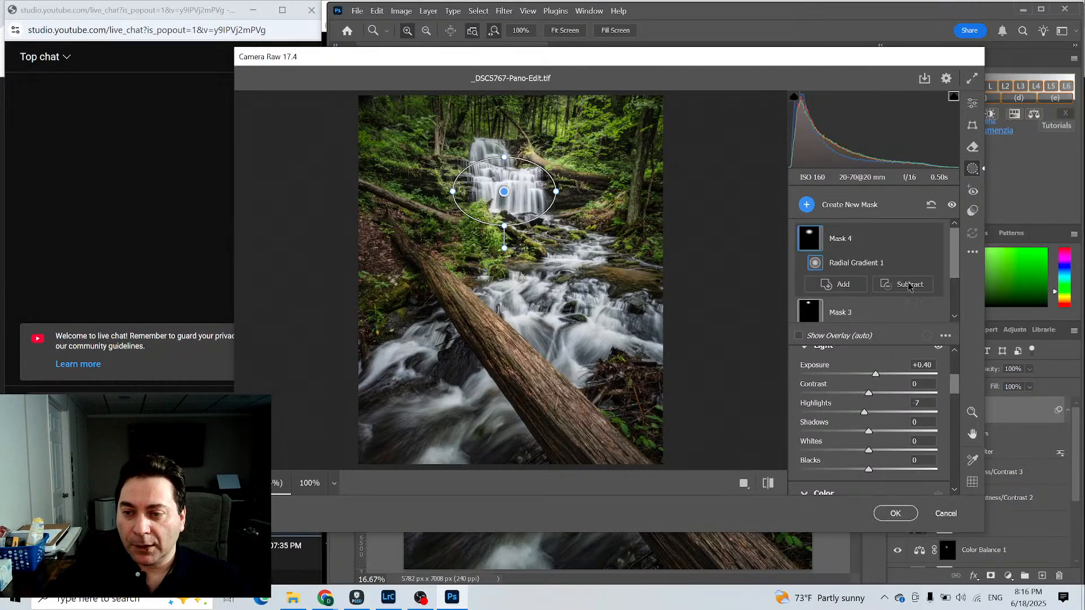
Toggle the visibility of Mask 4 and Mask 3 off and on to compare their effect on the waterfall.
click(933, 239)
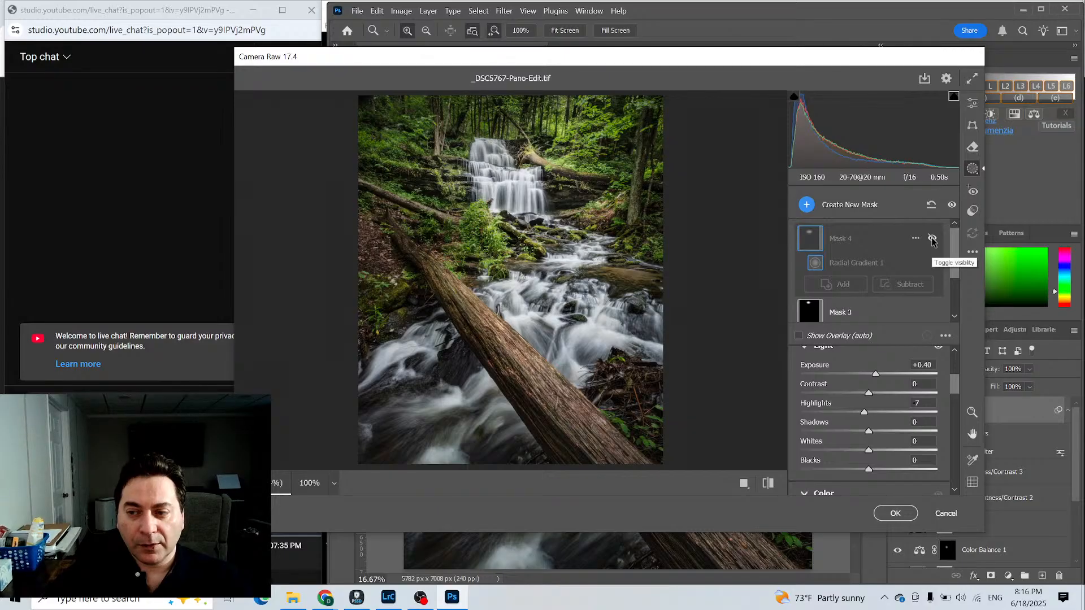
click(933, 240)
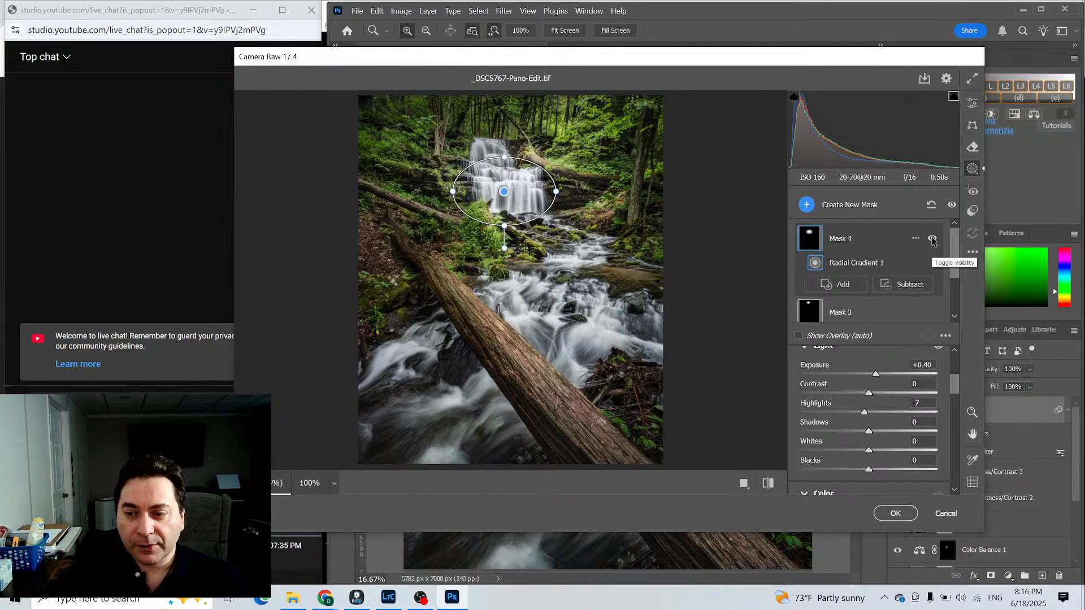
click(932, 314)
click(932, 314)
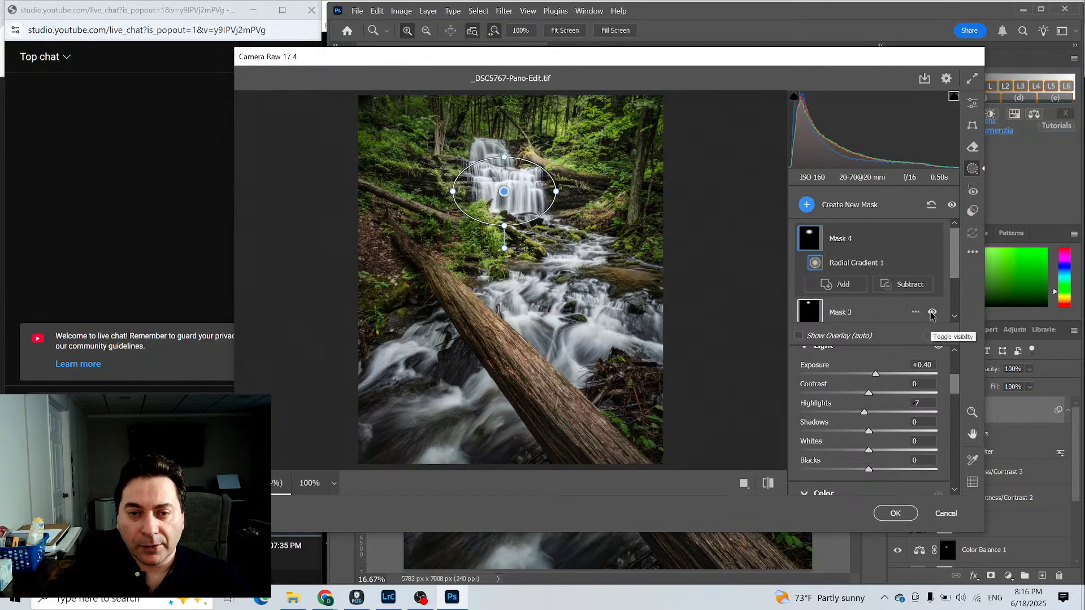
Apply the Camera Raw changes, then save and close _DSC5767-Pano-Edit.tif, overwriting the disk copy.
click(895, 513)
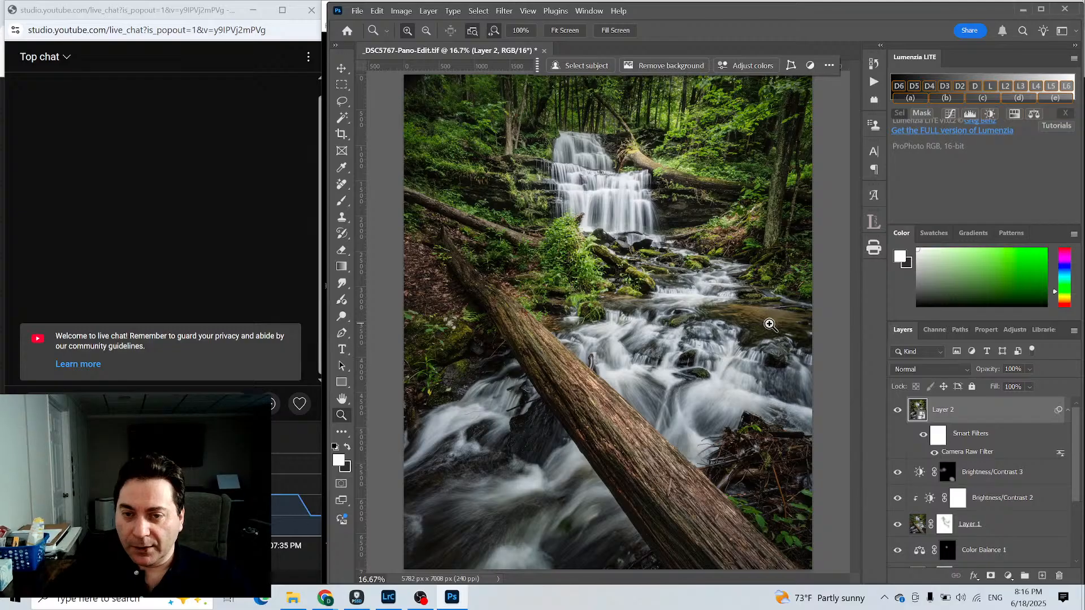
click(545, 51)
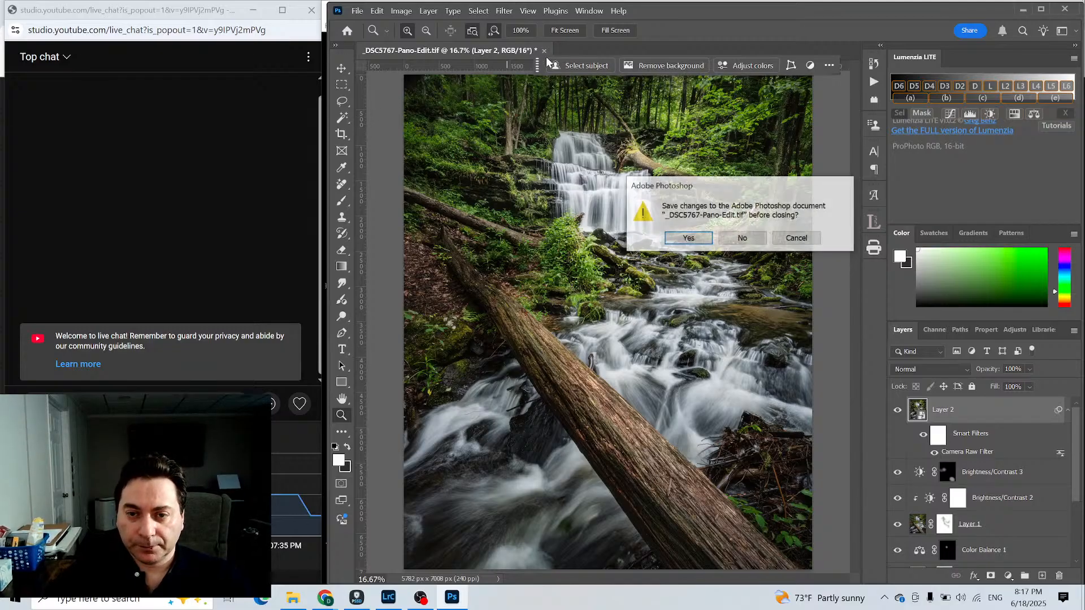
click(706, 240)
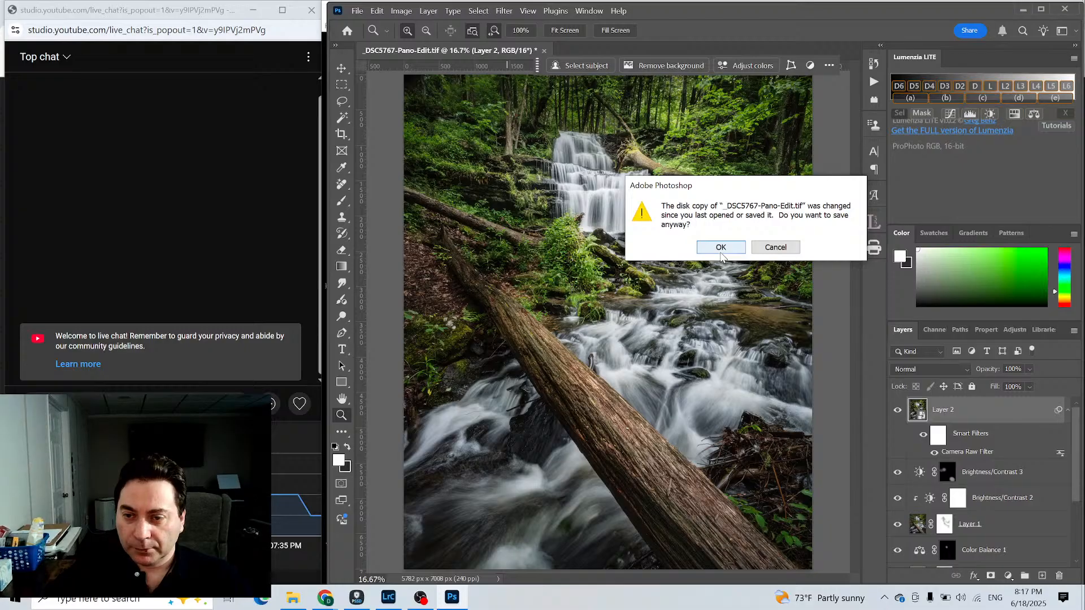
click(720, 248)
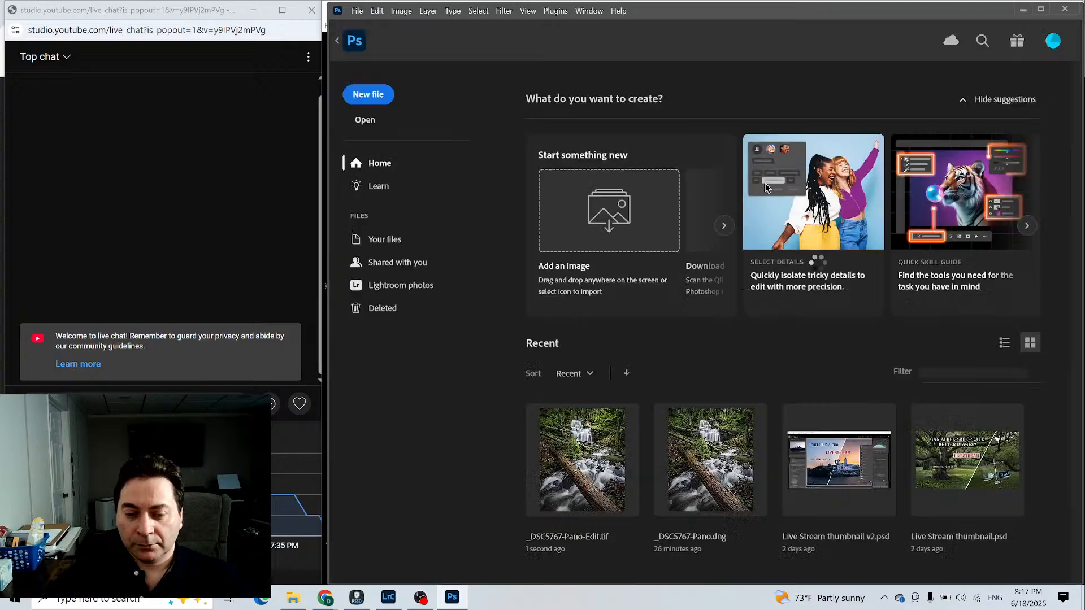
Switch to Lightroom Classic and compare the updated panorama with the virtual copy in Survey view.
click(394, 598)
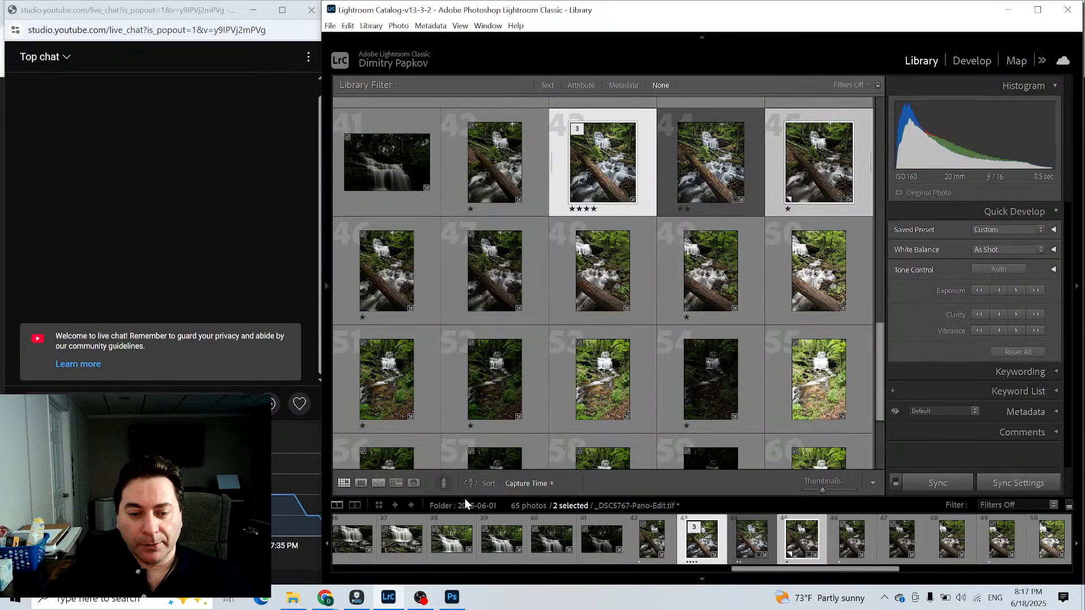
click(397, 483)
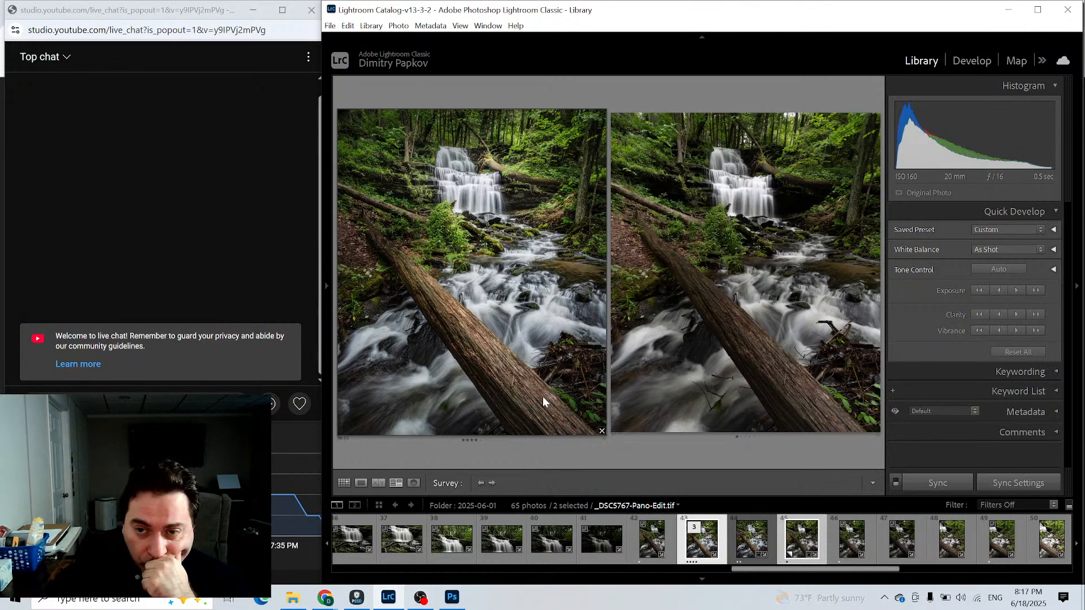
click(343, 481)
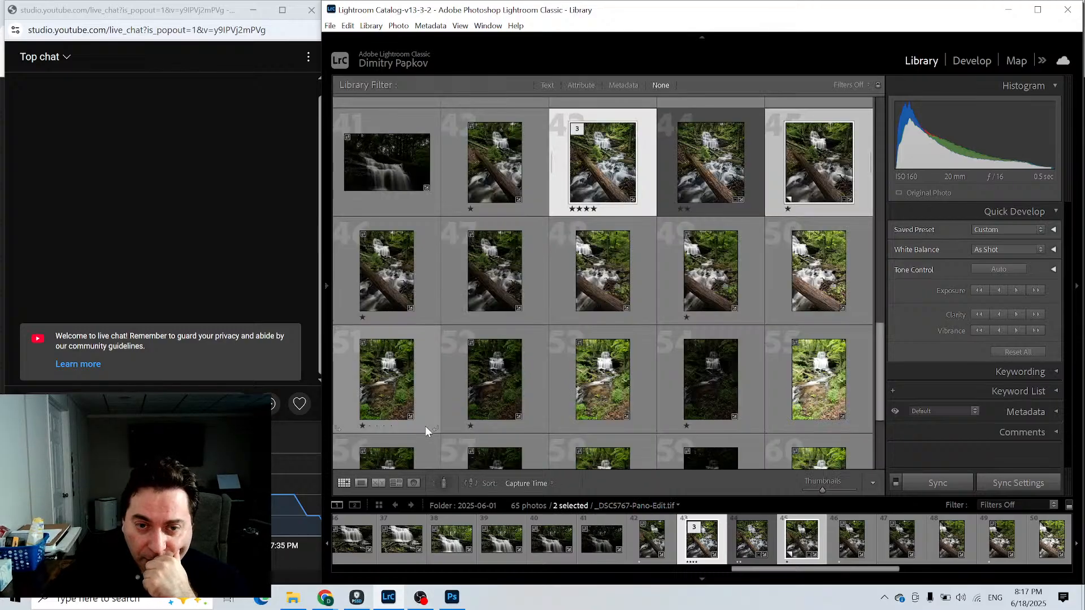
Open the original _DSC5767-Pano-Edit.tif from the library in Adobe Photoshop 2025 using Edit Original.
click(647, 178)
right_click(649, 177)
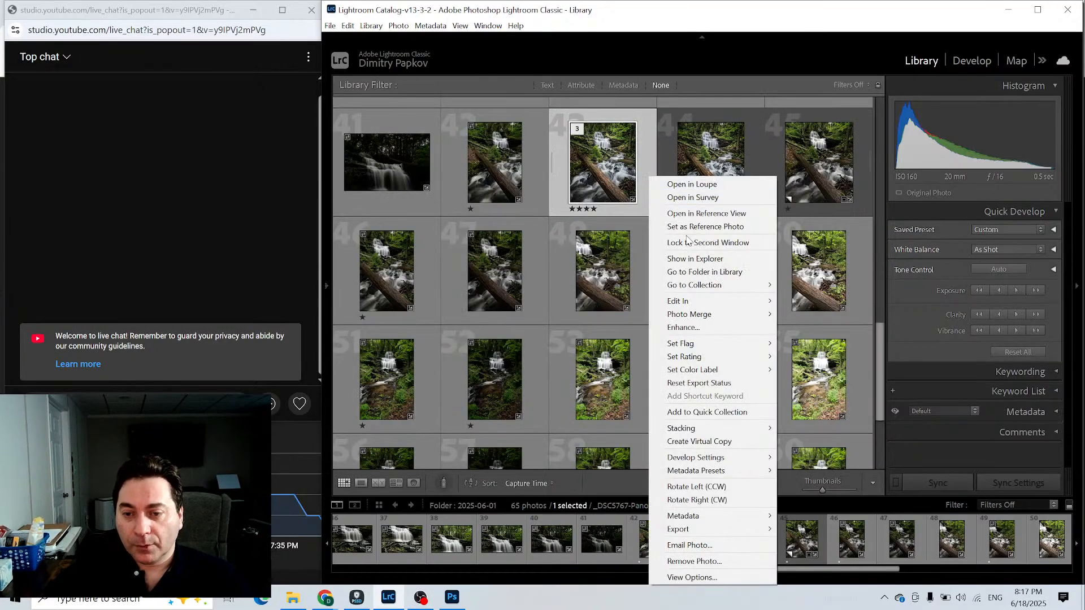
mouse_move(689, 301)
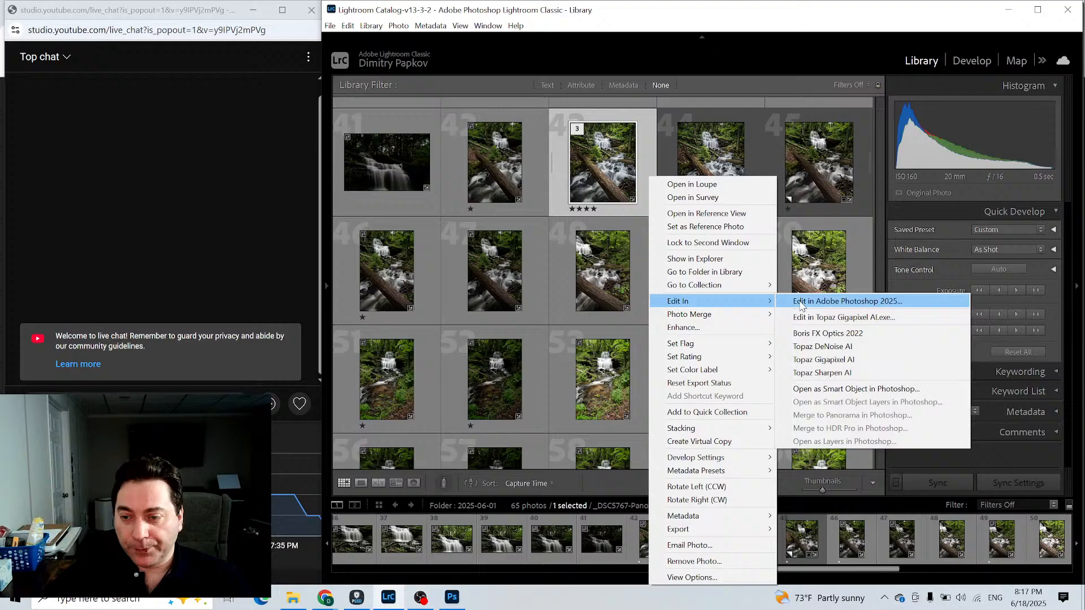
click(828, 302)
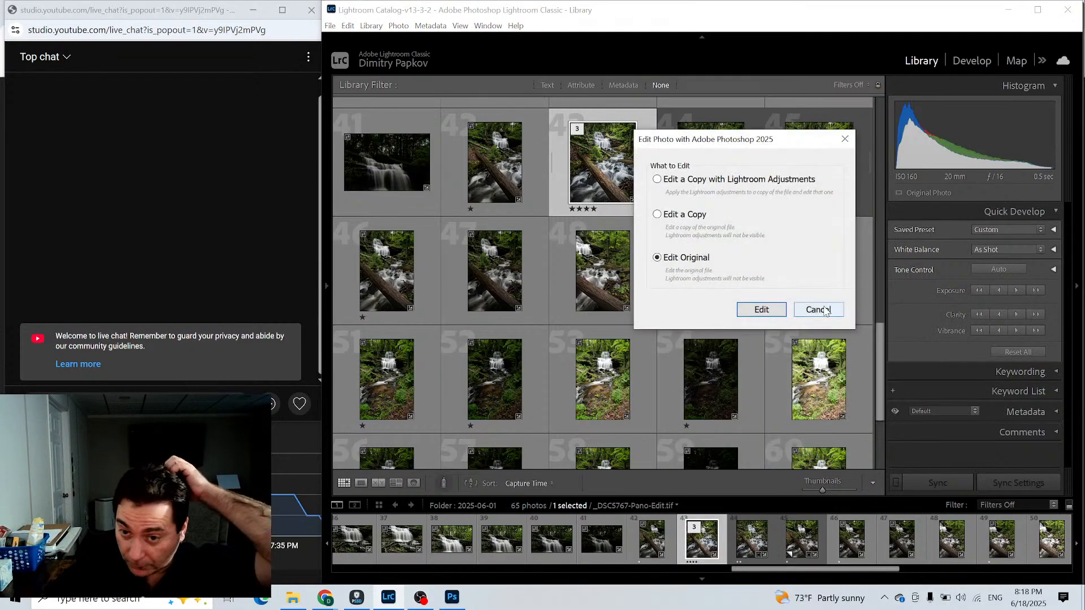
click(750, 312)
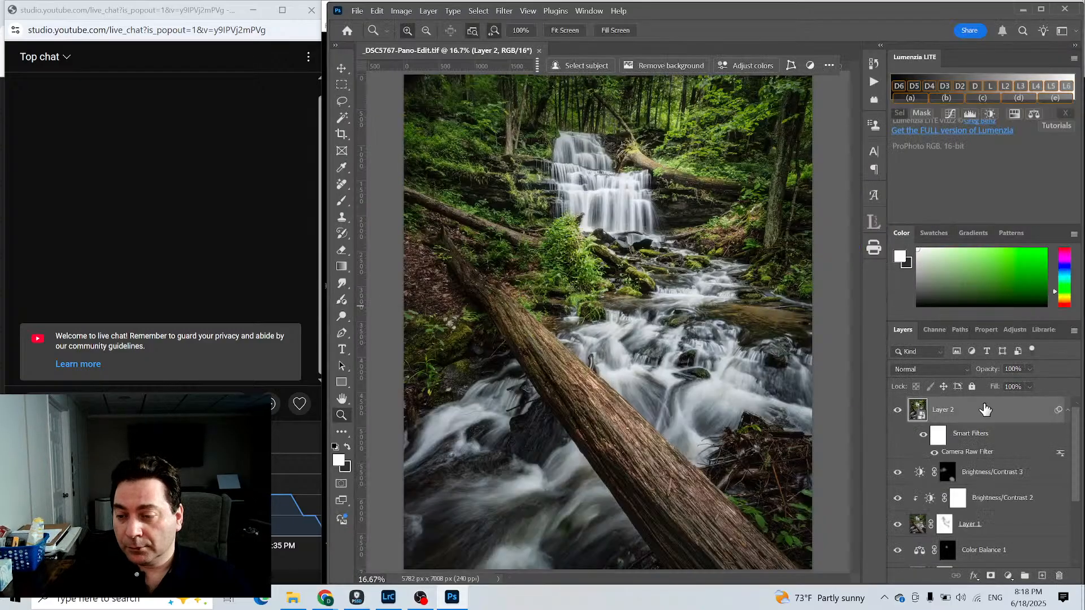
Reopen Layer 2's Camera Raw filter and set Mask 3's Contrast to -1, Highlights to +12, Whites to +23 and Blacks to -7.
double_click(969, 452)
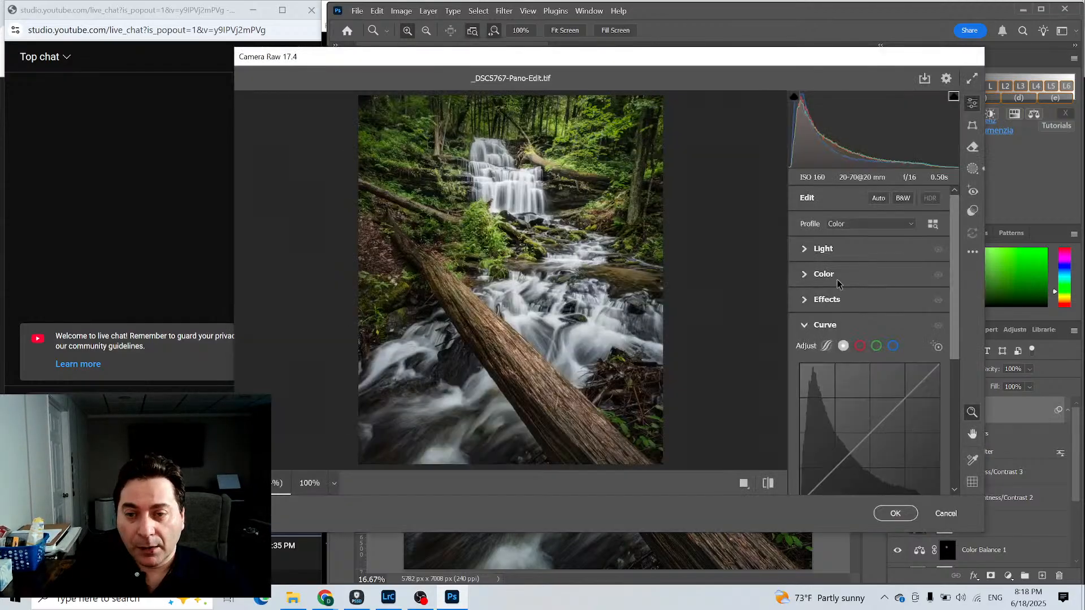
click(972, 169)
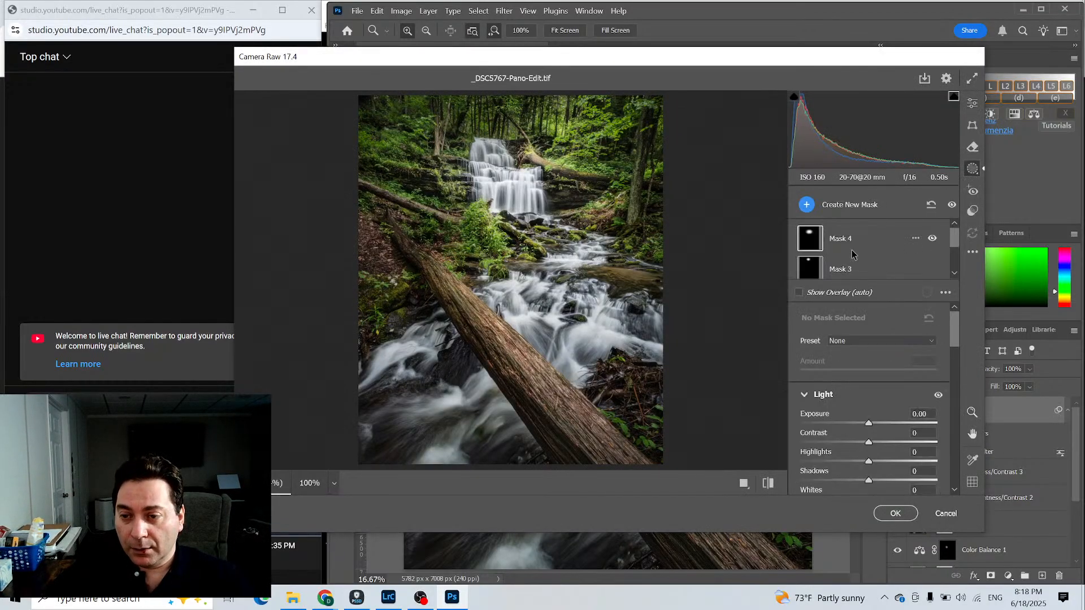
click(805, 274)
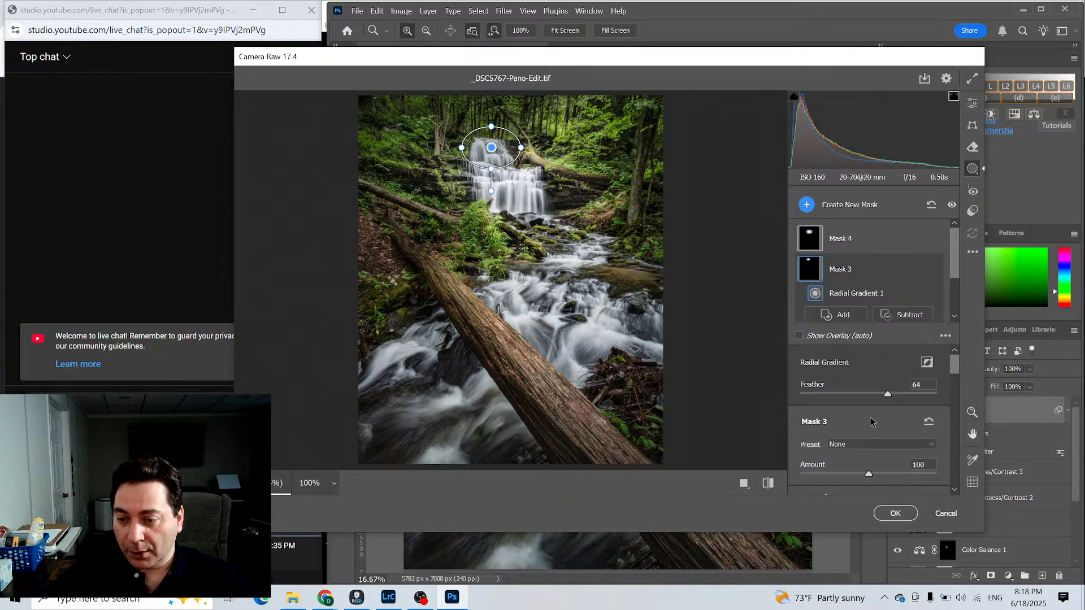
scroll(873, 450, down, 3)
scroll(873, 451, down, 3)
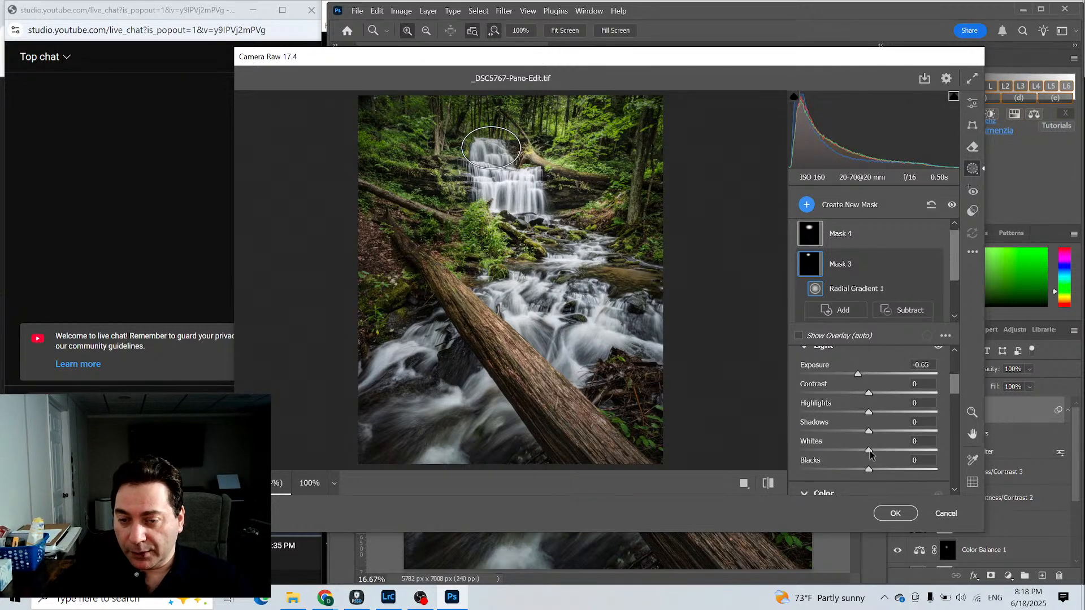
drag(869, 451, 881, 456)
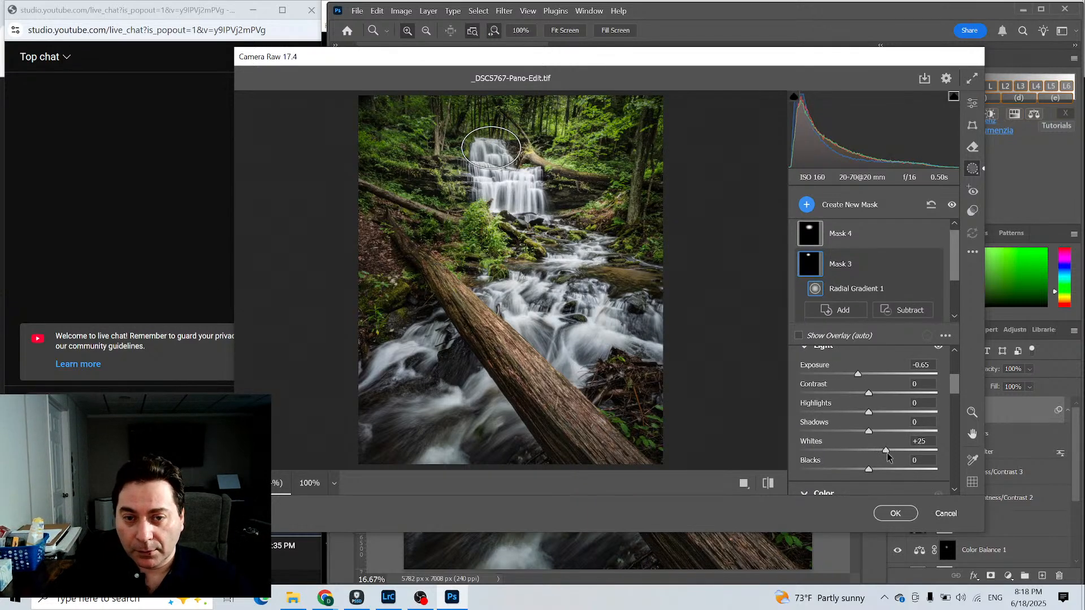
mouse_move(869, 469)
mouse_down()
mouse_move(855, 470)
mouse_move(866, 473)
mouse_up()
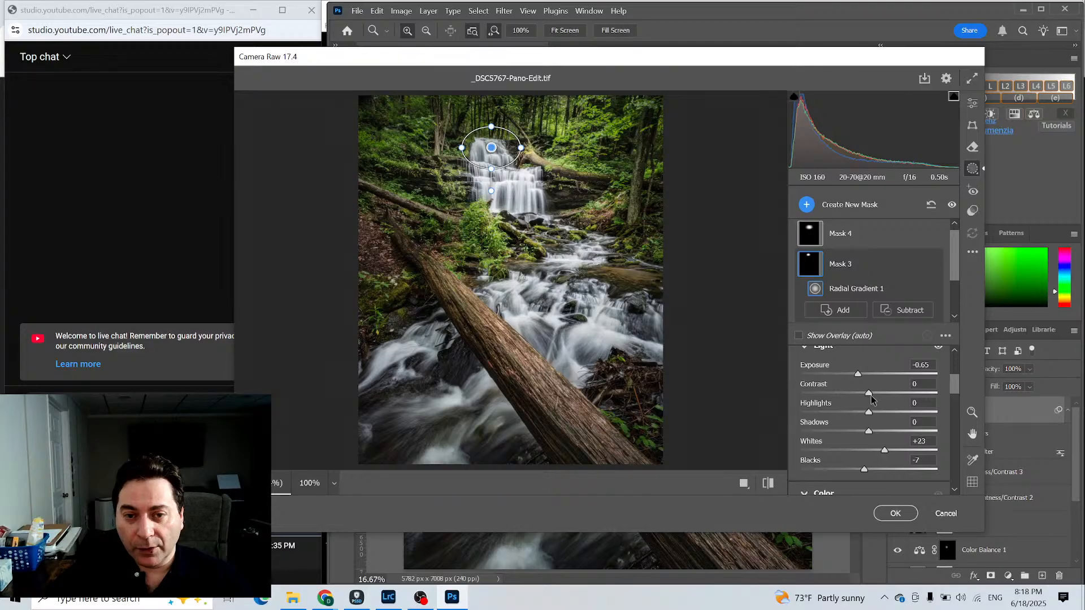
drag(870, 398, 879, 418)
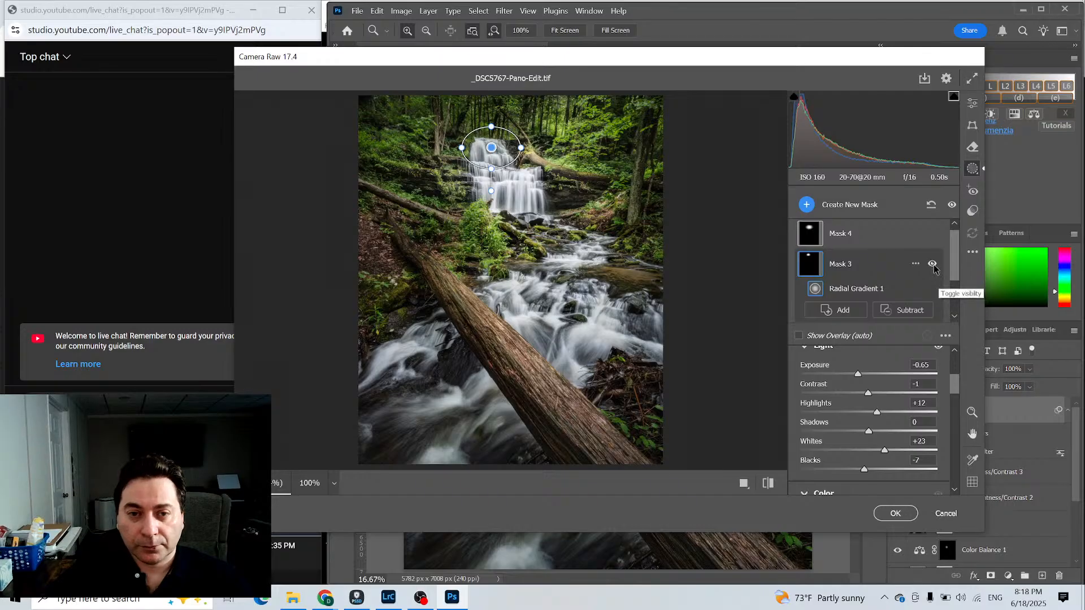
Toggle the visibility of Mask 3 off and on to compare its effect on the waterfall's upper tier.
click(933, 266)
click(934, 266)
click(934, 267)
click(933, 267)
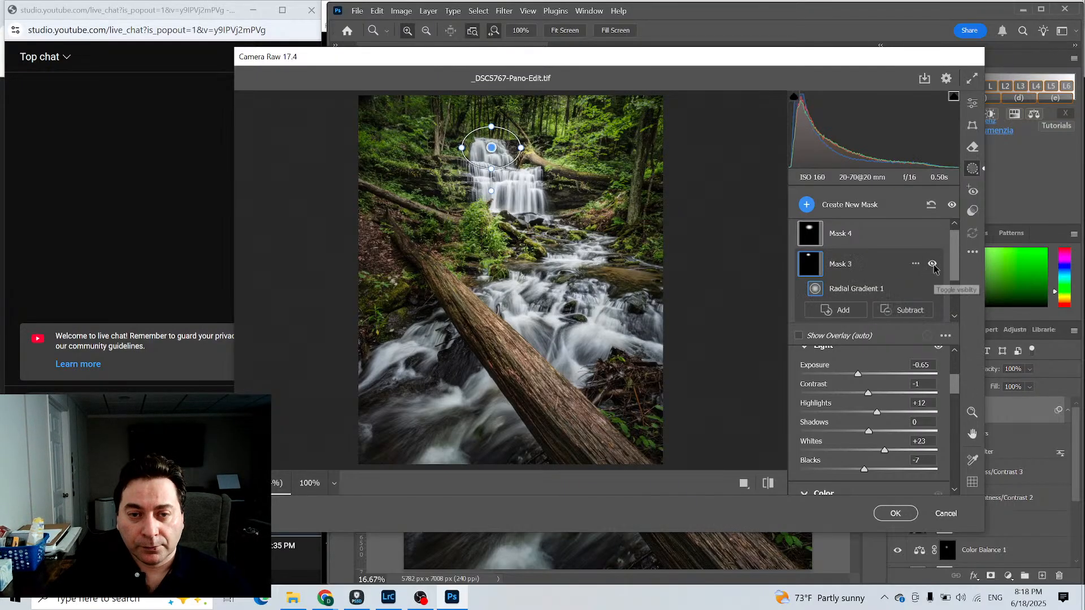
click(933, 267)
click(933, 266)
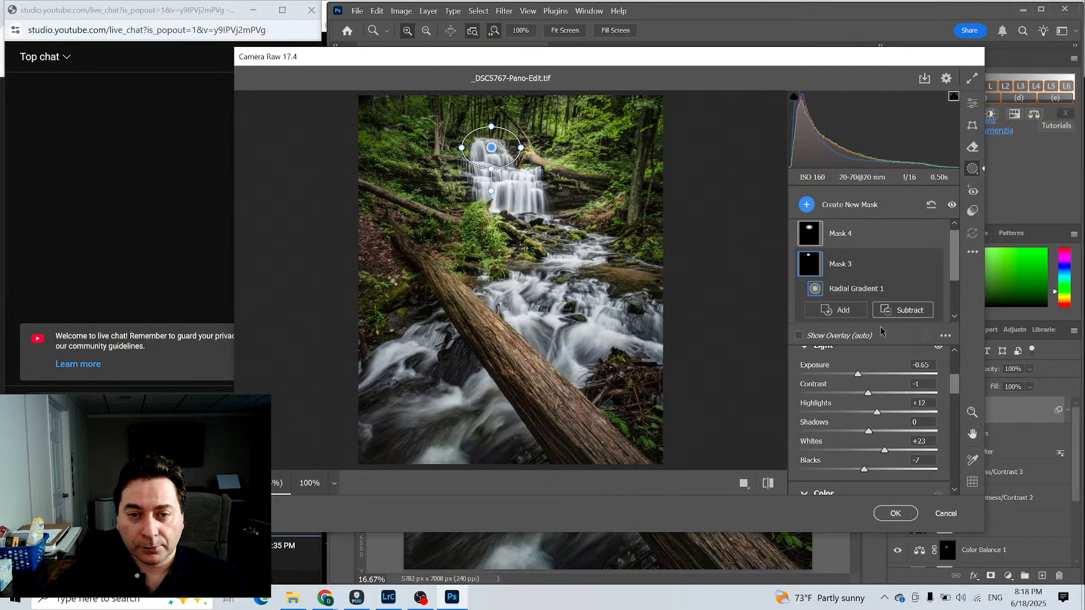
Adjust Mask 4 on the waterfall's lower tier to Contrast +2, Highlights -7, Whites -2 and Blacks -14.
click(812, 238)
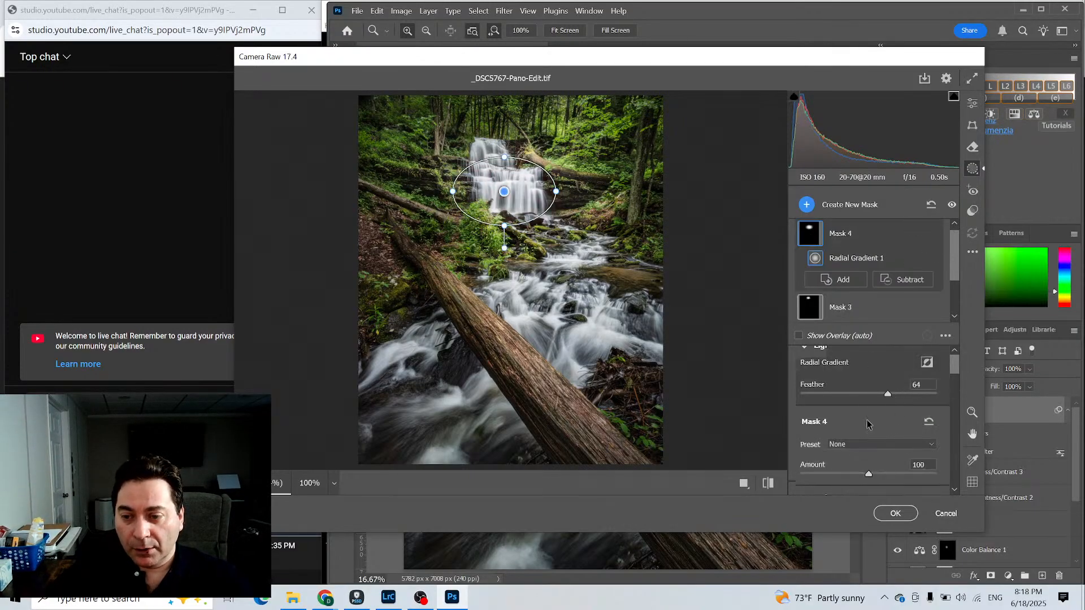
scroll(867, 426, down, 2)
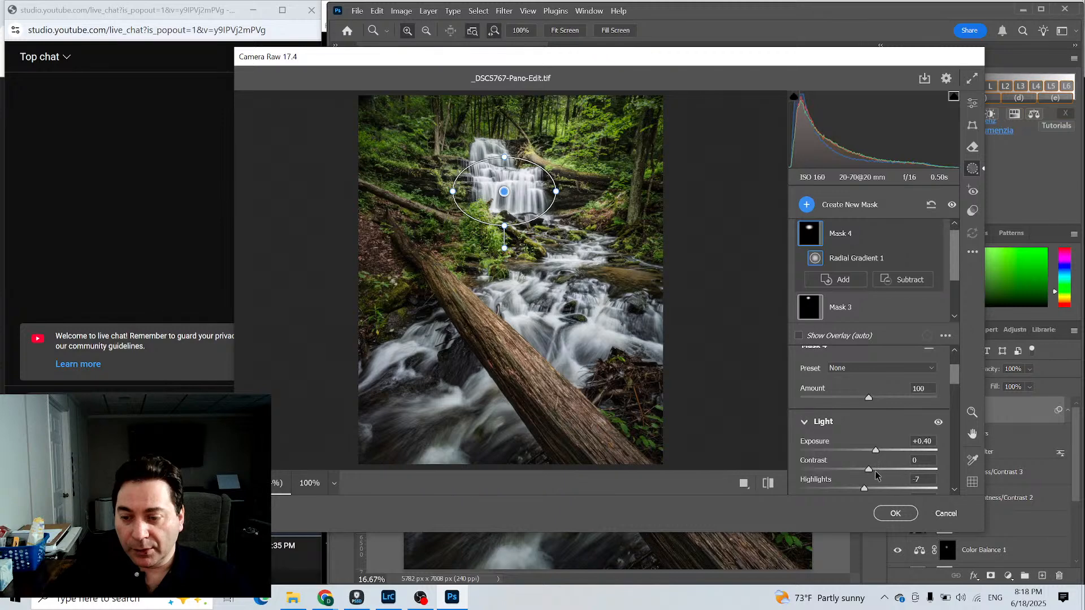
drag(869, 470, 879, 473)
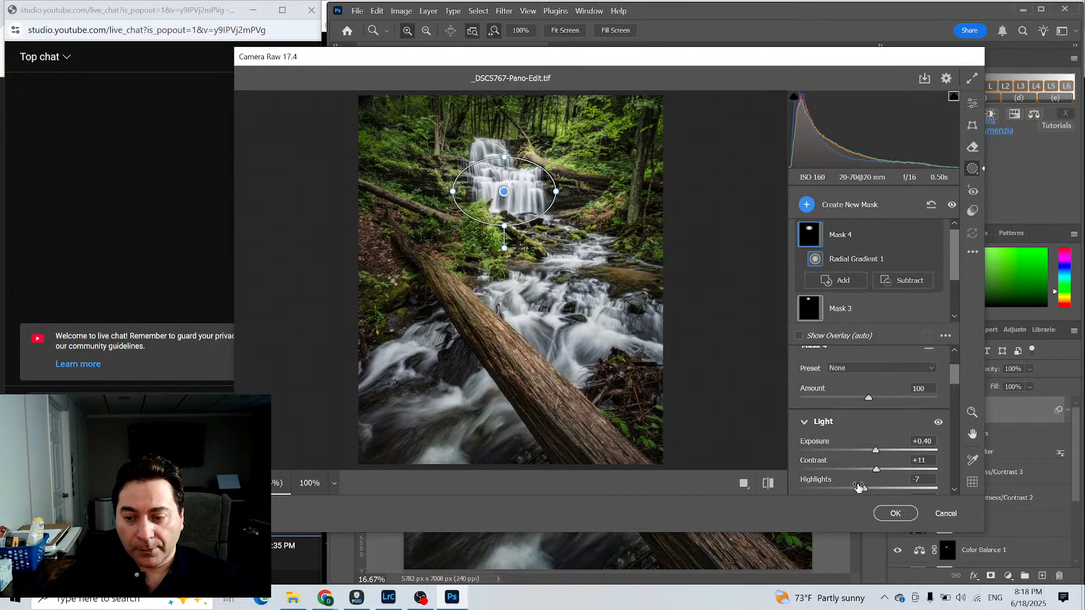
drag(864, 490, 871, 493)
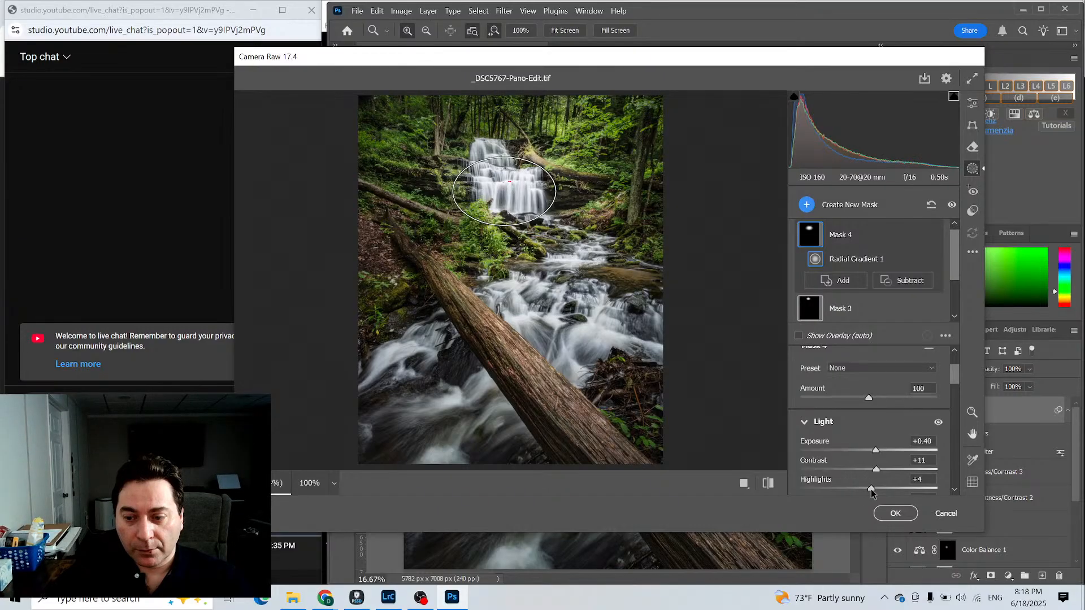
scroll(896, 461, down, 5)
scroll(900, 445, up, 5)
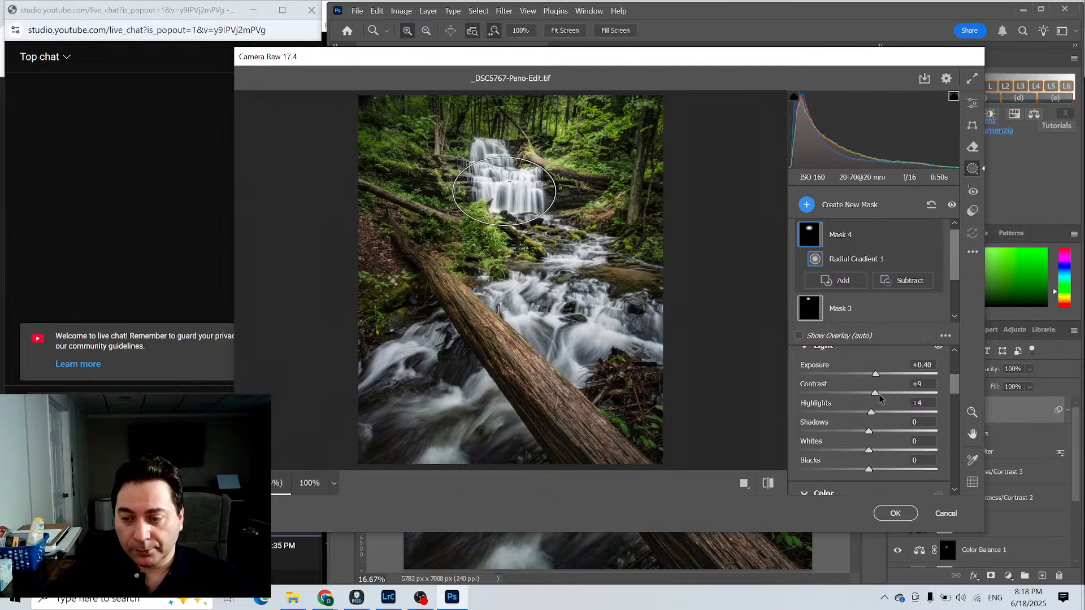
drag(879, 394, 871, 400)
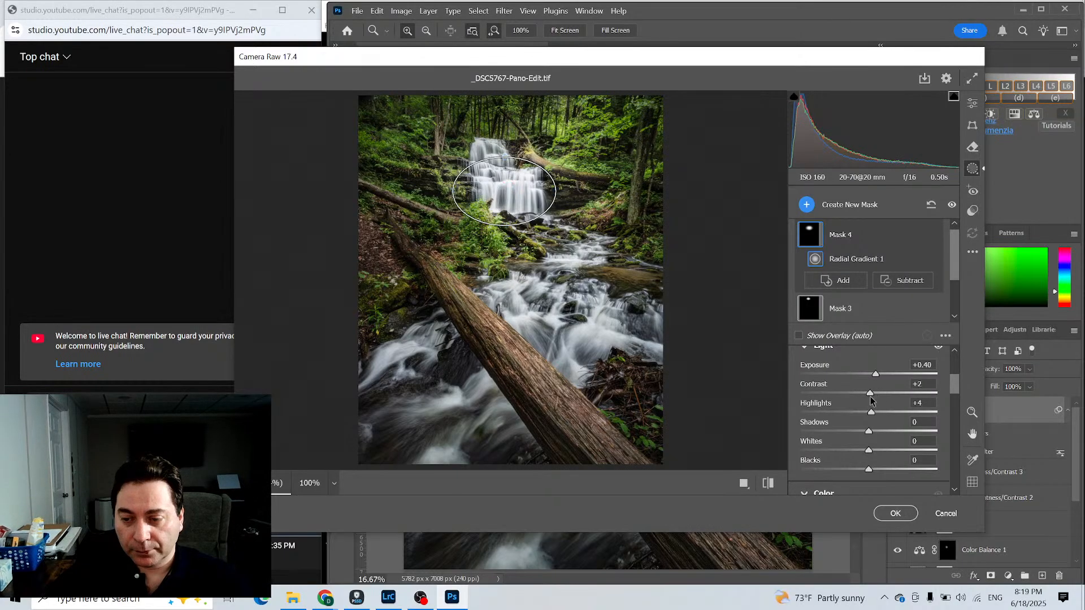
click(823, 388)
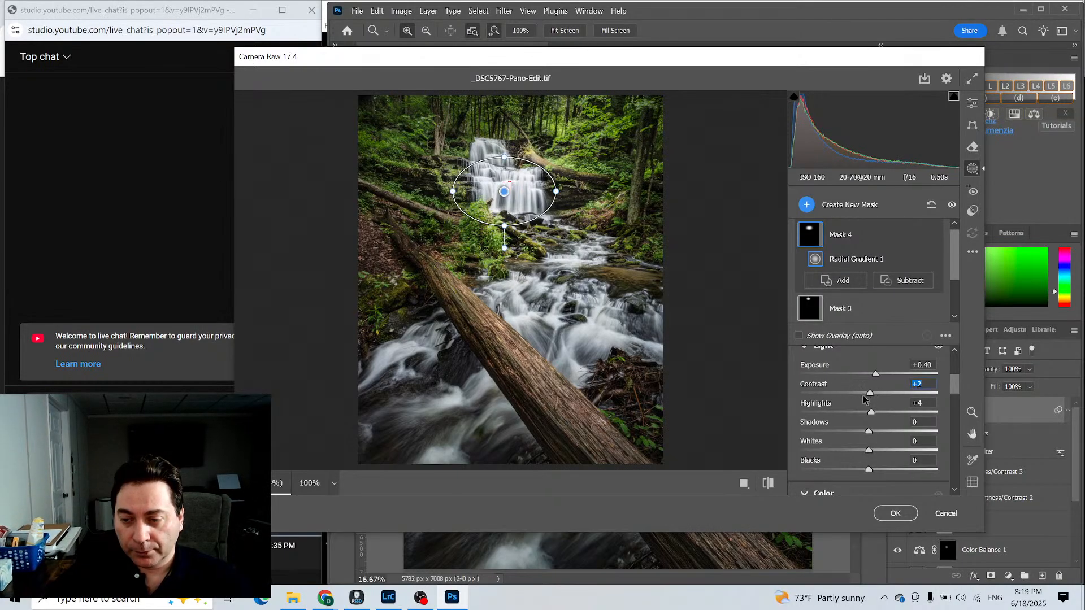
text(0)
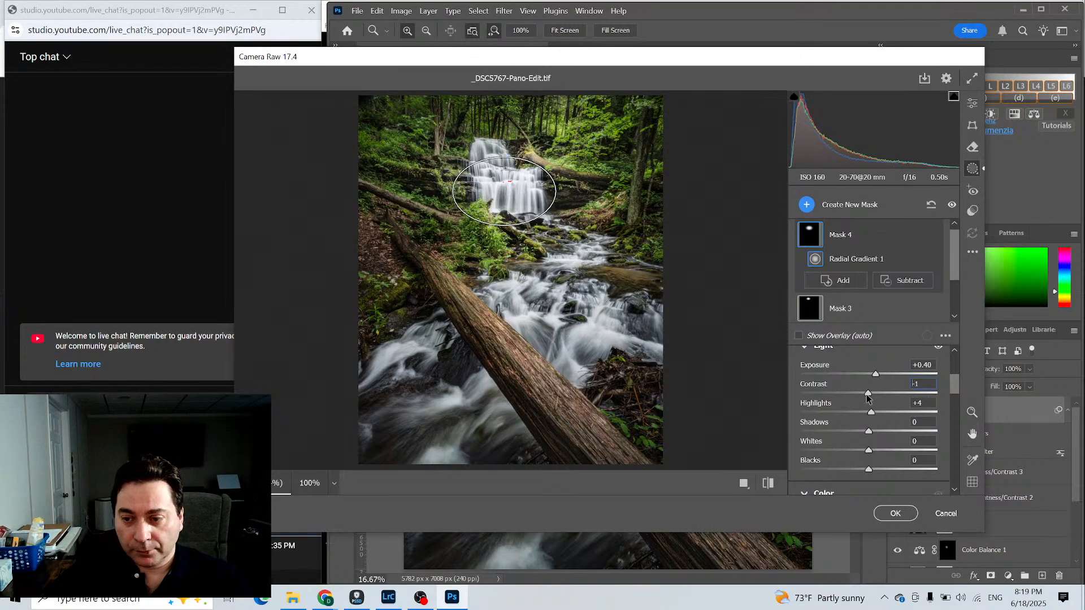
drag(867, 396, 866, 413)
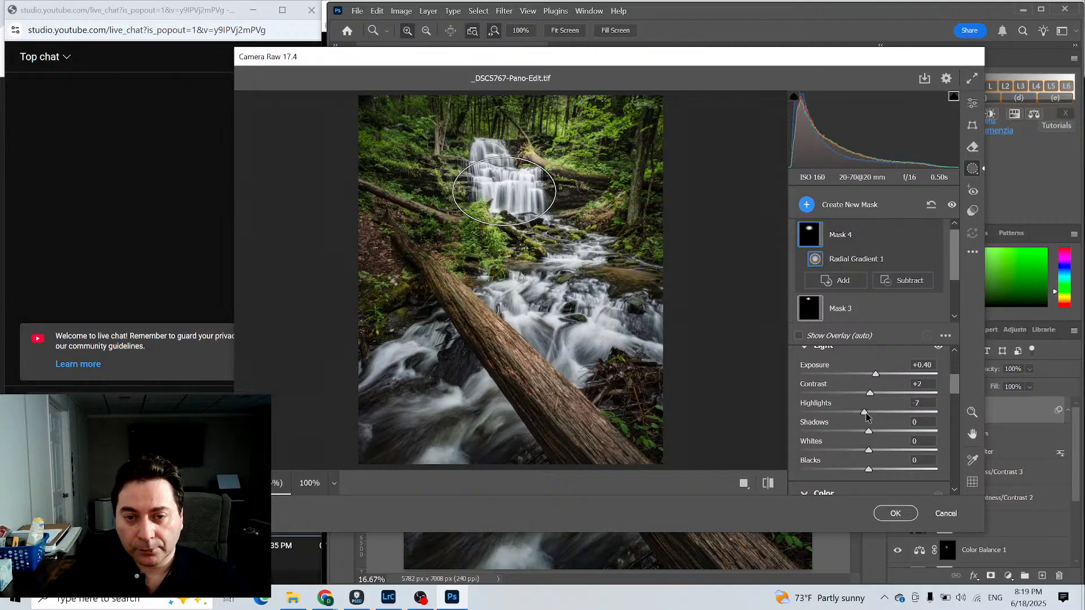
mouse_move(868, 469)
mouse_down()
mouse_move(855, 470)
mouse_move(869, 454)
mouse_up()
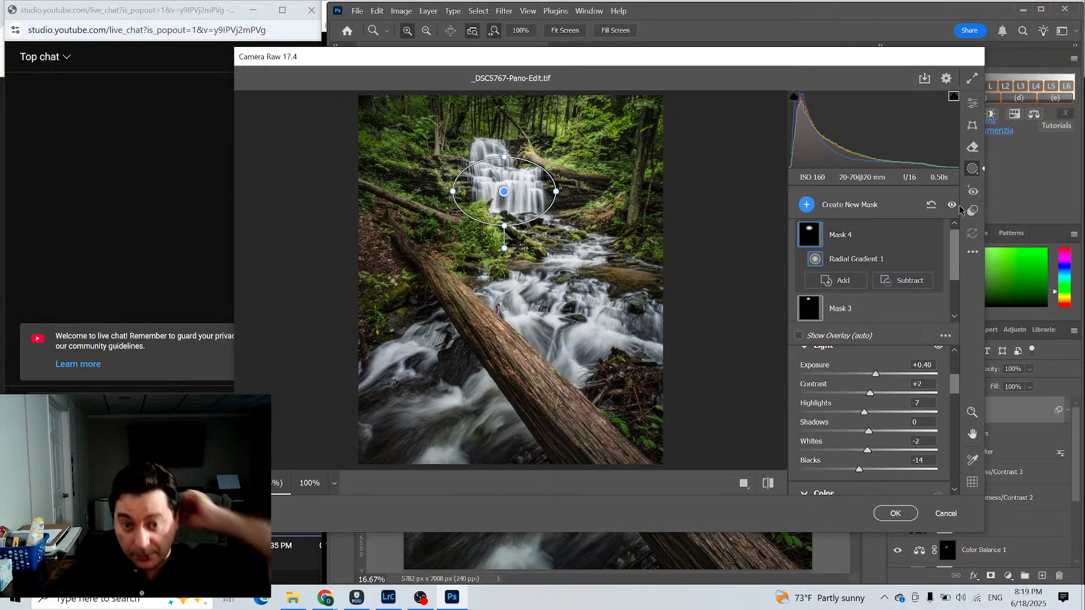
Apply the Camera Raw edits, then close _DSC5767-Pano-Edit.tif and save it over the changed disk copy.
click(895, 513)
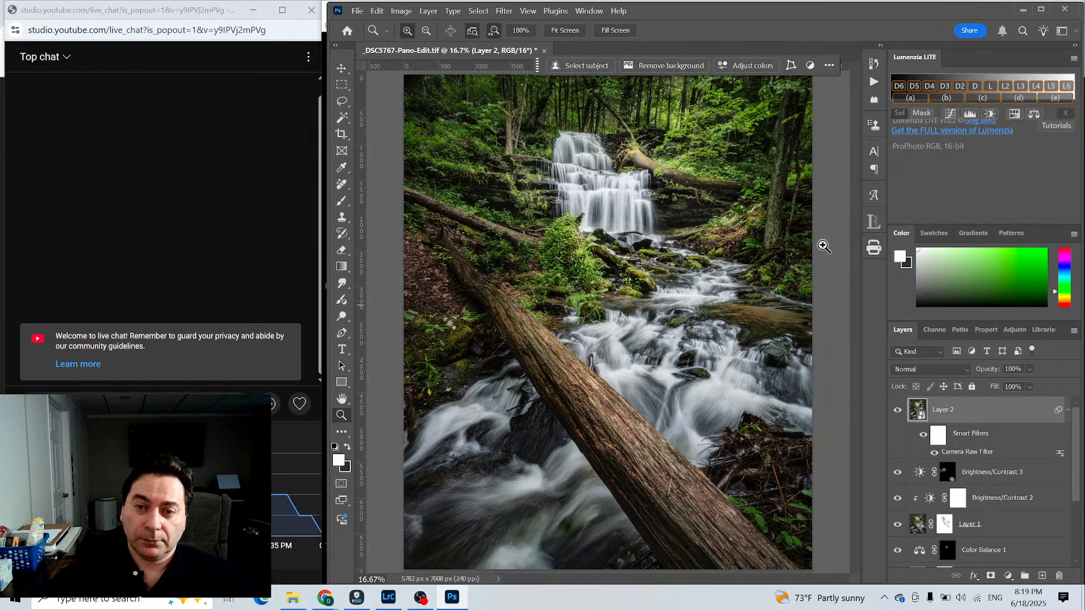
click(542, 52)
click(682, 237)
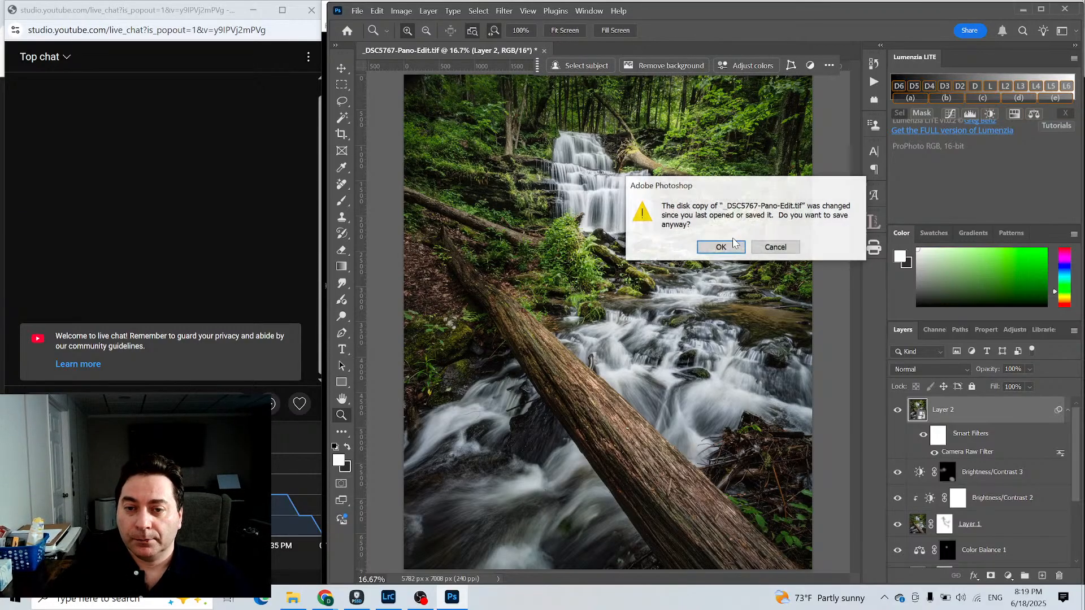
click(729, 246)
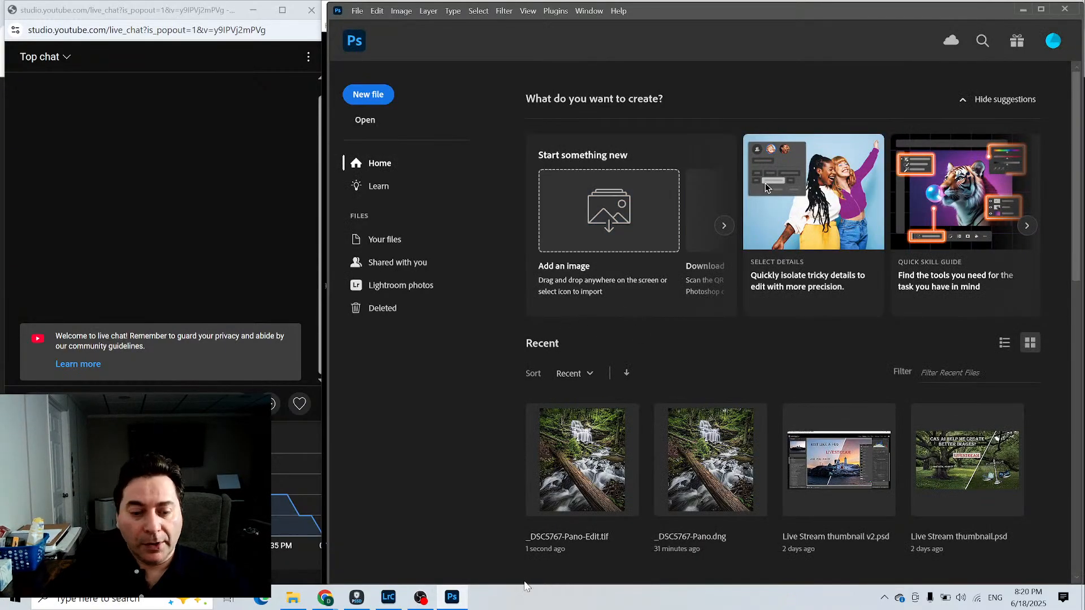
Switch to Lightroom Classic and look through the thumbnail grid of the 2025-06-01 folder.
click(395, 603)
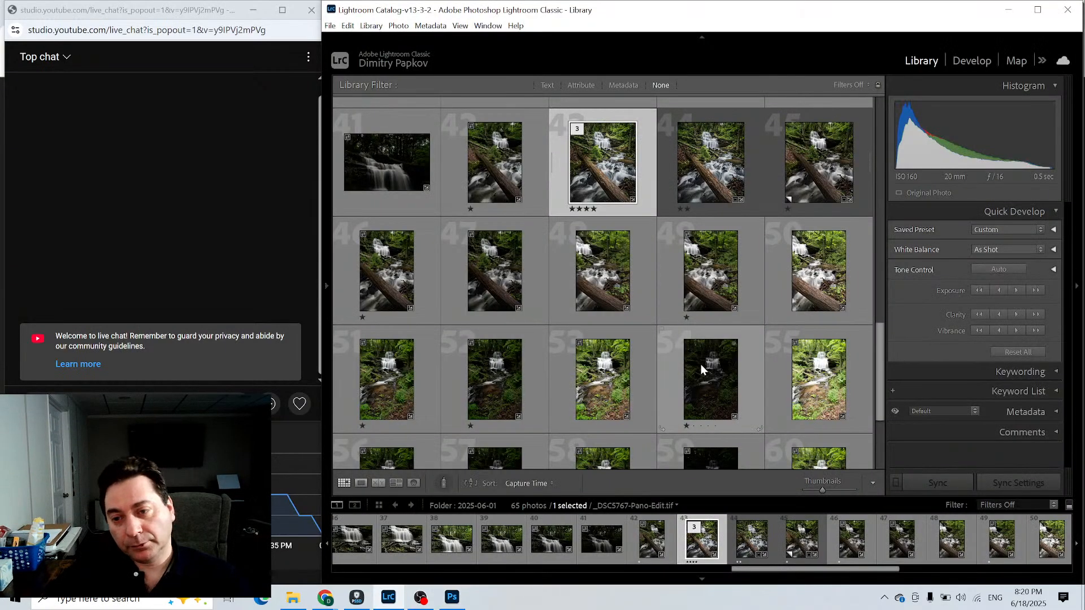
scroll(700, 364, down, 5)
scroll(702, 367, up, 3)
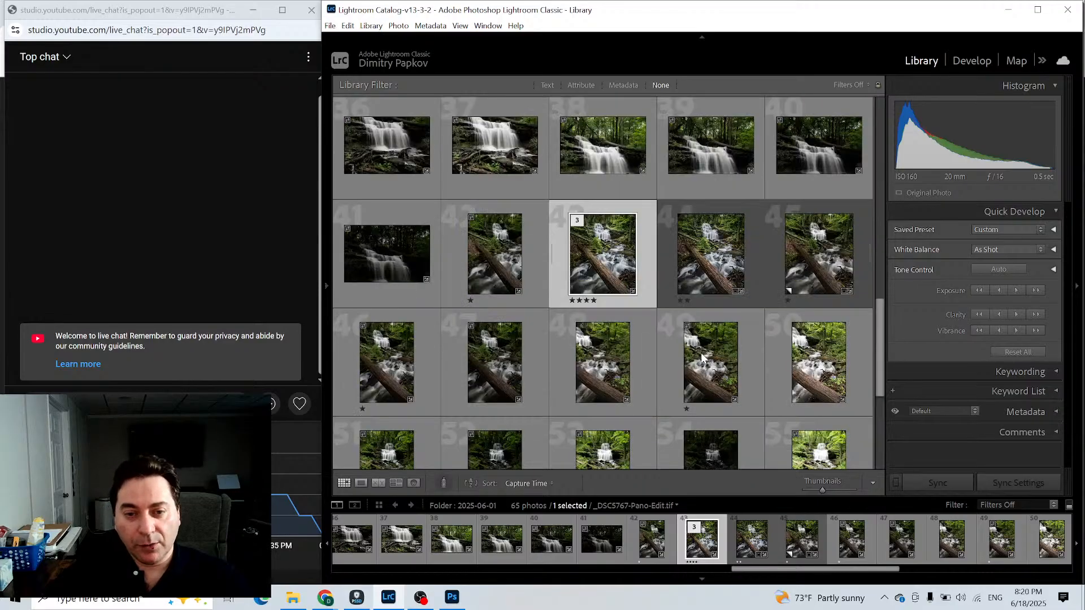
scroll(703, 356, up, 9)
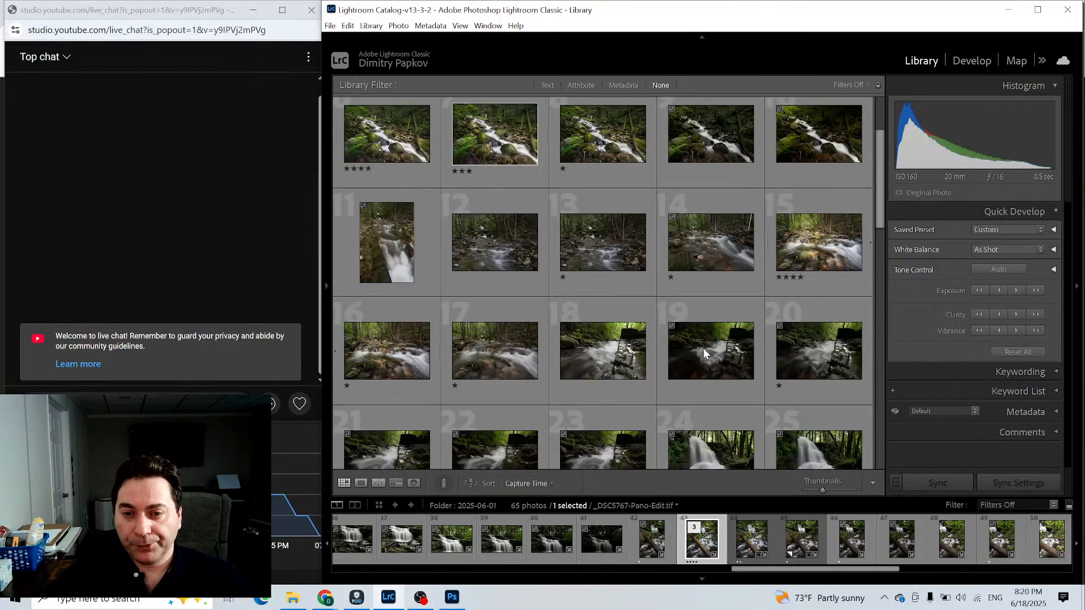
scroll(703, 349, down, 2)
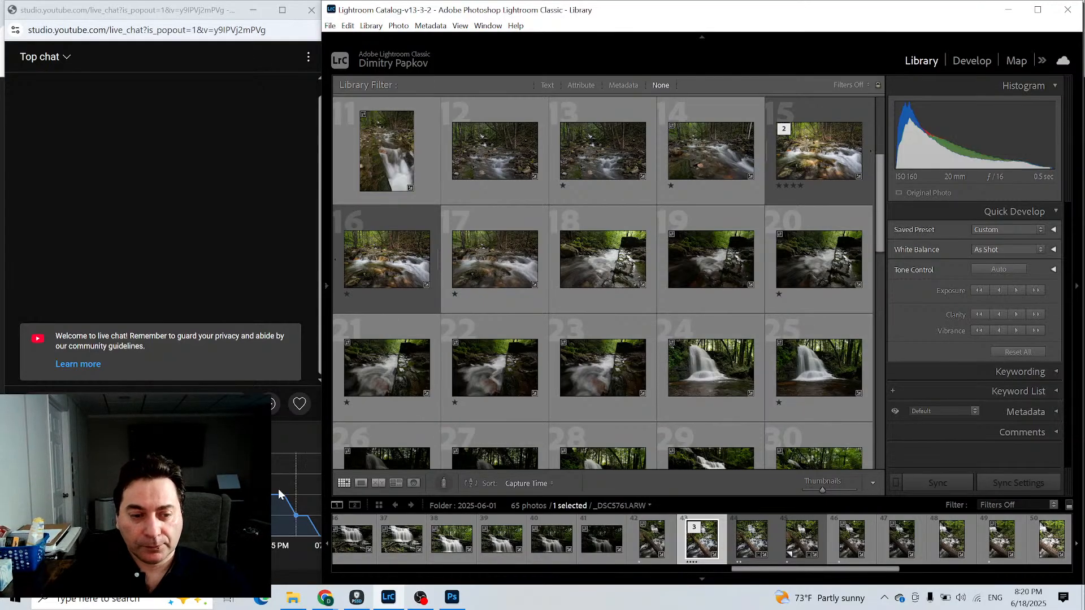
click(435, 602)
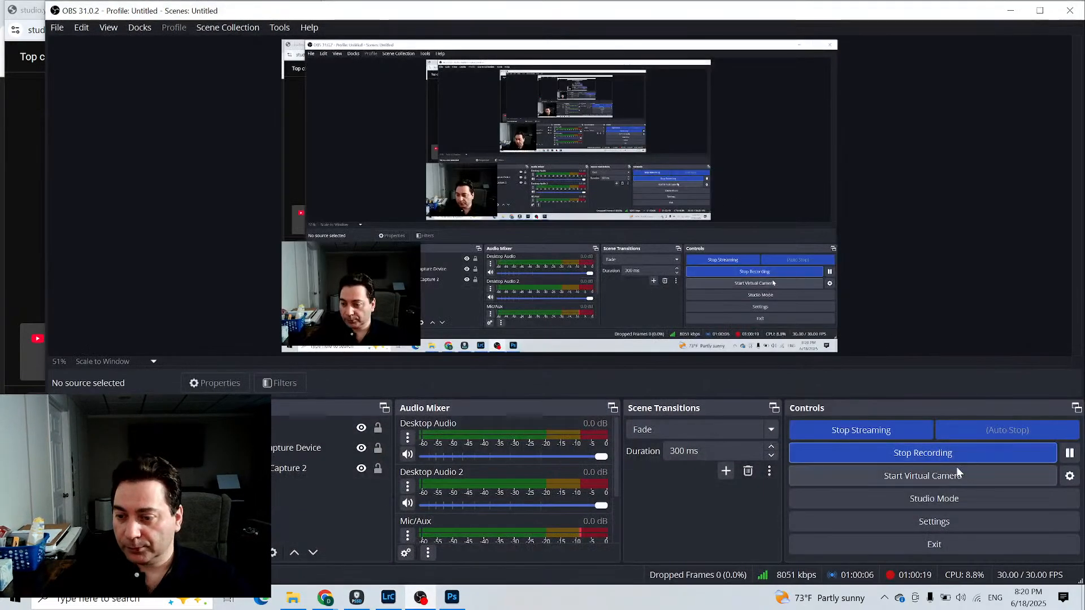